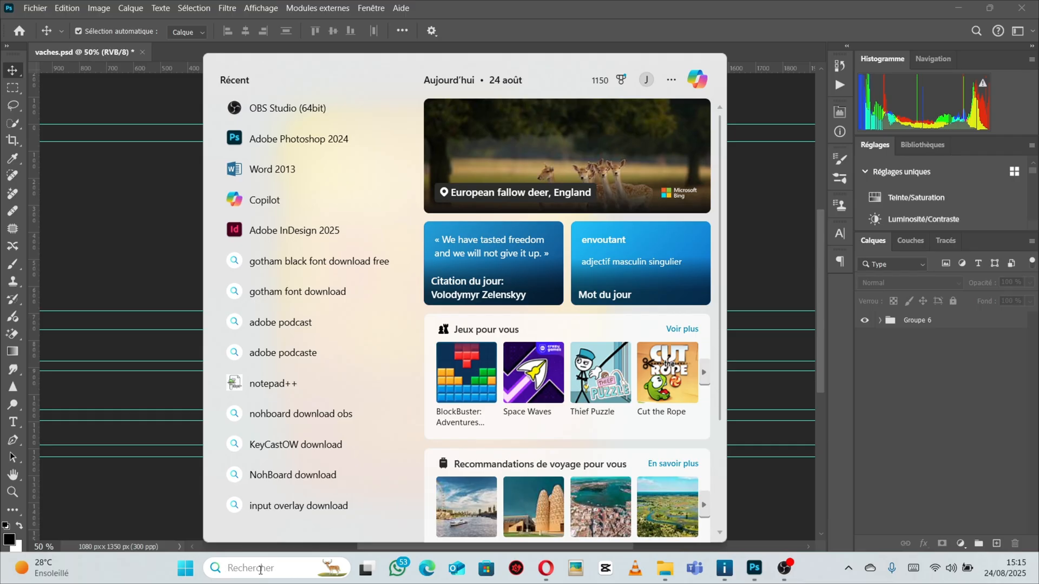
# Open Copilot and ask "les différentes dimensions de format affiche pour fecebook ?".
pyautogui.click(266, 201)
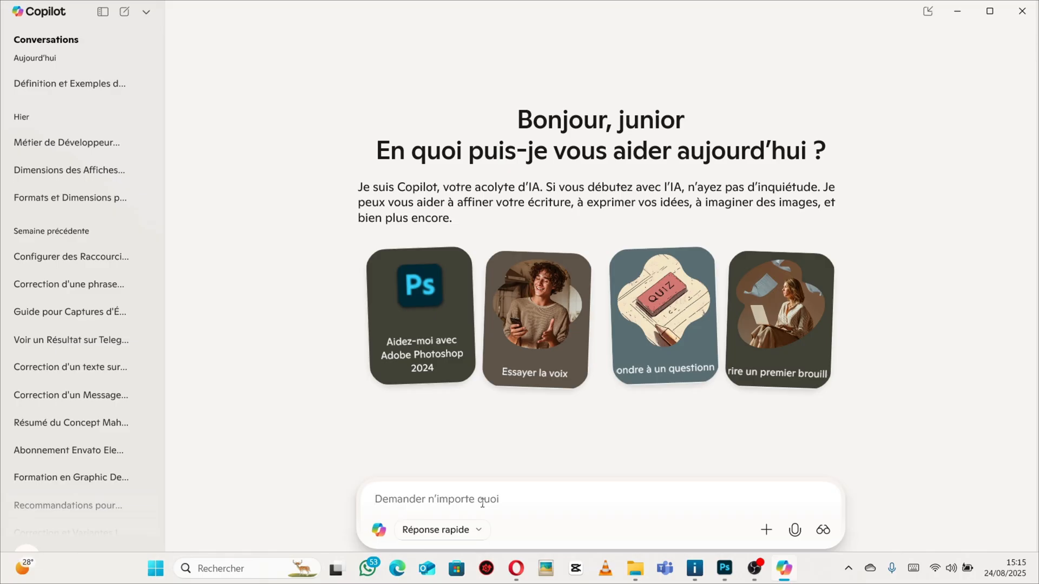
pyautogui.write('l')
pyautogui.press('BackSpace')
pyautogui.write('le')
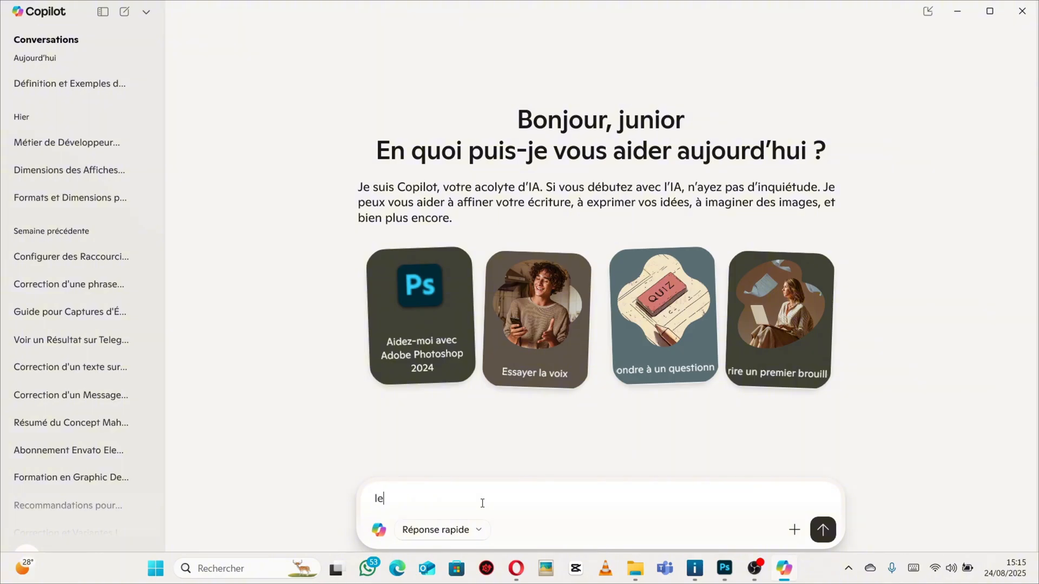
pyautogui.write('s différents dimensions')
pyautogui.press('BackSpace')
pyautogui.press('BackSpace')
pyautogui.press('BackSpace')
pyautogui.press('BackSpace')
pyautogui.press('BackSpace')
pyautogui.press('BackSpace')
pyautogui.press('BackSpace')
pyautogui.press('BackSpace')
pyautogui.press('BackSpace')
pyautogui.press('BackSpace')
pyautogui.press('BackSpace')
pyautogui.press('BackSpace')
pyautogui.write('tes dime')
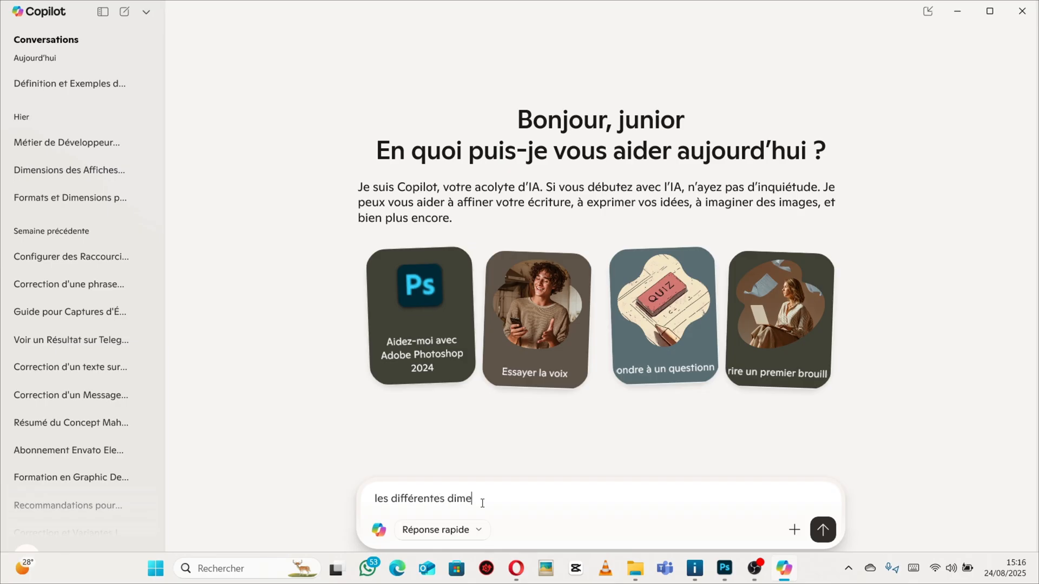
pyautogui.write('nsions dfrormat affiche ')
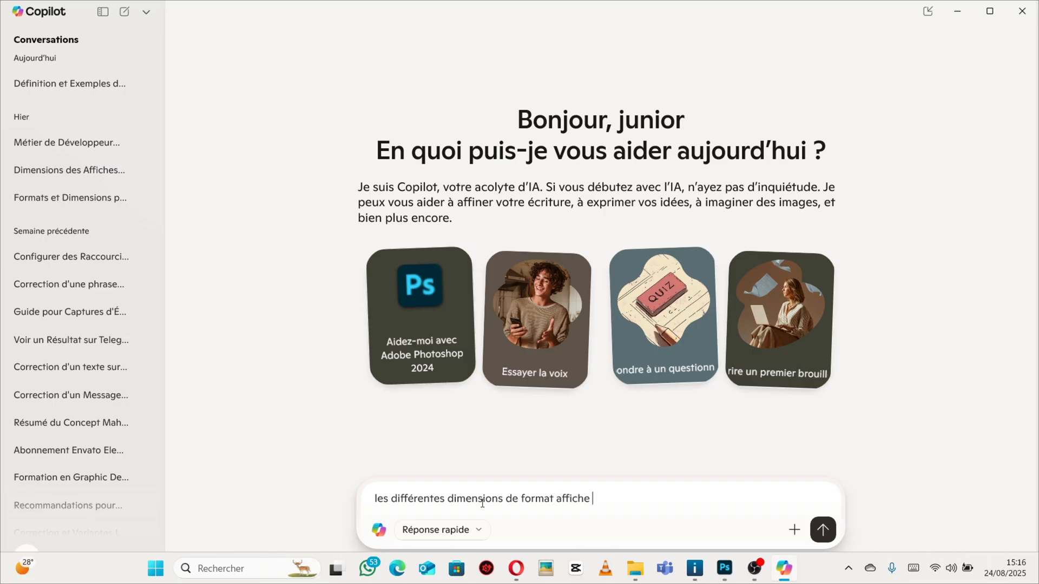
pyautogui.write('pour fecebook ?')
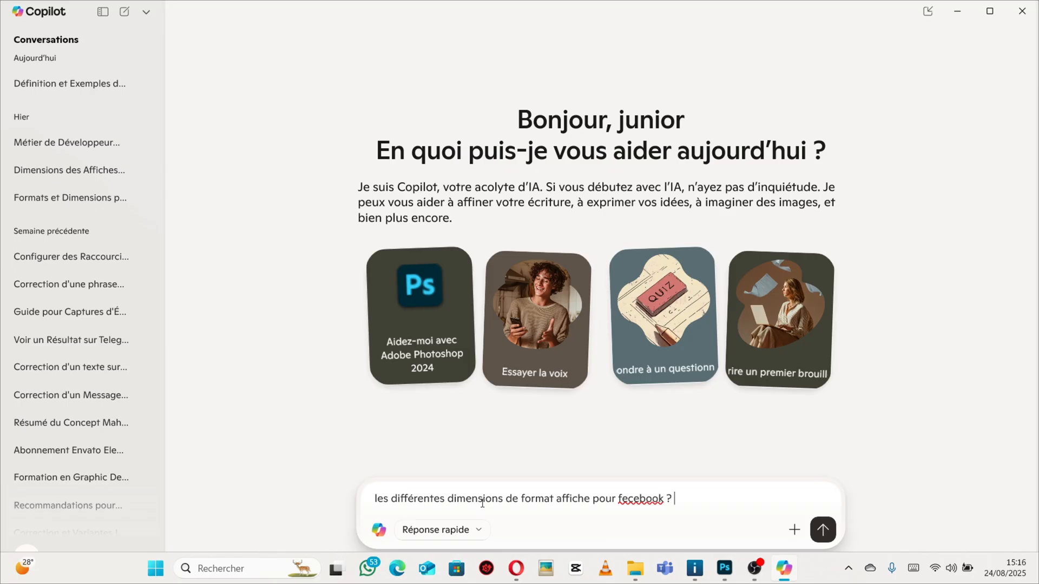
pyautogui.press('Return')
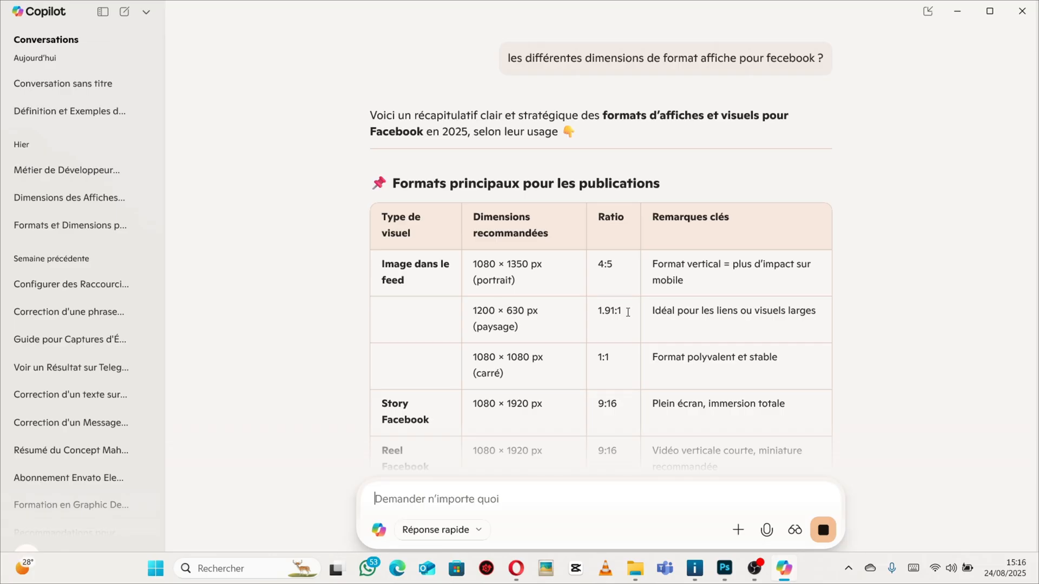
# Read the recommended Facebook formats, then start a new Photoshop document.
pyautogui.scroll(-3, 629, 313)
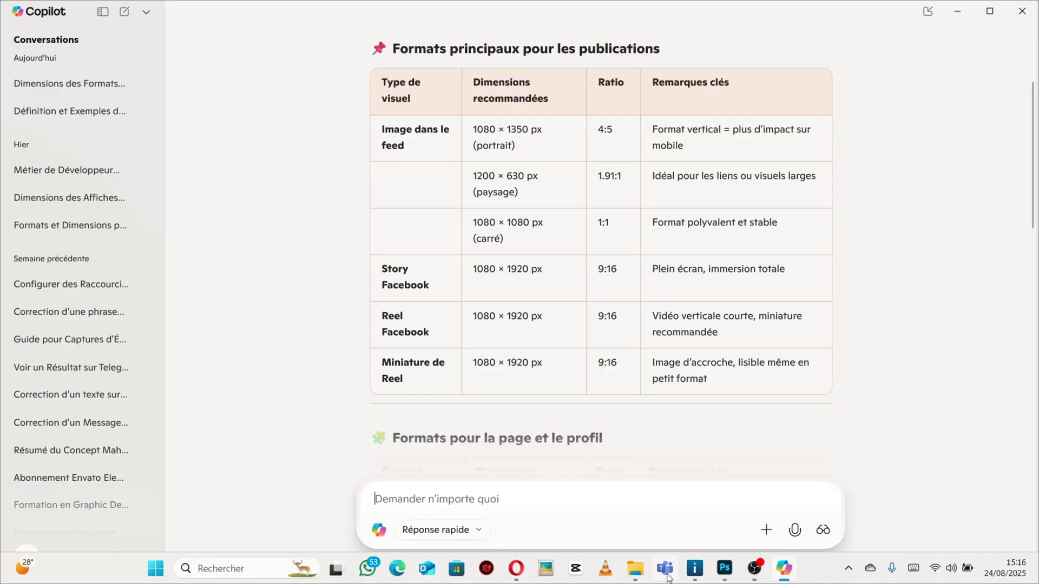
pyautogui.click(725, 568)
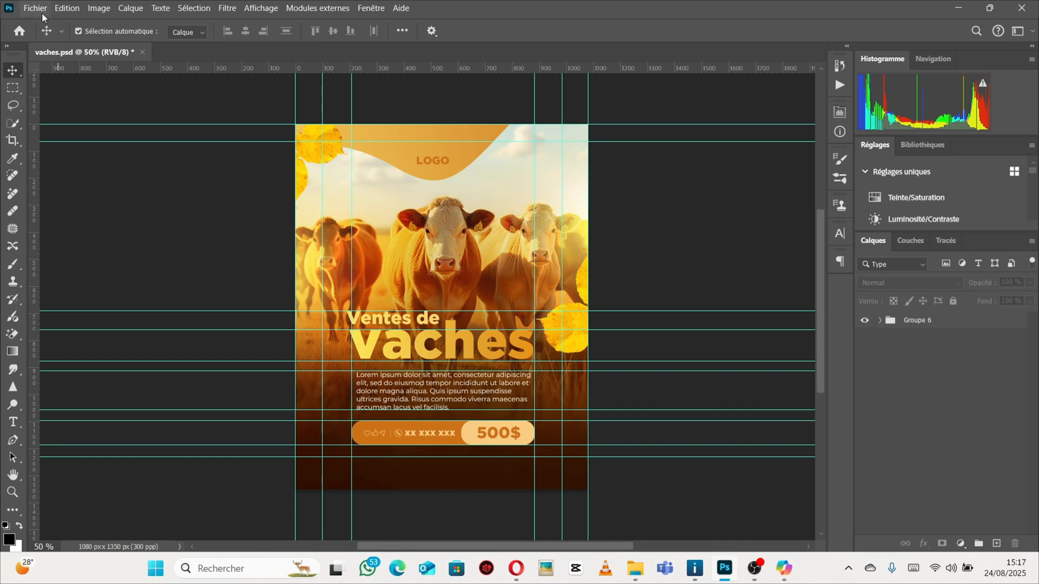
pyautogui.click(41, 10)
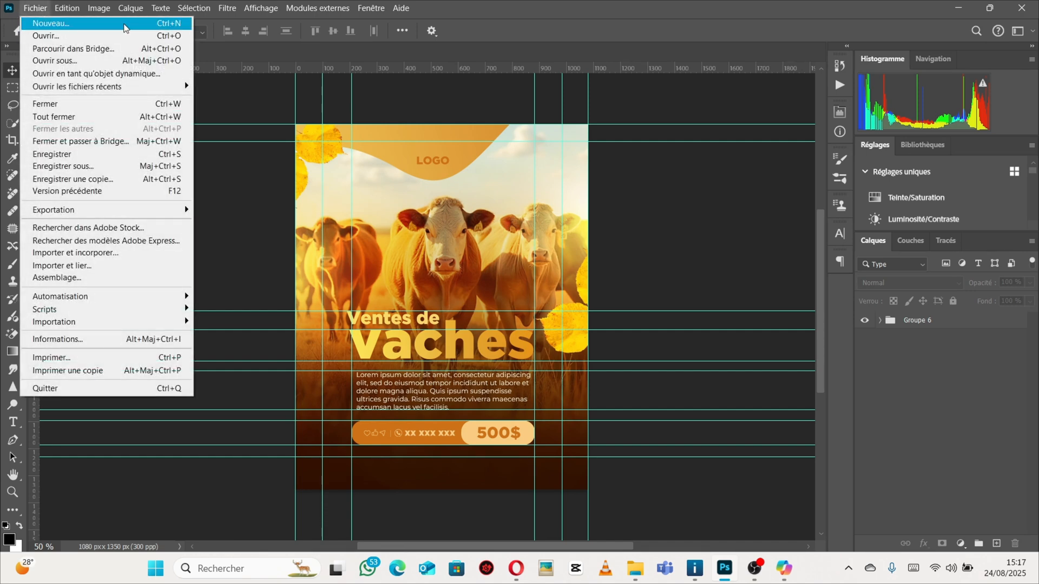
pyautogui.click(123, 24)
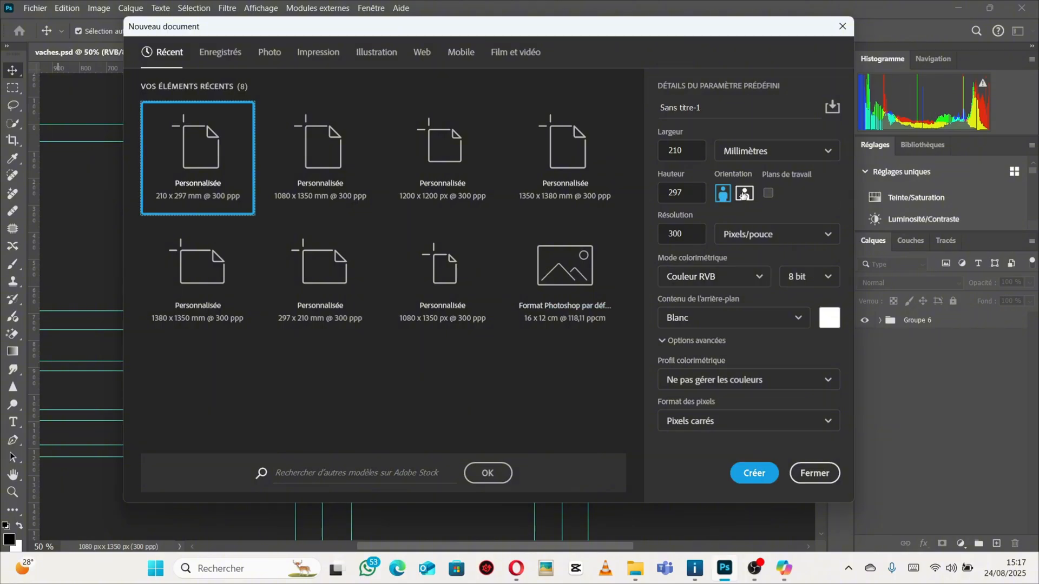
# Switch the new document's width units to Pixels and clear the width value.
pyautogui.click(688, 152)
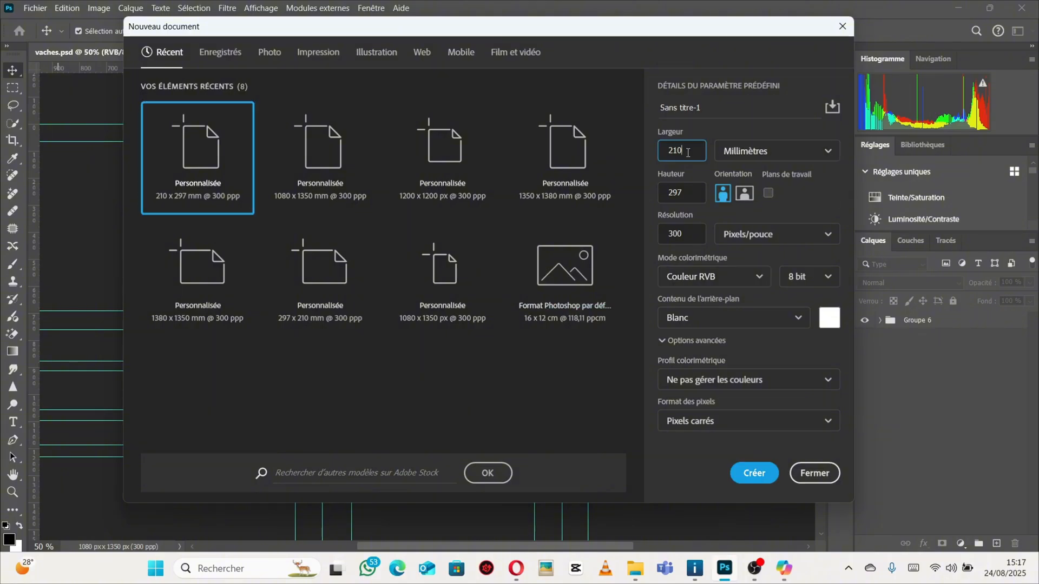
pyautogui.click(824, 151)
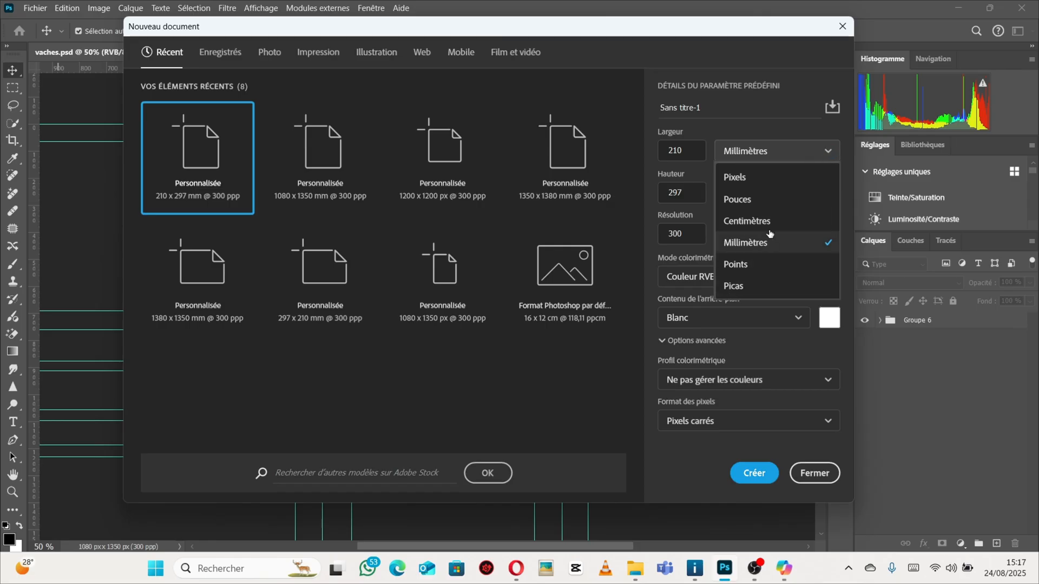
pyautogui.click(747, 178)
pyautogui.click(694, 152)
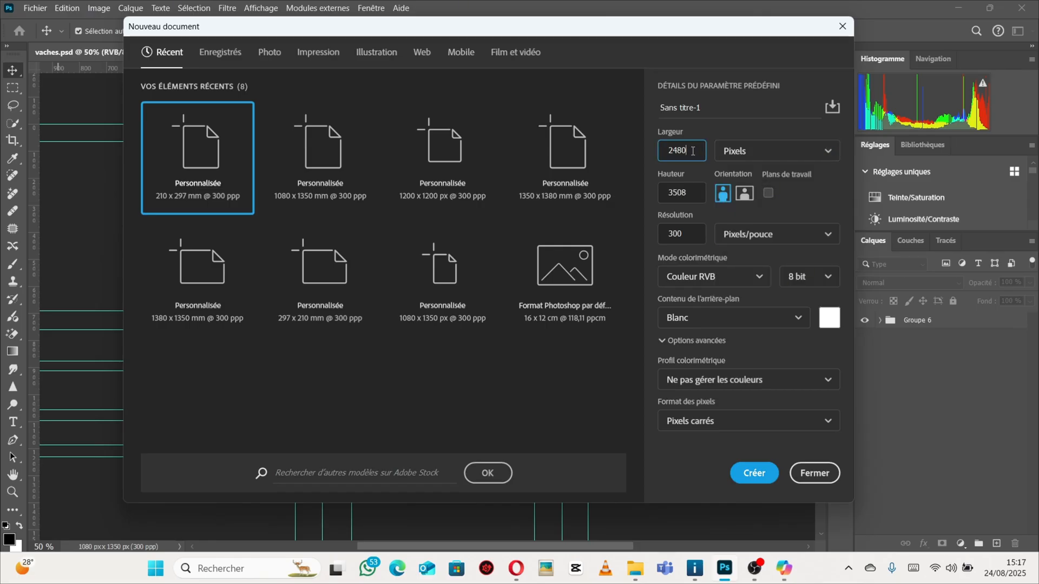
pyautogui.press('BackSpace')
pyautogui.press('BackSpace')
pyautogui.press('BackSpace')
pyautogui.press('BackSpace')
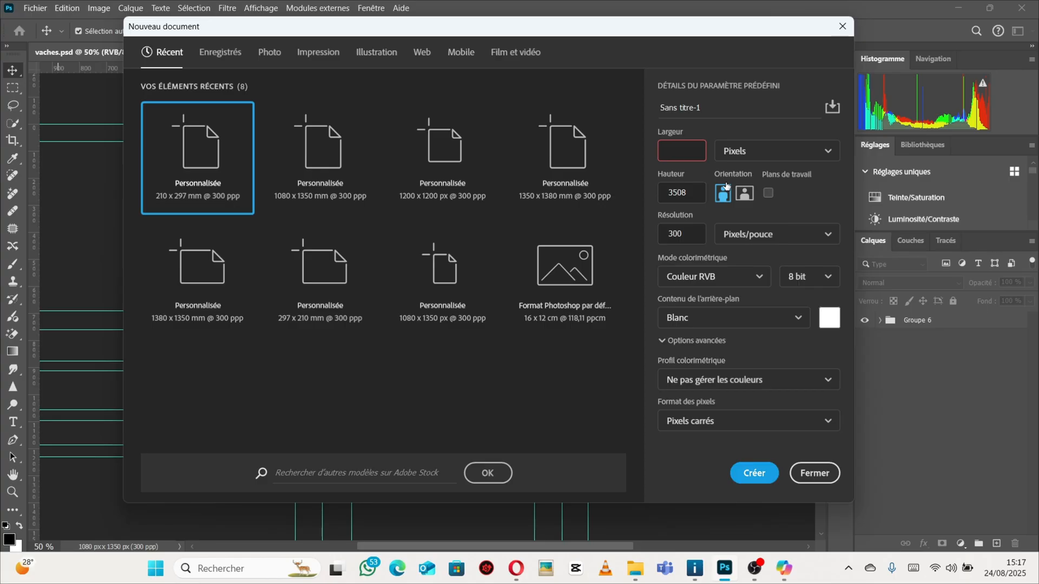
# Copy 1080 from the feed portrait format in Copilot and paste it as the document width.
pyautogui.click(784, 569)
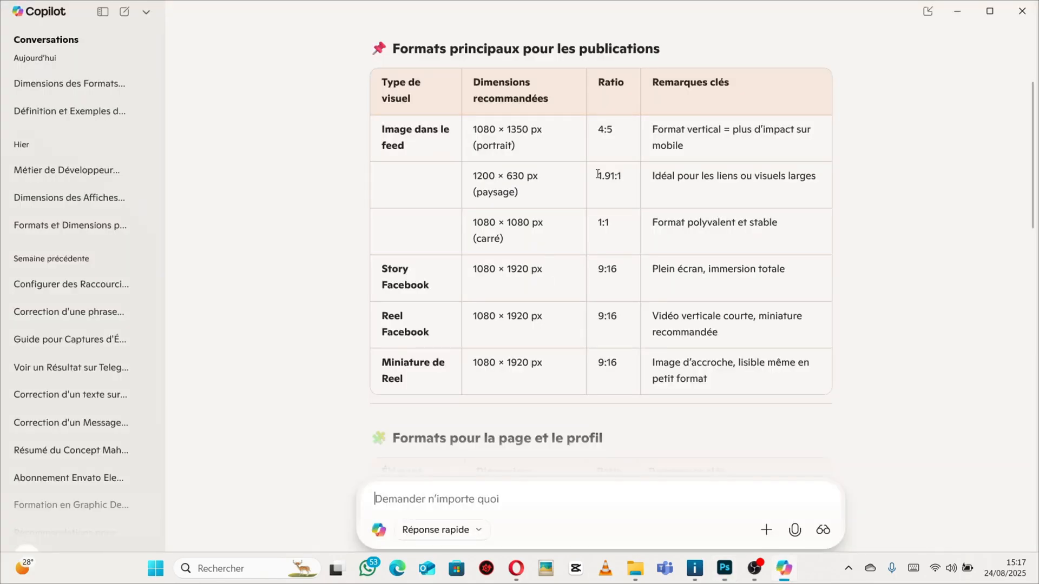
pyautogui.moveTo(473, 130); pyautogui.dragTo(498, 129)
pyautogui.rightClick(486, 129)
pyautogui.click(541, 146)
pyautogui.click(725, 568)
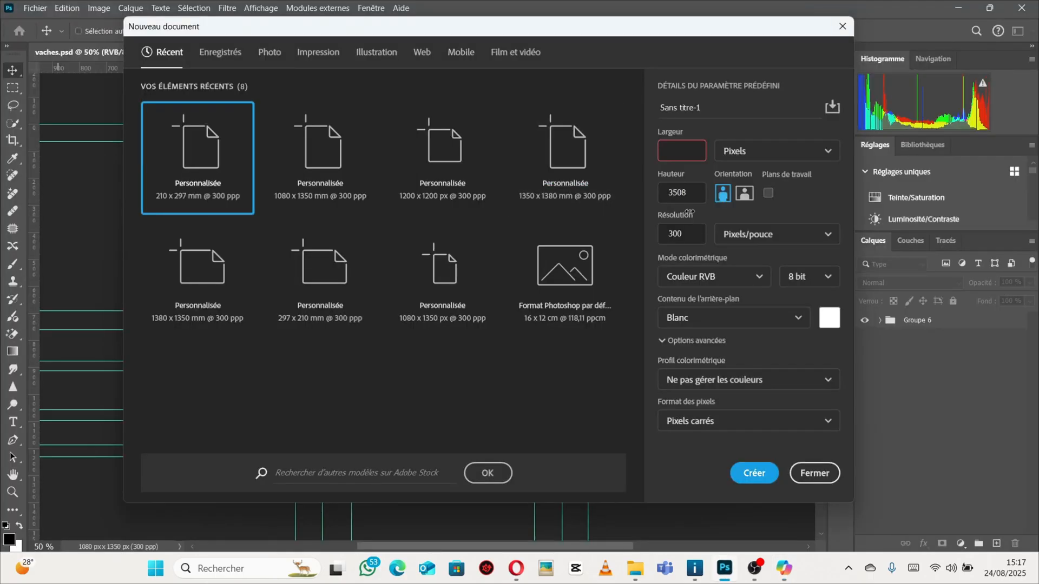
pyautogui.click(669, 148)
pyautogui.hotkey('ctrl', 'v')
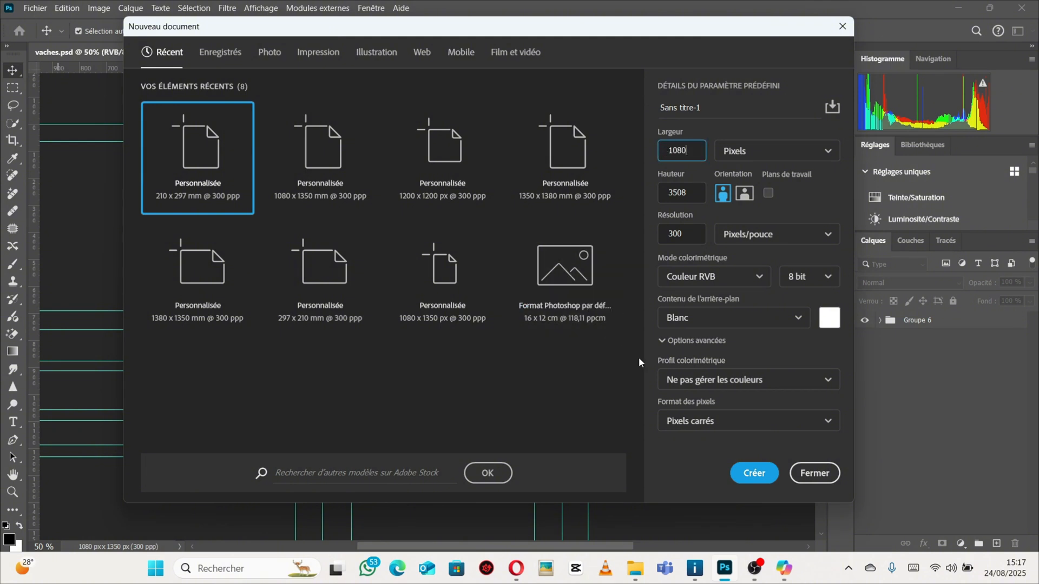
# Copy 1350 from the same format and paste it as the document height.
pyautogui.click(783, 569)
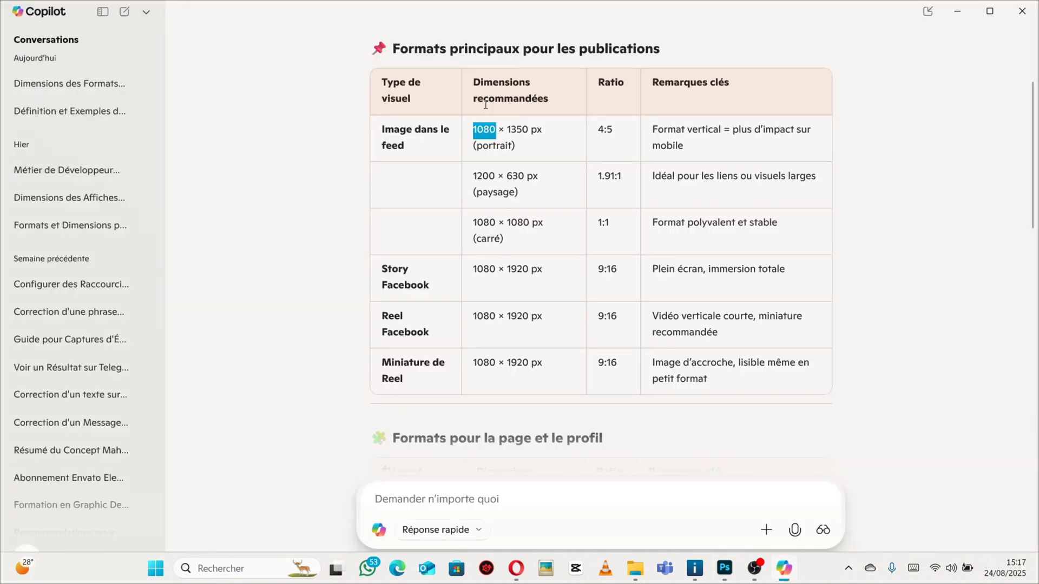
pyautogui.moveTo(507, 130); pyautogui.dragTo(528, 129)
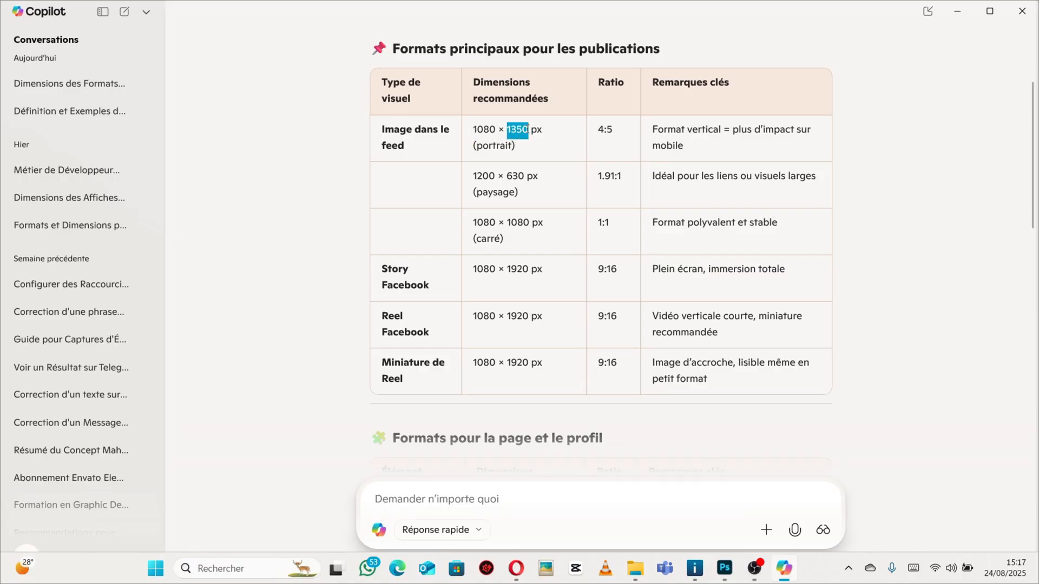
pyautogui.rightClick(524, 129)
pyautogui.click(559, 141)
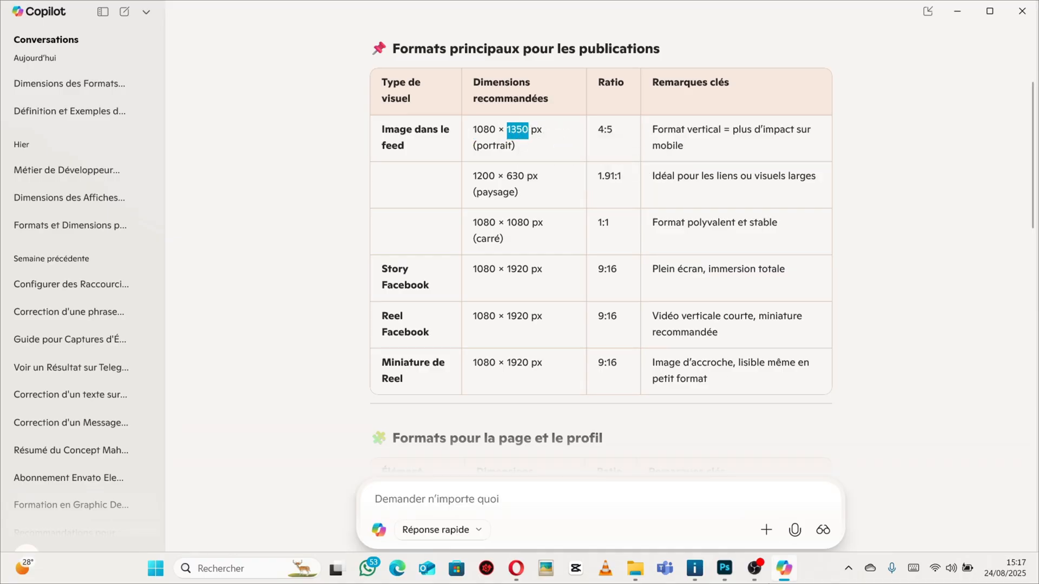
pyautogui.click(725, 568)
pyautogui.doubleClick(693, 195)
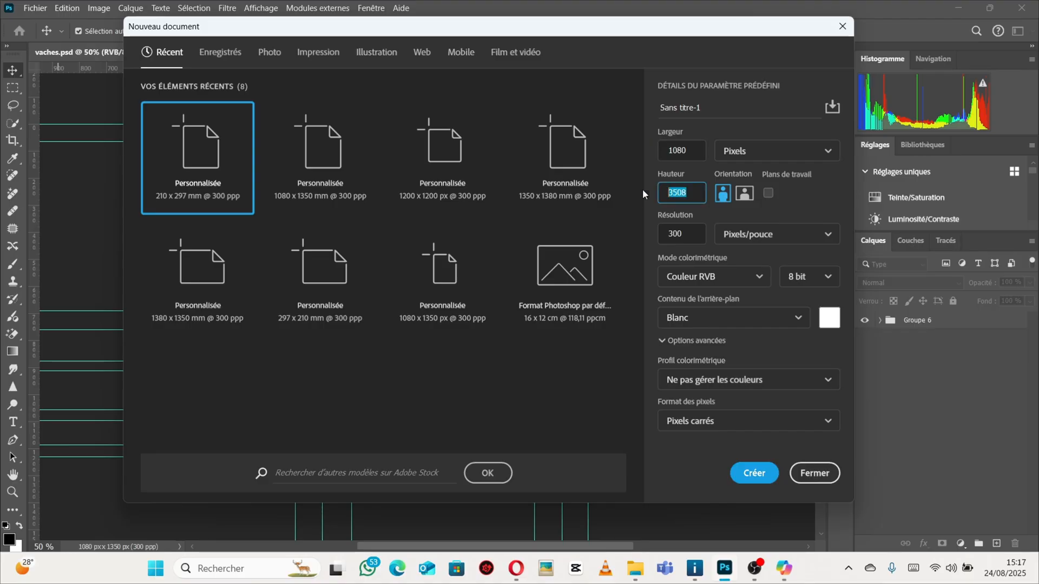
pyautogui.hotkey('ctrl', 'v')
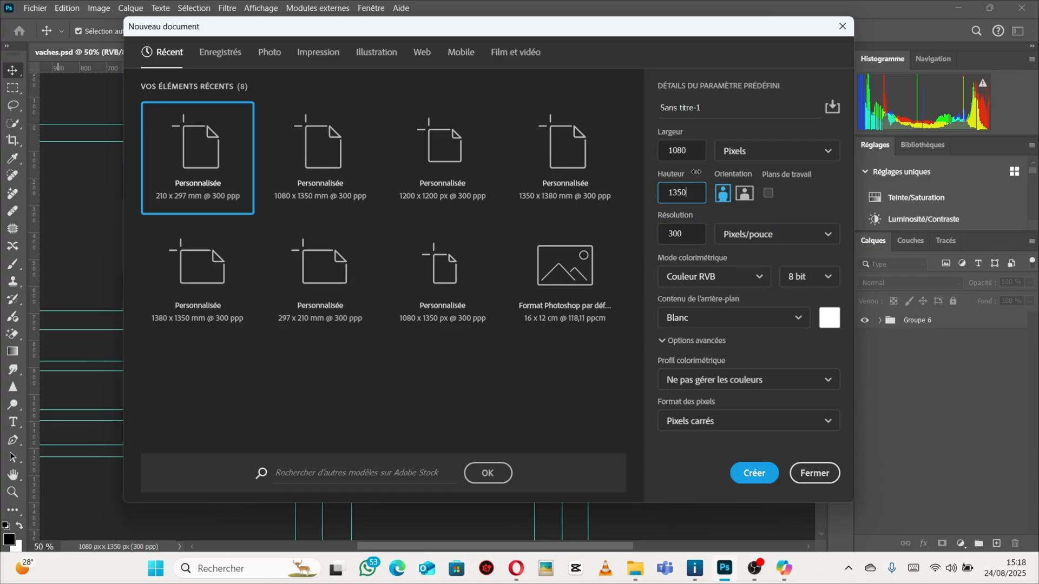
# Create the 1080 × 1350 px document in portrait orientation.
pyautogui.click(745, 195)
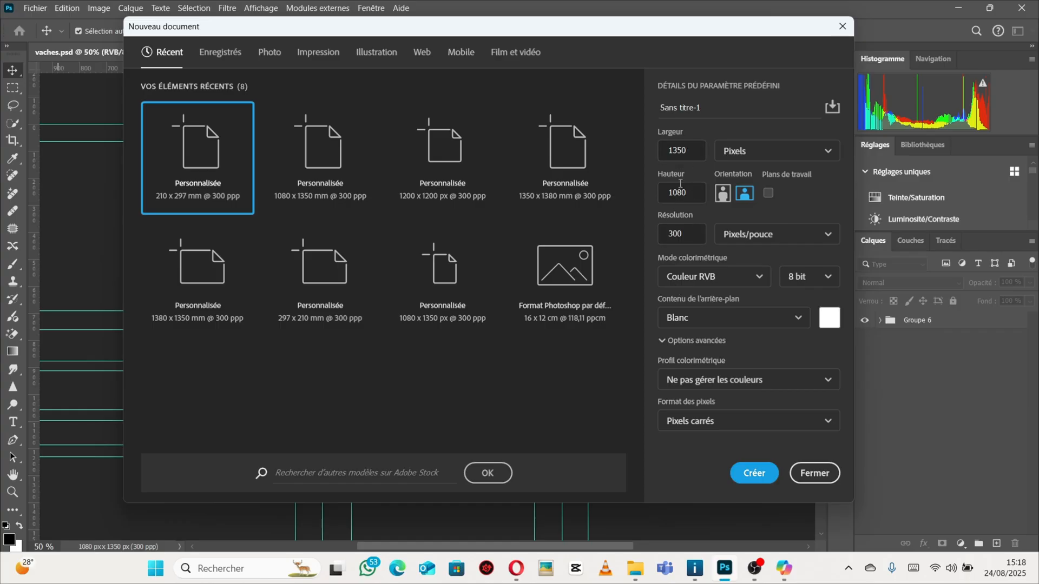
pyautogui.click(723, 196)
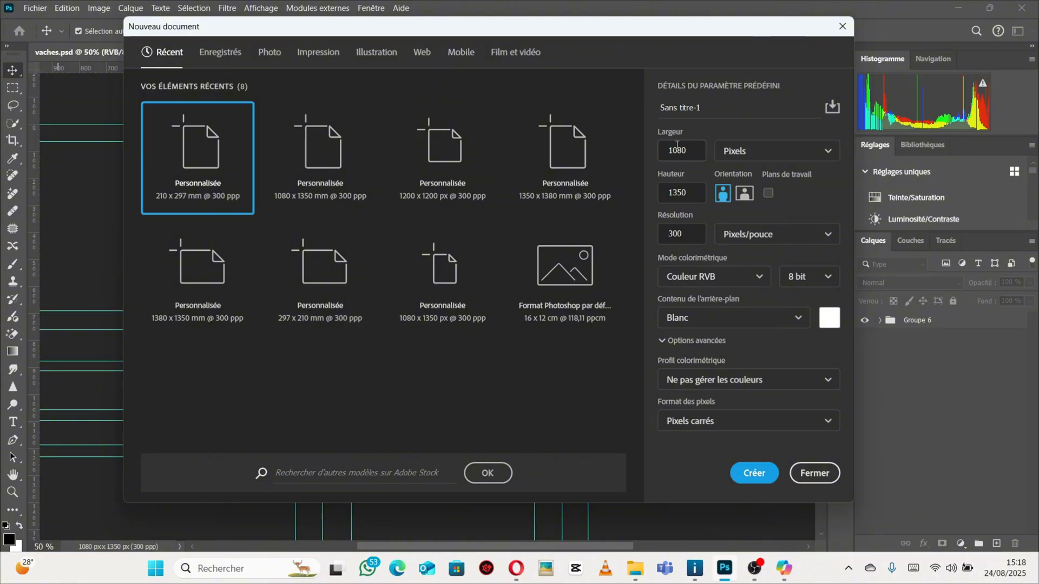
pyautogui.click(745, 194)
pyautogui.click(722, 195)
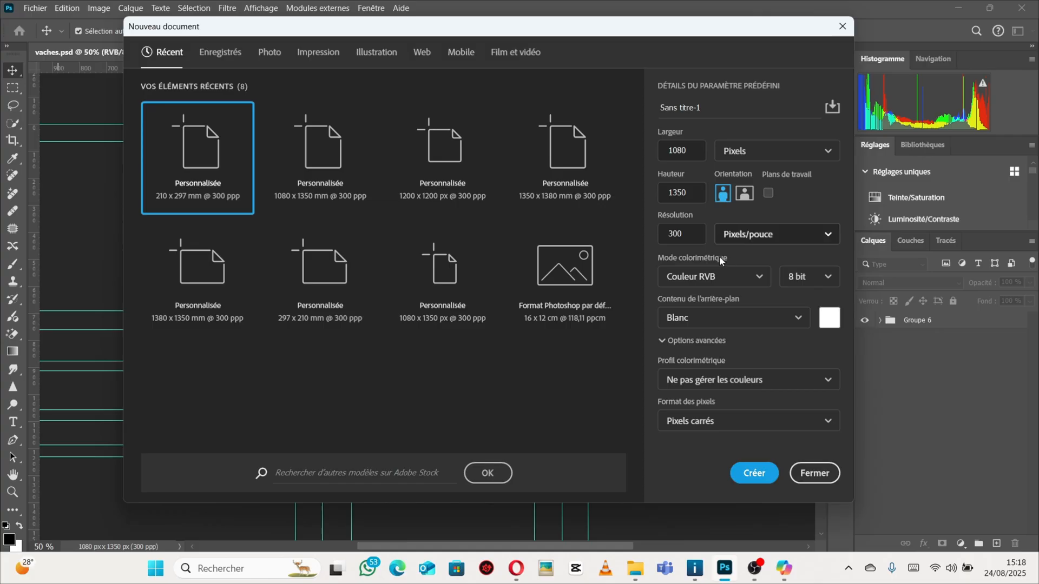
pyautogui.click(755, 472)
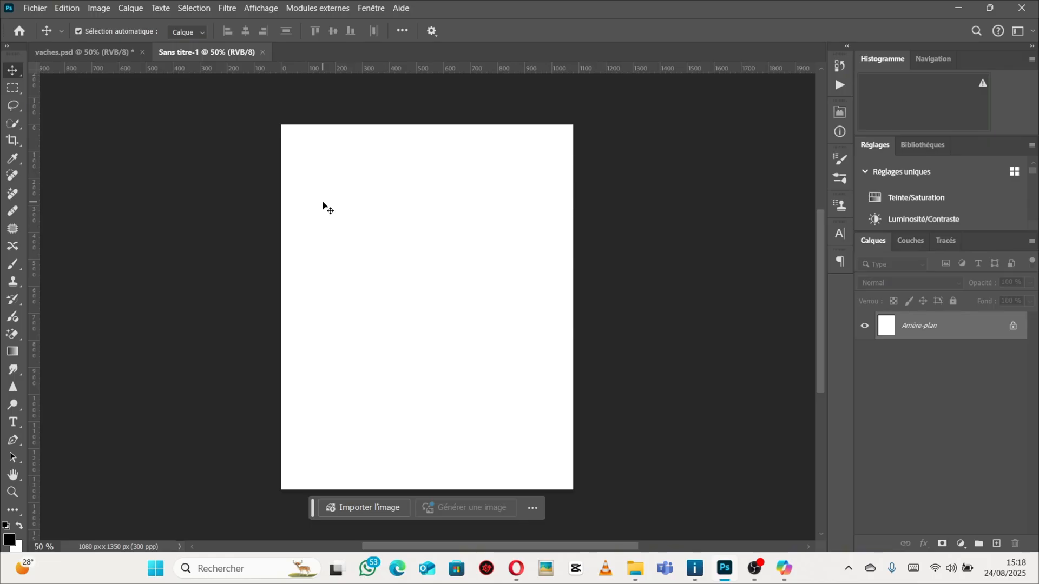
# Browse the Pinterest pins in the browser's DIVINE - LogoDesign tab for design inspiration.
pyautogui.click(76, 53)
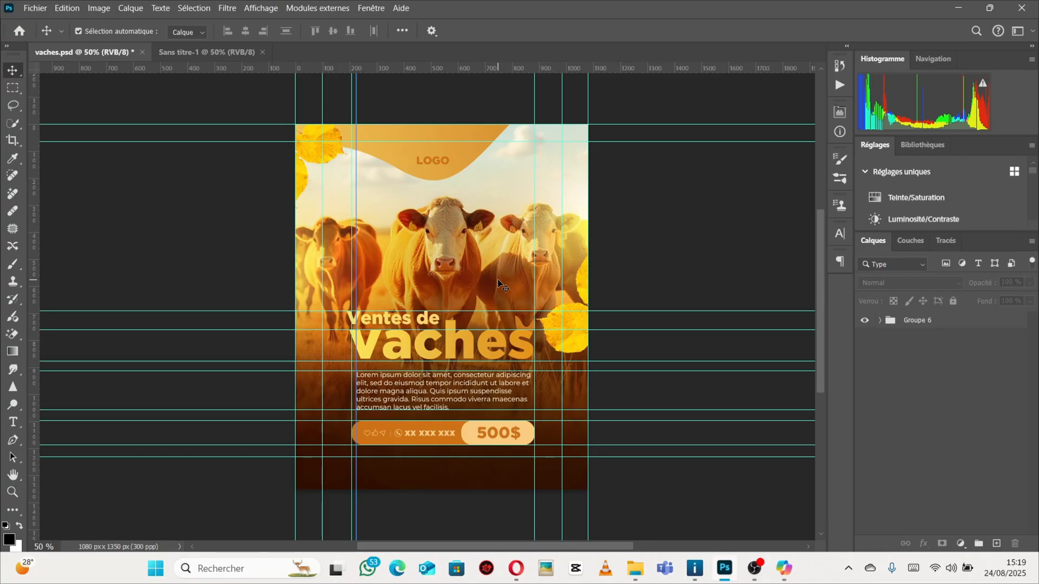
pyautogui.click(517, 568)
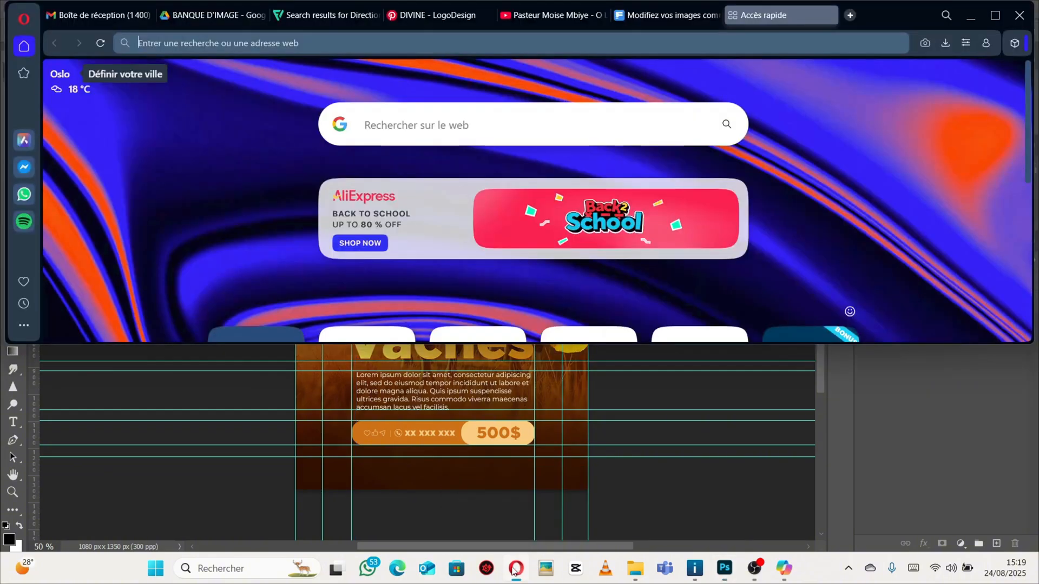
pyautogui.click(994, 16)
pyautogui.click(404, 17)
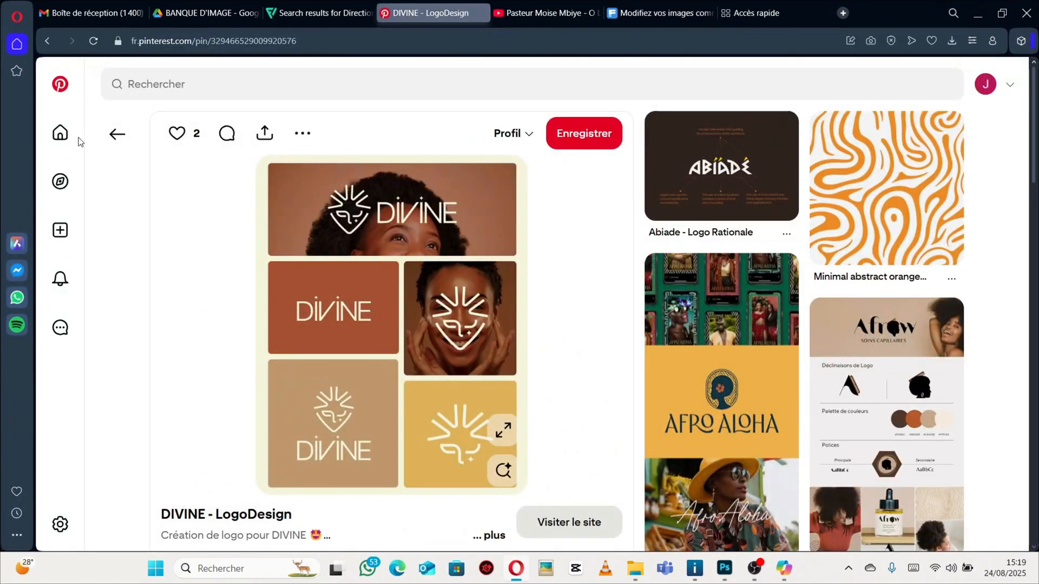
pyautogui.scroll(-10, 393, 240)
pyautogui.scroll(-20, 393, 242)
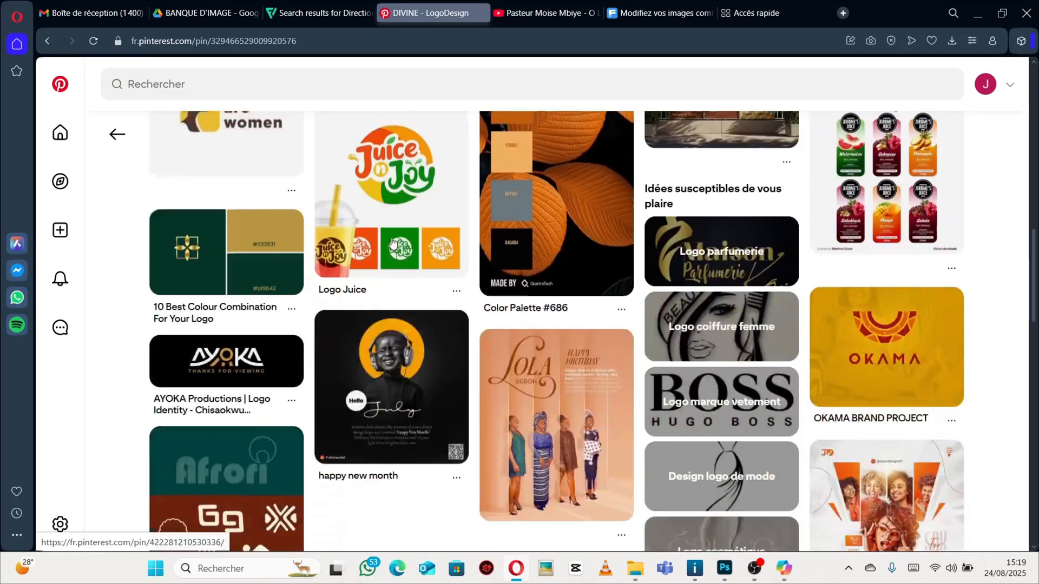
pyautogui.scroll(-5, 392, 241)
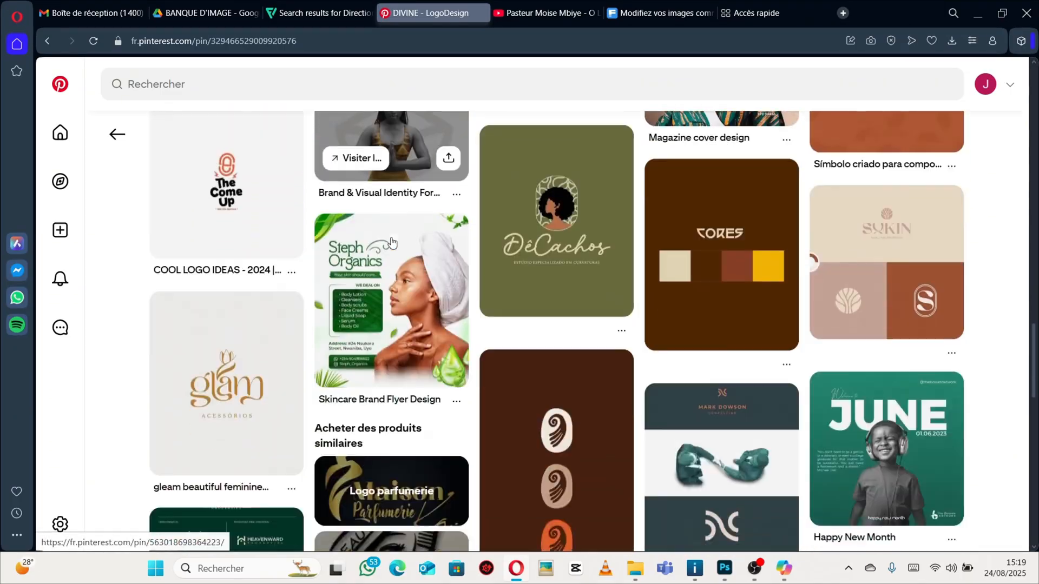
pyautogui.scroll(5, 368, 224)
pyautogui.scroll(10, 370, 221)
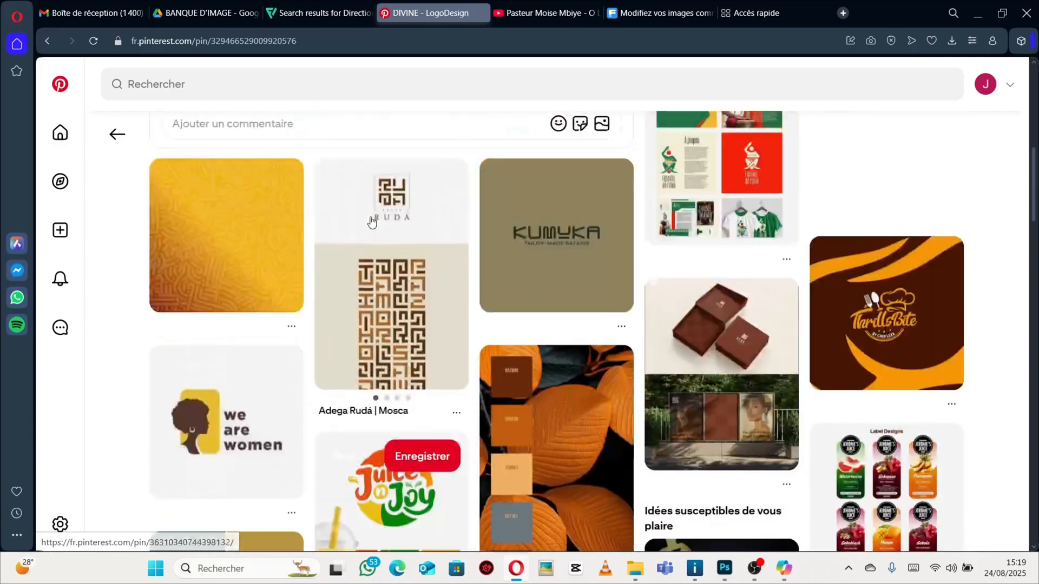
pyautogui.scroll(-4, 371, 221)
pyautogui.scroll(-15, 371, 221)
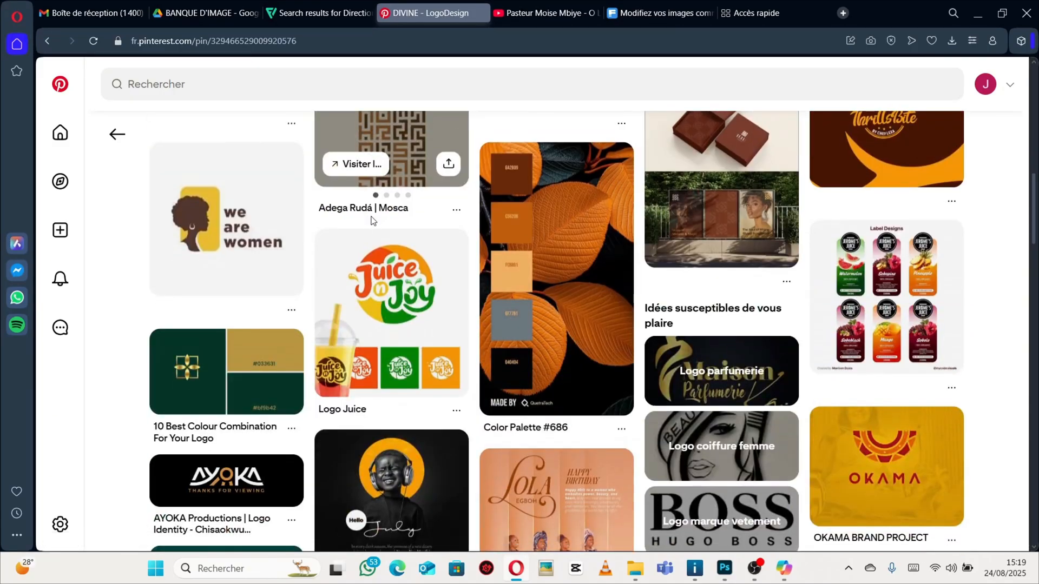
pyautogui.scroll(-3, 372, 217)
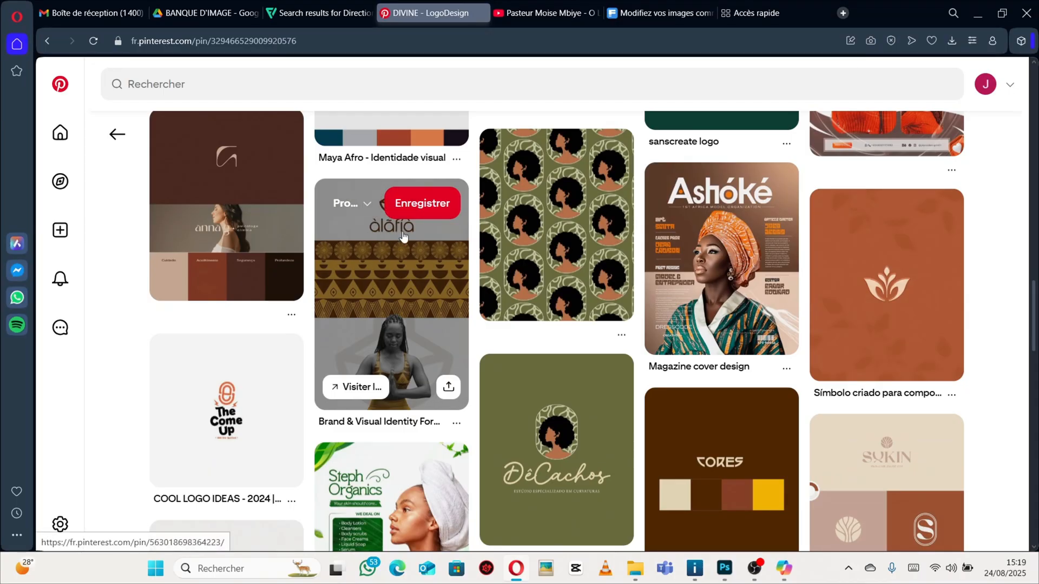
pyautogui.scroll(-15, 403, 236)
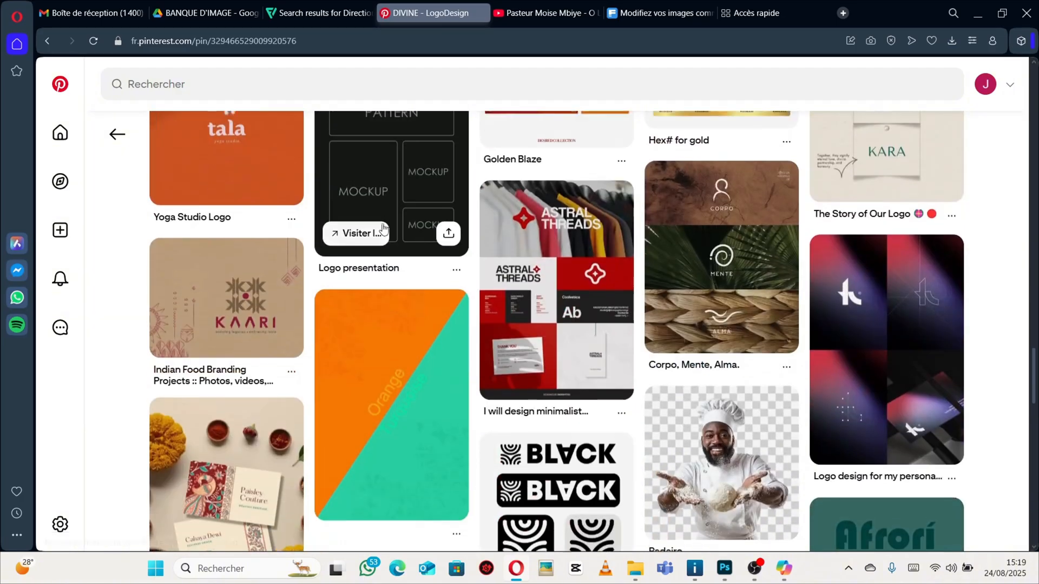
pyautogui.scroll(14, 383, 230)
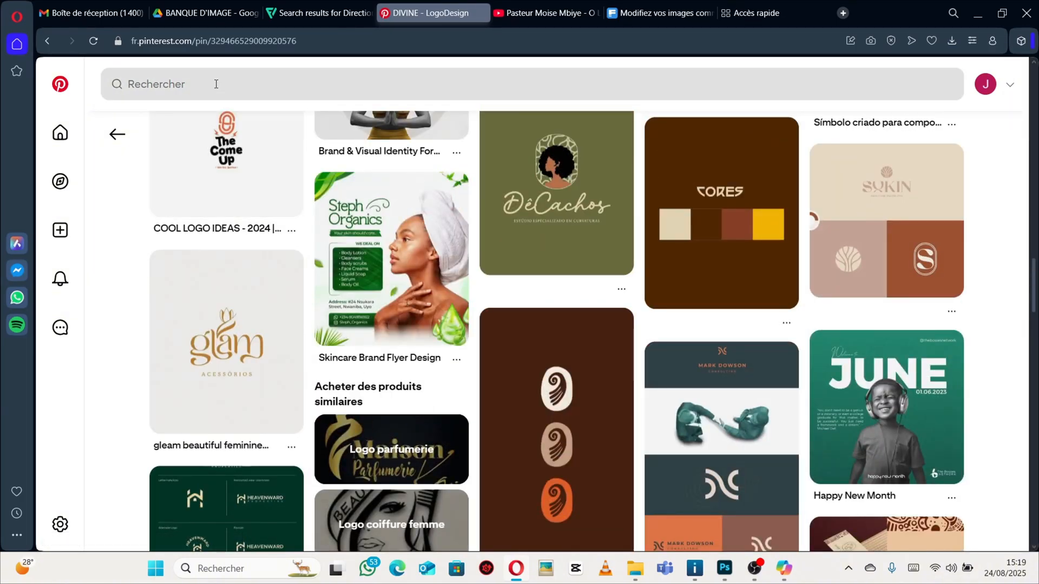
# Search Pinterest for "AFFICHE PROMOTIONNELLE".
pyautogui.click(216, 84)
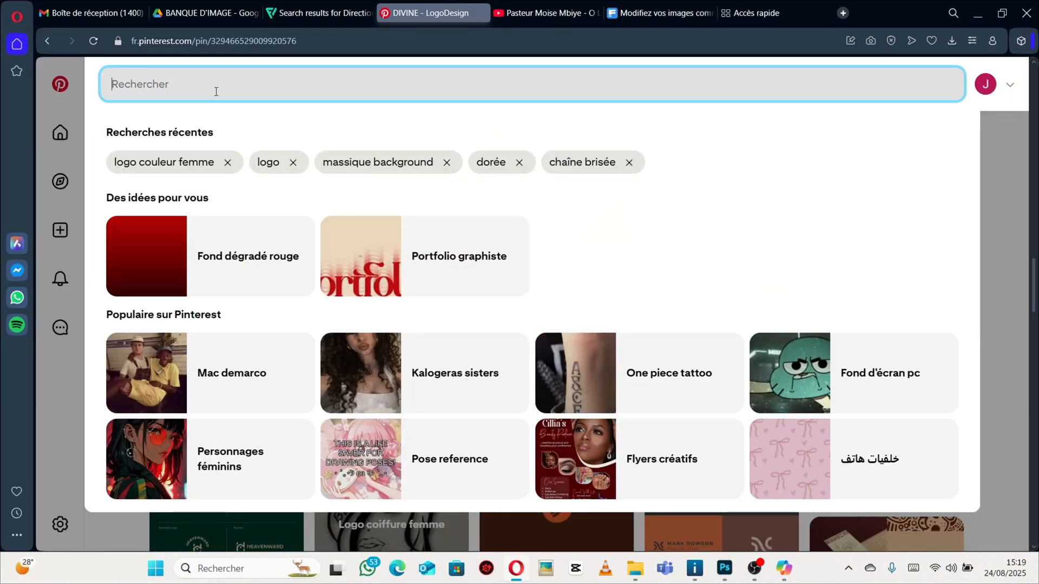
pyautogui.write('AFFICH')
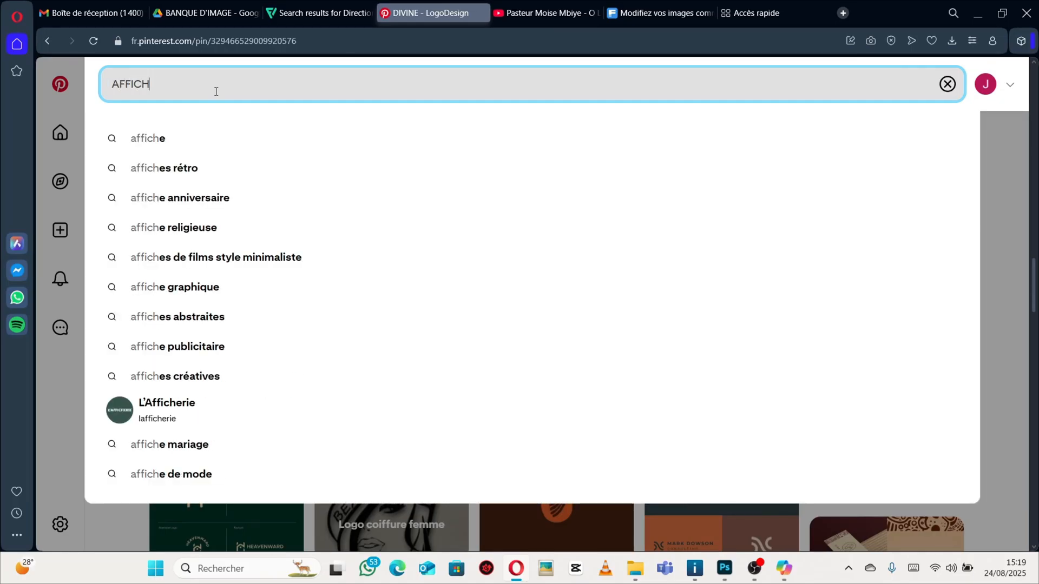
pyautogui.write('E PR')
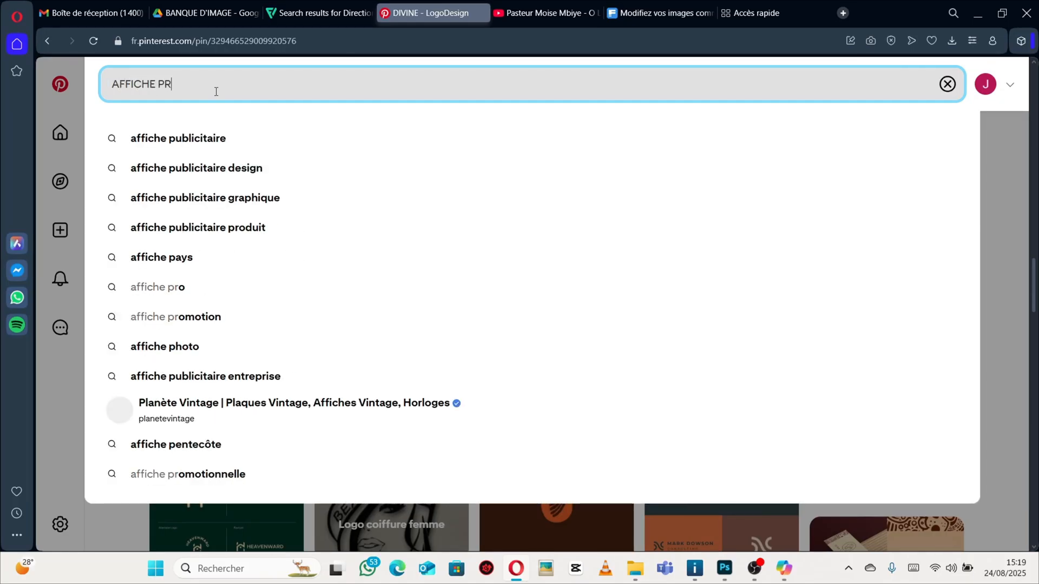
pyautogui.write('OMOTIONN')
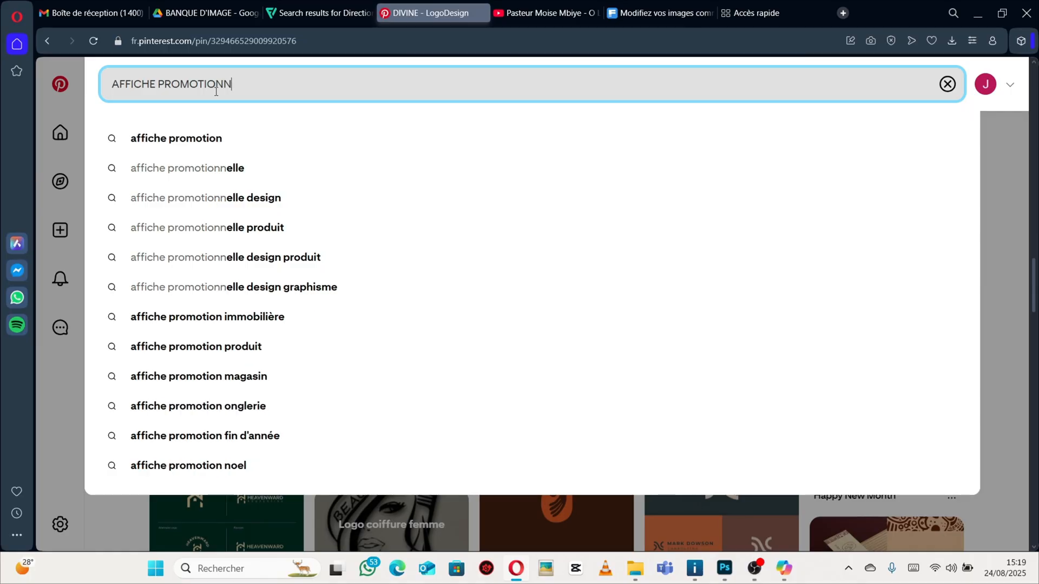
pyautogui.write('EL ')
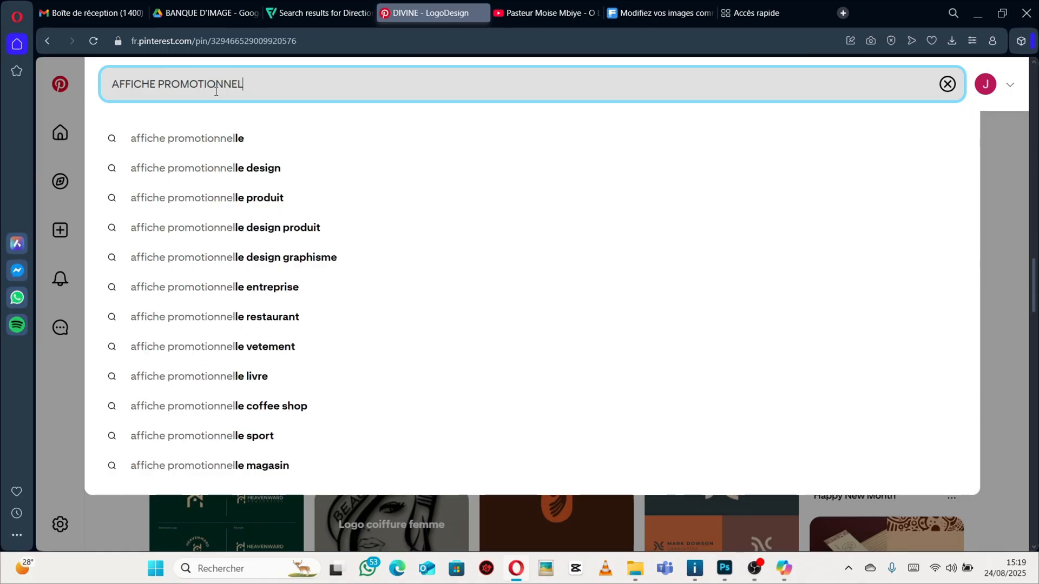
pyautogui.write('LE')
pyautogui.press('Return')
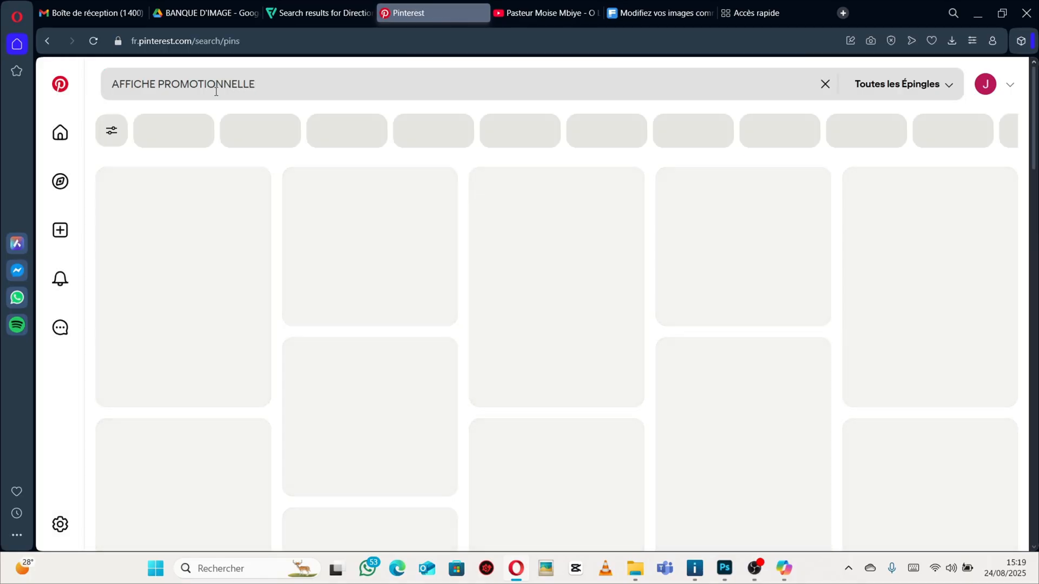
# Browse the promotional poster pins in the search results for design ideas.
pyautogui.scroll(-1, 385, 347)
pyautogui.scroll(-12, 385, 346)
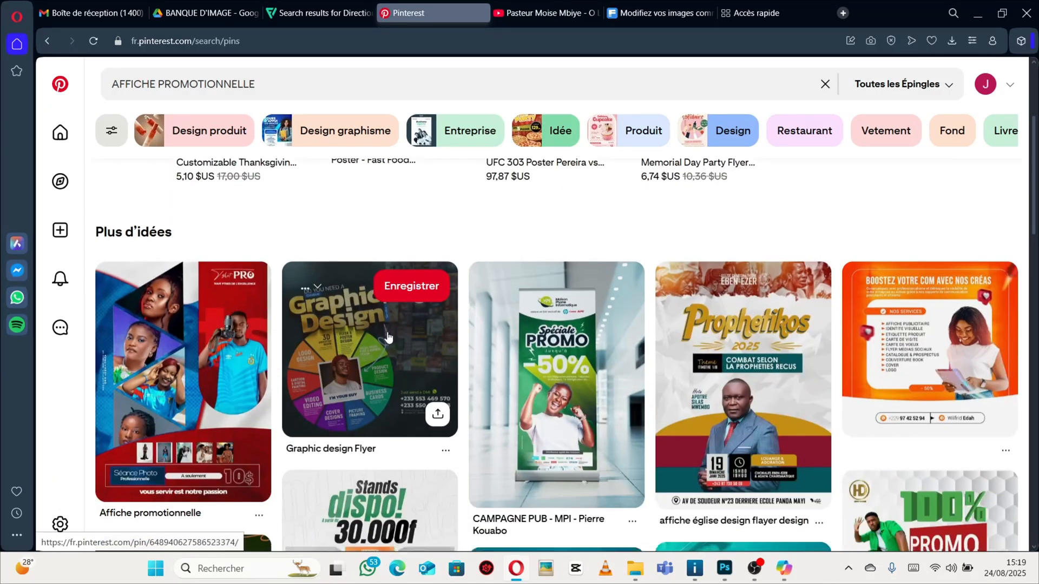
pyautogui.scroll(-8, 396, 332)
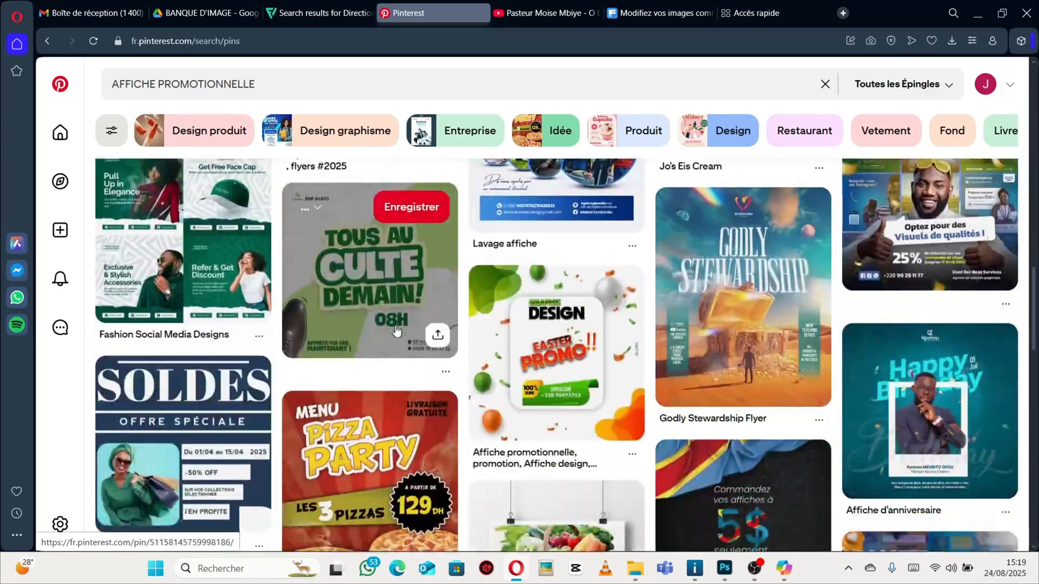
pyautogui.scroll(12, 396, 332)
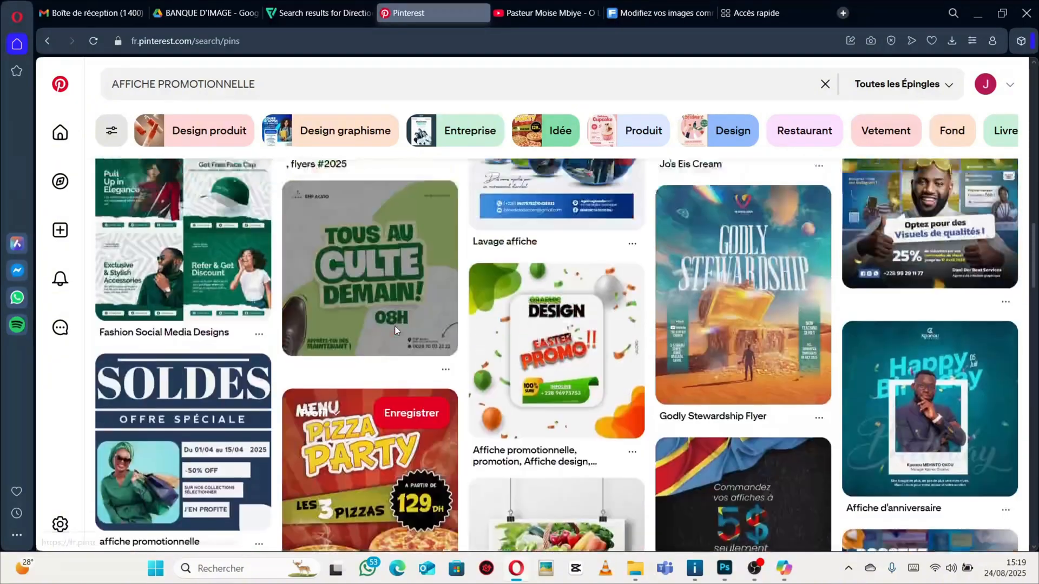
pyautogui.scroll(4, 380, 322)
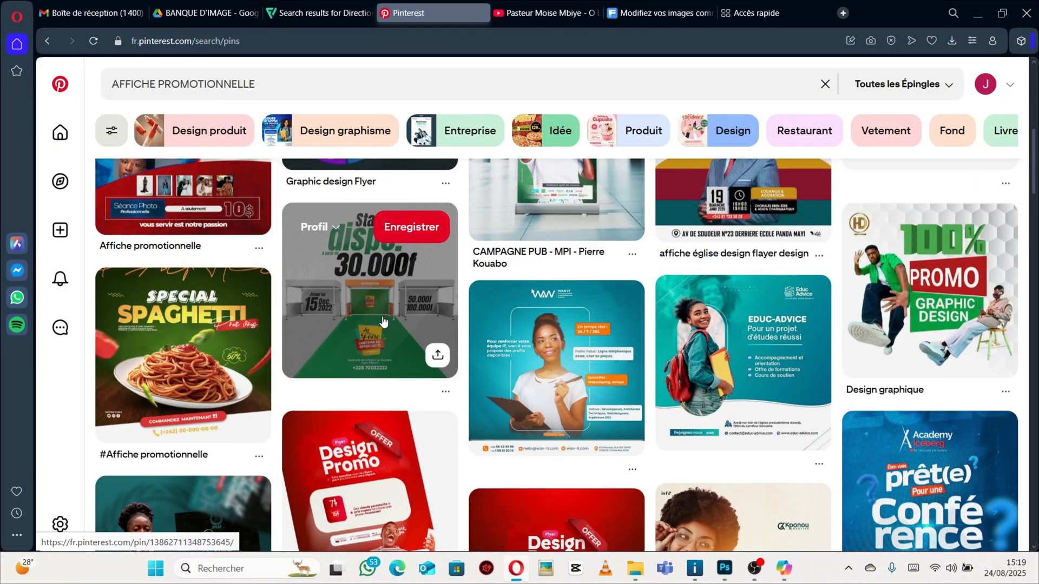
pyautogui.scroll(-10, 381, 322)
pyautogui.scroll(-5, 385, 319)
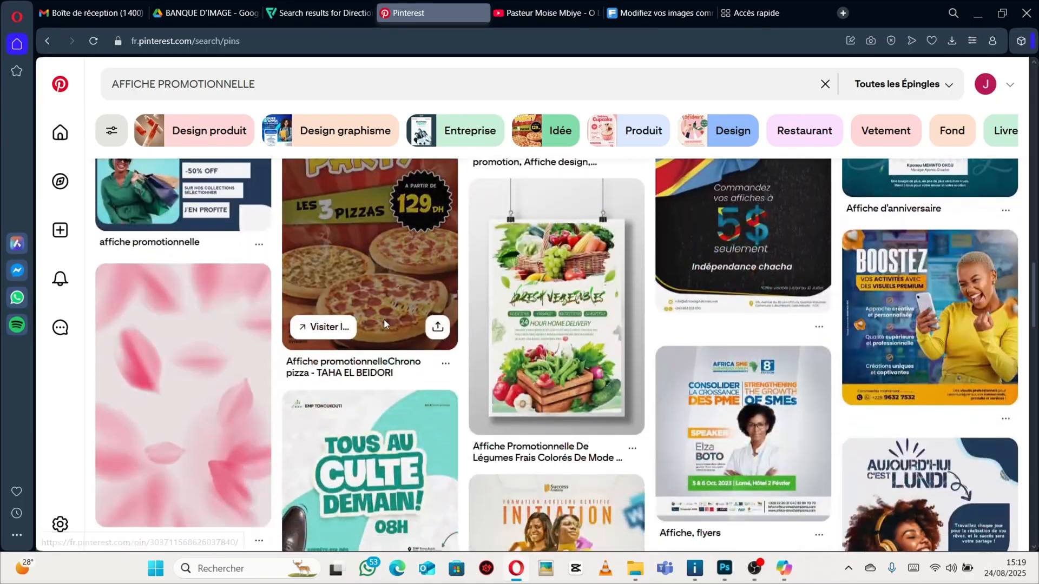
pyautogui.scroll(15, 384, 320)
pyautogui.scroll(3, 333, 299)
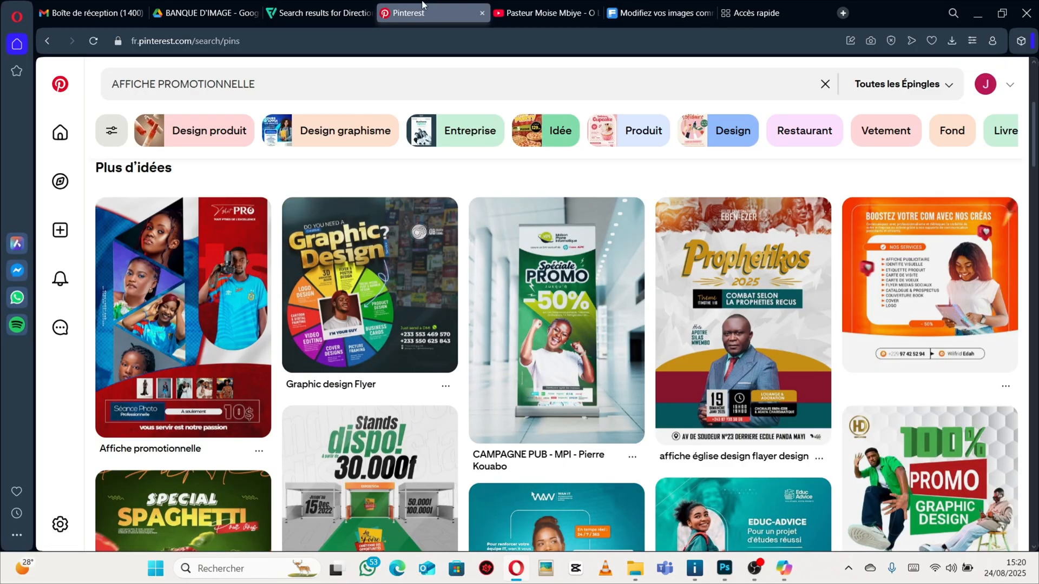
# Switch to the Freepik tab and open its image generator.
pyautogui.click(778, 15)
pyautogui.click(661, 13)
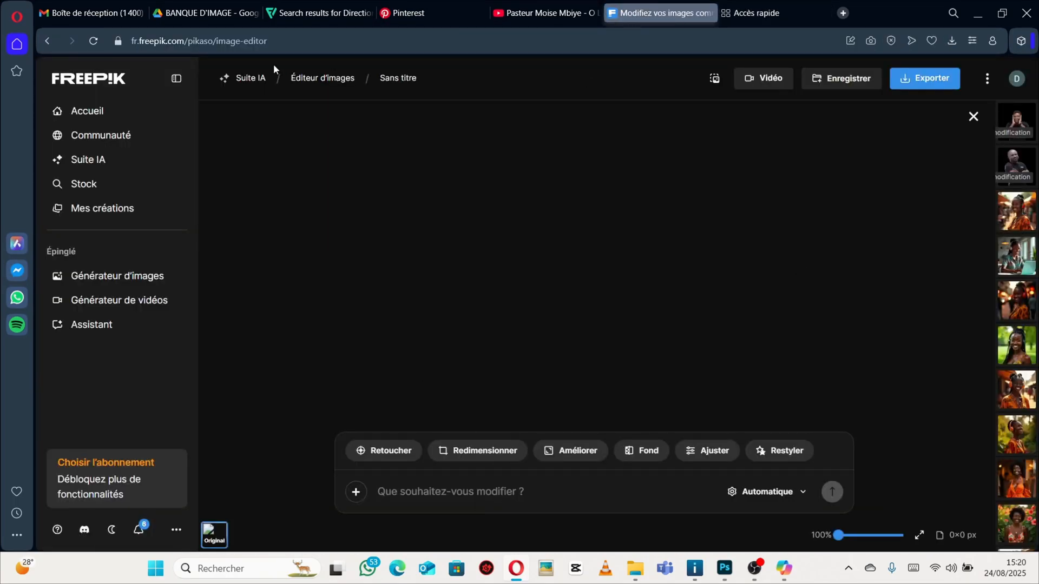
pyautogui.click(70, 80)
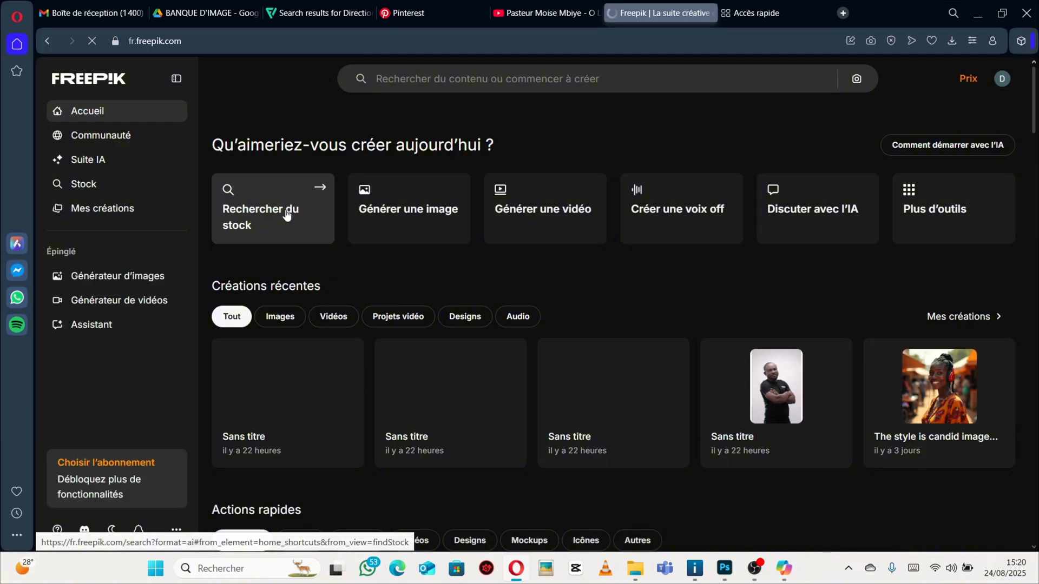
pyautogui.click(99, 280)
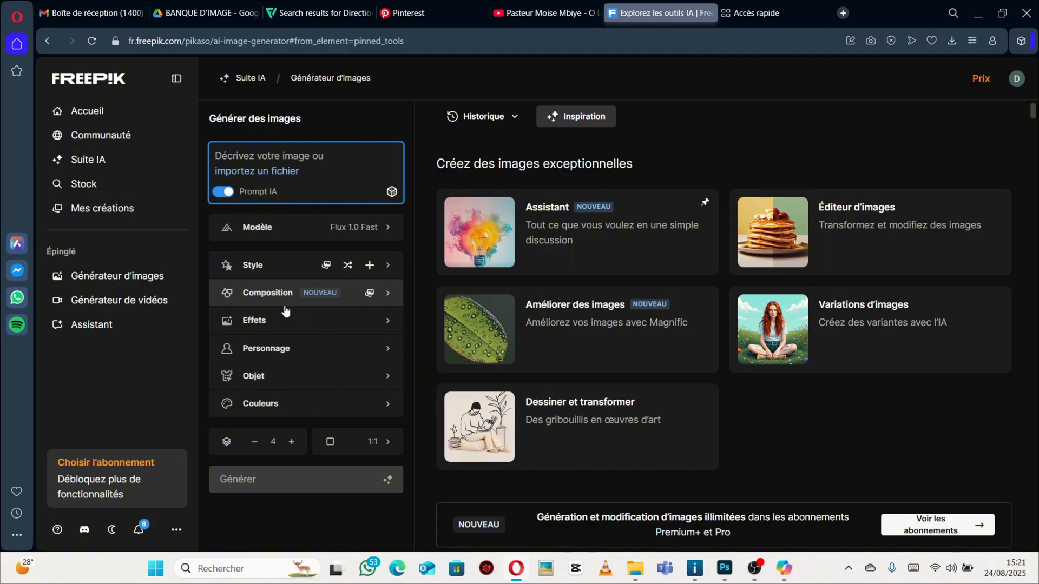
# Generate images with the prompt "DES VACHES DANS LE CHAMPS".
pyautogui.write('DE')
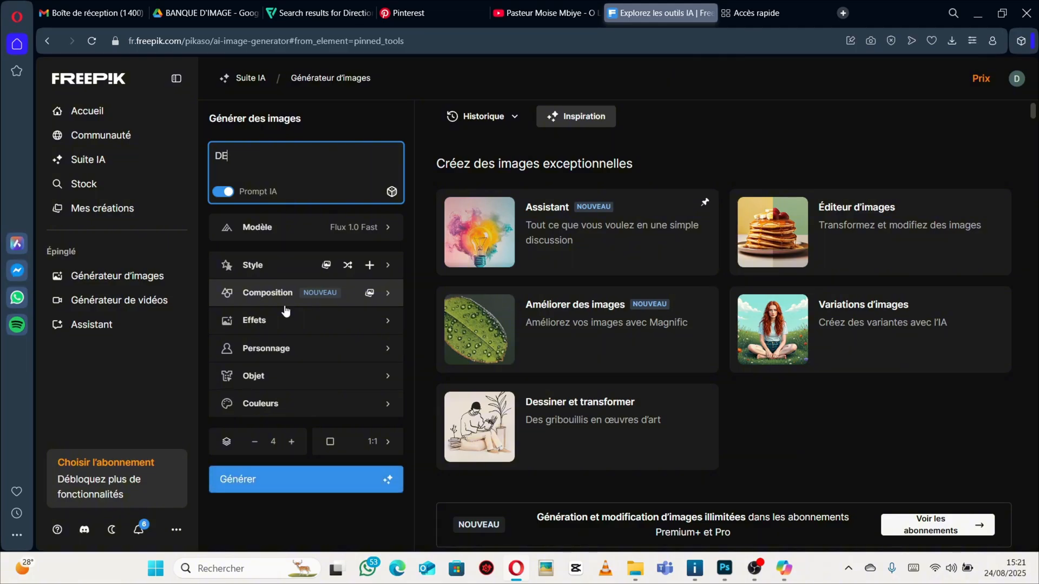
pyautogui.write('S VACHES DANS LE CHA')
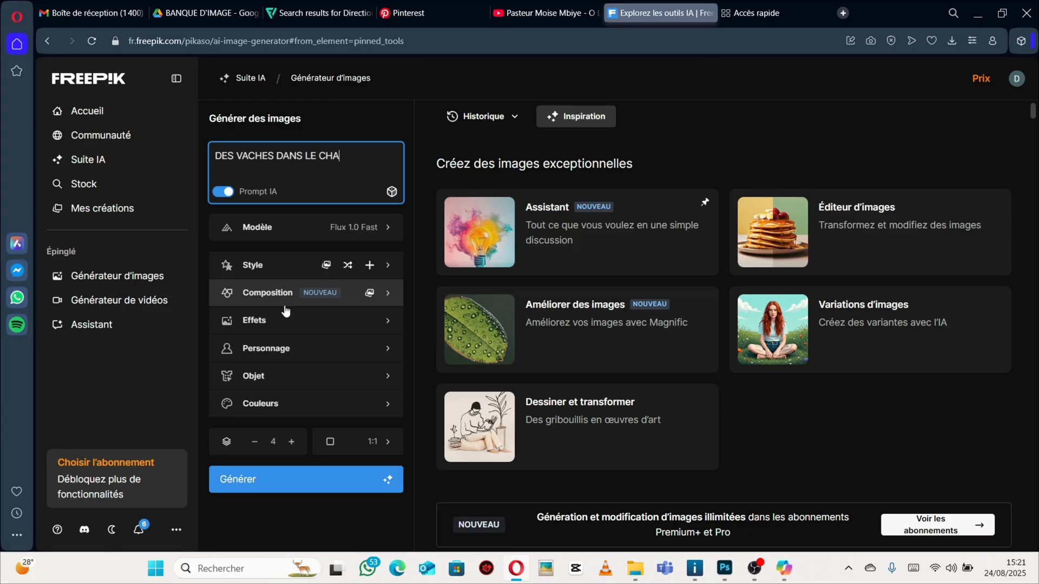
pyautogui.write('MPS')
pyautogui.press('Return')
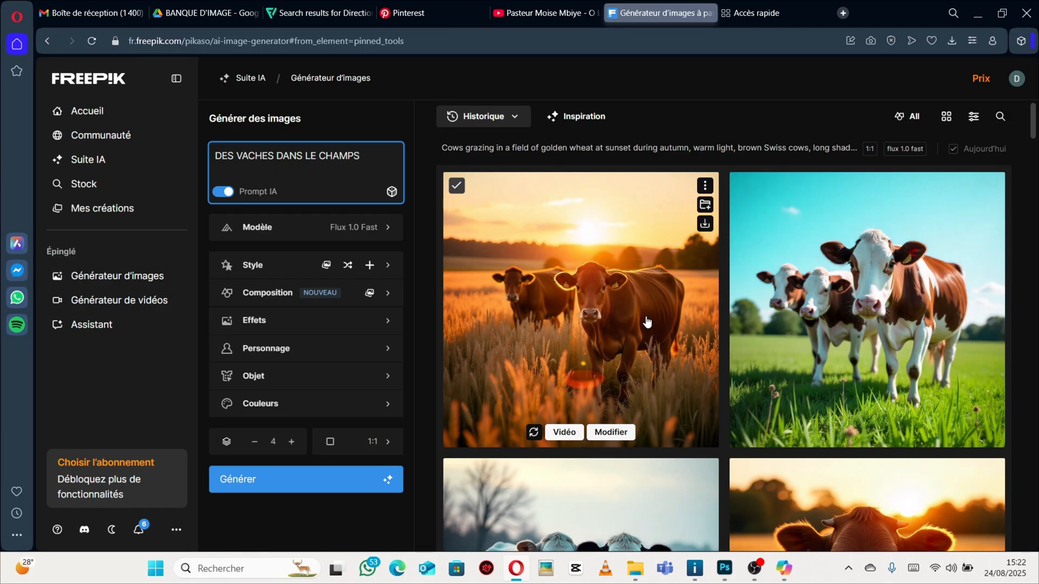
# Scroll through the generated cow images and the earlier generation history.
pyautogui.scroll(-4, 647, 322)
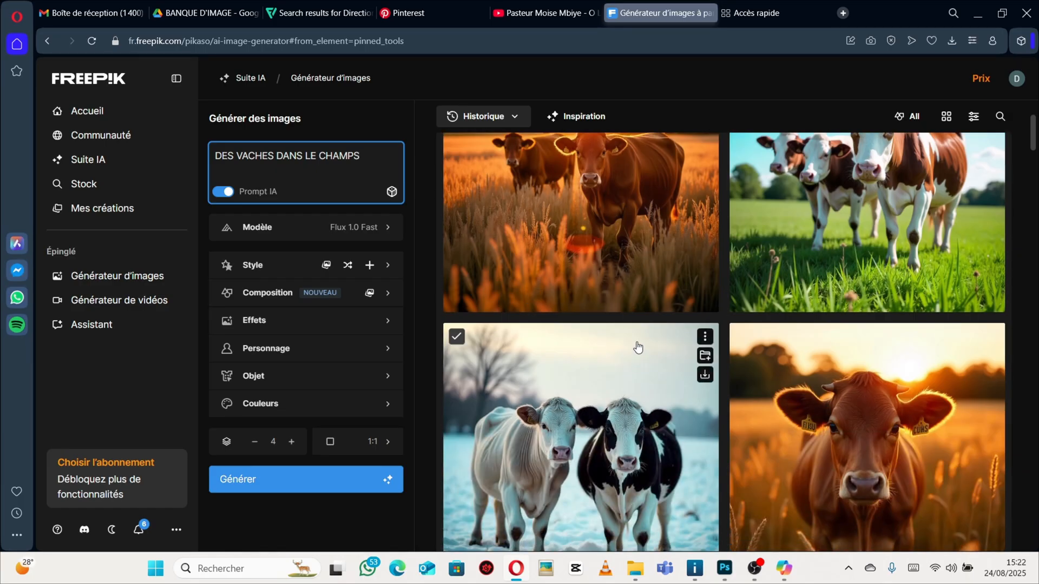
pyautogui.scroll(-4, 639, 342)
pyautogui.scroll(7, 638, 341)
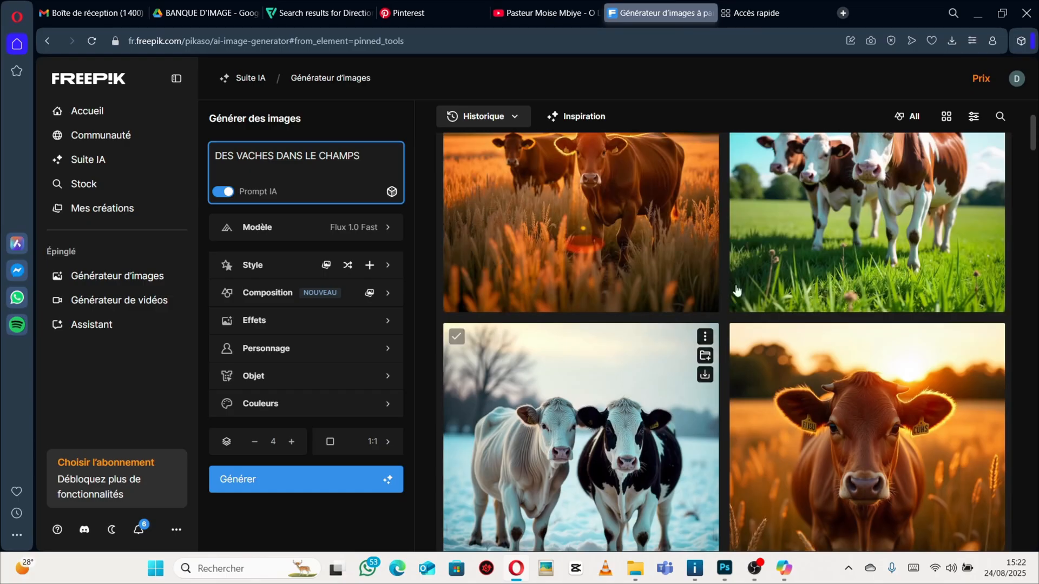
pyautogui.scroll(1, 593, 283)
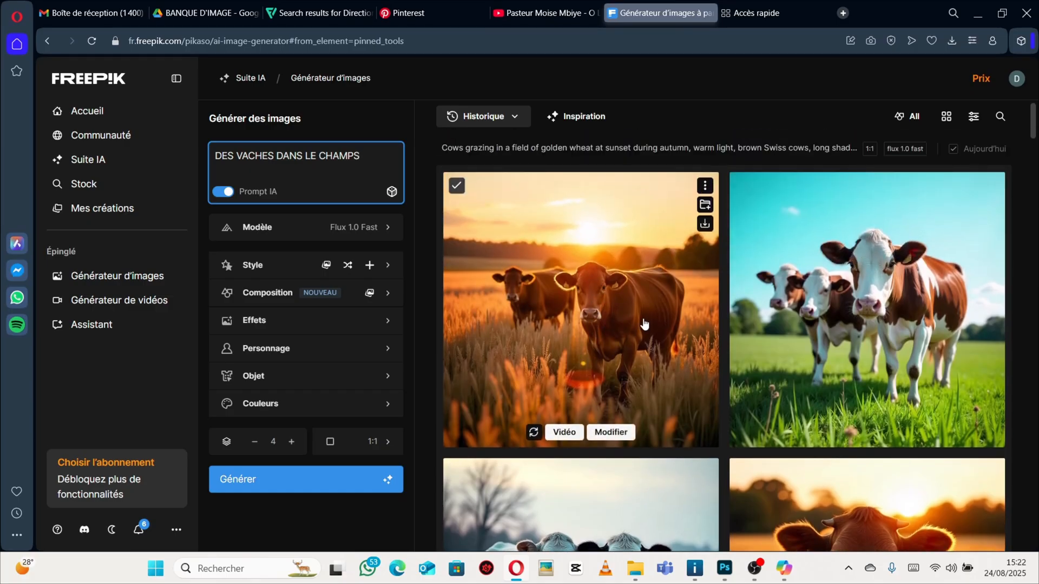
pyautogui.scroll(-1, 630, 327)
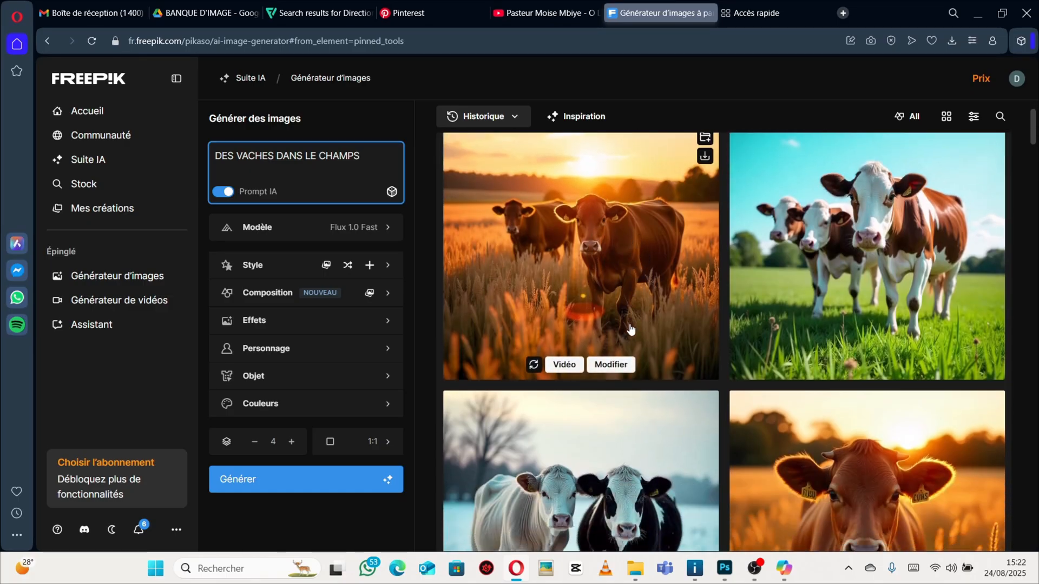
pyautogui.scroll(1, 631, 327)
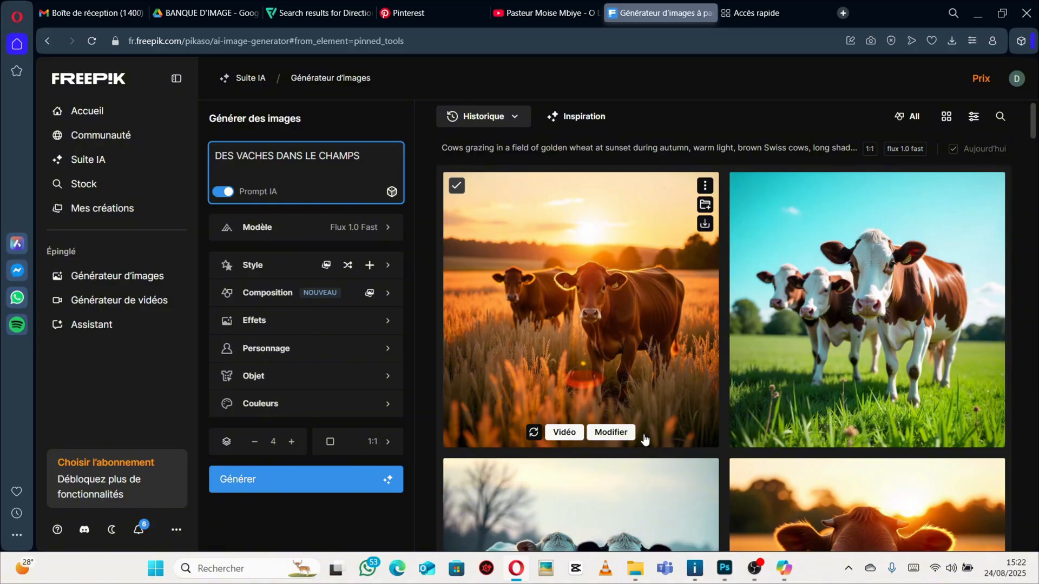
pyautogui.scroll(-5, 656, 441)
pyautogui.scroll(-10, 782, 351)
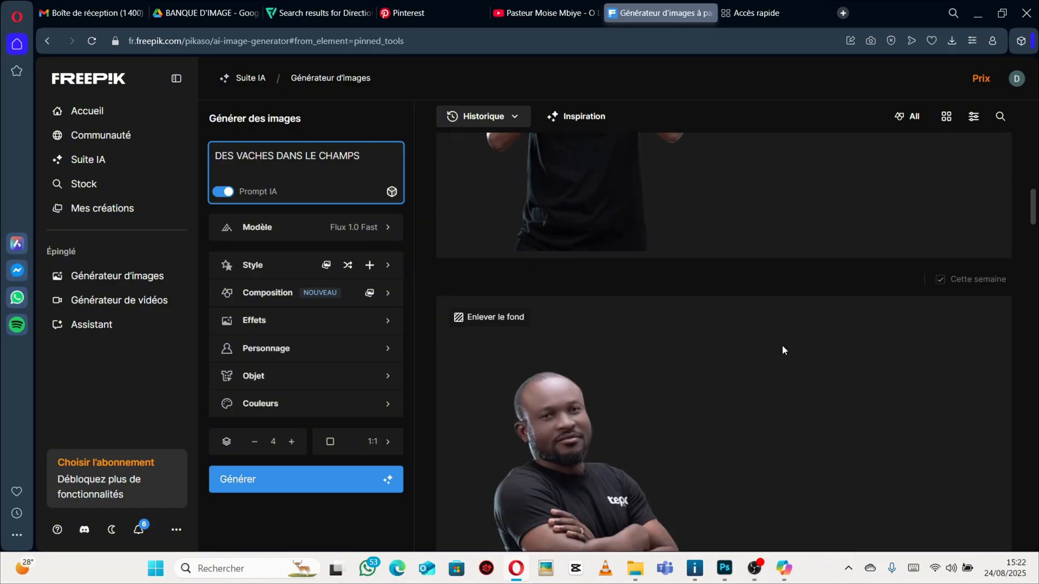
pyautogui.scroll(-10, 783, 354)
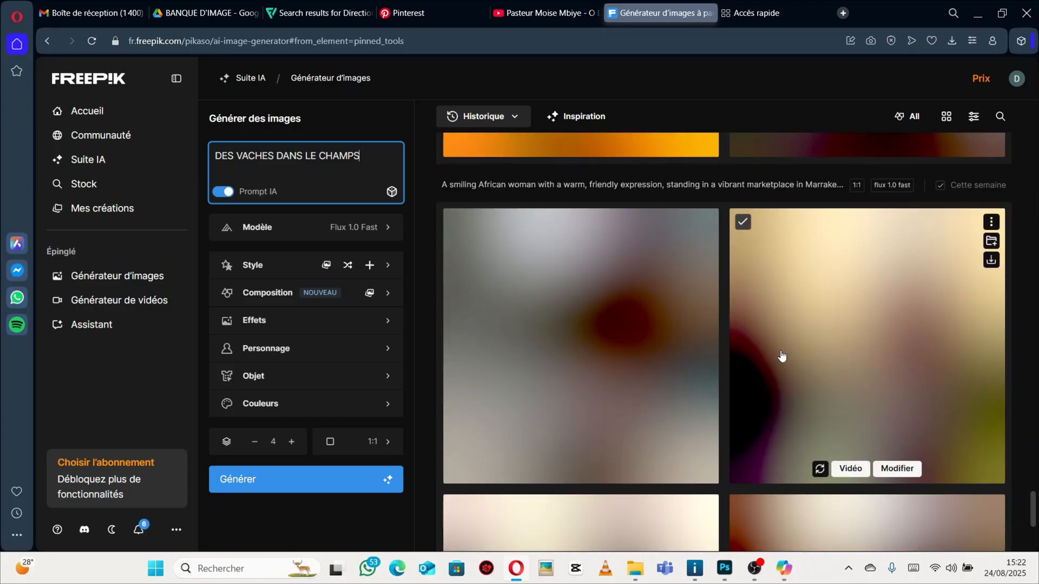
pyautogui.scroll(5, 781, 355)
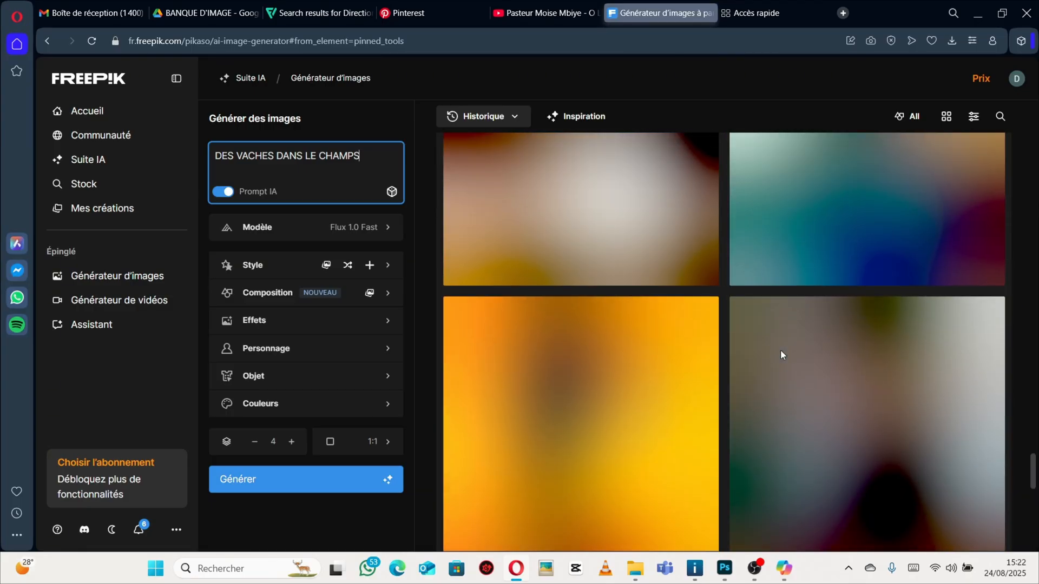
pyautogui.scroll(3, 781, 355)
pyautogui.scroll(-5, 810, 377)
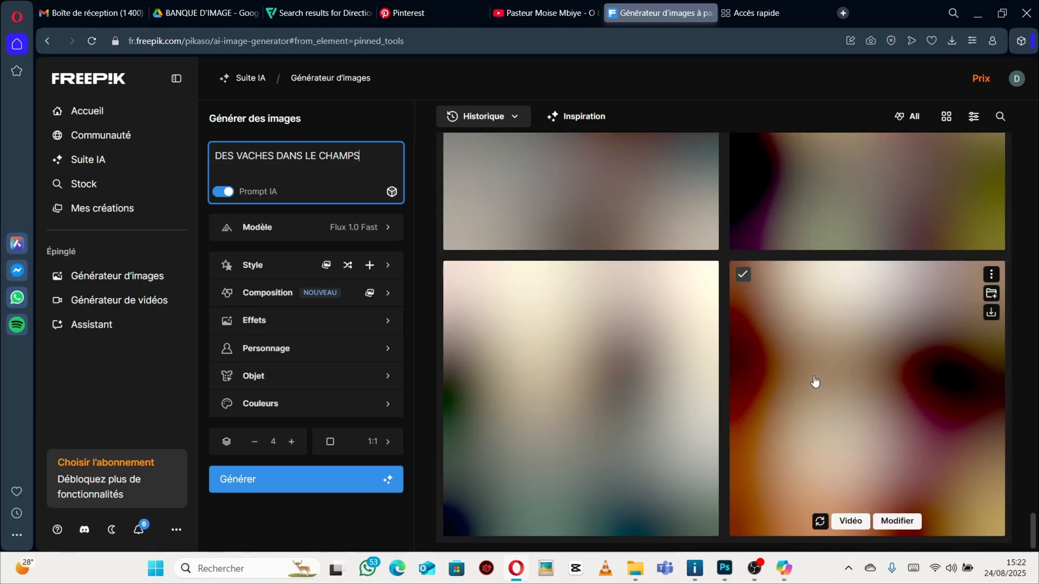
pyautogui.scroll(15, 811, 382)
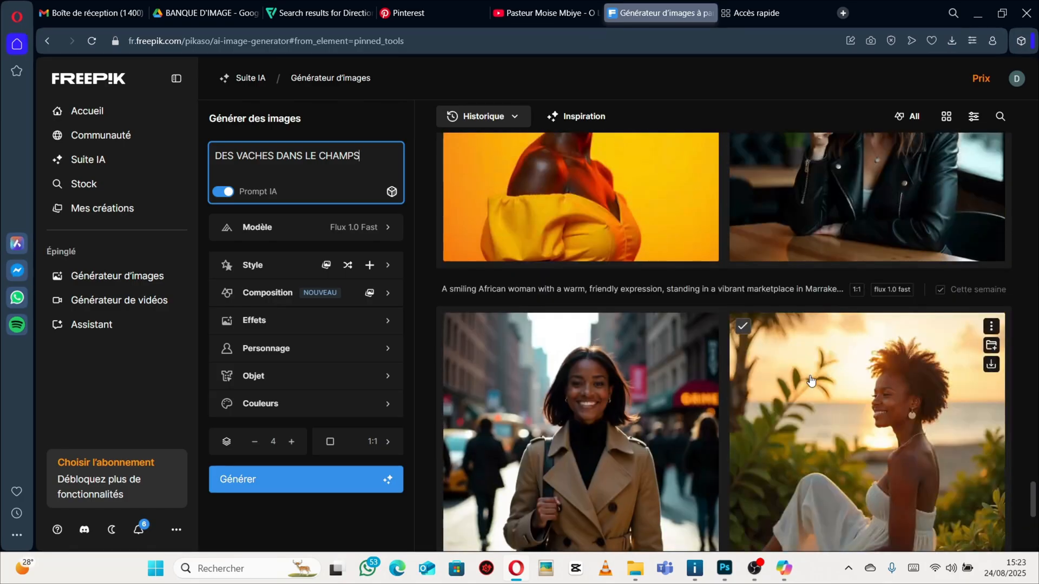
pyautogui.scroll(-10, 810, 381)
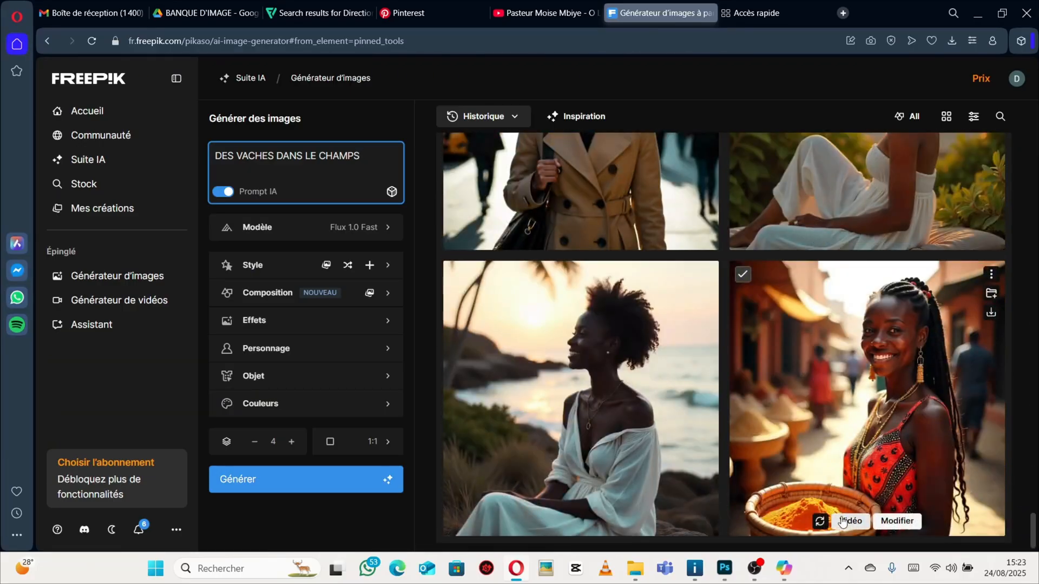
pyautogui.scroll(5, 773, 373)
pyautogui.scroll(2, 771, 377)
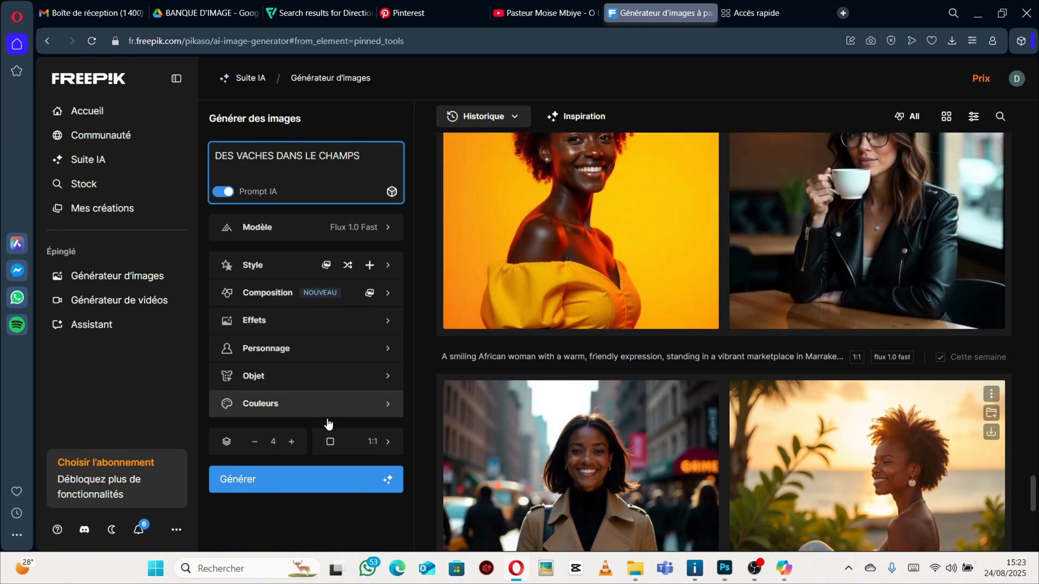
# Preview the downloaded Freepik cow image from the Downloads folder, then close the viewer.
pyautogui.click(634, 568)
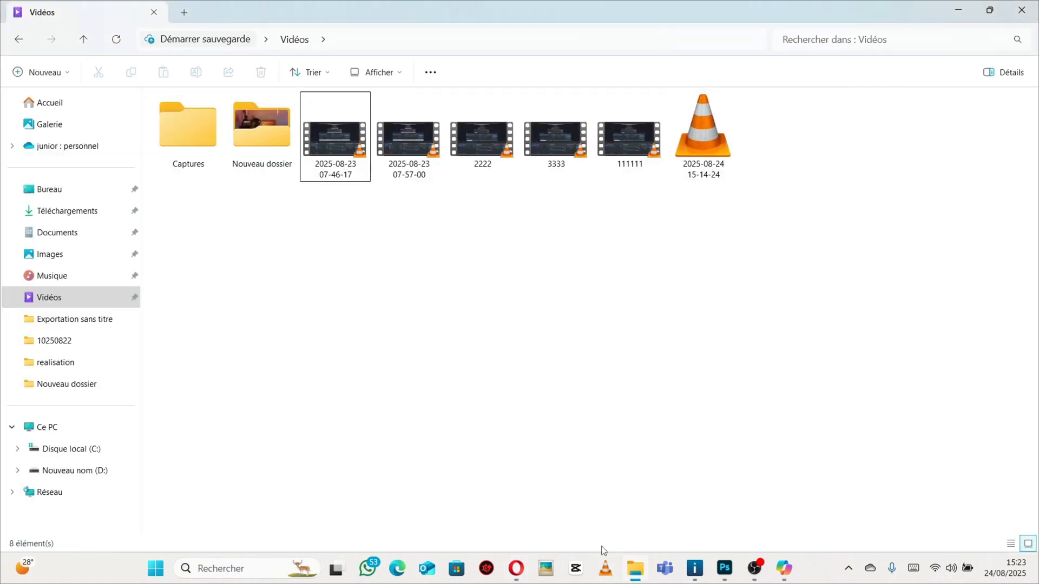
pyautogui.click(117, 234)
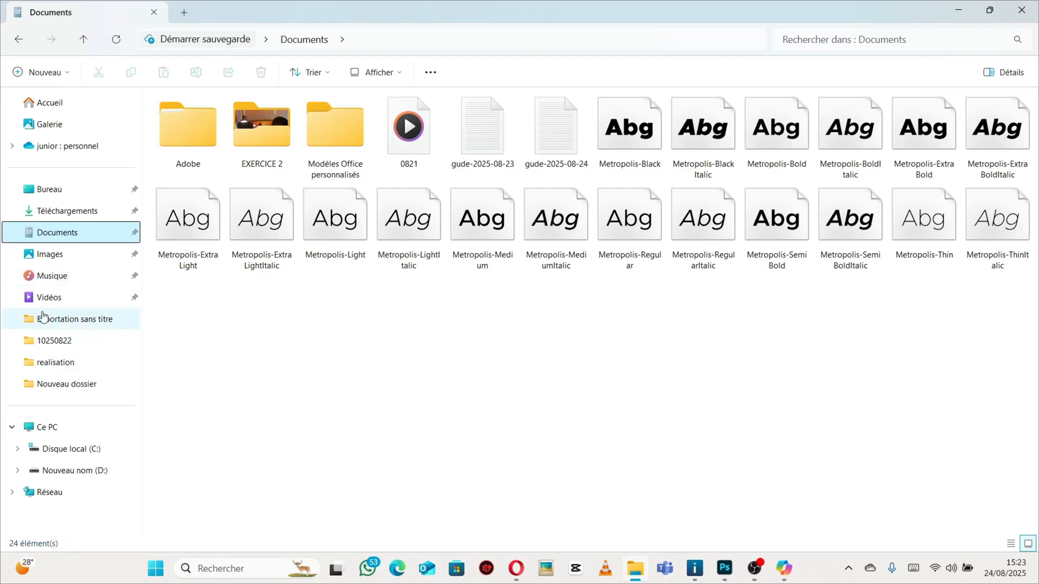
pyautogui.click(66, 211)
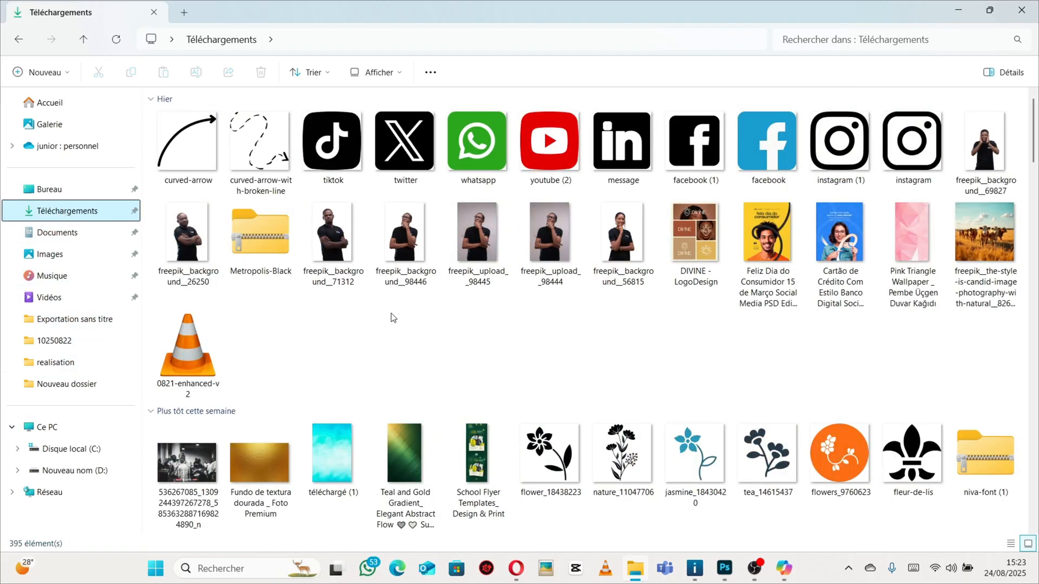
pyautogui.doubleClick(976, 249)
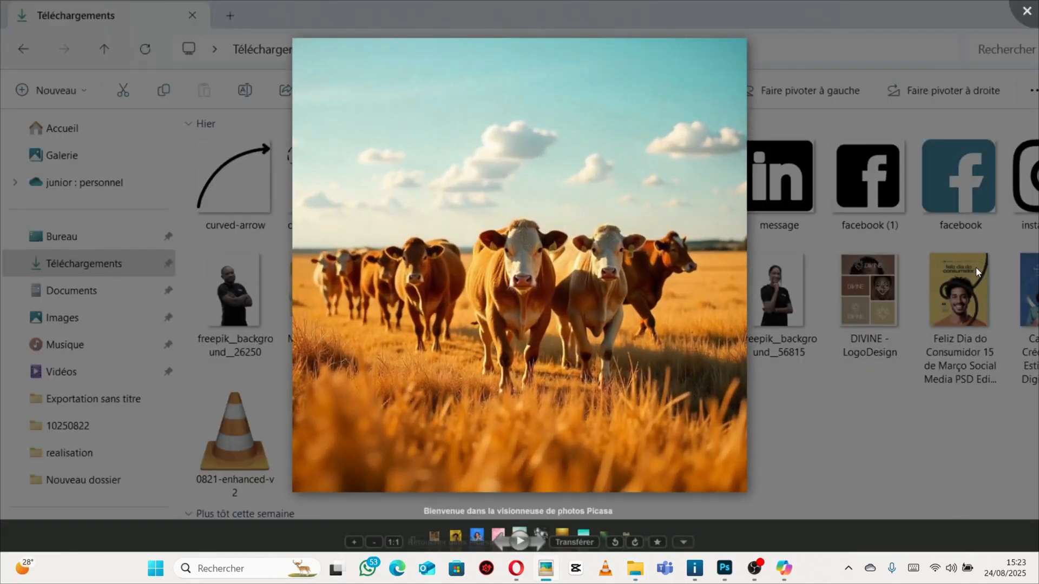
pyautogui.click(1026, 10)
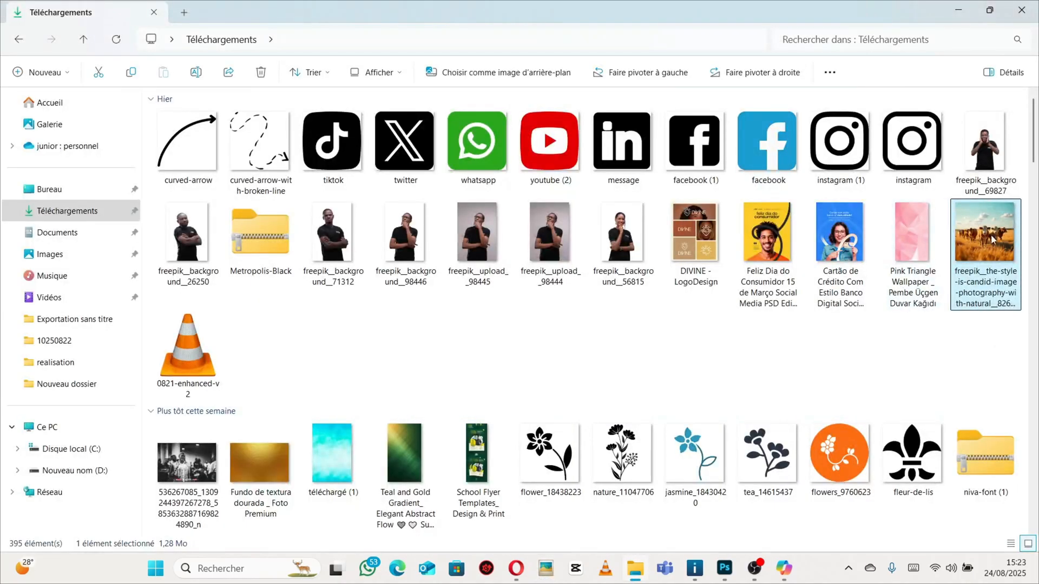
# Place the downloaded Freepik cow image into the untitled document and enlarge it to about 43% so it covers the canvas.
pyautogui.moveTo(978, 254); pyautogui.dragTo(422, 315)
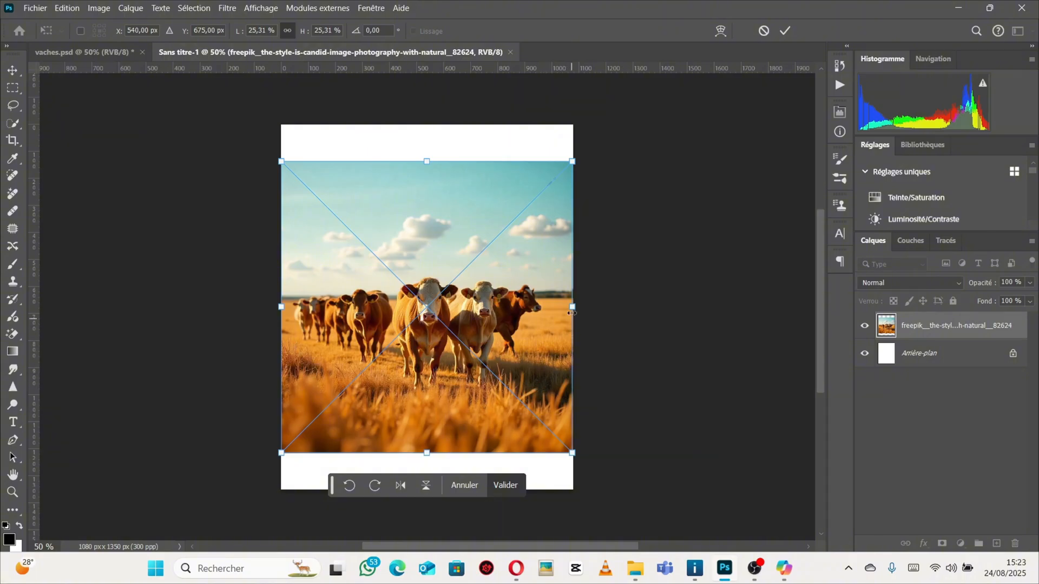
pyautogui.moveTo(426, 161); pyautogui.dragTo(426, 84)
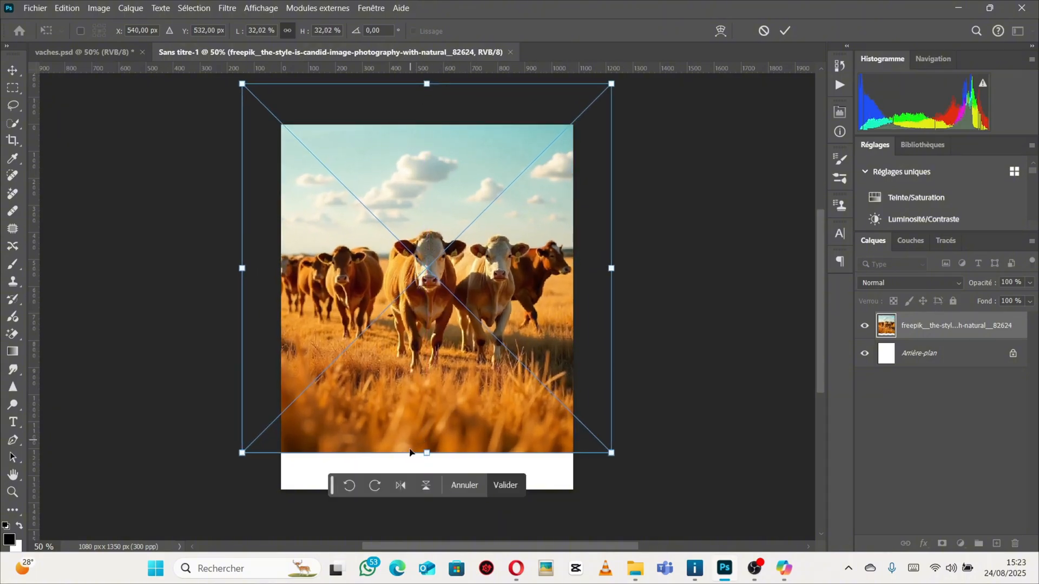
pyautogui.moveTo(427, 455); pyautogui.dragTo(431, 514)
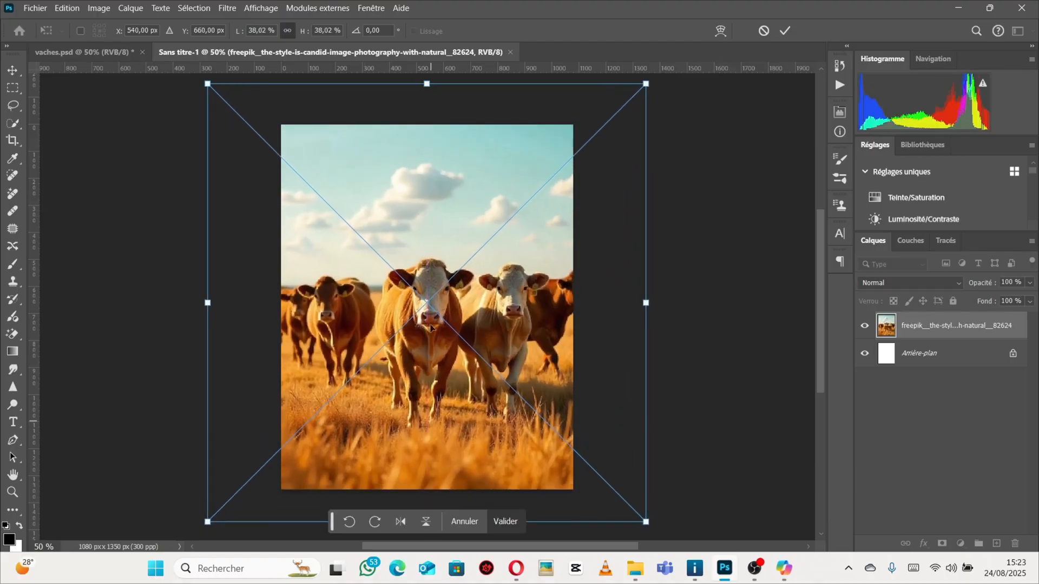
pyautogui.moveTo(446, 245); pyautogui.dragTo(443, 193)
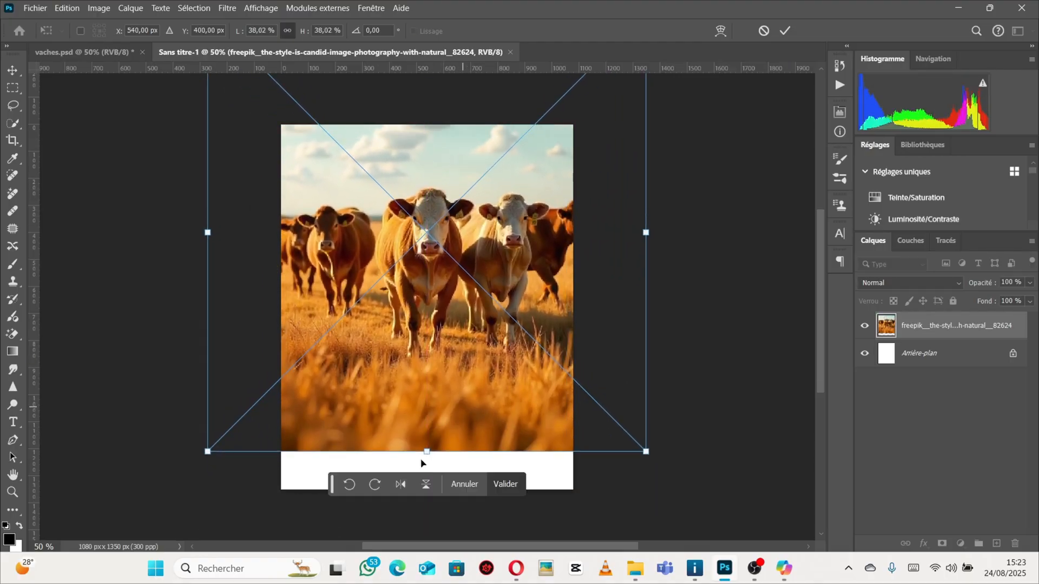
pyautogui.moveTo(426, 453); pyautogui.dragTo(427, 503)
pyautogui.moveTo(423, 390); pyautogui.dragTo(423, 319)
pyautogui.moveTo(427, 462)
pyautogui.mouseDown()
pyautogui.moveTo(424, 478)
pyautogui.moveTo(427, 464)
pyautogui.mouseUp()
pyautogui.moveTo(425, 367); pyautogui.dragTo(425, 377)
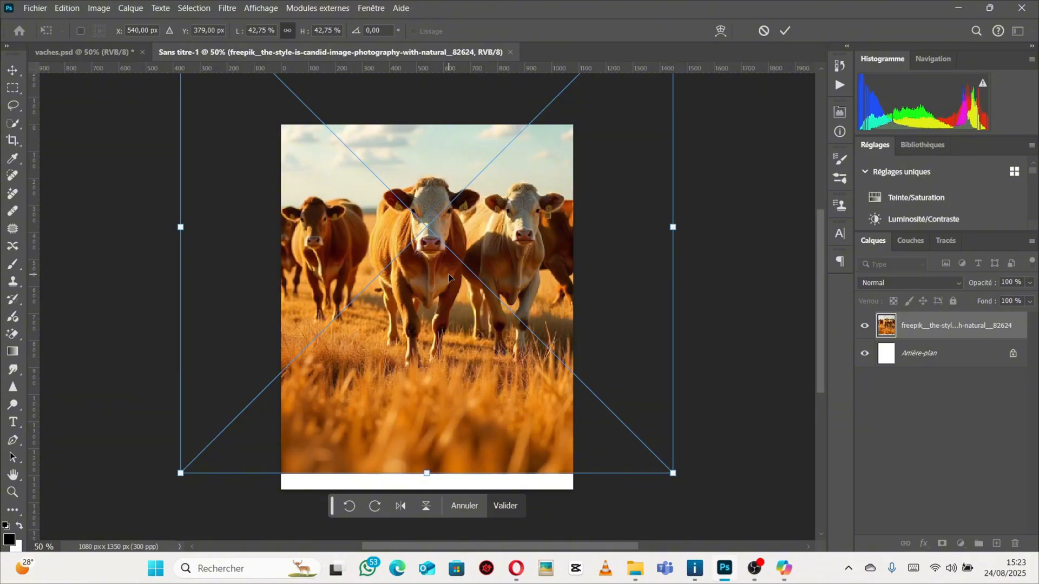
pyautogui.press('Return')
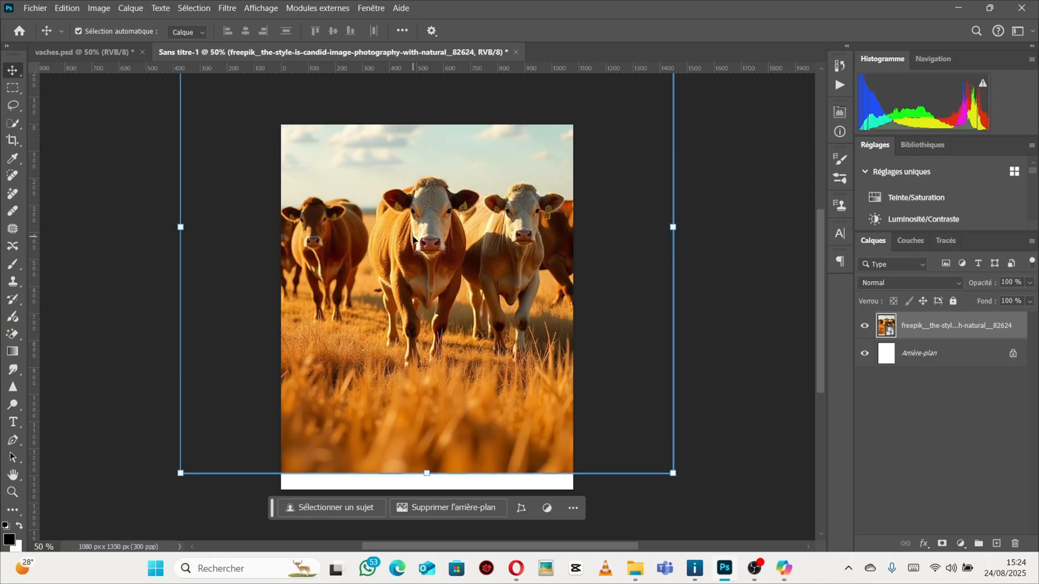
# Compare with the vaches.psd reference, then unlock the background layer and add a Color Overlay effect to it.
pyautogui.click(87, 52)
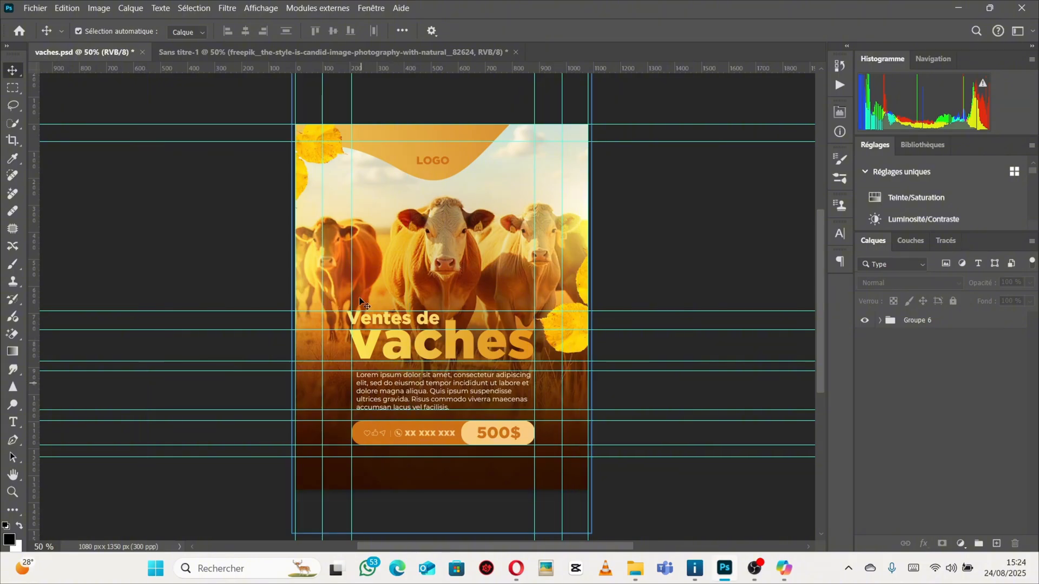
pyautogui.click(328, 52)
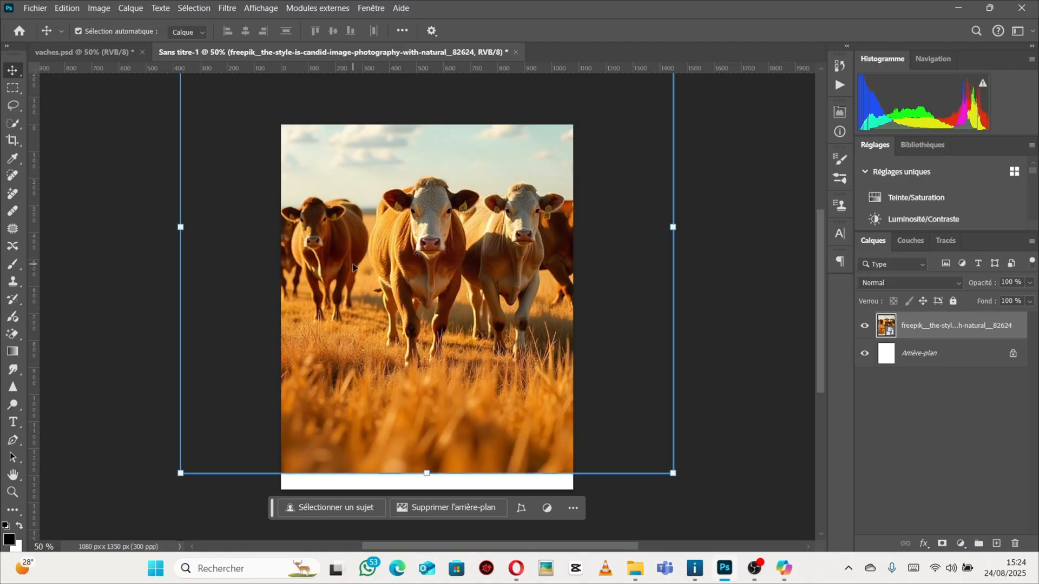
pyautogui.click(1012, 354)
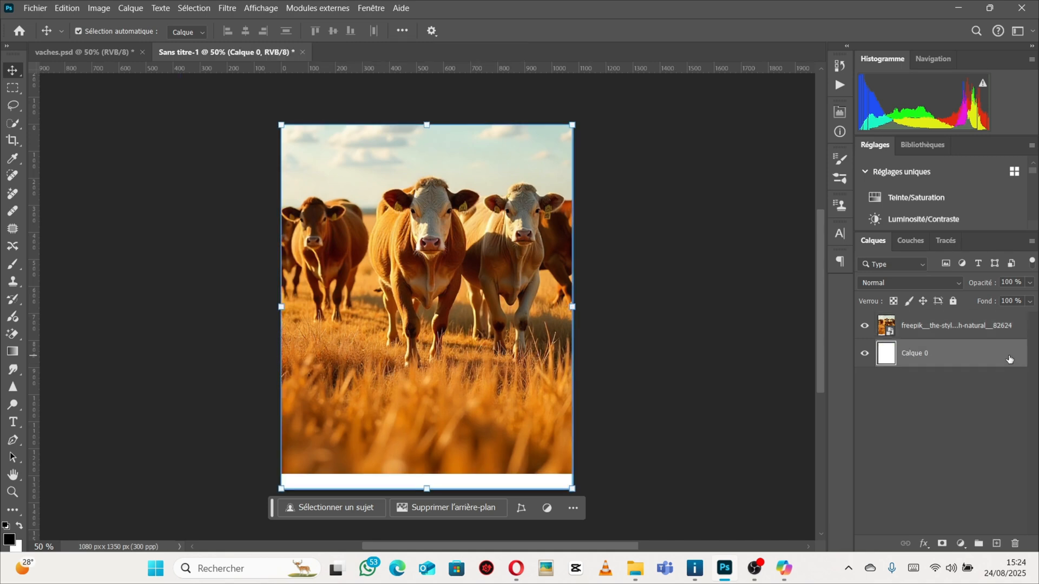
pyautogui.doubleClick(1009, 359)
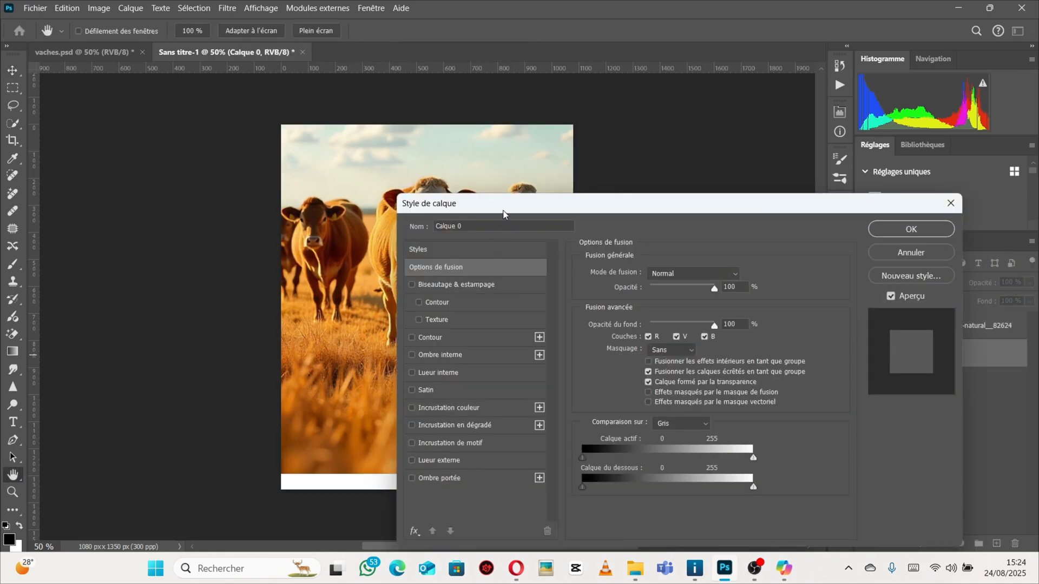
pyautogui.moveTo(503, 214); pyautogui.dragTo(742, 162)
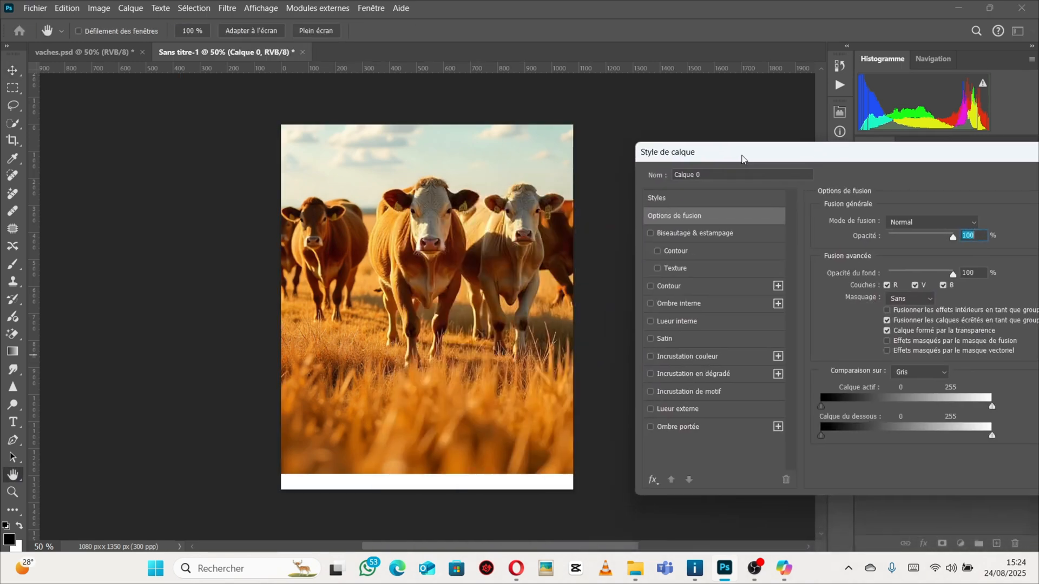
pyautogui.click(689, 358)
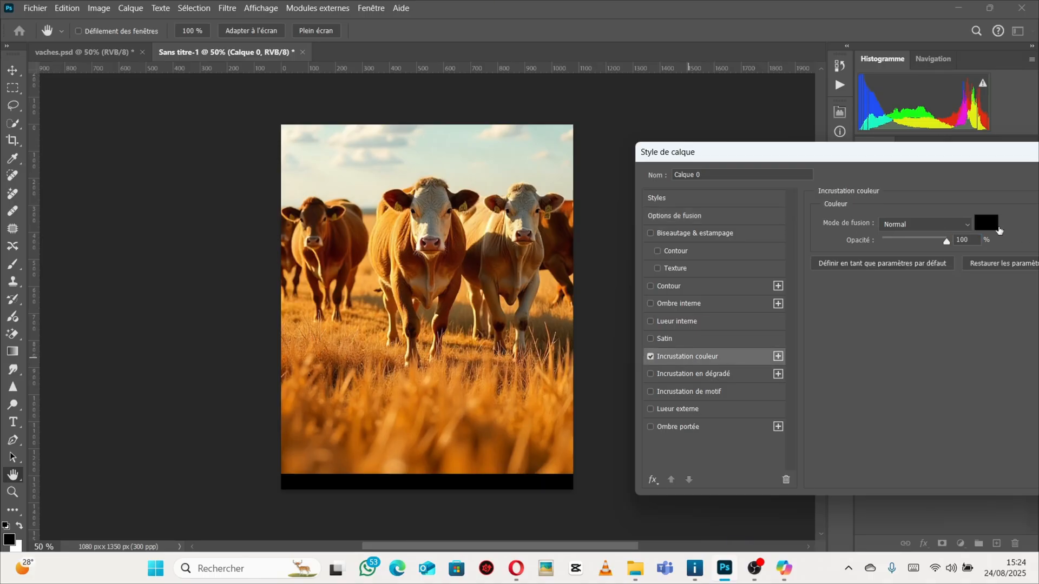
pyautogui.click(986, 223)
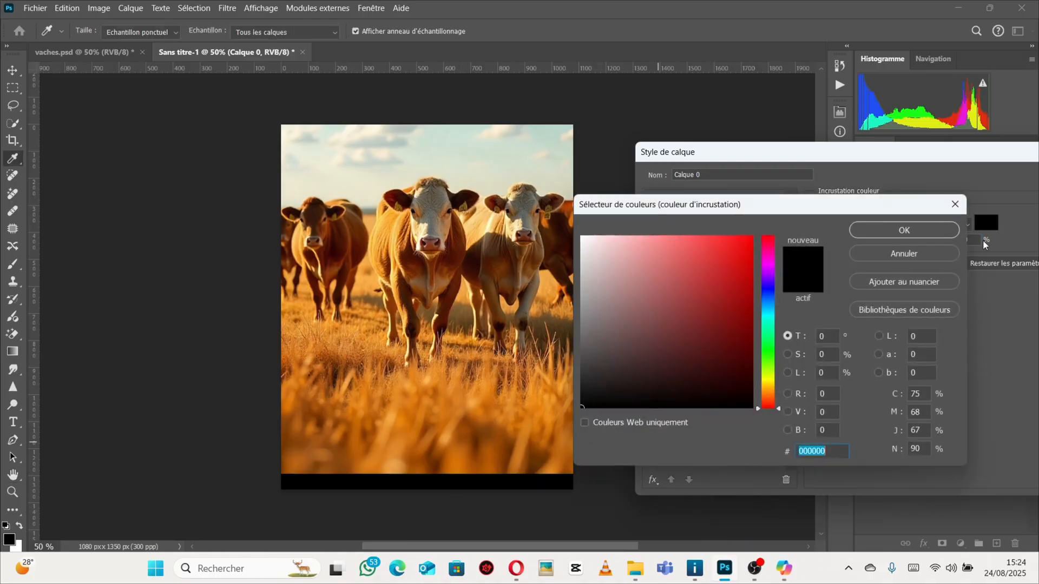
pyautogui.moveTo(733, 206); pyautogui.dragTo(788, 182)
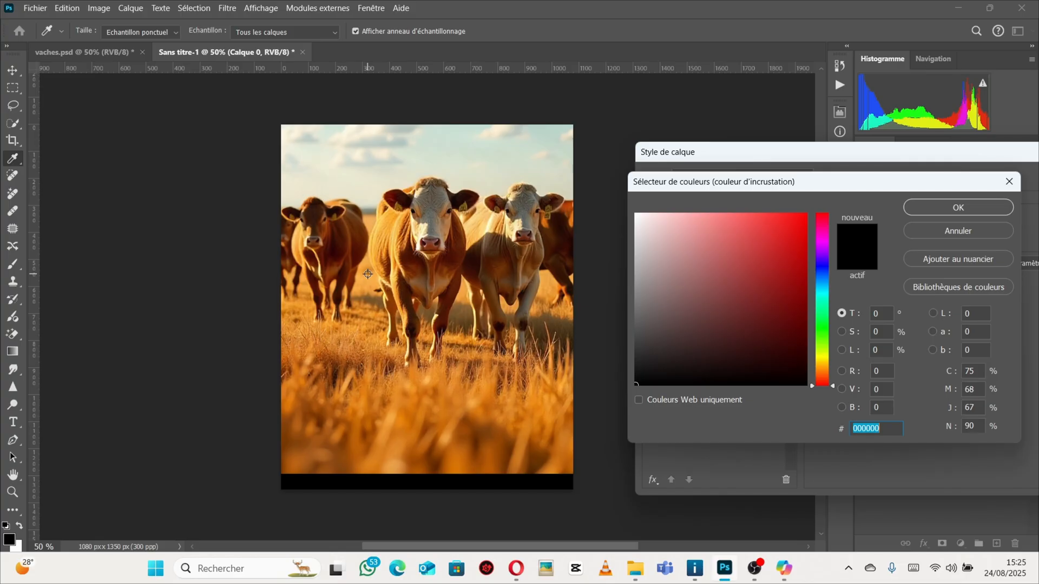
# Sample a dark brown from a cow in the image as the overlay colour and confirm the layer style.
pyautogui.click(331, 241)
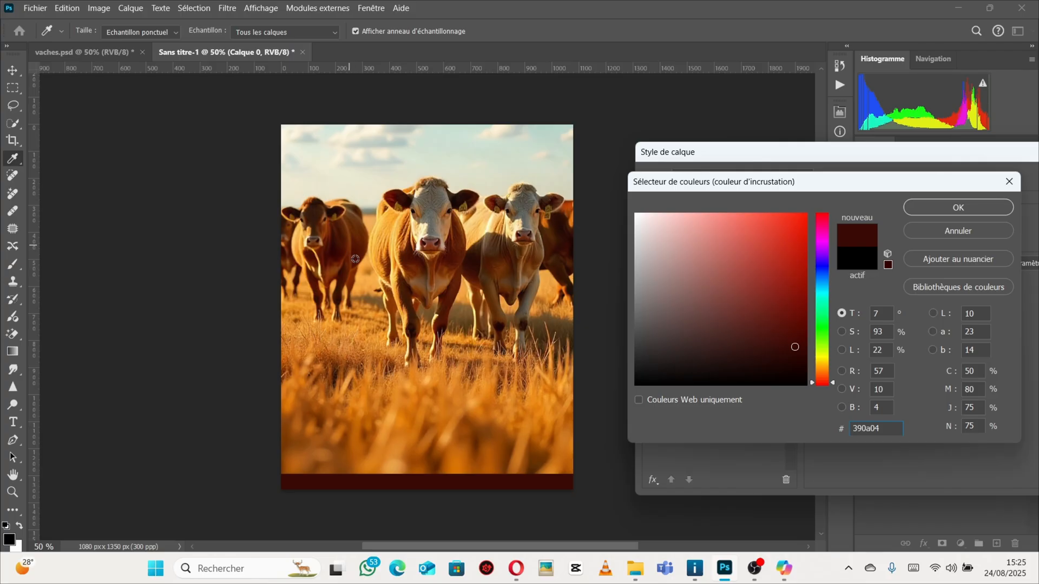
pyautogui.click(466, 428)
pyautogui.click(448, 412)
pyautogui.click(369, 376)
pyautogui.click(323, 352)
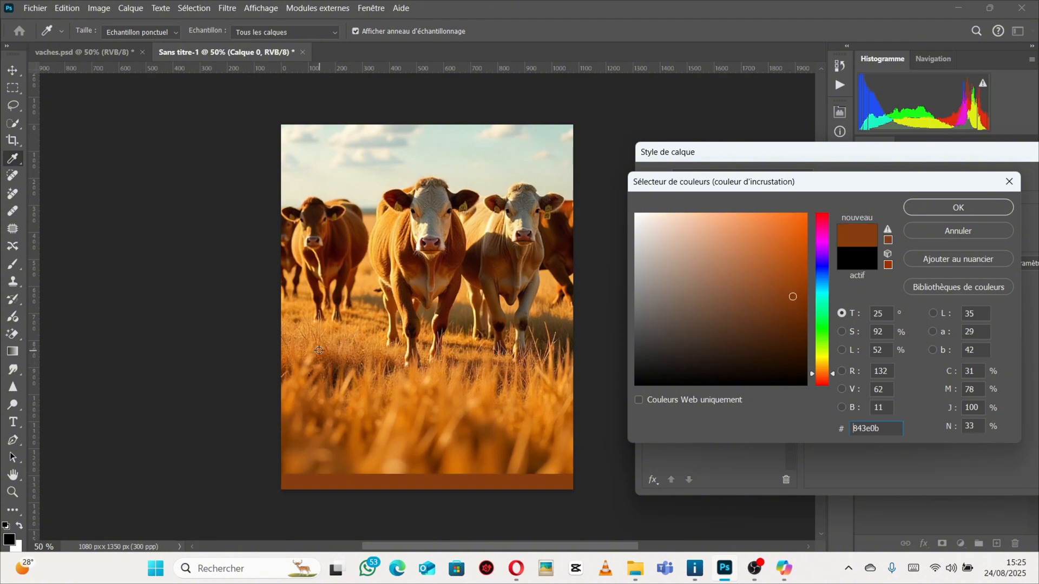
pyautogui.click(343, 337)
pyautogui.click(359, 327)
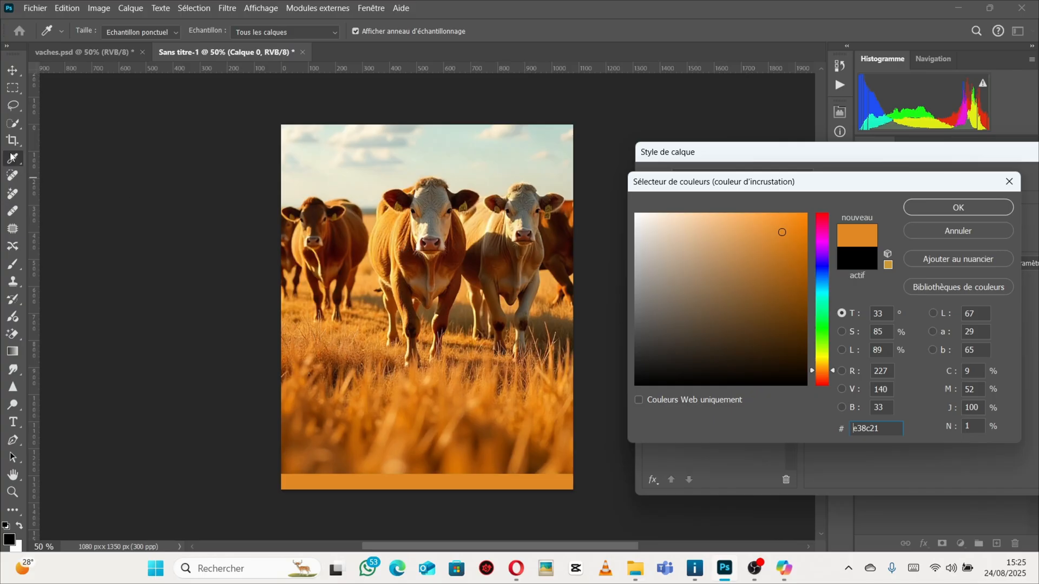
pyautogui.click(441, 377)
pyautogui.click(488, 364)
pyautogui.click(381, 353)
pyautogui.click(354, 325)
pyautogui.click(348, 320)
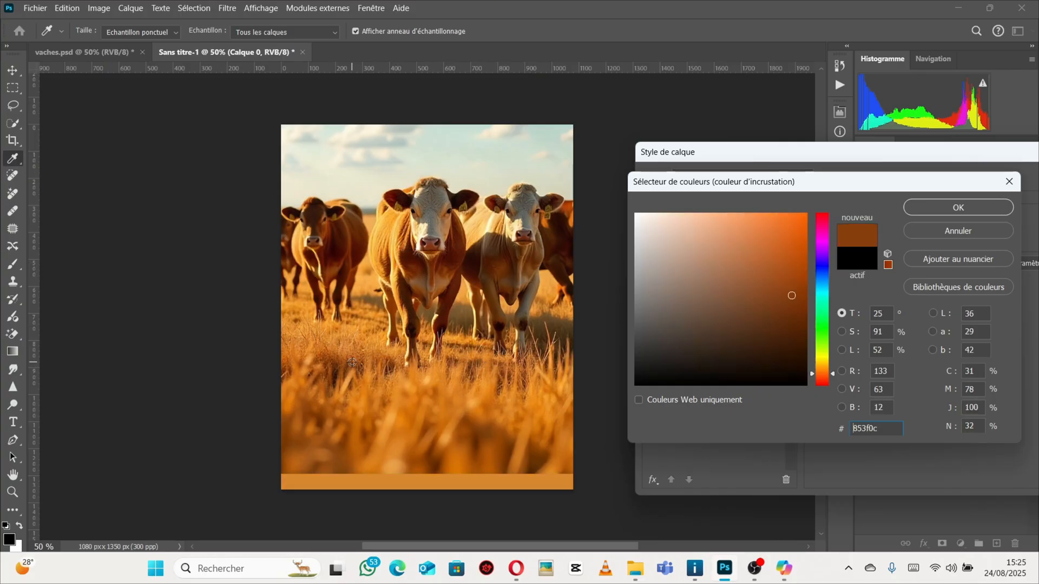
pyautogui.click(366, 337)
pyautogui.click(381, 346)
pyautogui.click(336, 249)
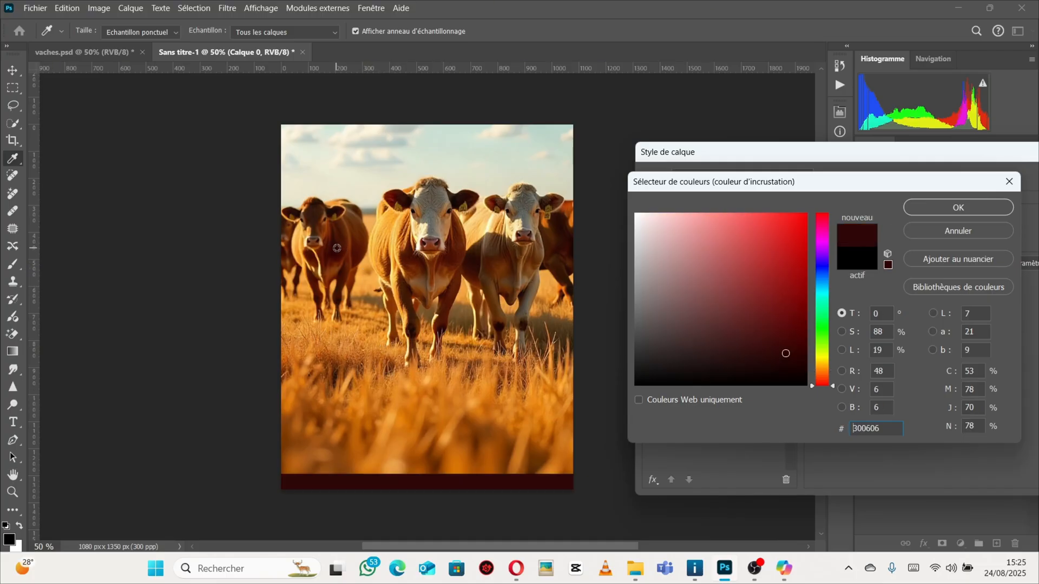
pyautogui.click(338, 239)
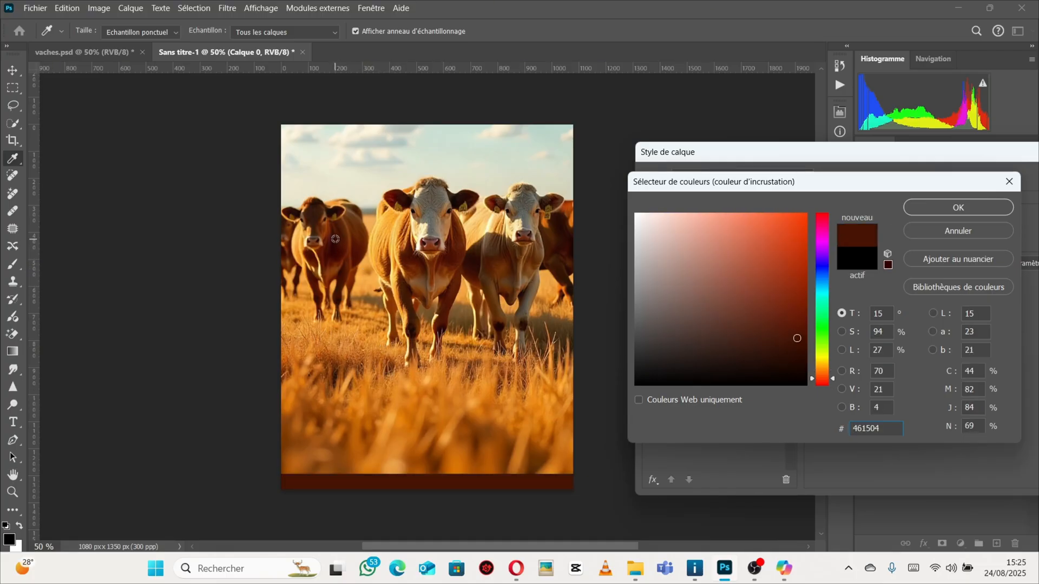
pyautogui.click(336, 240)
pyautogui.click(339, 241)
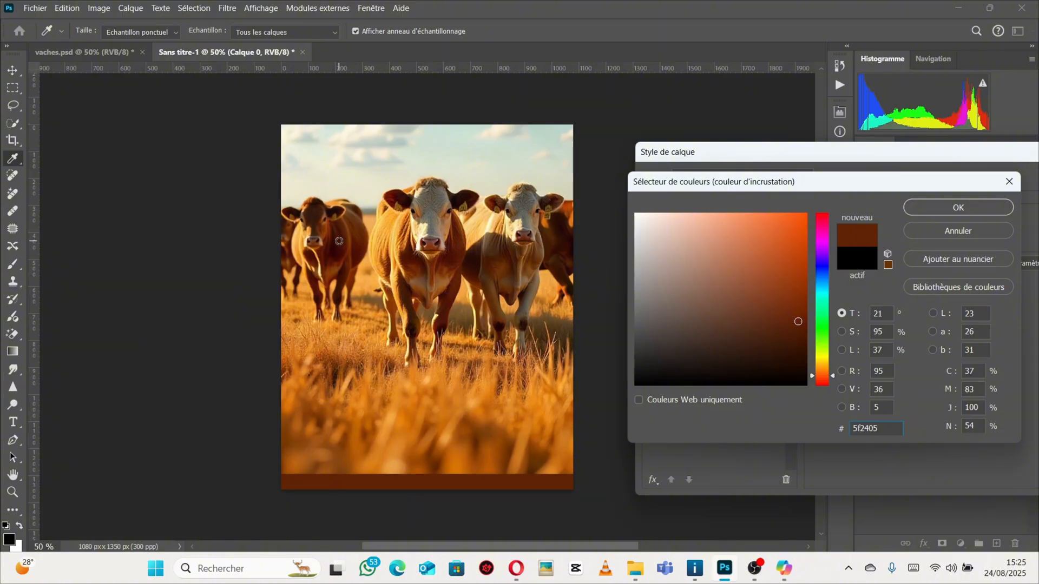
pyautogui.click(339, 241)
pyautogui.click(341, 240)
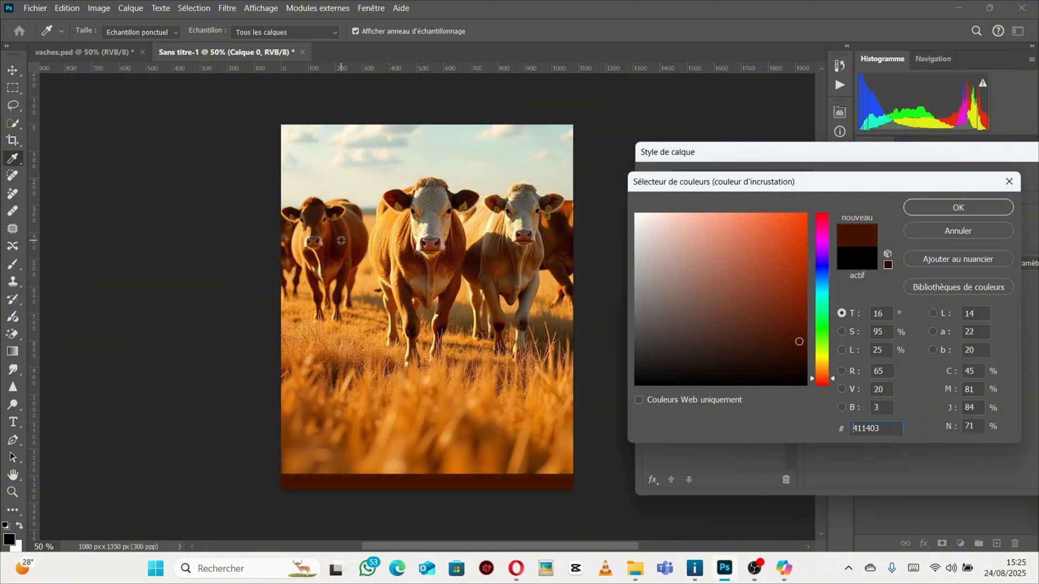
pyautogui.click(344, 241)
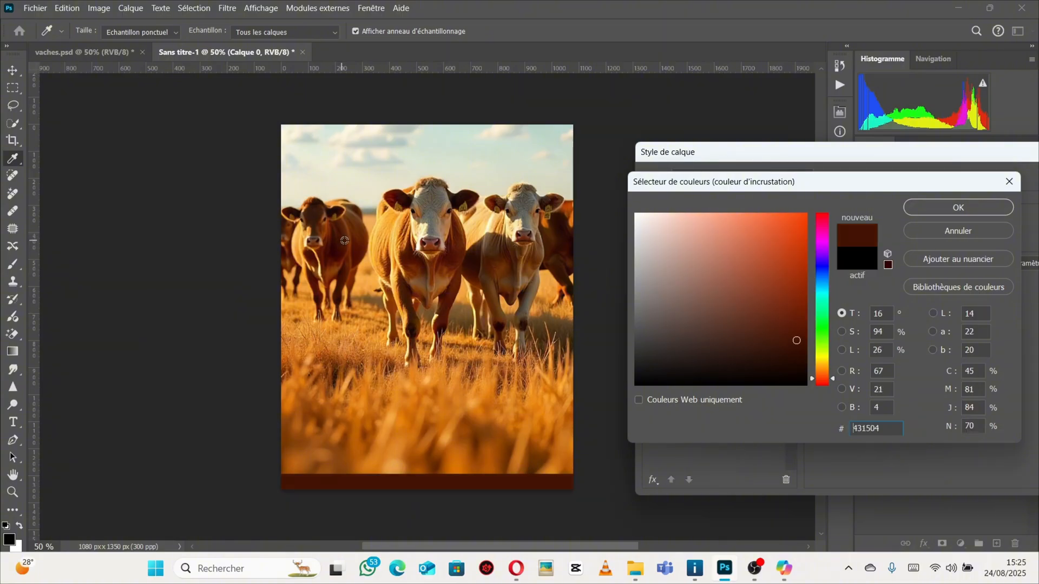
pyautogui.click(936, 207)
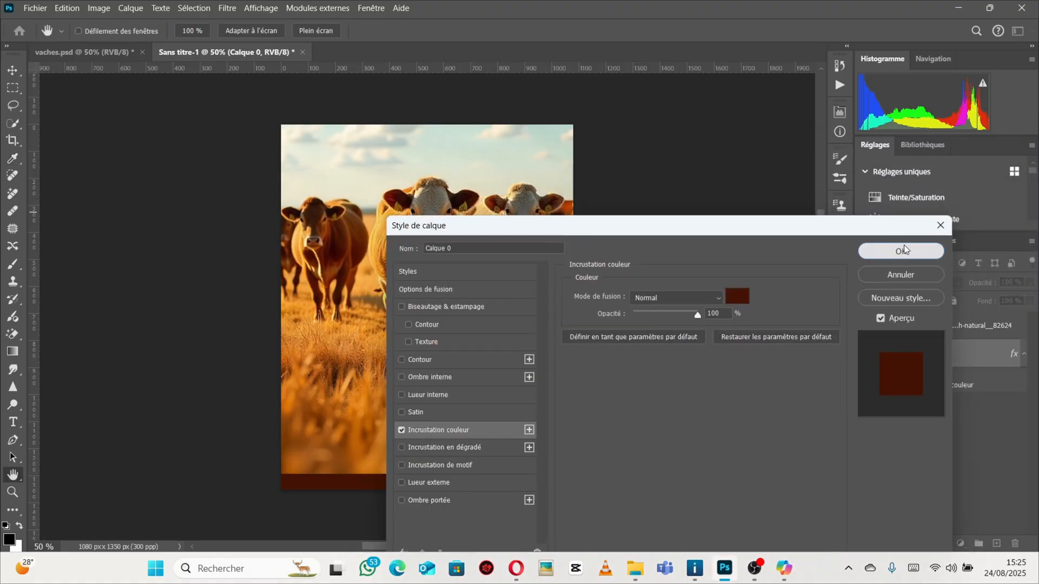
pyautogui.click(904, 250)
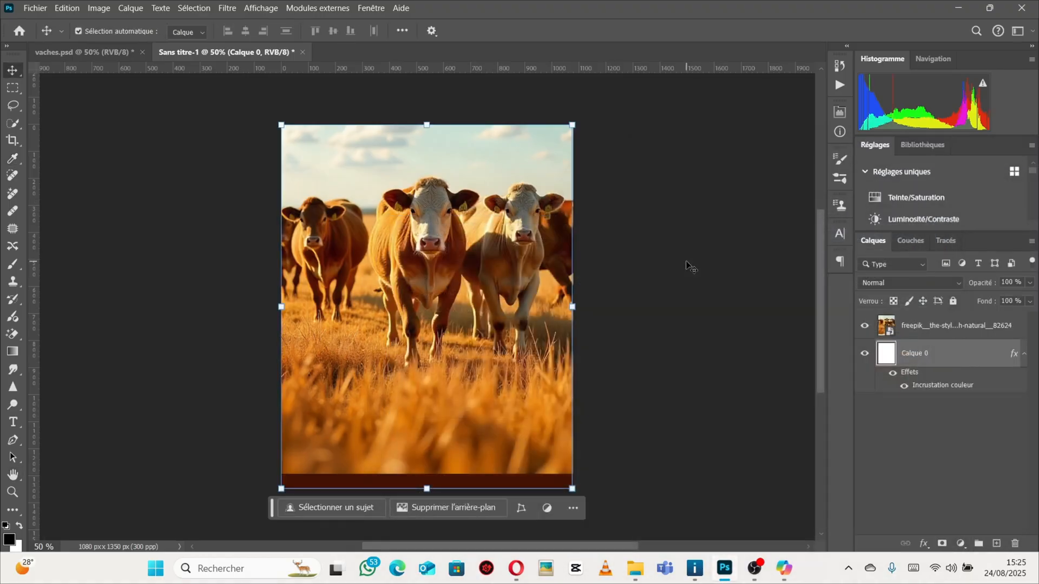
# Reposition the cow image layer slightly upward on the canvas.
pyautogui.click(573, 325)
pyautogui.moveTo(438, 359); pyautogui.dragTo(440, 336)
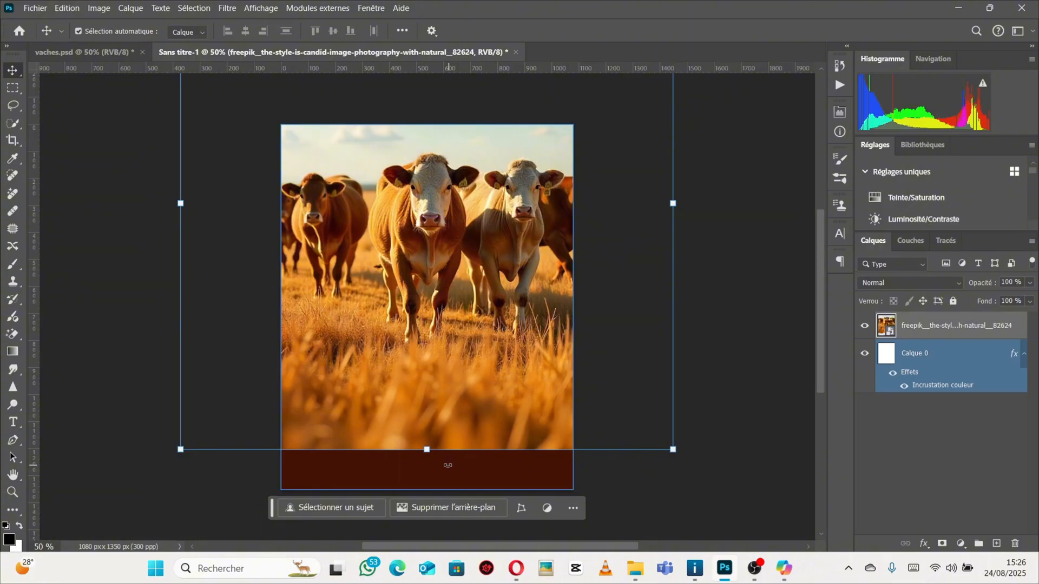
pyautogui.moveTo(447, 261)
pyautogui.mouseDown()
pyautogui.moveTo(450, 281)
pyautogui.moveTo(450, 272)
pyautogui.mouseUp()
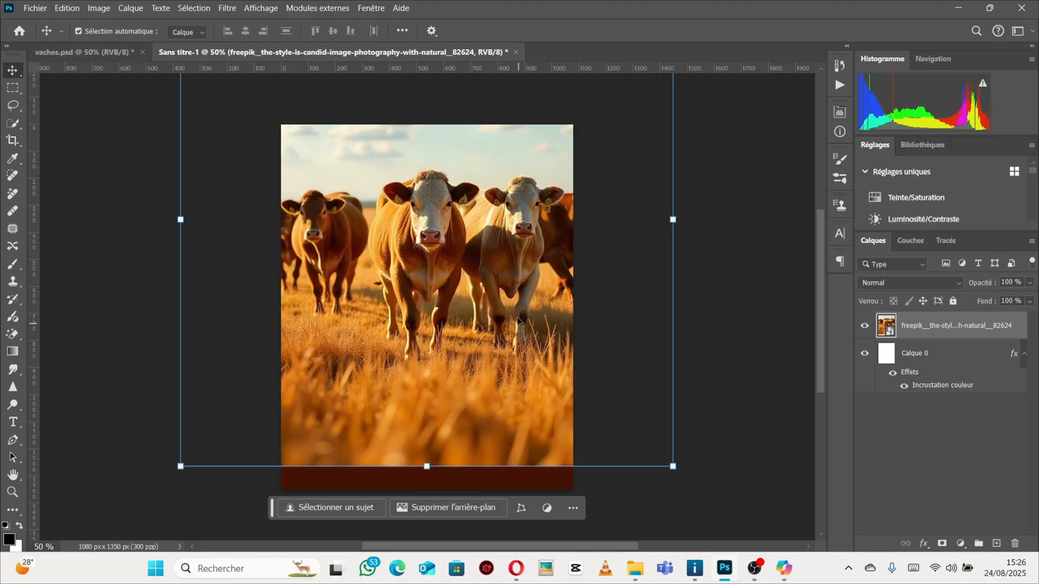
# In vaches.psd, open the Color Overlay of Calque 0 in the Arrière plan group and copy its hex colour 1e1003.
pyautogui.click(92, 50)
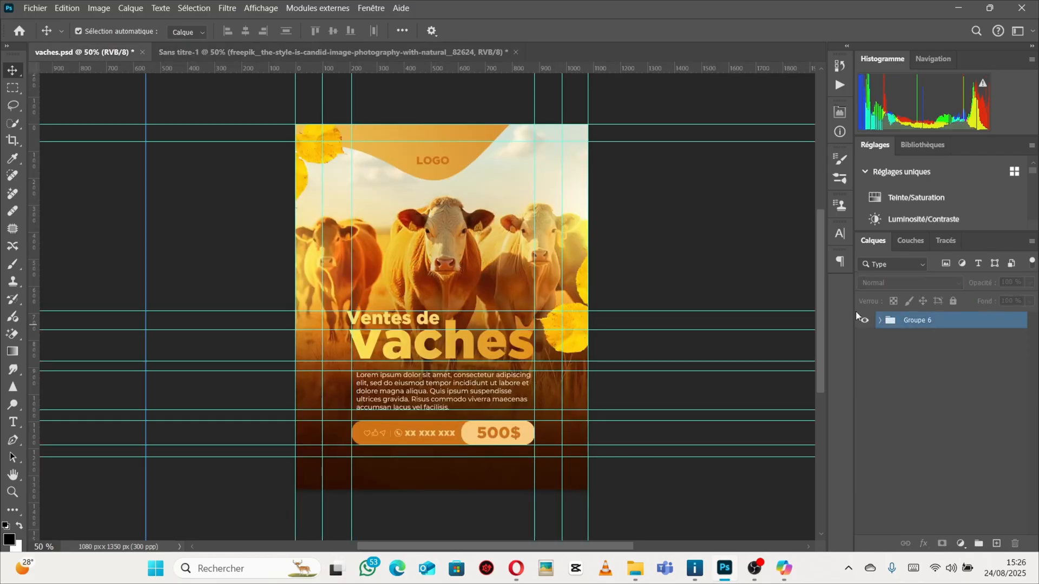
pyautogui.click(879, 322)
pyautogui.click(892, 459)
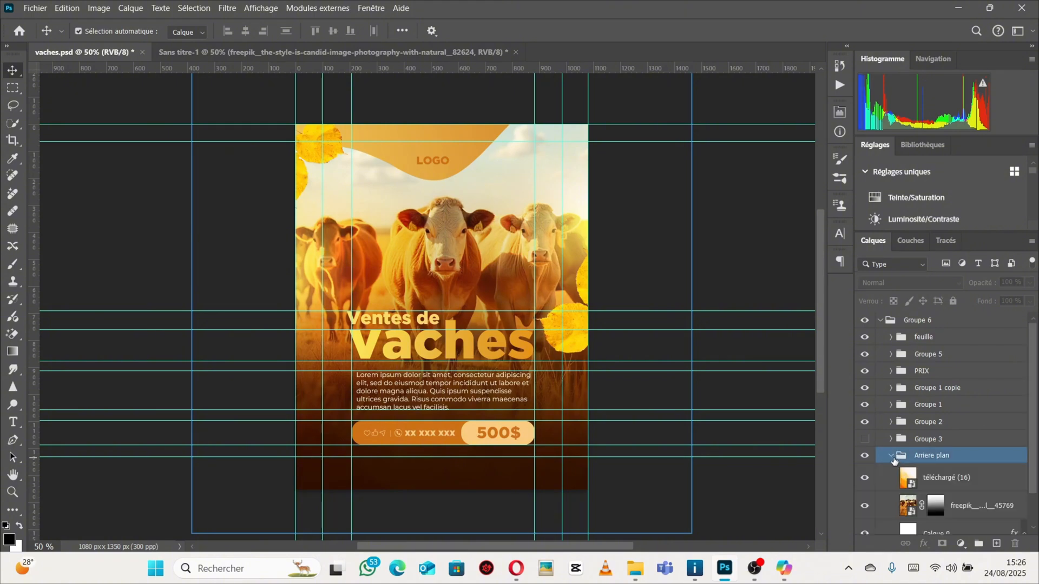
pyautogui.scroll(-2, 897, 462)
pyautogui.doubleClick(955, 497)
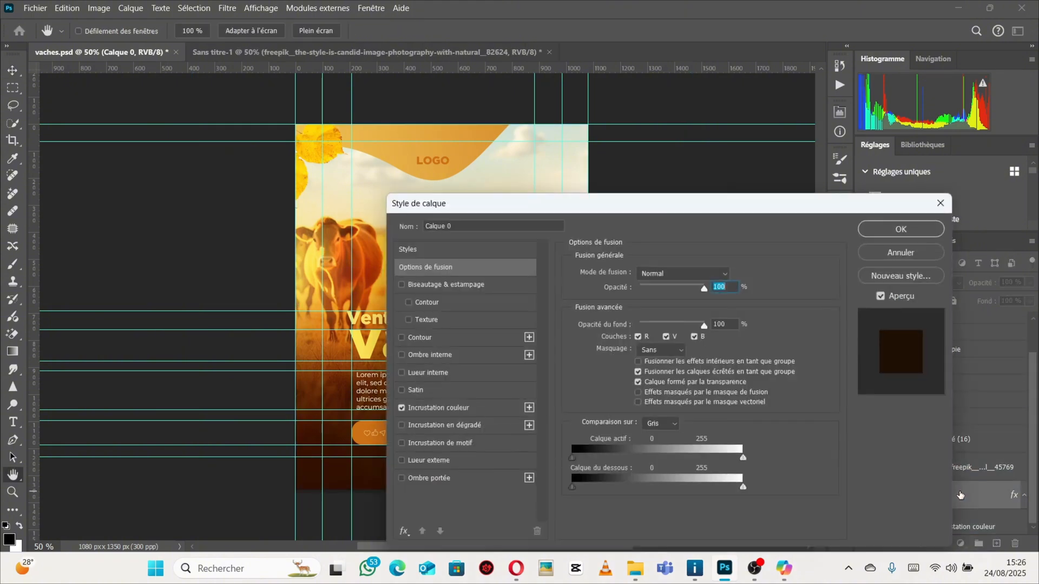
pyautogui.click(469, 411)
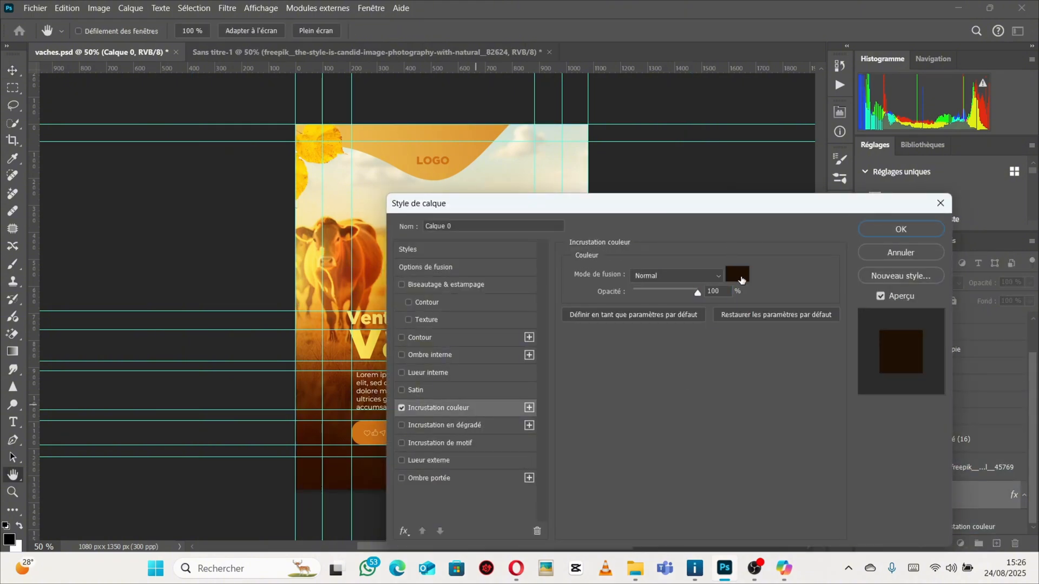
pyautogui.click(737, 275)
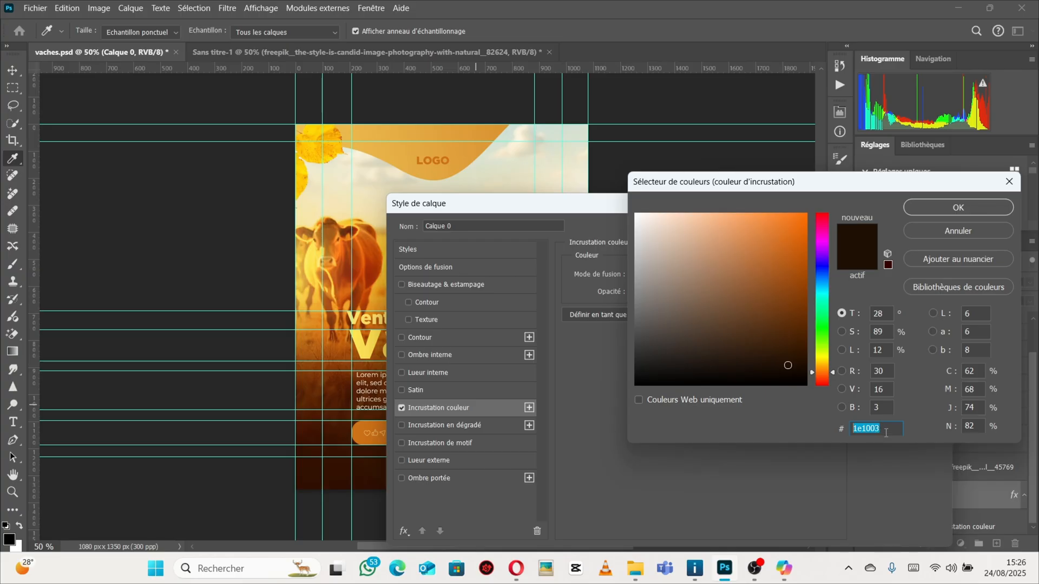
pyautogui.rightClick(854, 431)
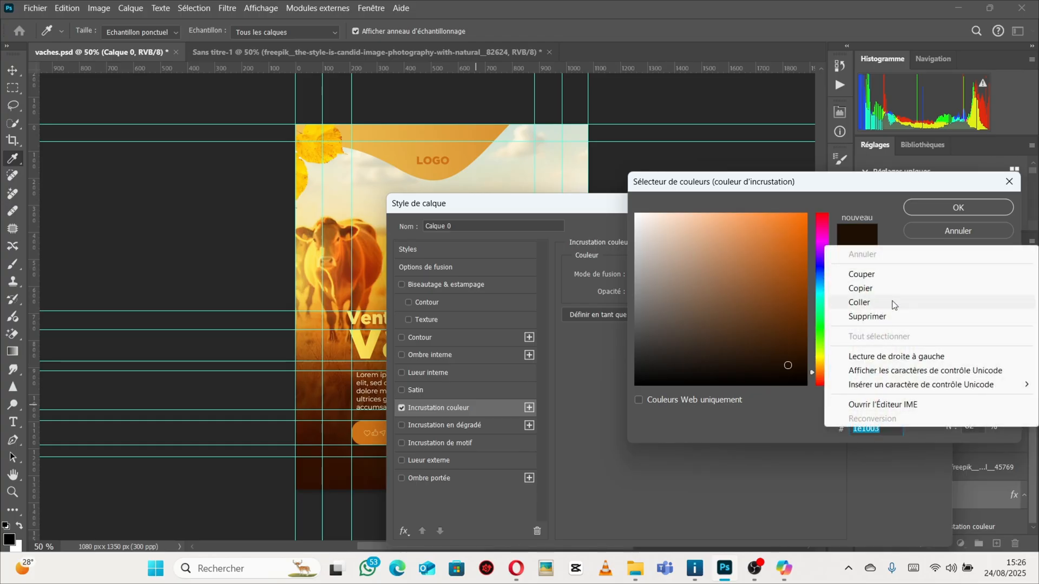
pyautogui.click(891, 290)
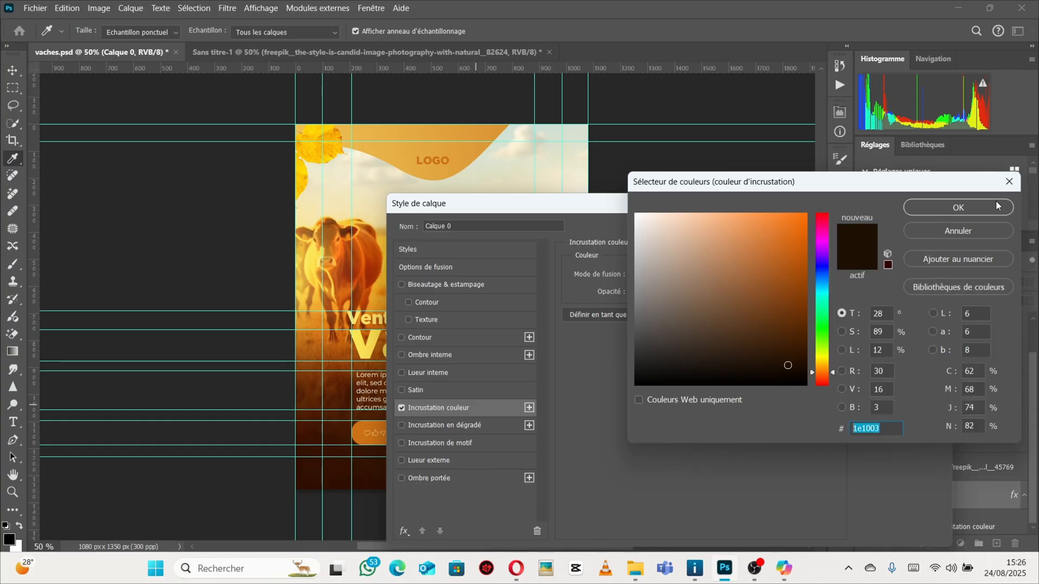
pyautogui.click(942, 211)
pyautogui.click(942, 203)
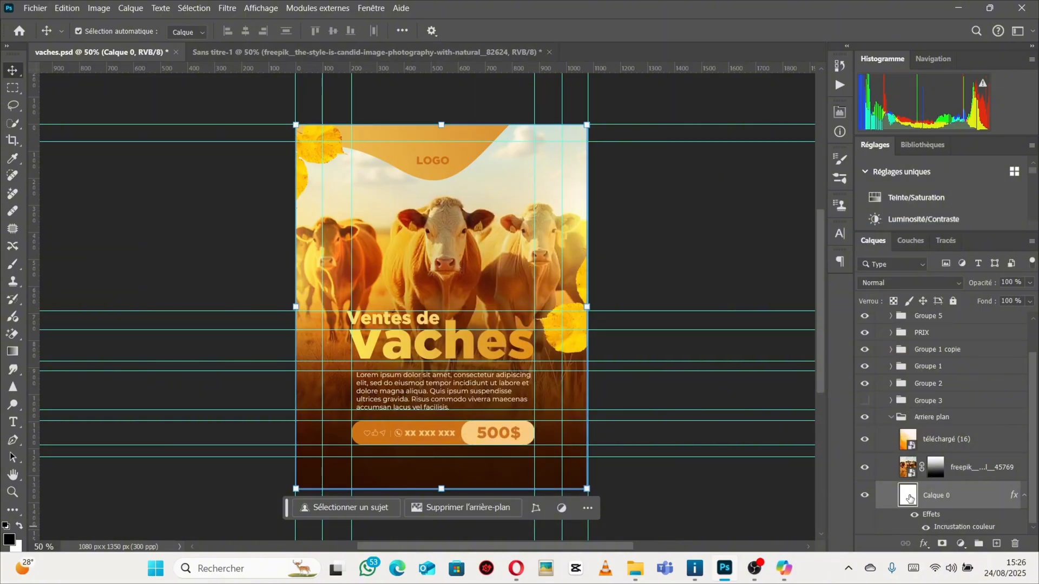
# Copy the layer style of Calque 0 in vaches.psd and paste it onto Calque 0 in the new document.
pyautogui.rightClick(982, 501)
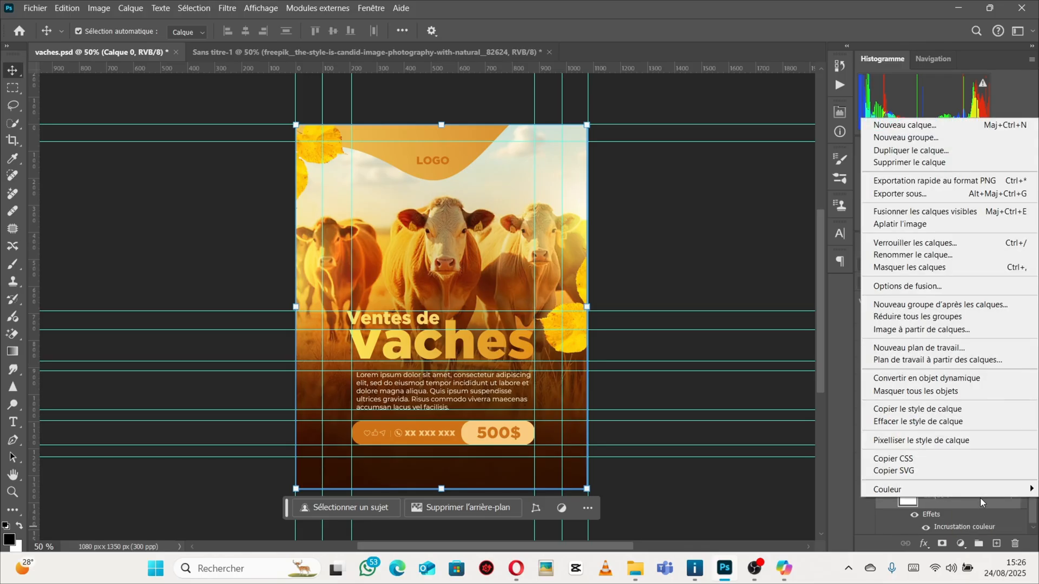
pyautogui.click(899, 413)
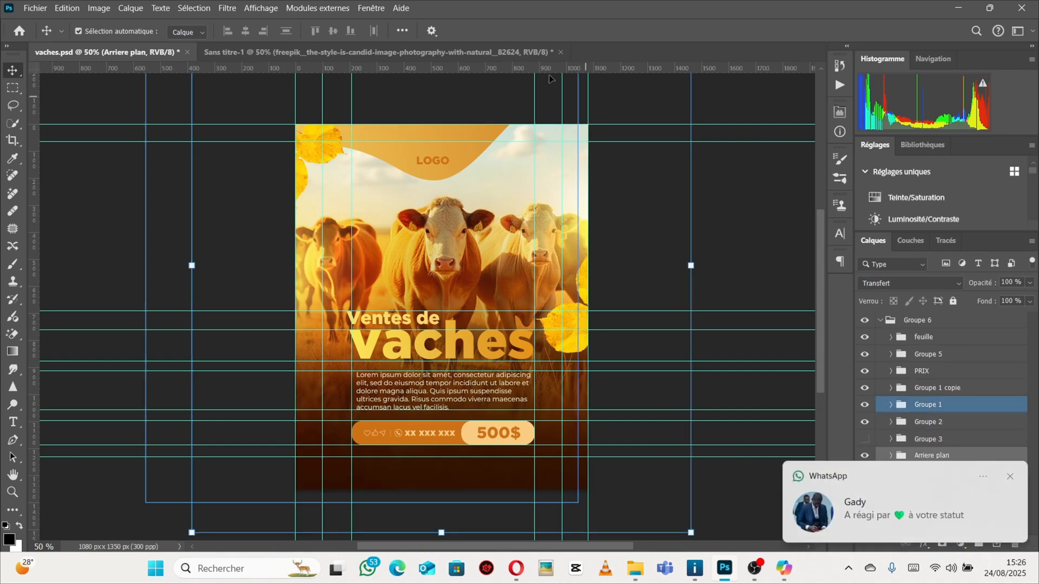
pyautogui.click(400, 52)
pyautogui.click(948, 358)
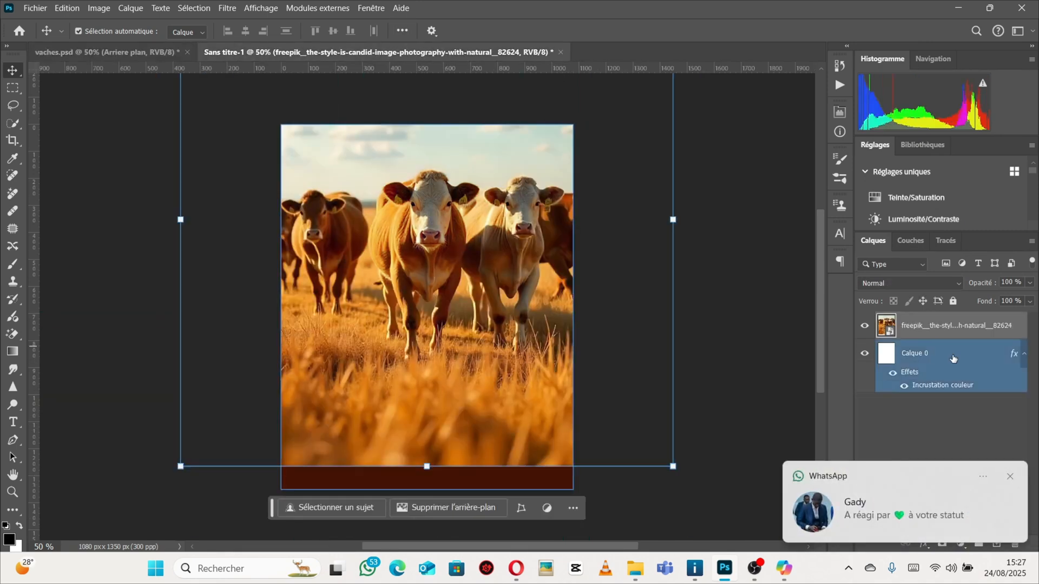
pyautogui.rightClick(967, 353)
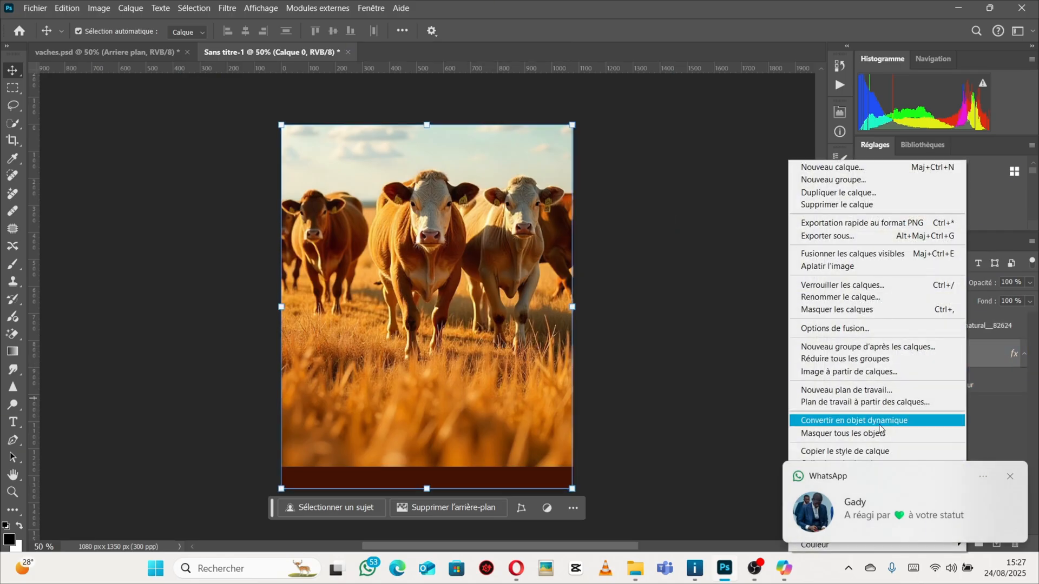
pyautogui.click(1010, 477)
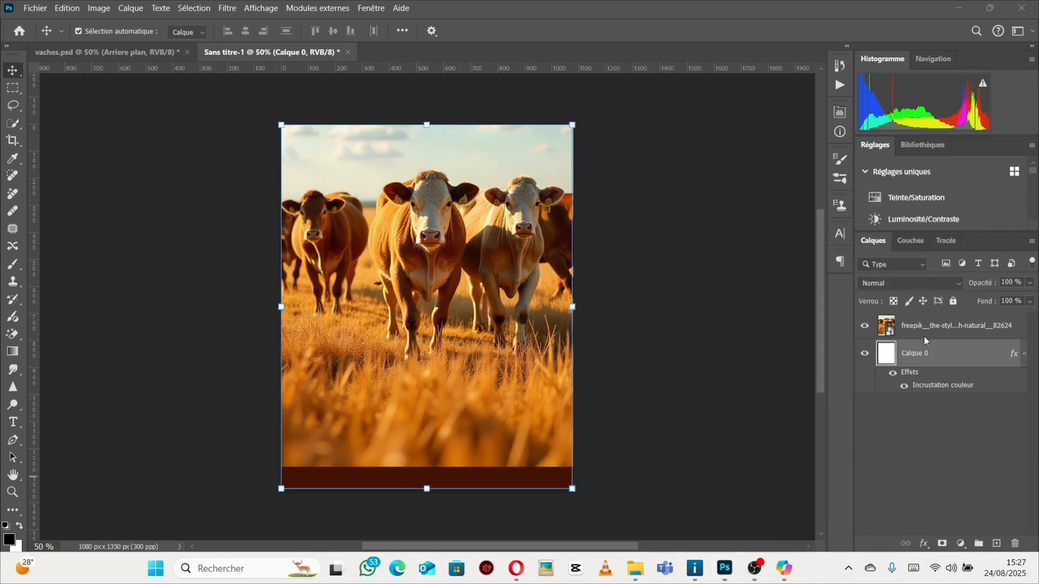
pyautogui.rightClick(972, 353)
pyautogui.click(857, 465)
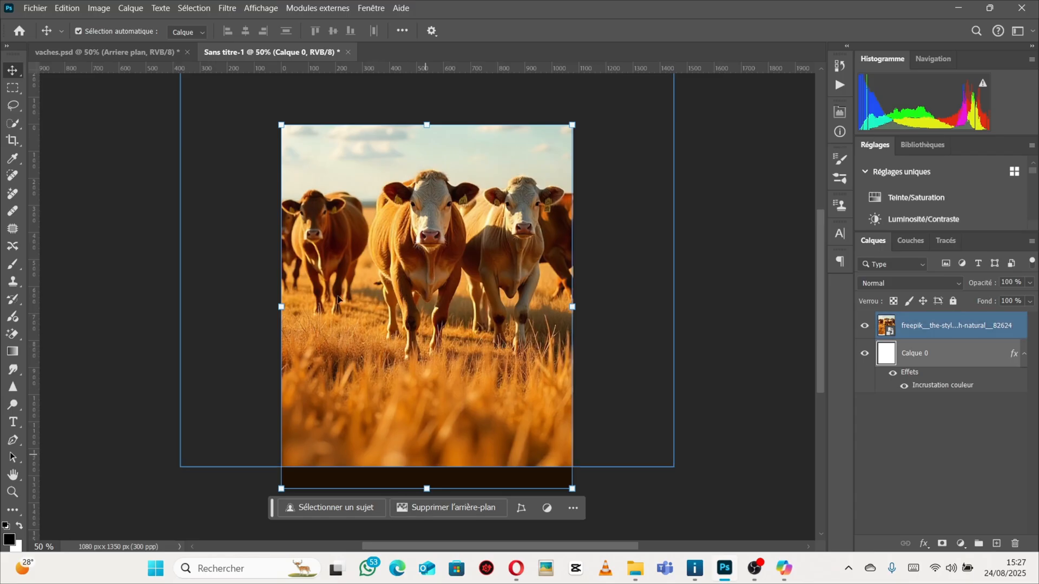
# Add a layer mask to the cow image layer and draw a vertical gradient on it fading the image's bottom into the background.
pyautogui.click(72, 50)
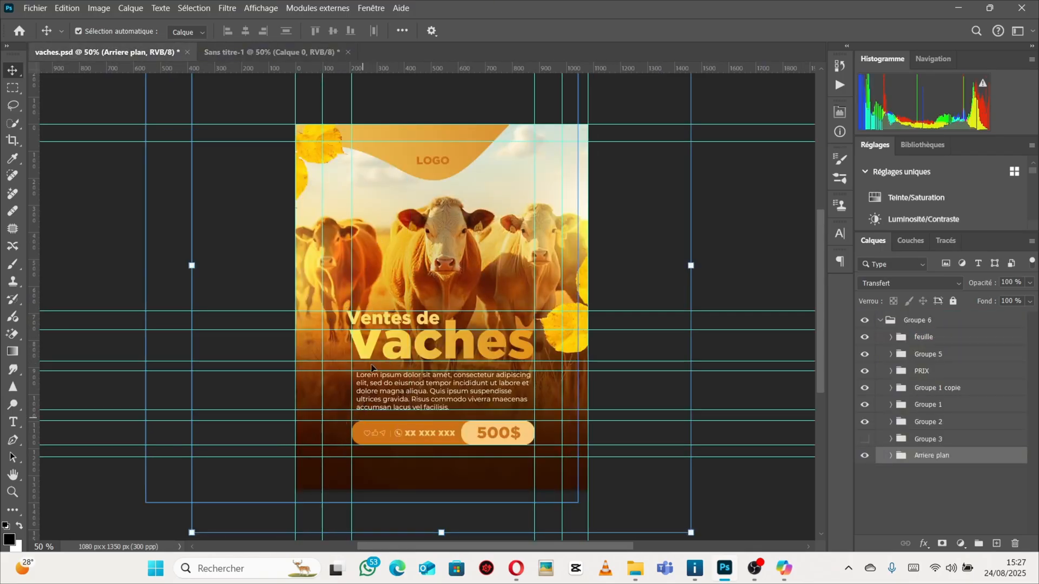
pyautogui.click(219, 53)
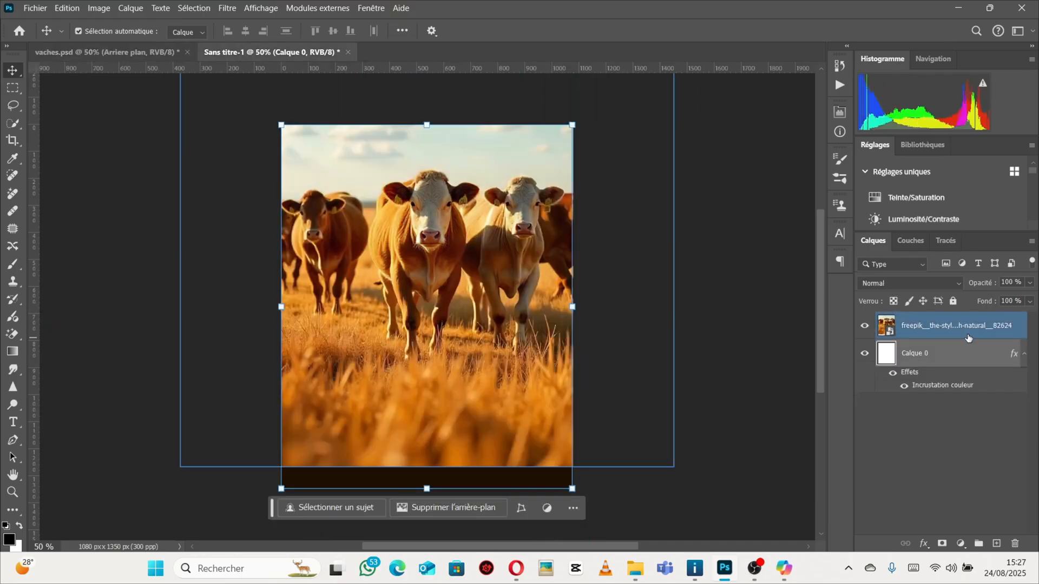
pyautogui.click(937, 326)
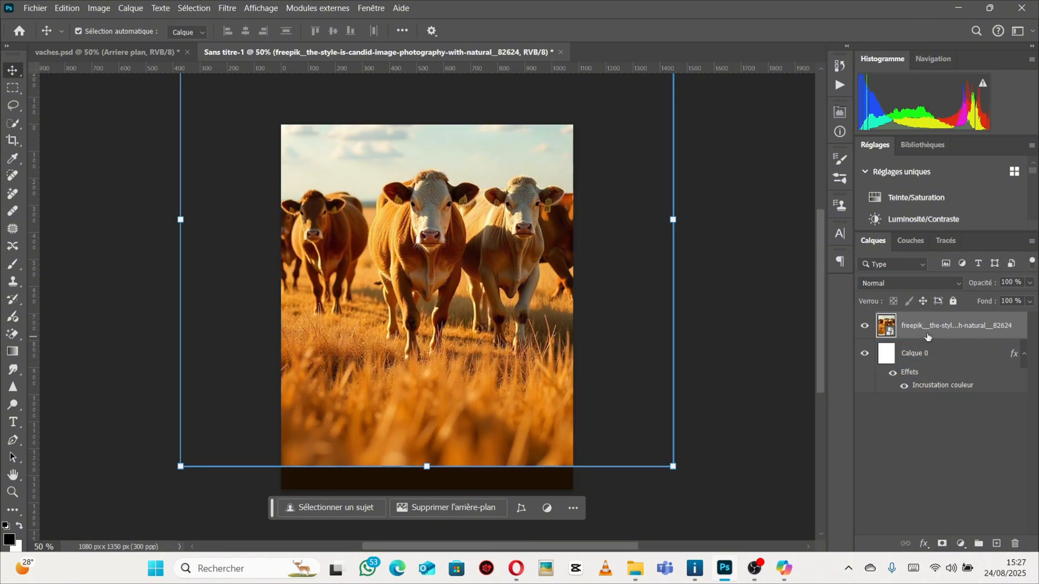
pyautogui.click(942, 544)
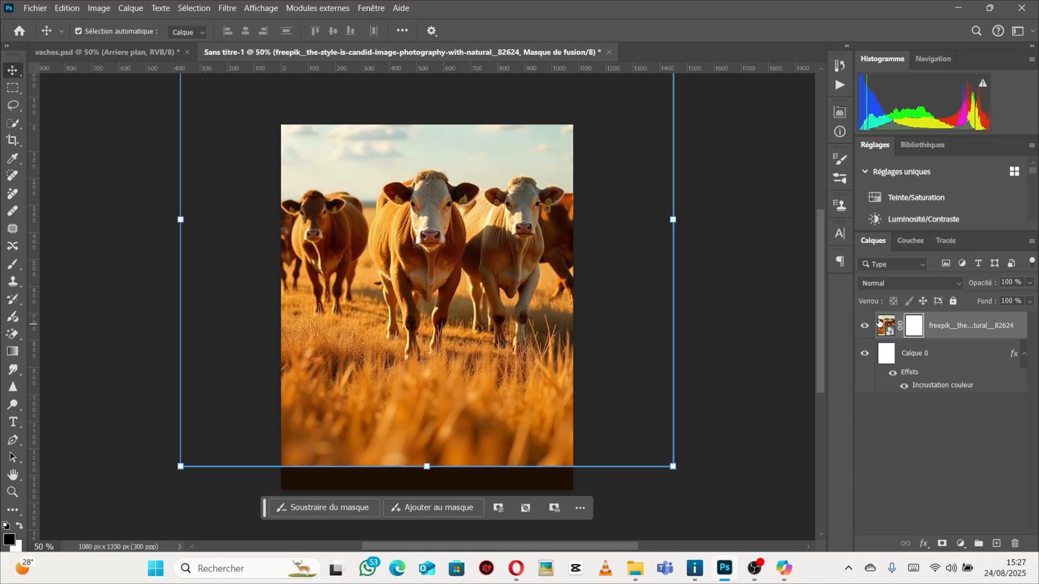
pyautogui.click(13, 352)
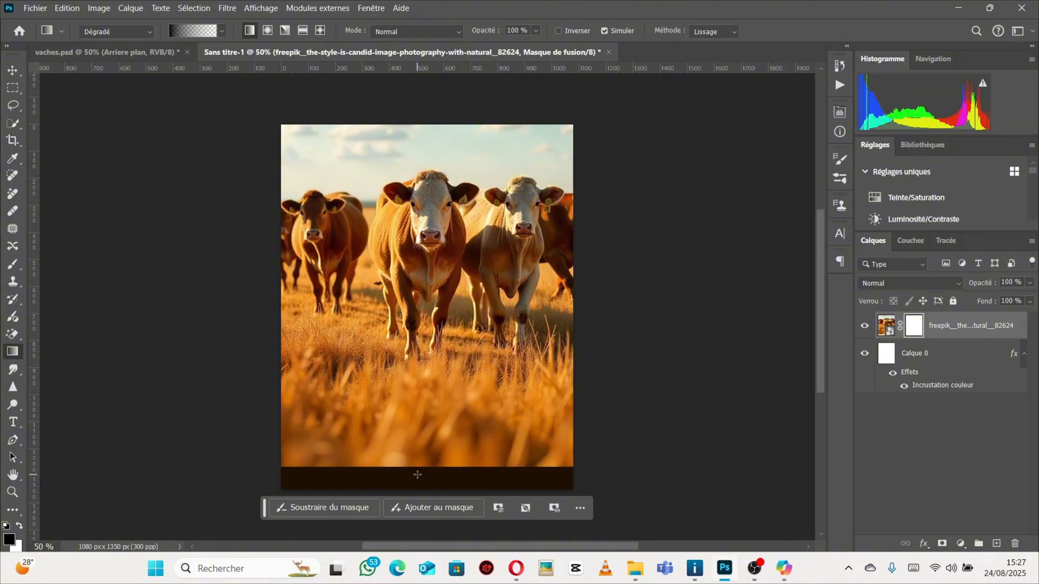
pyautogui.moveTo(418, 475); pyautogui.dragTo(417, 195)
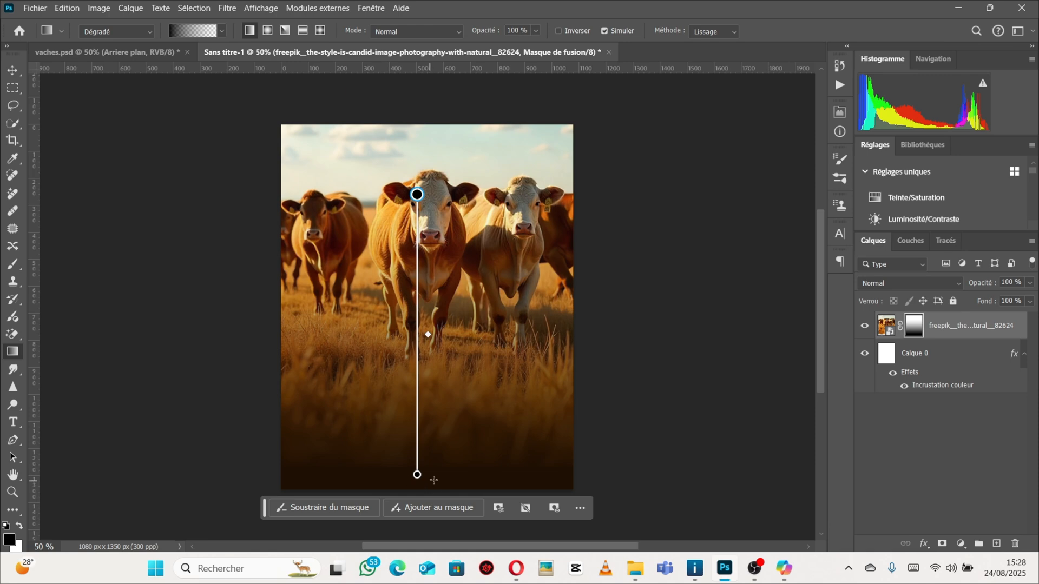
# Adjust the gradient's endpoints, lowering the fade's bottom point slightly and raising its top point above the lead cow's head.
pyautogui.scroll(2, 422, 481)
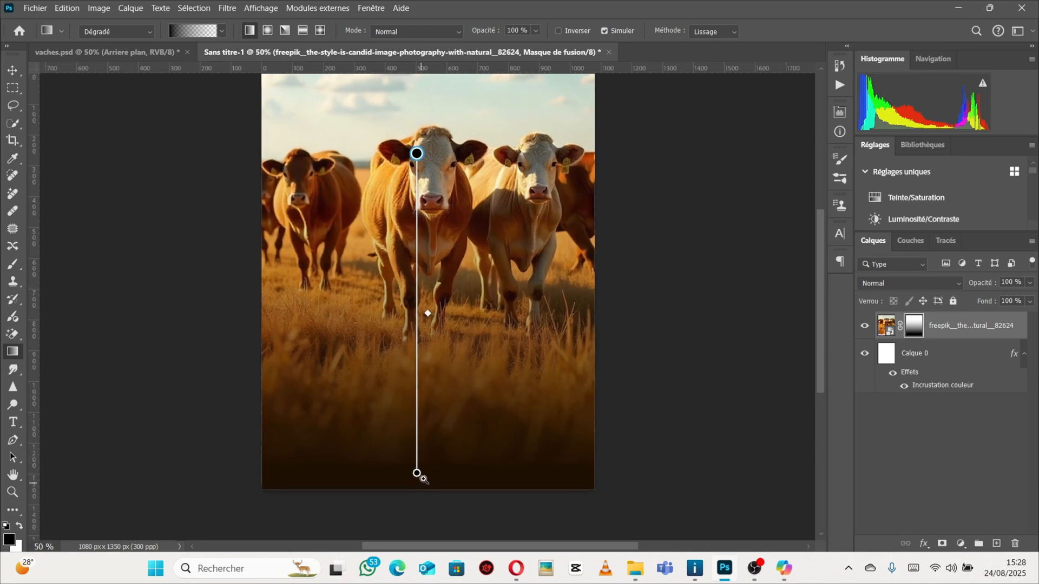
pyautogui.scroll(-1, 426, 467)
pyautogui.scroll(-1, 426, 467)
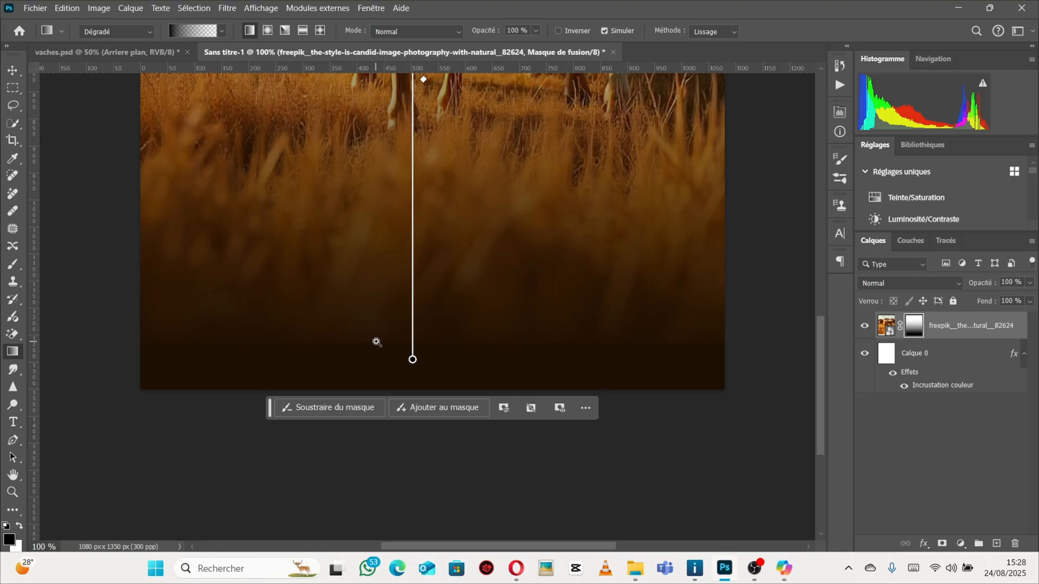
pyautogui.click(416, 337)
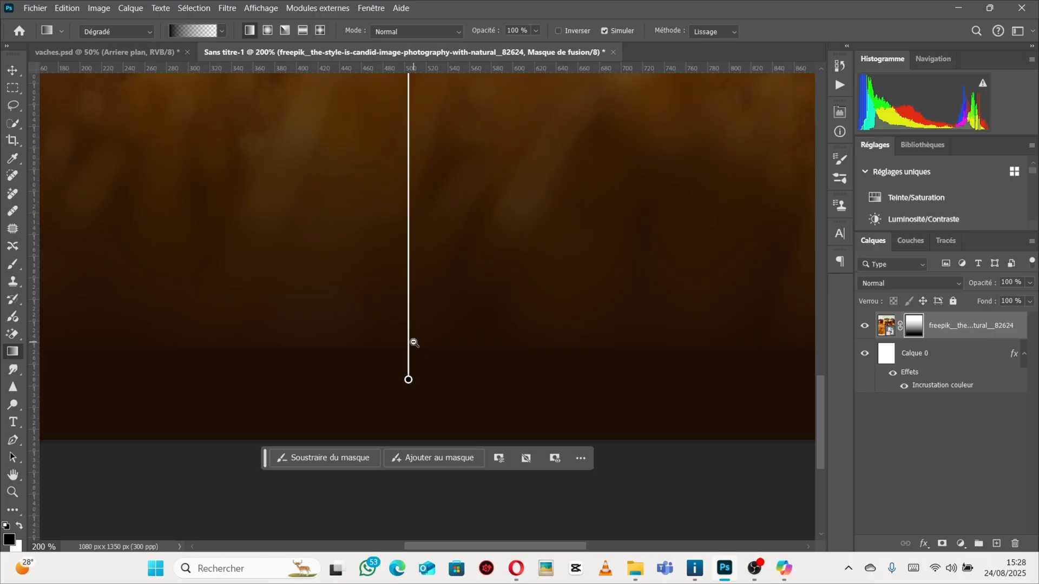
pyautogui.keyDown('alt'); pyautogui.click(415, 342); pyautogui.keyUp('alt')
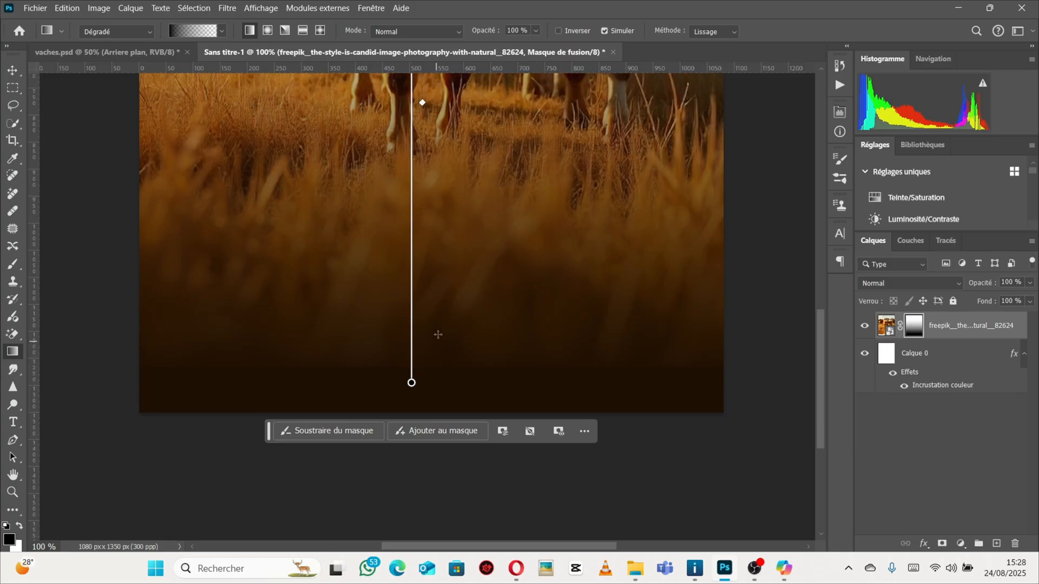
pyautogui.scroll(4, 433, 344)
pyautogui.scroll(-1, 454, 341)
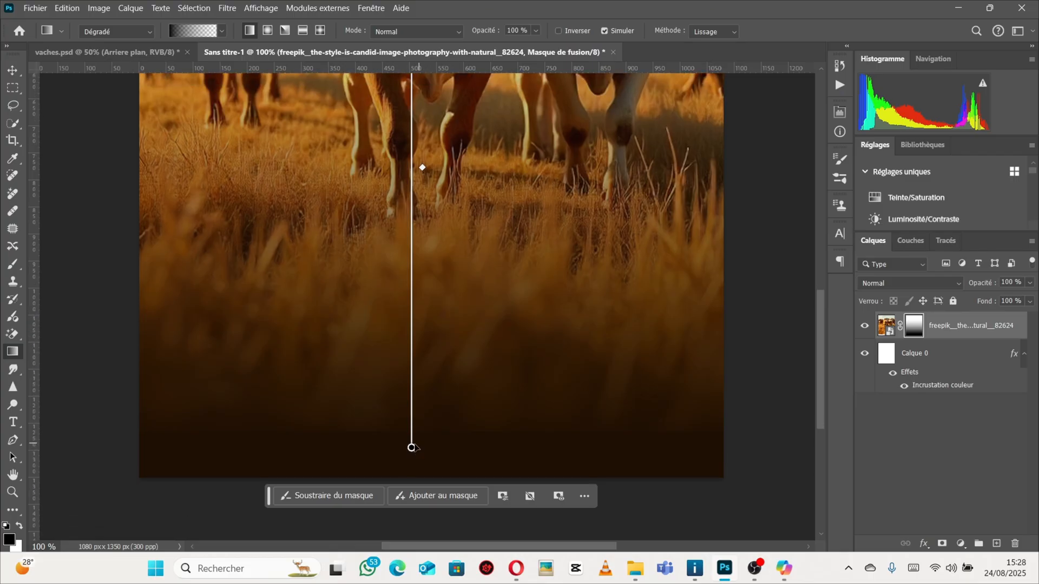
pyautogui.moveTo(412, 448); pyautogui.dragTo(405, 410)
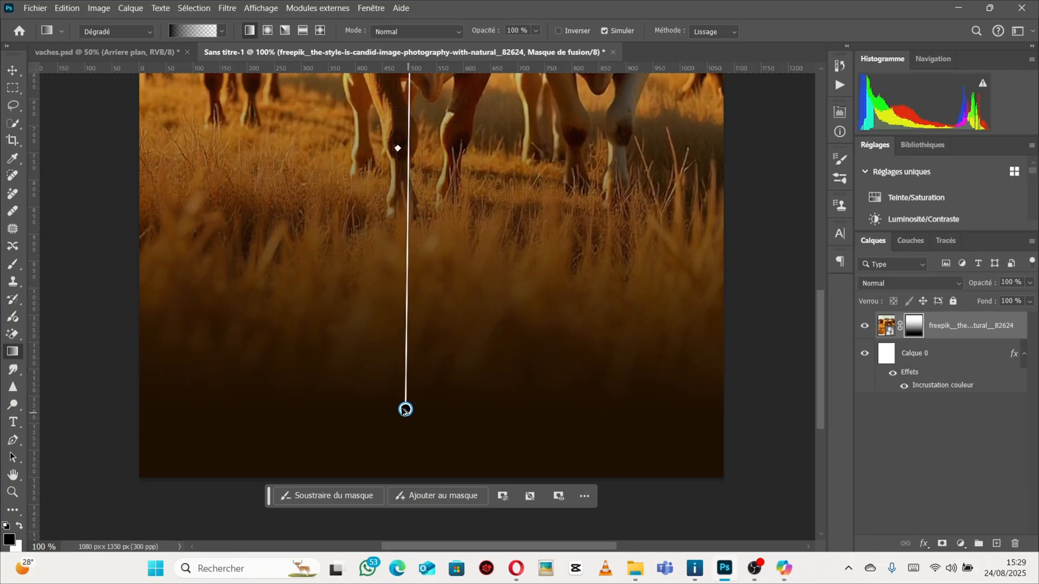
pyautogui.hotkey('ctrl', '-')
pyautogui.hotkey('ctrl', '-')
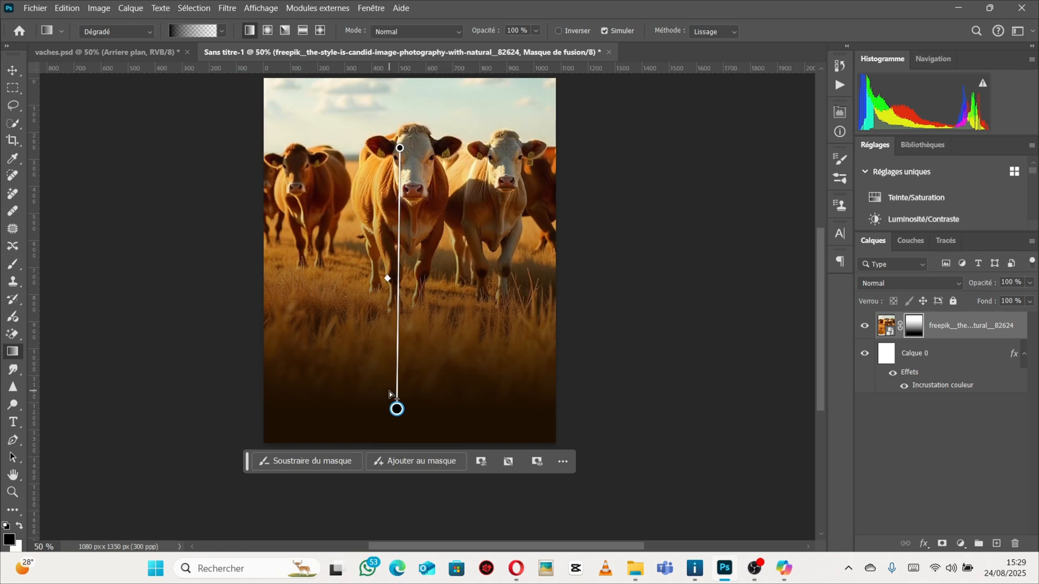
pyautogui.scroll(2, 389, 392)
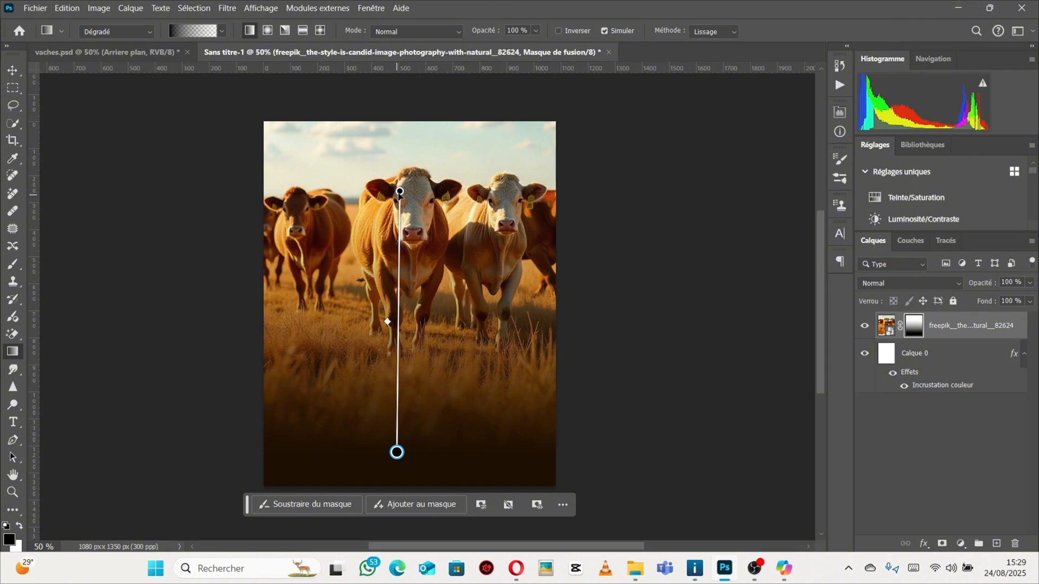
pyautogui.moveTo(399, 191); pyautogui.dragTo(390, 170)
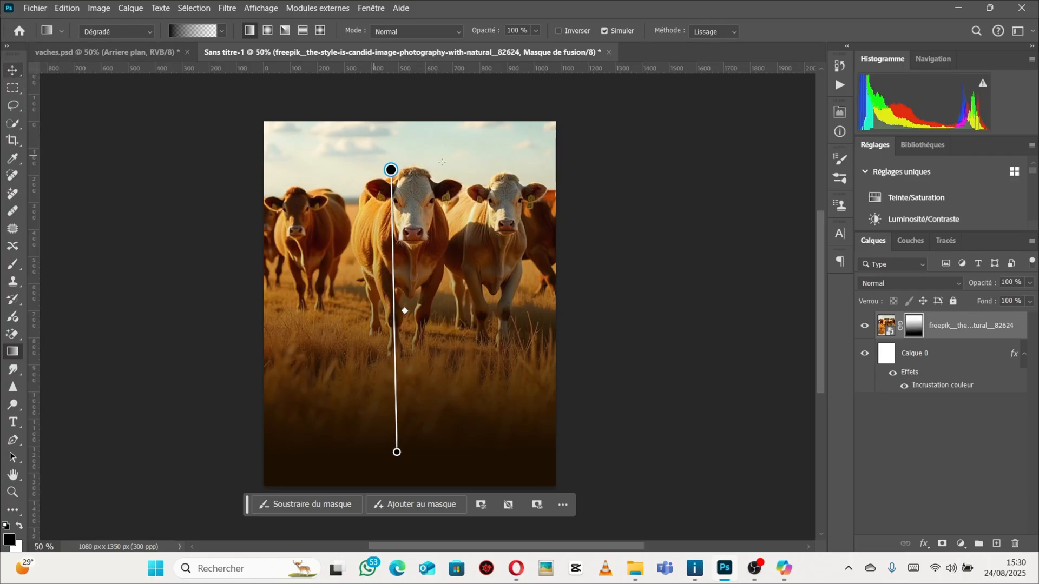
# Compare with the vaches.psd reference, then move the cow image slightly downward on the canvas.
pyautogui.click(131, 56)
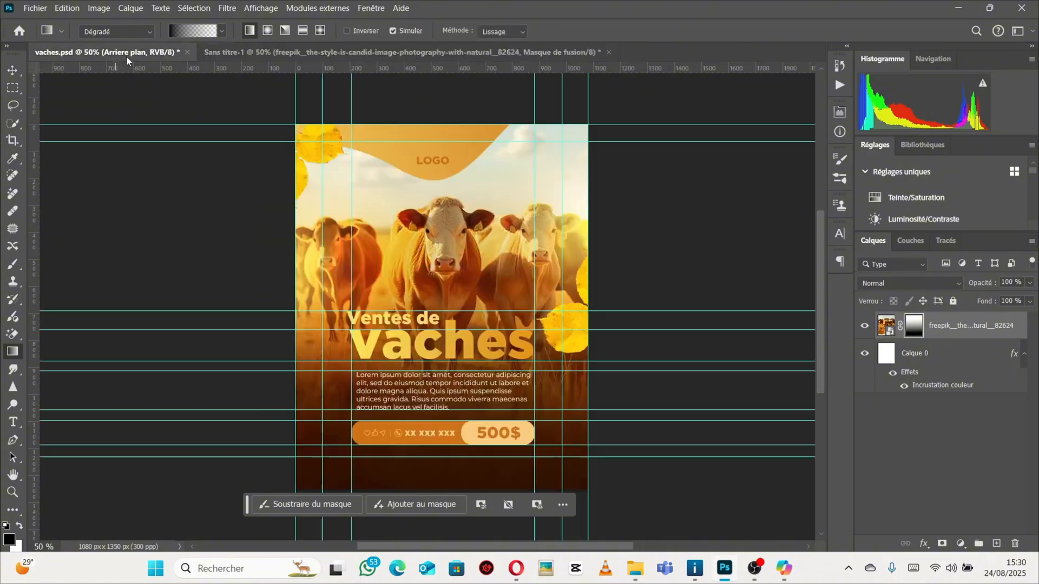
pyautogui.click(12, 70)
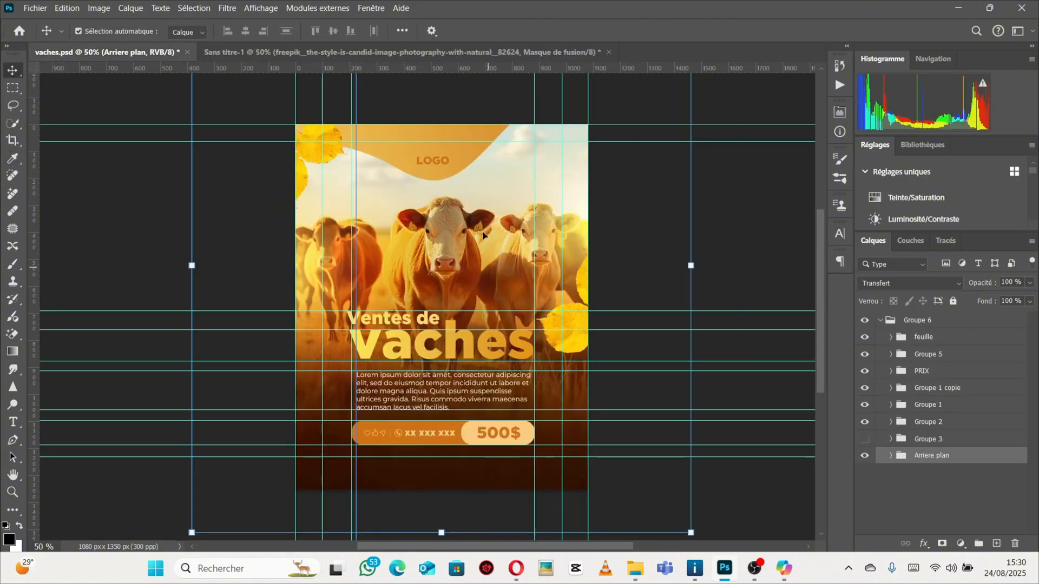
pyautogui.click(395, 58)
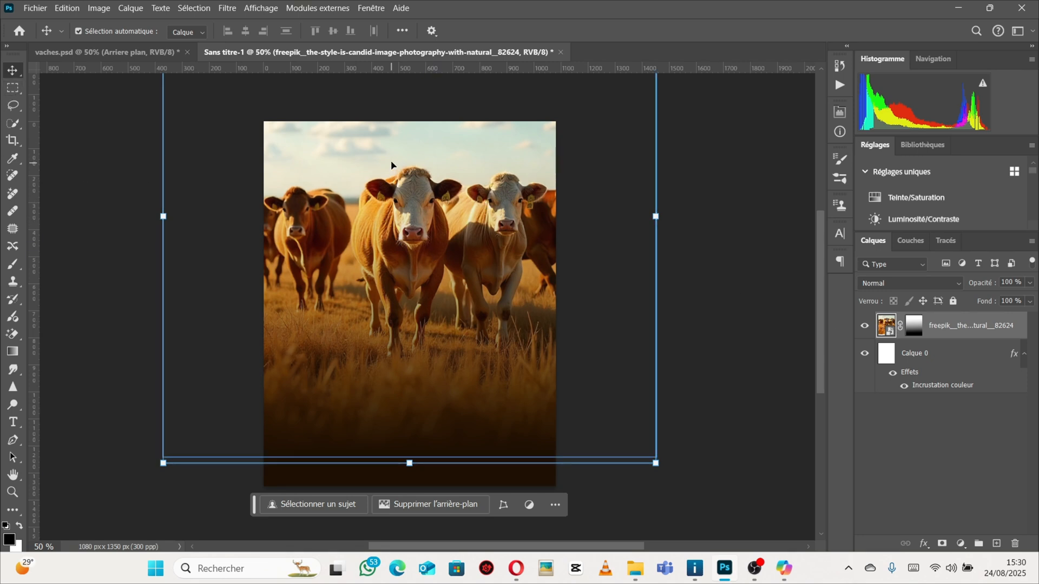
pyautogui.moveTo(390, 142); pyautogui.dragTo(395, 173)
# Group Calque 0 and the cow image layer together and name the group Arriere plan.
pyautogui.click(971, 357)
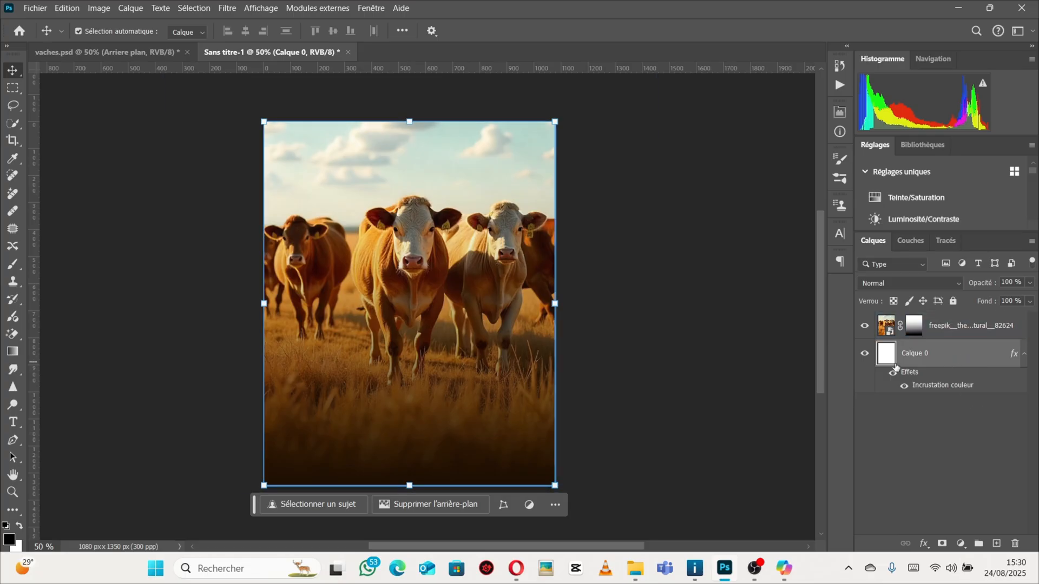
pyautogui.press('ctrl')
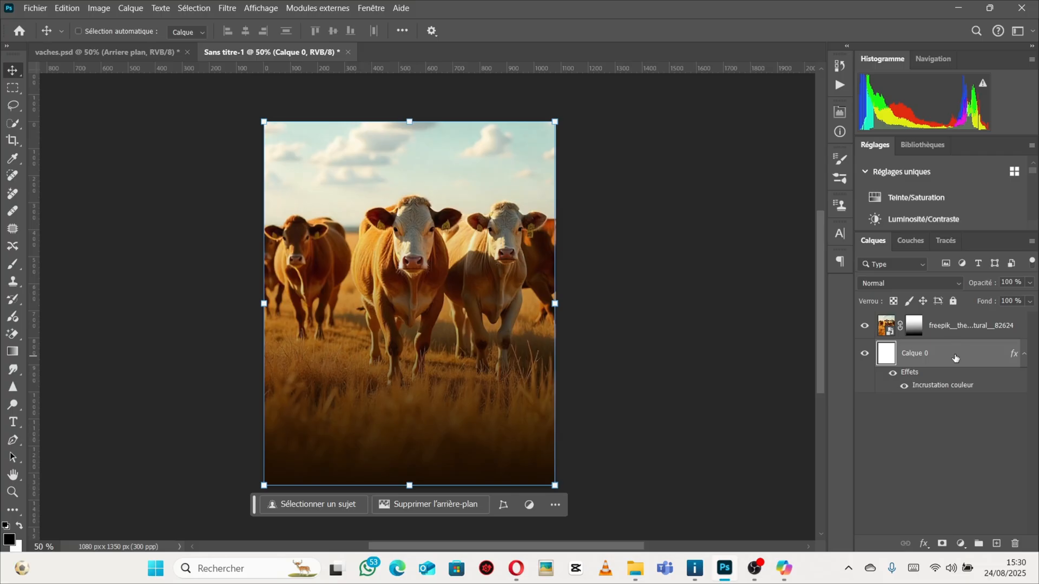
pyautogui.keyDown('ctrl'); pyautogui.click(956, 358); pyautogui.keyUp('ctrl')
pyautogui.keyDown('ctrl'); pyautogui.click(956, 358); pyautogui.keyUp('ctrl')
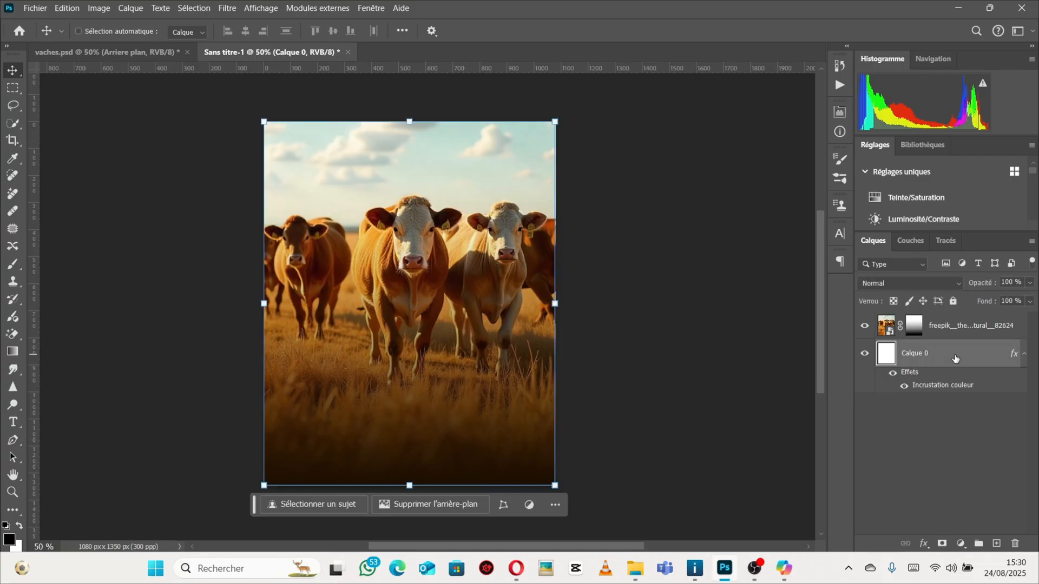
pyautogui.keyDown('ctrl'); pyautogui.click(970, 327); pyautogui.keyUp('ctrl')
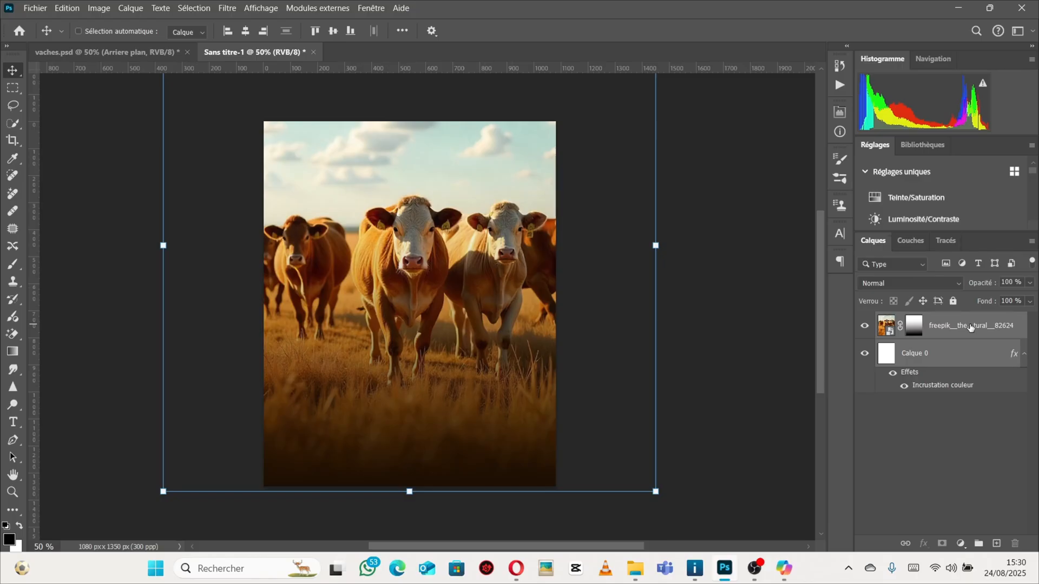
pyautogui.hotkey('ctrl', 'g')
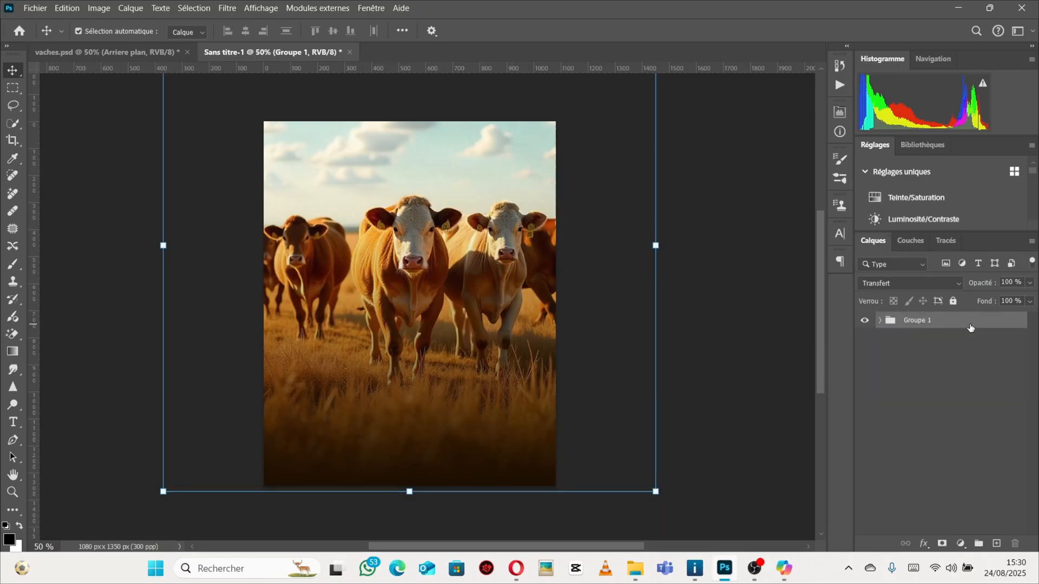
pyautogui.doubleClick(915, 322)
pyautogui.press('BackSpace')
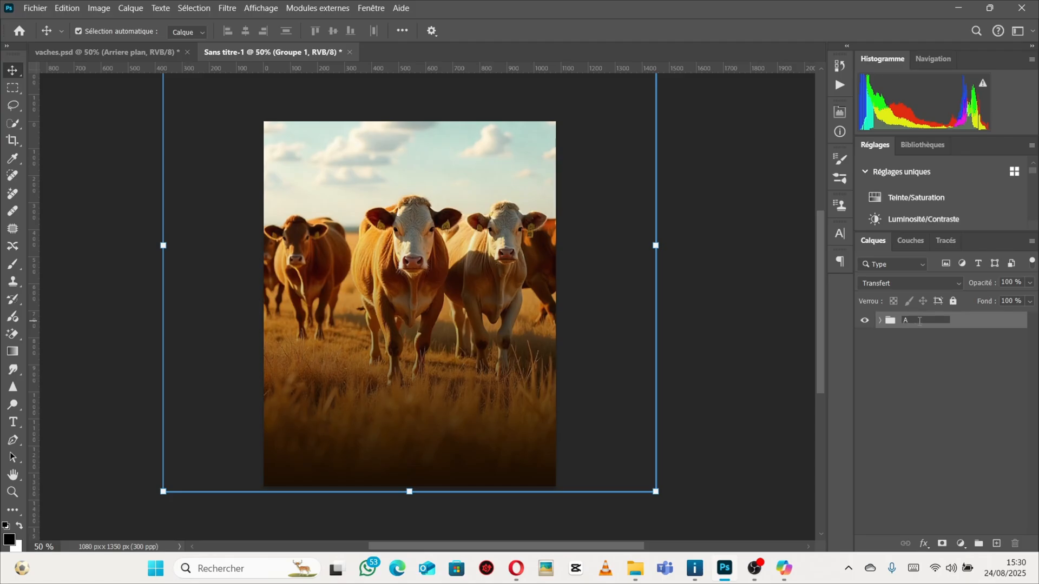
pyautogui.write('Arriere plan')
pyautogui.press('Return')
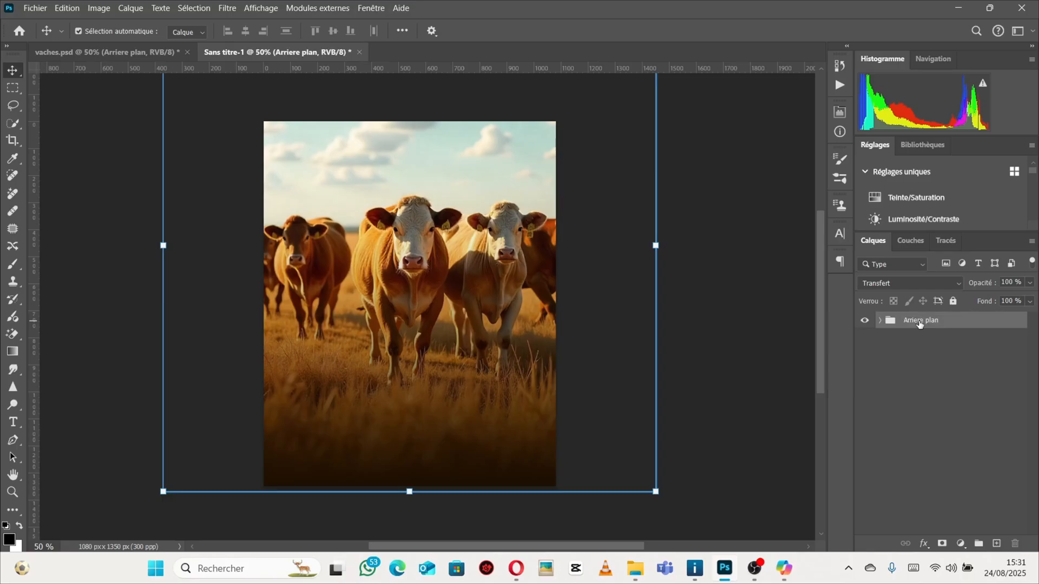
# In vaches.psd, expand the Arriere plan group and inspect the téléchargé (16) layer's blend mode and opacity.
pyautogui.click(953, 301)
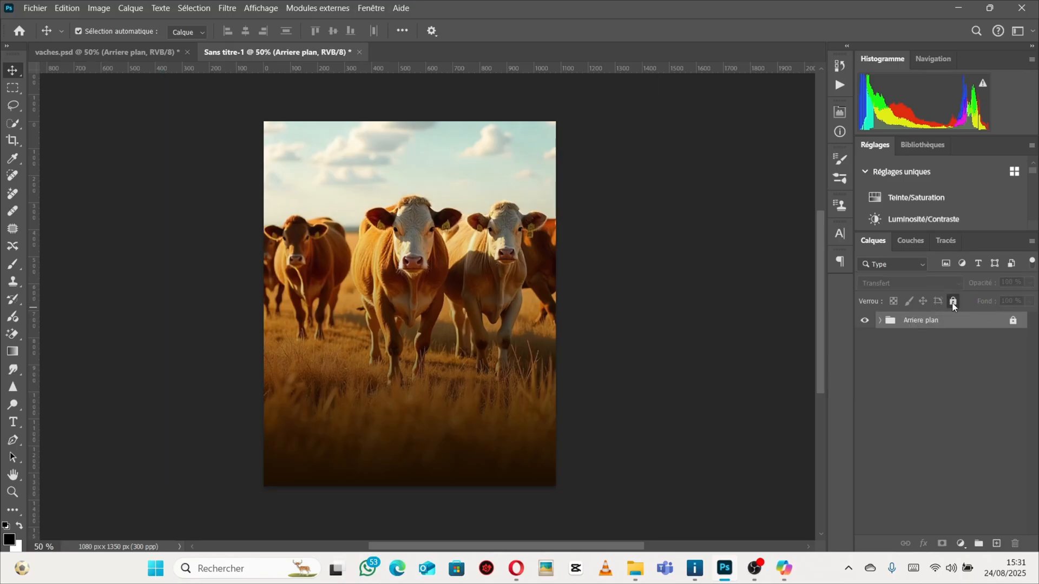
pyautogui.click(953, 302)
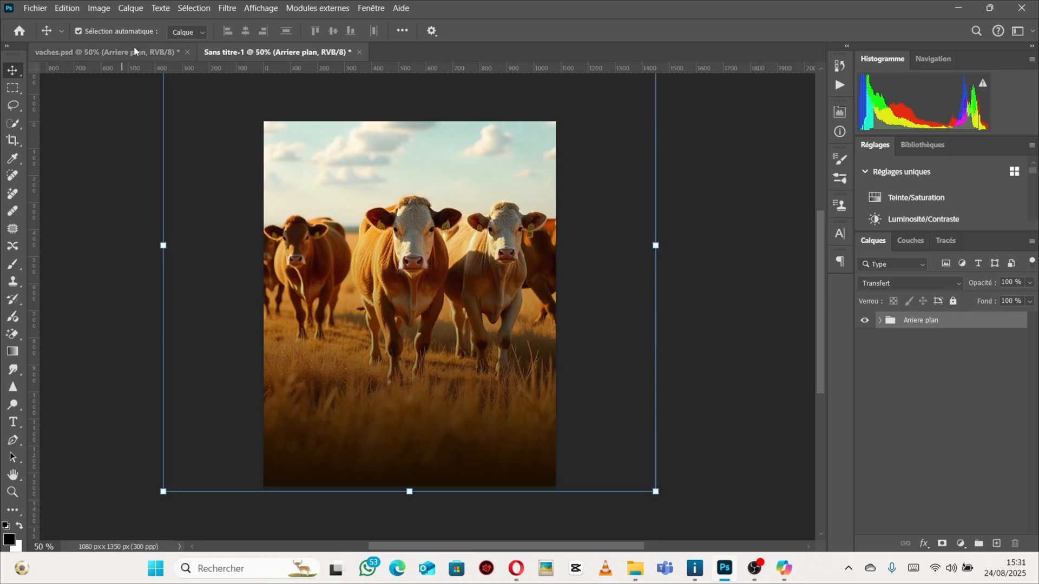
pyautogui.click(90, 54)
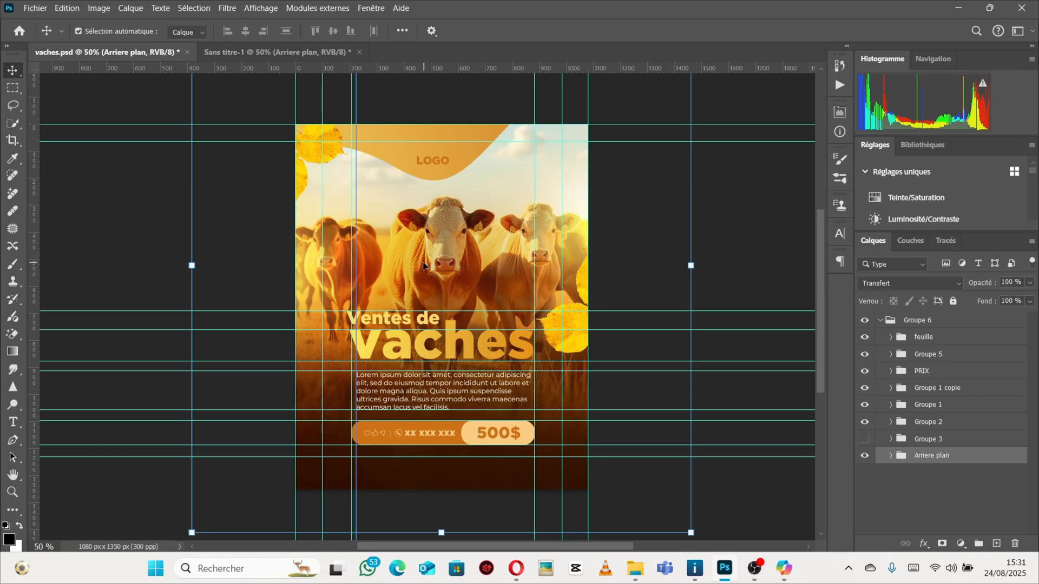
pyautogui.click(892, 458)
pyautogui.scroll(-2, 929, 462)
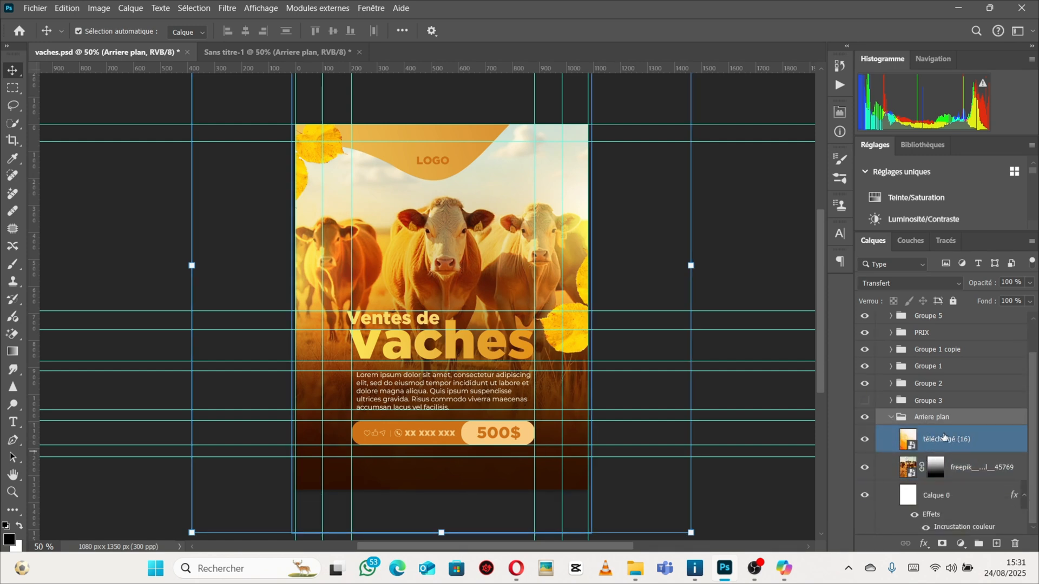
pyautogui.click(982, 455)
pyautogui.click(982, 453)
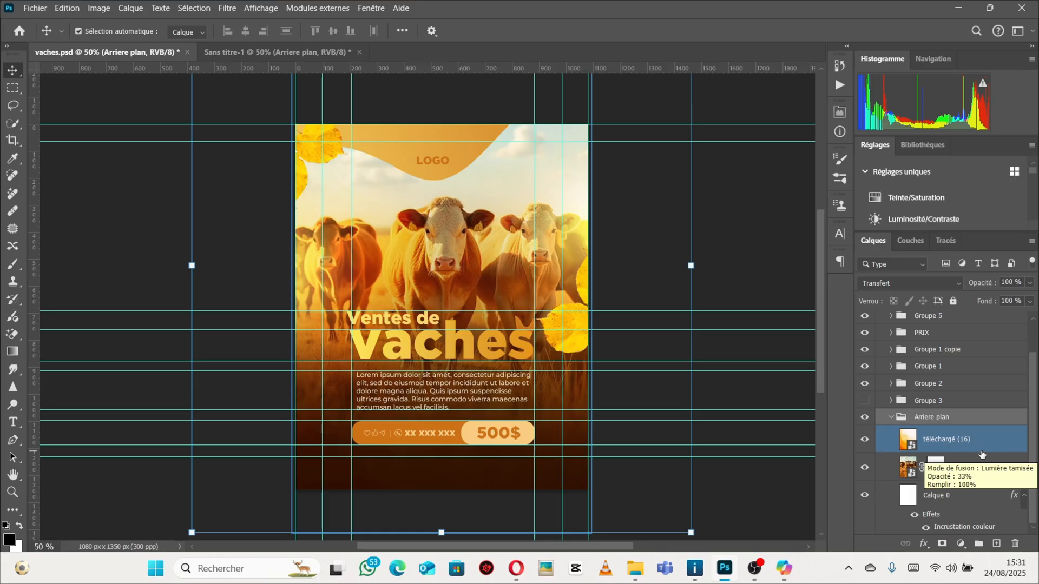
pyautogui.click(939, 439)
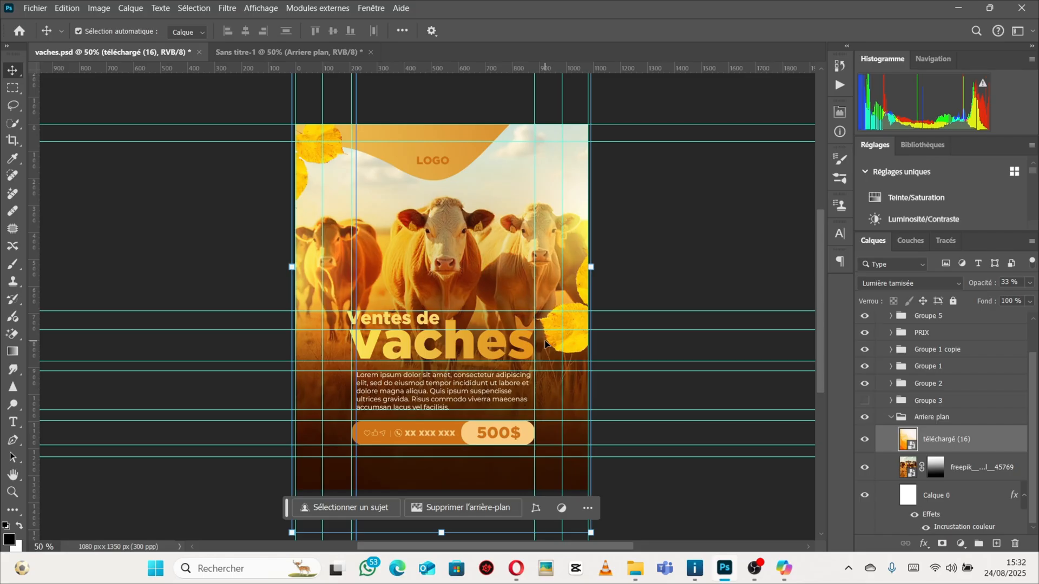
pyautogui.click(265, 54)
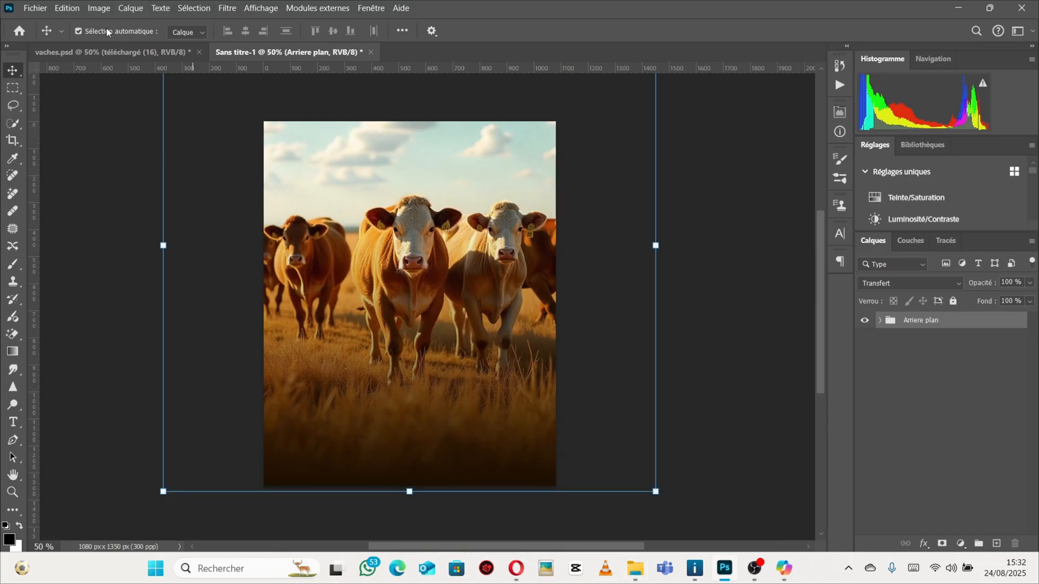
# Switch to the browser and search Pinterest for "mosaique background".
pyautogui.click(96, 52)
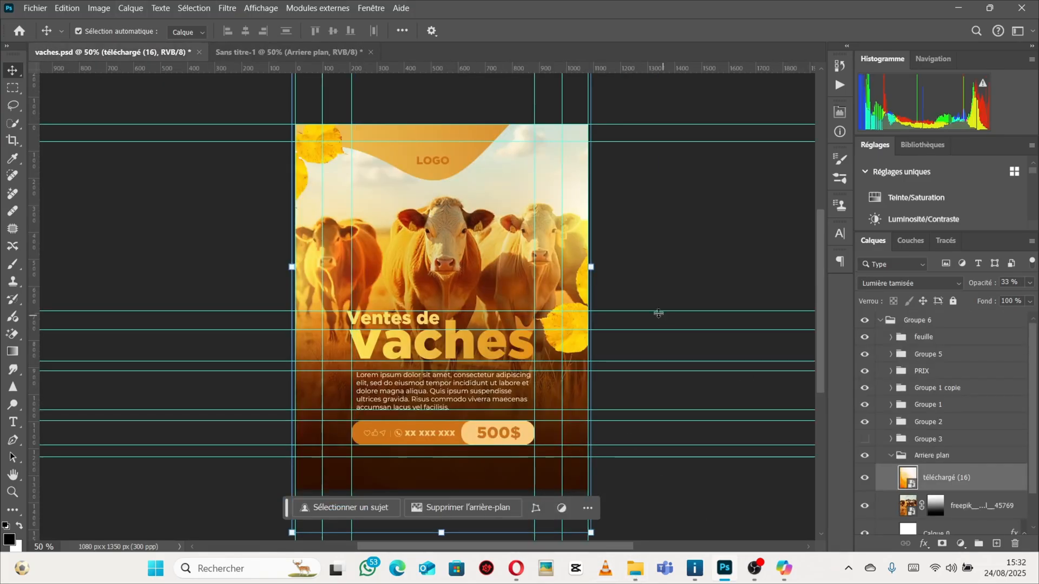
pyautogui.click(516, 569)
pyautogui.click(421, 7)
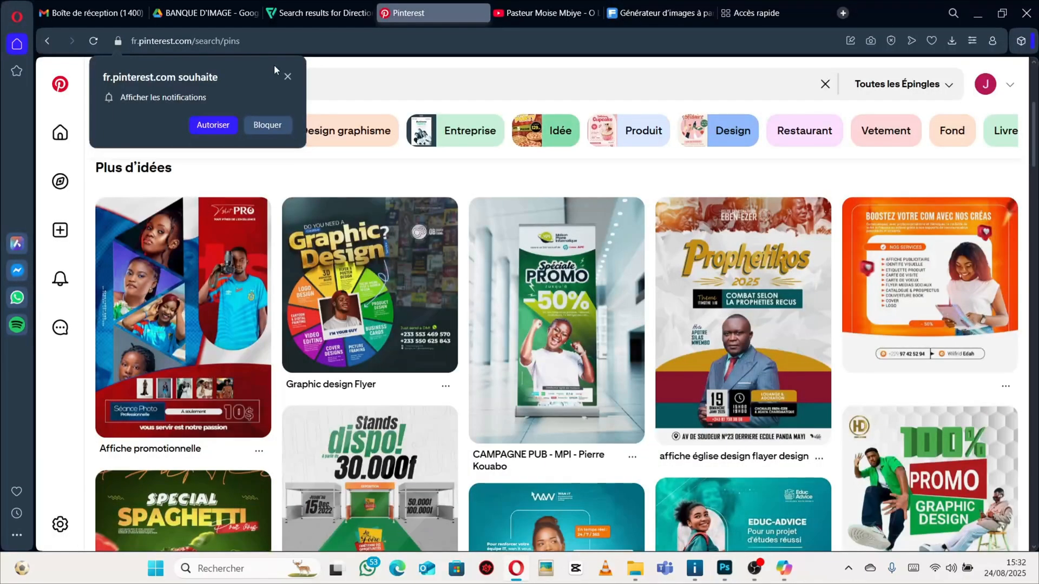
pyautogui.click(413, 76)
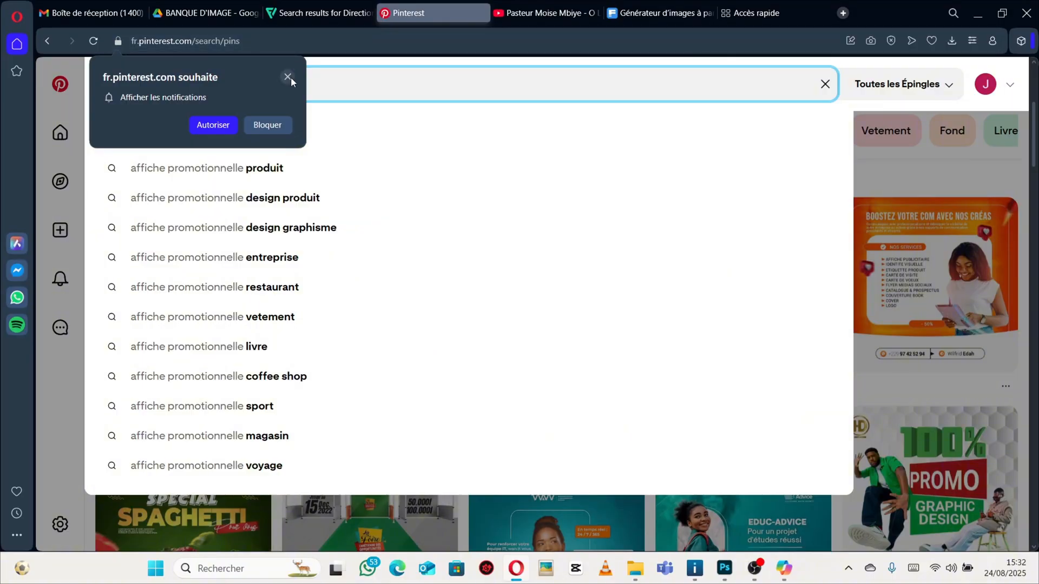
pyautogui.click(216, 127)
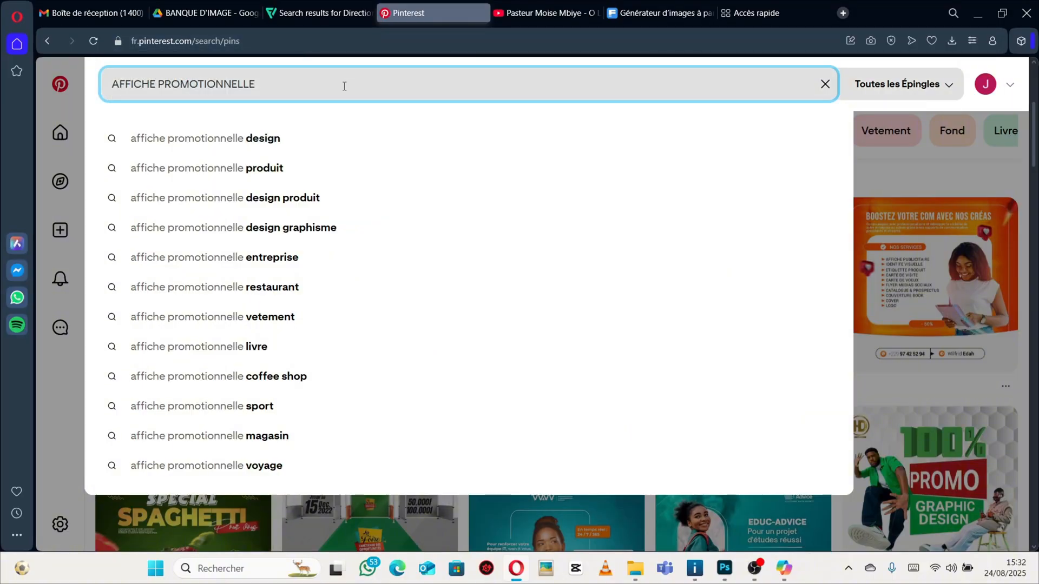
pyautogui.moveTo(344, 86); pyautogui.dragTo(83, 93)
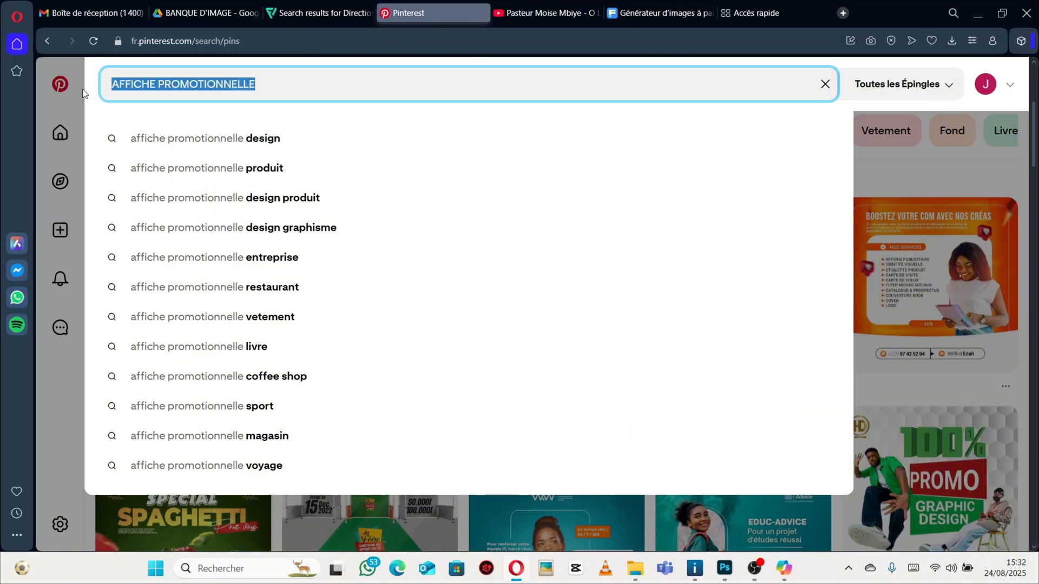
pyautogui.press('BackSpace')
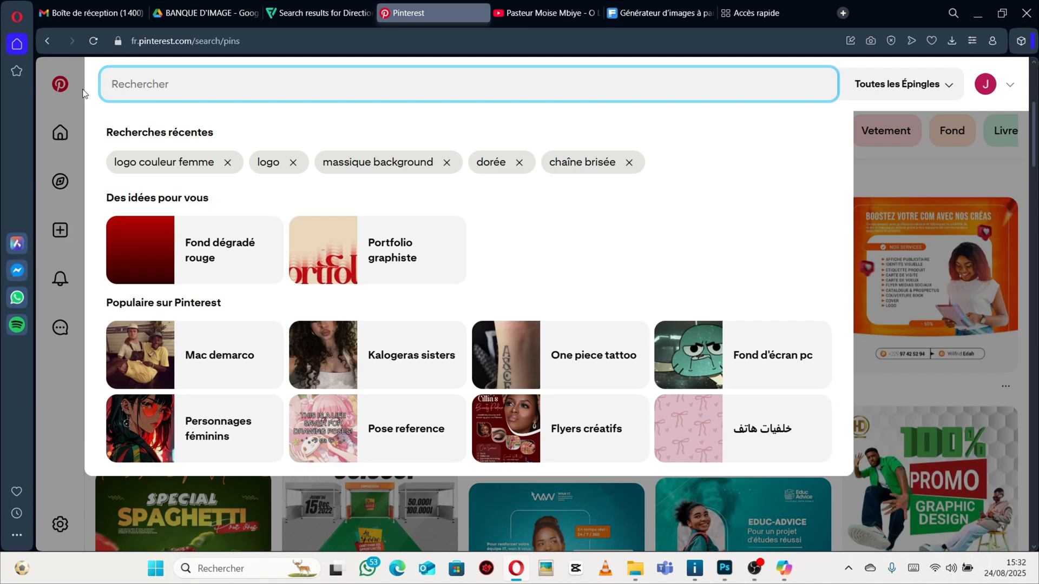
pyautogui.write('mo')
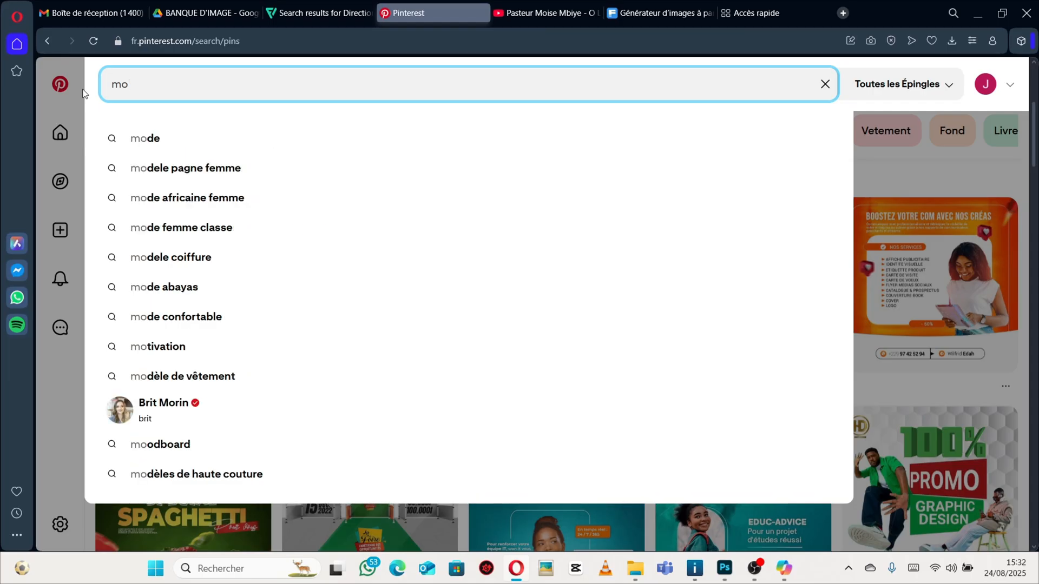
pyautogui.write('saique ')
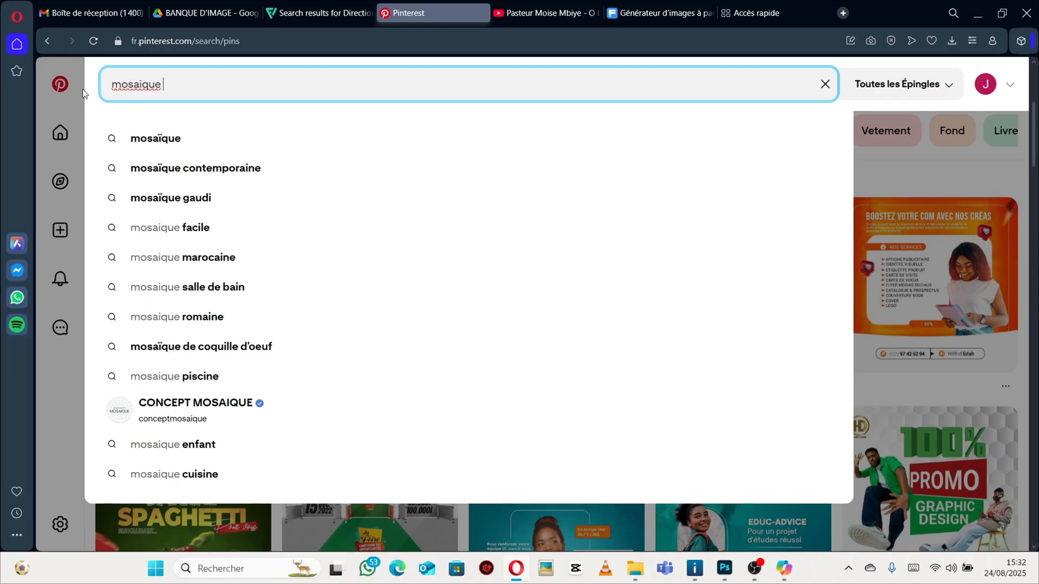
pyautogui.write('bacgr')
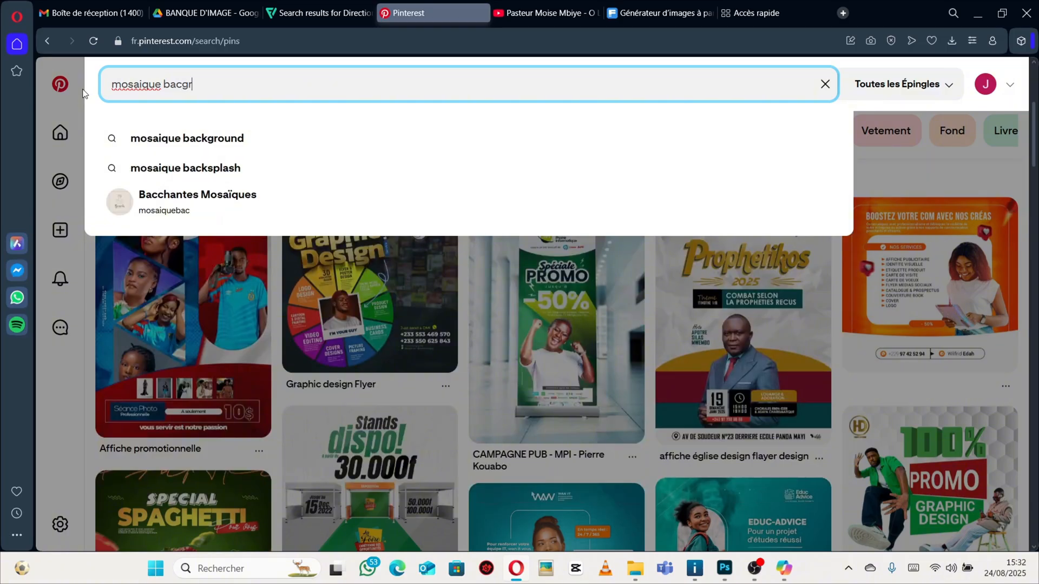
pyautogui.press('BackSpace')
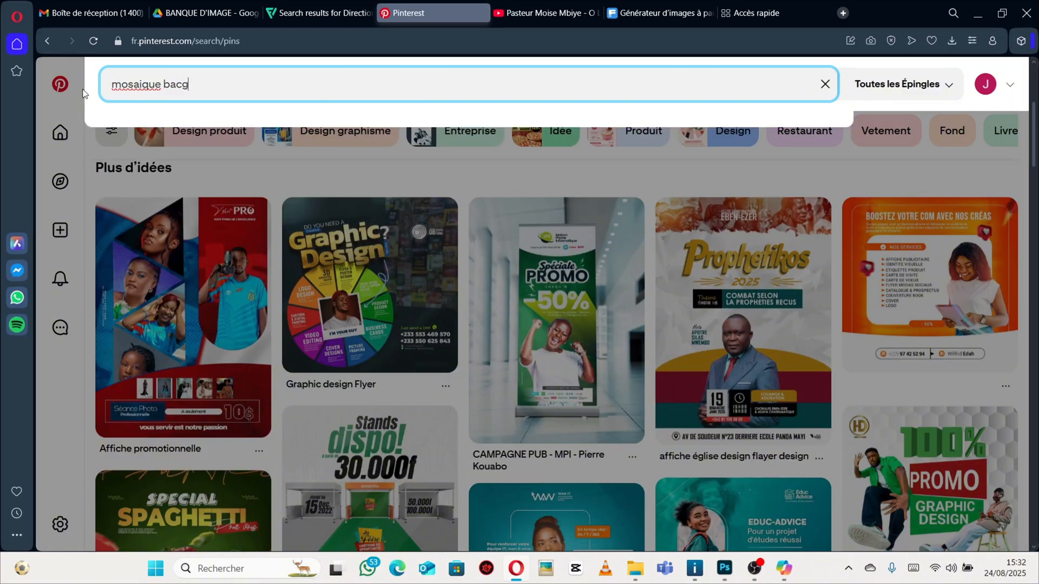
pyautogui.press('BackSpace')
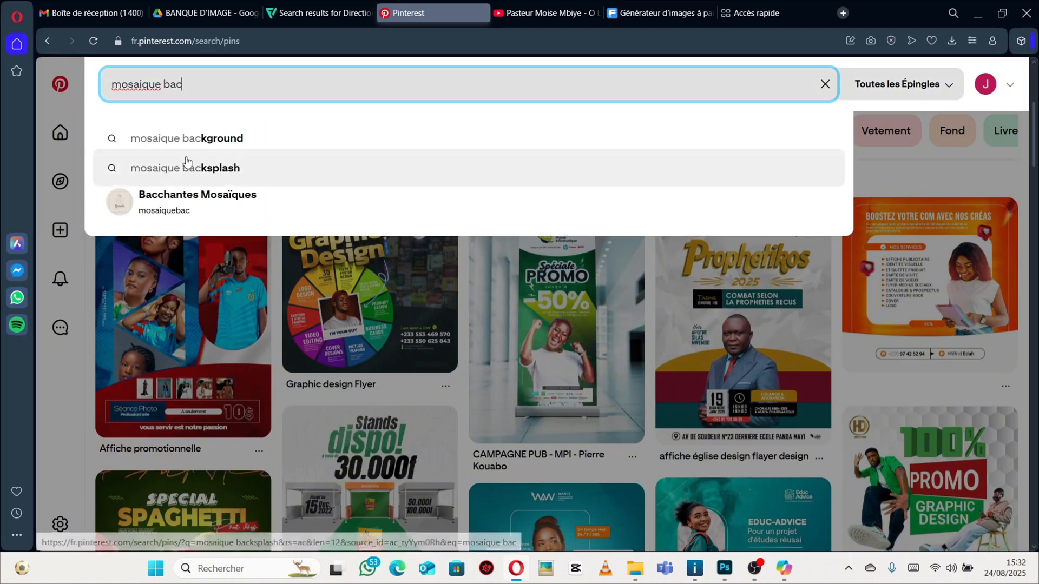
pyautogui.click(290, 139)
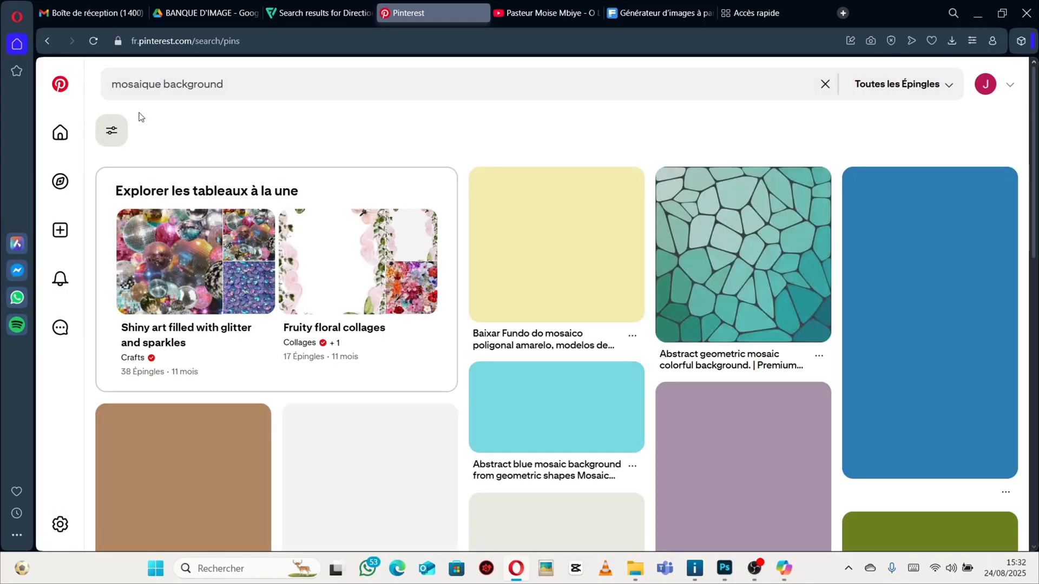
# Browse the mosaic background results, opening several orange and blue geometric pins to compare them.
pyautogui.scroll(-5, 535, 282)
pyautogui.scroll(4, 538, 270)
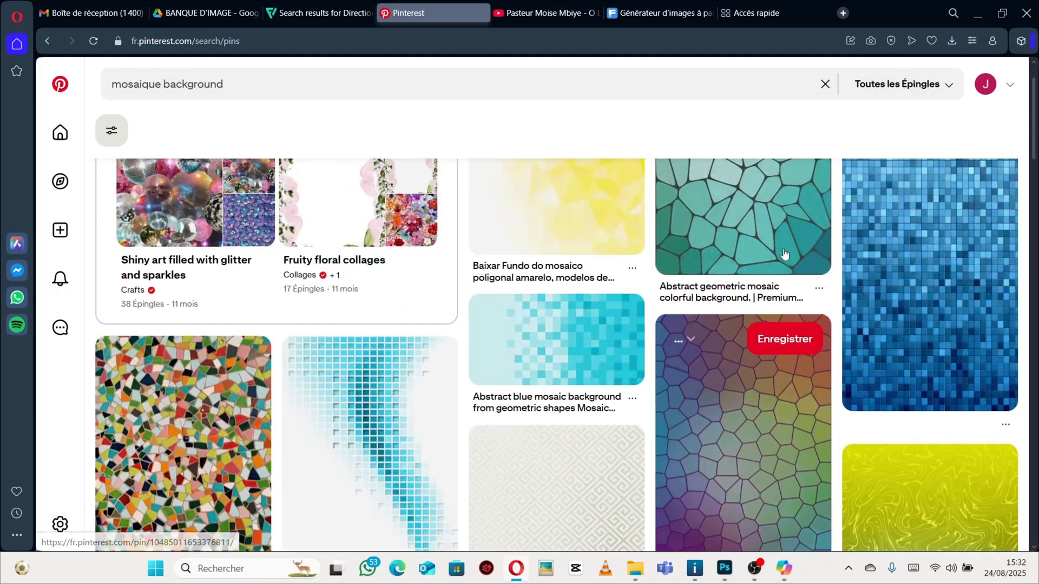
pyautogui.scroll(-5, 696, 311)
pyautogui.scroll(2, 697, 311)
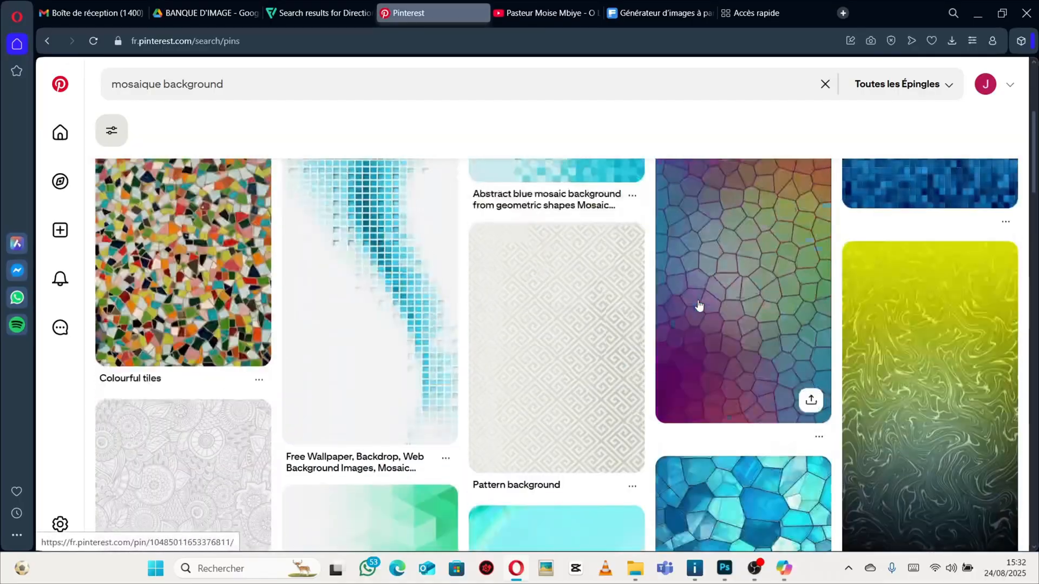
pyautogui.scroll(5, 696, 304)
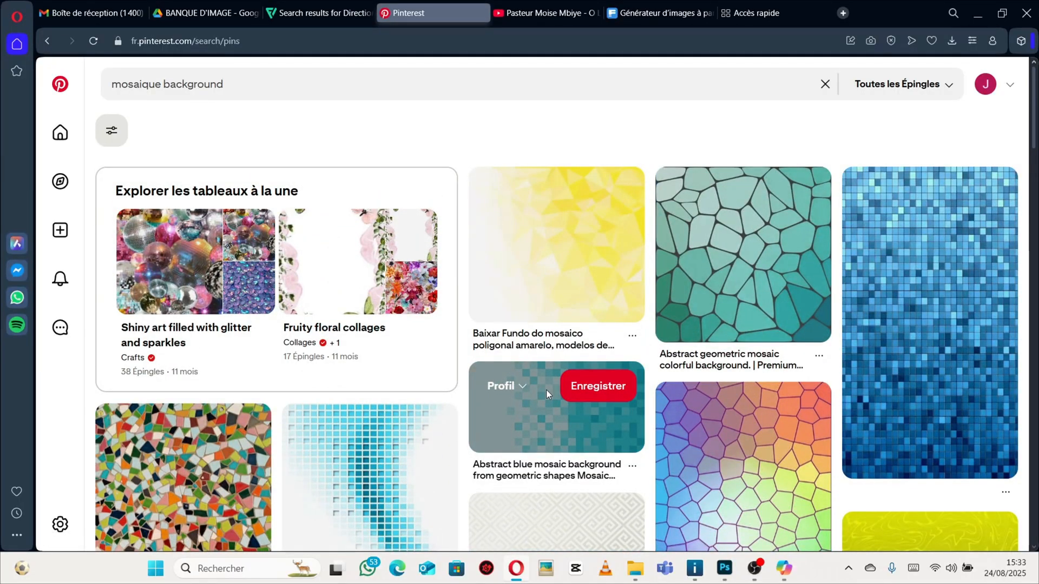
pyautogui.click(519, 429)
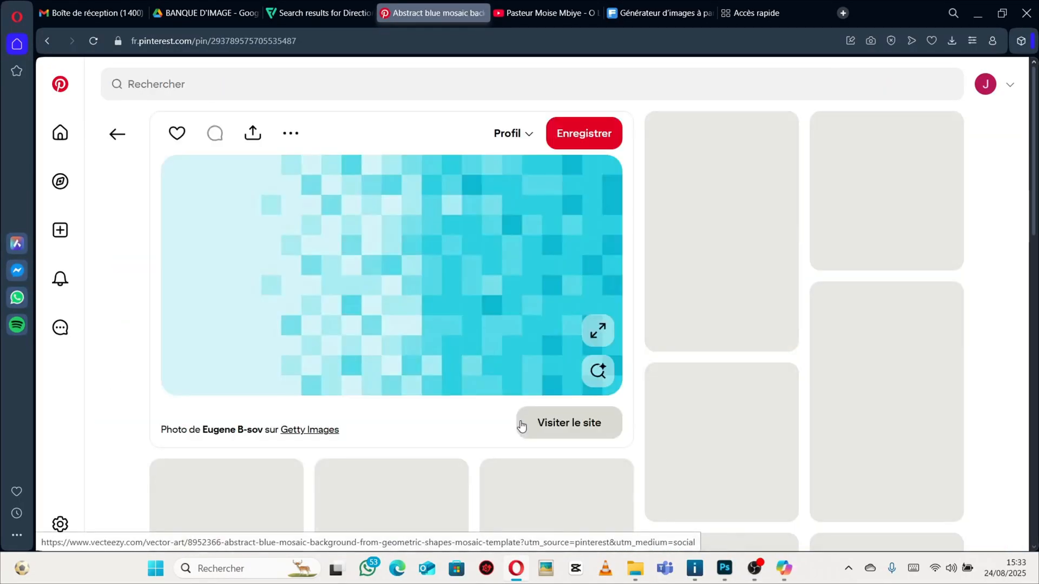
pyautogui.scroll(-5, 523, 401)
pyautogui.scroll(-15, 525, 400)
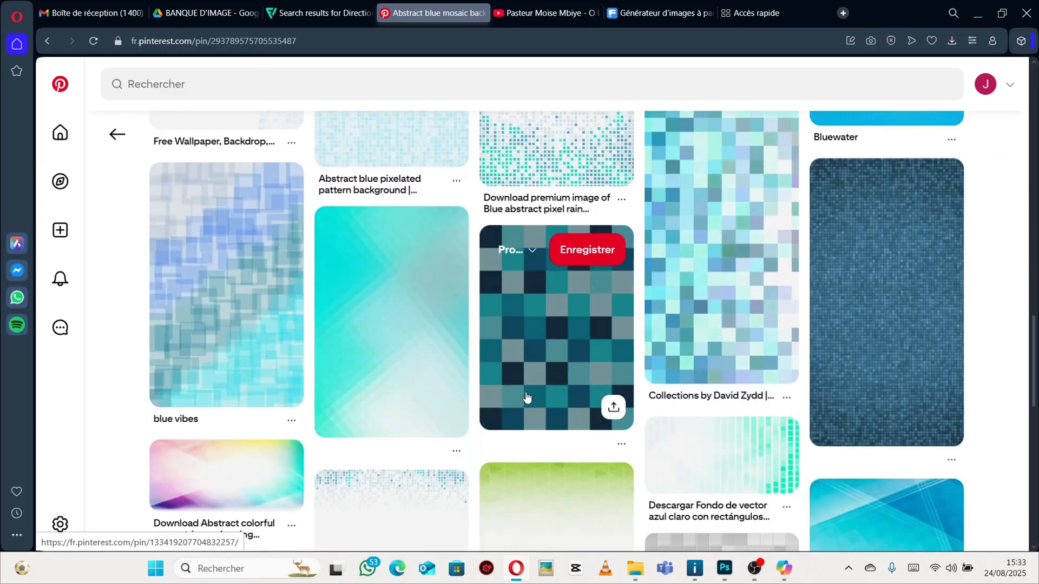
pyautogui.scroll(-5, 526, 395)
pyautogui.scroll(-6, 522, 390)
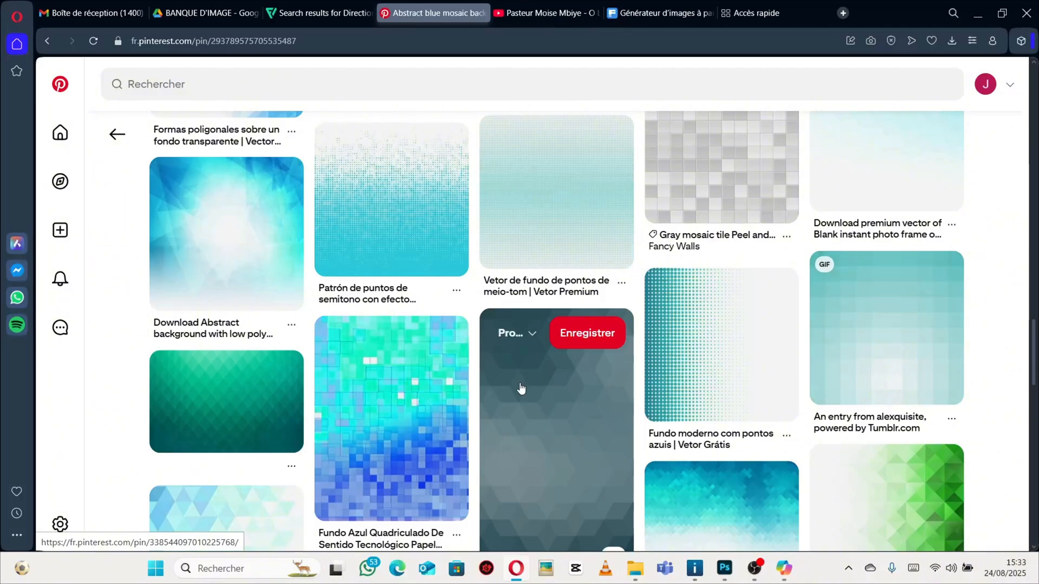
pyautogui.scroll(-10, 521, 388)
pyautogui.scroll(2, 519, 374)
pyautogui.scroll(5, 518, 372)
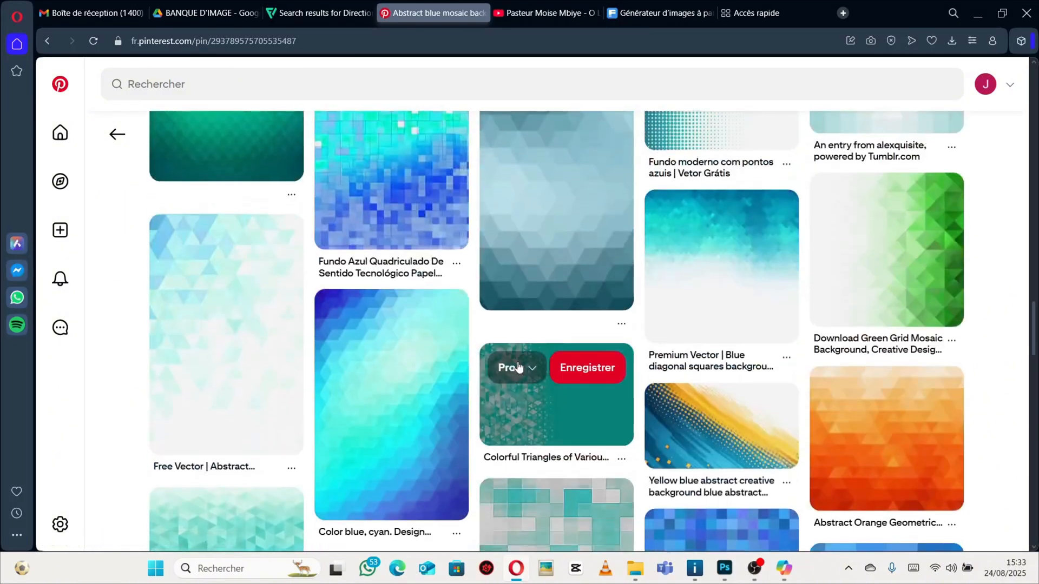
pyautogui.scroll(-3, 557, 390)
pyautogui.scroll(1, 703, 352)
pyautogui.click(883, 325)
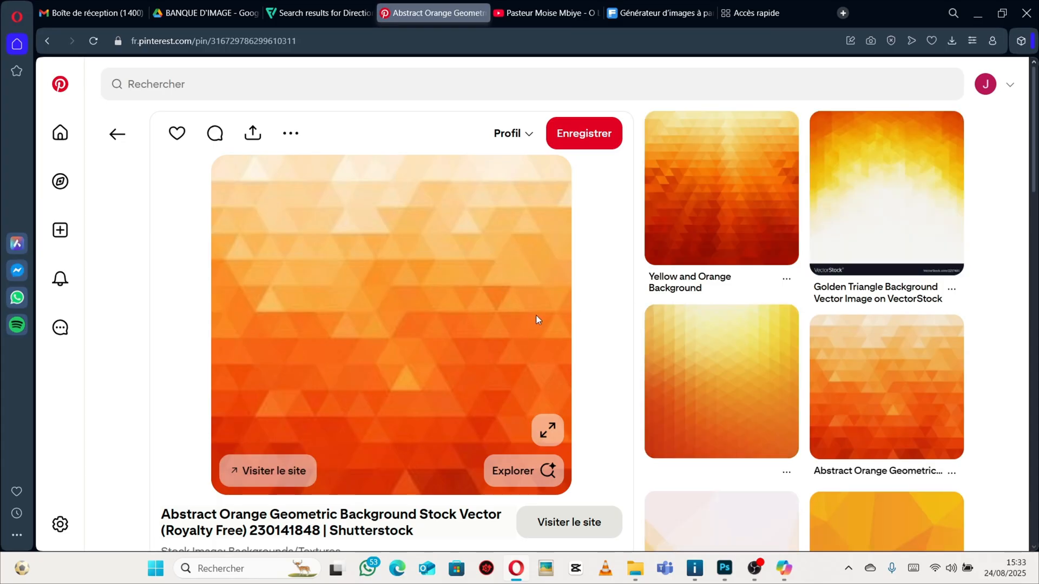
pyautogui.scroll(-1, 596, 297)
pyautogui.scroll(1, 785, 227)
pyautogui.click(817, 204)
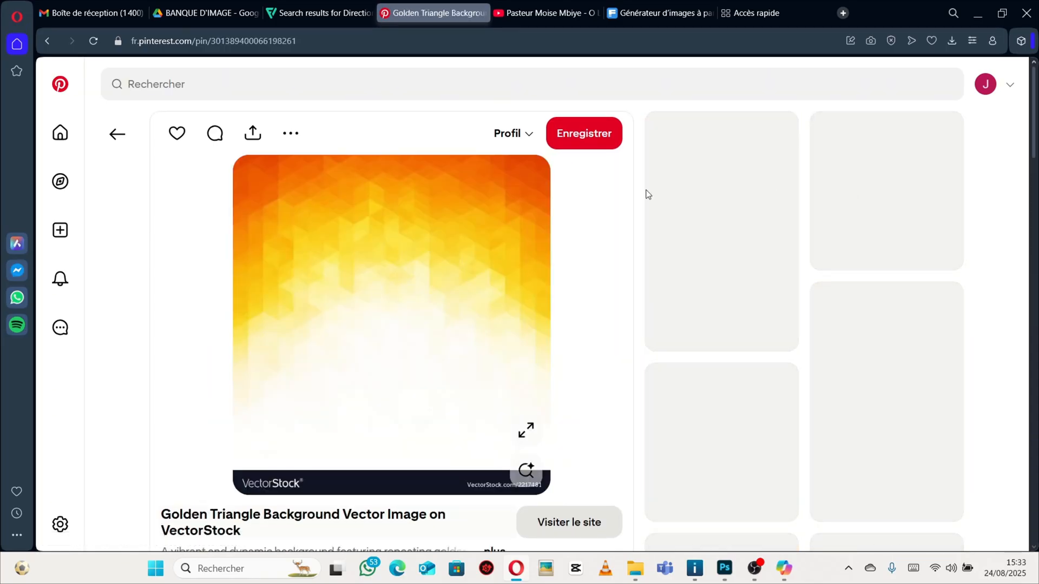
pyautogui.scroll(-5, 675, 278)
pyautogui.scroll(5, 674, 278)
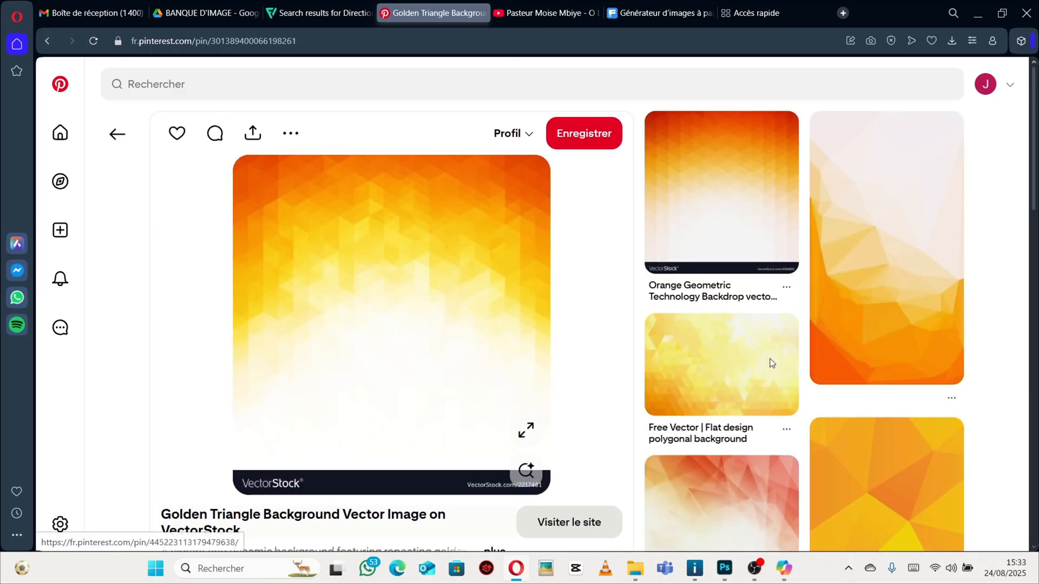
# Check the Downloads folder for the téléchargé (16) image, then return to the browser.
pyautogui.click(637, 569)
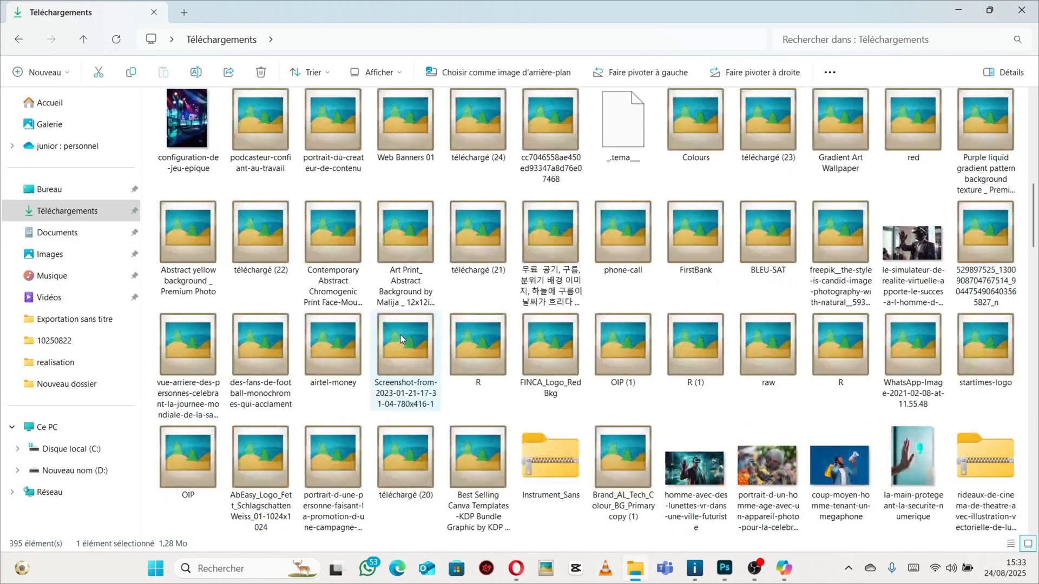
pyautogui.scroll(5, 400, 339)
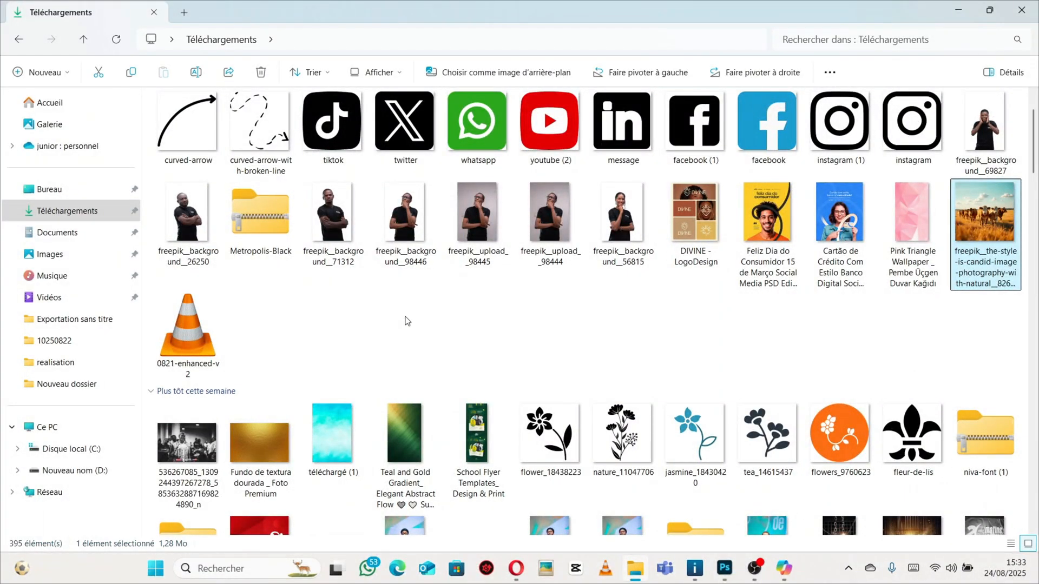
pyautogui.scroll(-5, 407, 321)
pyautogui.scroll(-5, 406, 320)
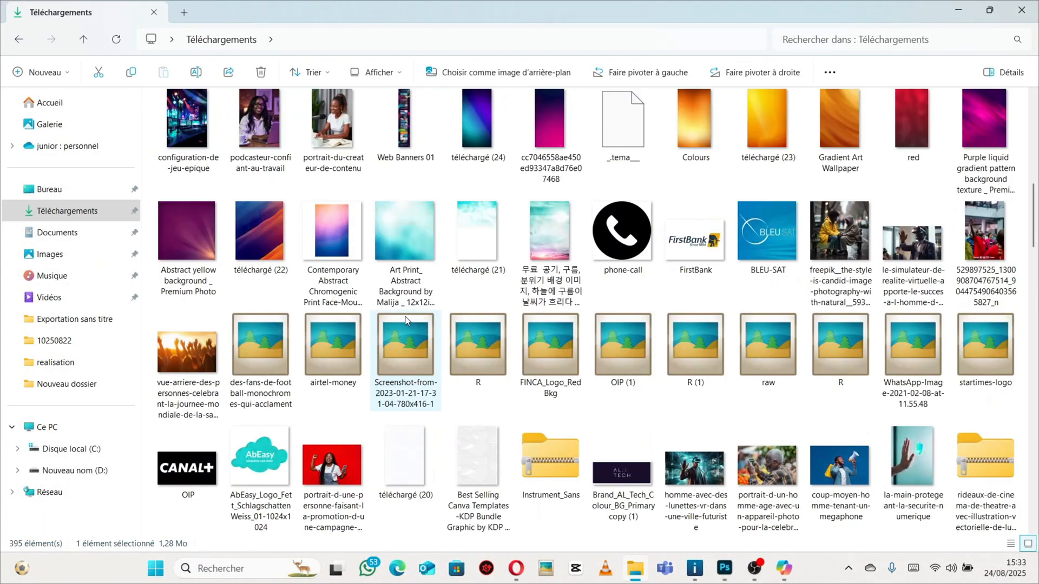
pyautogui.scroll(-10, 407, 320)
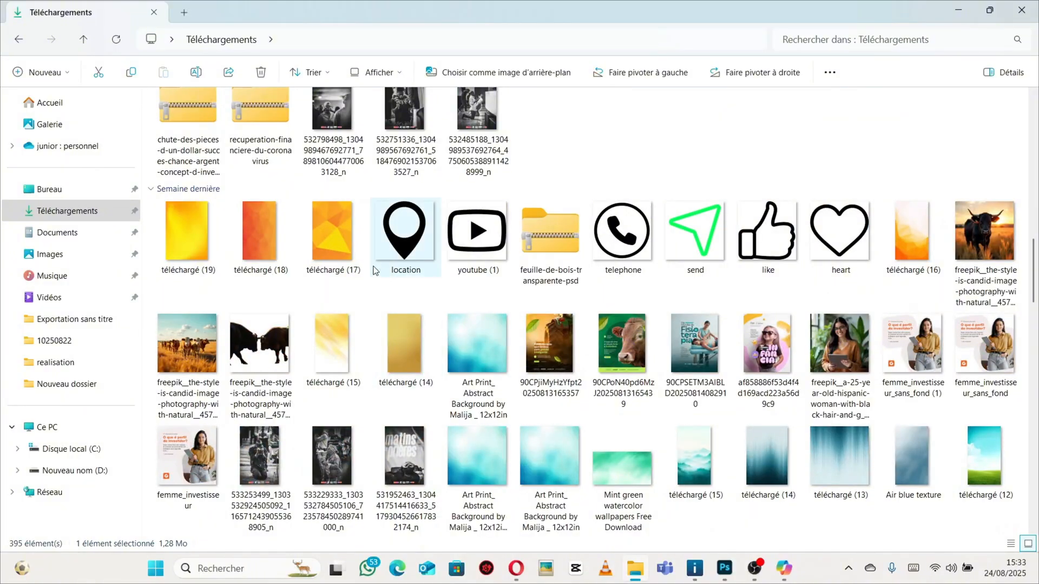
pyautogui.click(920, 240)
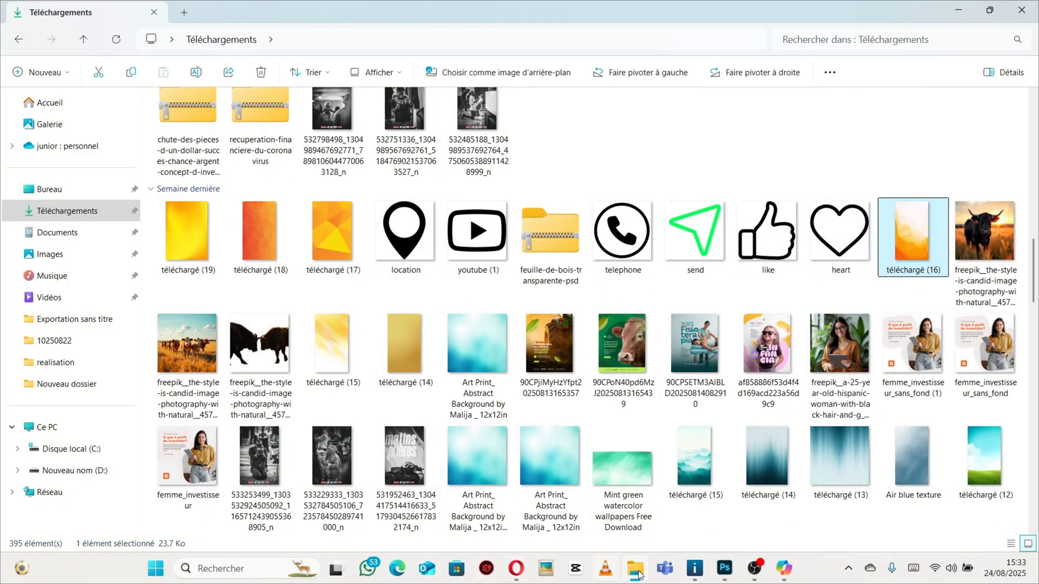
pyautogui.click(518, 572)
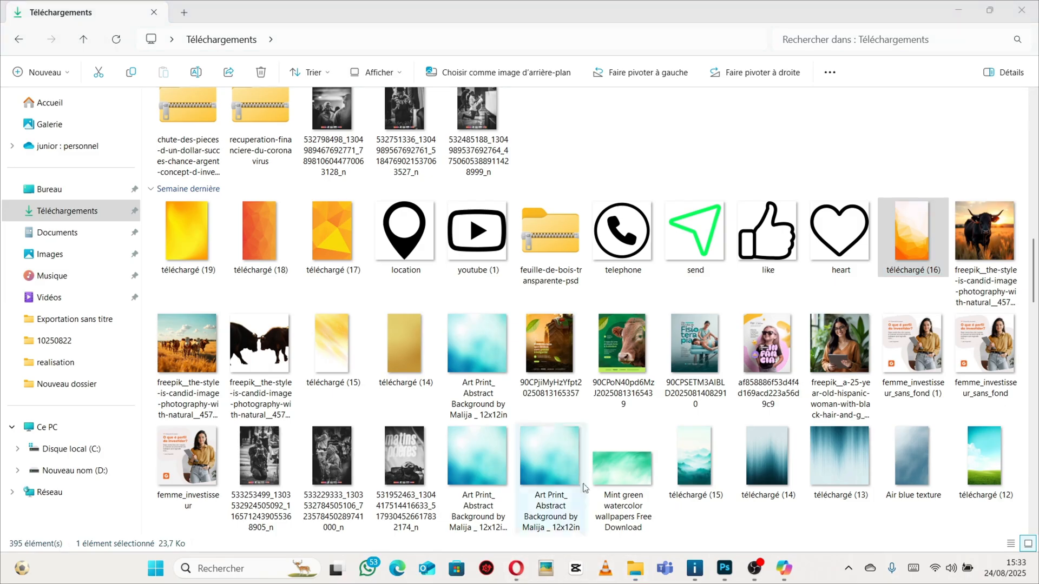
pyautogui.click(517, 568)
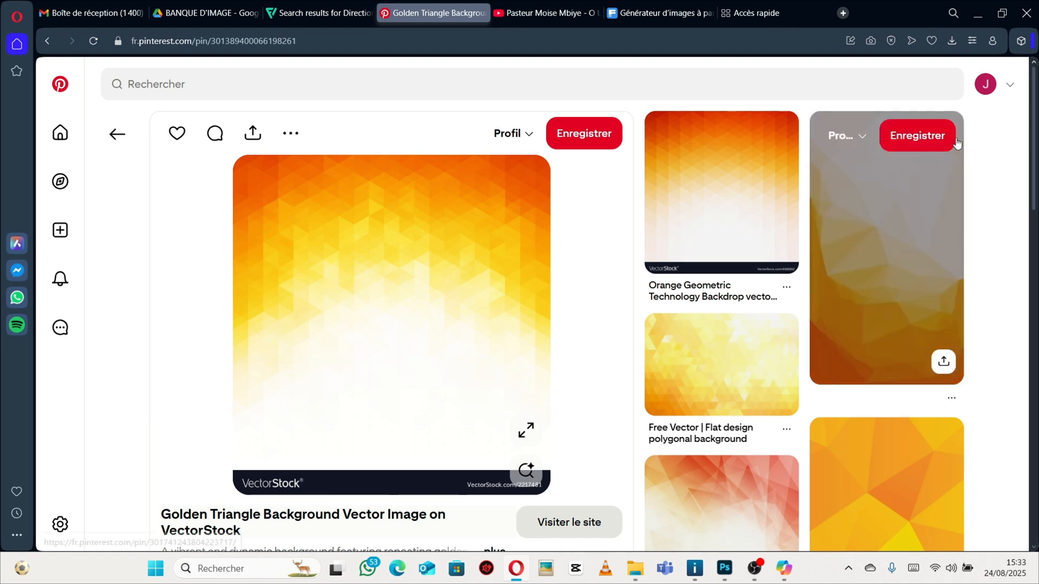
# Open the orange low-poly background pin and download its image.
pyautogui.click(909, 259)
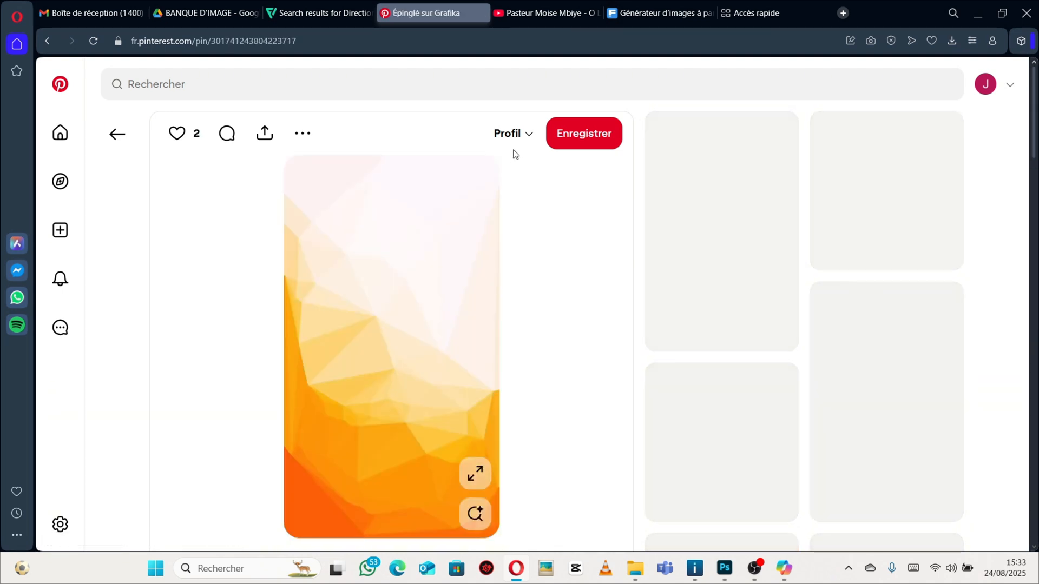
pyautogui.click(302, 133)
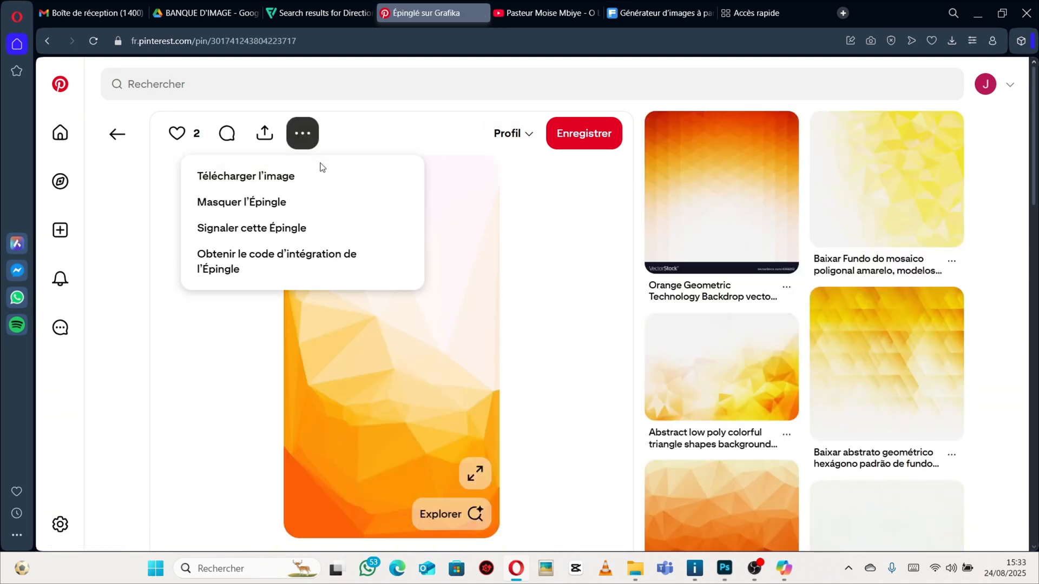
pyautogui.click(266, 177)
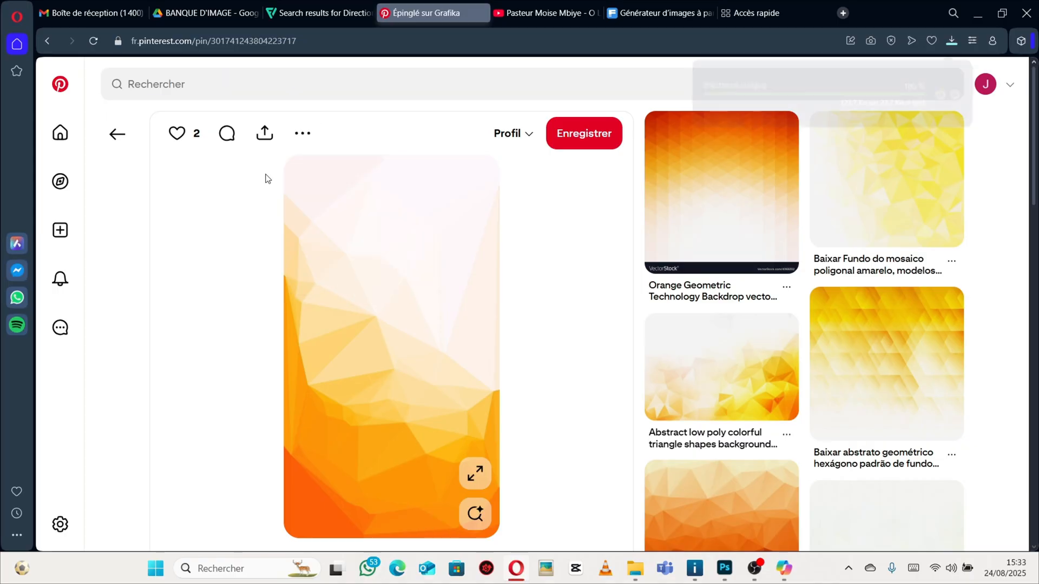
# Place the downloaded téléchargé (16) image into the poster document above the Arriere plan group.
pyautogui.click(629, 580)
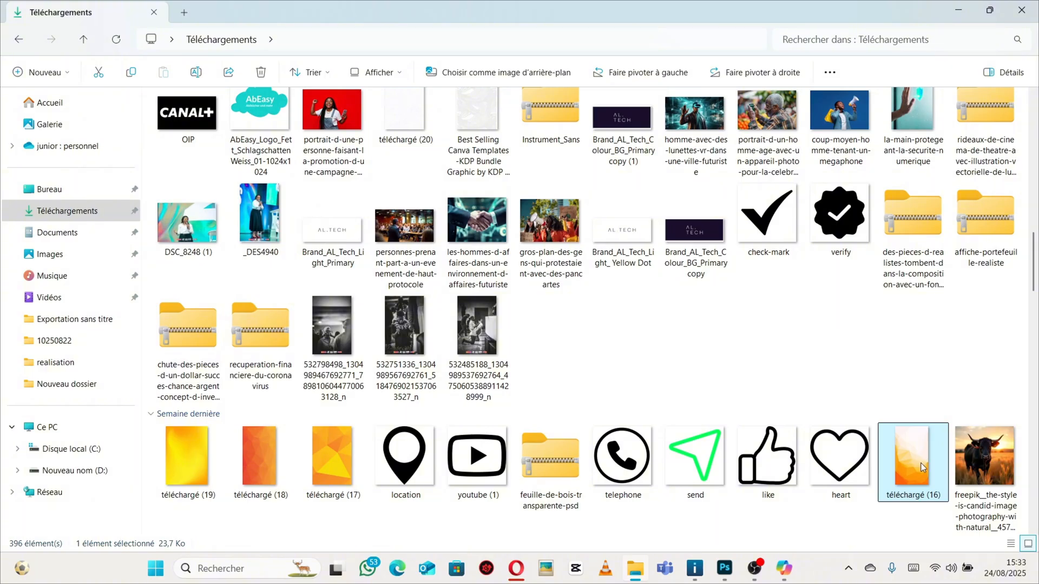
pyautogui.moveTo(921, 463); pyautogui.dragTo(408, 226)
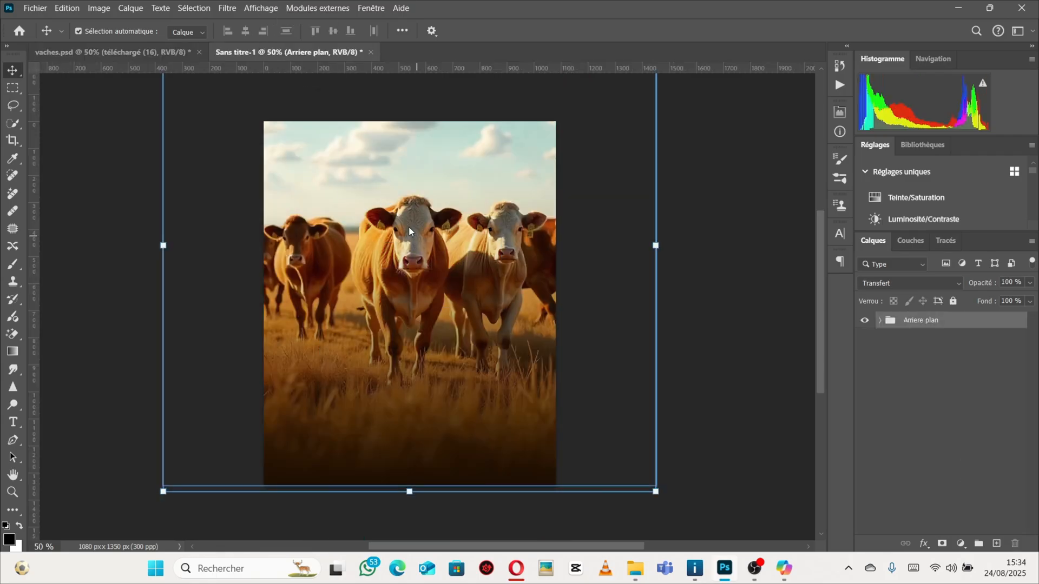
pyautogui.press('Return')
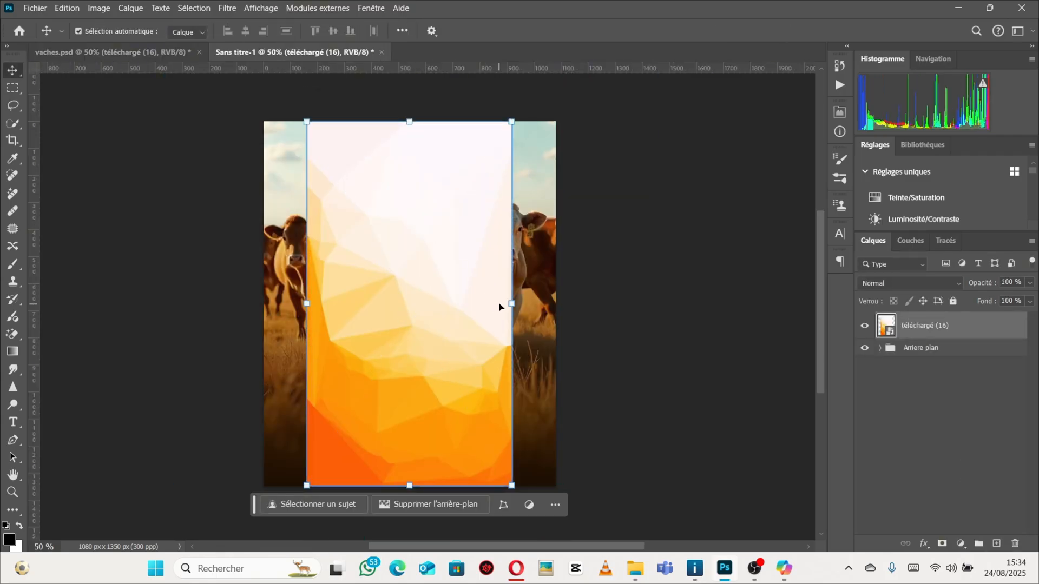
# Stretch the téléchargé (16) image horizontally so it covers the full poster width, and confirm the transform.
pyautogui.moveTo(512, 304); pyautogui.dragTo(561, 312)
pyautogui.moveTo(297, 311); pyautogui.dragTo(254, 305)
pyautogui.press('Return')
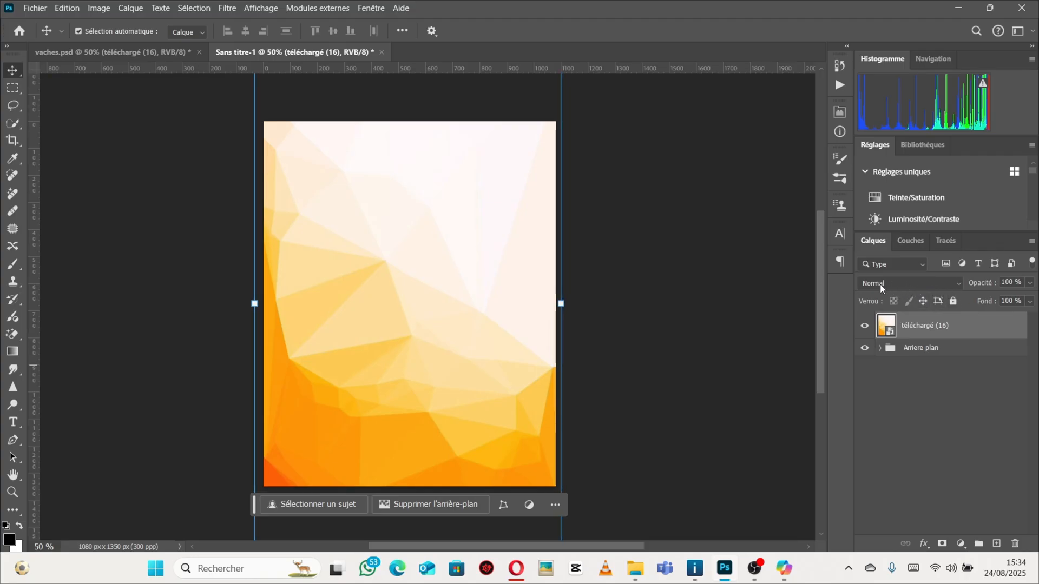
# Try the Couleur plus claire blend mode on the téléchargé (16) layer.
pyautogui.click(956, 282)
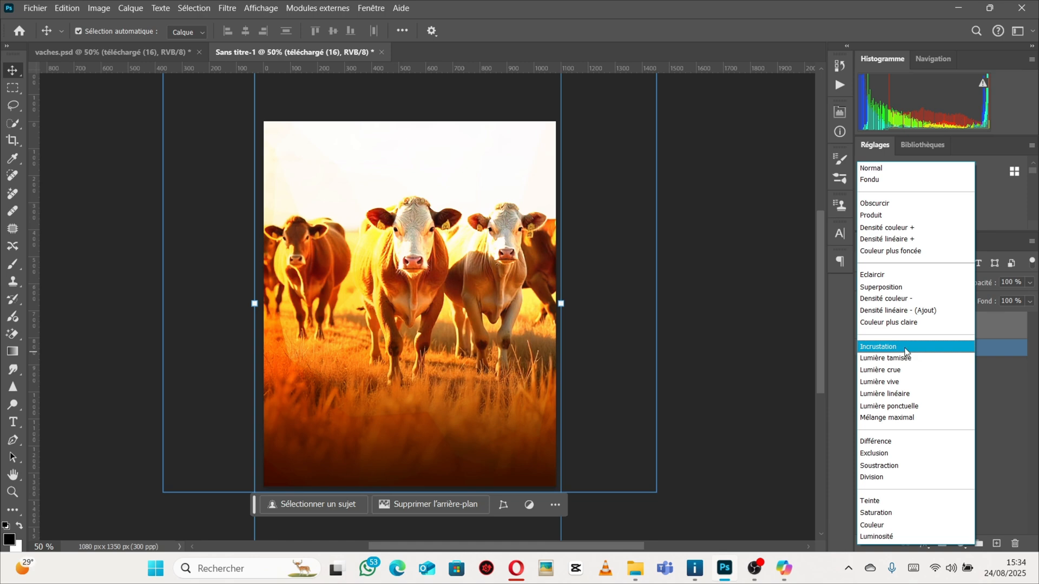
pyautogui.click(900, 324)
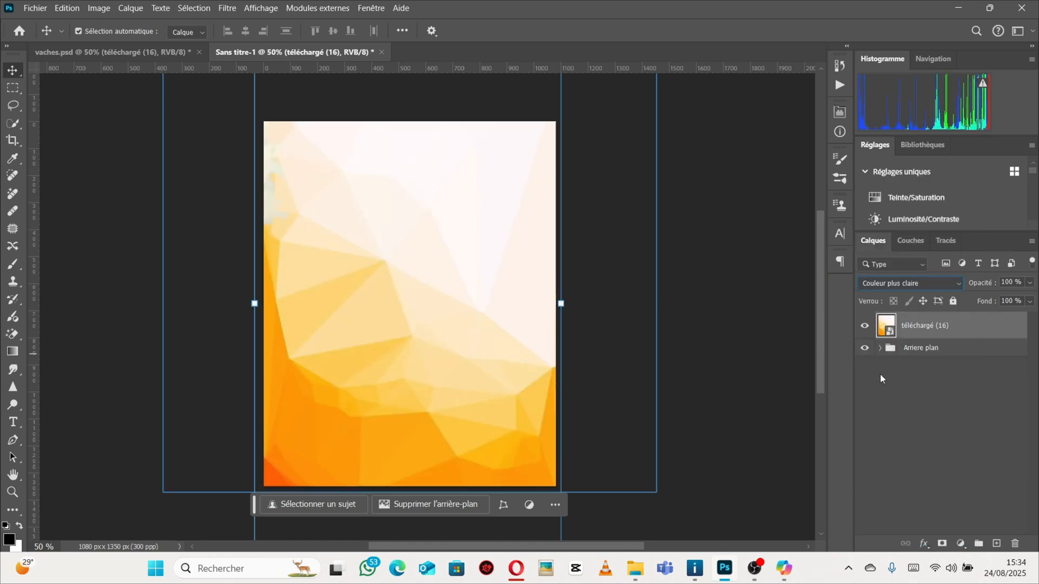
# Browse the Pinterest home feed and open a couple of flyer design pins for inspiration, then return to Photoshop.
pyautogui.click(517, 570)
pyautogui.scroll(-10, 622, 325)
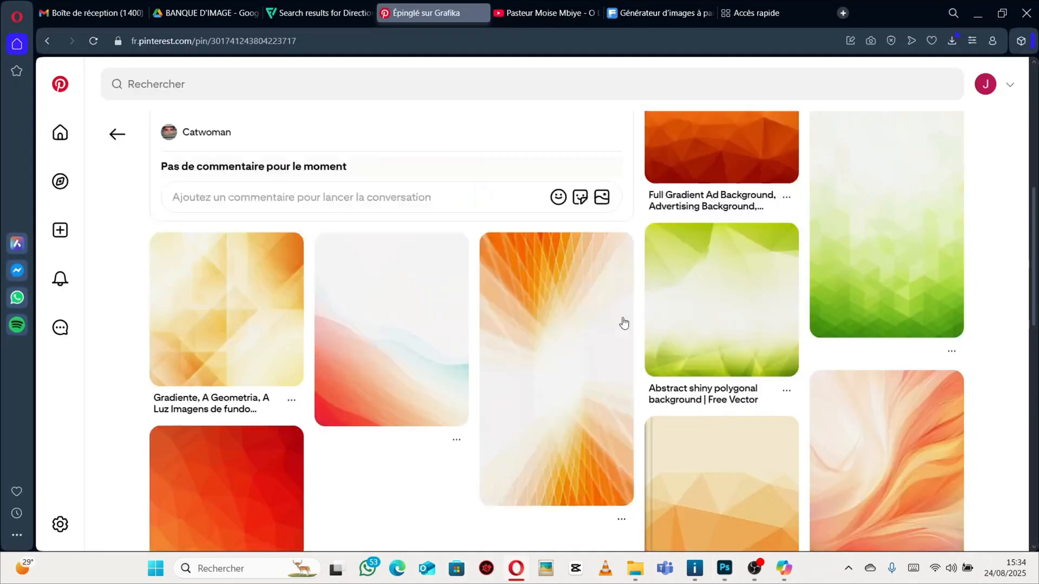
pyautogui.click(59, 84)
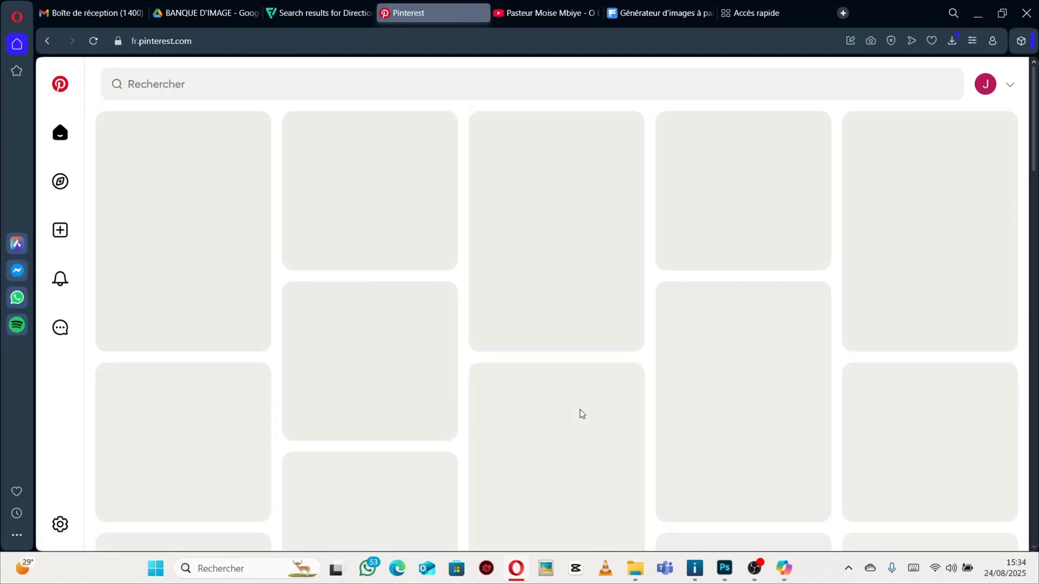
pyautogui.scroll(-6, 564, 343)
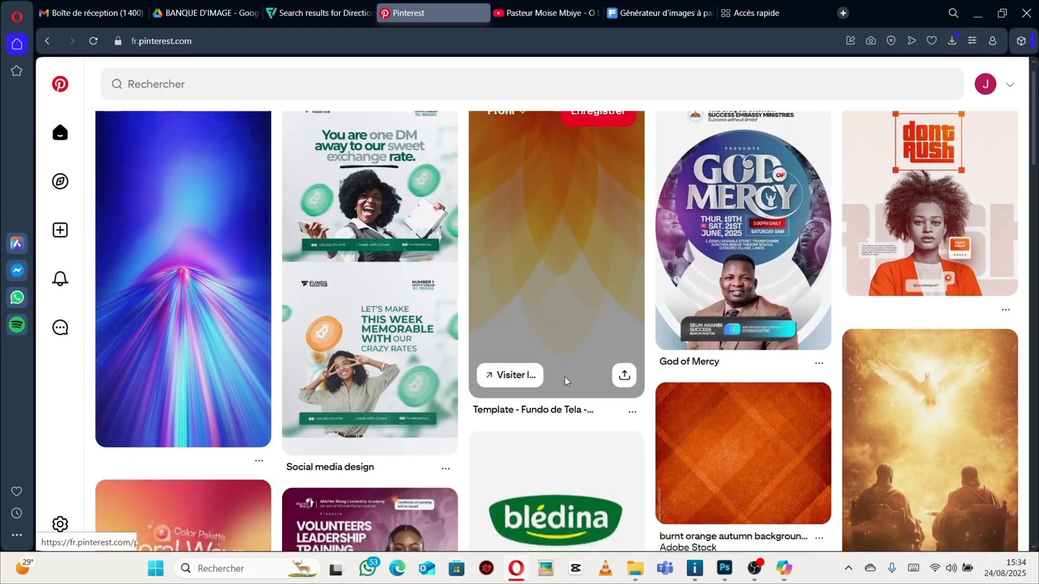
pyautogui.scroll(-10, 688, 319)
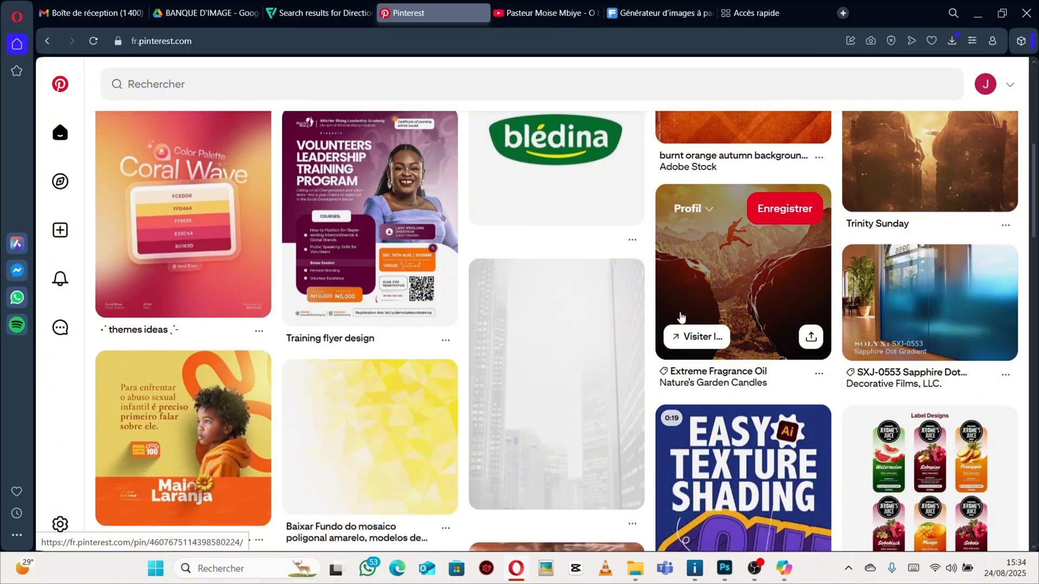
pyautogui.scroll(-15, 603, 271)
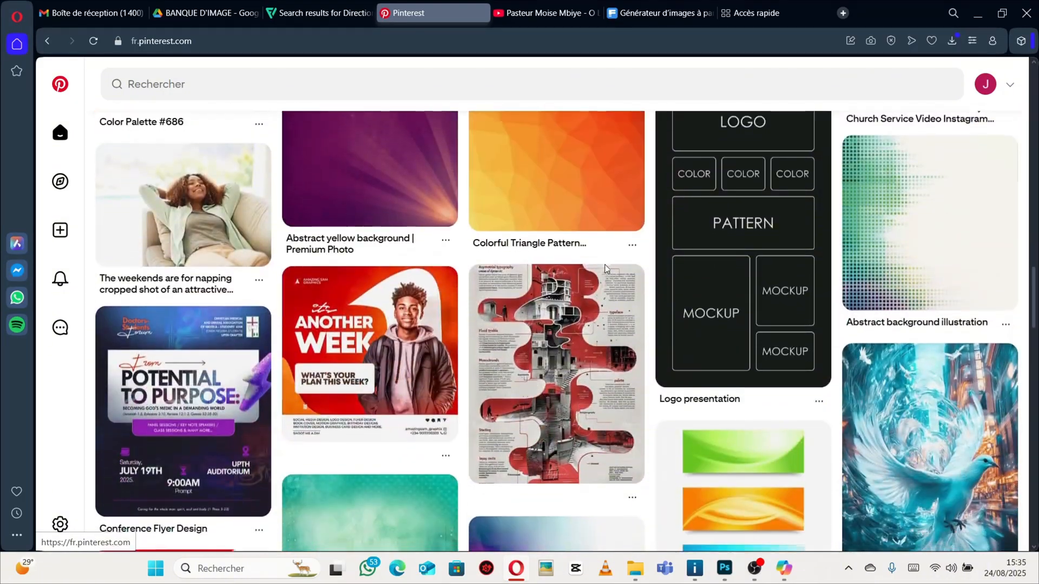
pyautogui.scroll(-1, 605, 269)
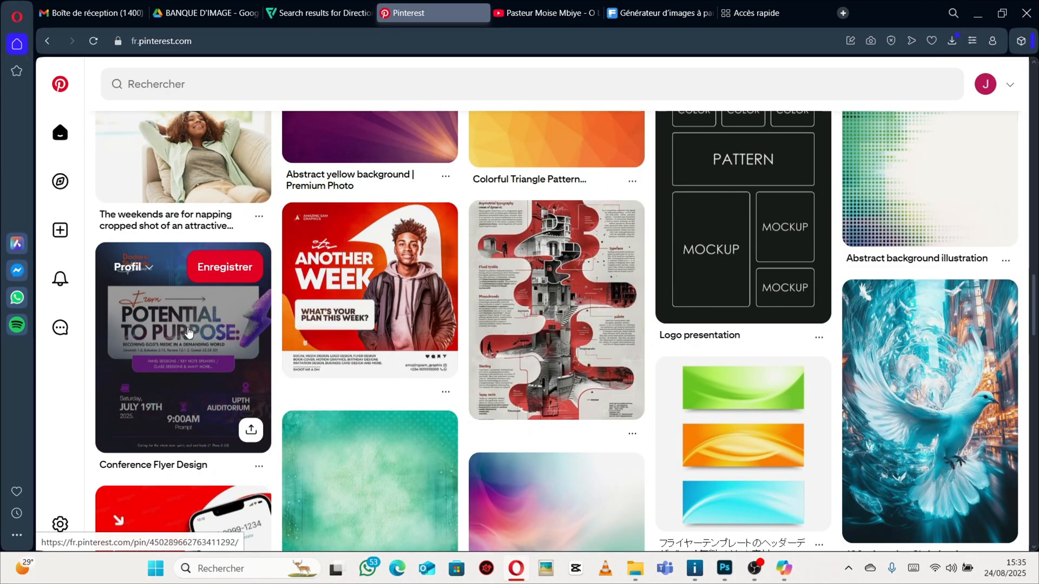
pyautogui.doubleClick(202, 345)
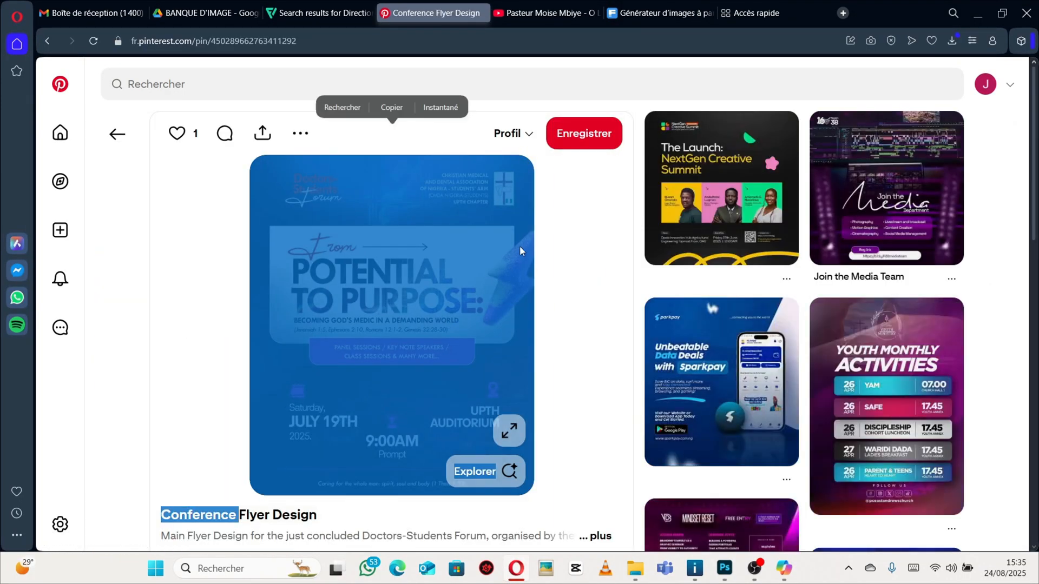
pyautogui.click(890, 416)
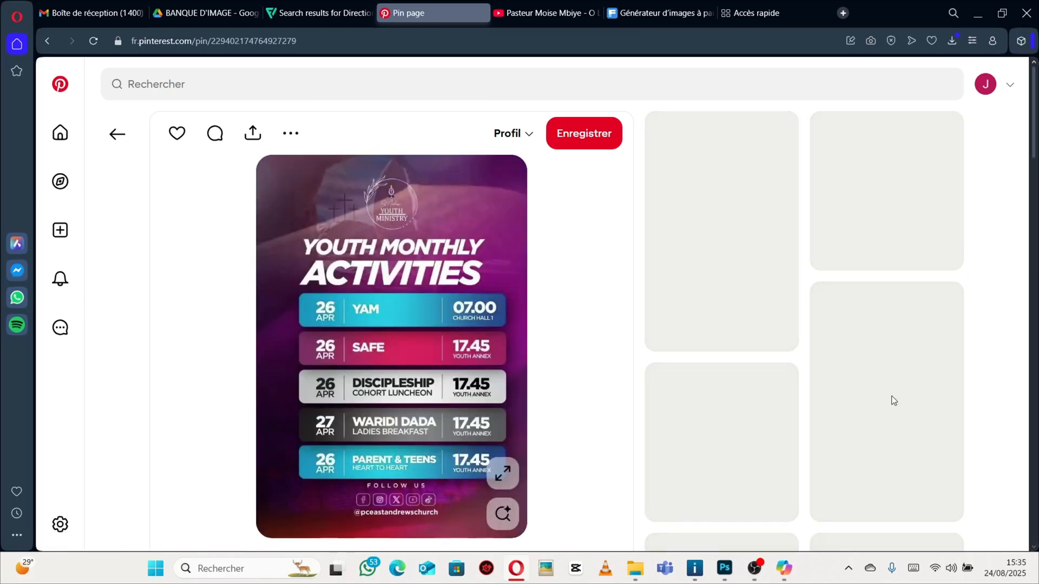
pyautogui.scroll(-3, 404, 258)
pyautogui.scroll(2, 404, 259)
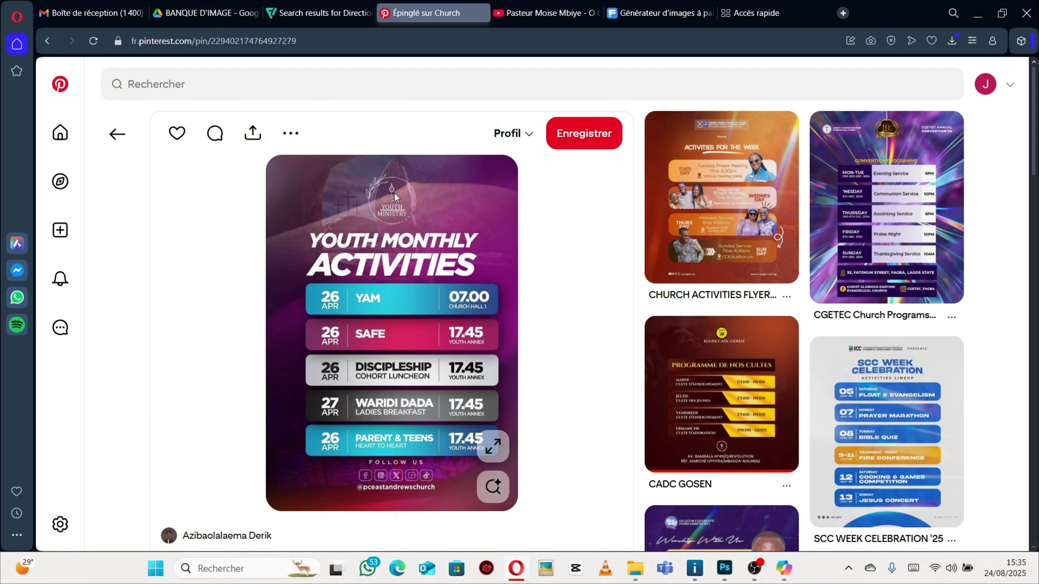
pyautogui.click(726, 569)
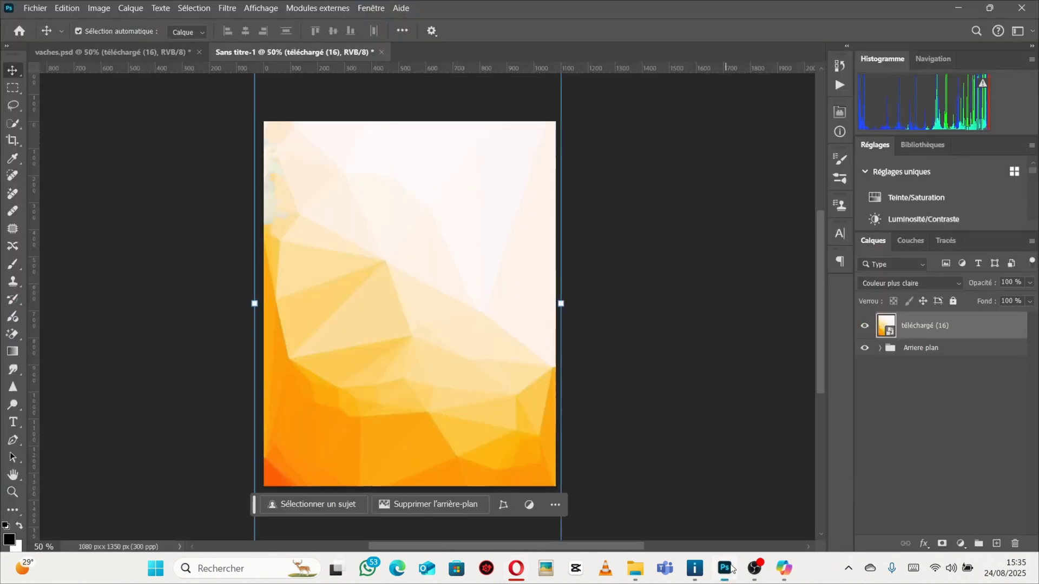
# Set the téléchargé (16) layer's blend mode to Lumière tamisée, checking the matching layer in vaches.psd for reference.
pyautogui.click(942, 283)
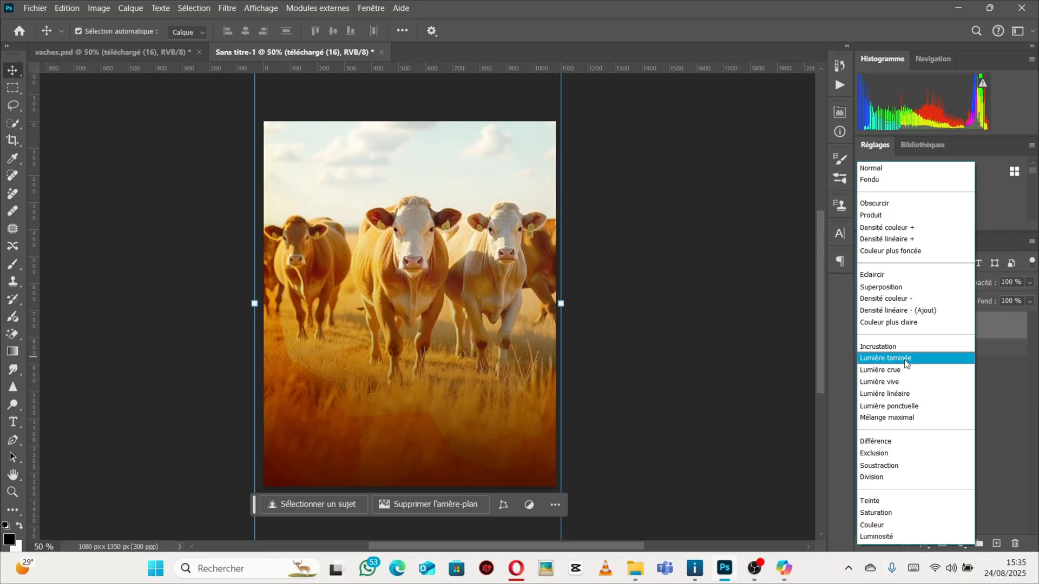
pyautogui.click(907, 359)
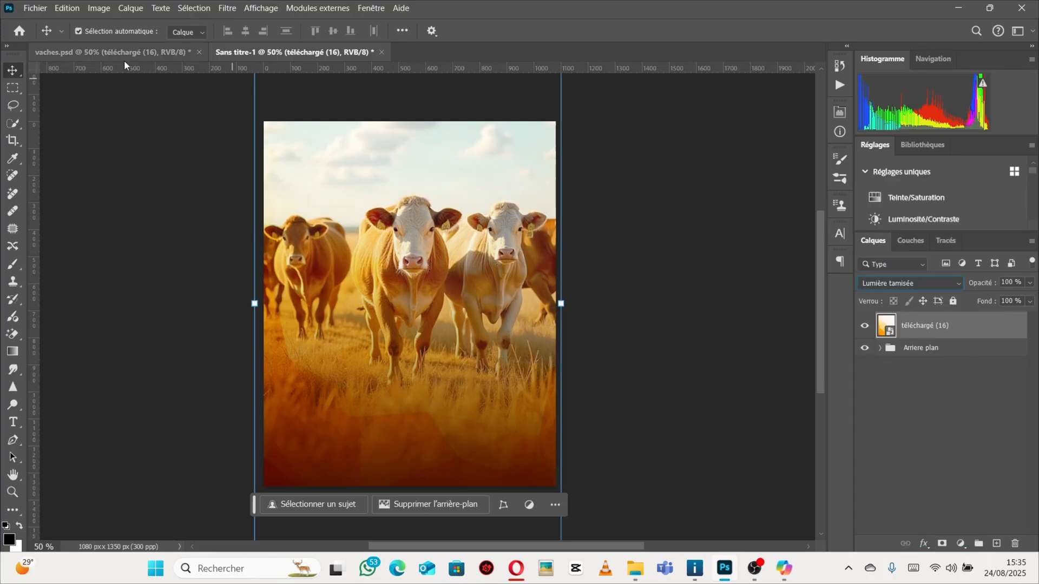
pyautogui.click(106, 56)
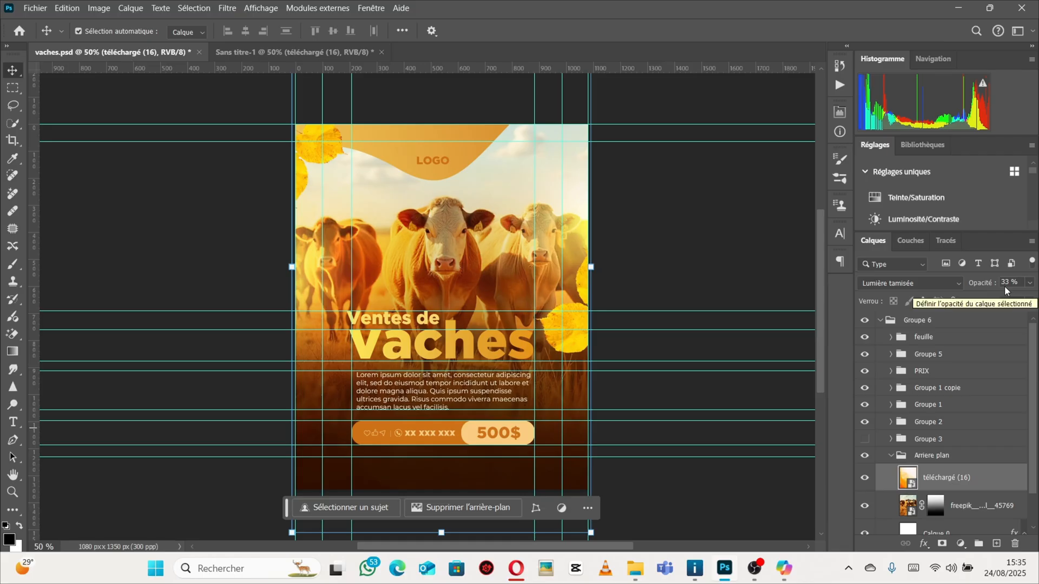
pyautogui.click(295, 52)
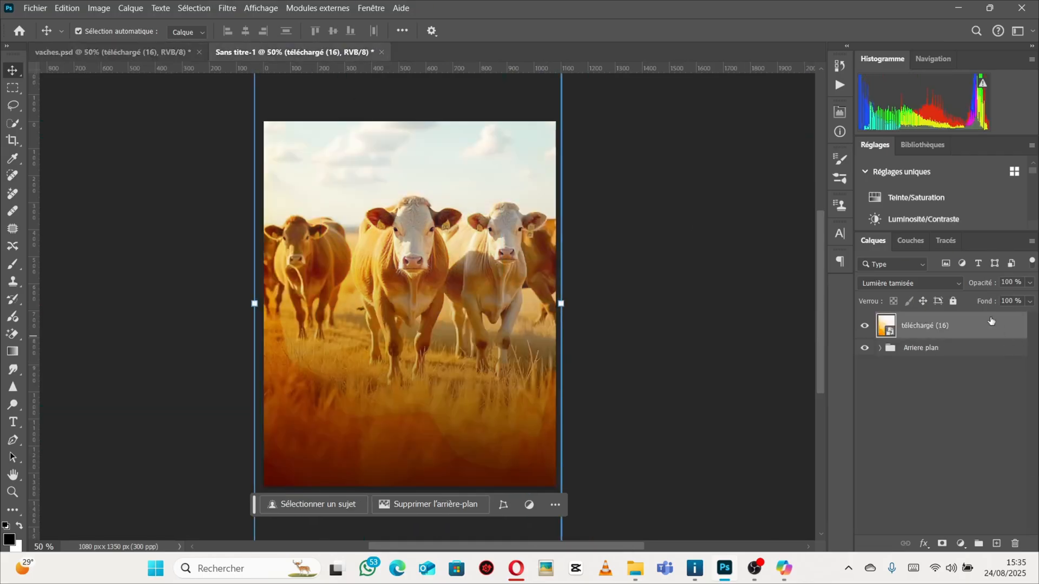
pyautogui.click(889, 284)
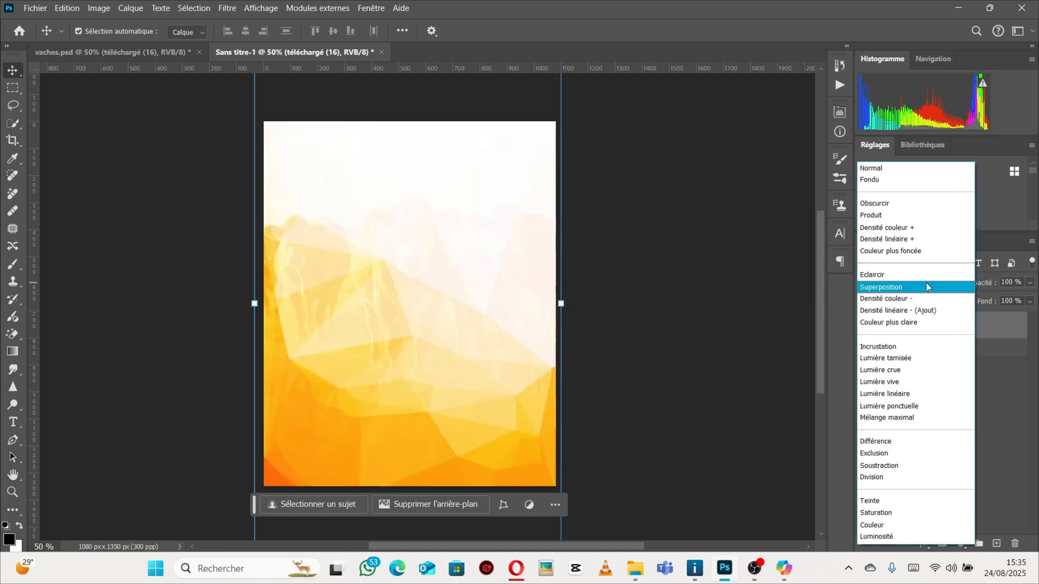
pyautogui.click(910, 360)
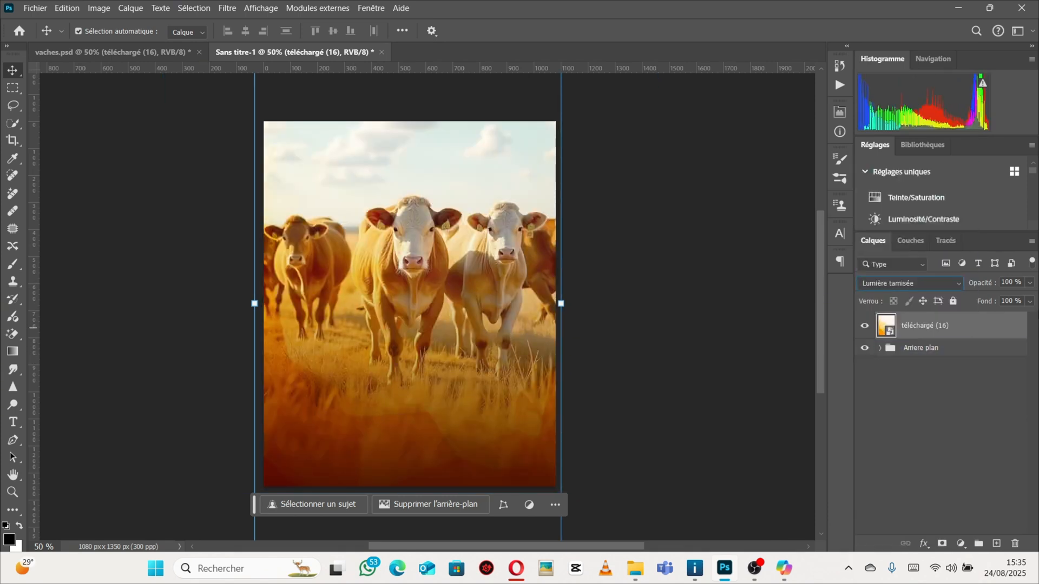
# Set the téléchargé (16) layer's opacity to 33%.
pyautogui.click(1028, 283)
pyautogui.moveTo(1021, 299); pyautogui.dragTo(986, 301)
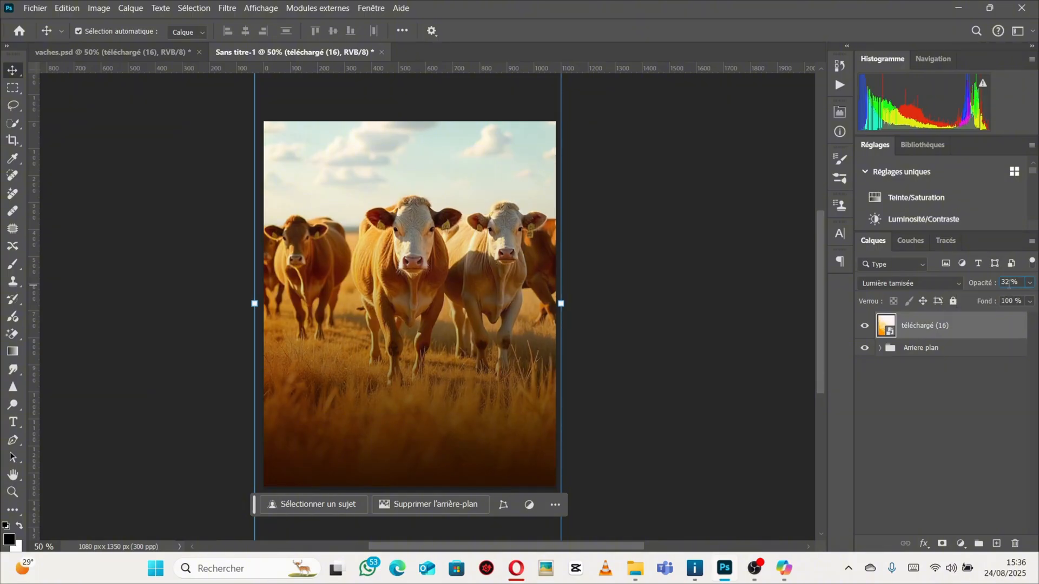
pyautogui.click(1009, 283)
pyautogui.write('35')
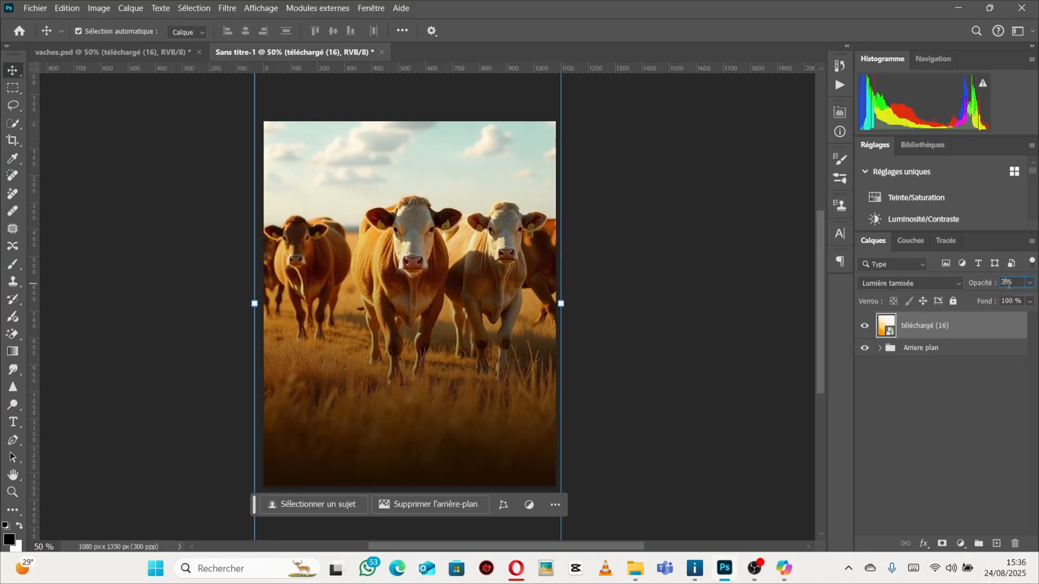
pyautogui.write('3')
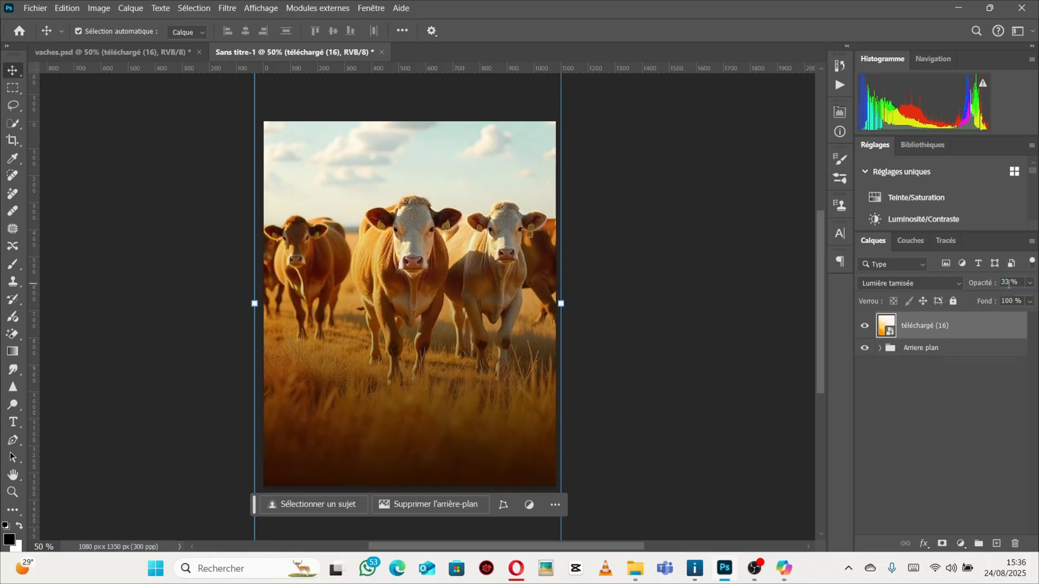
pyautogui.click(910, 393)
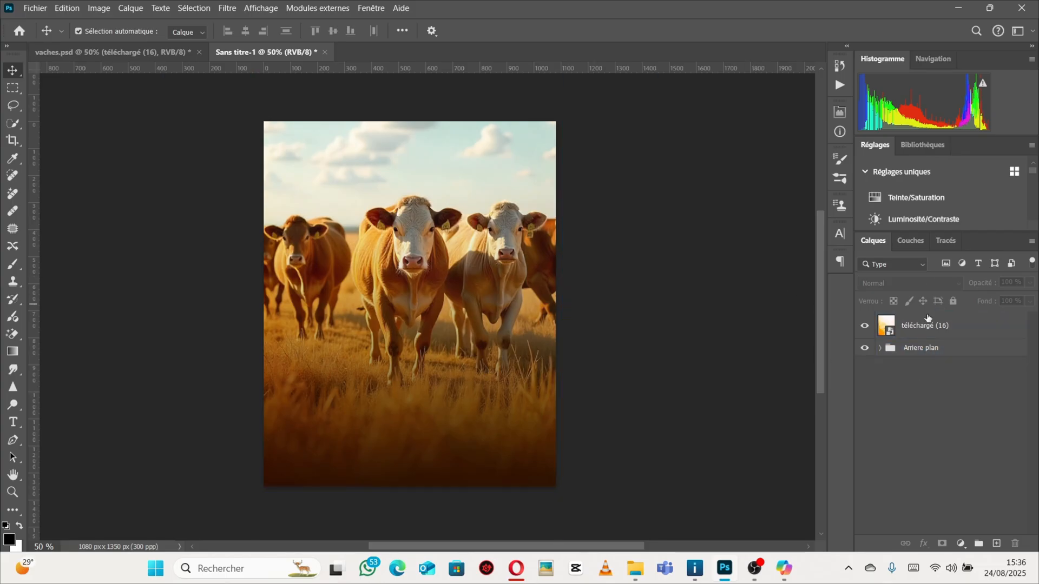
pyautogui.click(952, 327)
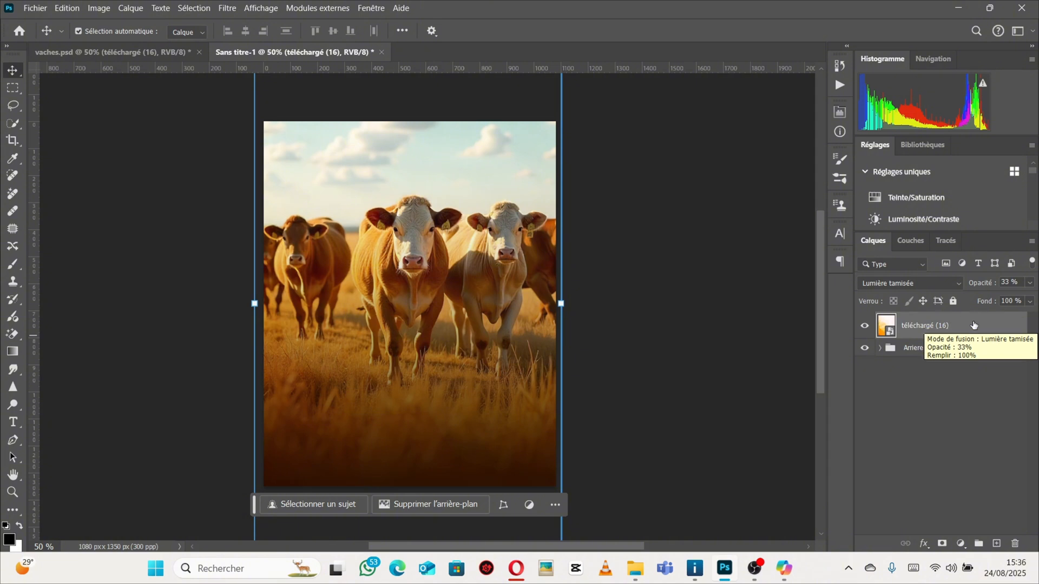
# Move the téléchargé (16) layer inside the Arriere plan group, above the freepik cow layer.
pyautogui.moveTo(962, 326); pyautogui.dragTo(979, 344)
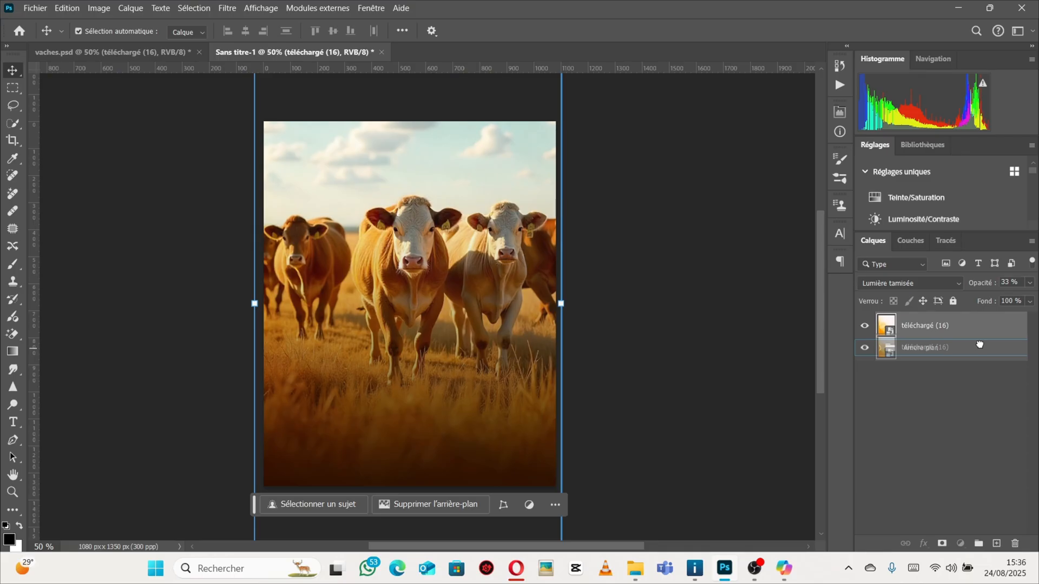
pyautogui.moveTo(980, 344); pyautogui.dragTo(979, 344)
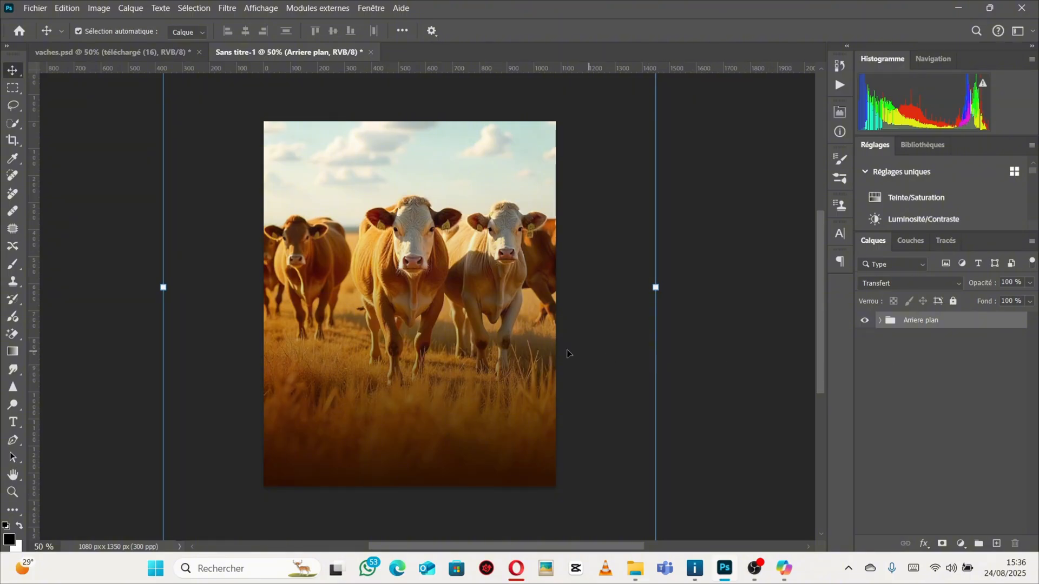
pyautogui.click(880, 321)
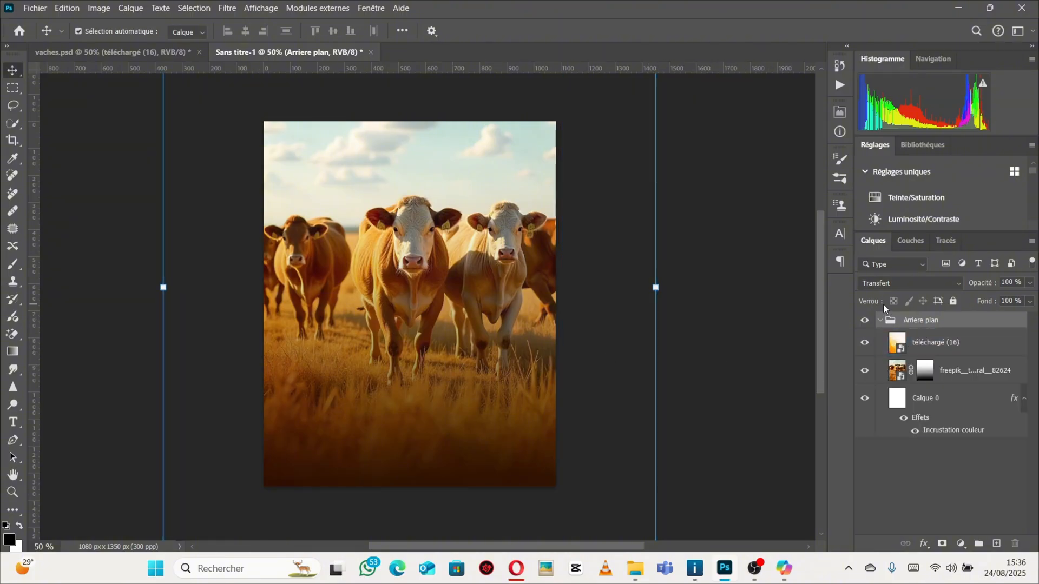
pyautogui.click(880, 321)
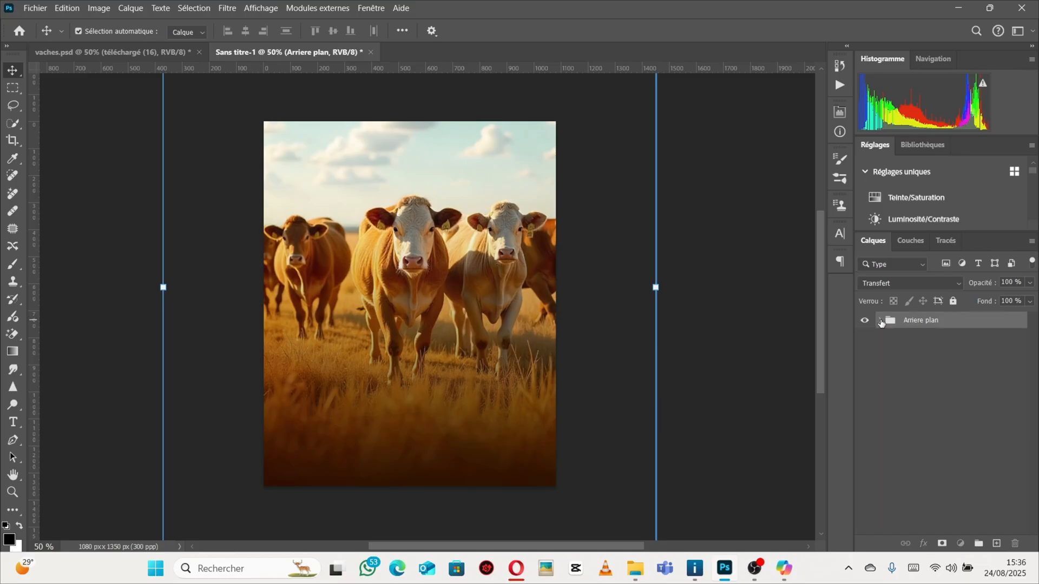
pyautogui.click(880, 321)
pyautogui.click(926, 346)
pyautogui.click(967, 346)
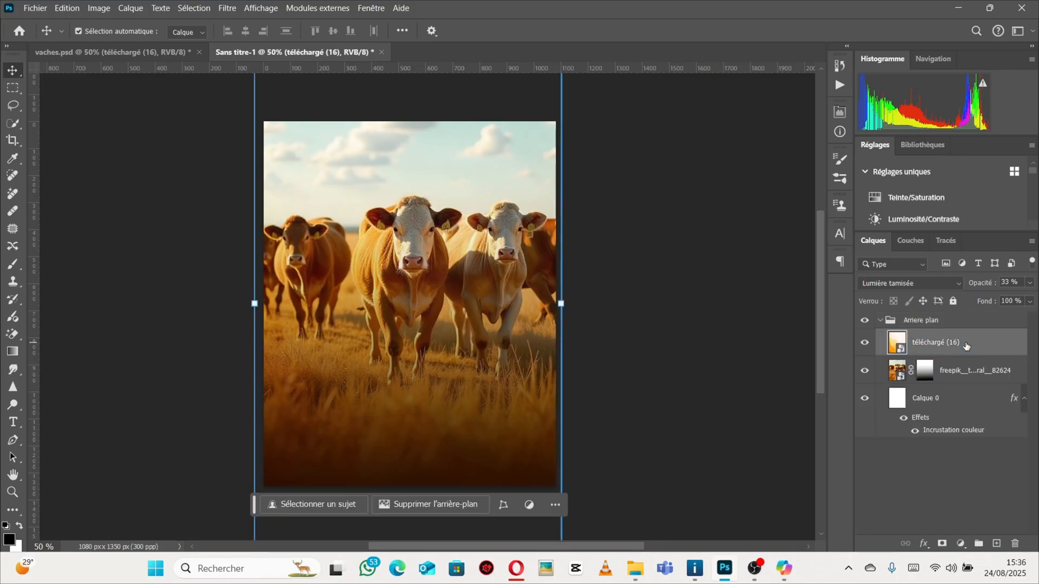
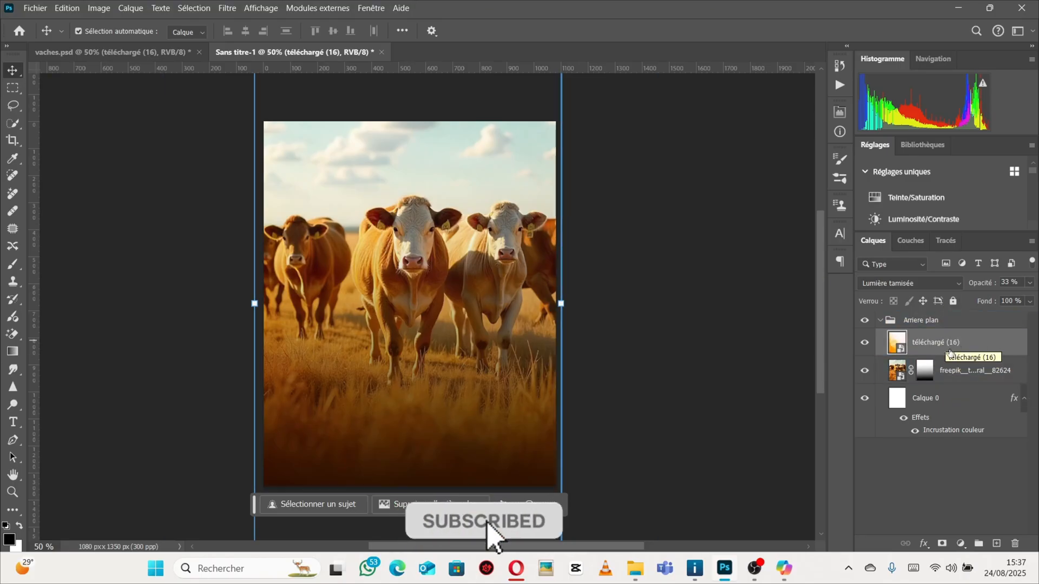
# Collapse the Arriere plan group and add a new empty layer above it for painting with the Brush tool.
pyautogui.click(899, 320)
pyautogui.click(880, 320)
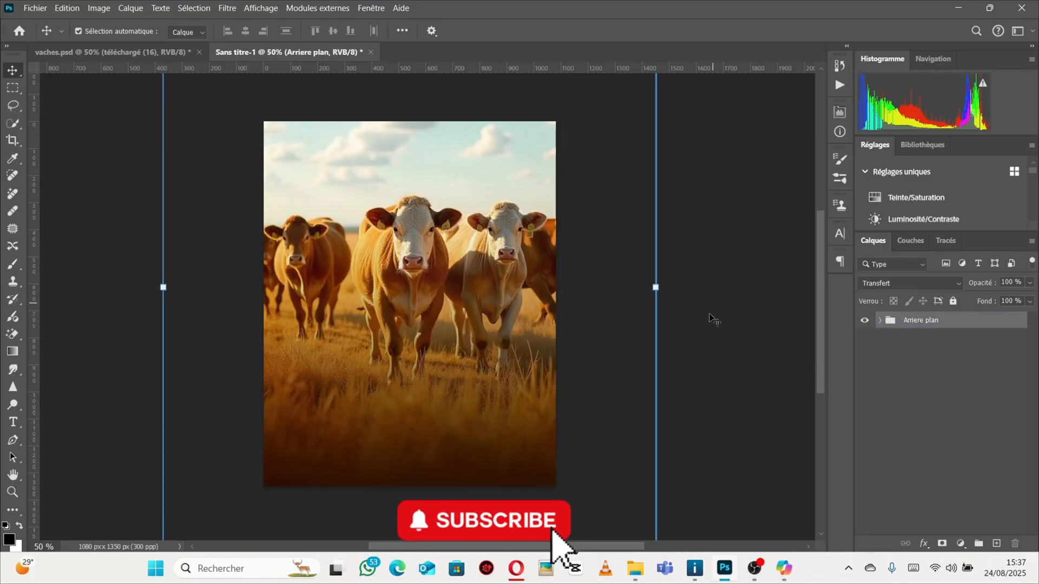
pyautogui.click(55, 52)
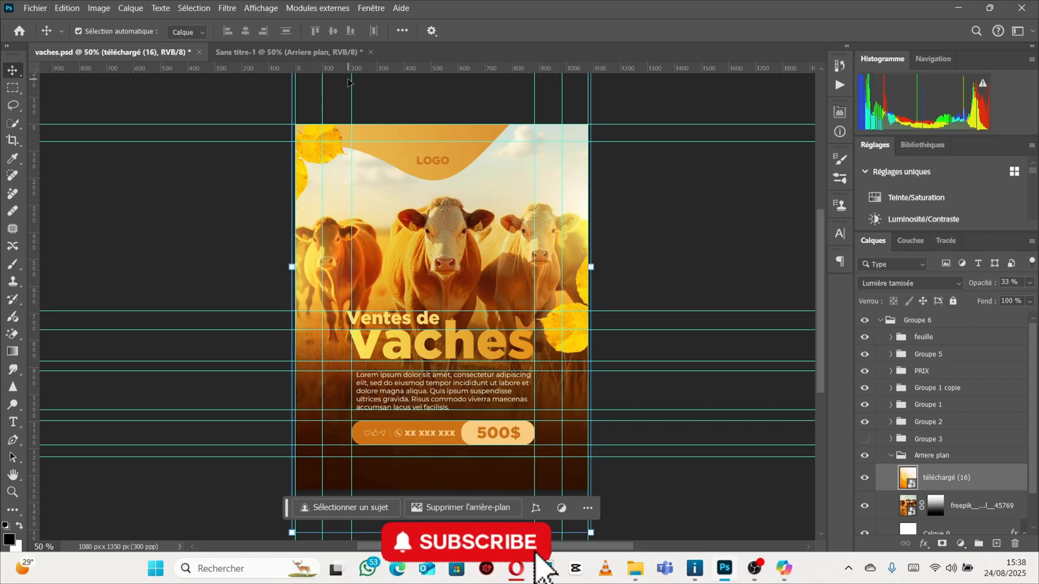
pyautogui.click(311, 52)
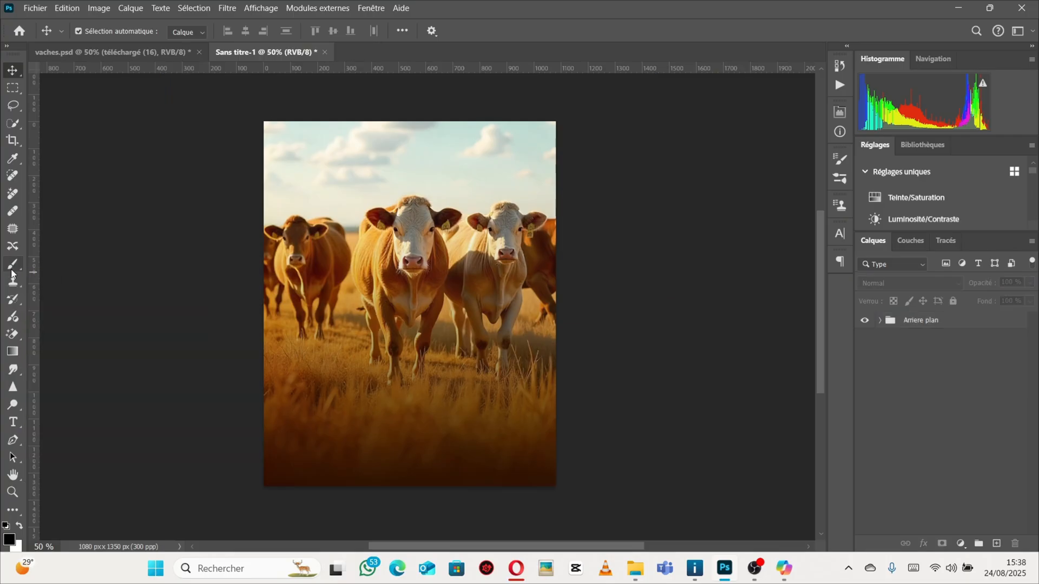
pyautogui.click(12, 271)
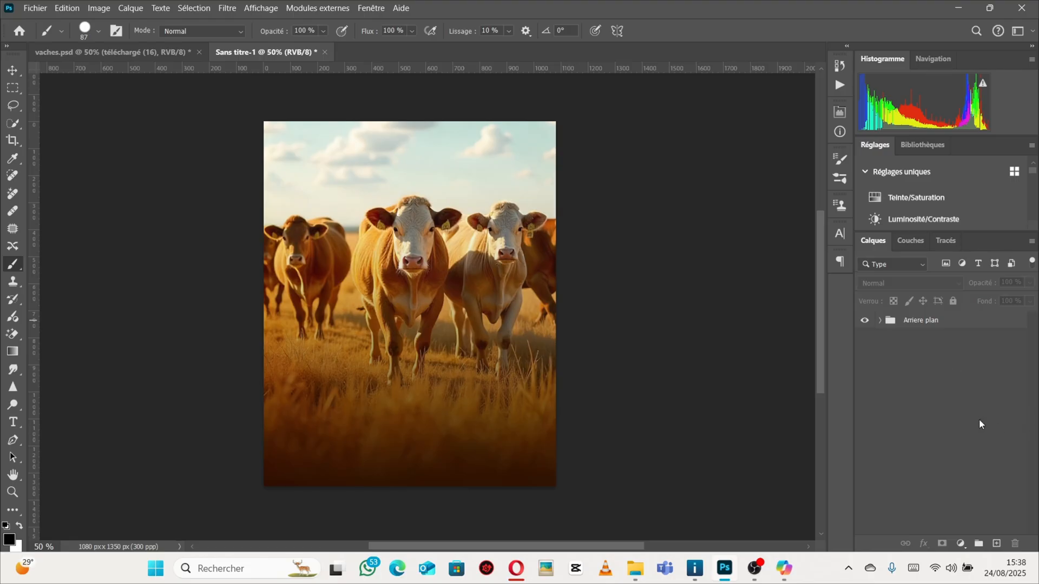
pyautogui.click(998, 545)
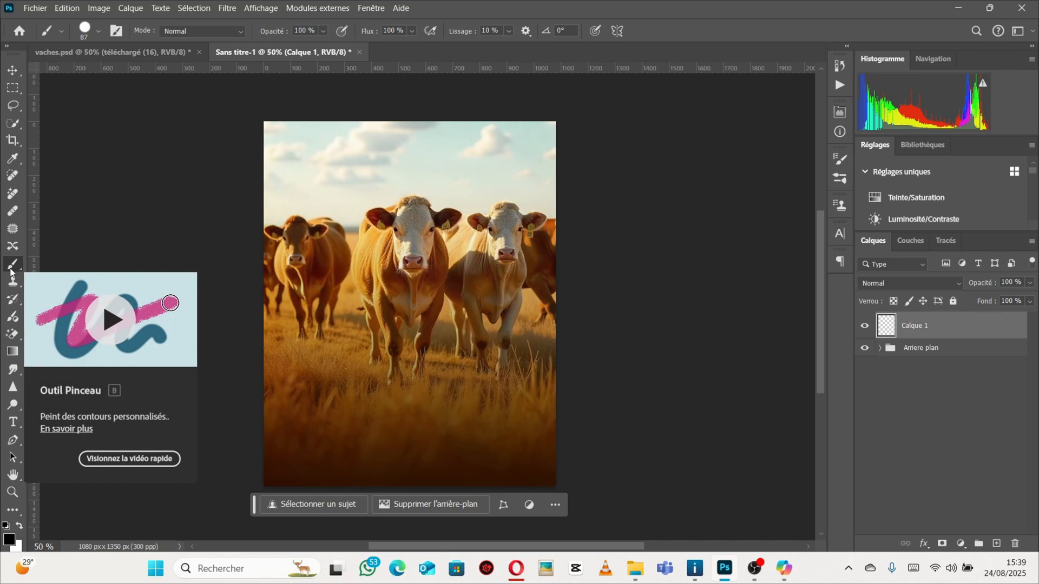
# Choose a soft round brush with 0% hardness and set its size to about 411 px.
pyautogui.click(117, 32)
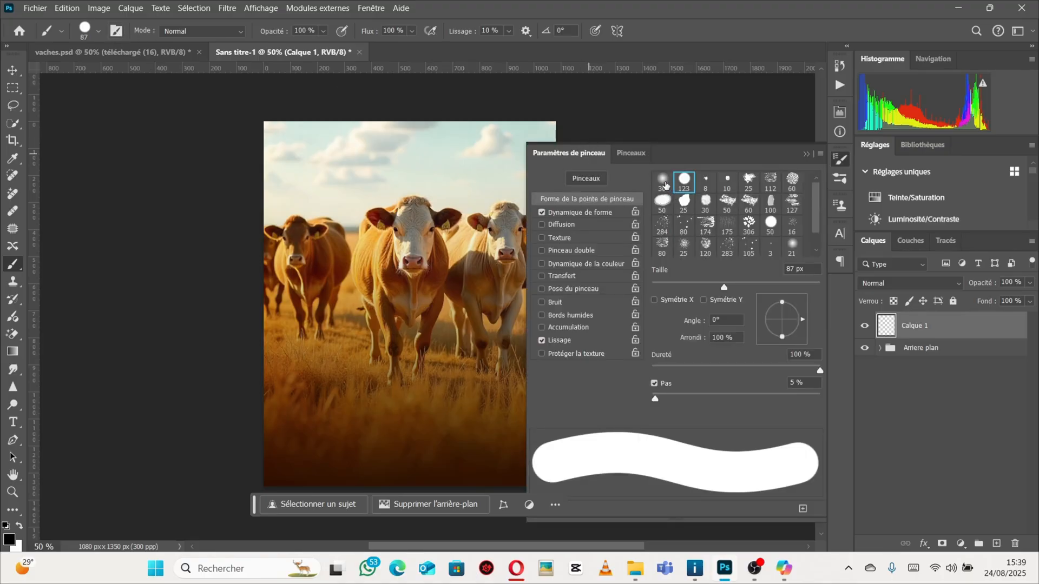
pyautogui.click(664, 182)
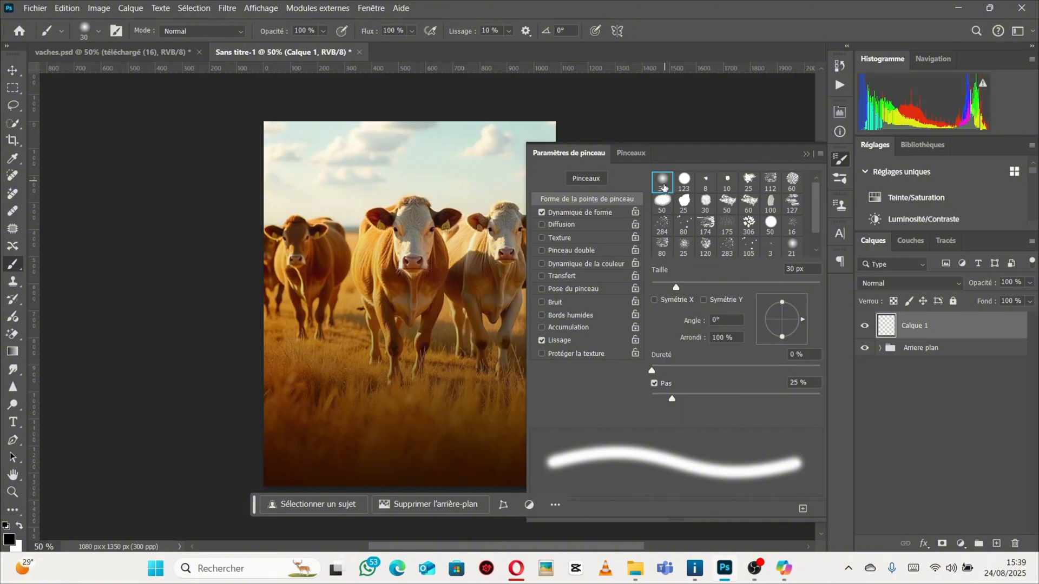
pyautogui.moveTo(676, 289); pyautogui.dragTo(746, 294)
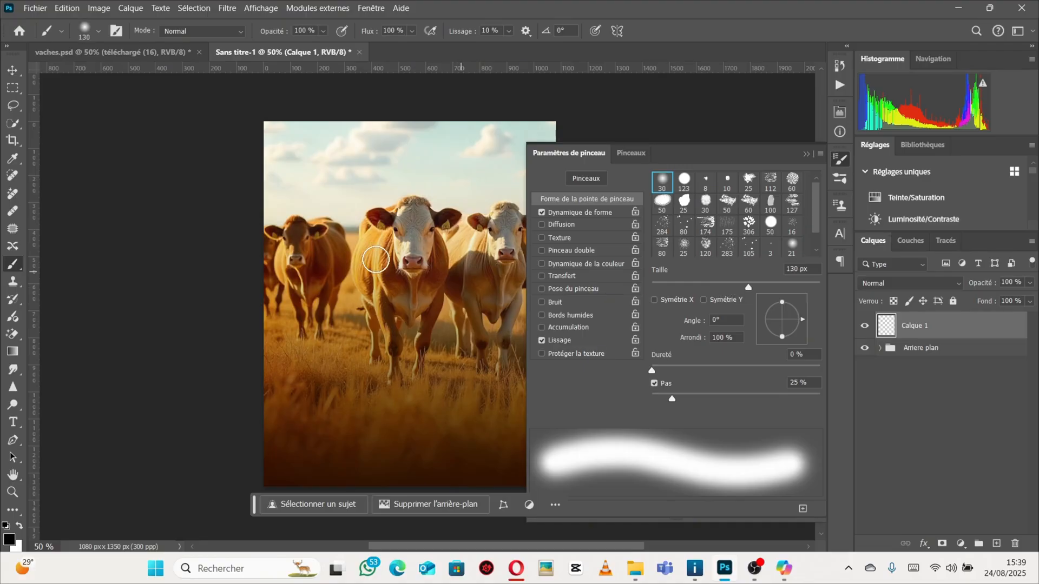
pyautogui.moveTo(749, 289); pyautogui.dragTo(787, 295)
pyautogui.moveTo(808, 291); pyautogui.dragTo(796, 289)
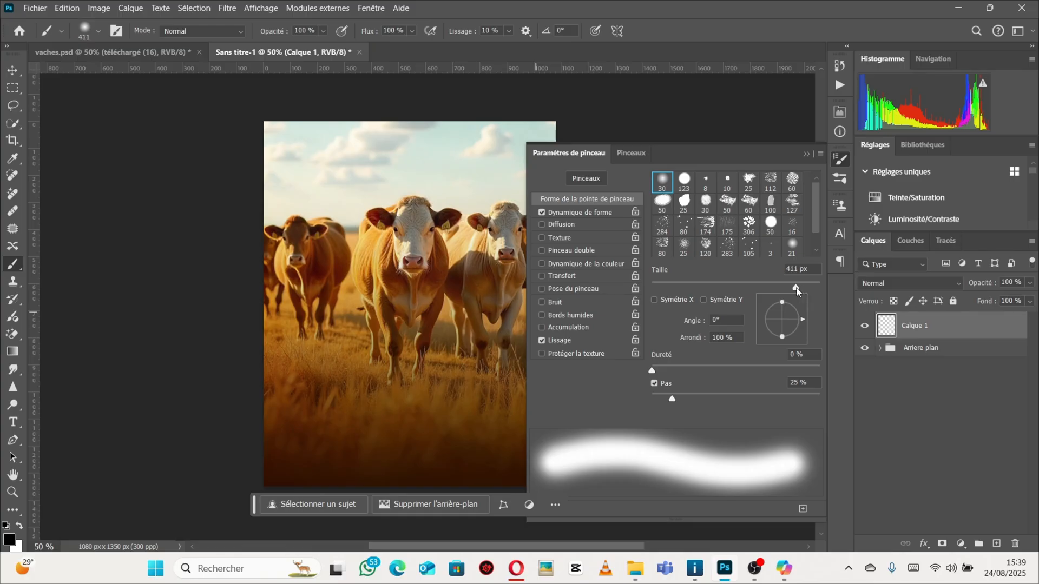
pyautogui.click(805, 154)
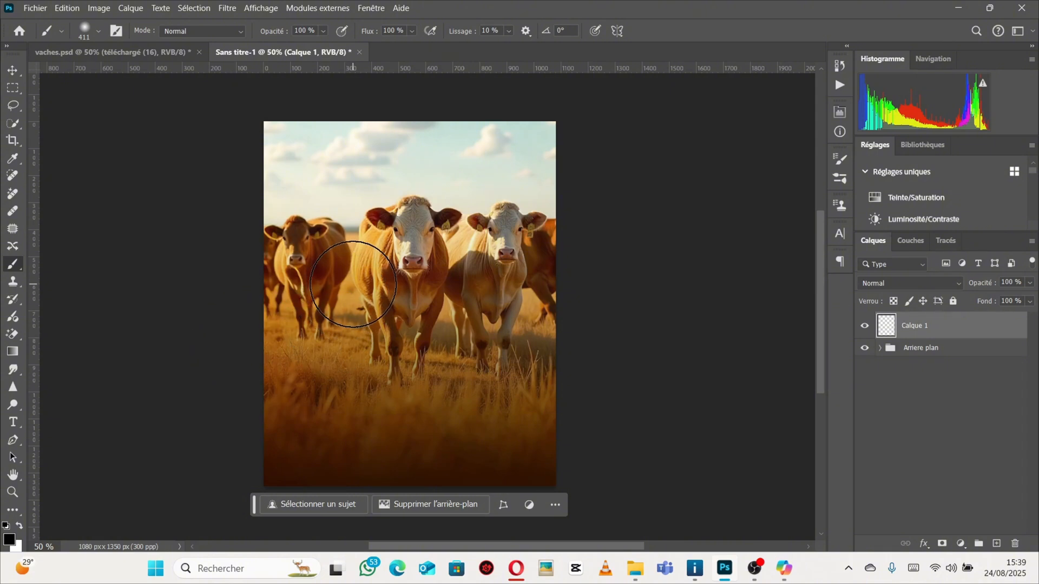
pyautogui.click(355, 283)
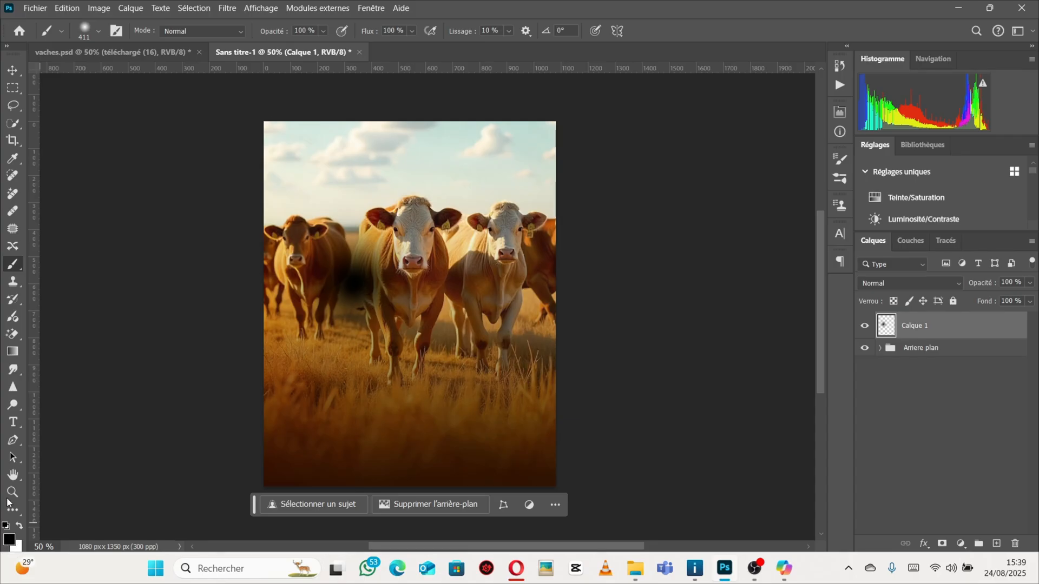
pyautogui.click(111, 52)
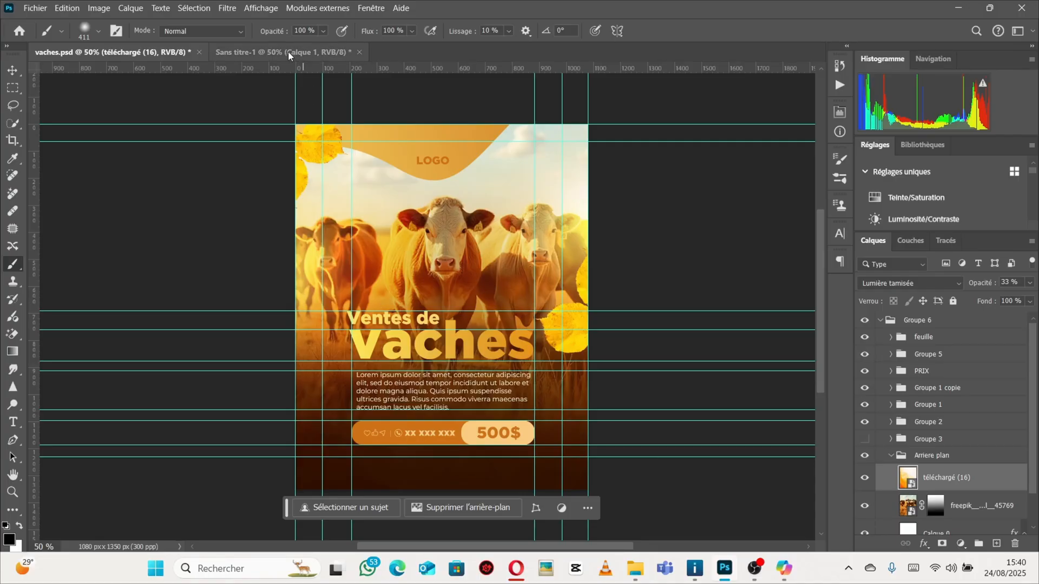
pyautogui.click(271, 56)
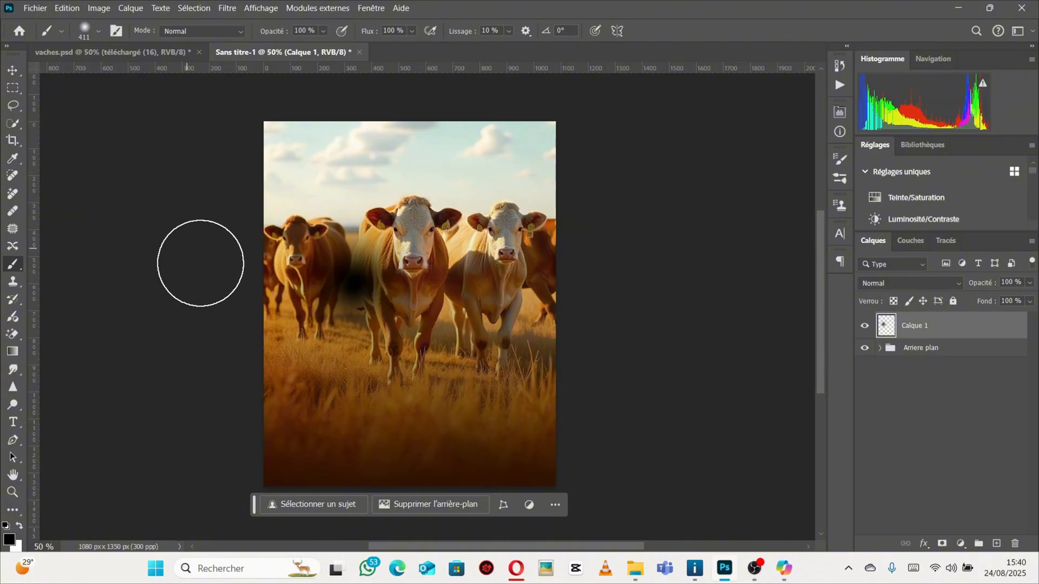
pyautogui.hotkey('ctrl', 'z')
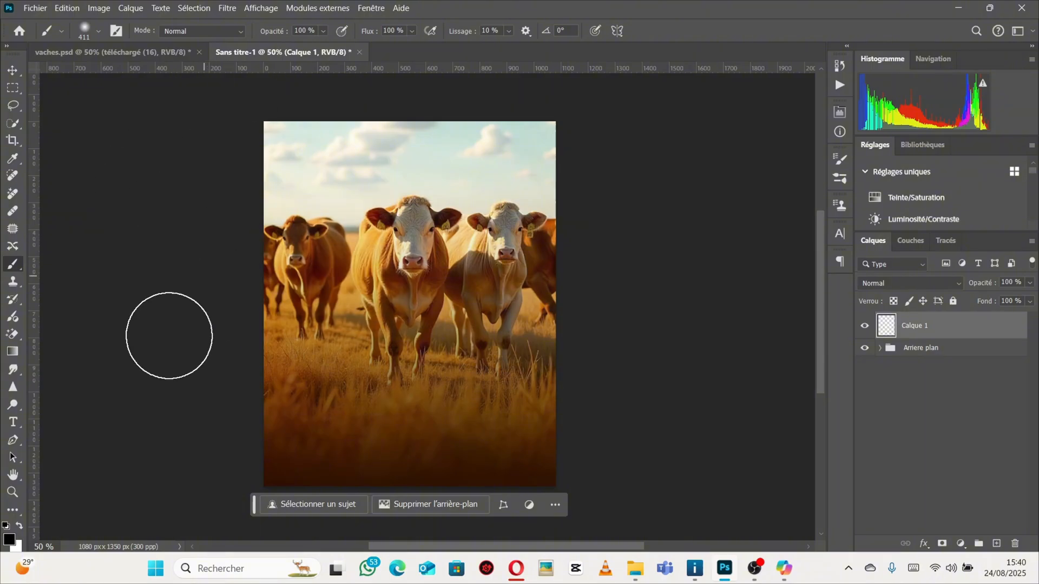
# Sample the cow's light coat colour ecc562 as foreground and paint a single soft dab over the left cows.
pyautogui.click(9, 539)
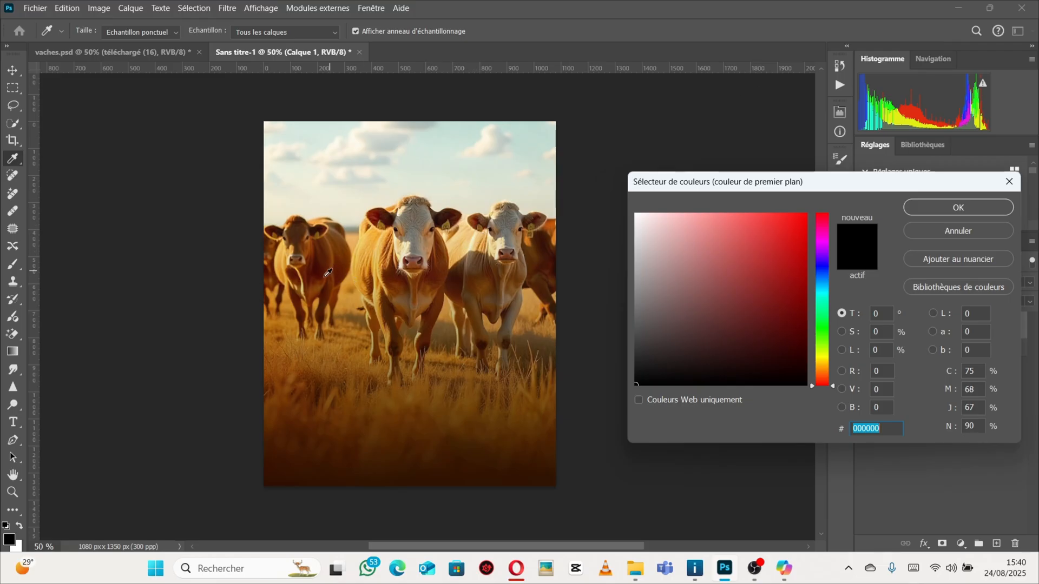
pyautogui.click(363, 244)
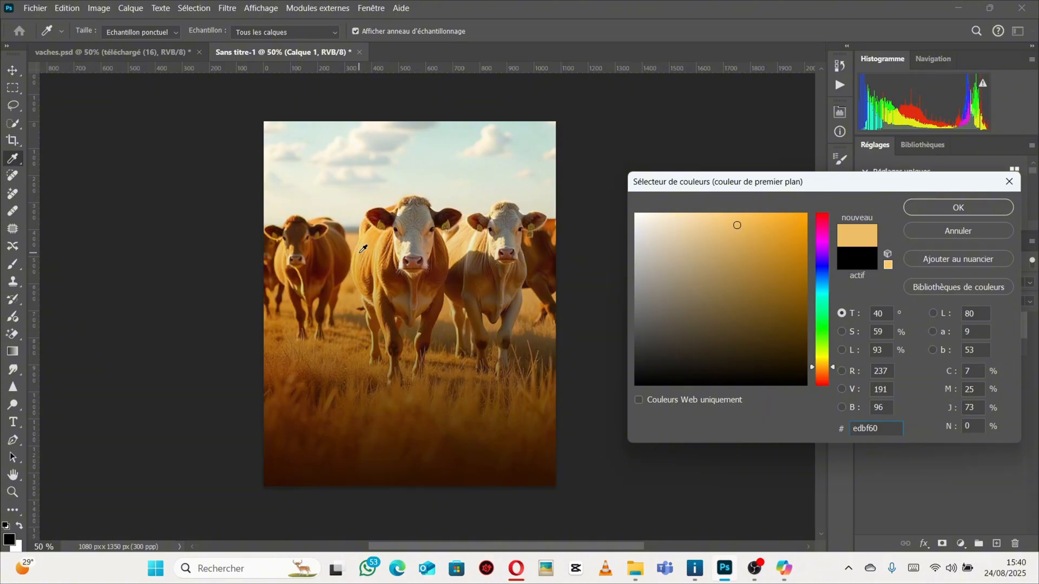
pyautogui.click(363, 247)
pyautogui.click(968, 209)
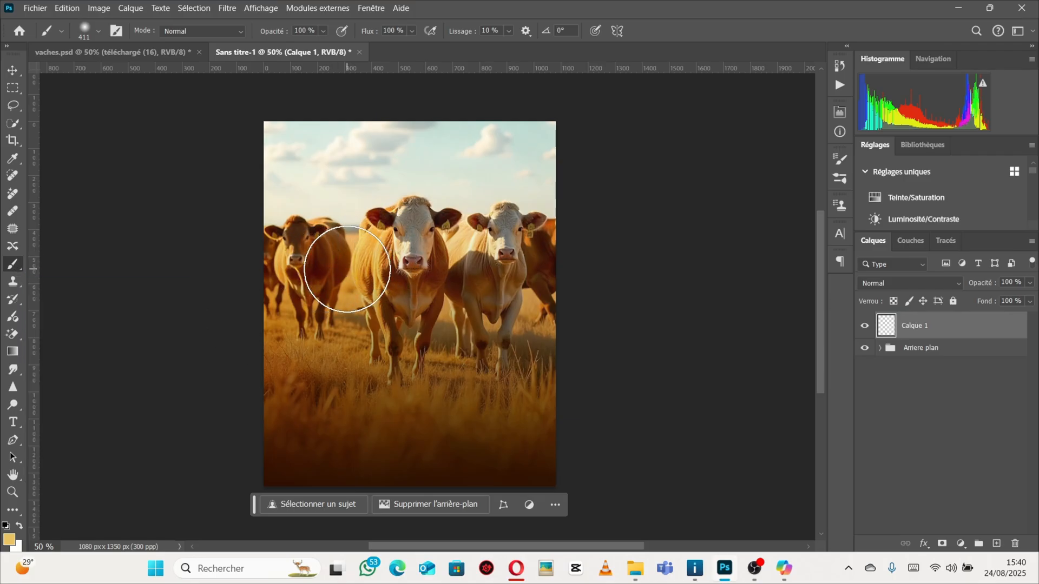
pyautogui.click(347, 269)
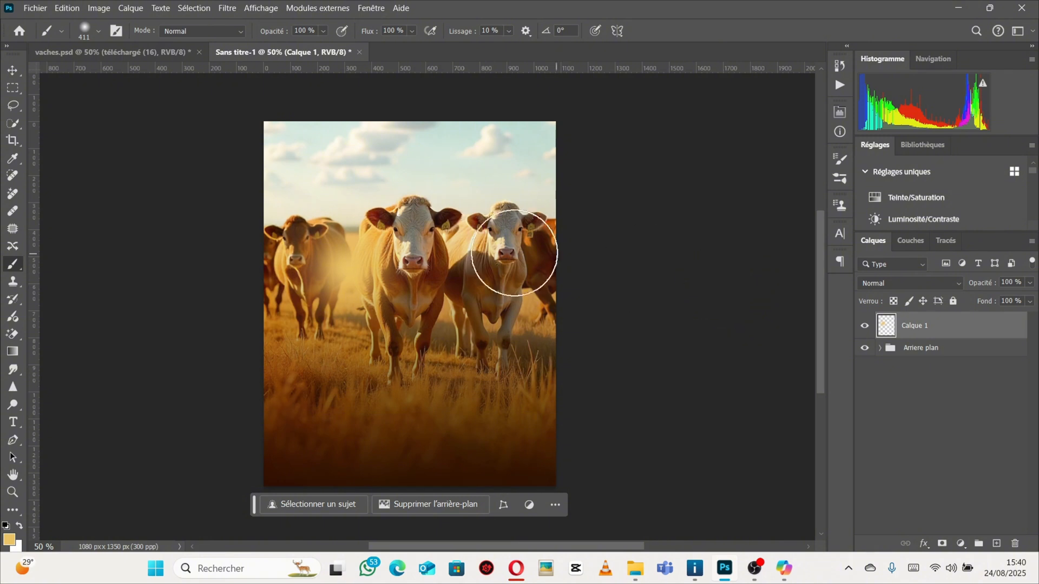
# Scale the painted glow to about 181% and move it over the upper-left corner of the canvas.
pyautogui.click(14, 71)
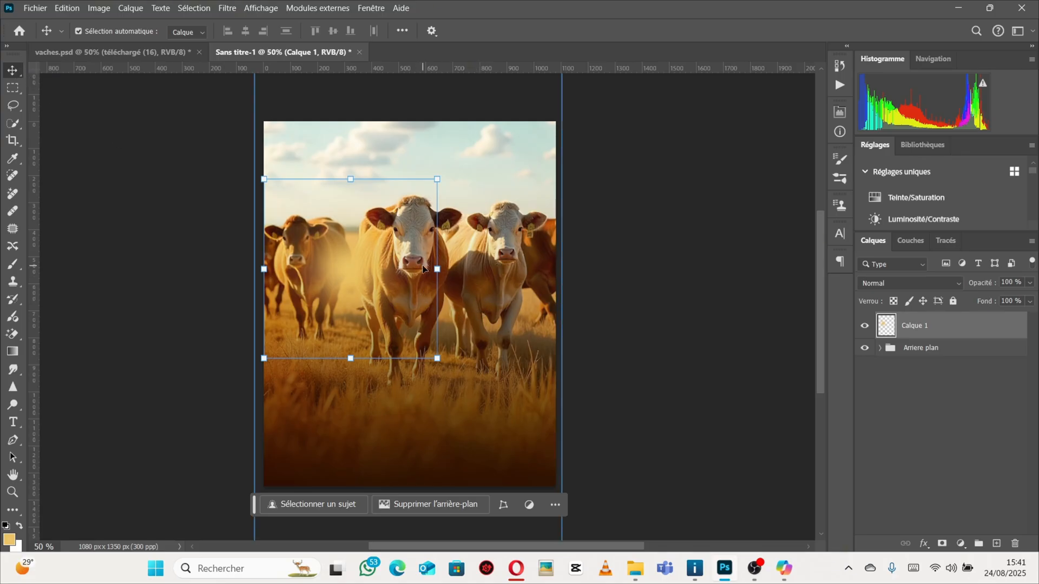
pyautogui.moveTo(437, 269); pyautogui.dragTo(544, 269)
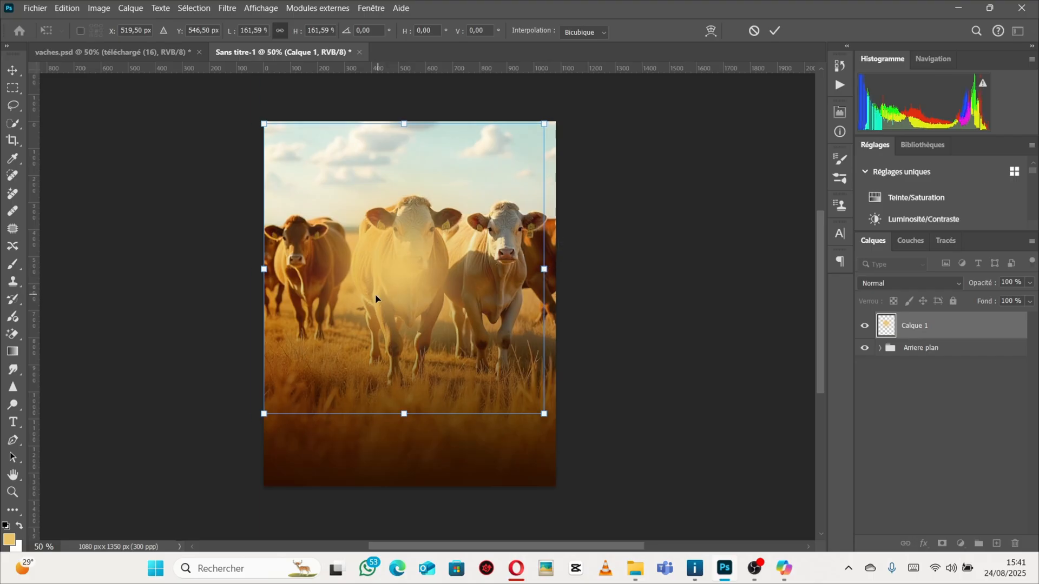
pyautogui.moveTo(376, 298); pyautogui.dragTo(257, 296)
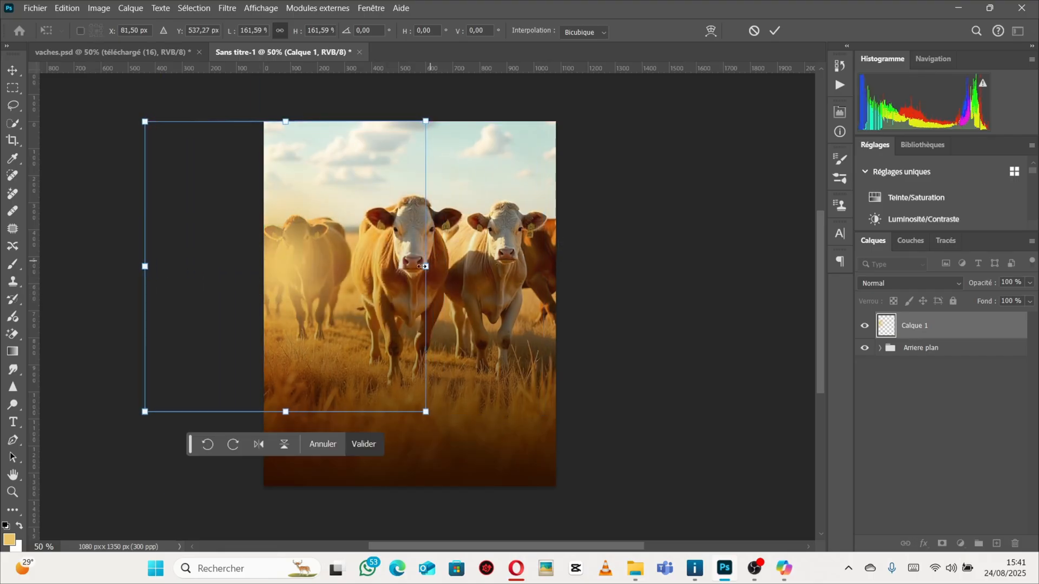
pyautogui.moveTo(294, 265)
pyautogui.mouseDown()
pyautogui.moveTo(361, 265)
pyautogui.moveTo(302, 266)
pyautogui.mouseUp()
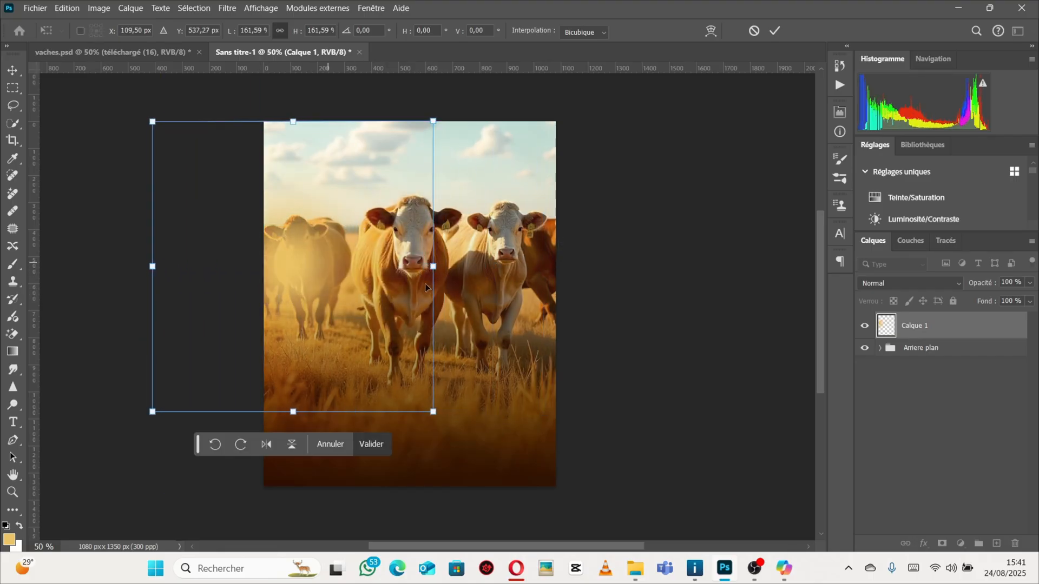
pyautogui.moveTo(433, 266); pyautogui.dragTo(467, 234)
pyautogui.moveTo(345, 255); pyautogui.dragTo(323, 257)
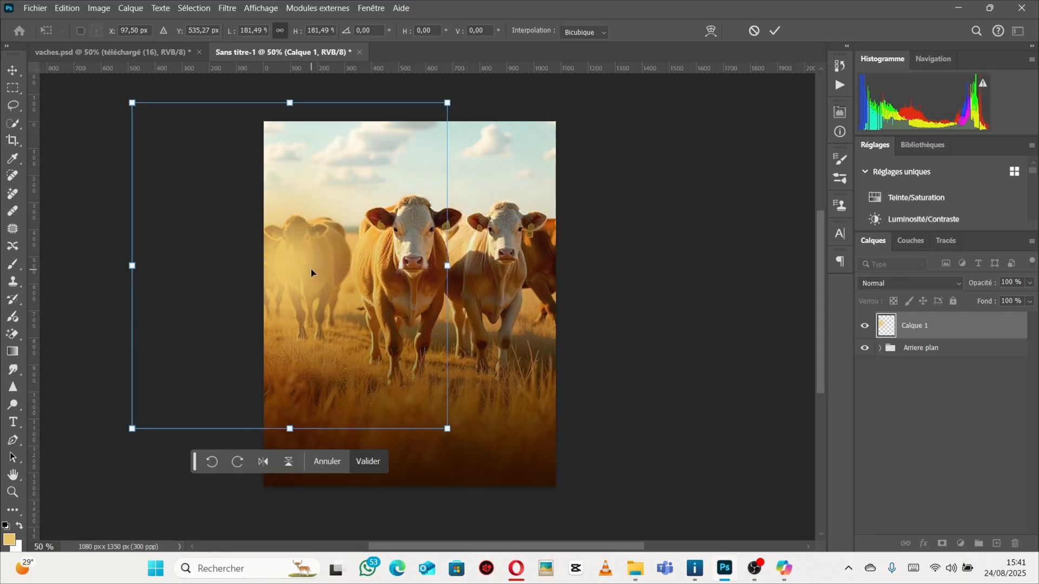
pyautogui.press('Return')
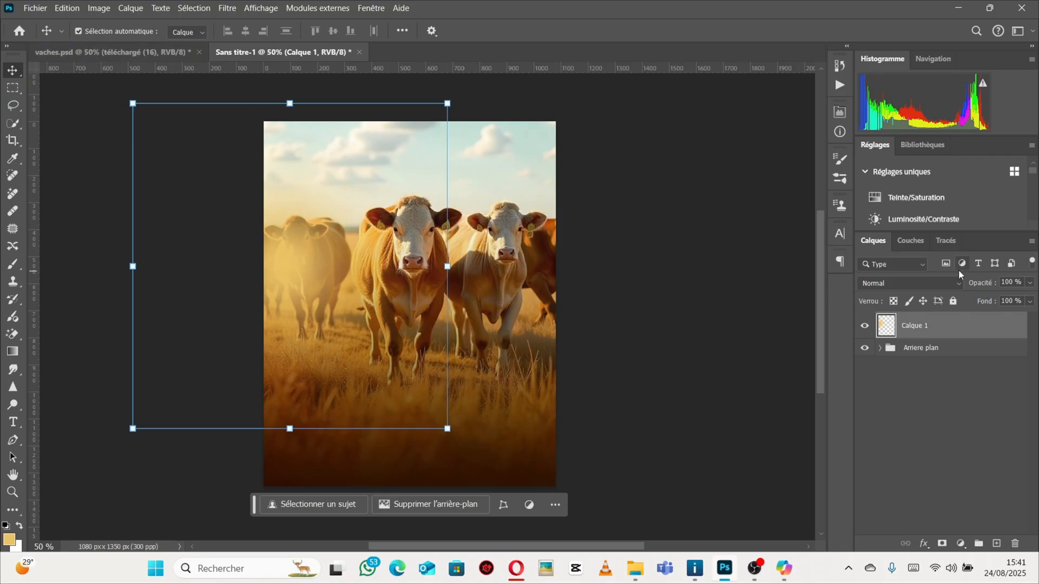
# Switch to vaches.psd, collapse its Arriere plan group and toggle Groupe 2's visibility to inspect it.
pyautogui.click(951, 283)
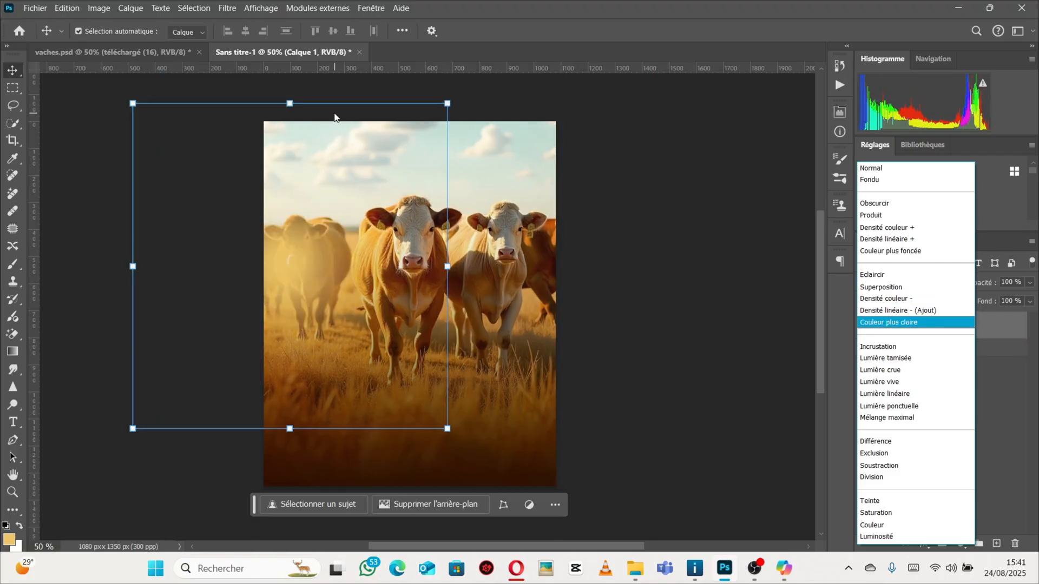
pyautogui.click(98, 48)
pyautogui.click(95, 47)
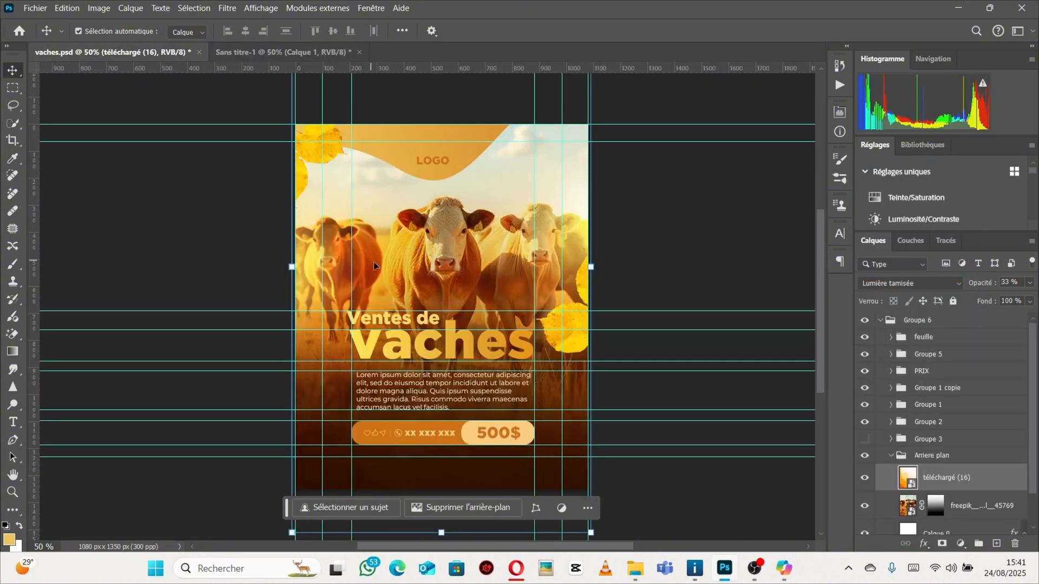
pyautogui.scroll(-2, 894, 422)
pyautogui.click(894, 422)
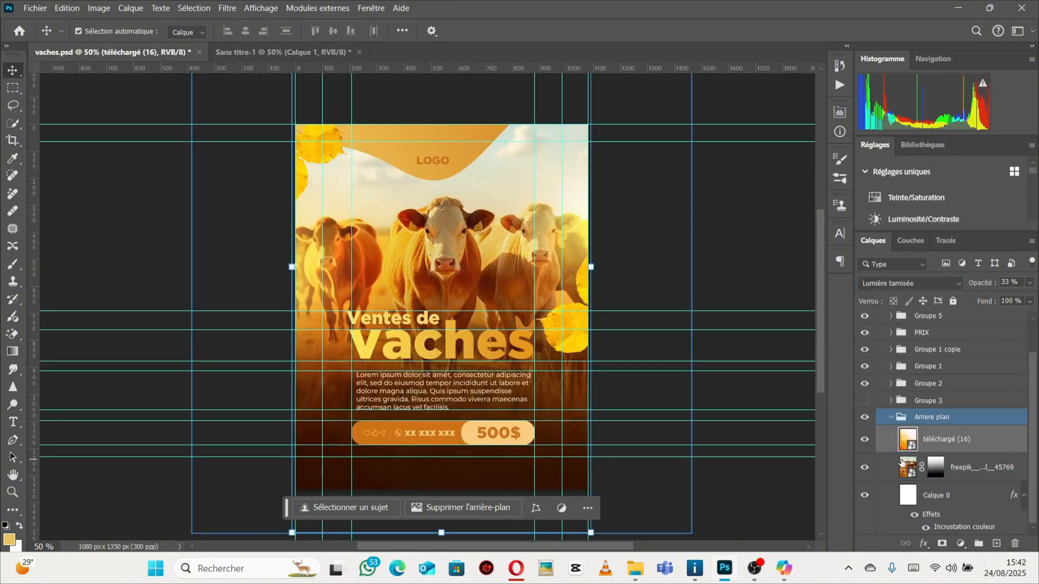
pyautogui.click(894, 422)
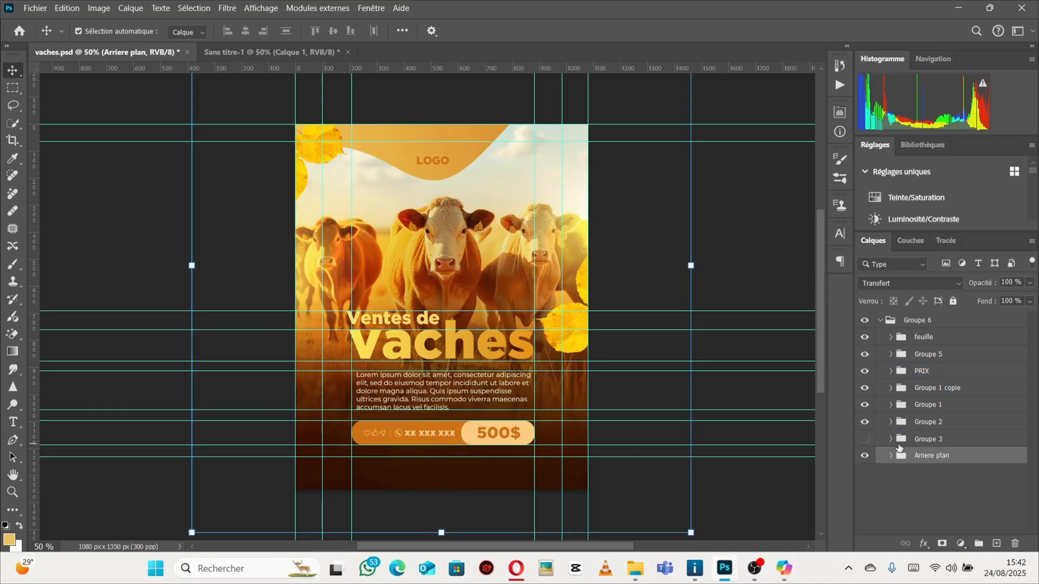
pyautogui.click(865, 423)
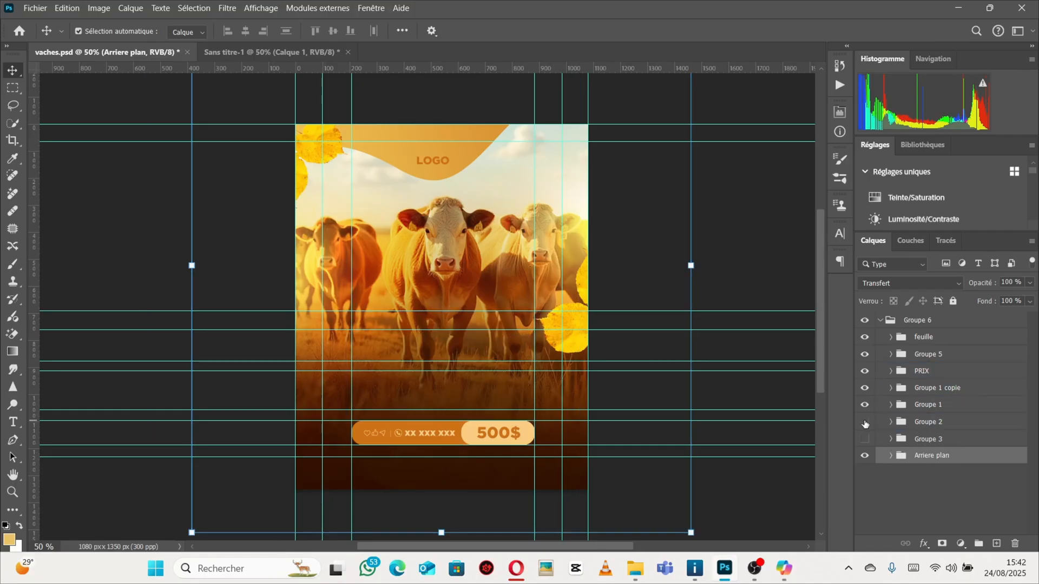
pyautogui.click(865, 422)
# In vaches.psd, toggle the visibility of the PRIX, Groupe 2 and Groupe 1 groups and expand Groupe 1 to inspect its layers.
pyautogui.click(903, 388)
pyautogui.click(904, 372)
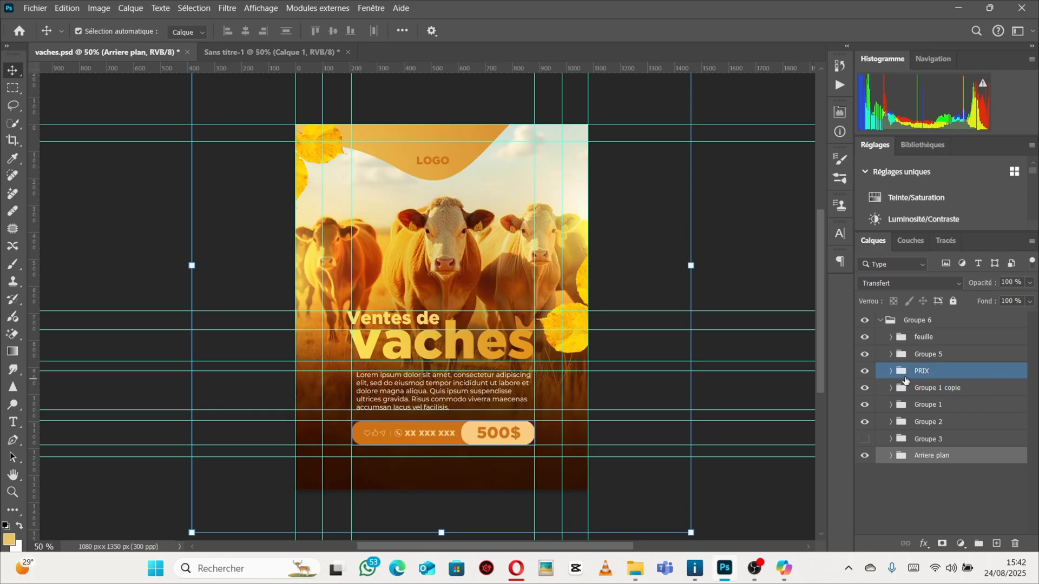
pyautogui.click(905, 387)
pyautogui.click(901, 371)
pyautogui.click(865, 372)
pyautogui.click(865, 373)
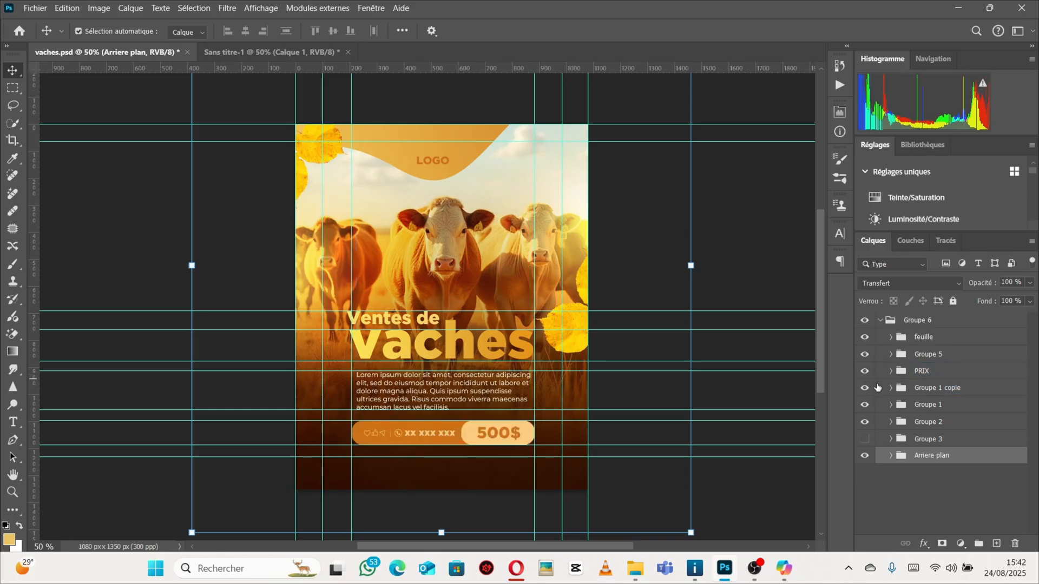
pyautogui.click(865, 422)
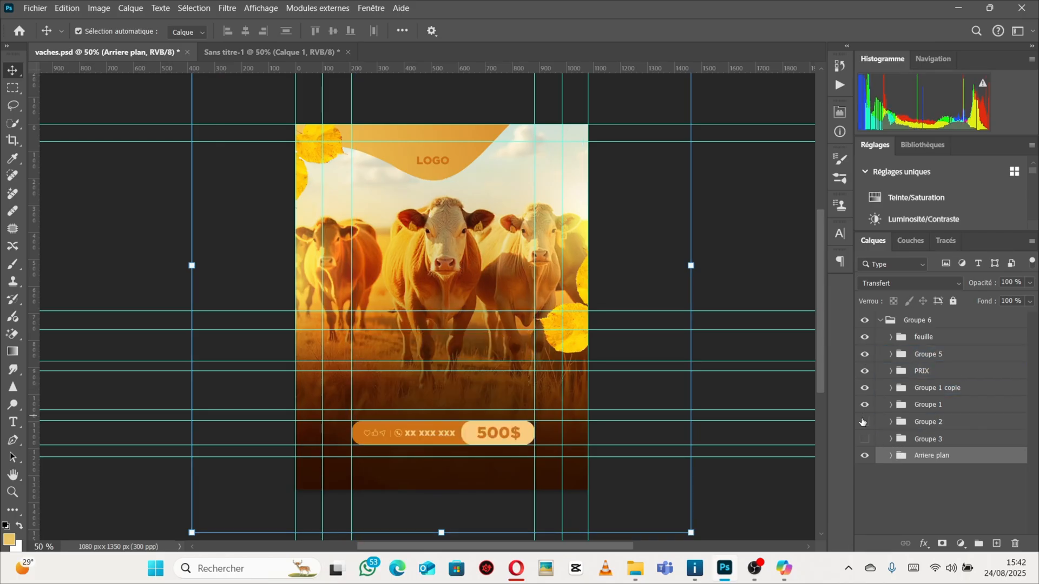
pyautogui.click(865, 422)
pyautogui.click(865, 405)
pyautogui.click(865, 405)
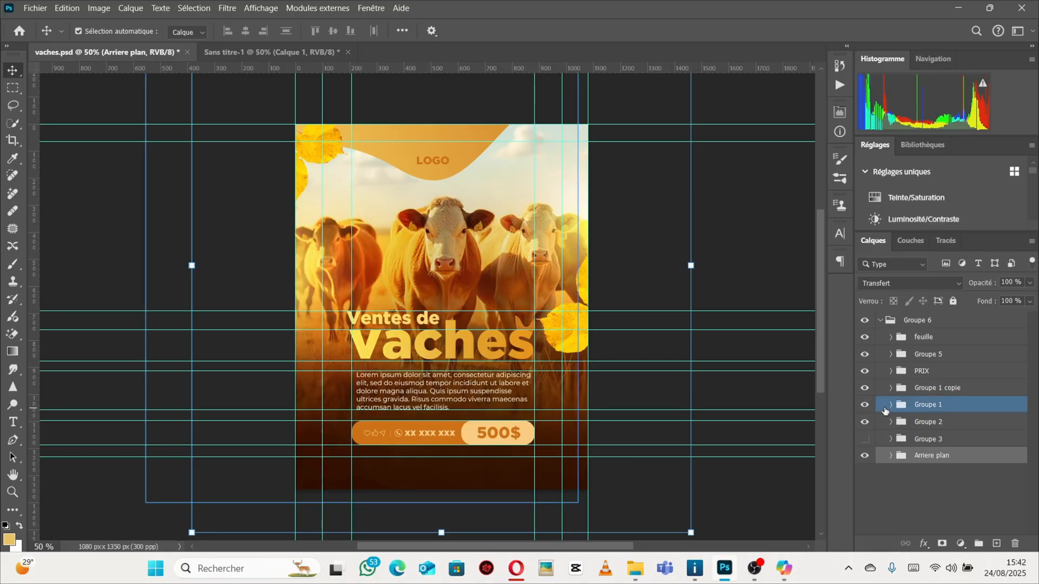
pyautogui.click(891, 404)
pyautogui.click(943, 427)
pyautogui.click(943, 455)
pyautogui.scroll(-2, 904, 283)
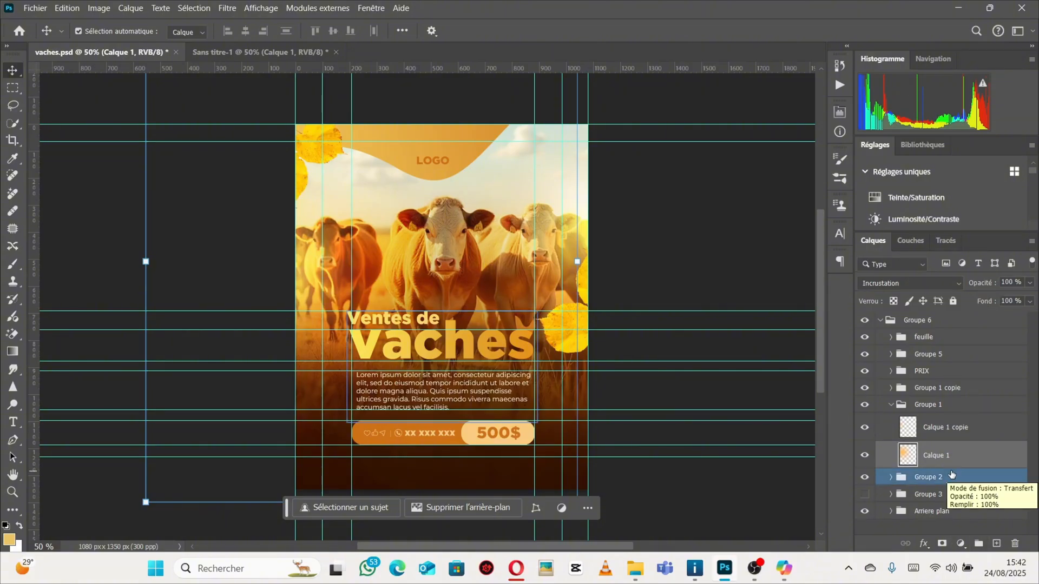
# Inspect Calque 1's layer style options and blend mode list, then collapse Groupe 6.
pyautogui.doubleClick(974, 459)
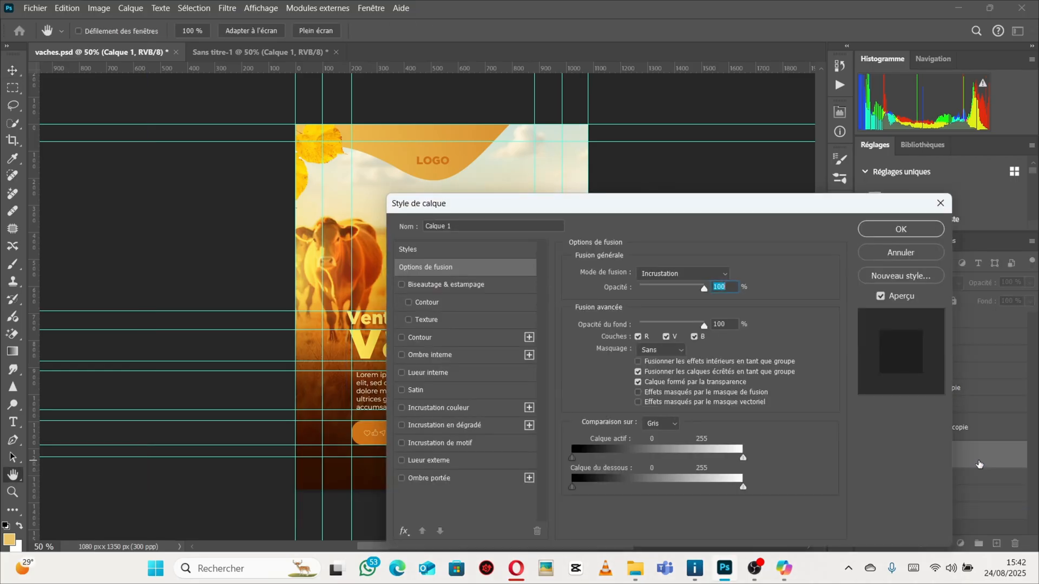
pyautogui.click(940, 227)
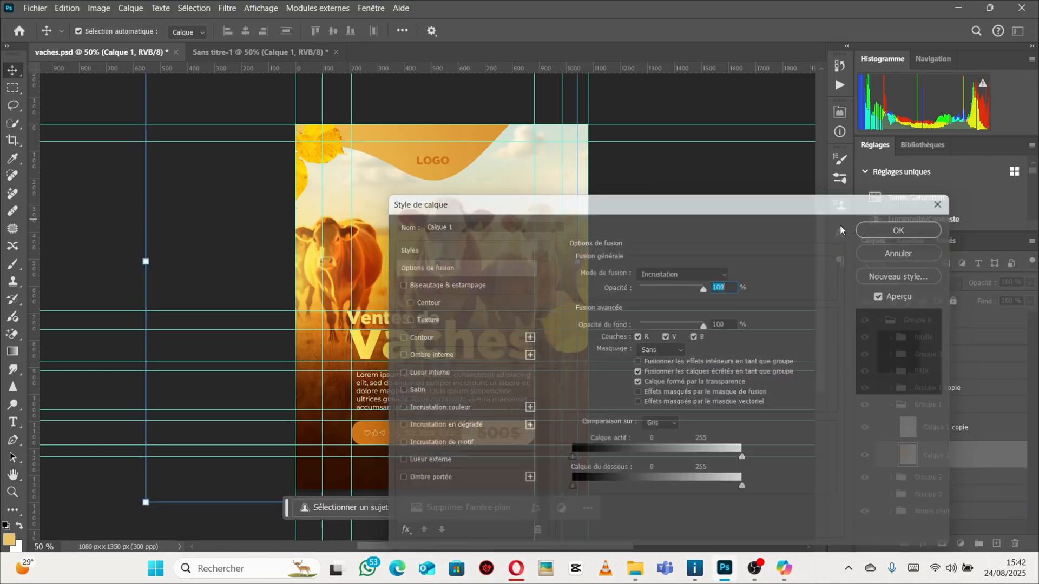
pyautogui.press('v')
pyautogui.click(942, 283)
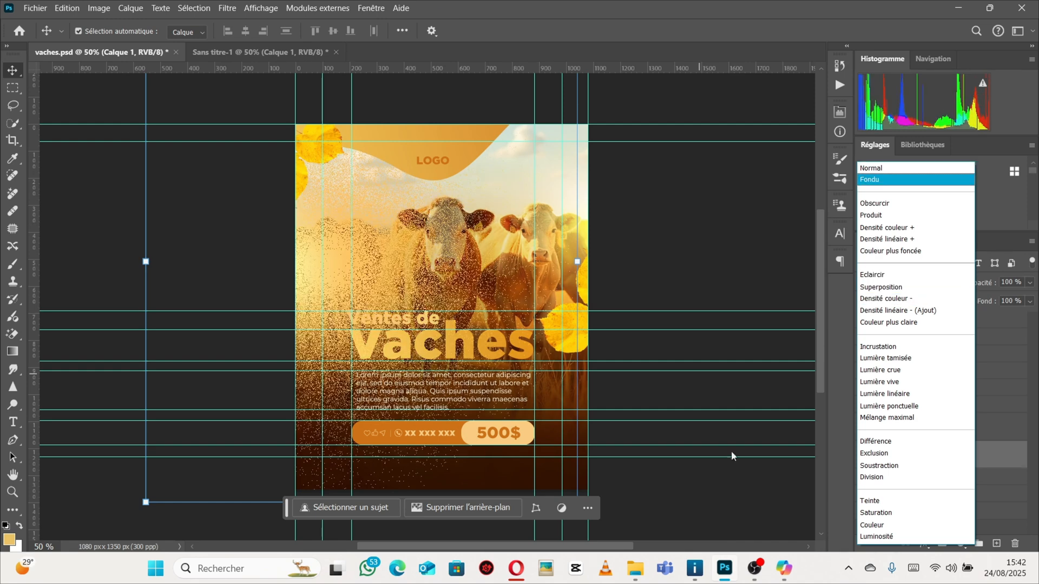
pyautogui.click(725, 497)
pyautogui.click(892, 405)
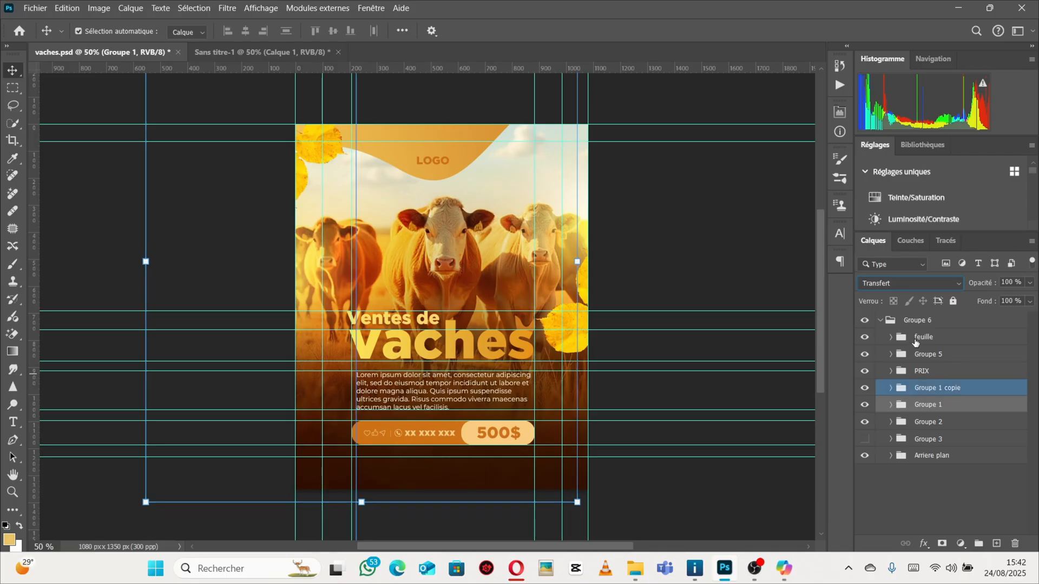
pyautogui.click(882, 322)
pyautogui.click(881, 320)
pyautogui.click(881, 321)
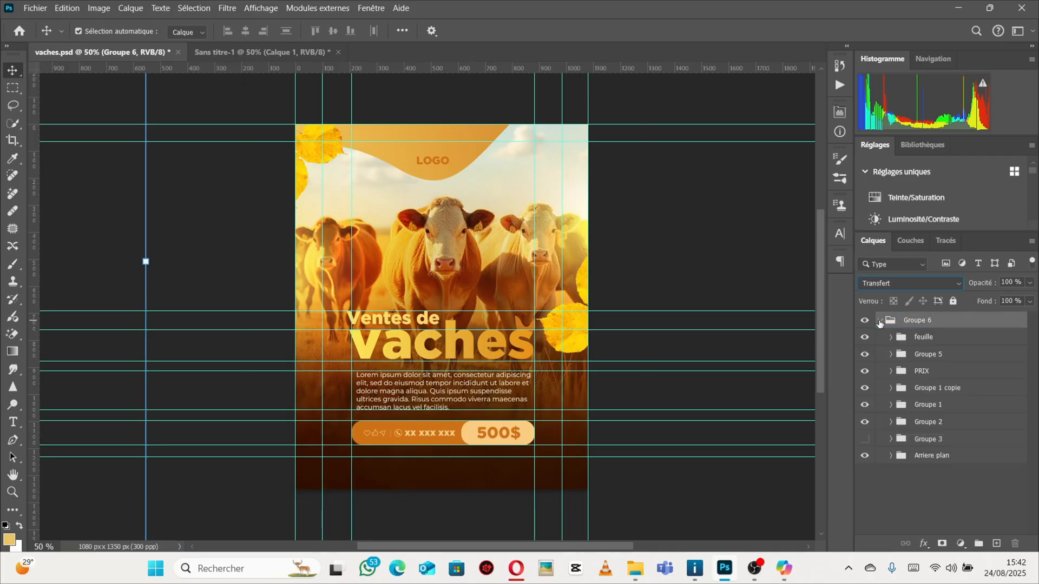
# Switch to the new poster document and scale the glow layer to about 104%.
pyautogui.click(225, 54)
pyautogui.click(447, 266)
pyautogui.moveTo(451, 269); pyautogui.dragTo(463, 269)
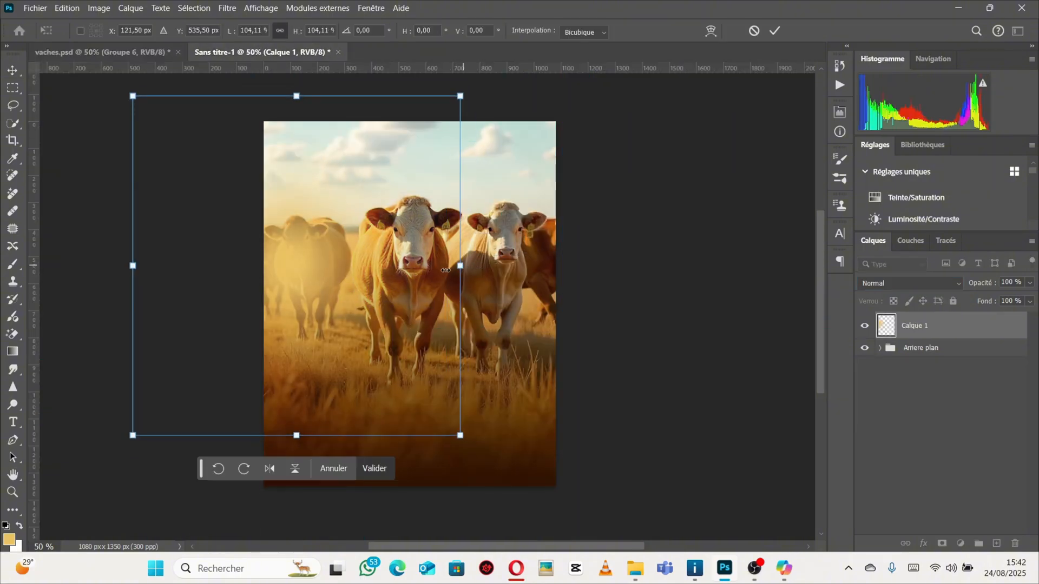
pyautogui.moveTo(359, 288); pyautogui.dragTo(361, 288)
pyautogui.press('Return')
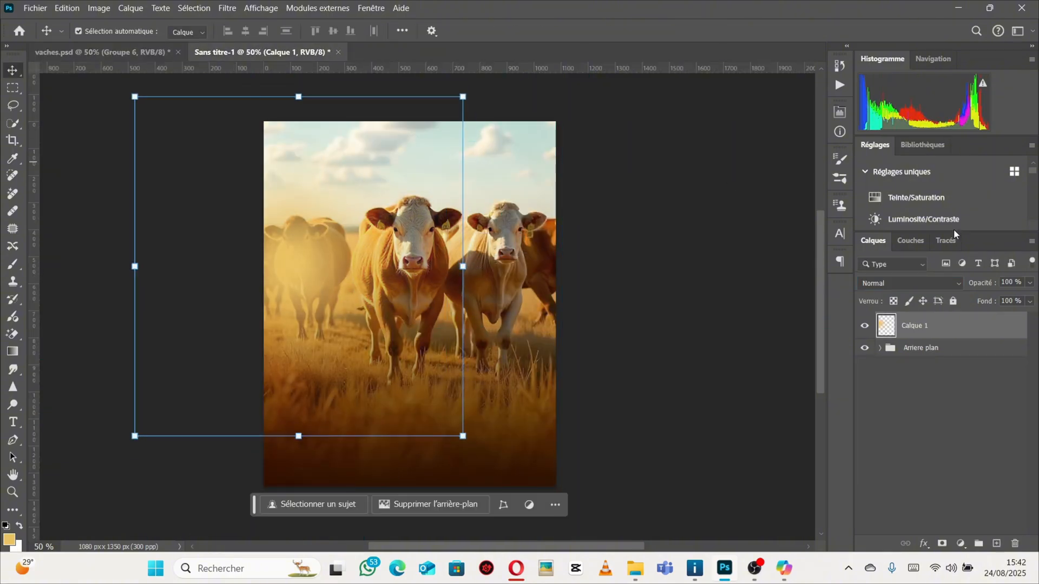
# Set the glow layer's blend mode to Incrustation and stretch it to about 128% across the canvas.
pyautogui.click(956, 283)
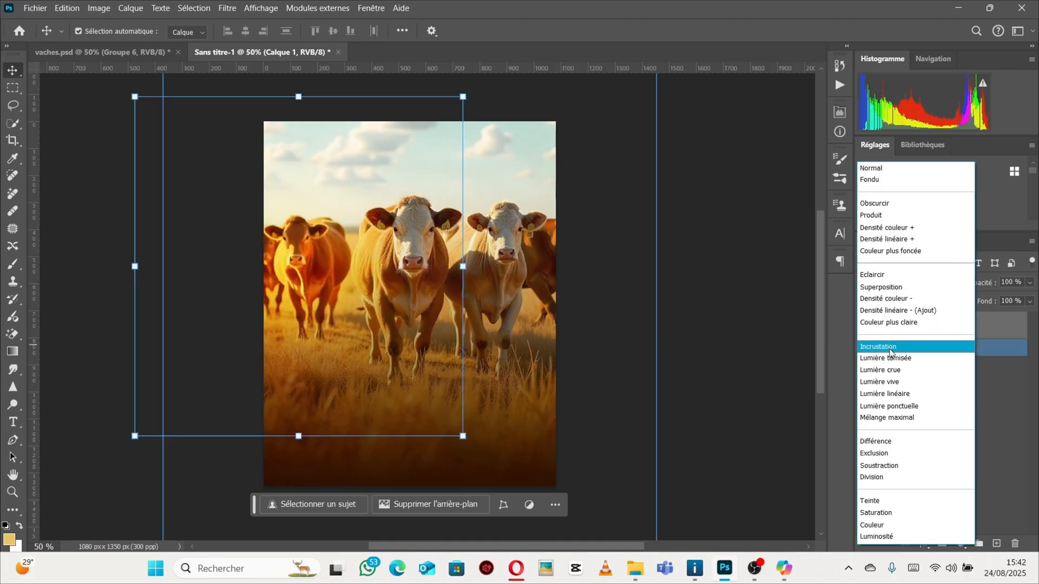
pyautogui.click(890, 349)
pyautogui.moveTo(463, 266); pyautogui.dragTo(556, 272)
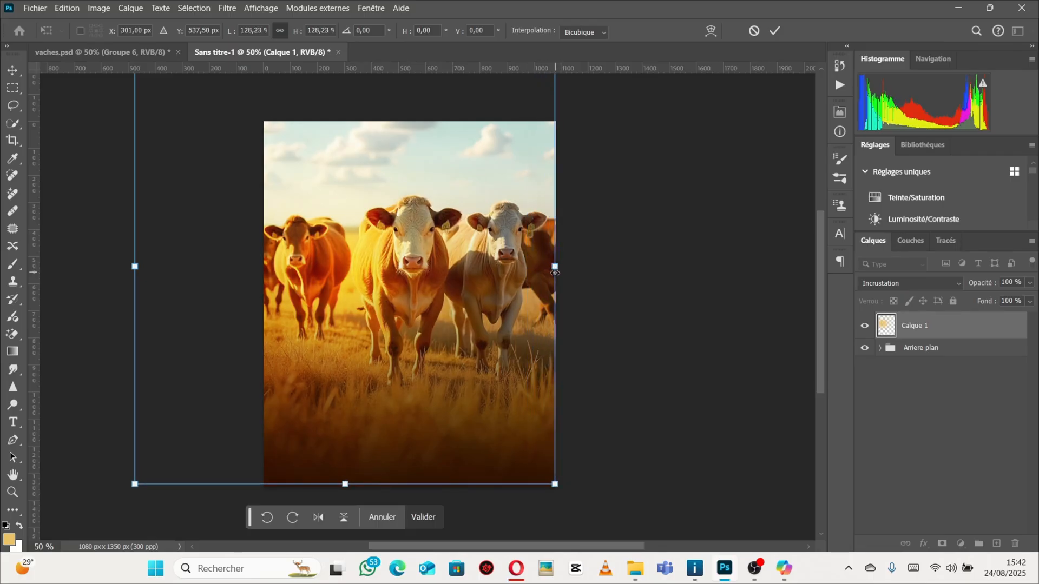
pyautogui.press('Return')
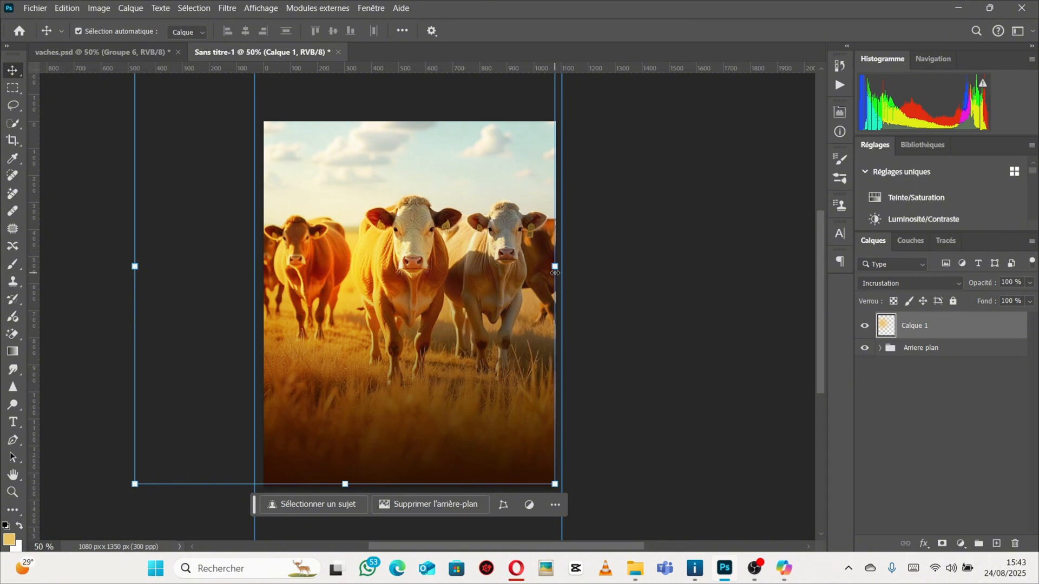
# Duplicate the glow layer, scale the copy to about 54% and move it slightly up over the left cows.
pyautogui.hotkey('ctrl', 'j')
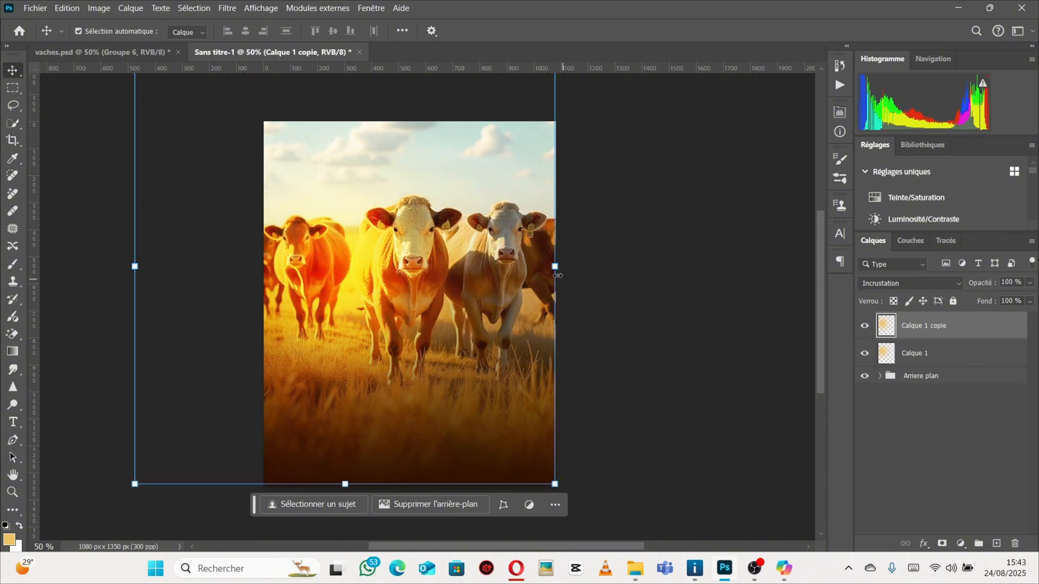
pyautogui.moveTo(554, 273); pyautogui.dragTo(360, 281)
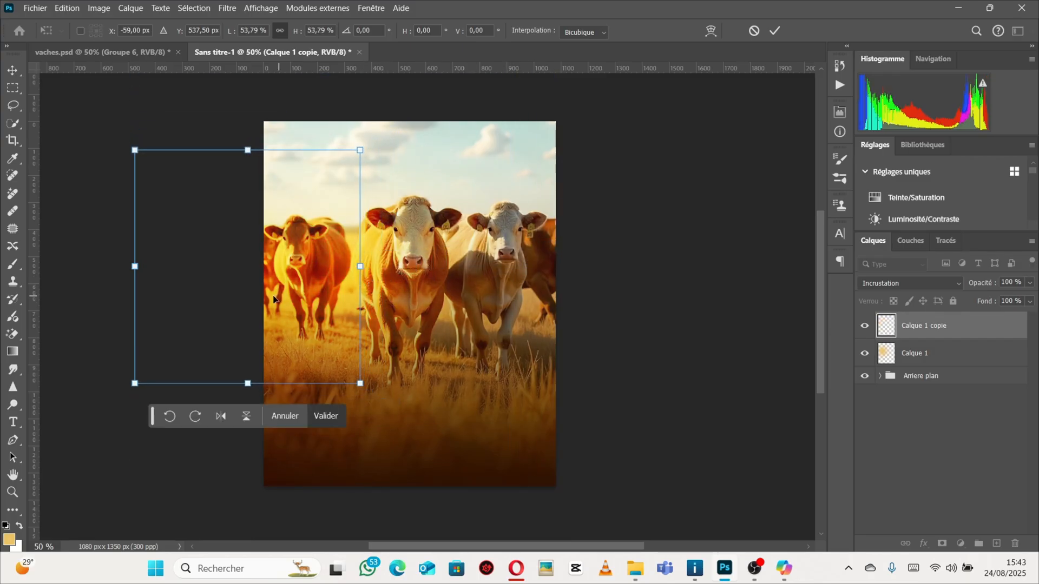
pyautogui.moveTo(275, 281)
pyautogui.mouseDown()
pyautogui.moveTo(282, 296)
pyautogui.moveTo(260, 254)
pyautogui.moveTo(271, 271)
pyautogui.mouseUp()
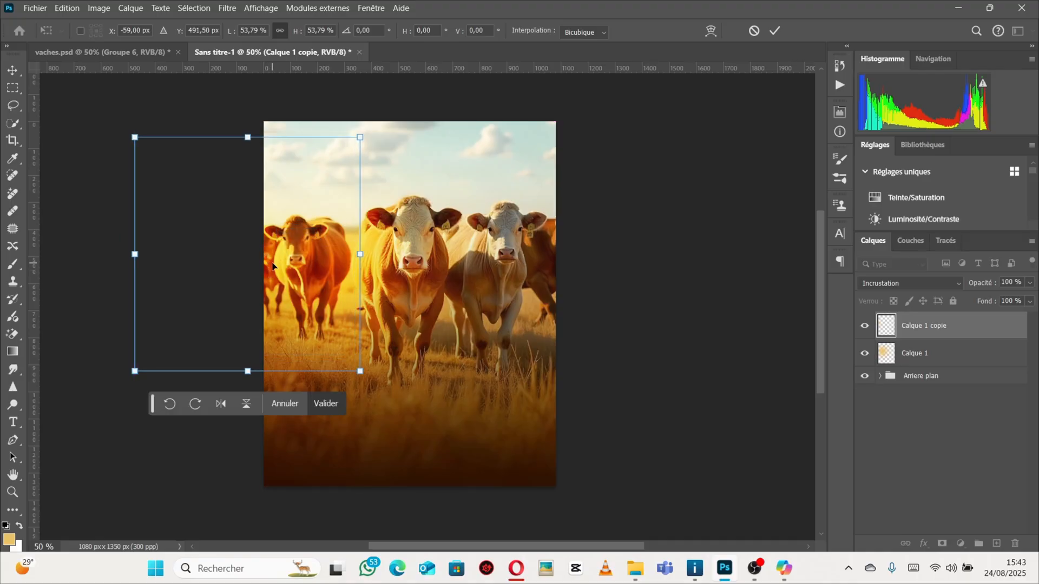
pyautogui.press('Return')
# Select both glow layers and group them together.
pyautogui.click(109, 51)
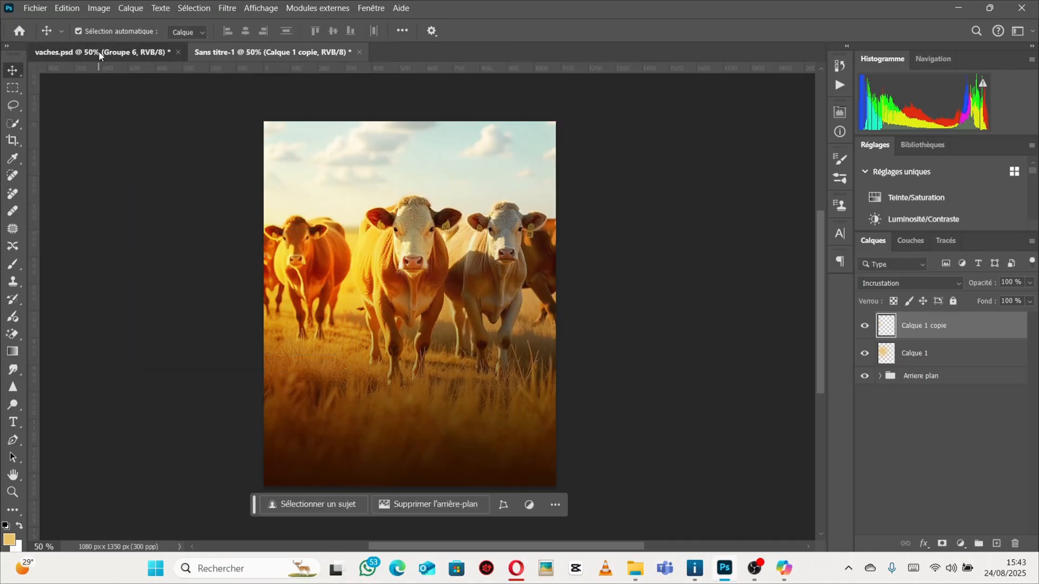
pyautogui.click(306, 51)
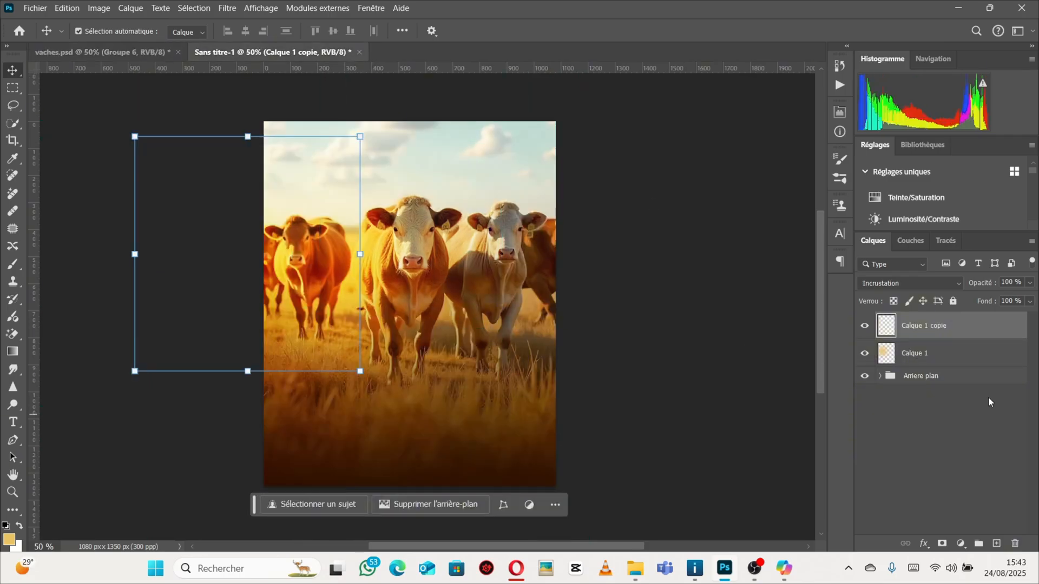
pyautogui.click(948, 353)
pyautogui.click(942, 326)
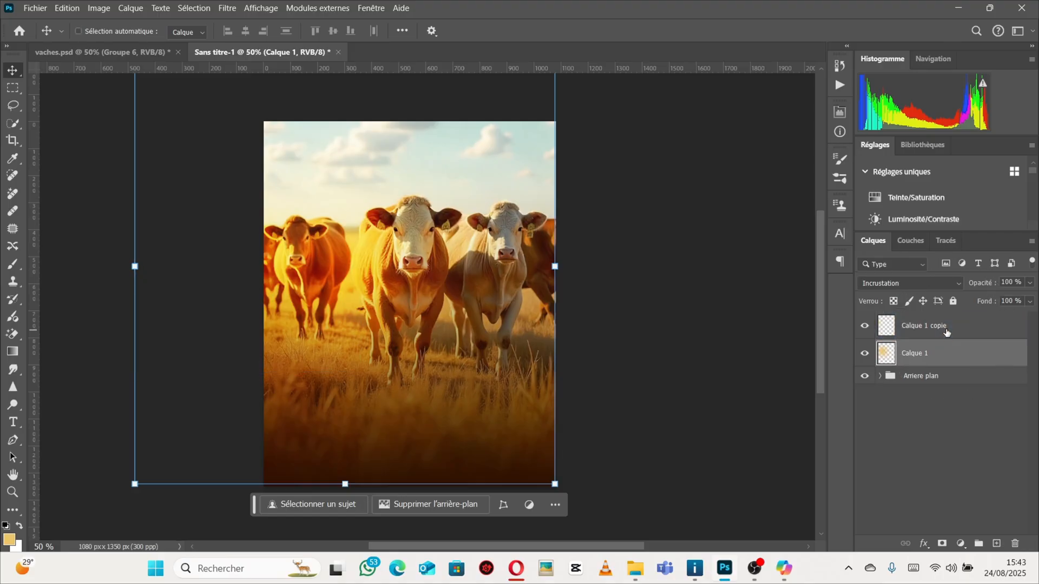
pyautogui.keyDown('ctrl'); pyautogui.click(947, 332); pyautogui.keyUp('ctrl')
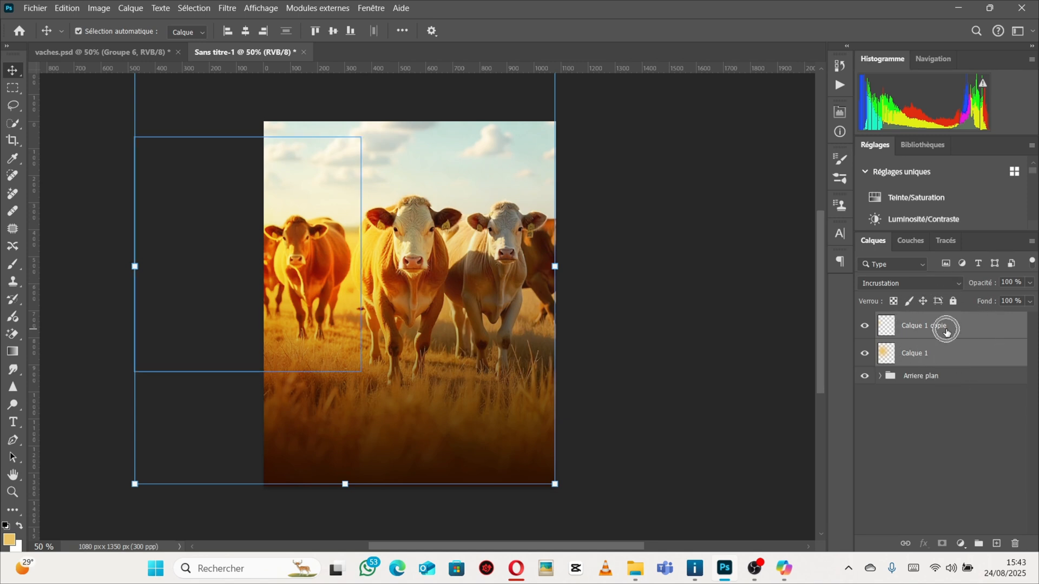
pyautogui.hotkey('ctrl', 'g')
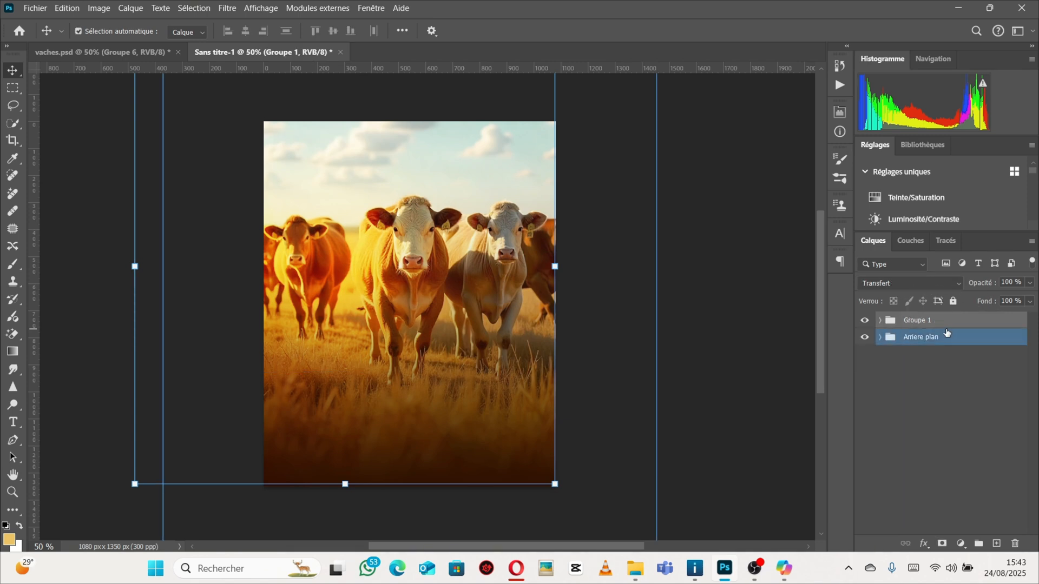
# Duplicate the glow group and nudge the copy to the right over the right-hand cows.
pyautogui.moveTo(947, 333); pyautogui.dragTo(948, 324)
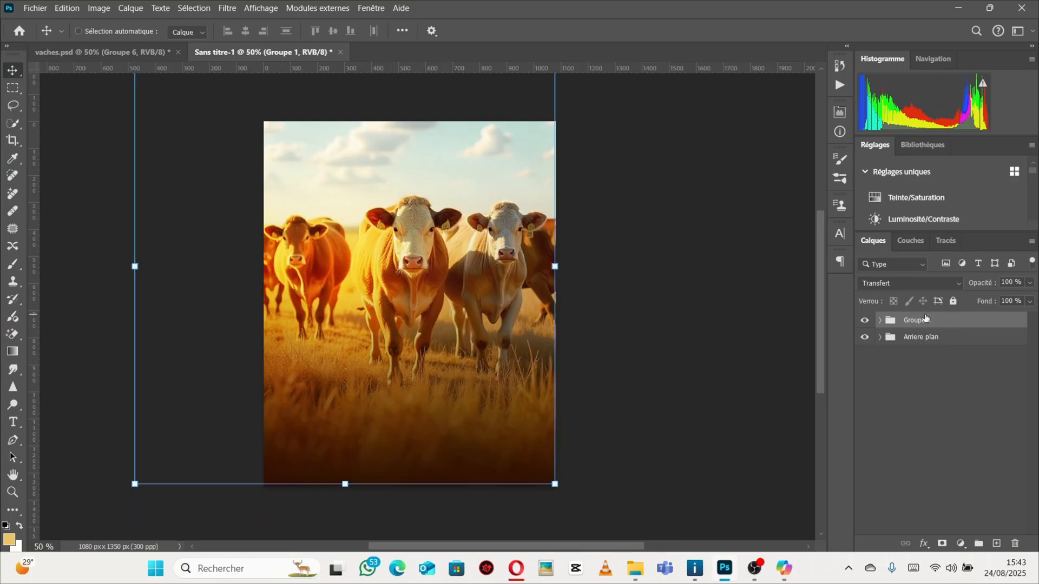
pyautogui.hotkey('ctrl', 'j')
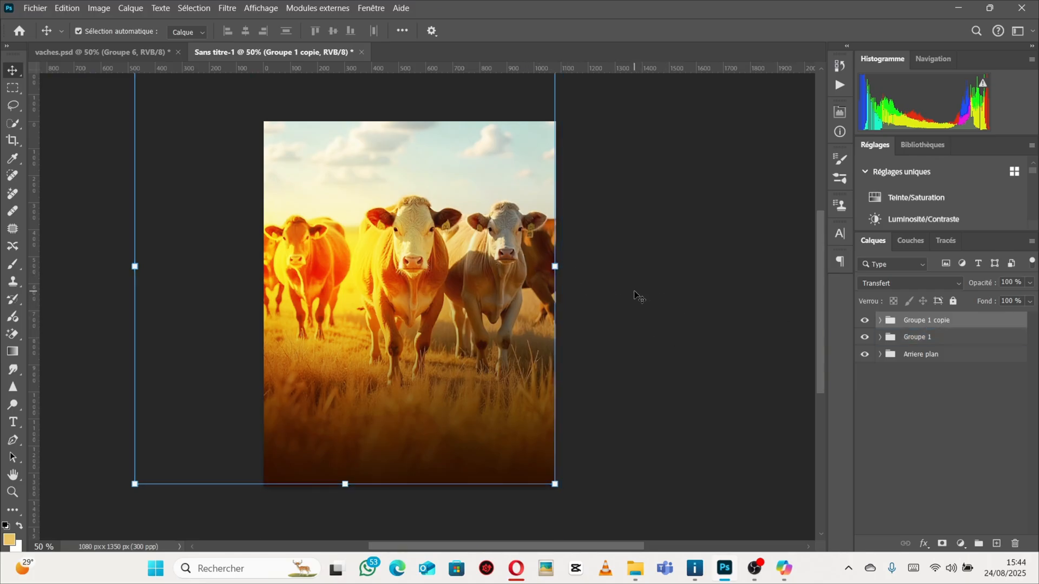
pyautogui.press('Right')
pyautogui.press('Right')
pyautogui.press('Right')
pyautogui.press('Right')
pyautogui.press('Right')
pyautogui.press('Right')
pyautogui.press('Right')
pyautogui.press('Right')
pyautogui.press('Right')
pyautogui.press('Right')
pyautogui.press('Right')
pyautogui.press('Right')
pyautogui.press('Right')
pyautogui.press('Right')
pyautogui.press('Right')
pyautogui.press('Right')
pyautogui.press('Right')
pyautogui.press('Right')
pyautogui.press('Right')
pyautogui.press('Right')
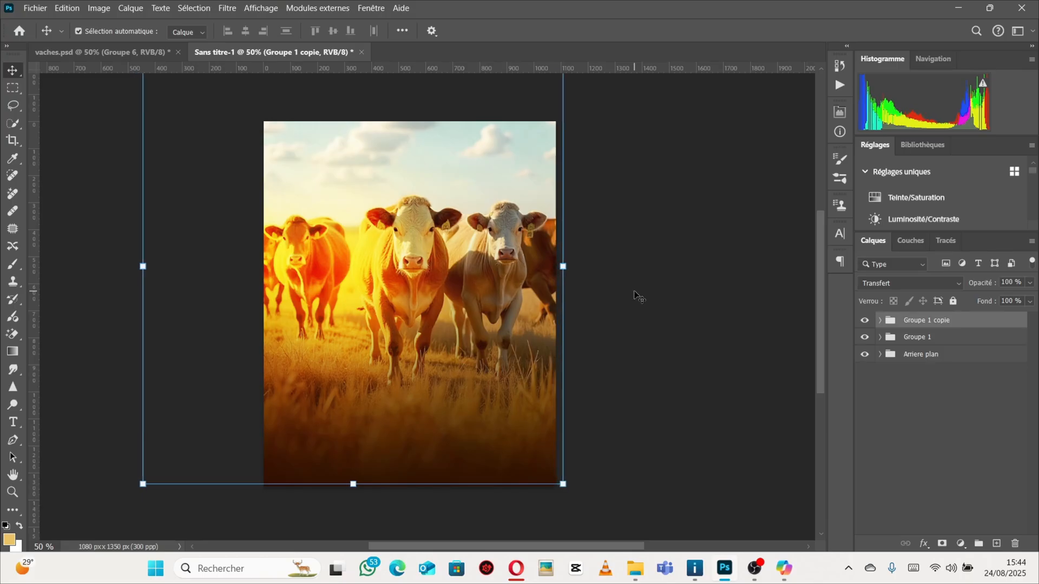
pyautogui.press('Right')
pyautogui.press('Right')
pyautogui.press('Right')
pyautogui.press('Right')
pyautogui.press('Right')
pyautogui.press('Right')
pyautogui.press('Right')
pyautogui.press('Right')
pyautogui.press('Right')
pyautogui.press('Right')
pyautogui.press('Right')
pyautogui.press('Right')
pyautogui.press('Right')
pyautogui.press('Right')
pyautogui.press('Right')
pyautogui.press('Right')
pyautogui.press('Right')
pyautogui.press('Right')
pyautogui.press('Right')
pyautogui.press('Right')
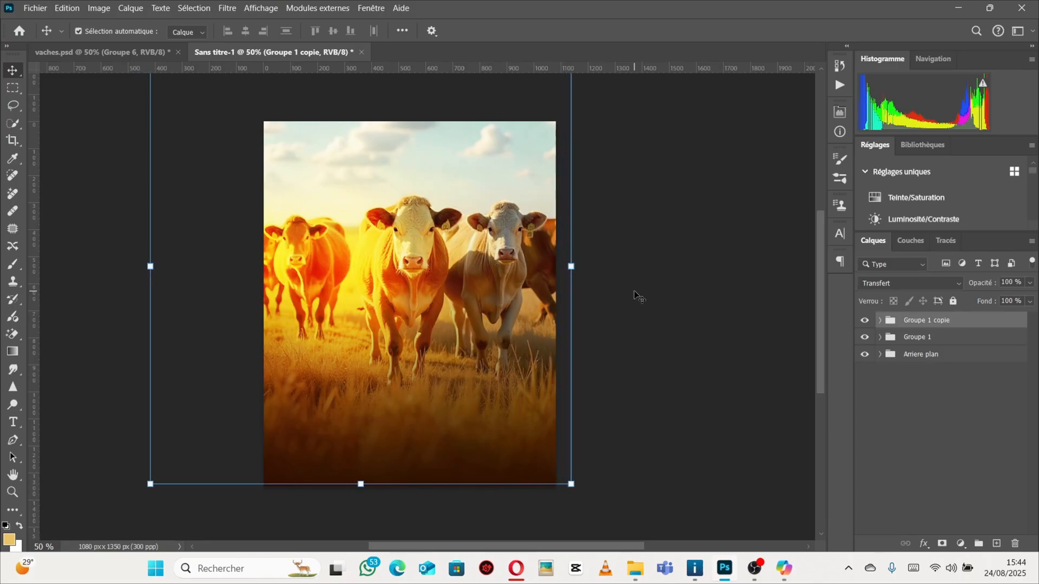
pyautogui.press('Right')
pyautogui.press('Right')
pyautogui.press('Right')
pyautogui.press('Right')
pyautogui.press('Right')
pyautogui.press('Right')
pyautogui.press('Right')
pyautogui.press('Right')
pyautogui.press('Right')
pyautogui.press('Right')
pyautogui.press('Right')
pyautogui.press('Right')
pyautogui.press('Right')
pyautogui.press('Right')
pyautogui.press('Right')
pyautogui.press('Right')
pyautogui.press('Right')
pyautogui.press('Right')
pyautogui.press('Right')
pyautogui.press('Right')
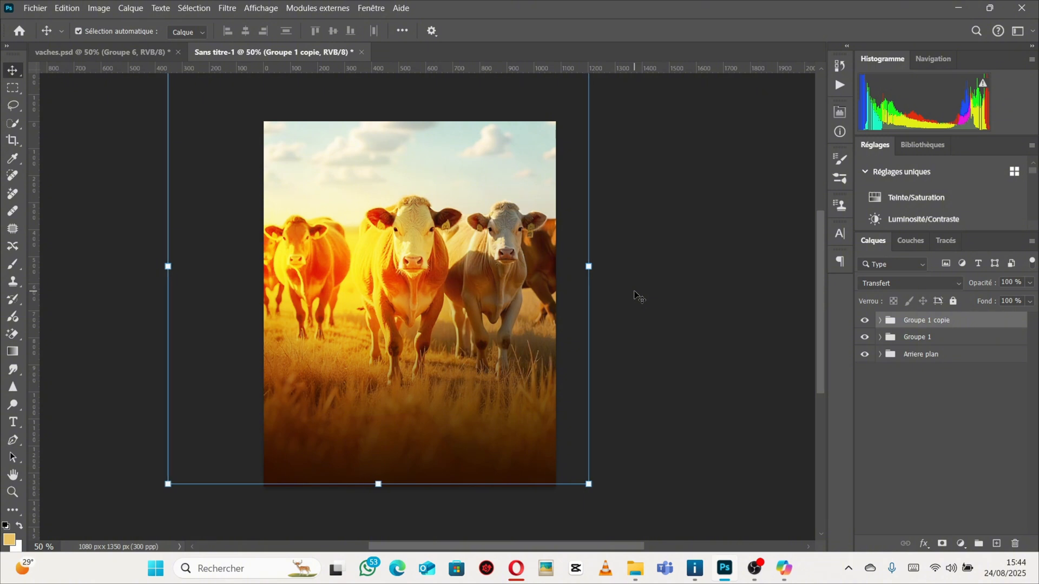
pyautogui.press('Right')
pyautogui.press('Right')
pyautogui.press('Right')
pyautogui.press('Right')
pyautogui.press('Right')
pyautogui.press('Right')
pyautogui.press('Right')
pyautogui.press('Right')
pyautogui.press('Right')
pyautogui.press('Right')
pyautogui.press('Right')
pyautogui.press('Right')
pyautogui.press('Right')
pyautogui.press('Right')
pyautogui.press('Right')
pyautogui.press('Right')
pyautogui.press('Right')
pyautogui.press('Right')
pyautogui.press('Right')
pyautogui.press('Right')
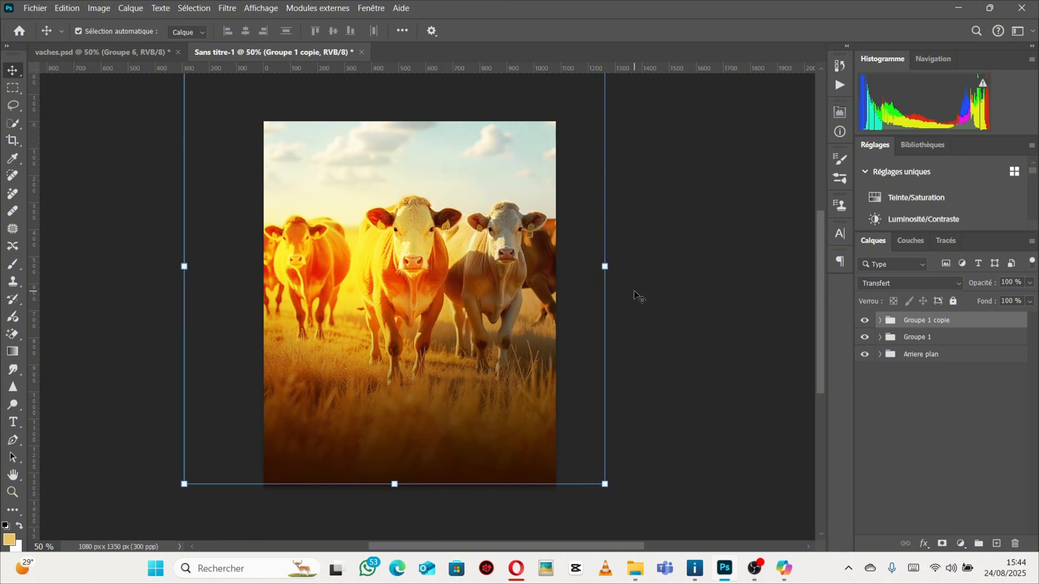
pyautogui.hotkey('shift', 'Right')
pyautogui.hotkey('shift', 'Right')
pyautogui.hotkey('shift', 'Right')
pyautogui.hotkey('shift', 'Right')
pyautogui.hotkey('shift', 'Right')
pyautogui.hotkey('shift', 'Right')
pyautogui.hotkey('shift', 'Right')
pyautogui.hotkey('shift', 'Right')
pyautogui.hotkey('shift', 'Right')
pyautogui.hotkey('shift', 'Right')
pyautogui.hotkey('shift', 'Right')
pyautogui.hotkey('shift', 'Right')
pyautogui.hotkey('shift', 'Right')
pyautogui.hotkey('shift', 'Right')
pyautogui.hotkey('shift', 'Right')
pyautogui.hotkey('shift', 'Right')
pyautogui.hotkey('shift', 'Right')
pyautogui.hotkey('shift', 'Right')
pyautogui.hotkey('shift', 'Right')
pyautogui.hotkey('shift', 'Right')
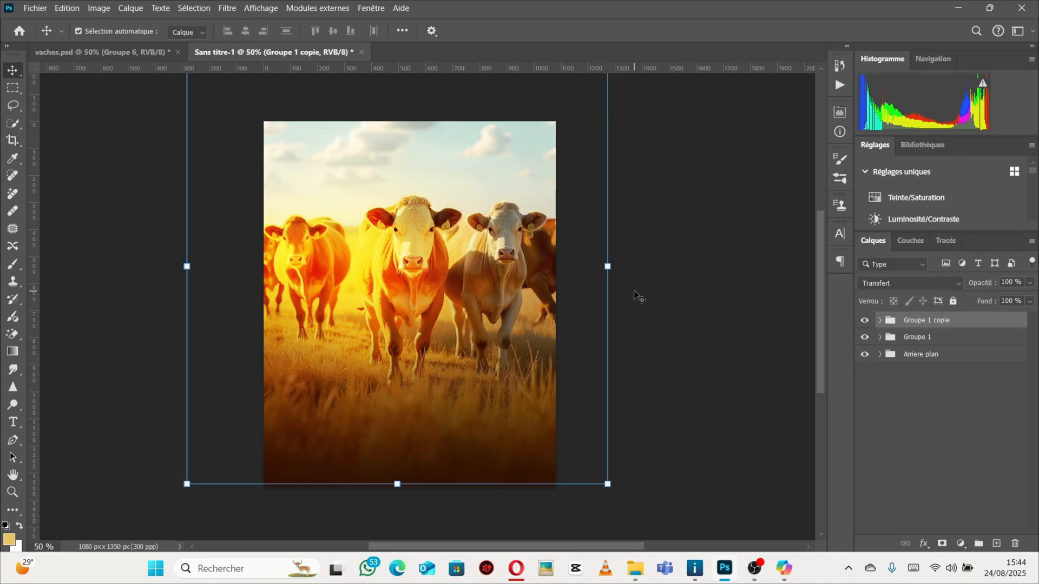
pyautogui.hotkey('shift', 'Right')
pyautogui.hotkey('shift', 'Right')
pyautogui.hotkey('shift', 'Right')
pyautogui.hotkey('shift', 'Right')
pyautogui.hotkey('shift', 'Right')
pyautogui.hotkey('shift', 'Right')
pyautogui.hotkey('shift', 'Right')
pyautogui.hotkey('shift', 'Right')
pyautogui.hotkey('shift', 'Right')
pyautogui.hotkey('shift', 'Right')
pyautogui.hotkey('shift', 'Right')
pyautogui.hotkey('shift', 'Right')
pyautogui.hotkey('shift', 'Right')
pyautogui.hotkey('shift', 'Right')
pyautogui.hotkey('shift', 'Right')
pyautogui.hotkey('shift', 'Right')
pyautogui.hotkey('shift', 'Right')
pyautogui.hotkey('shift', 'Right')
pyautogui.hotkey('shift', 'Right')
pyautogui.hotkey('shift', 'Right')
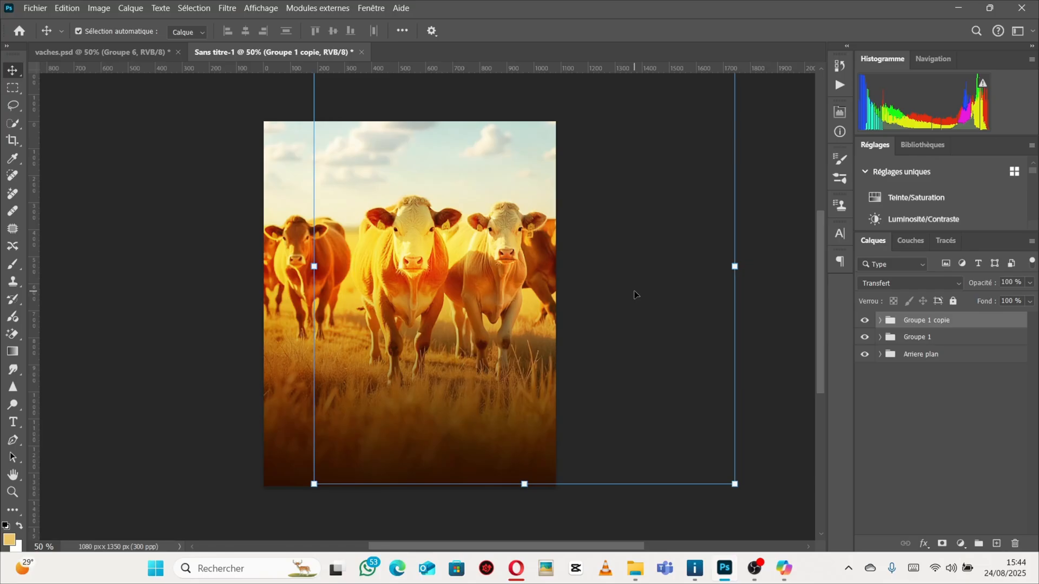
pyautogui.hotkey('shift', 'Right')
pyautogui.hotkey('shift', 'Right')
pyautogui.hotkey('shift', 'Right')
pyautogui.hotkey('shift', 'Right')
pyautogui.hotkey('shift', 'Right')
pyautogui.hotkey('shift', 'Right')
pyautogui.hotkey('shift', 'Right')
pyautogui.hotkey('shift', 'Right')
pyautogui.hotkey('shift', 'Right')
pyautogui.hotkey('shift', 'Right')
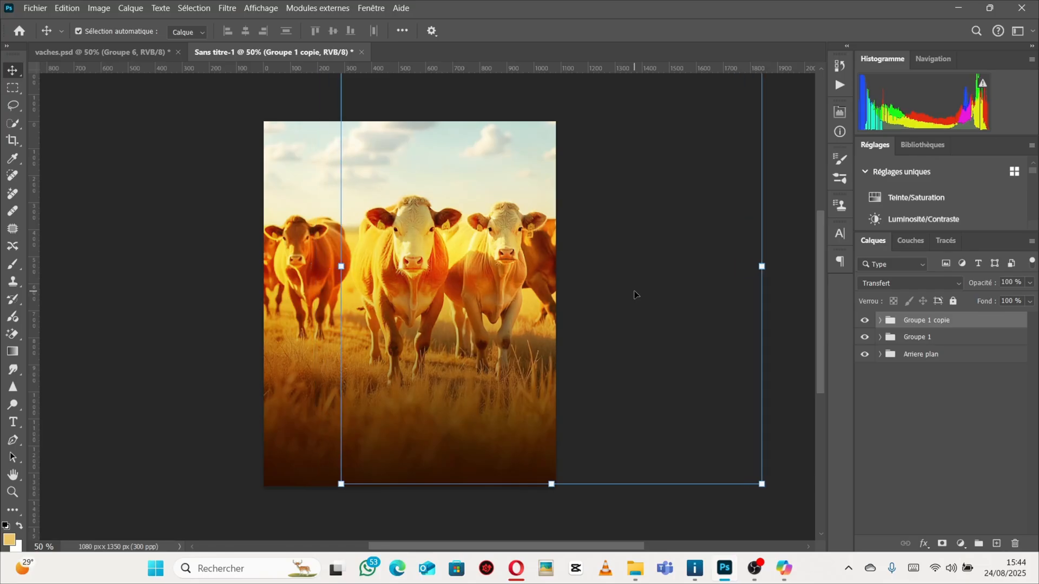
pyautogui.hotkey('shift', 'Right')
pyautogui.hotkey('shift', 'Right')
pyautogui.hotkey('shift', 'Right')
pyautogui.hotkey('shift', 'Right')
pyautogui.hotkey('shift', 'Right')
pyautogui.hotkey('shift', 'Right')
pyautogui.hotkey('shift', 'Right')
pyautogui.hotkey('shift', 'Right')
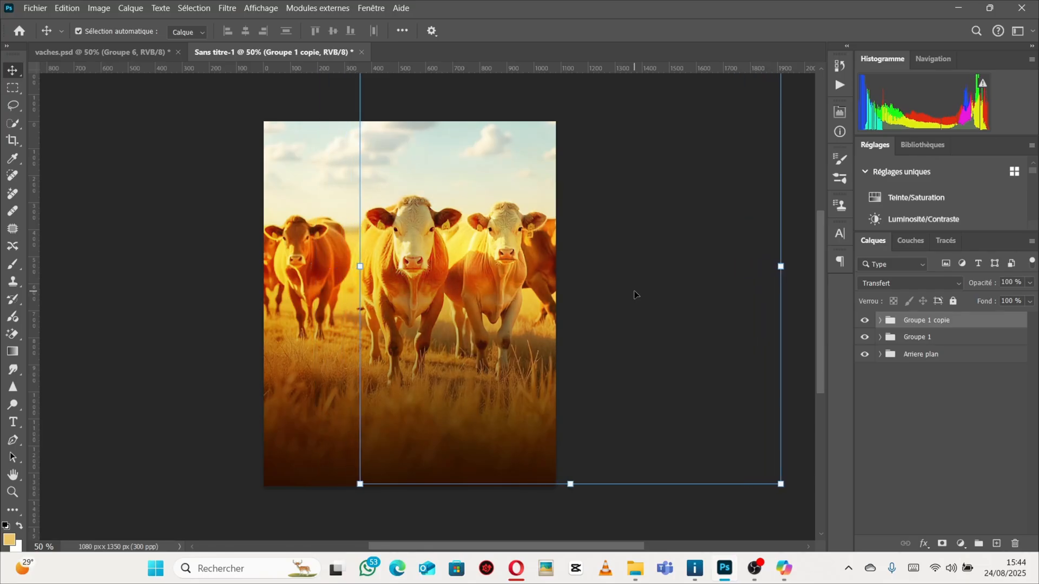
pyautogui.hotkey('shift', 'Right')
pyautogui.hotkey('shift', 'Right')
pyautogui.hotkey('shift', 'Right')
pyautogui.hotkey('shift', 'Right')
pyautogui.hotkey('shift', 'Right')
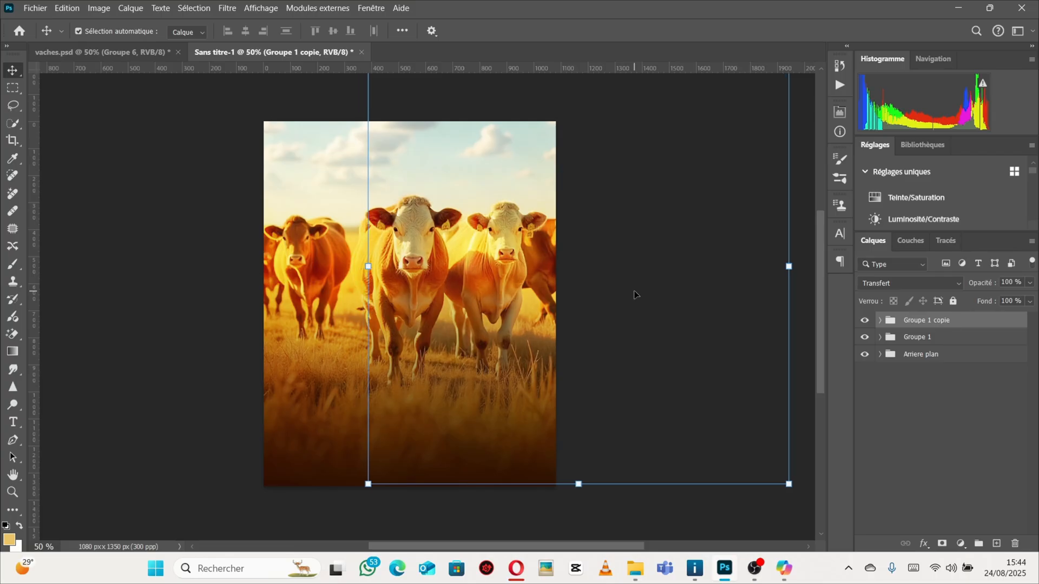
pyautogui.hotkey('shift', 'Right')
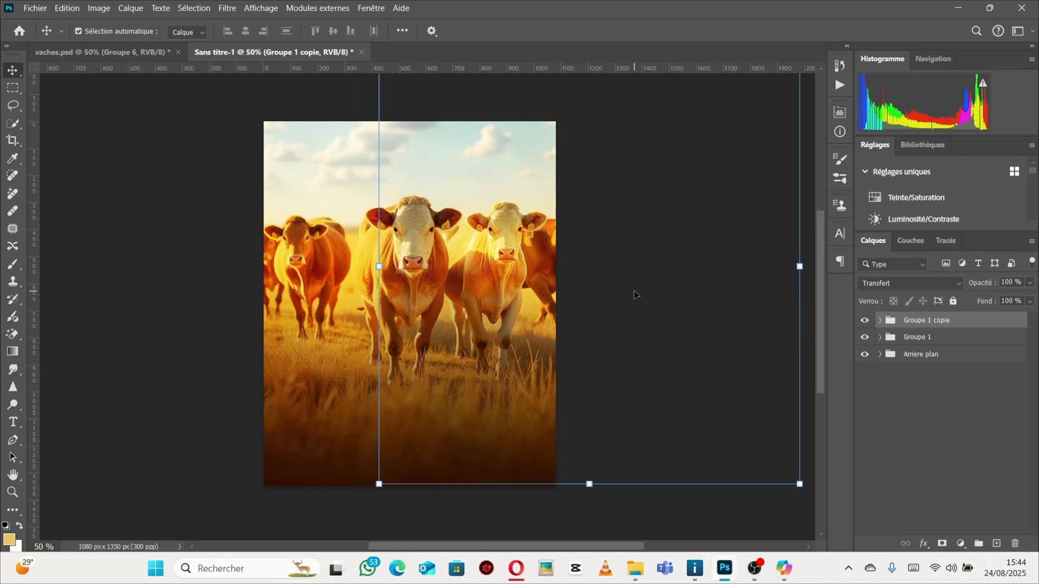
# Nudge the copied glow group slightly left in small steps over the right-hand cows.
pyautogui.hotkey('shift', 'Right')
pyautogui.hotkey('shift', 'Left')
pyautogui.hotkey('shift', 'Left')
pyautogui.hotkey('shift', 'Left')
pyautogui.hotkey('shift', 'Left')
pyautogui.hotkey('shift', 'Left')
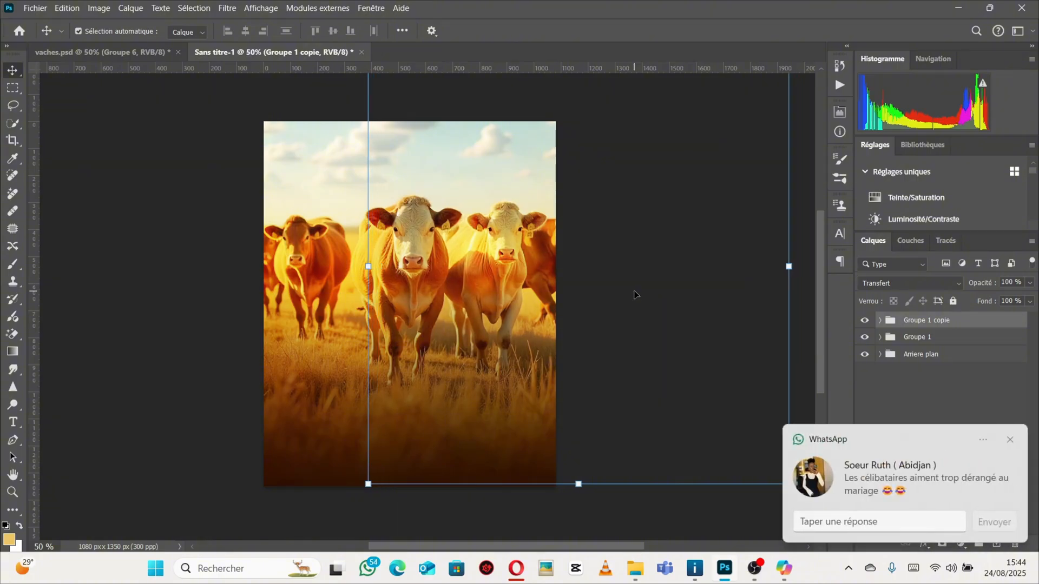
pyautogui.hotkey('shift', 'Left')
pyautogui.hotkey('shift', 'Right')
pyautogui.hotkey('shift', 'Right')
pyautogui.hotkey('shift', 'Right')
pyautogui.hotkey('shift', 'Right')
pyautogui.hotkey('shift', 'Right')
pyautogui.hotkey('shift', 'Right')
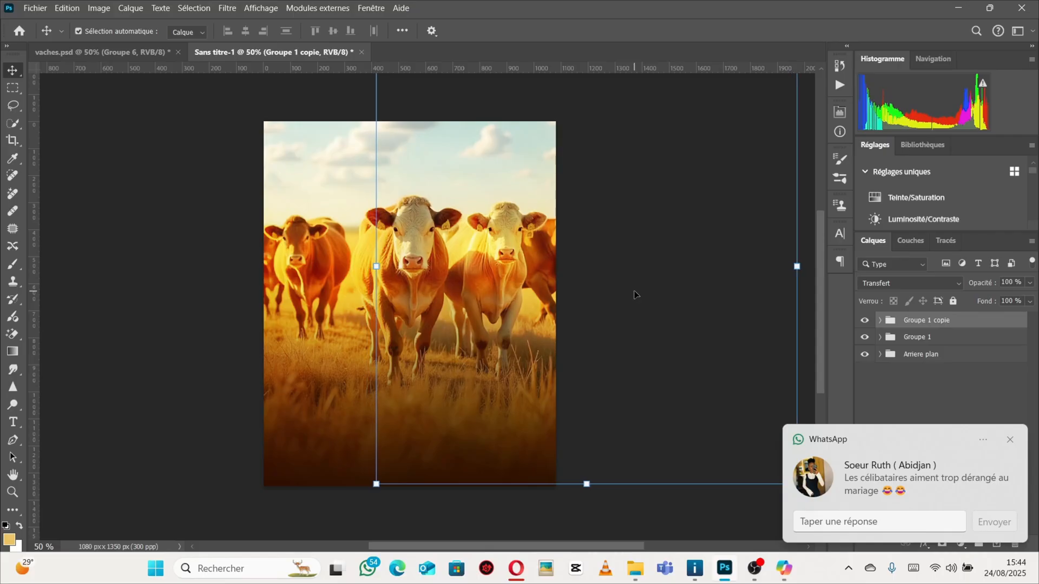
pyautogui.hotkey('shift', 'Left')
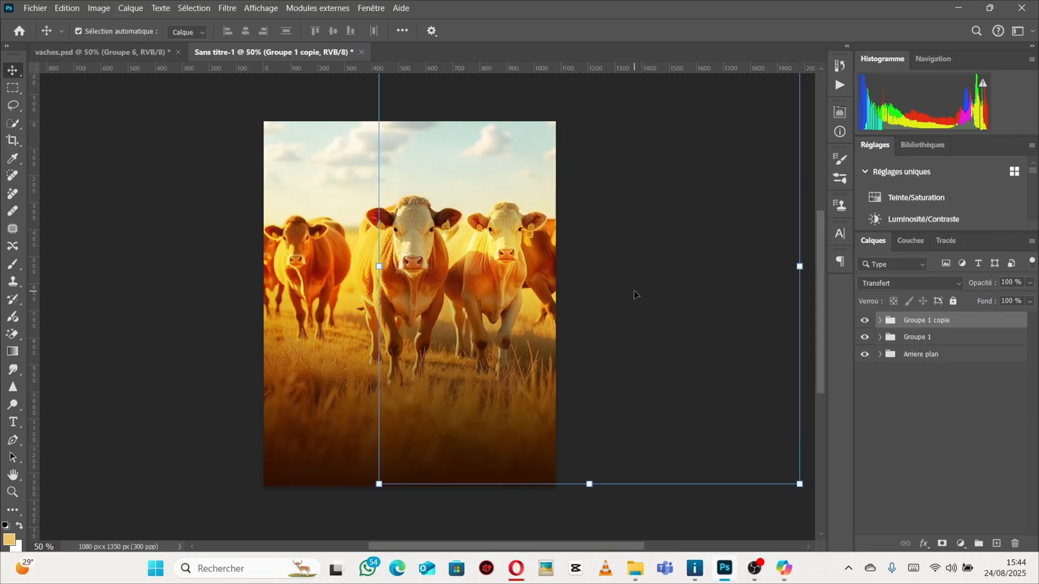
pyautogui.hotkey('shift', 'Left')
pyautogui.hotkey('shift', 'Left')
pyautogui.hotkey('shift', 'Left')
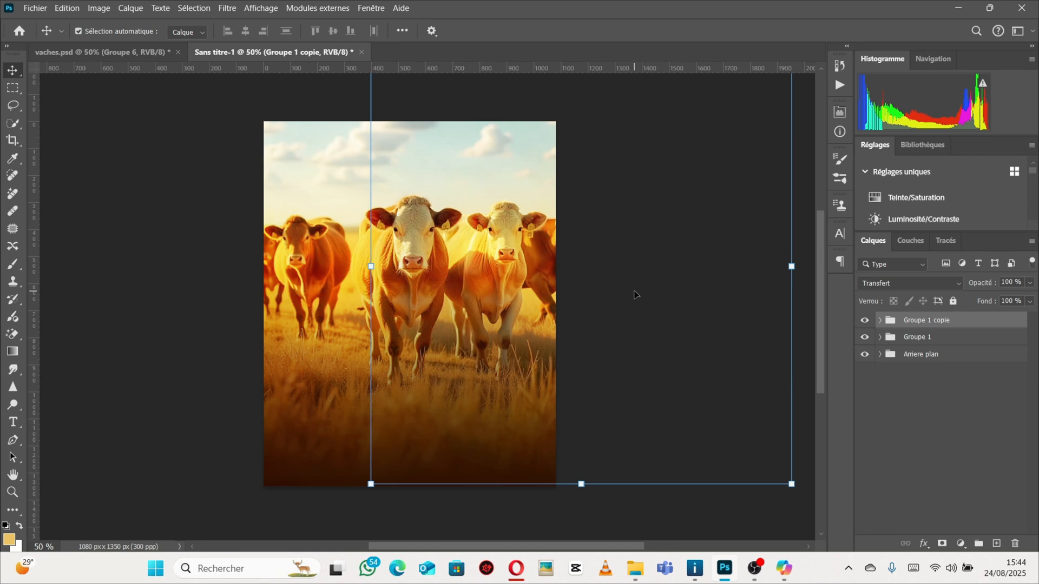
pyautogui.hotkey('shift', 'Left')
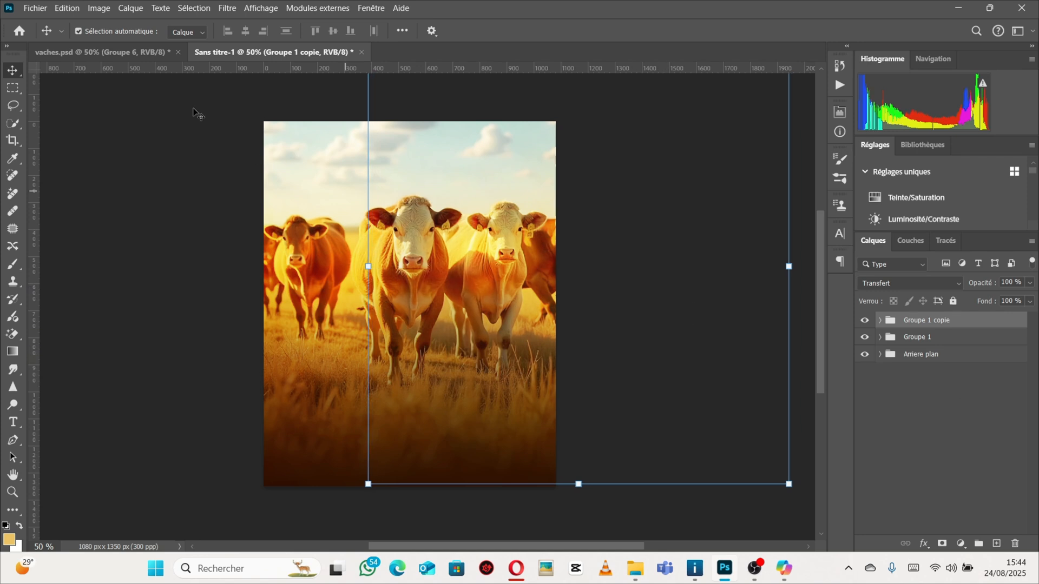
# Compare the poster against the vaches.psd reference document.
pyautogui.click(104, 50)
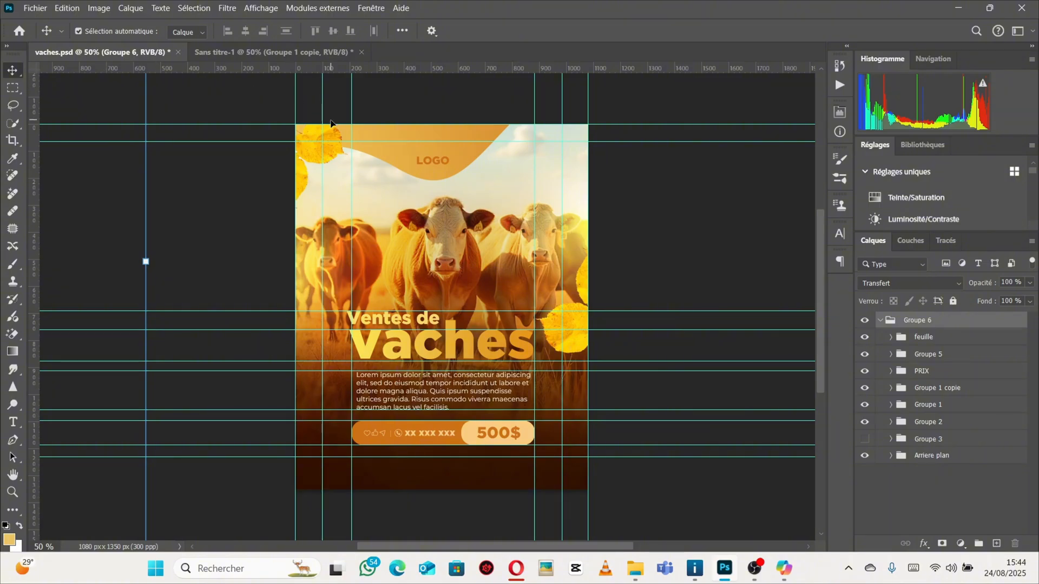
pyautogui.click(263, 50)
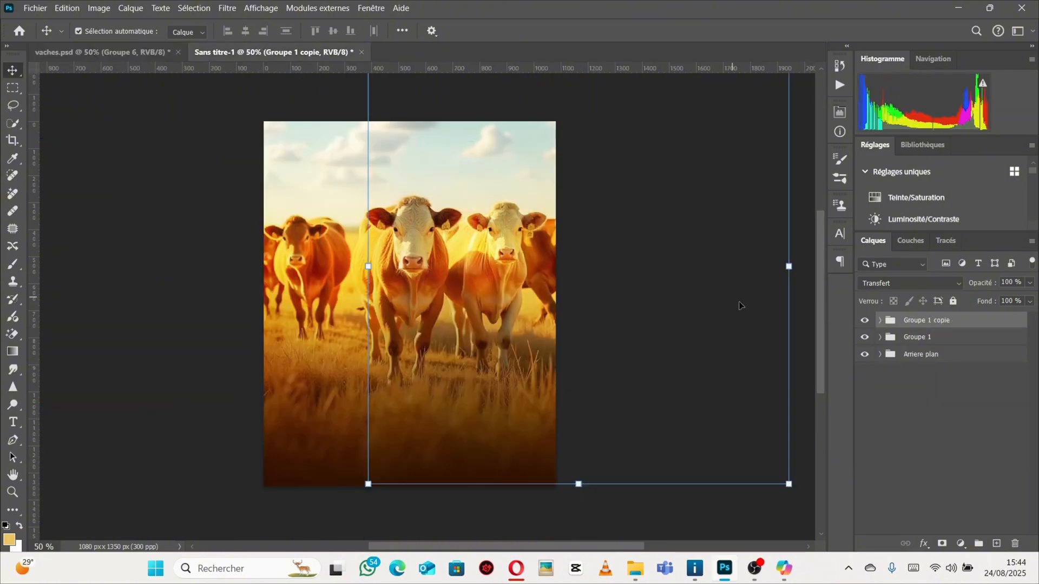
pyautogui.click(81, 52)
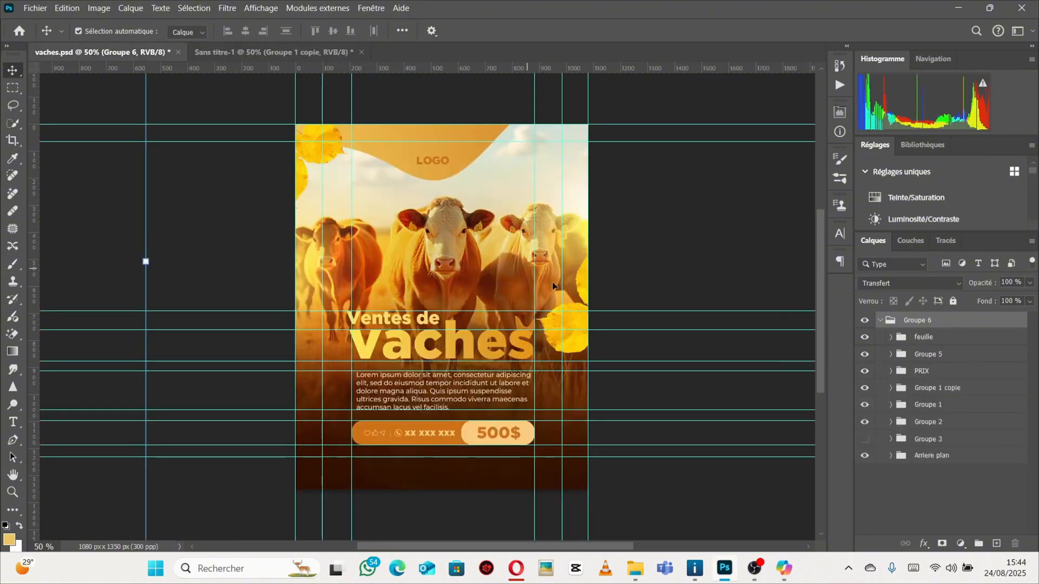
pyautogui.click(245, 54)
# Rename the two glow groups as 1 effet and 2effet.
pyautogui.click(918, 339)
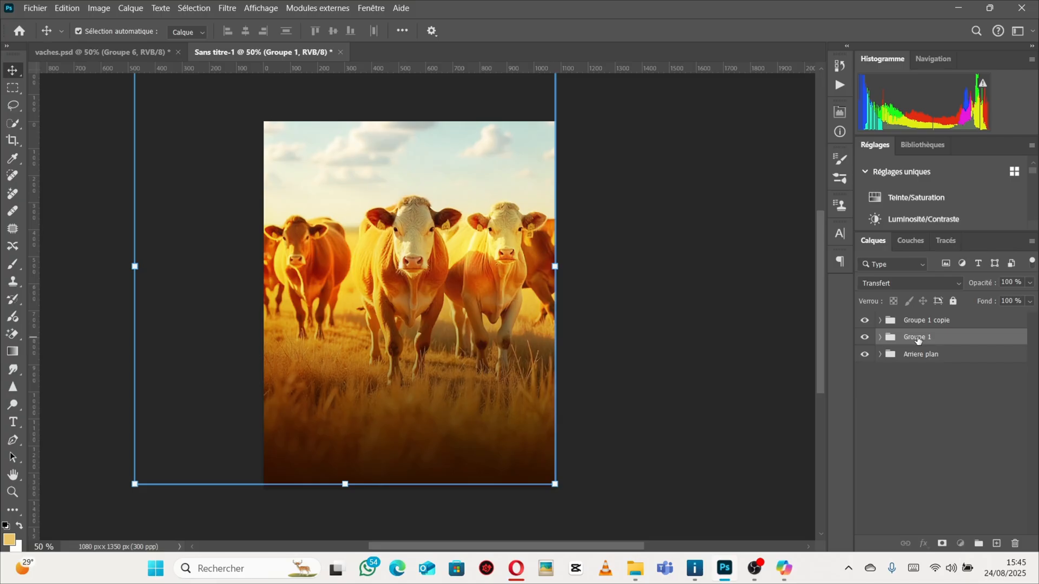
pyautogui.doubleClick(918, 339)
pyautogui.press('BackSpace')
pyautogui.press('Return')
pyautogui.click(917, 323)
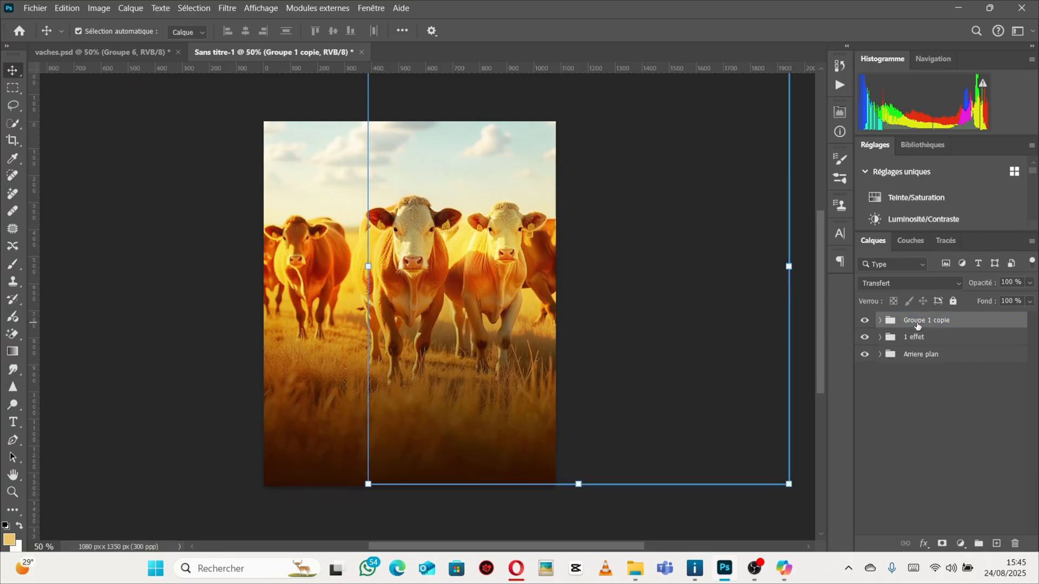
pyautogui.rightClick(917, 323)
pyautogui.click(930, 324)
pyautogui.doubleClick(930, 323)
pyautogui.hotkey('ctrl', 'a')
pyautogui.press('BackSpace')
pyautogui.write('2effet')
pyautogui.press('Return')
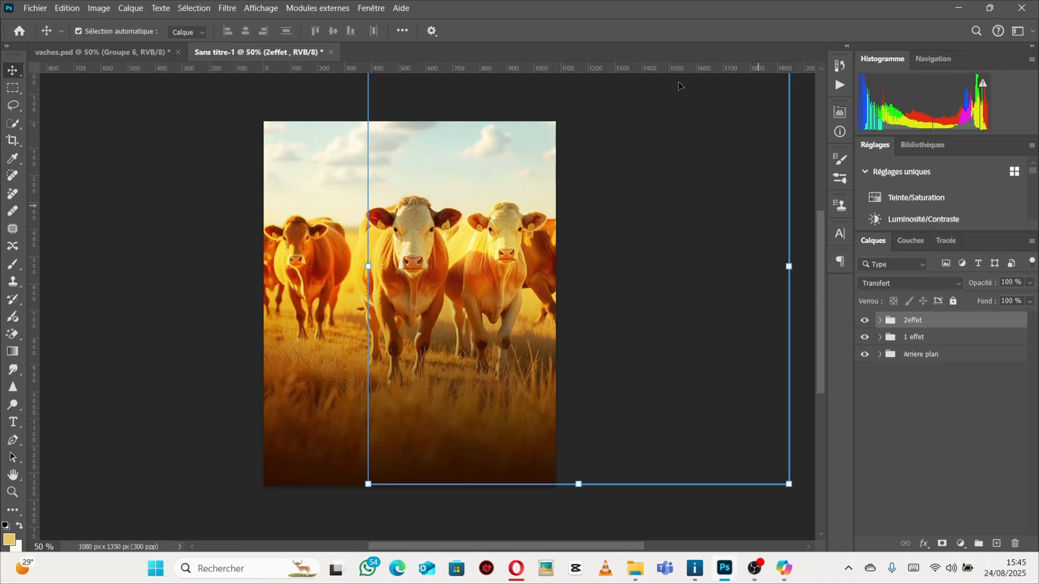
# Inside 2effet, scale the upper glow layer to about 120% and move it up over the right cows.
pyautogui.click(881, 321)
pyautogui.click(925, 344)
pyautogui.click(925, 370)
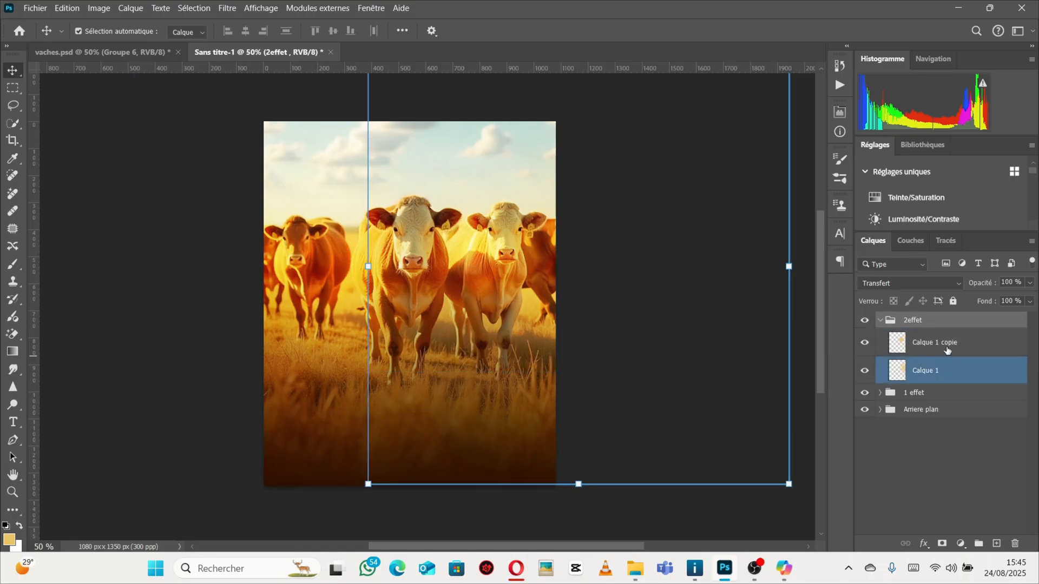
pyautogui.click(925, 351)
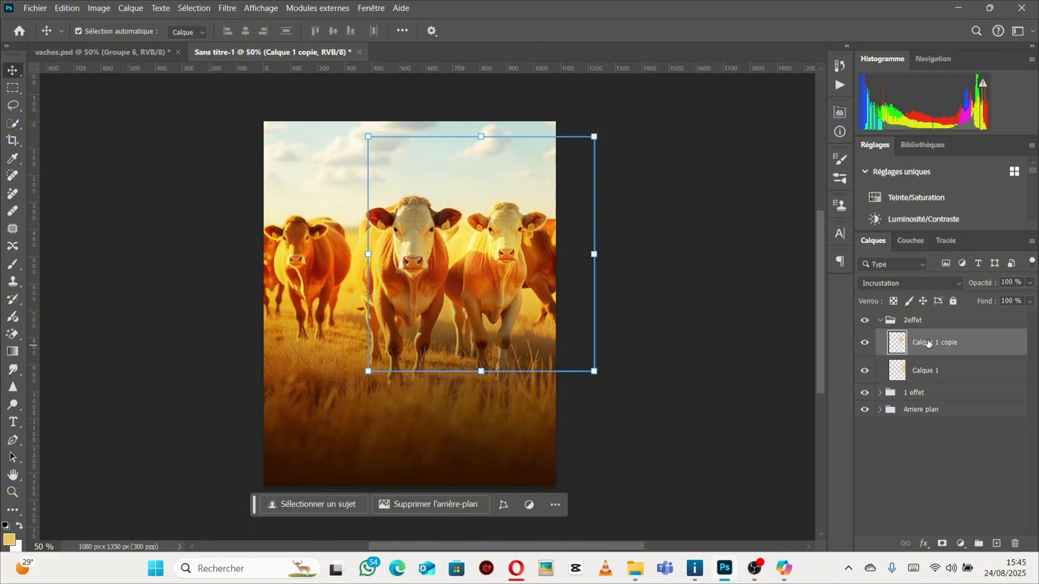
pyautogui.moveTo(928, 343); pyautogui.dragTo(946, 357)
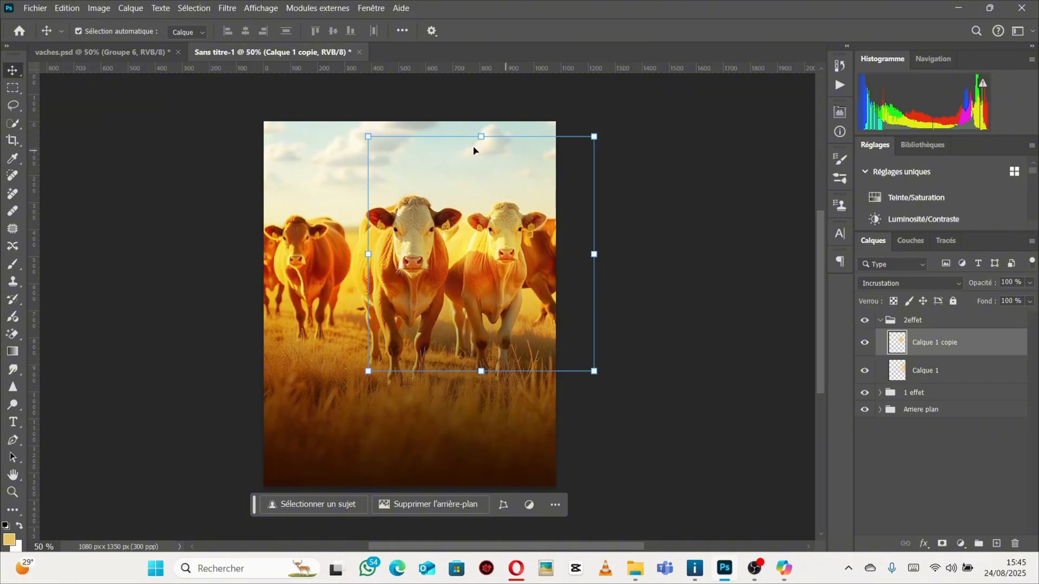
pyautogui.hotkey('ctrl', 't')
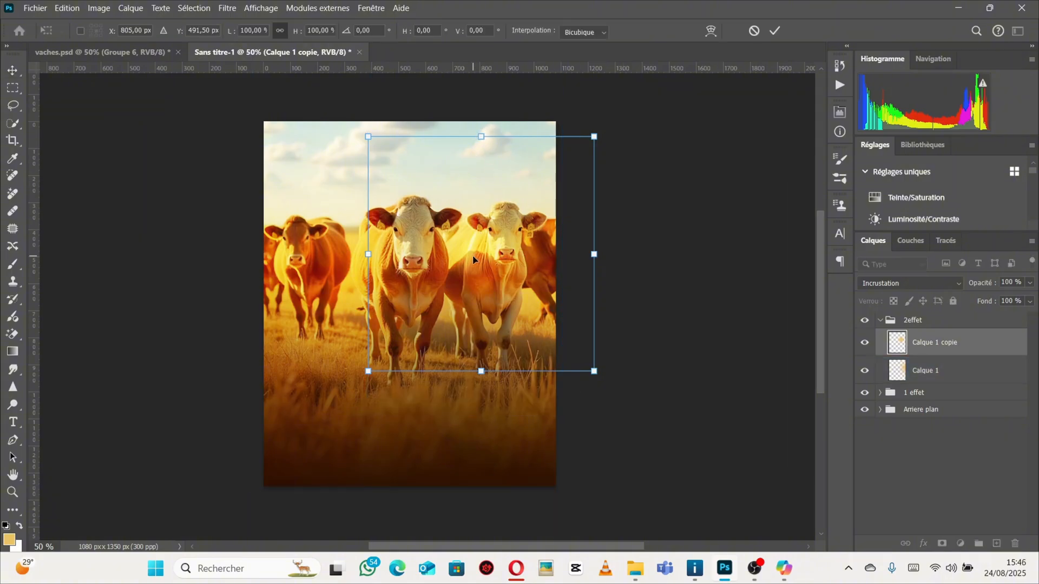
pyautogui.moveTo(474, 260); pyautogui.dragTo(536, 232)
pyautogui.moveTo(430, 228); pyautogui.dragTo(384, 216)
pyautogui.moveTo(522, 253)
pyautogui.mouseDown()
pyautogui.moveTo(517, 223)
pyautogui.moveTo(521, 233)
pyautogui.mouseUp()
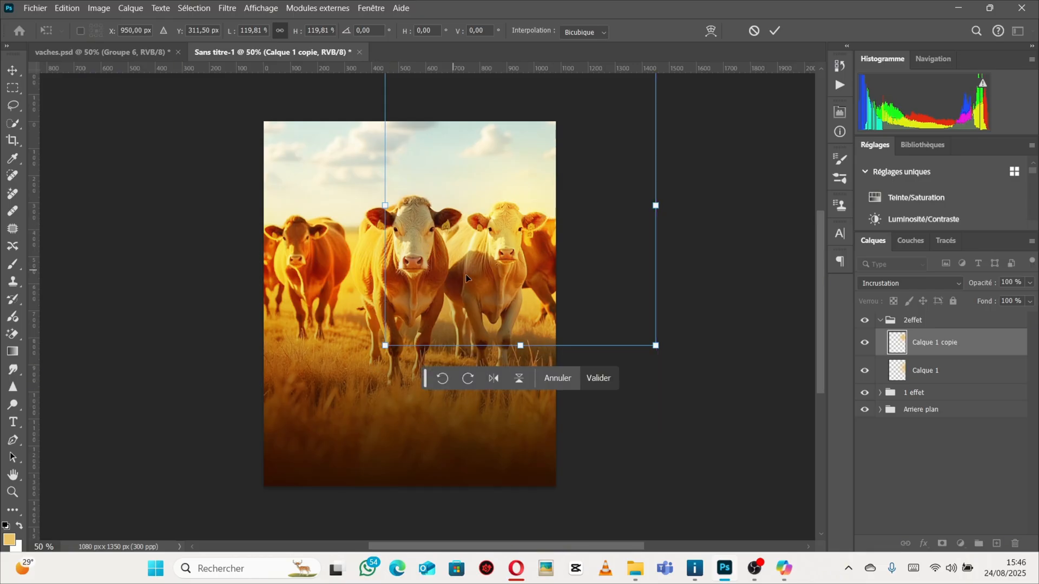
pyautogui.press('Return')
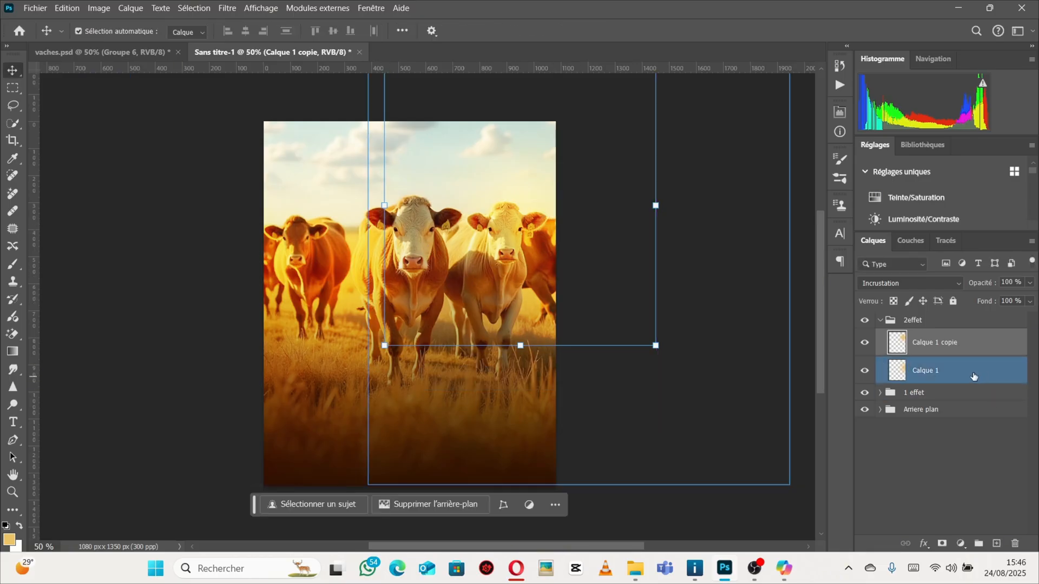
# Stretch the lower glow layer in 2effet slightly further to the left.
pyautogui.click(928, 376)
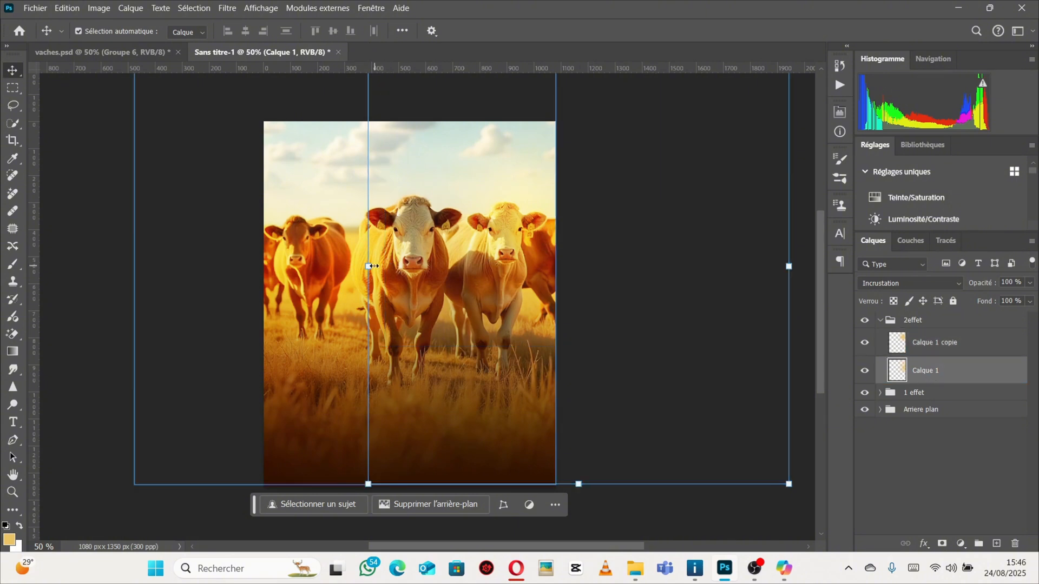
pyautogui.moveTo(373, 267); pyautogui.dragTo(336, 272)
pyautogui.press('Return')
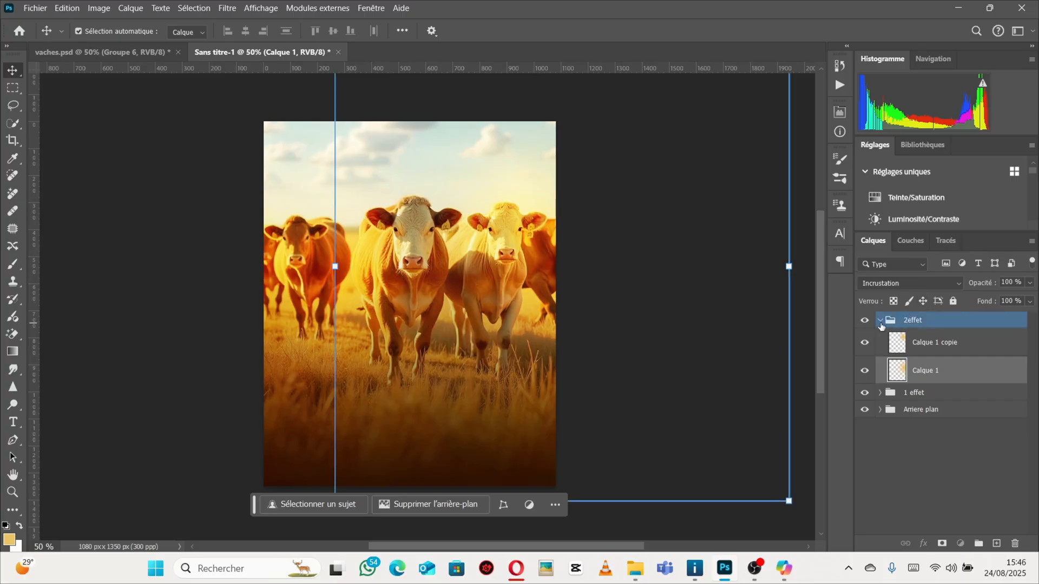
# Lock the 2effet, 1 effet and Arrière plan layers completely.
pyautogui.click(880, 320)
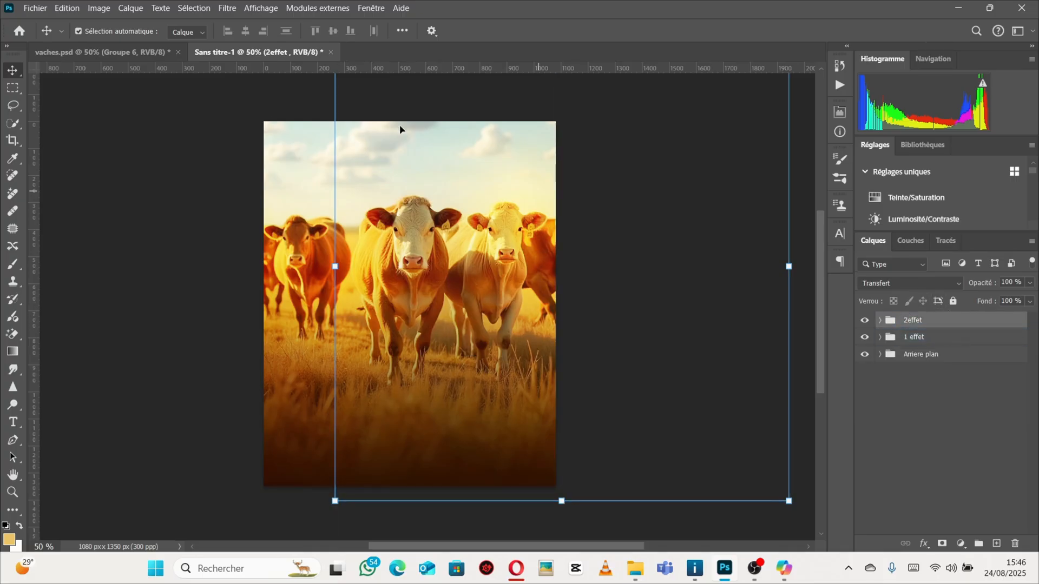
pyautogui.click(68, 52)
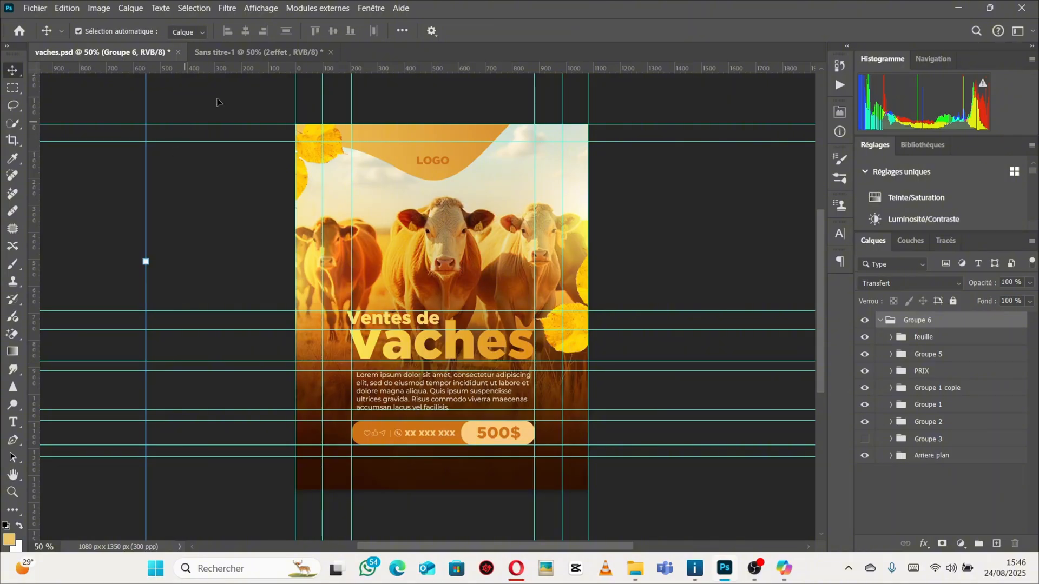
pyautogui.click(233, 52)
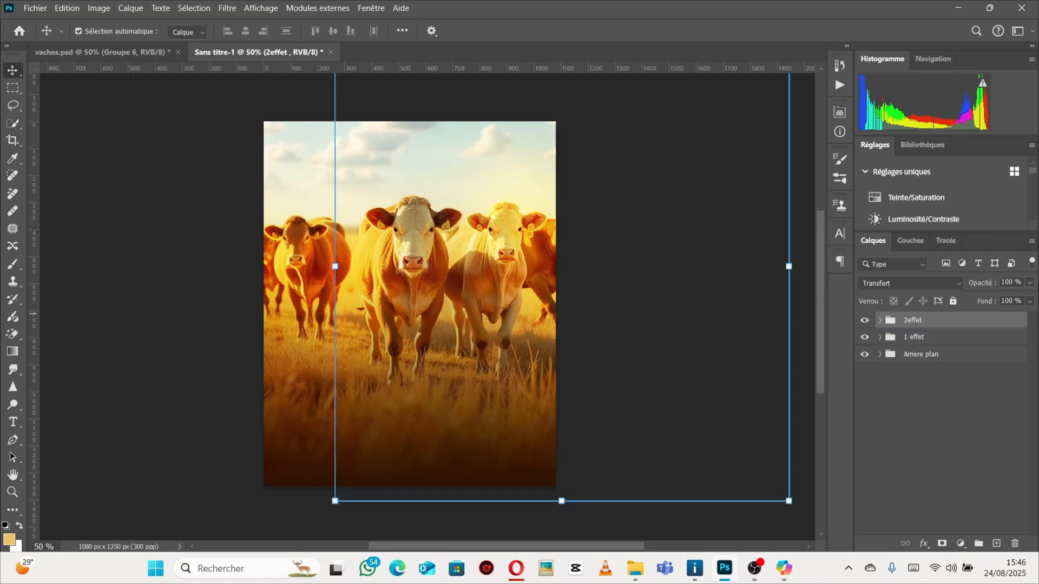
pyautogui.click(953, 301)
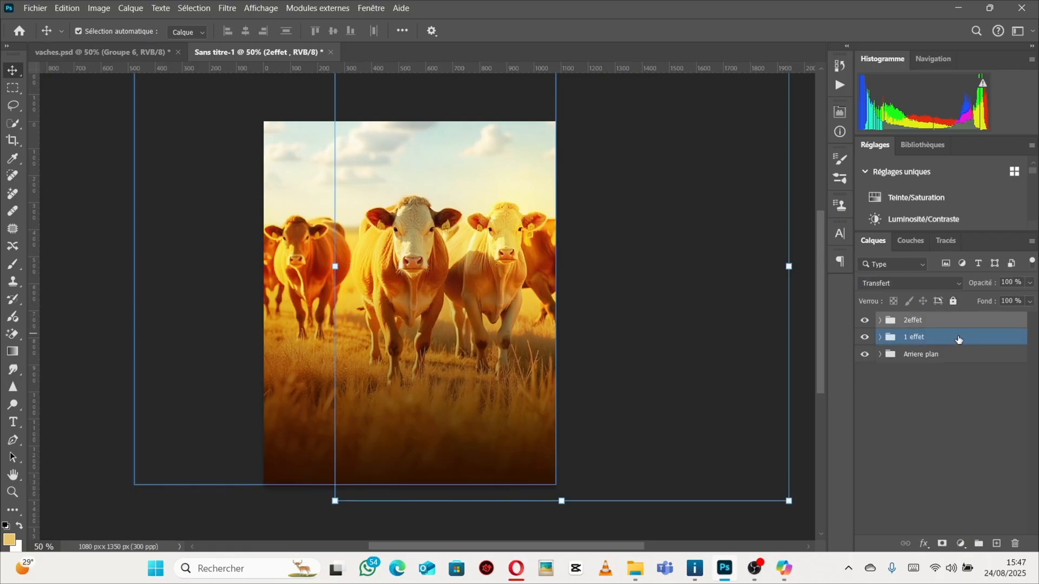
pyautogui.click(963, 342)
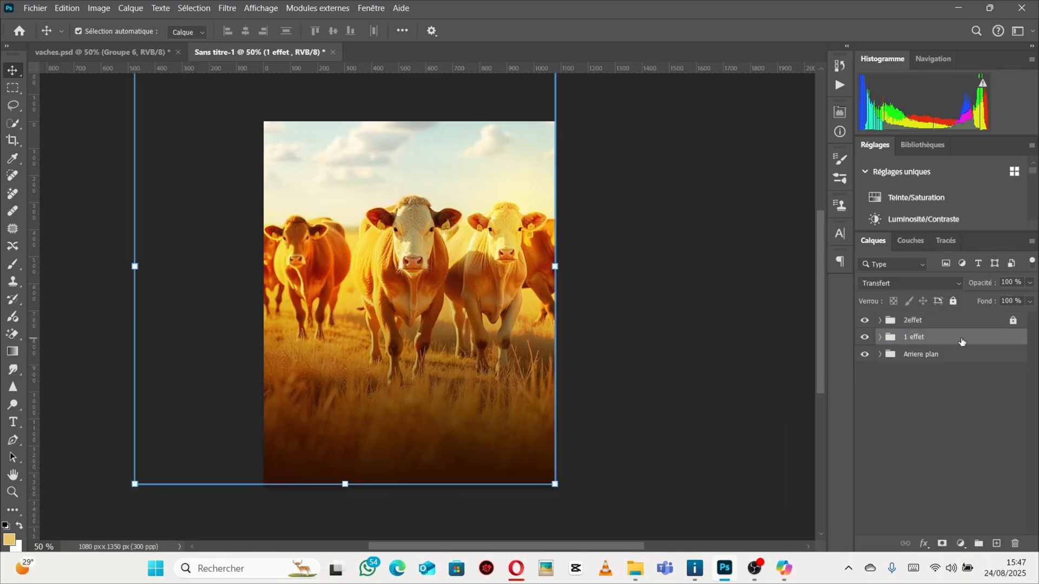
pyautogui.click(954, 302)
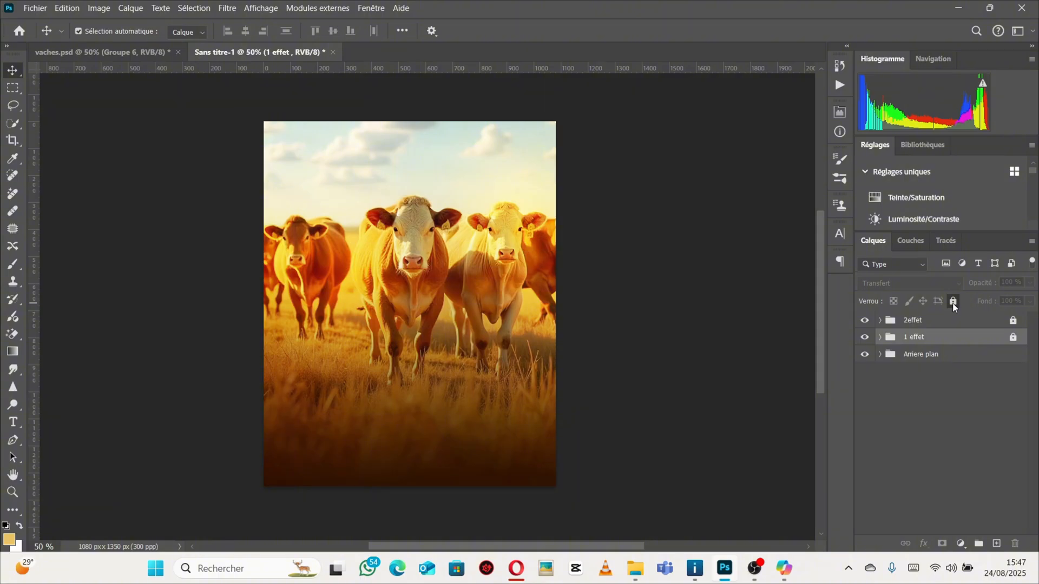
pyautogui.click(969, 357)
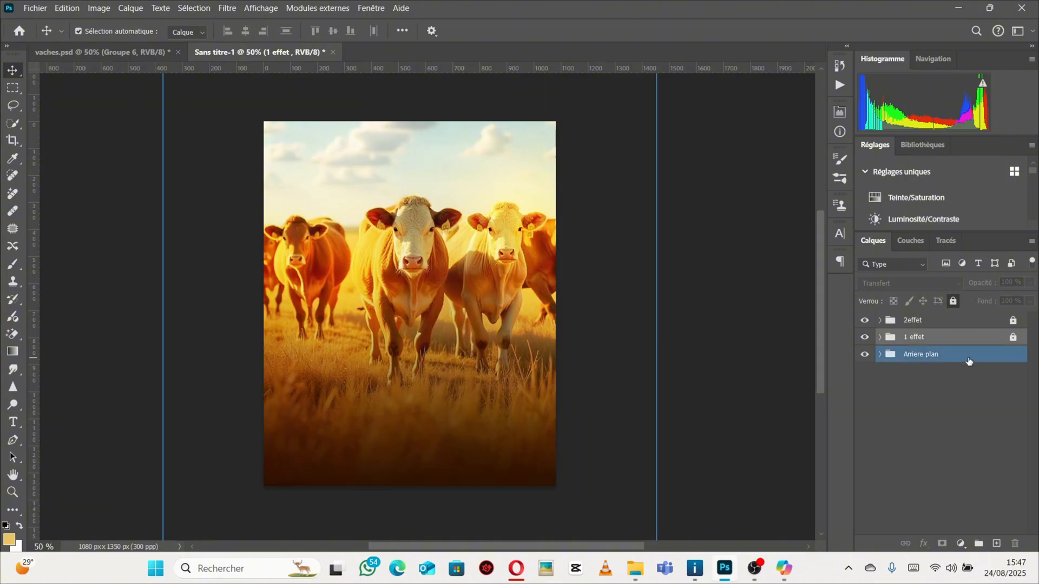
pyautogui.click(954, 302)
pyautogui.click(966, 321)
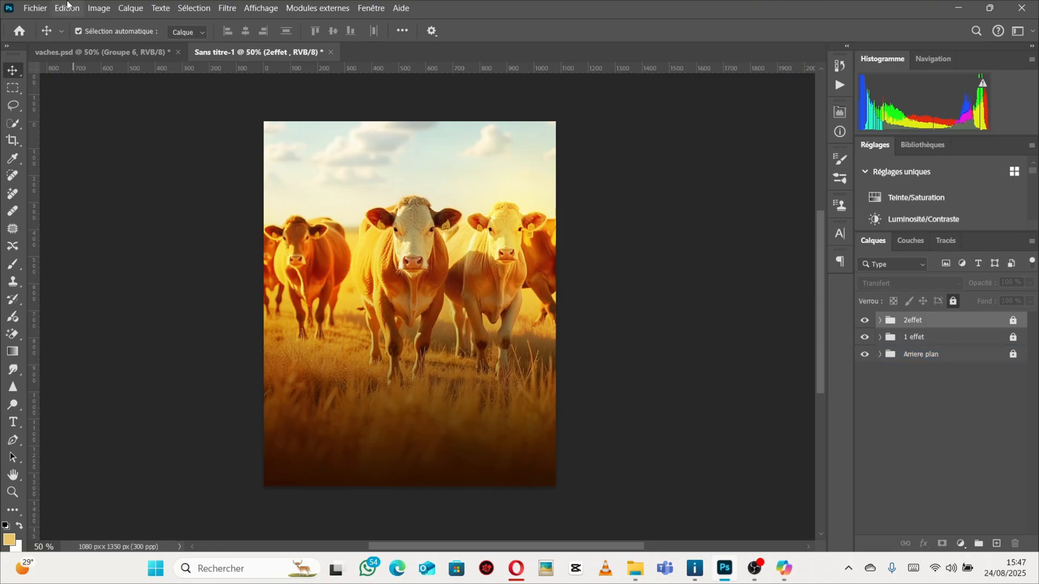
# In vaches.psd, lock the Groupe 1 copie and Groupe 1 glow groups completely.
pyautogui.click(81, 52)
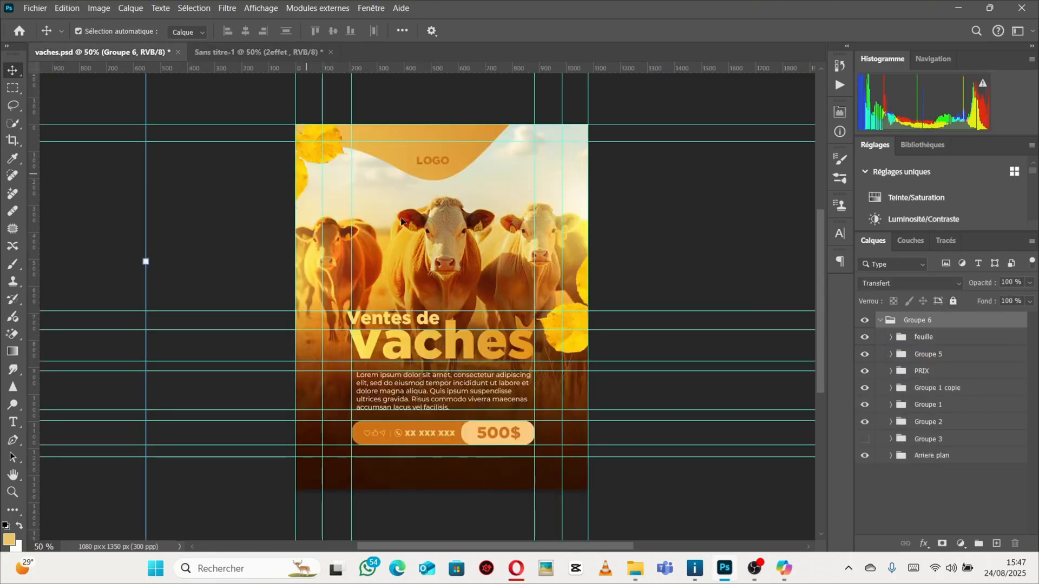
pyautogui.click(431, 345)
pyautogui.click(900, 388)
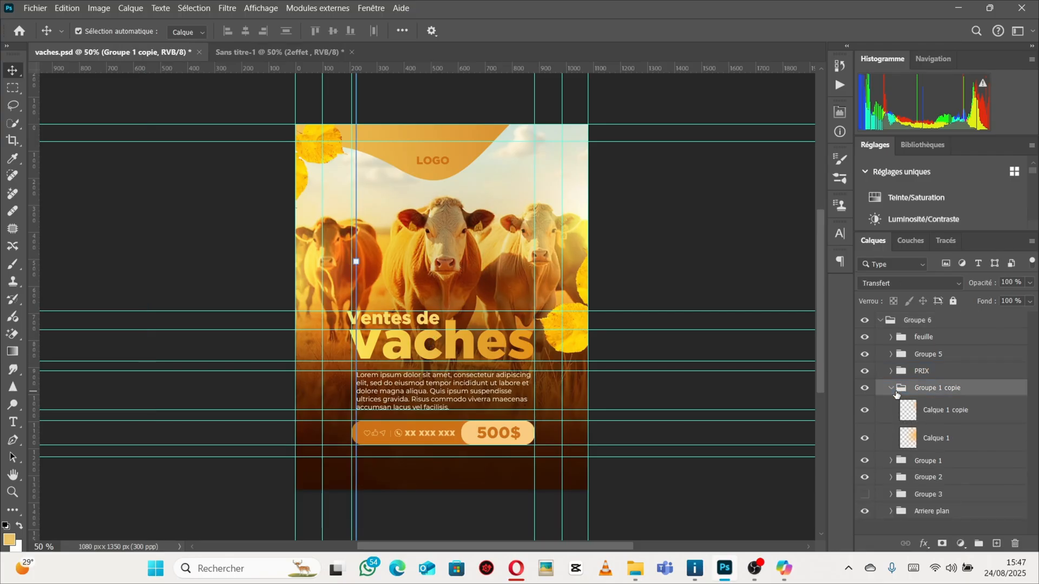
pyautogui.click(891, 388)
pyautogui.click(954, 302)
pyautogui.click(459, 327)
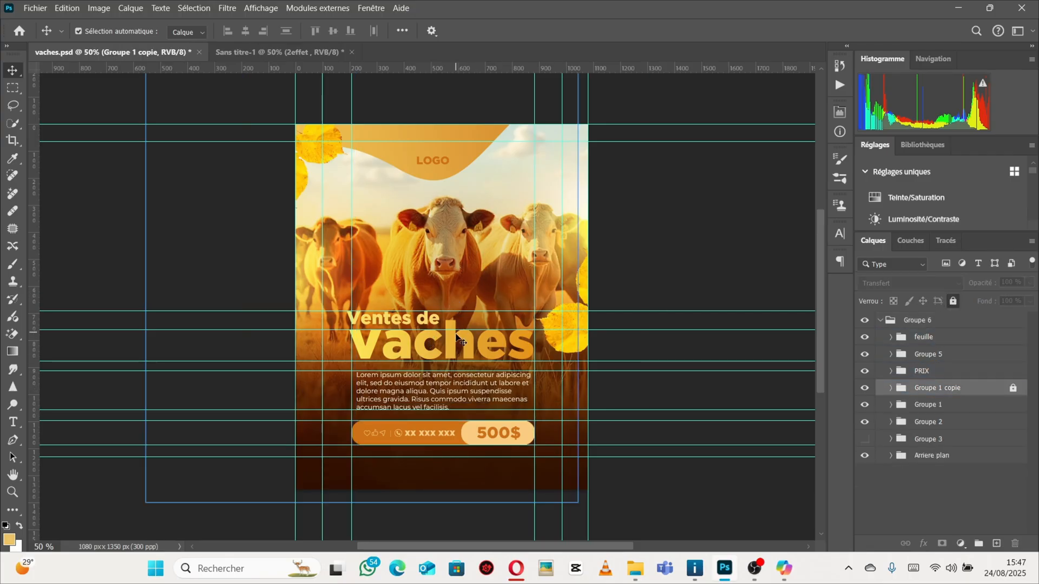
pyautogui.click(927, 405)
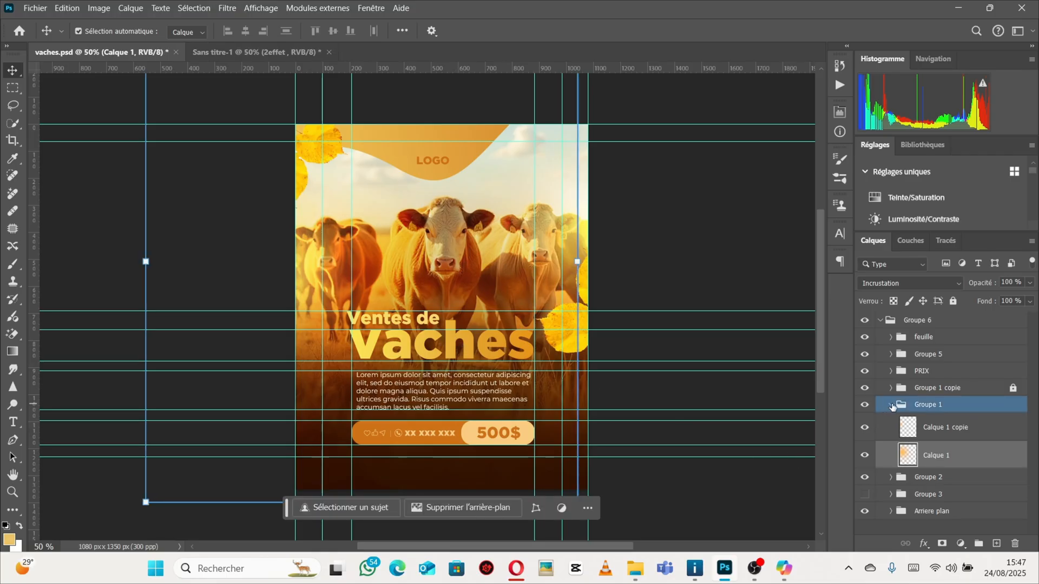
pyautogui.click(890, 405)
pyautogui.click(953, 301)
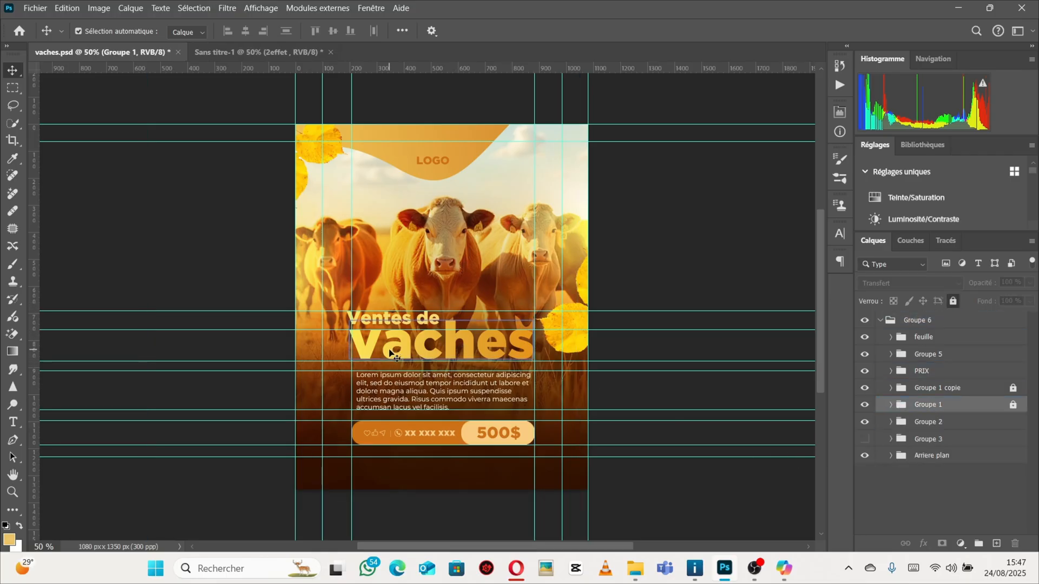
# Examine the character settings of the Vaches and Ventes de title texts in vaches.psd.
pyautogui.click(426, 344)
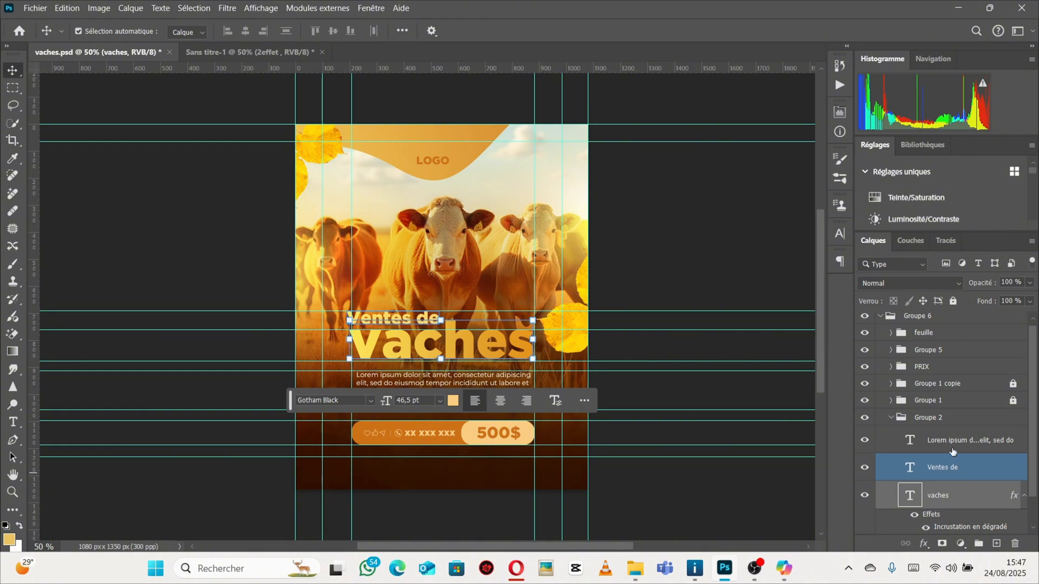
pyautogui.click(842, 234)
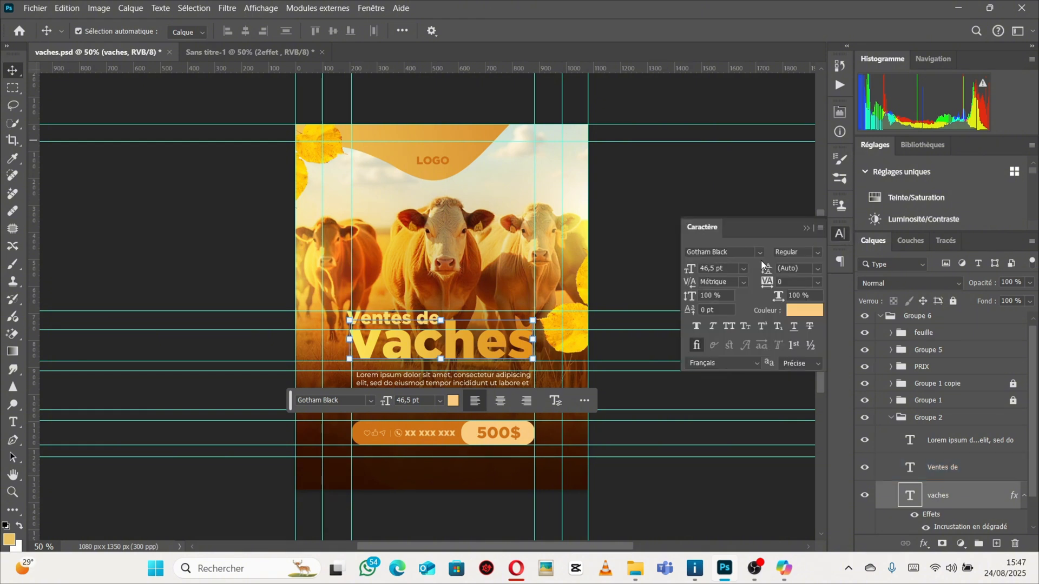
pyautogui.click(408, 321)
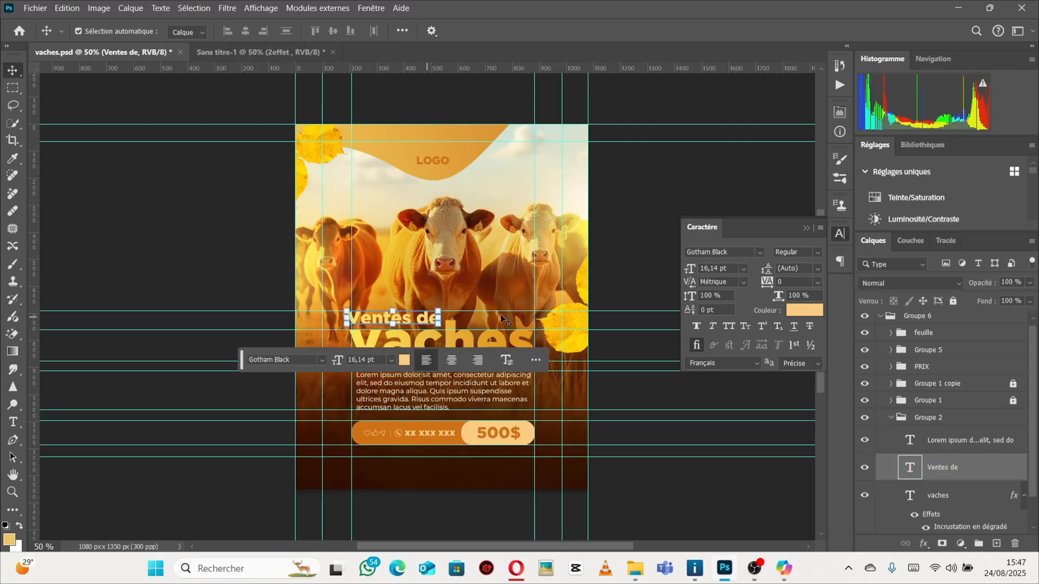
# Switch to Sans titre-1 and drag guides to match vaches.psd margins: vertical and horizontal guides near each canvas edge.
pyautogui.click(628, 195)
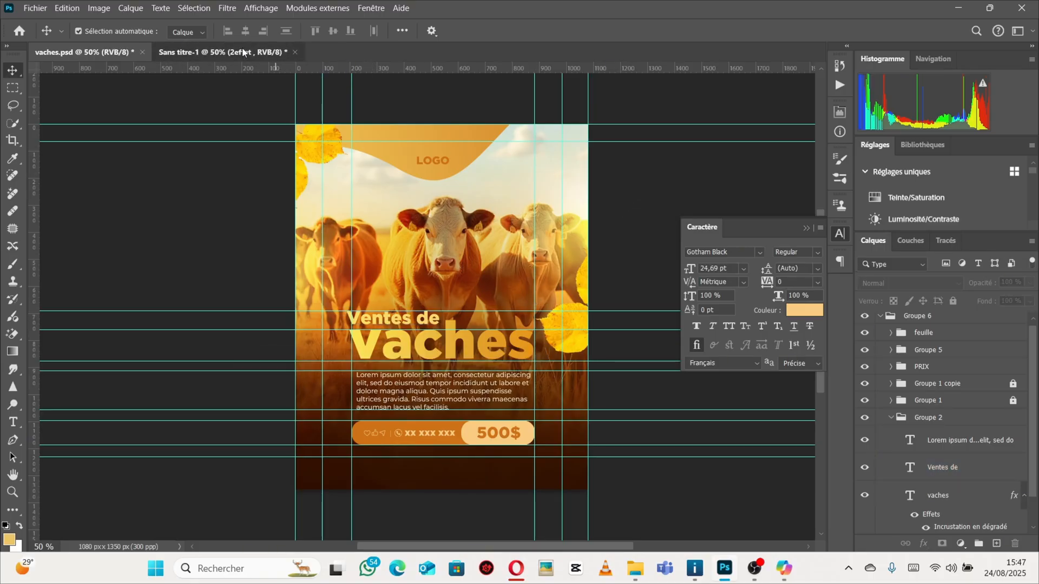
pyautogui.click(222, 52)
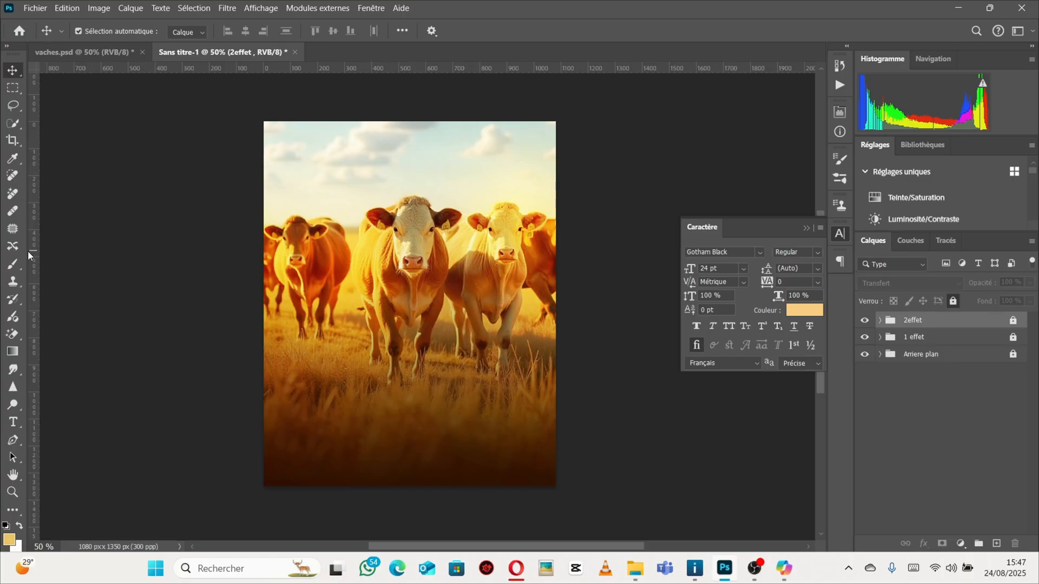
pyautogui.moveTo(33, 257); pyautogui.dragTo(263, 279)
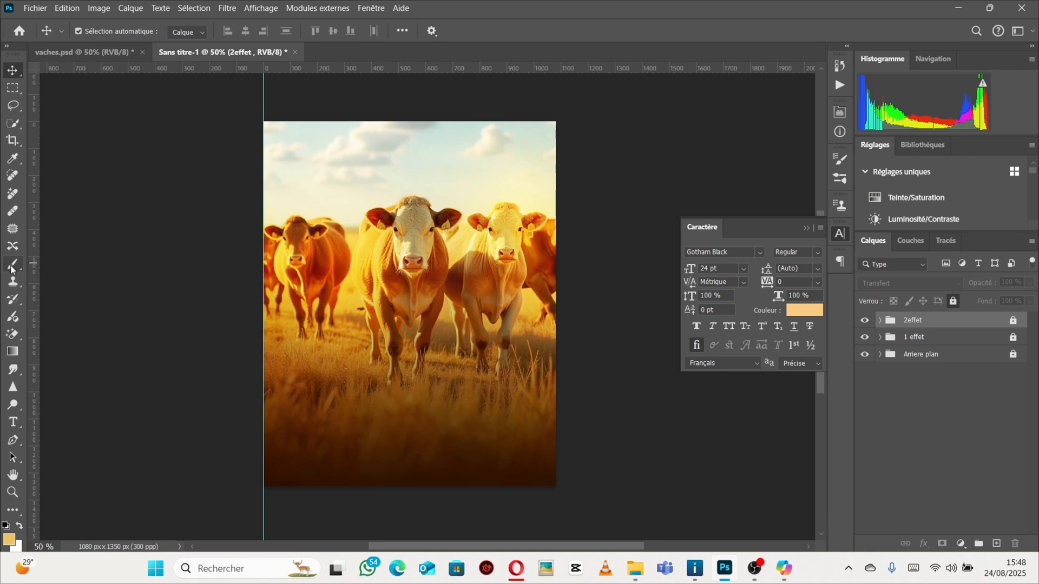
pyautogui.moveTo(34, 268); pyautogui.dragTo(290, 309)
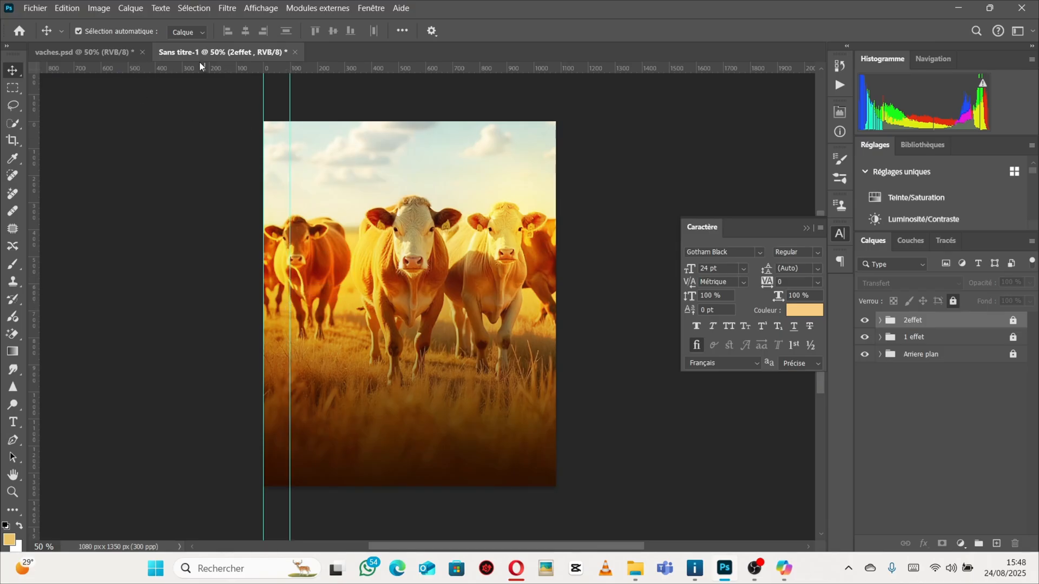
pyautogui.moveTo(200, 66); pyautogui.dragTo(202, 121)
pyautogui.moveTo(357, 66); pyautogui.dragTo(358, 147)
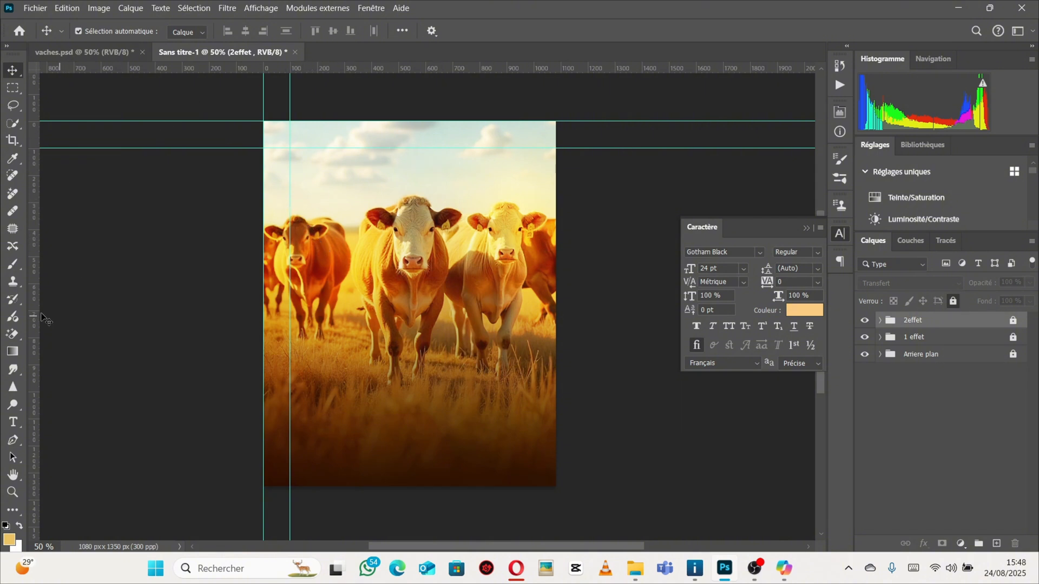
pyautogui.moveTo(33, 301); pyautogui.dragTo(557, 364)
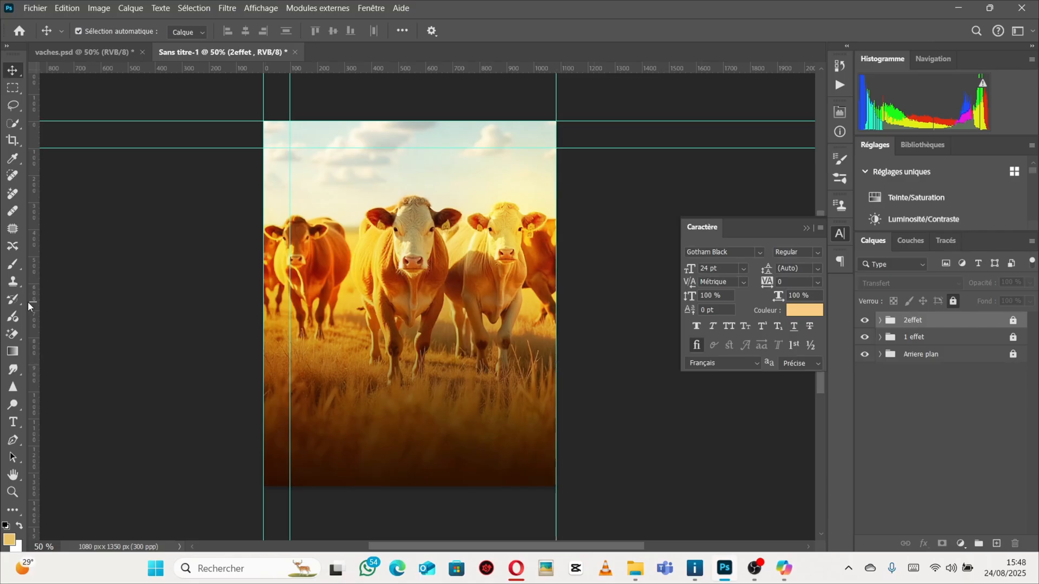
pyautogui.moveTo(33, 306); pyautogui.dragTo(528, 383)
pyautogui.moveTo(470, 69); pyautogui.dragTo(448, 183)
pyautogui.moveTo(442, 410); pyautogui.dragTo(452, 487)
pyautogui.moveTo(444, 67); pyautogui.dragTo(436, 459)
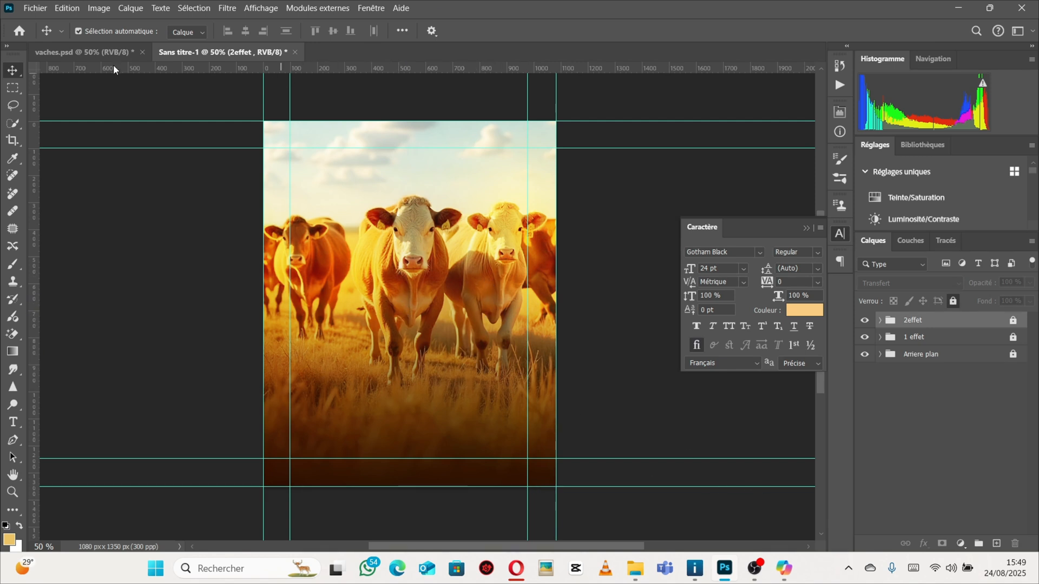
# Compare the guide layout with vaches.psd and add two inner vertical guides in Sans titre-1.
pyautogui.click(97, 52)
pyautogui.click(522, 409)
pyautogui.click(477, 370)
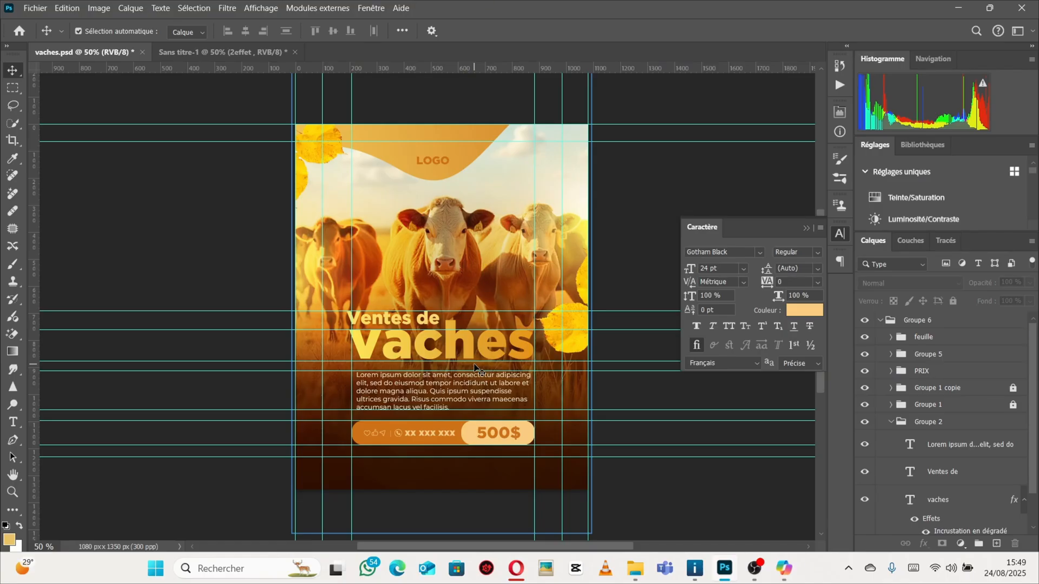
pyautogui.click(192, 52)
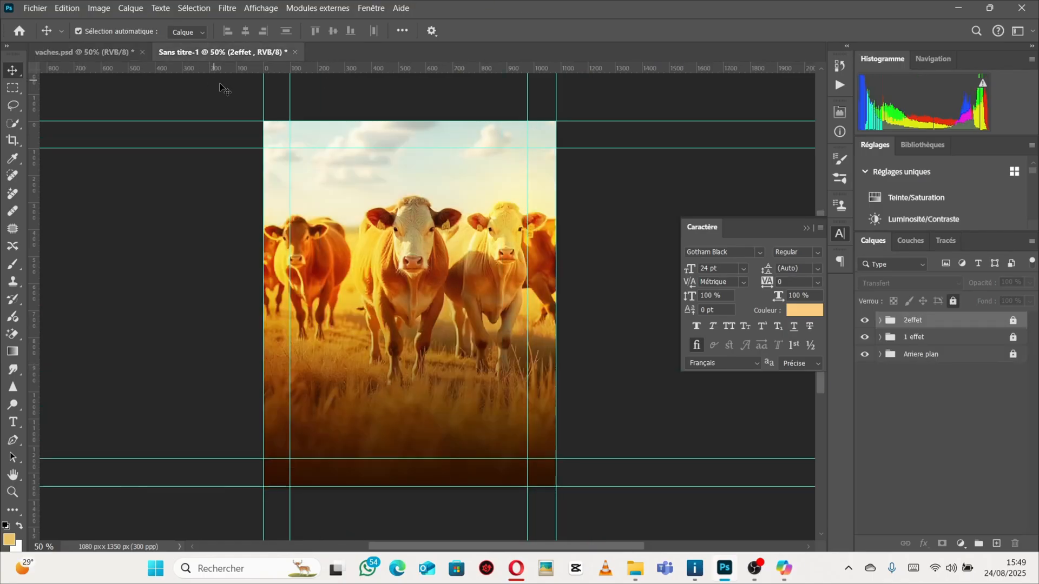
pyautogui.moveTo(34, 366); pyautogui.dragTo(322, 364)
pyautogui.moveTo(33, 287); pyautogui.dragTo(497, 375)
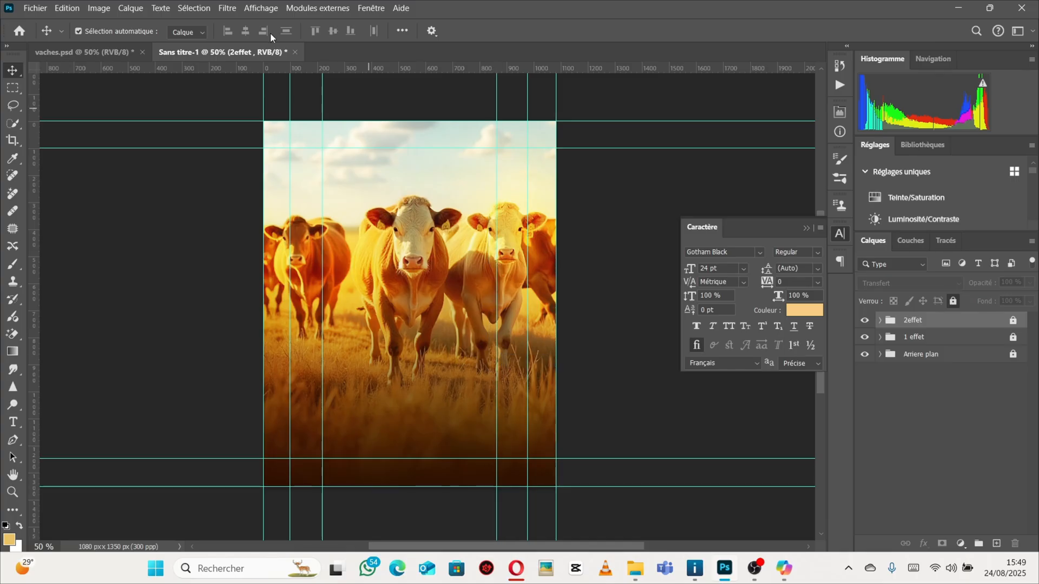
pyautogui.click(81, 52)
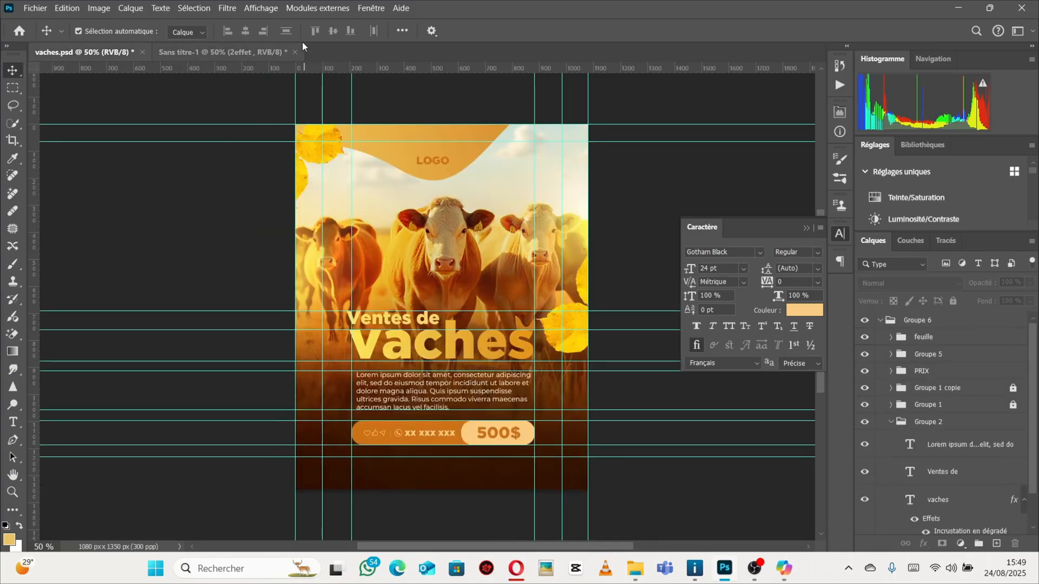
pyautogui.click(183, 53)
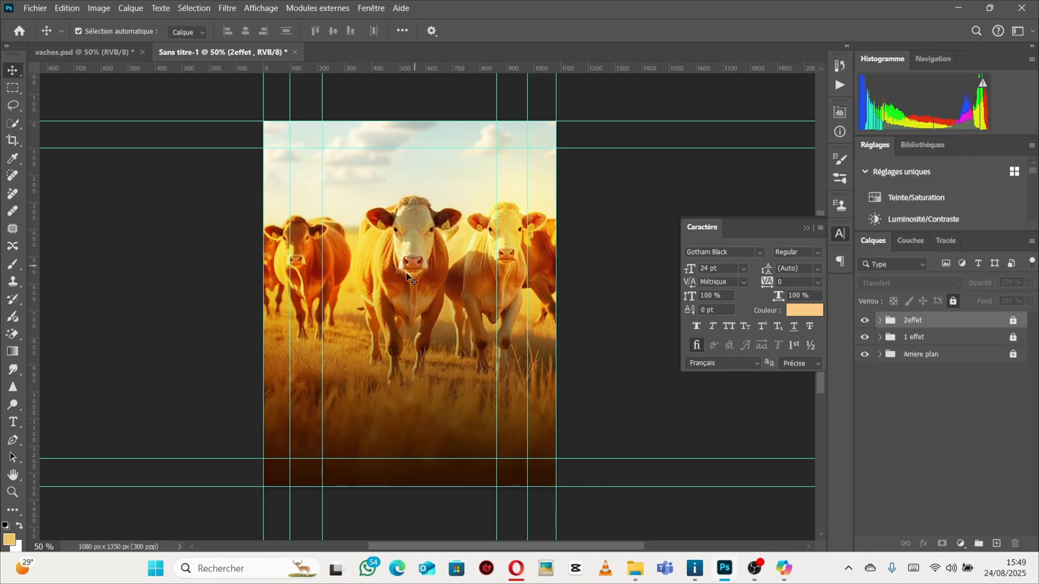
# Create a Gotham Black 24 pt text layer reading Vaches on the canvas.
pyautogui.click(14, 422)
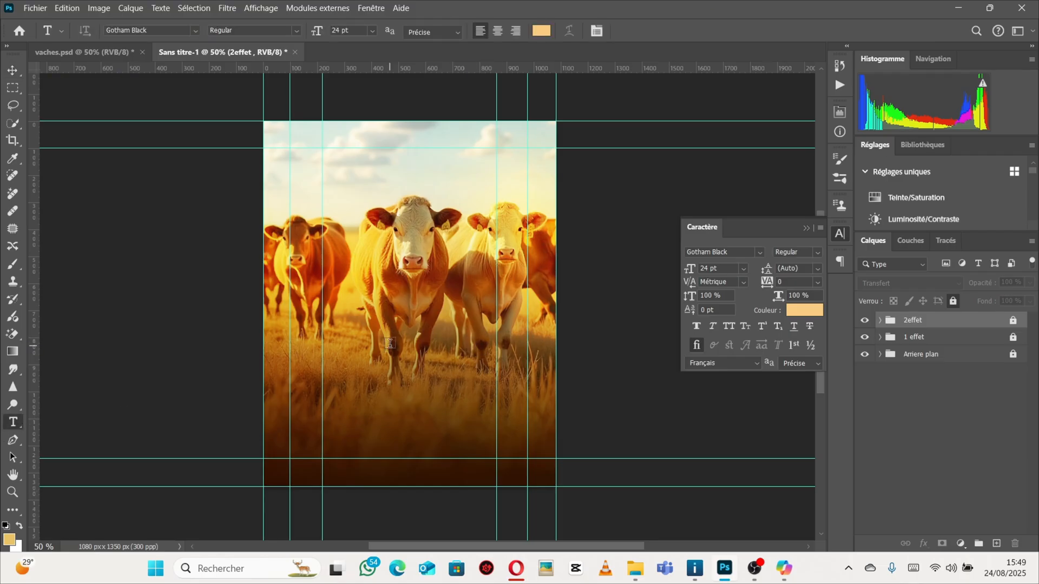
pyautogui.click(388, 342)
pyautogui.press('BackSpace')
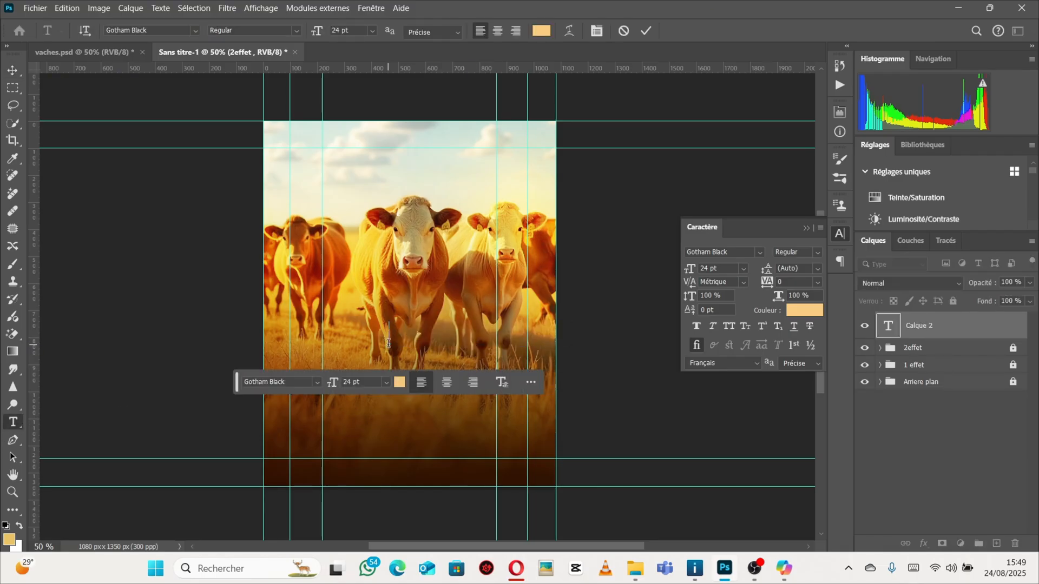
pyautogui.write('V')
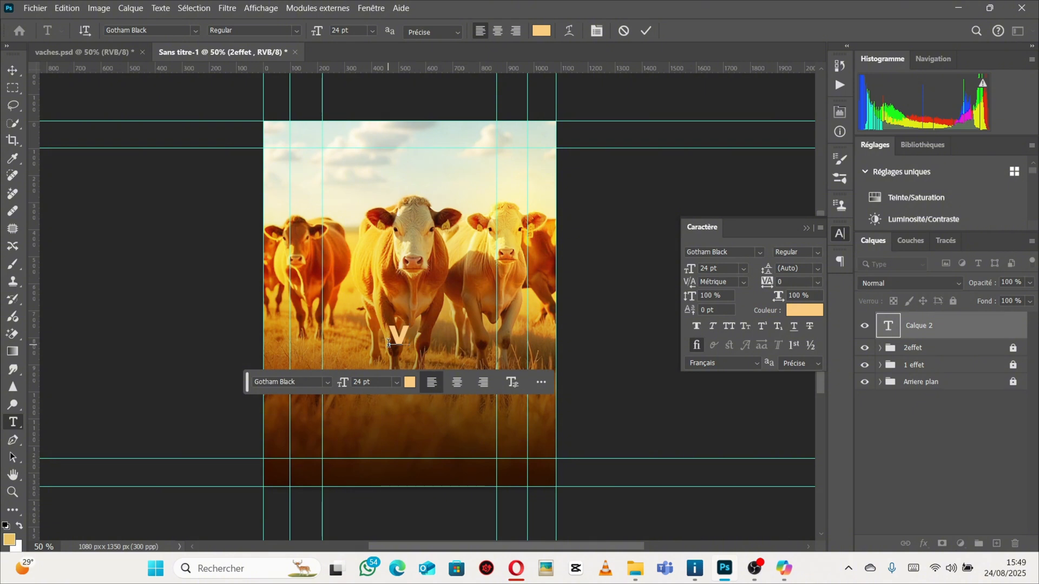
pyautogui.write('ach')
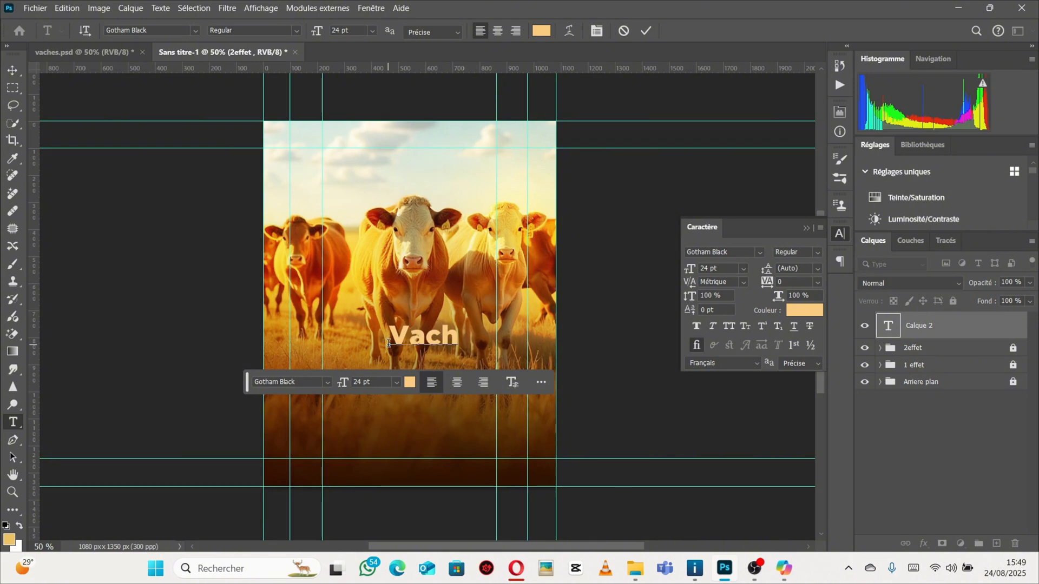
pyautogui.write('es')
pyautogui.click(12, 70)
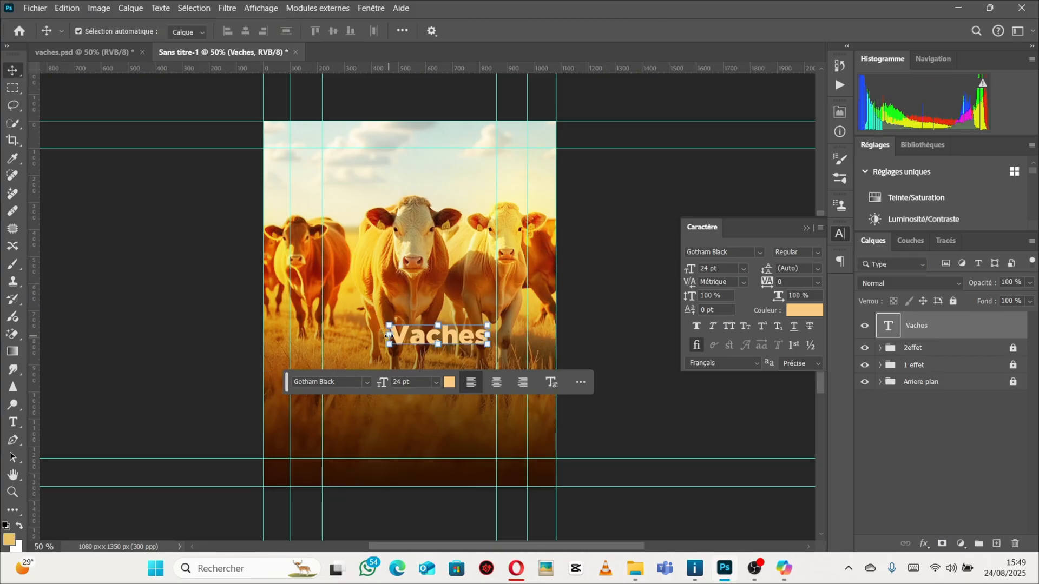
# Transform the Vaches text to span the inner guides, about 46 pt, and move it slightly lower.
pyautogui.moveTo(389, 337); pyautogui.dragTo(320, 339)
pyautogui.moveTo(488, 337); pyautogui.dragTo(497, 337)
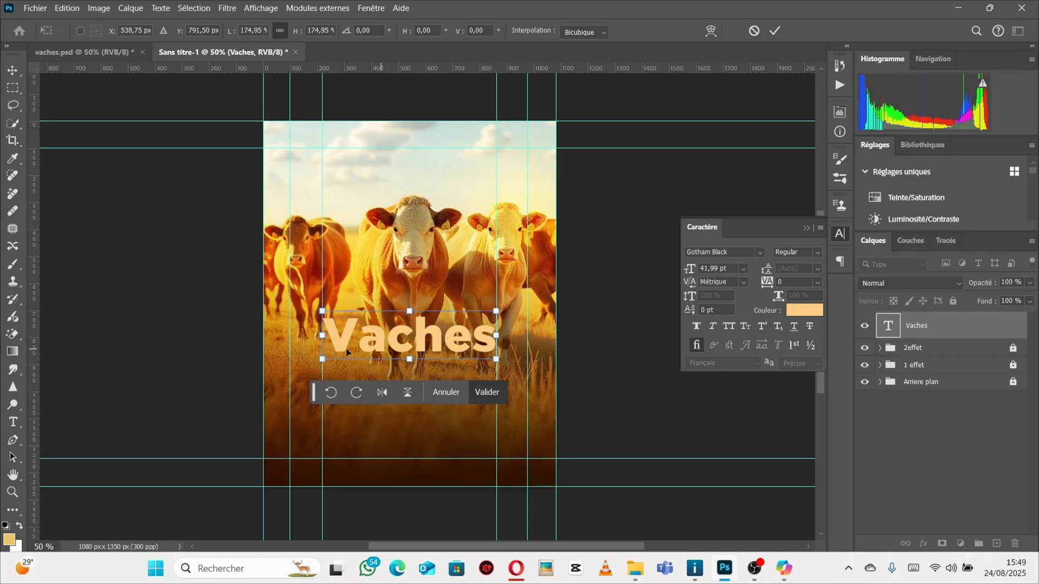
pyautogui.click(323, 341)
pyautogui.click(373, 9)
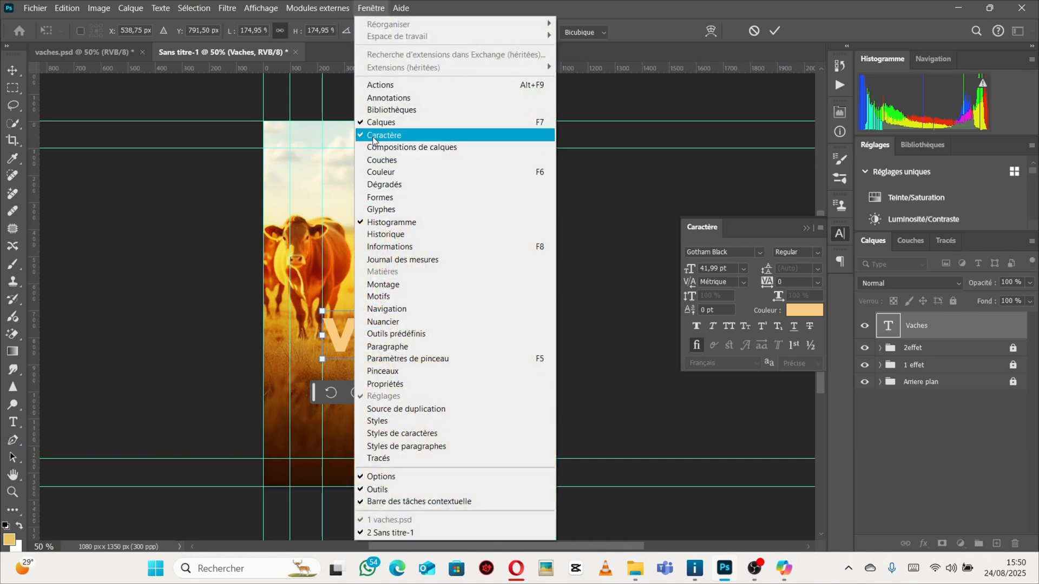
pyautogui.click(439, 7)
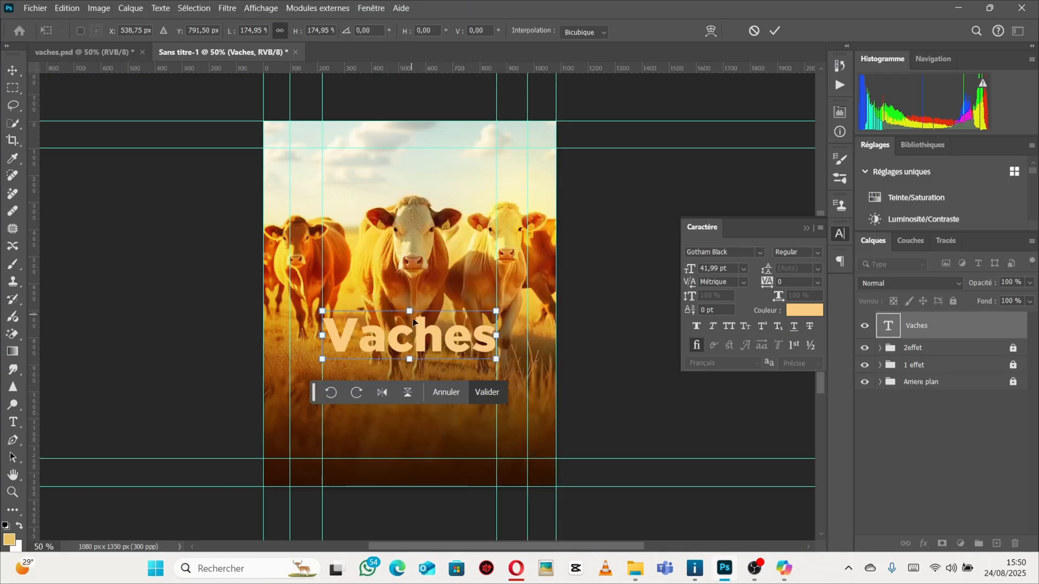
pyautogui.moveTo(421, 333); pyautogui.dragTo(416, 362)
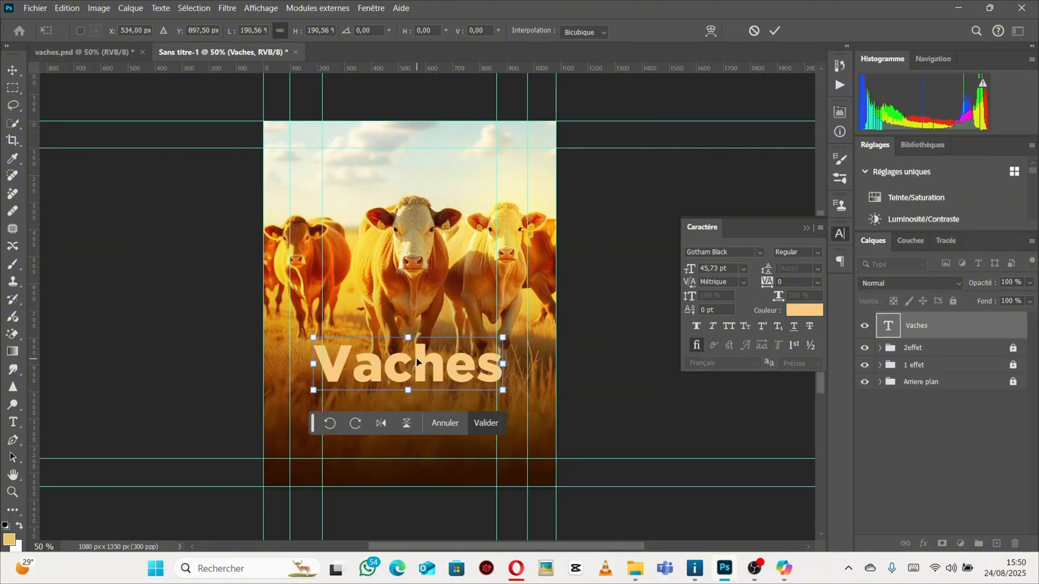
pyautogui.press('Return')
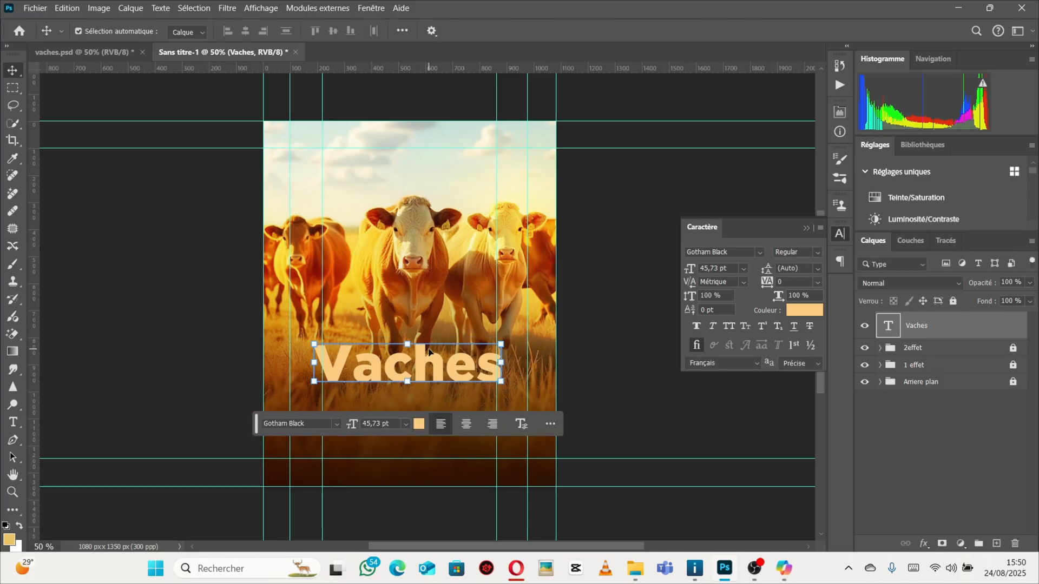
# Check the Vaches title in vaches.psd for comparison.
pyautogui.click(84, 51)
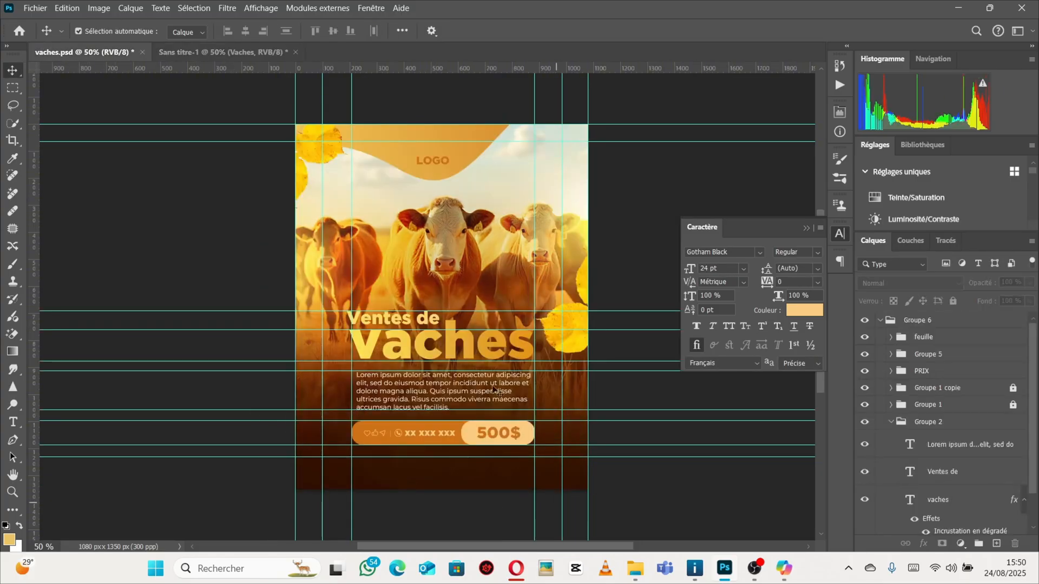
pyautogui.click(436, 341)
pyautogui.moveTo(436, 341); pyautogui.dragTo(476, 322)
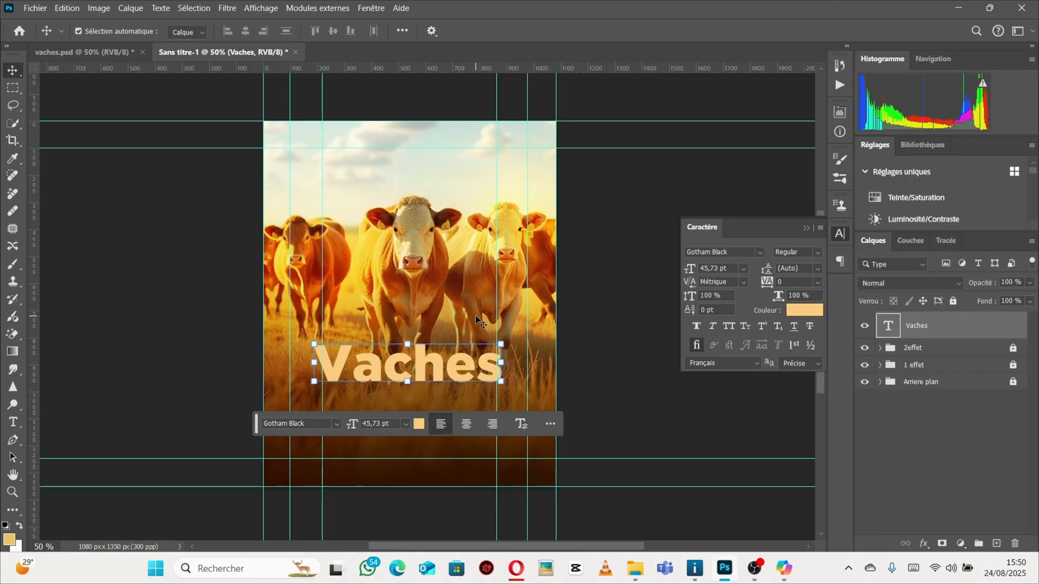
# Open the layer style for the Vaches text and enable Incrustation en dégradé.
pyautogui.doubleClick(971, 329)
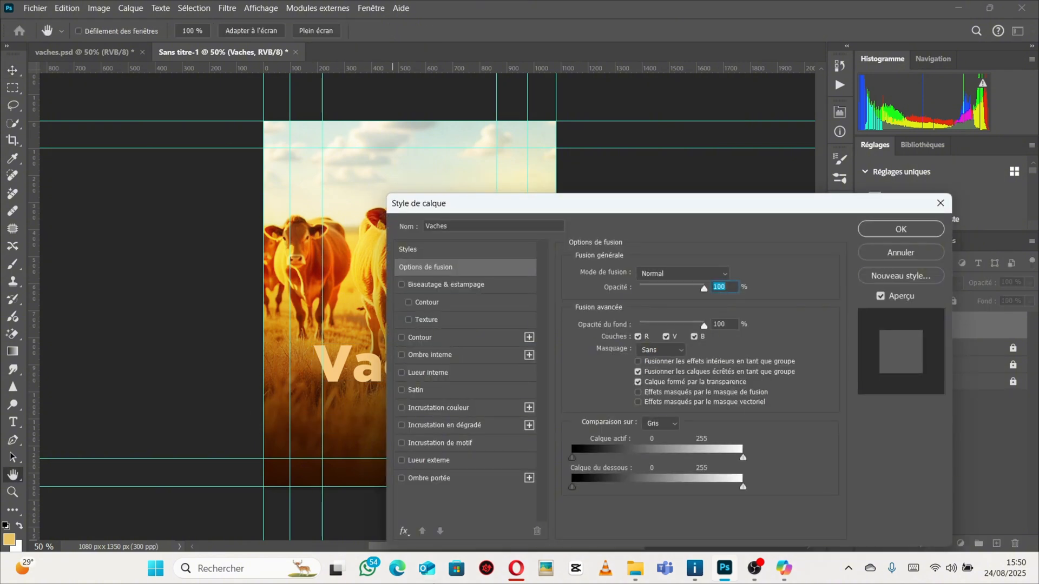
pyautogui.click(425, 426)
pyautogui.moveTo(513, 208); pyautogui.dragTo(705, 113)
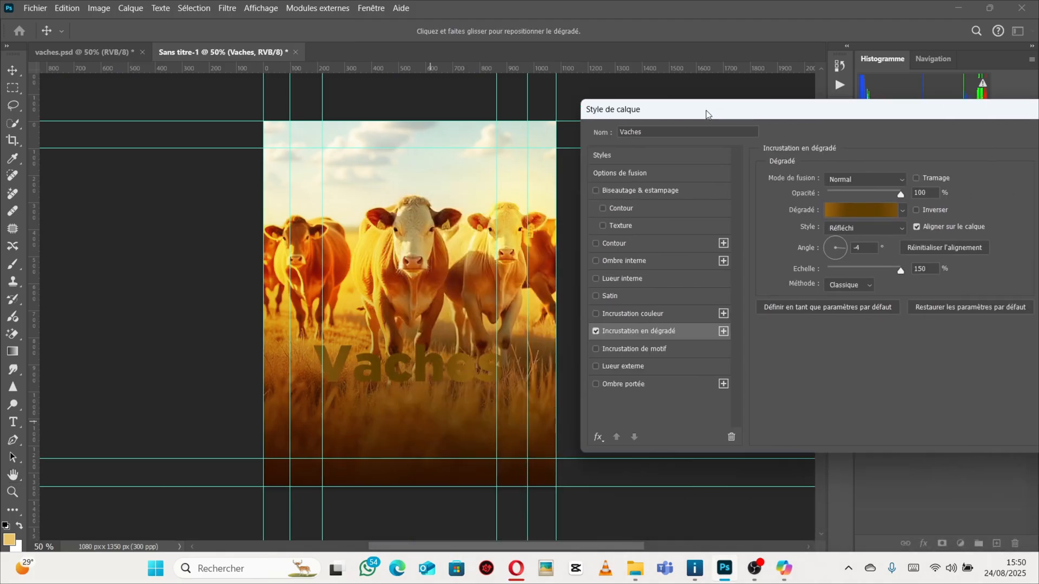
# Try Basiques and Bleus gradient presets on the Vaches text's gradient overlay.
pyautogui.click(902, 210)
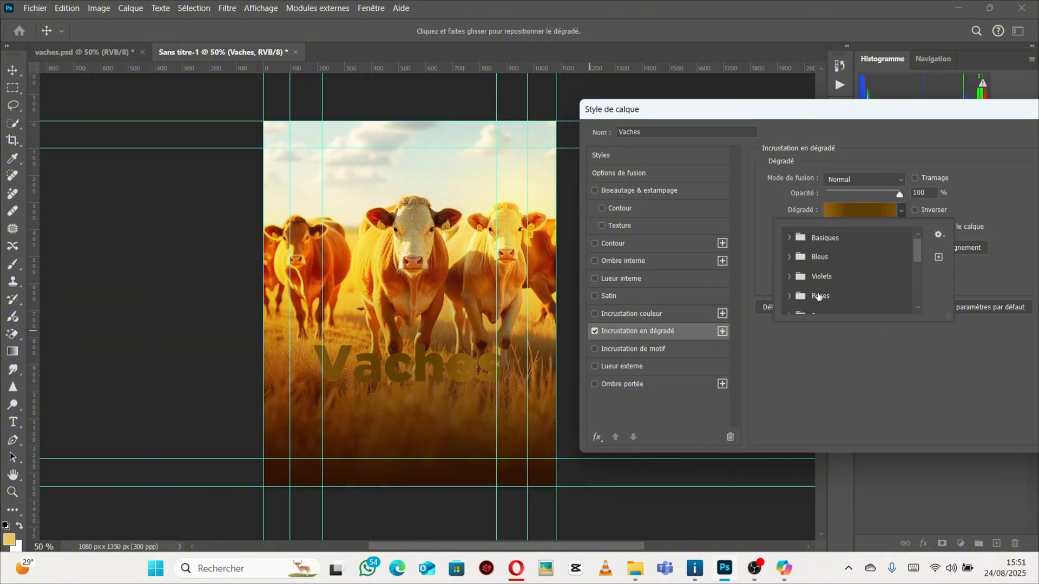
pyautogui.click(790, 241)
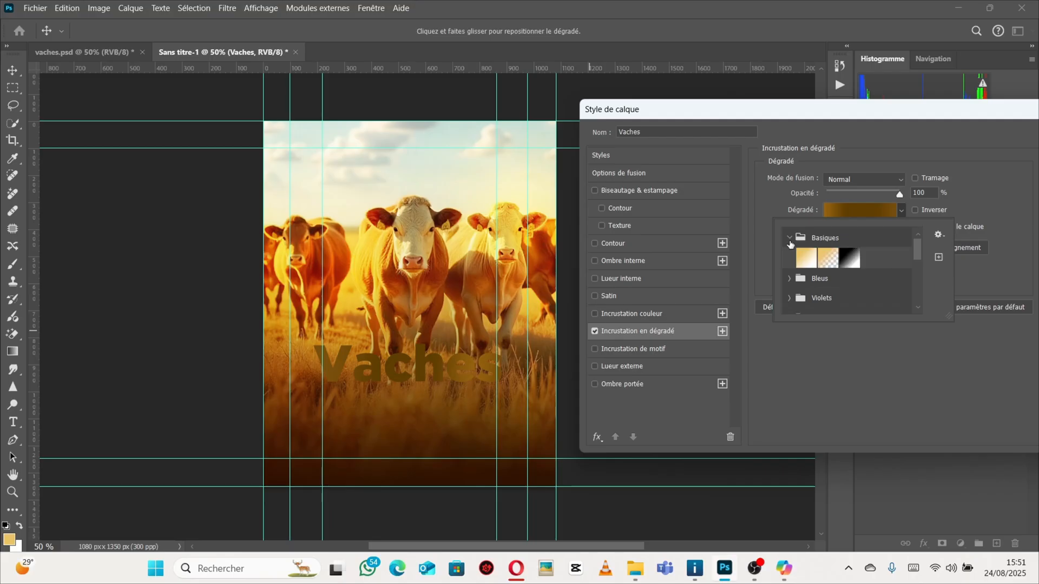
pyautogui.click(807, 264)
pyautogui.scroll(-1, 807, 269)
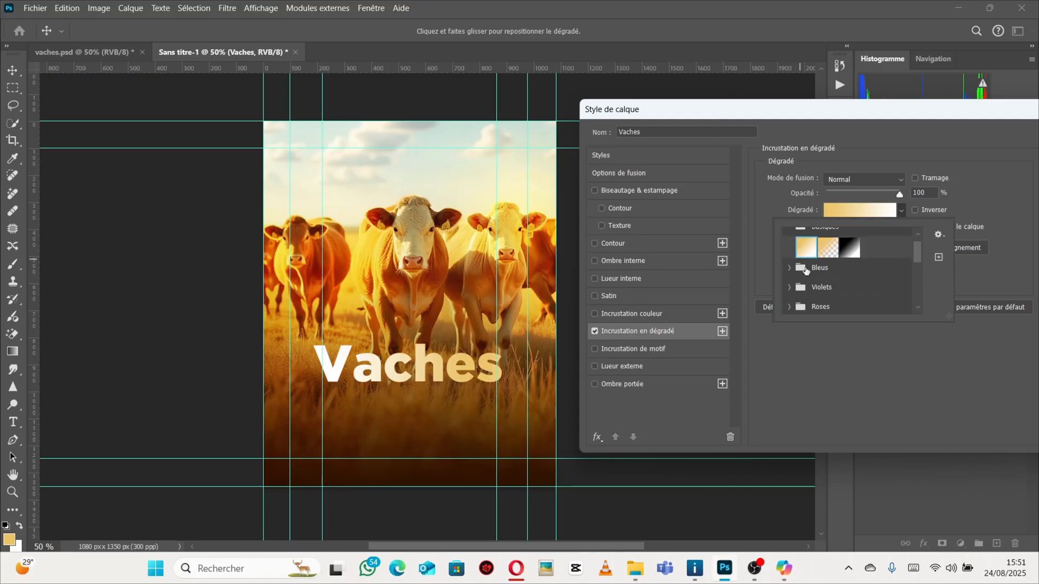
pyautogui.click(829, 255)
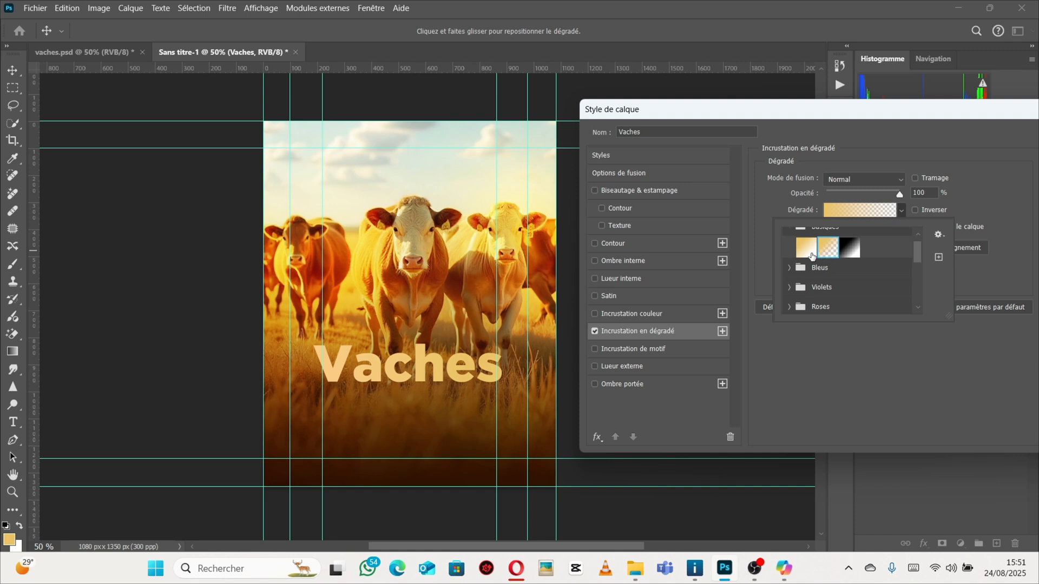
pyautogui.click(790, 268)
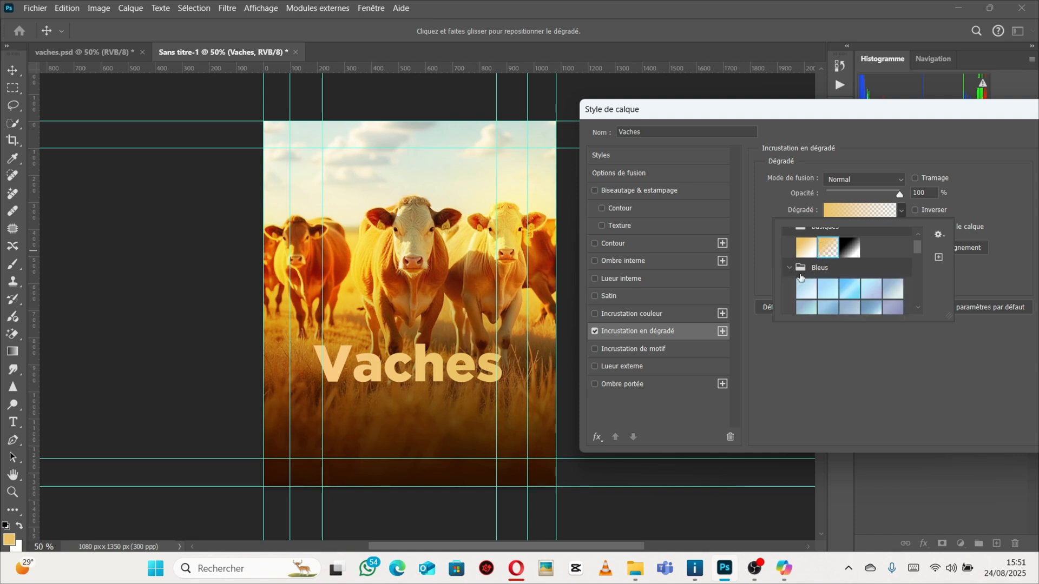
pyautogui.scroll(-3, 801, 270)
pyautogui.click(807, 244)
pyautogui.scroll(-1, 823, 251)
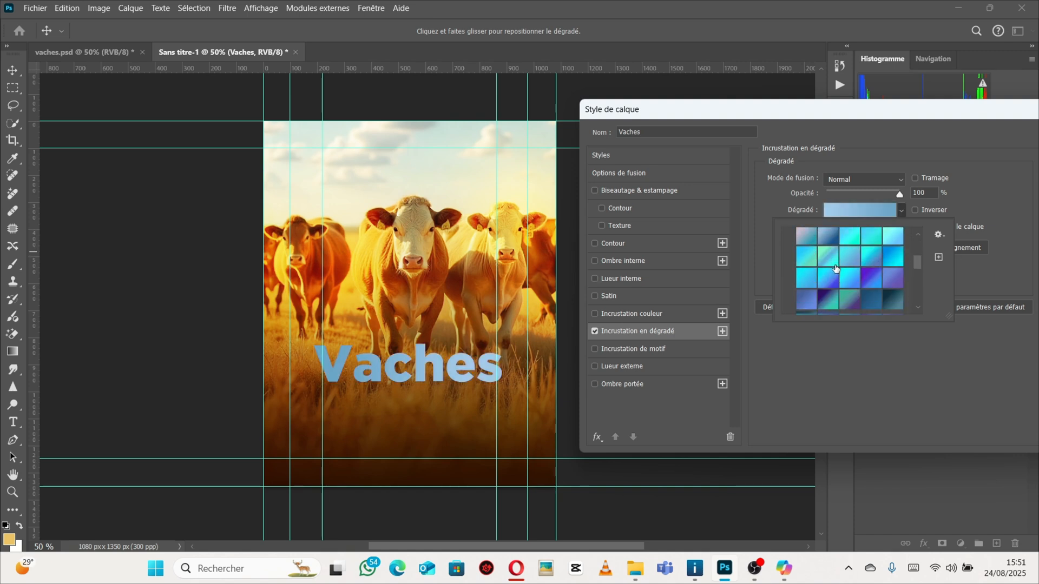
pyautogui.click(871, 254)
pyautogui.click(828, 255)
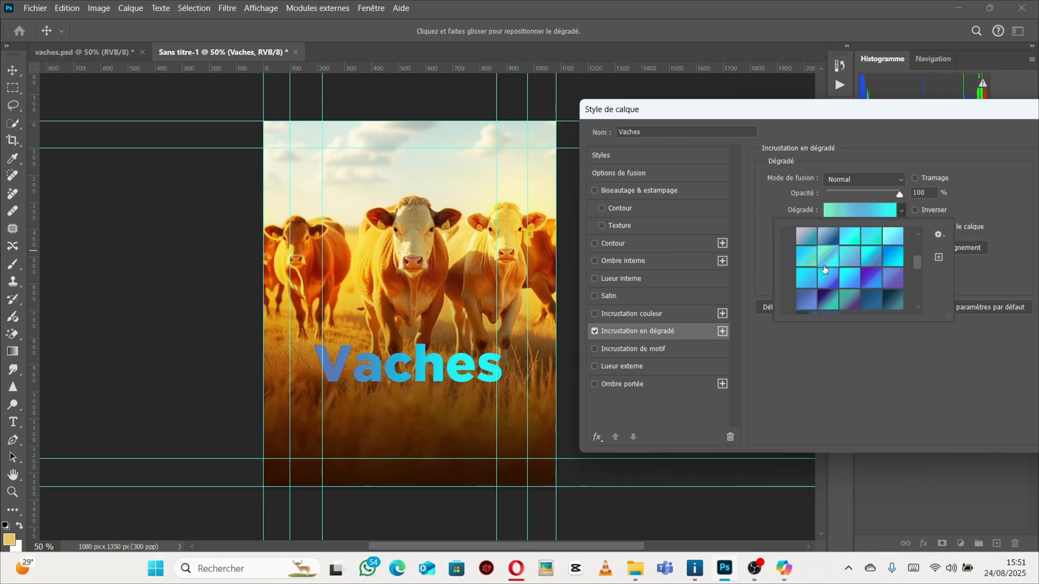
# Try several Violets and Roses gradient presets on the Vaches text.
pyautogui.scroll(5, 820, 253)
pyautogui.scroll(1, 817, 251)
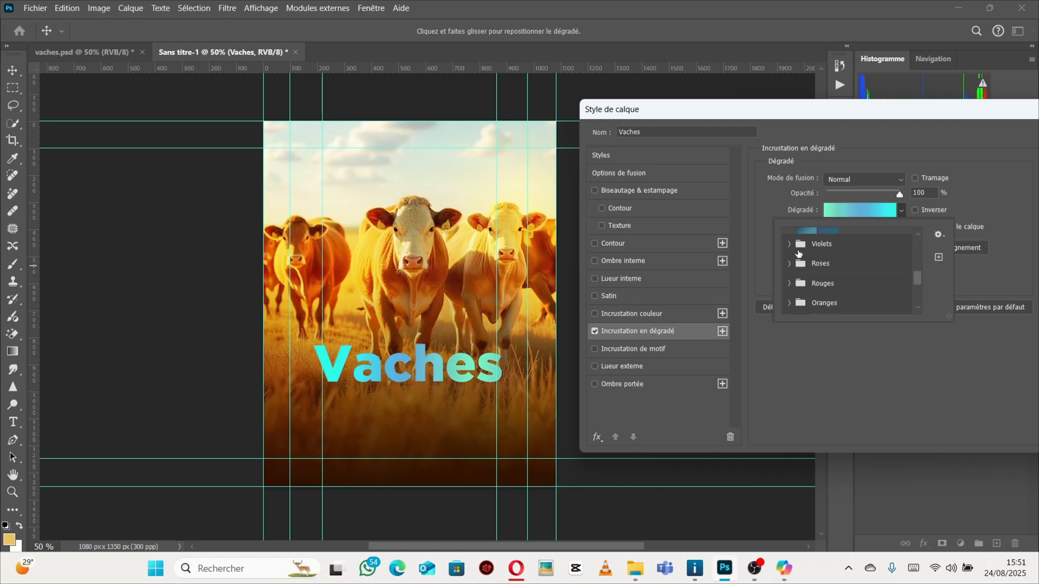
pyautogui.click(794, 250)
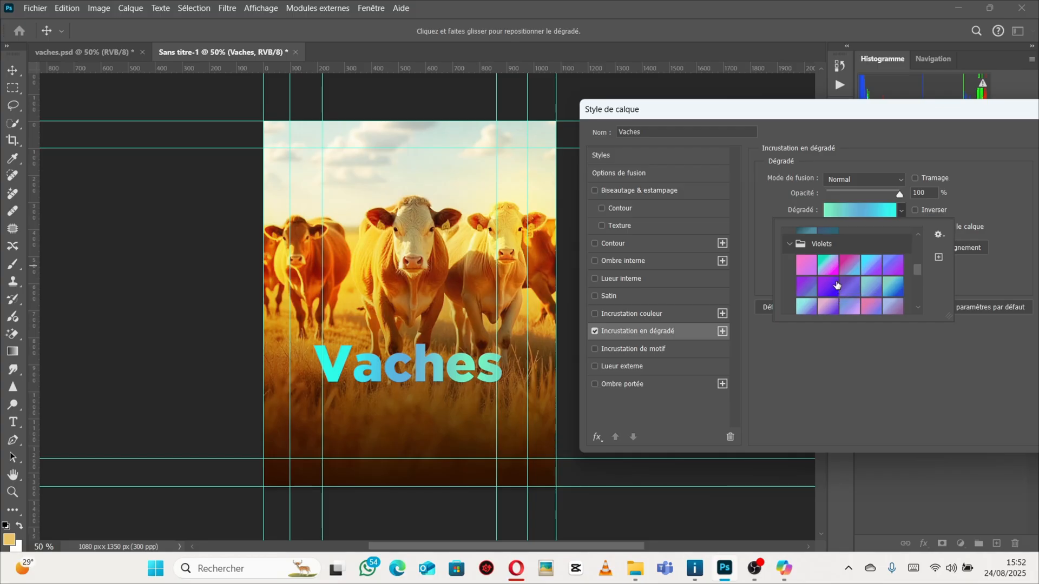
pyautogui.scroll(-3, 839, 286)
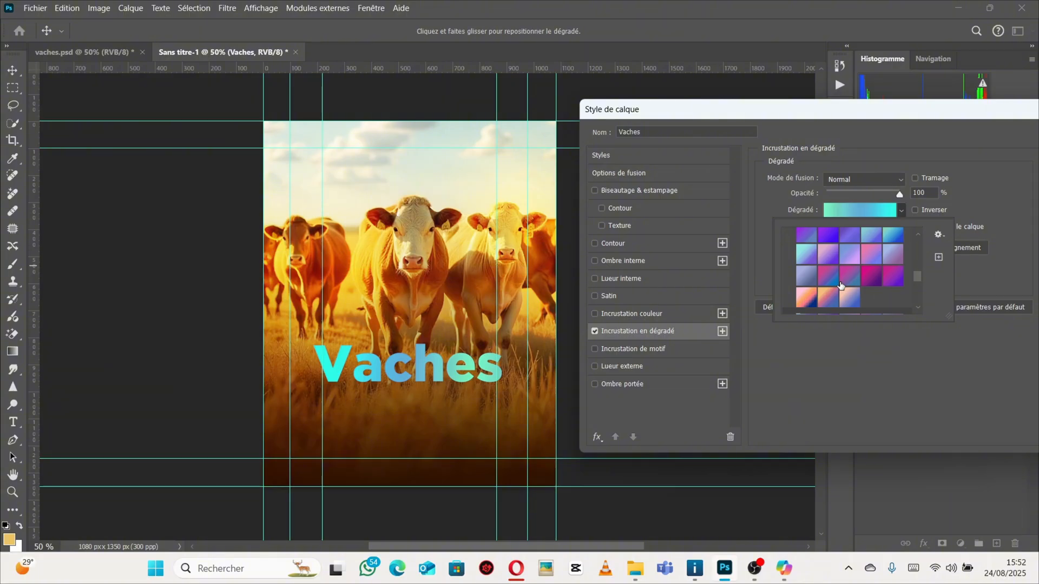
pyautogui.scroll(-2, 850, 271)
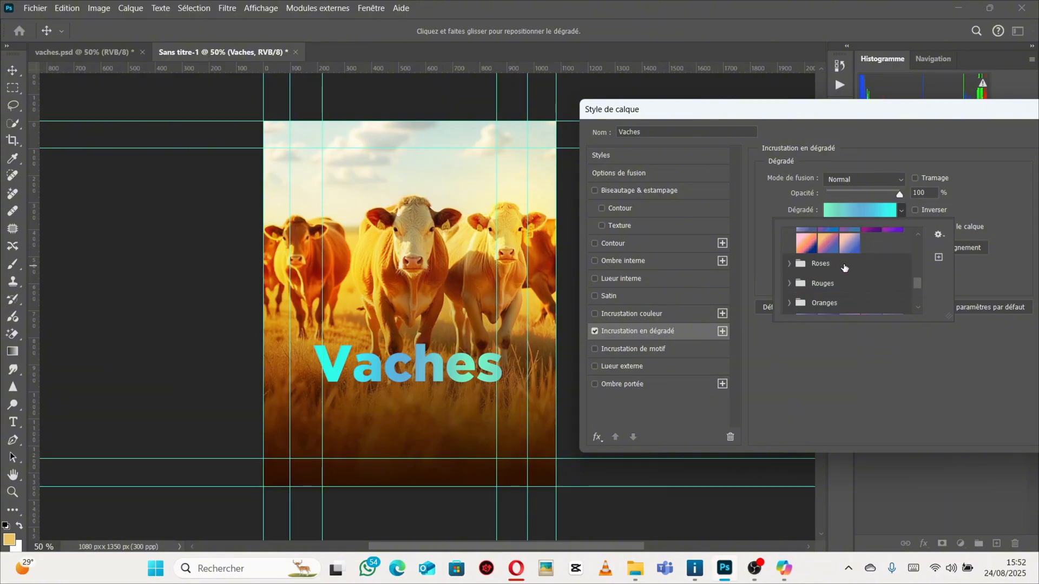
pyautogui.click(791, 264)
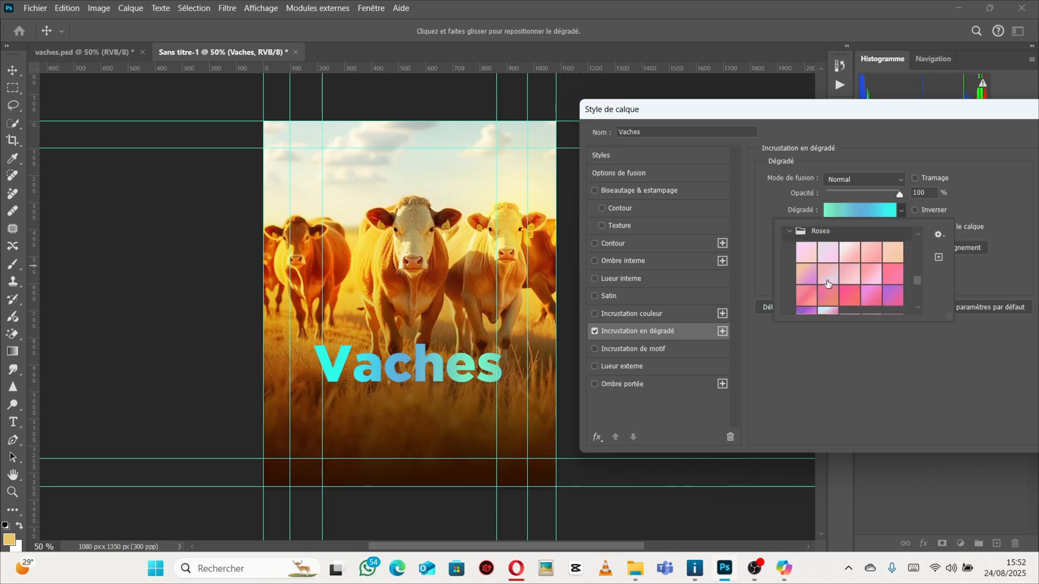
pyautogui.click(808, 262)
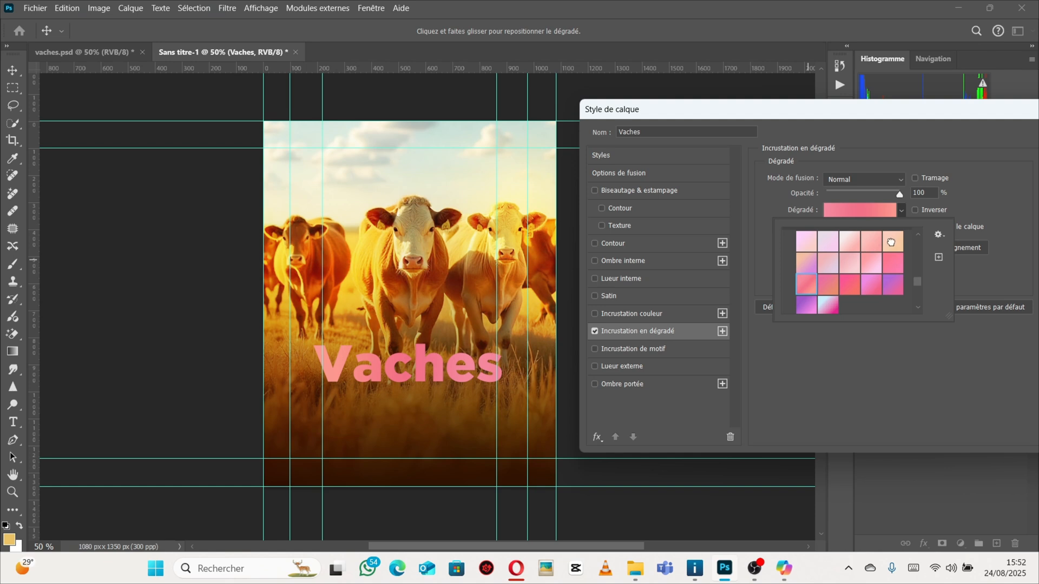
pyautogui.click(828, 241)
pyautogui.click(806, 241)
pyautogui.click(869, 243)
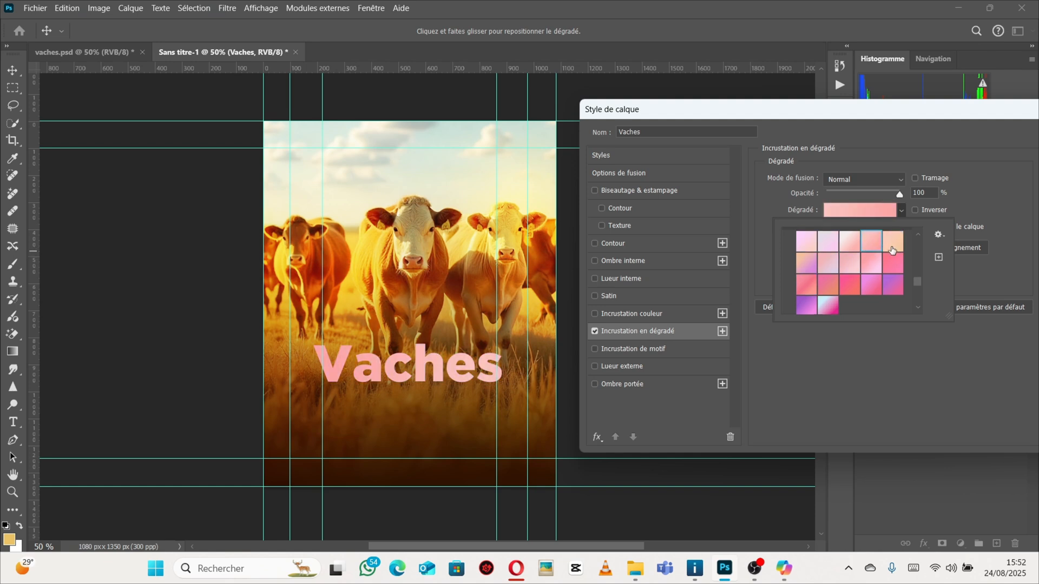
pyautogui.click(850, 263)
pyautogui.click(828, 244)
pyautogui.click(881, 244)
pyautogui.click(870, 264)
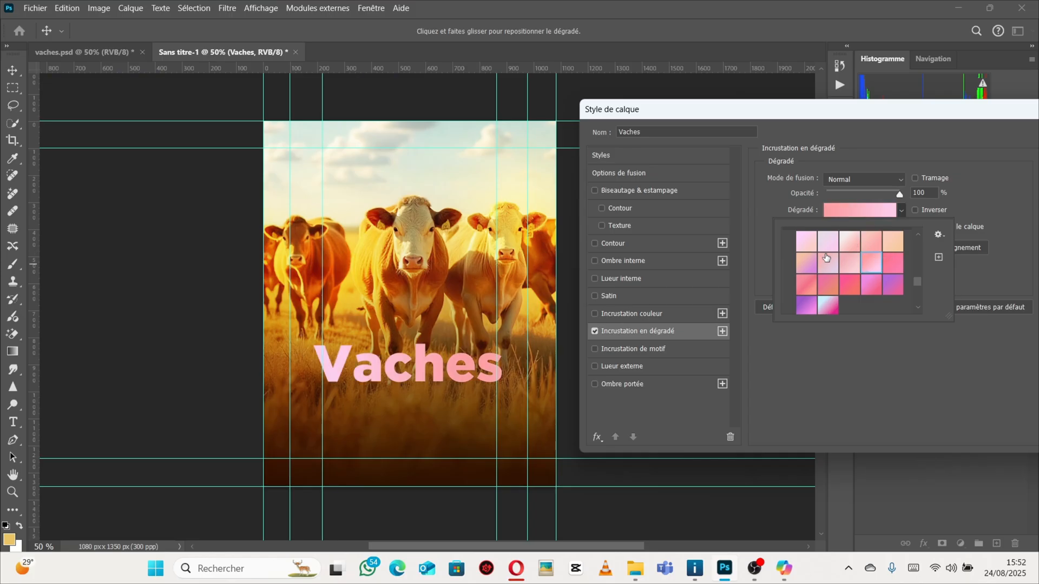
# Apply the Violet_20 purple-magenta gradient preset to the Vaches text and close the preset list.
pyautogui.click(806, 241)
pyautogui.scroll(1, 874, 265)
pyautogui.click(881, 273)
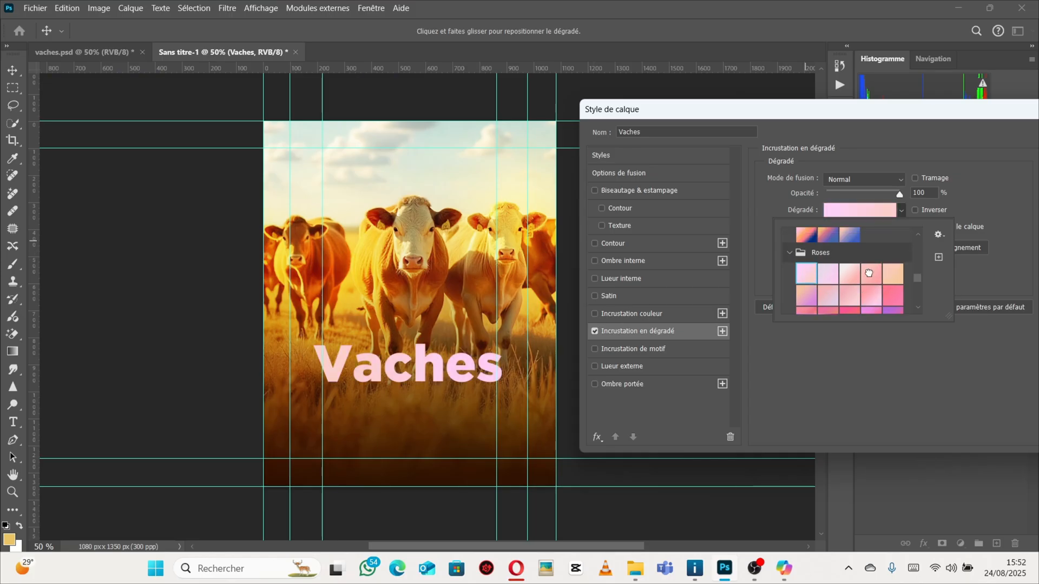
pyautogui.scroll(1, 894, 290)
pyautogui.click(894, 291)
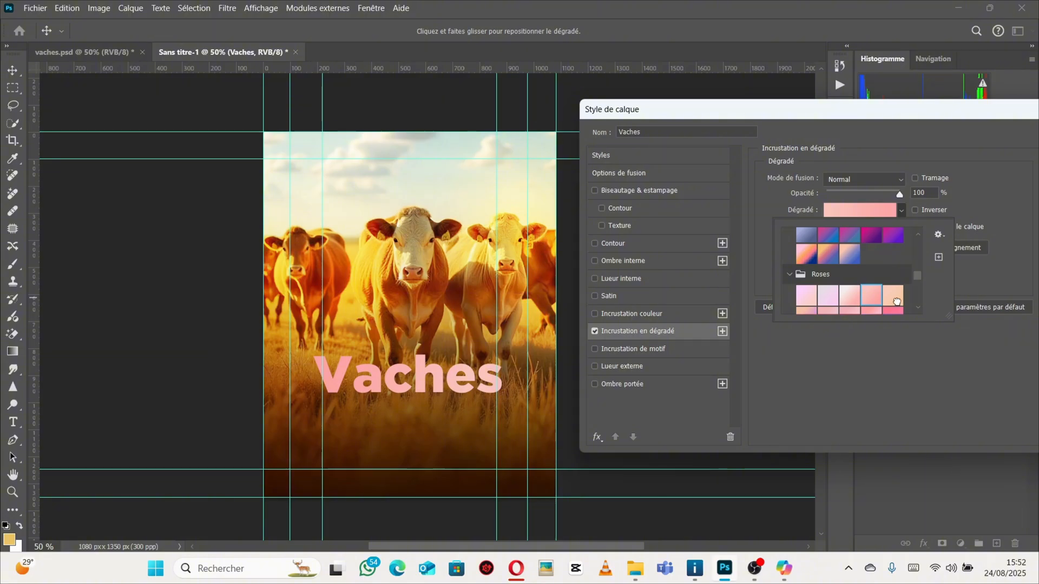
pyautogui.click(884, 238)
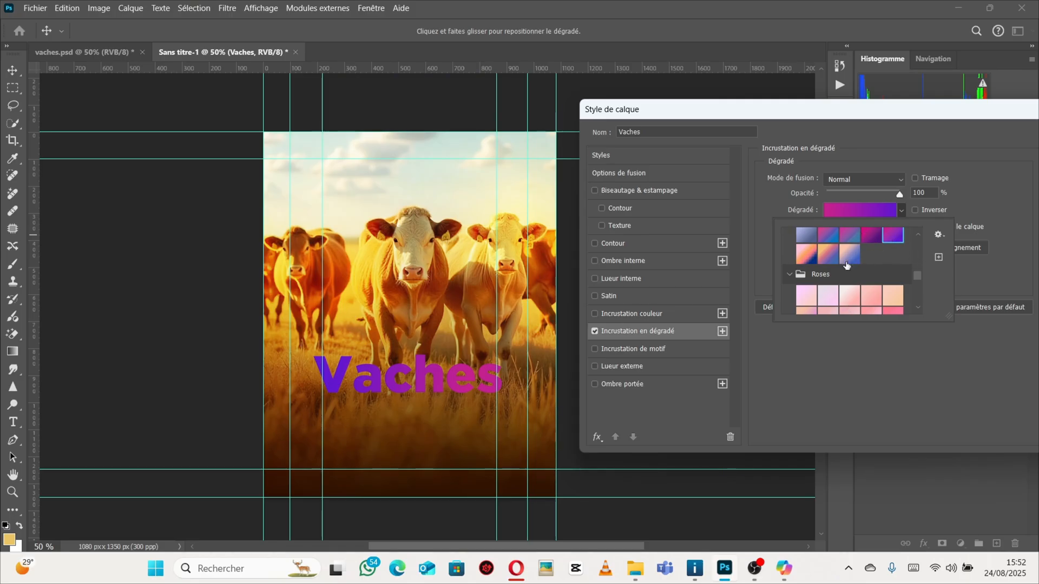
pyautogui.click(902, 212)
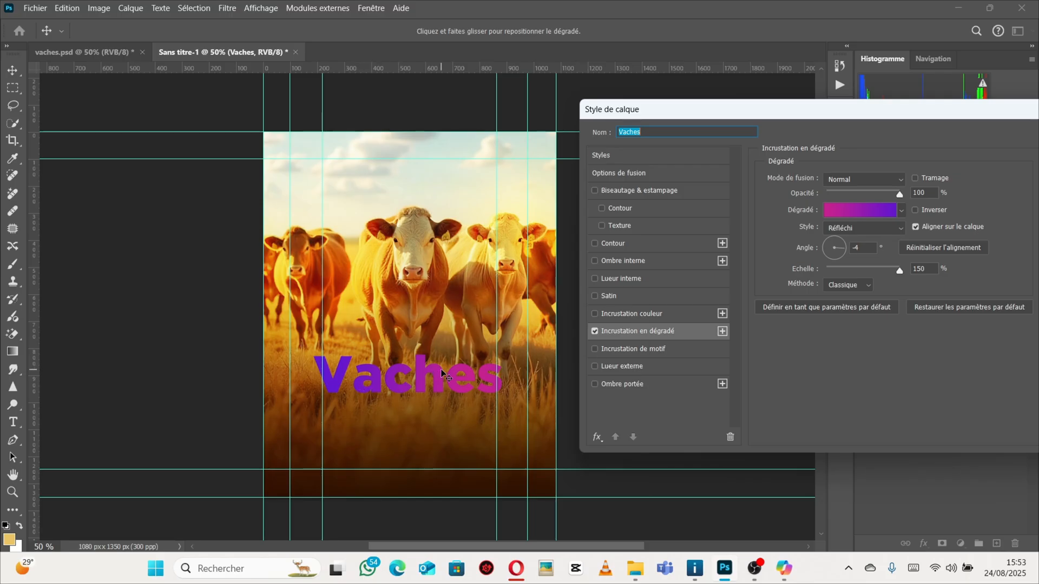
# Open the gradient editor, select the left color stop and try changing its color in the color picker.
pyautogui.click(861, 211)
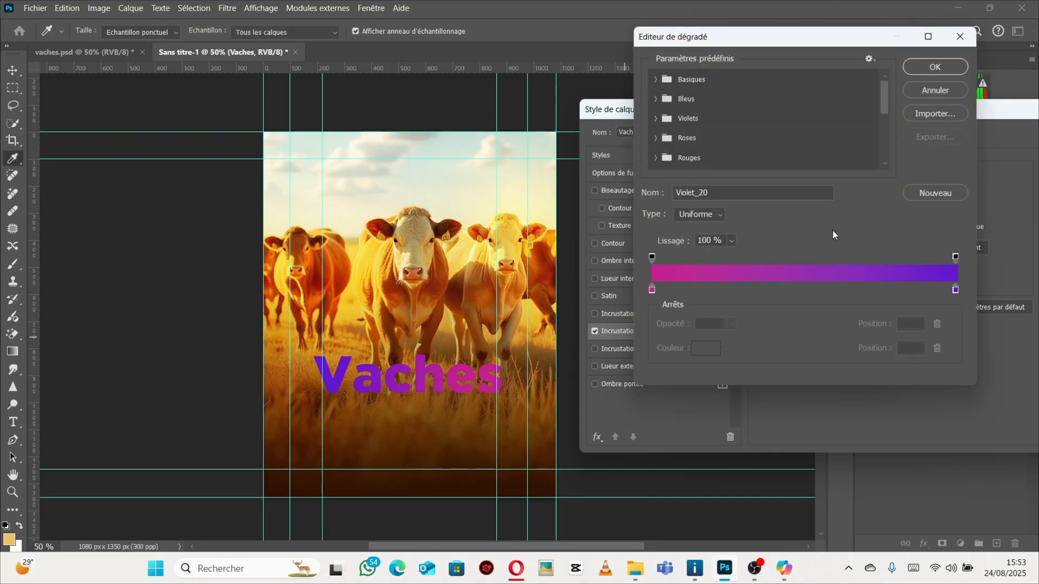
pyautogui.click(652, 290)
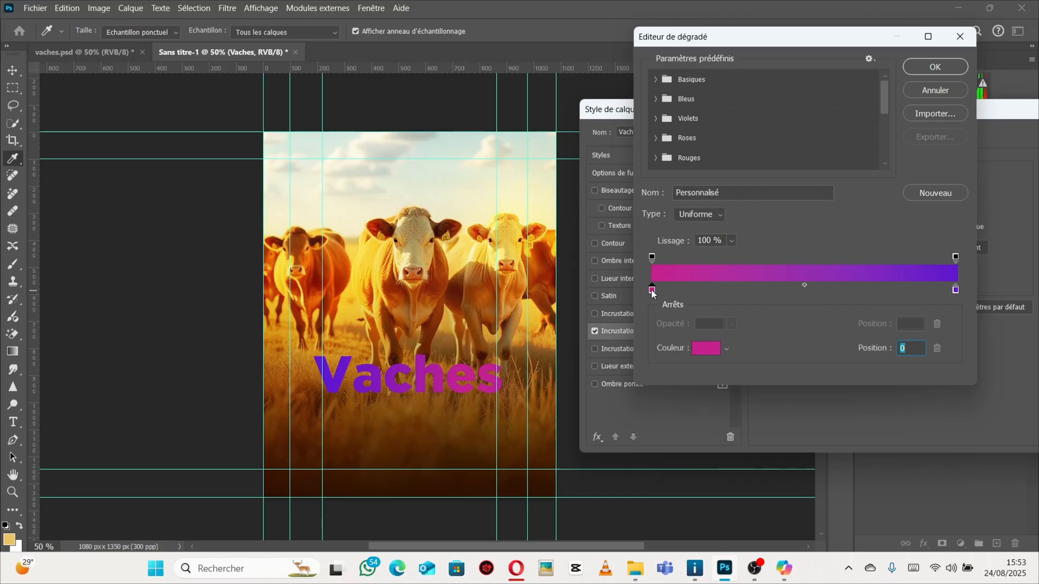
pyautogui.doubleClick(653, 291)
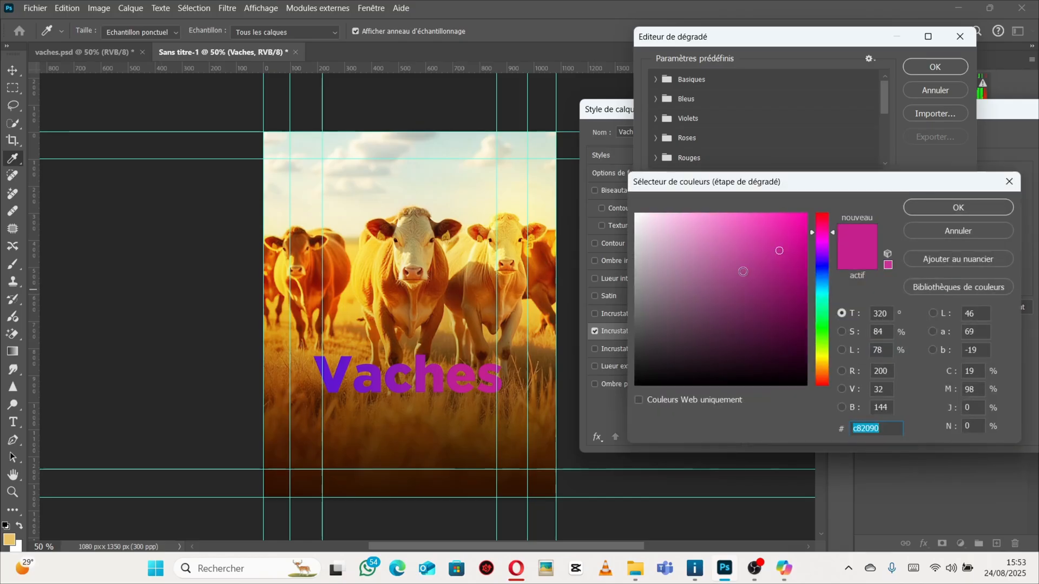
pyautogui.click(1010, 188)
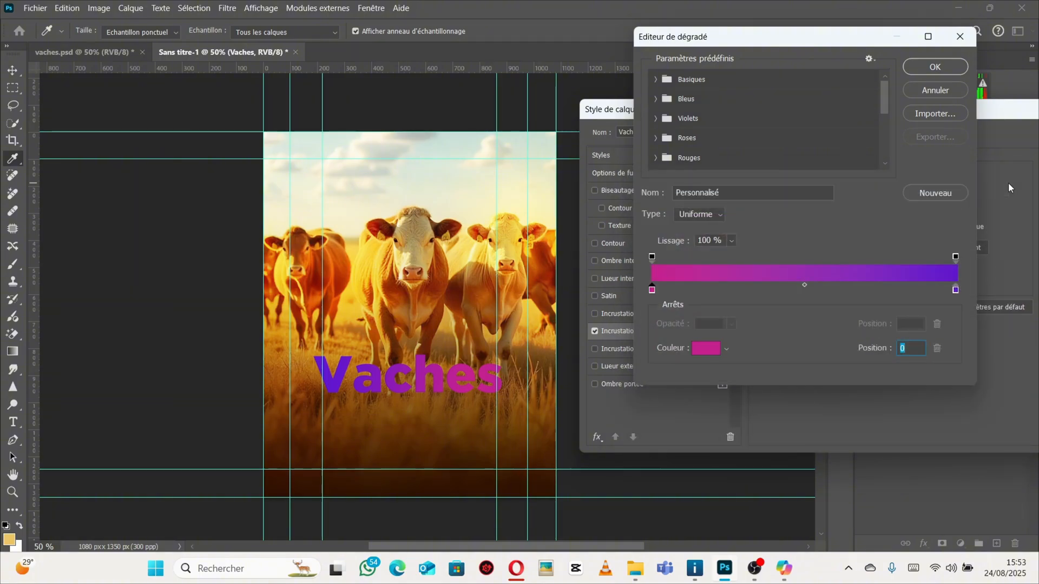
pyautogui.doubleClick(652, 290)
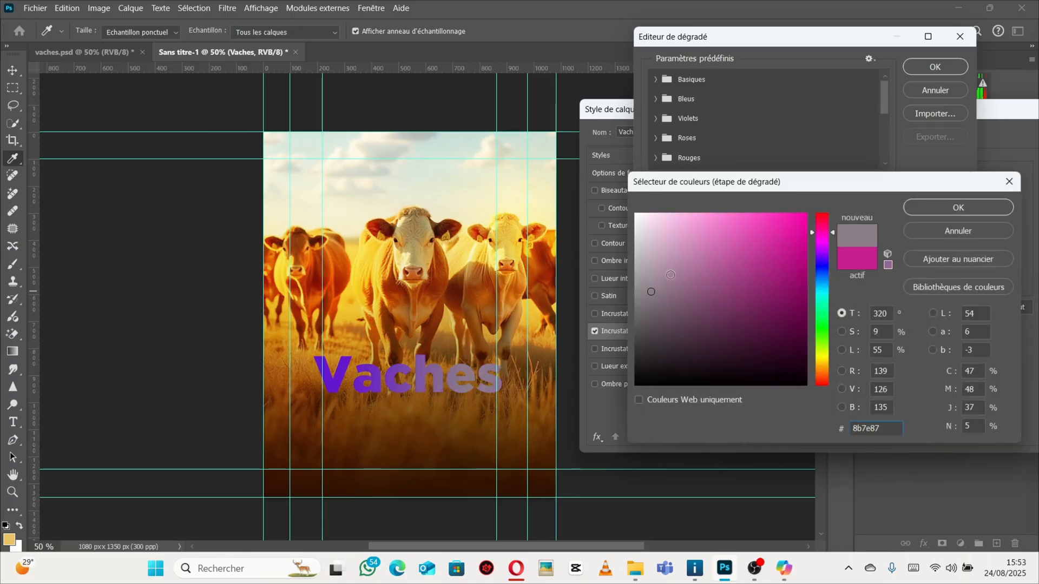
pyautogui.moveTo(778, 295)
pyautogui.mouseDown()
pyautogui.moveTo(747, 272)
pyautogui.moveTo(715, 300)
pyautogui.moveTo(744, 248)
pyautogui.mouseUp()
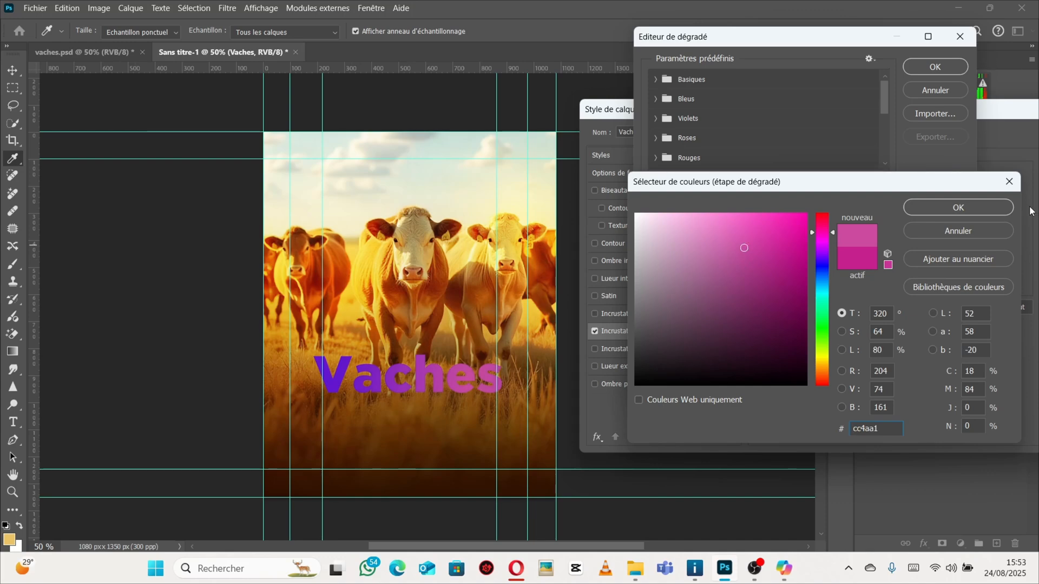
pyautogui.click(1007, 183)
pyautogui.doubleClick(652, 290)
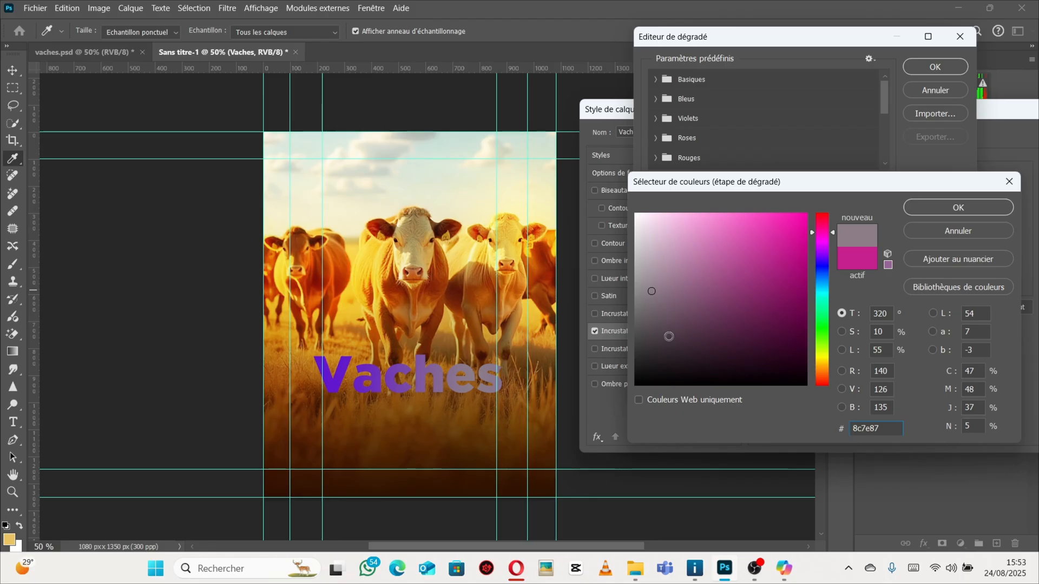
pyautogui.click(1009, 182)
pyautogui.doubleClick(652, 290)
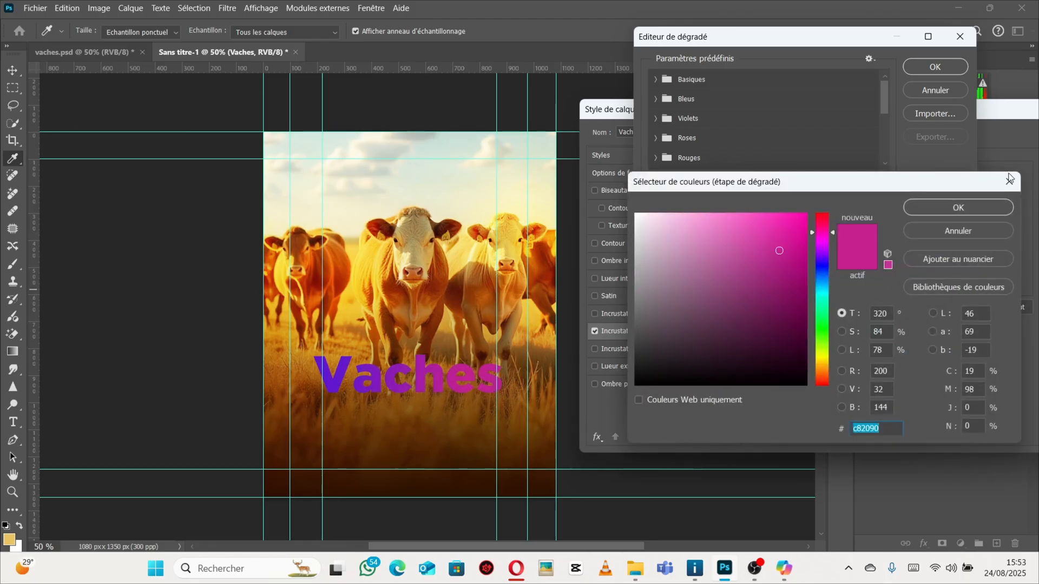
pyautogui.press('Return')
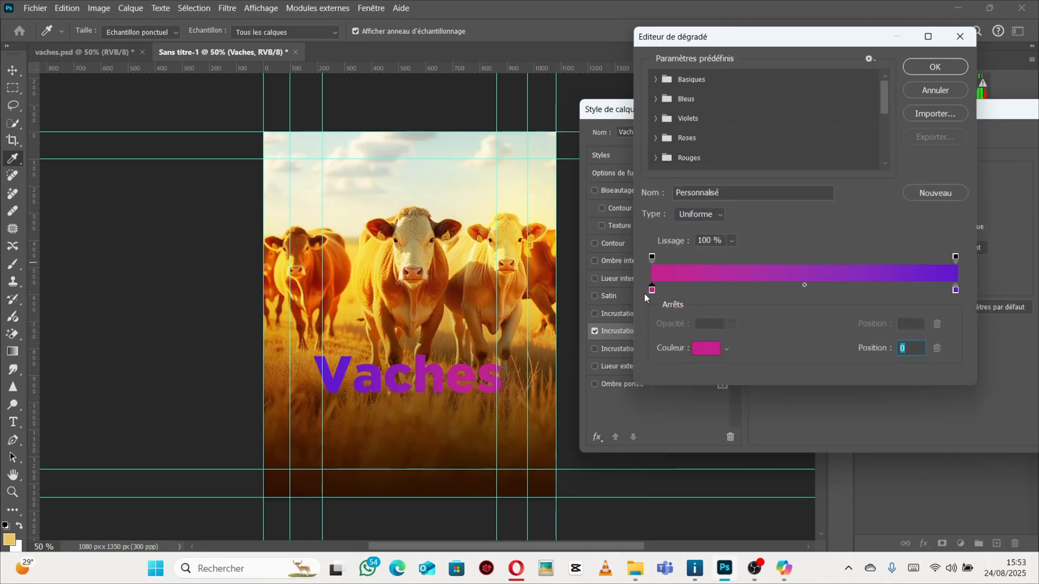
# Sample an orange color from the cows in the image for the gradient's left color stop.
pyautogui.click(705, 348)
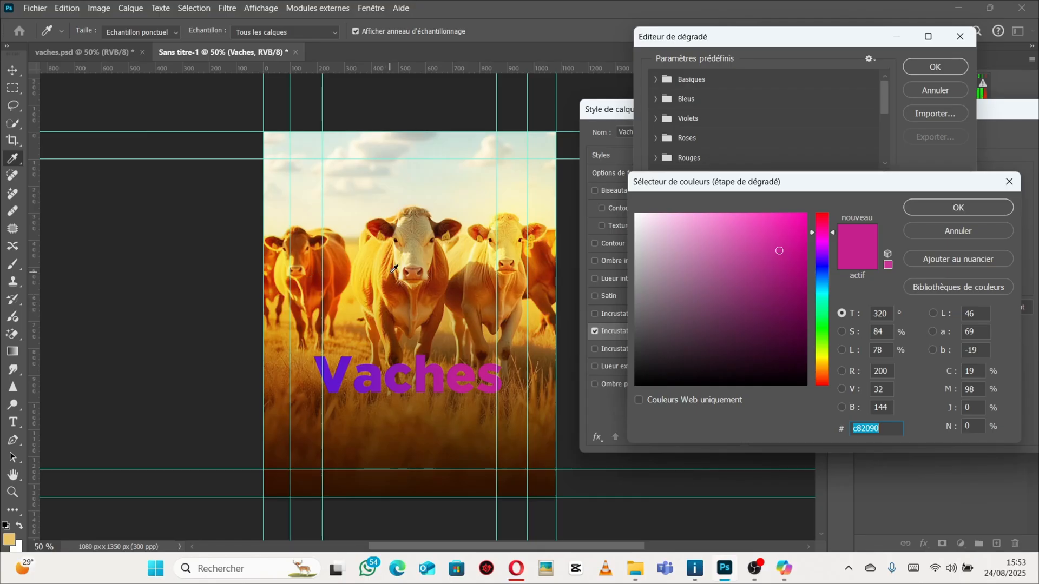
pyautogui.click(362, 266)
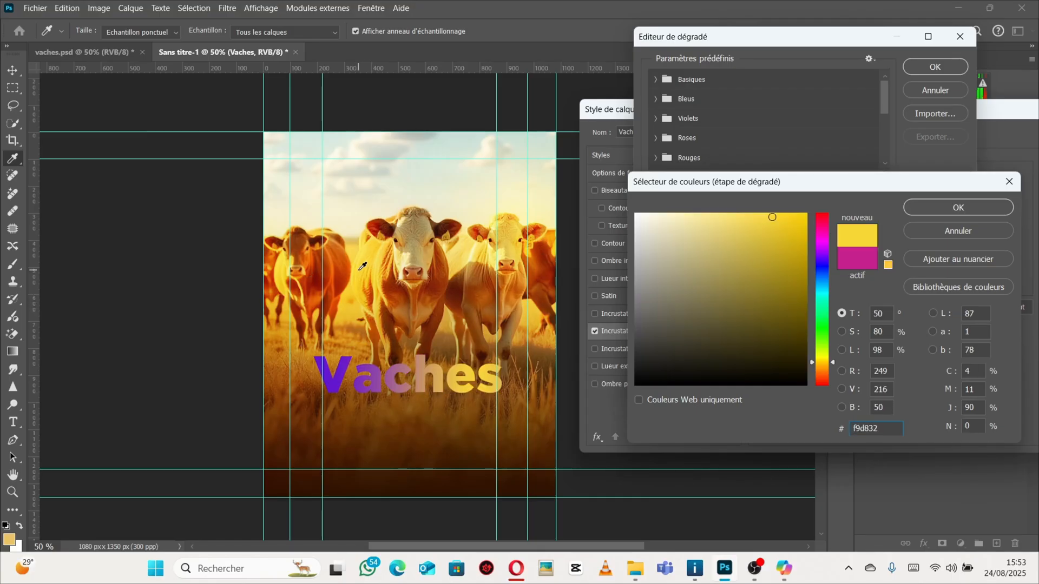
pyautogui.click(439, 265)
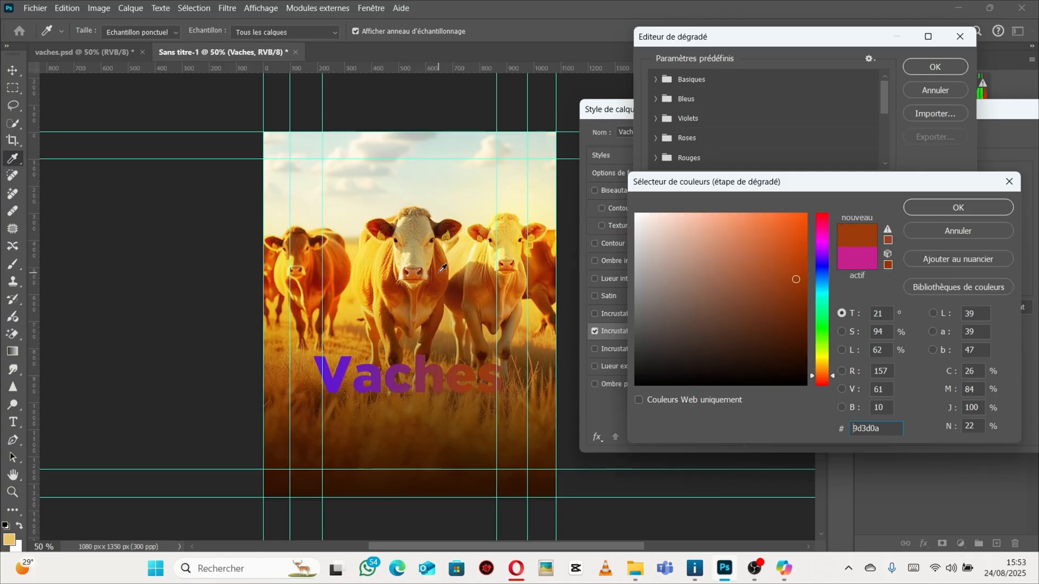
pyautogui.click(369, 230)
pyautogui.click(363, 233)
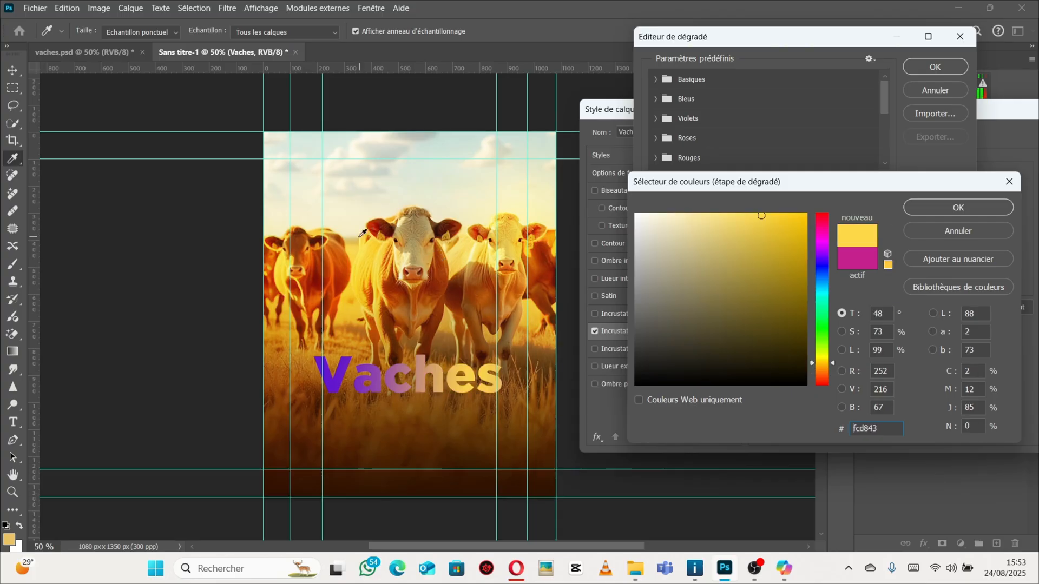
pyautogui.click(328, 248)
pyautogui.click(335, 241)
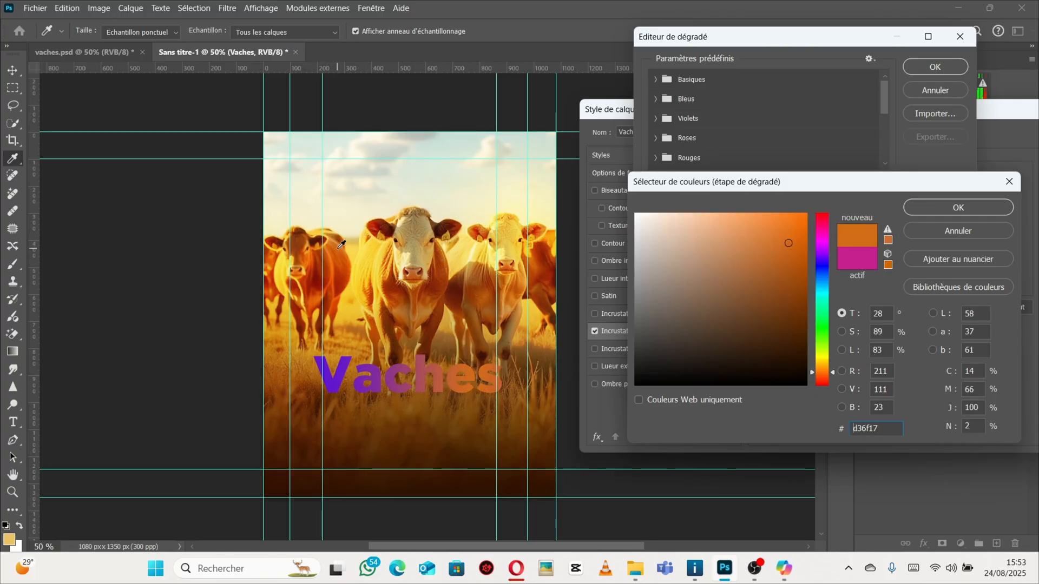
pyautogui.click(434, 261)
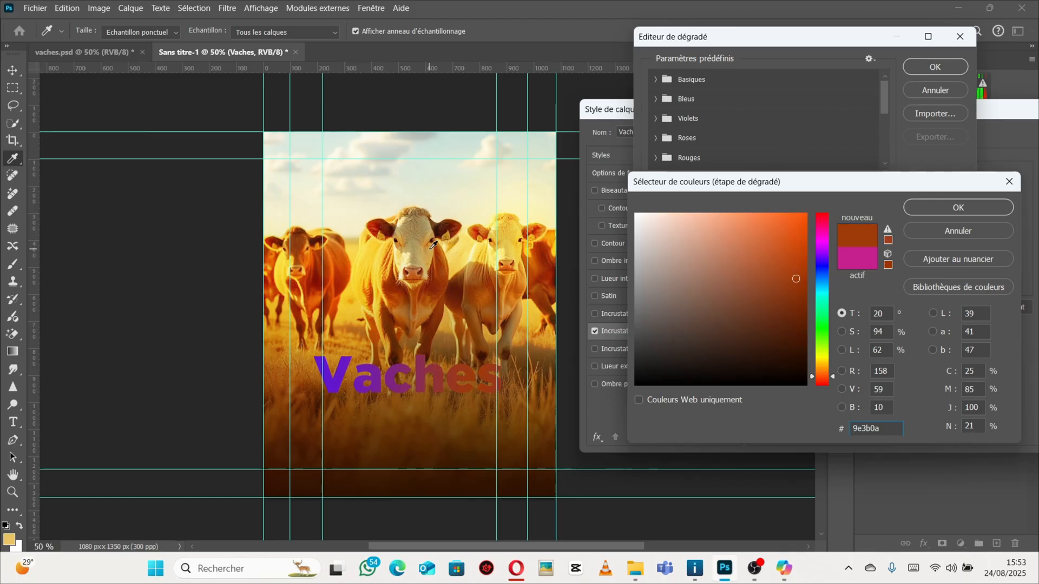
pyautogui.click(348, 266)
pyautogui.click(433, 245)
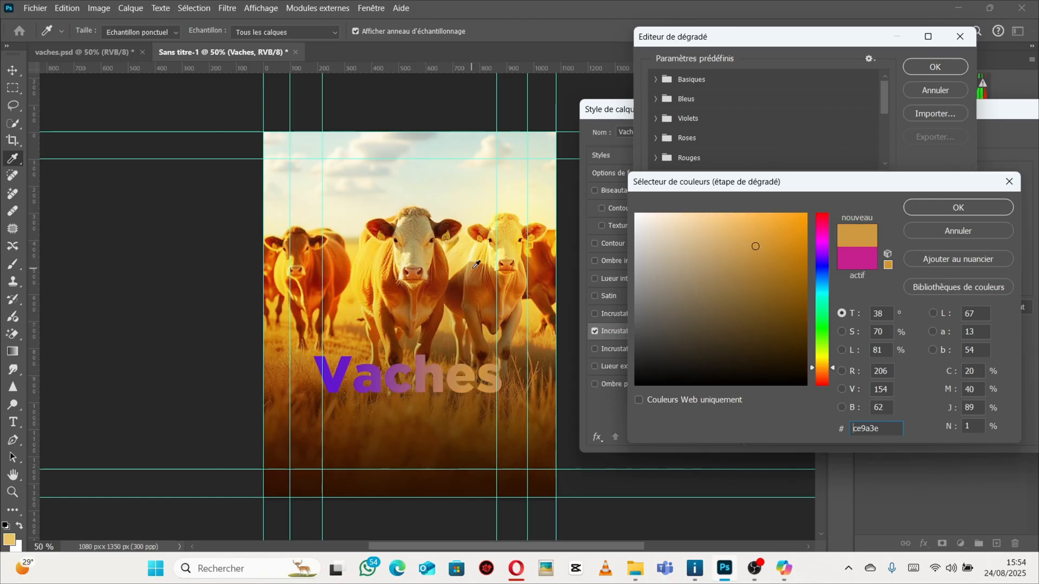
pyautogui.click(472, 269)
pyautogui.click(445, 269)
pyautogui.click(385, 269)
pyautogui.click(389, 264)
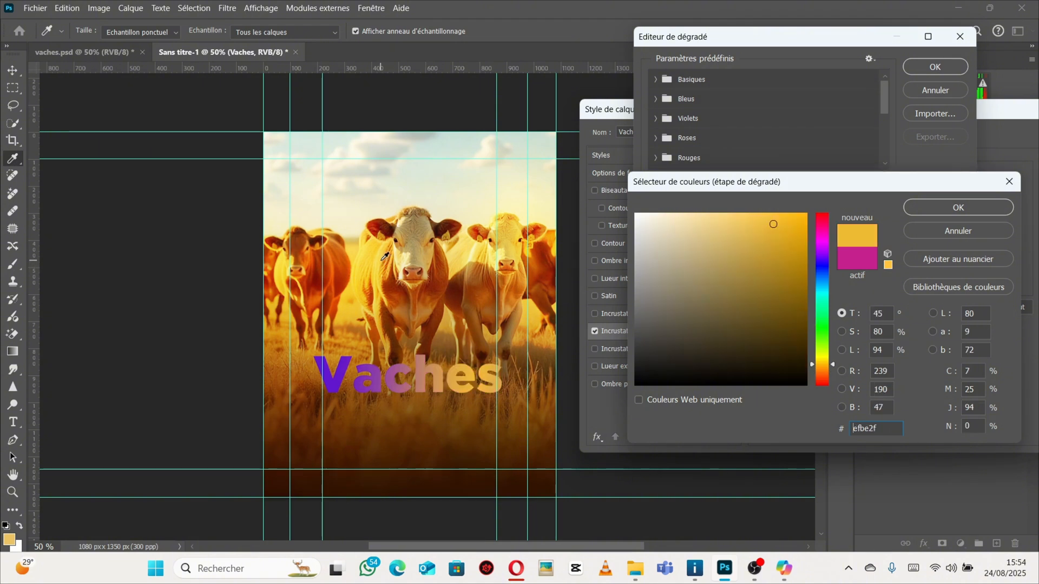
pyautogui.click(388, 263)
pyautogui.click(388, 260)
pyautogui.click(466, 247)
pyautogui.click(461, 243)
pyautogui.click(445, 250)
pyautogui.click(359, 252)
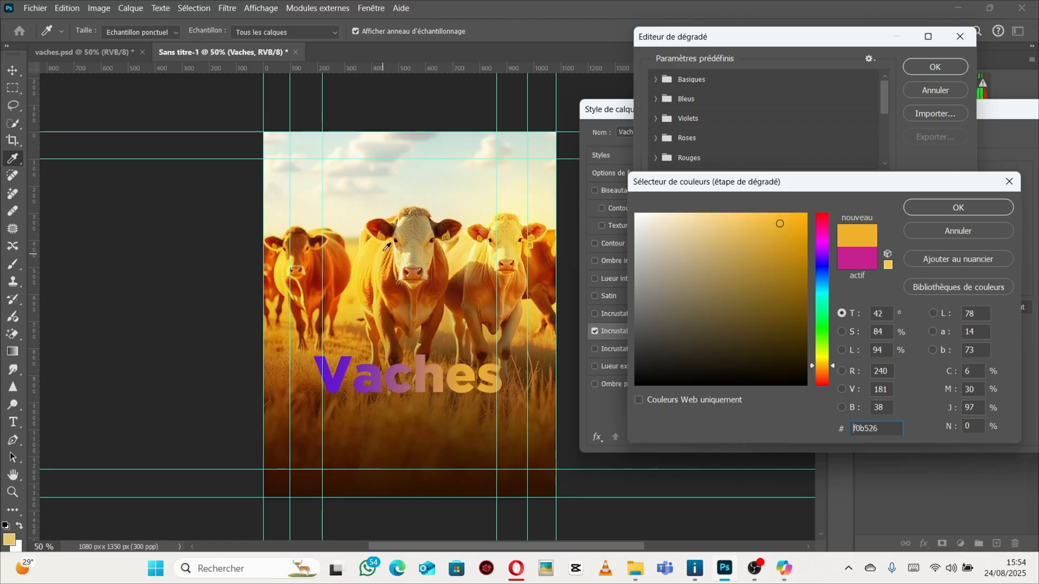
pyautogui.click(363, 241)
pyautogui.click(371, 228)
pyautogui.click(363, 246)
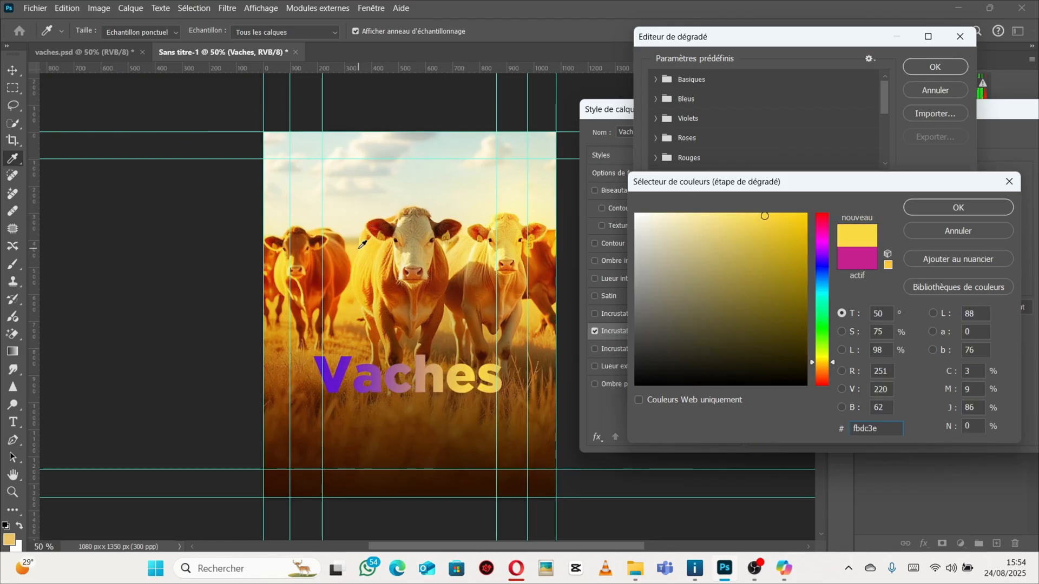
pyautogui.click(374, 278)
pyautogui.click(373, 276)
pyautogui.click(346, 259)
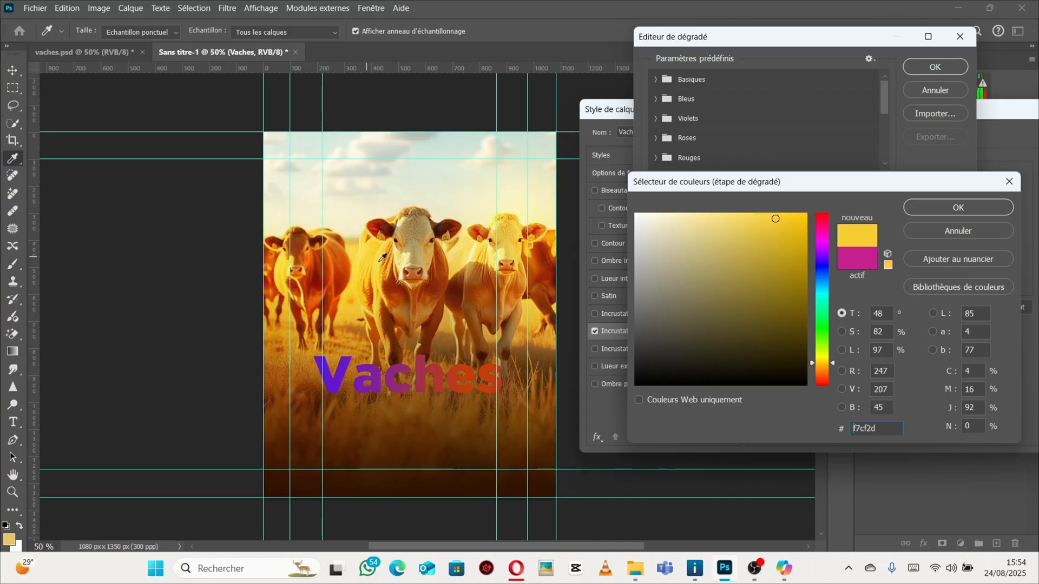
pyautogui.click(383, 266)
pyautogui.click(381, 263)
pyautogui.click(380, 265)
pyautogui.click(386, 269)
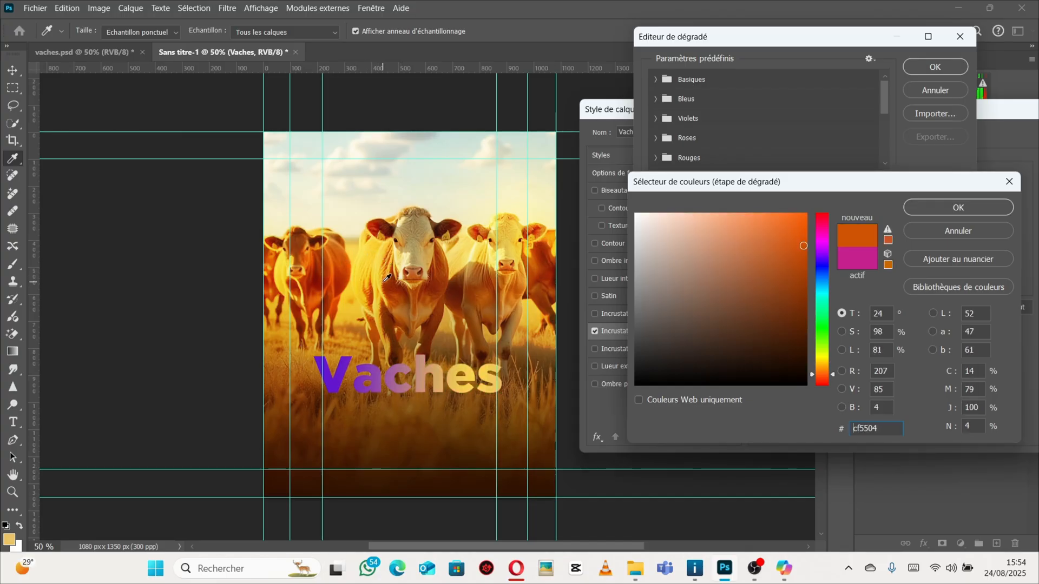
pyautogui.click(387, 270)
pyautogui.click(387, 264)
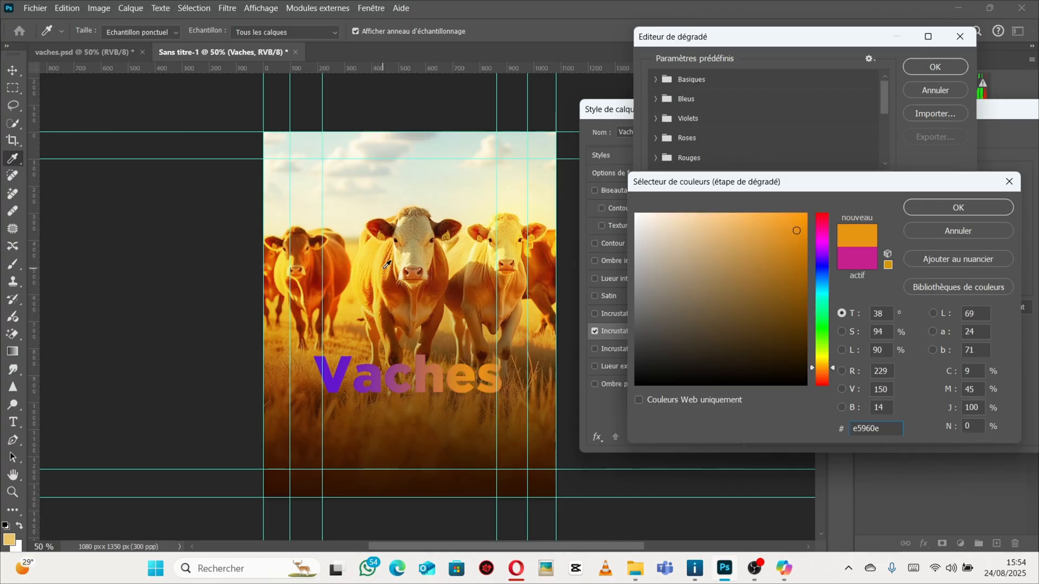
pyautogui.click(387, 264)
pyautogui.click(387, 263)
pyautogui.click(388, 260)
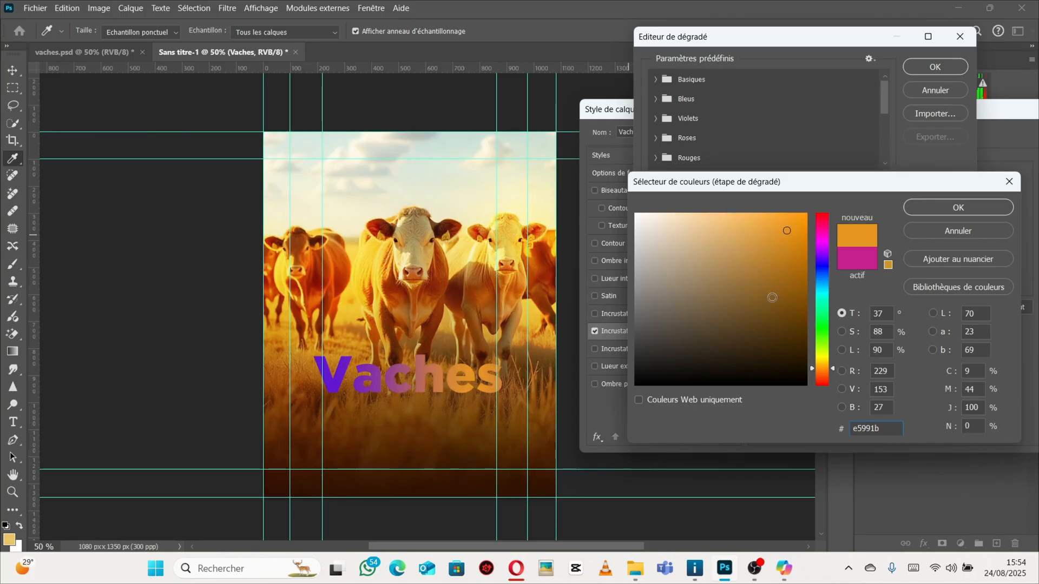
pyautogui.click(958, 207)
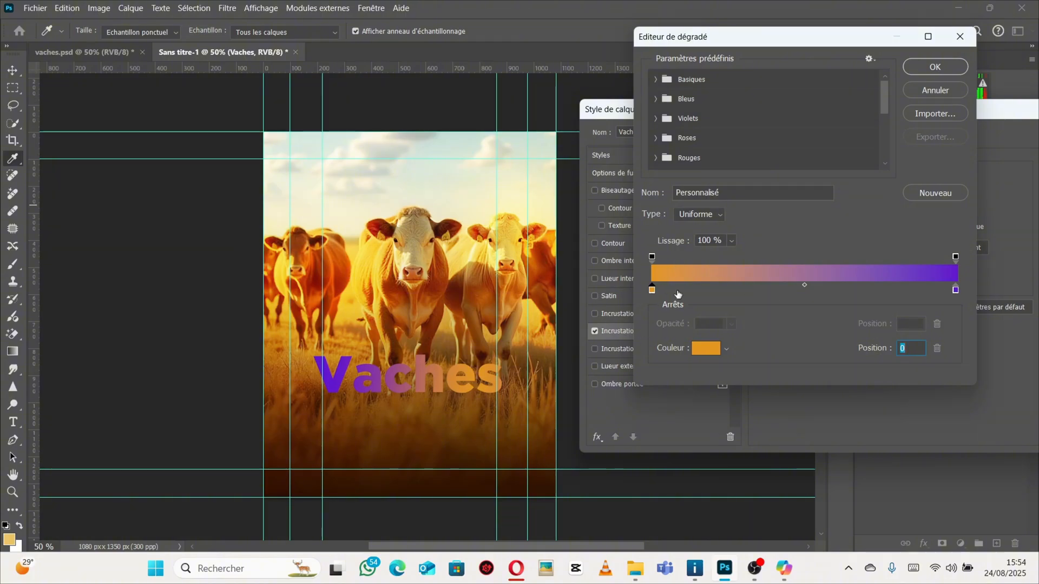
# Set the gradient's right color stop to a yellow sampled from the cow image.
pyautogui.doubleClick(956, 290)
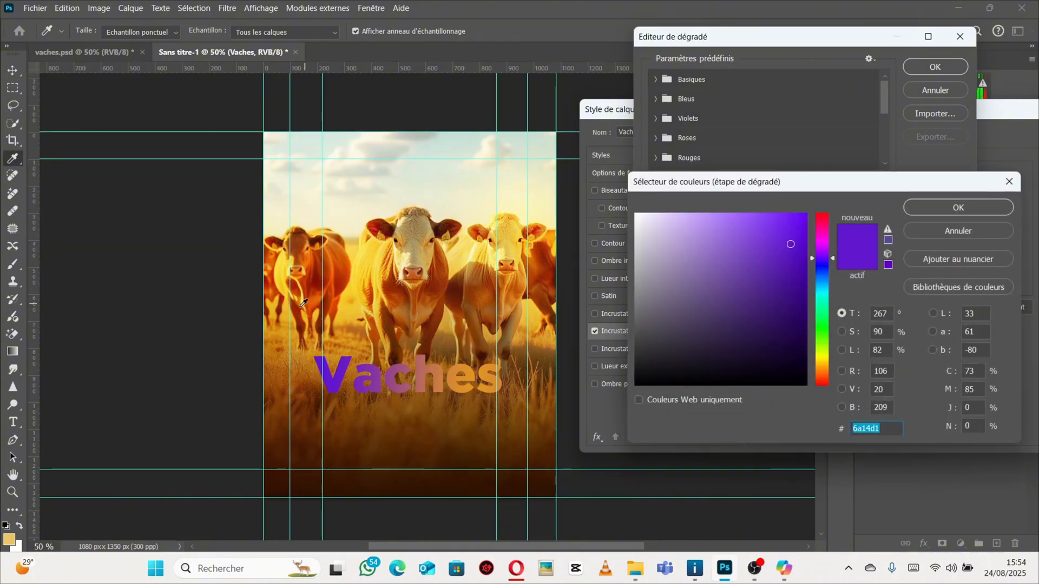
pyautogui.click(339, 267)
pyautogui.click(372, 246)
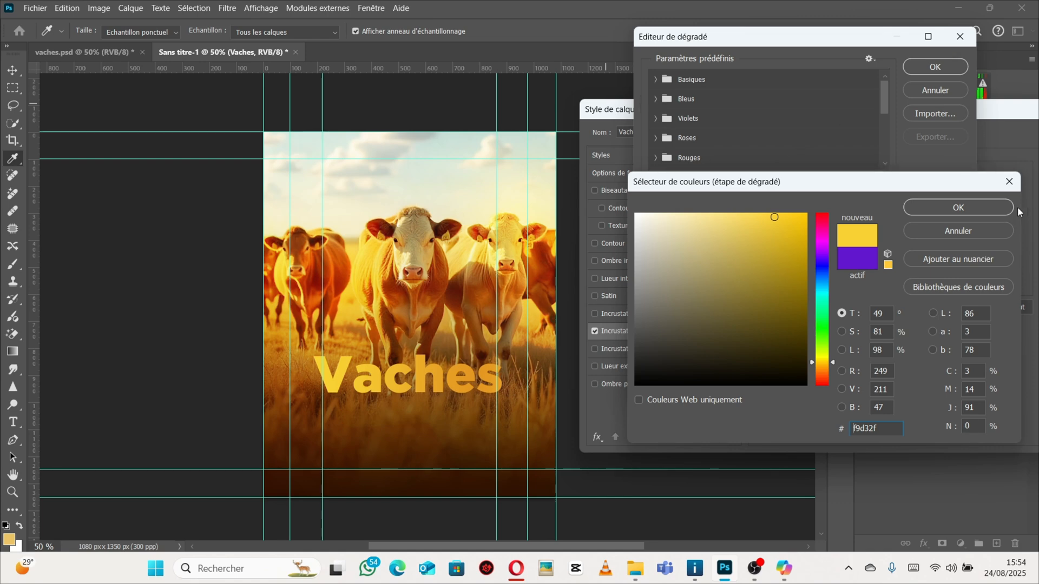
pyautogui.click(953, 209)
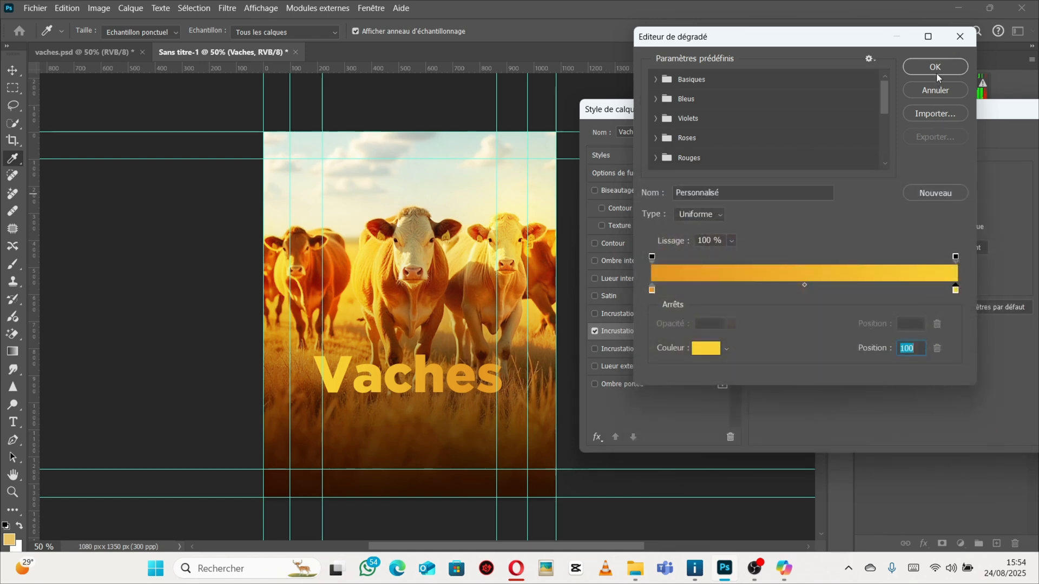
# Confirm the gradient and close the layer style dialog, dismissing the pop-up advert.
pyautogui.click(936, 70)
pyautogui.moveTo(984, 119); pyautogui.dragTo(876, 146)
pyautogui.click(1012, 167)
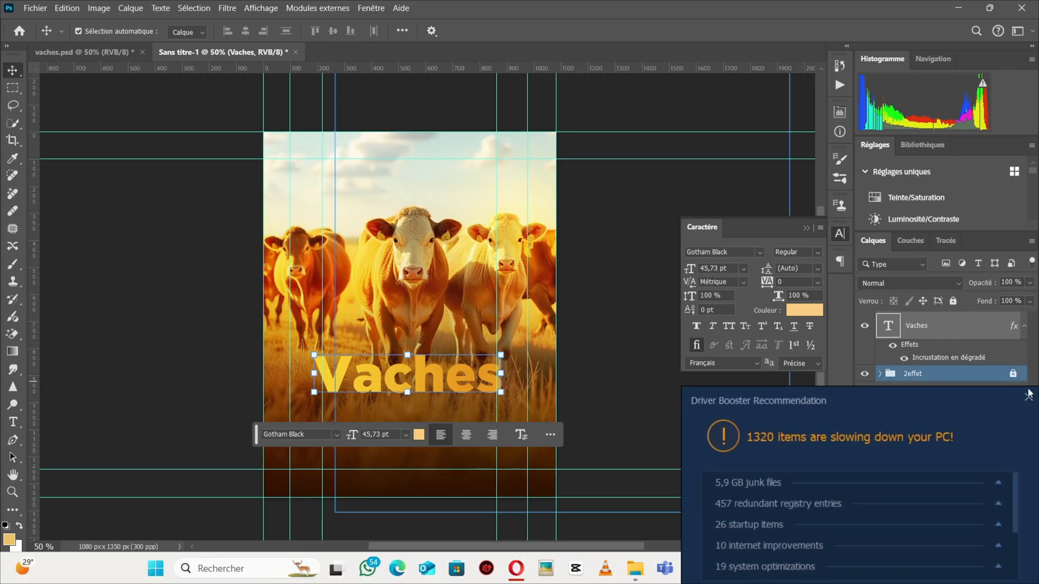
pyautogui.click(1029, 394)
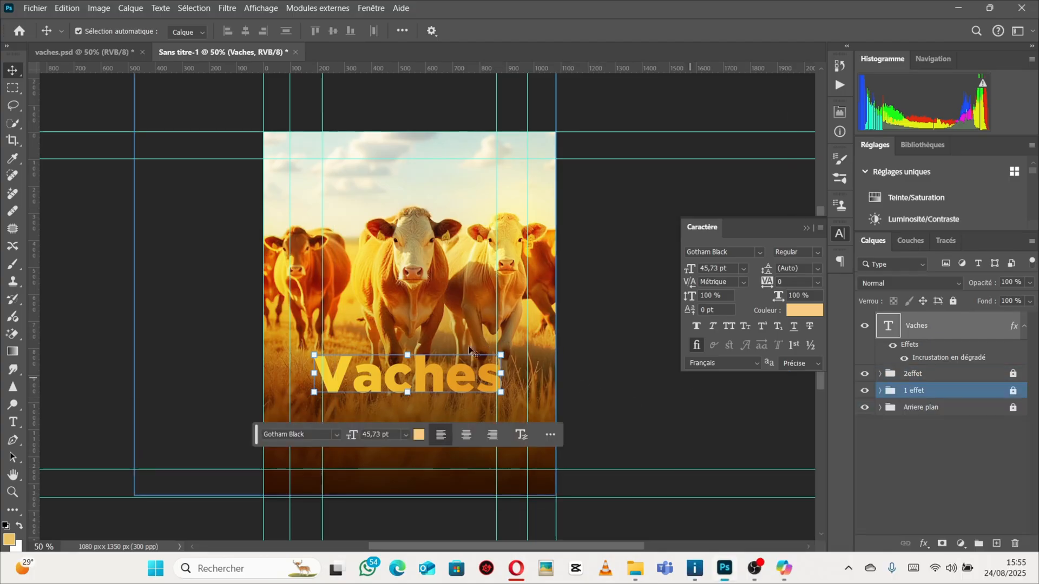
# In vaches.psd, copy the layer style of the vaches title text layer.
pyautogui.click(54, 60)
pyautogui.click(996, 494)
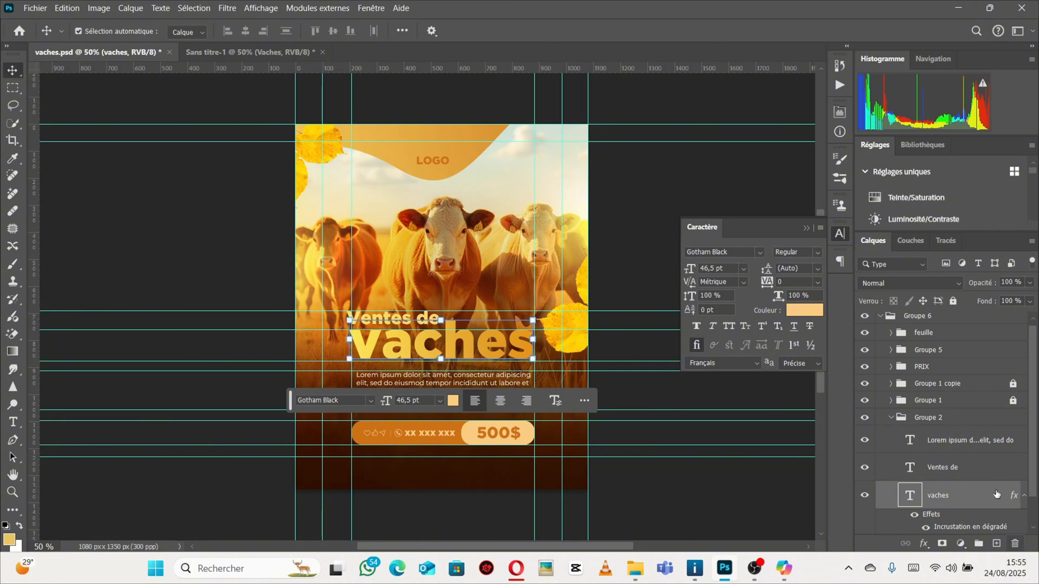
pyautogui.rightClick(979, 496)
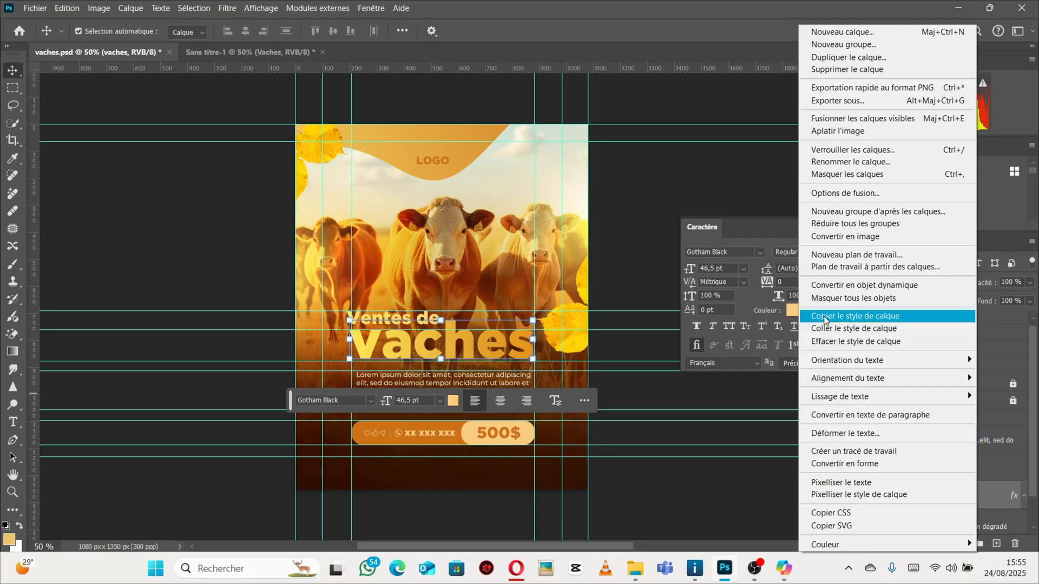
pyautogui.click(825, 320)
# Paste the copied layer style onto the Vaches text layer in the new document.
pyautogui.click(221, 52)
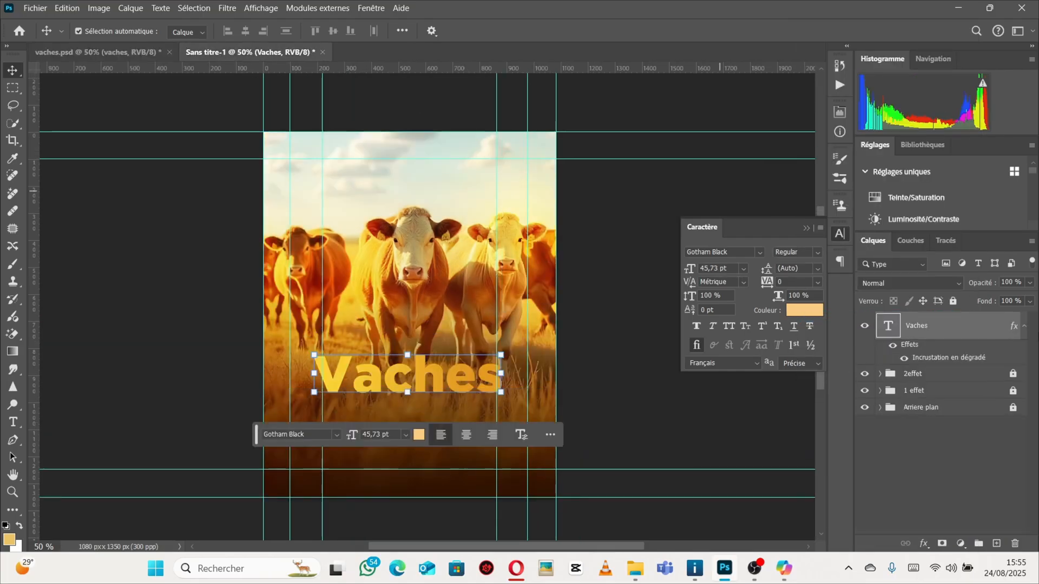
pyautogui.rightClick(949, 325)
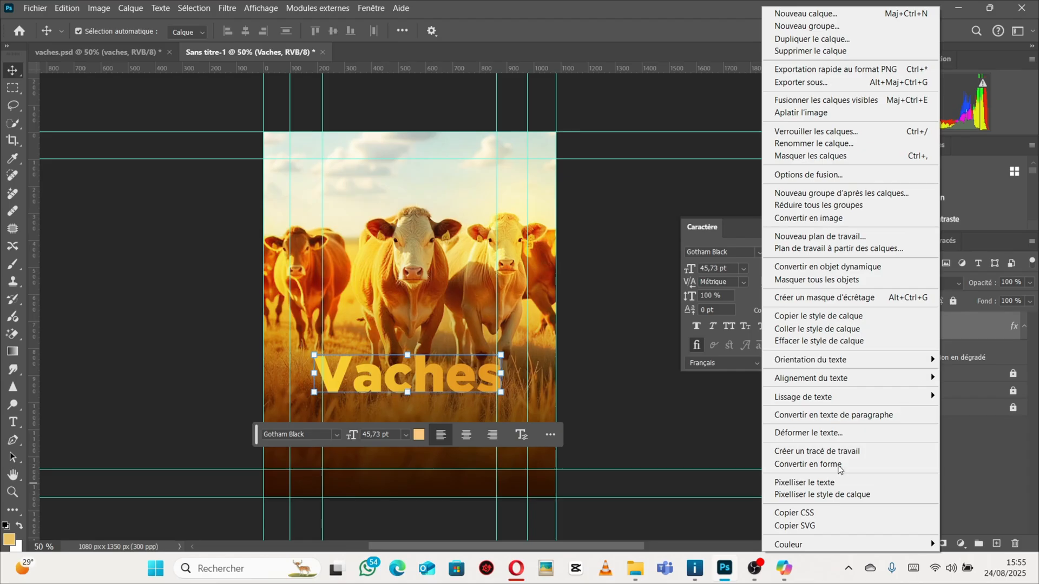
pyautogui.click(782, 329)
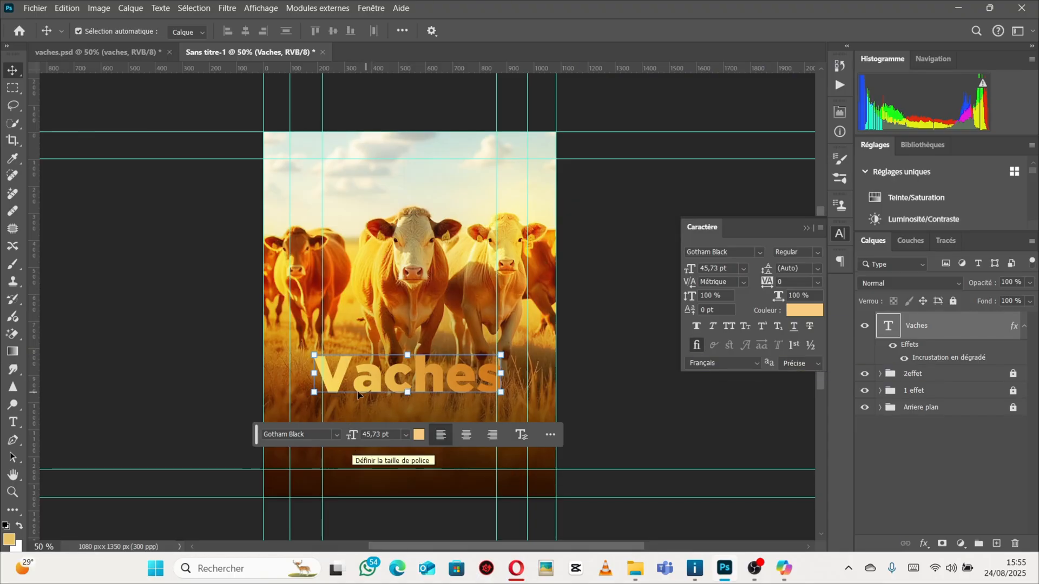
# Open the pasted gradient overlay and examine the colors of both gradient stops before closing the dialogs.
pyautogui.doubleClick(979, 330)
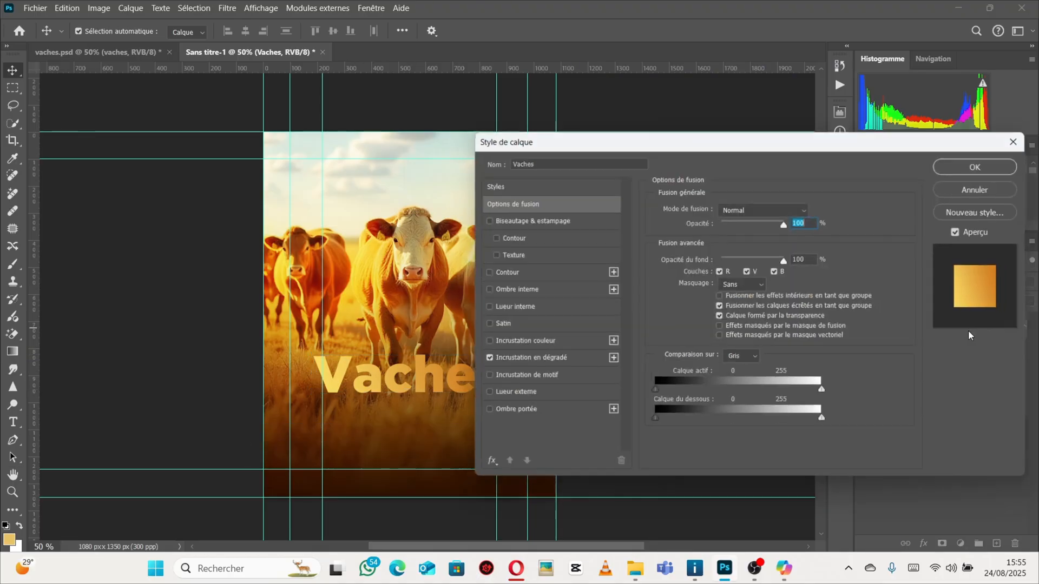
pyautogui.click(543, 359)
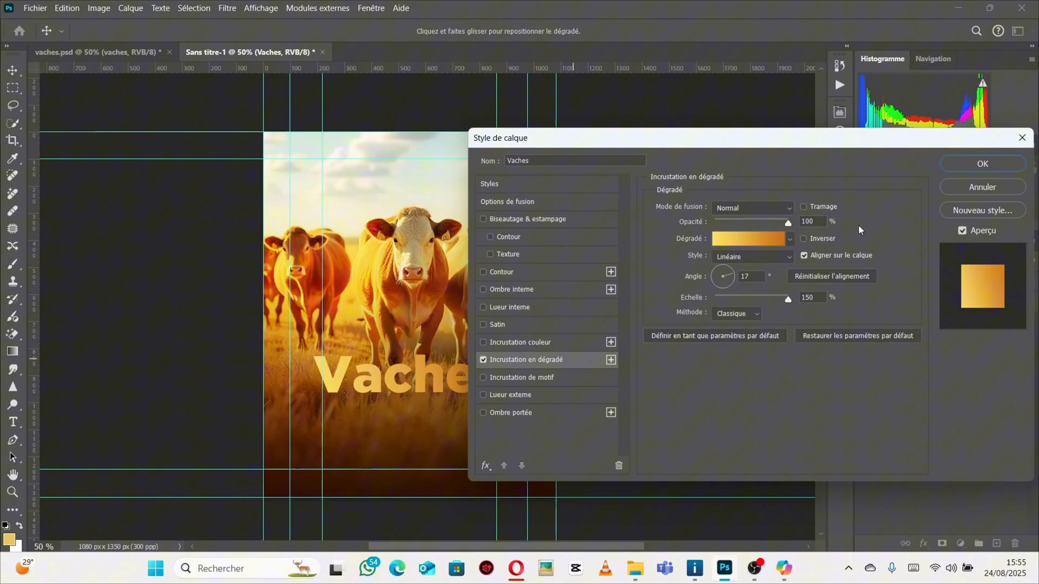
pyautogui.click(775, 238)
pyautogui.click(652, 291)
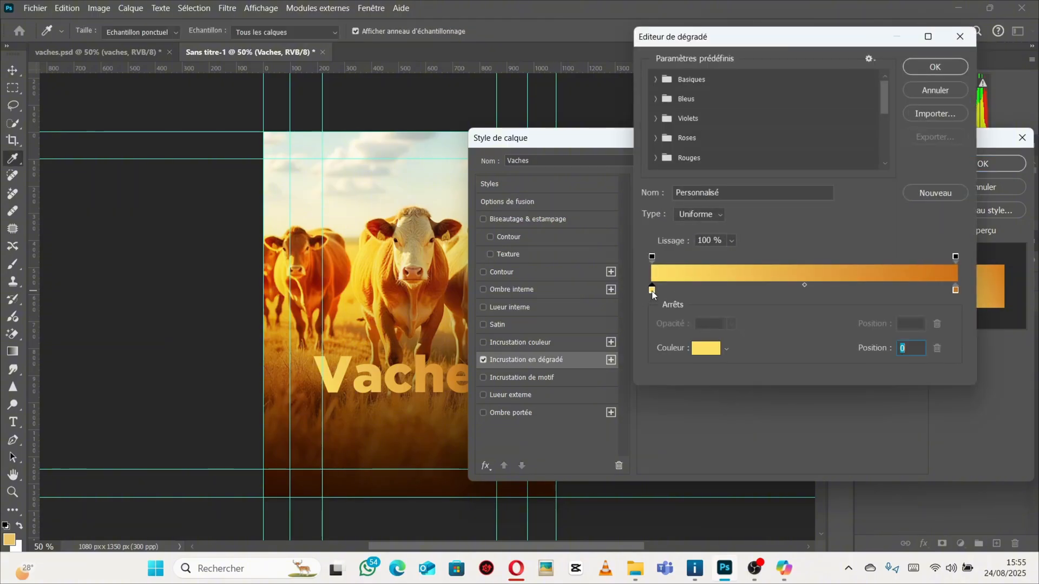
pyautogui.doubleClick(652, 290)
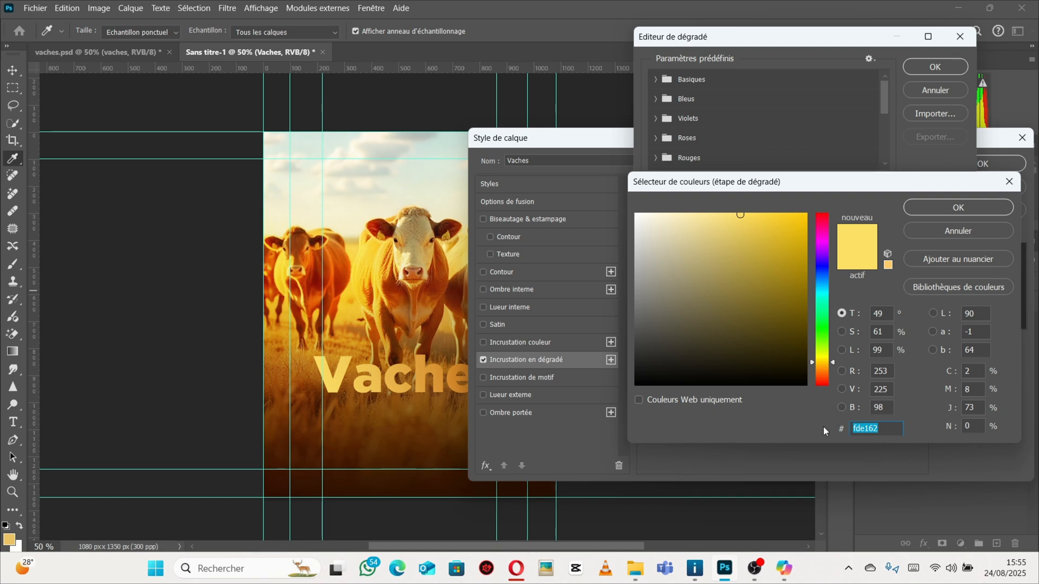
pyautogui.click(970, 207)
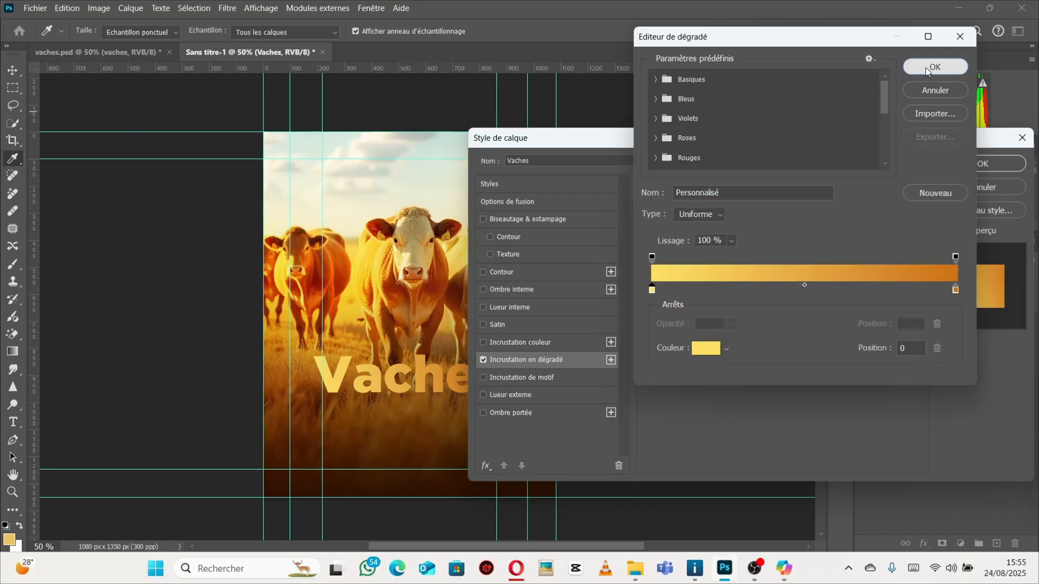
pyautogui.click(928, 65)
pyautogui.click(748, 238)
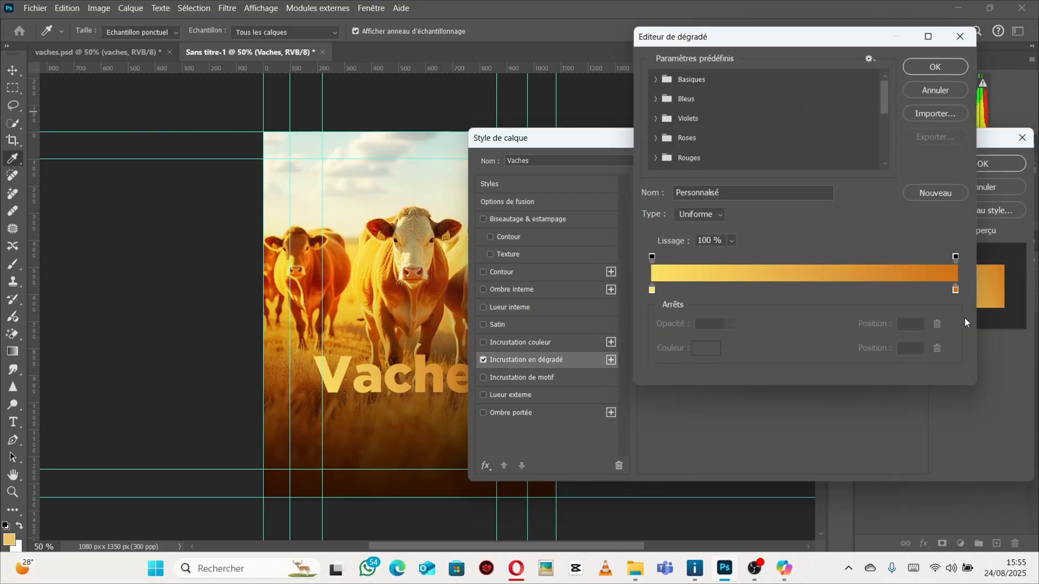
pyautogui.doubleClick(956, 290)
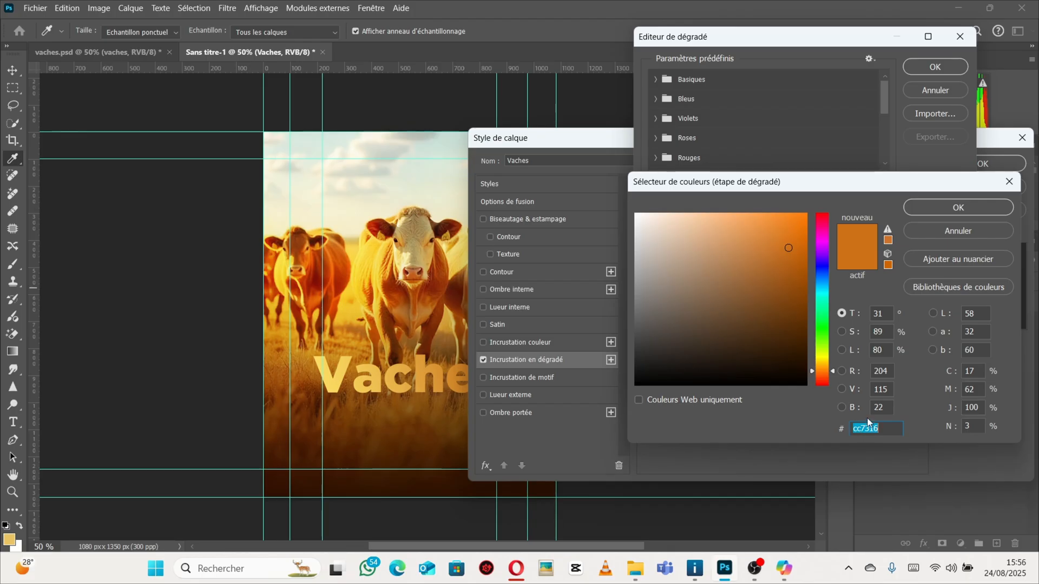
pyautogui.click(955, 209)
pyautogui.click(942, 66)
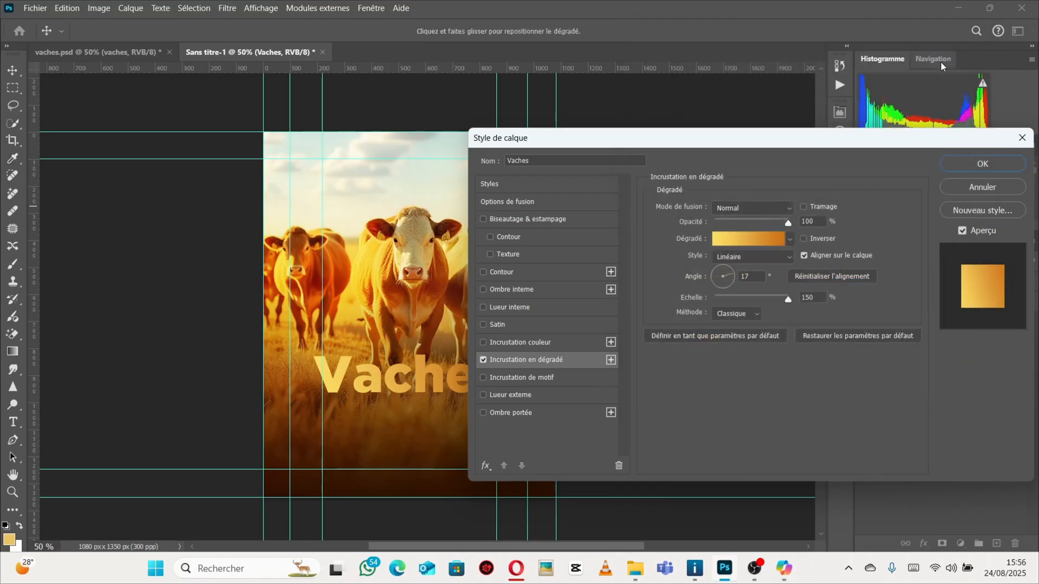
pyautogui.click(1001, 164)
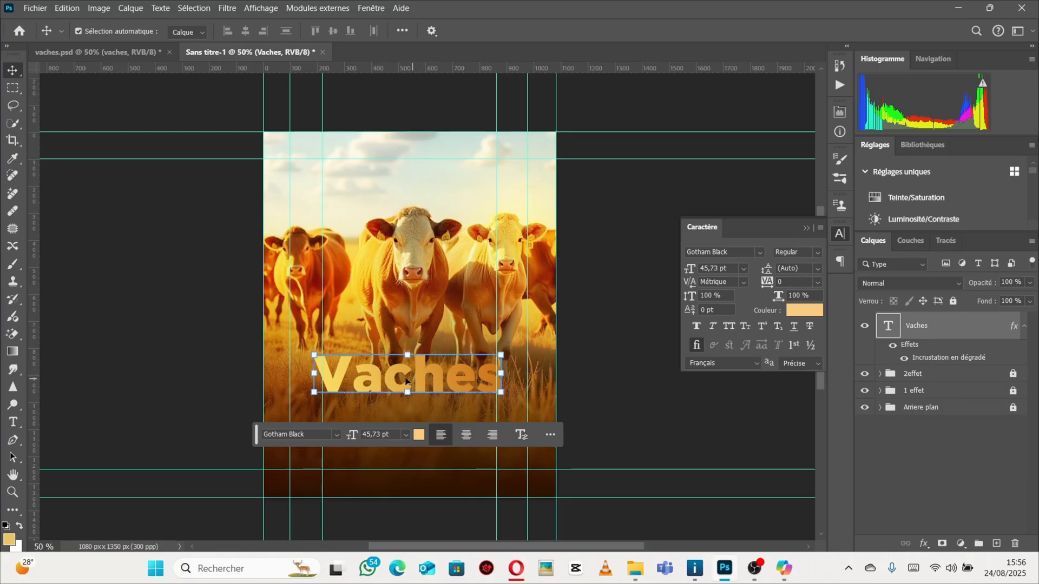
# Nudge the vertical guide at the Vaches text's left edge slightly left.
pyautogui.moveTo(322, 280); pyautogui.dragTo(314, 281)
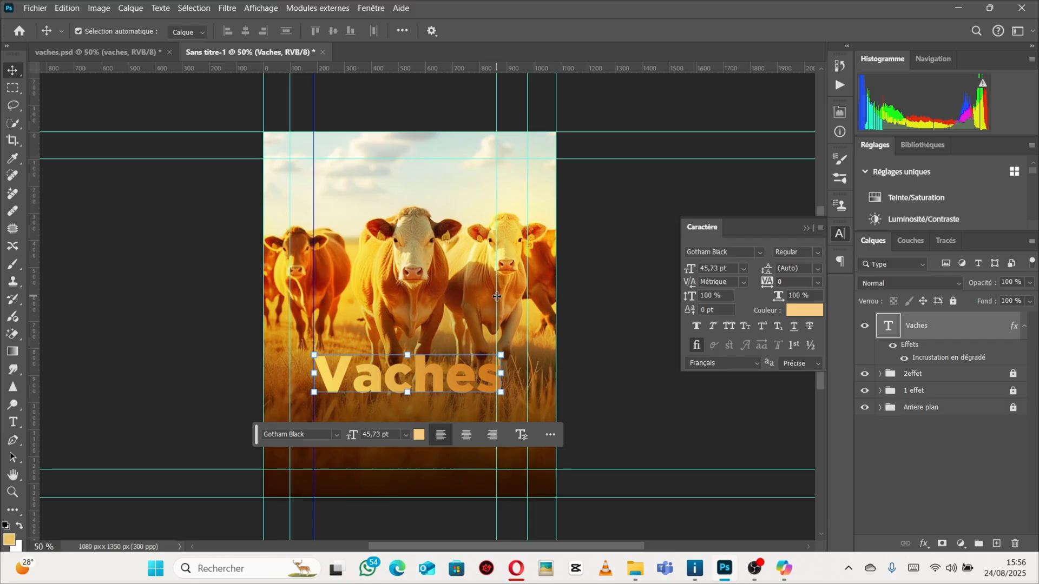
# Shift the vertical guides near the Vaches text's right edge slightly to the right.
pyautogui.moveTo(497, 296); pyautogui.dragTo(504, 297)
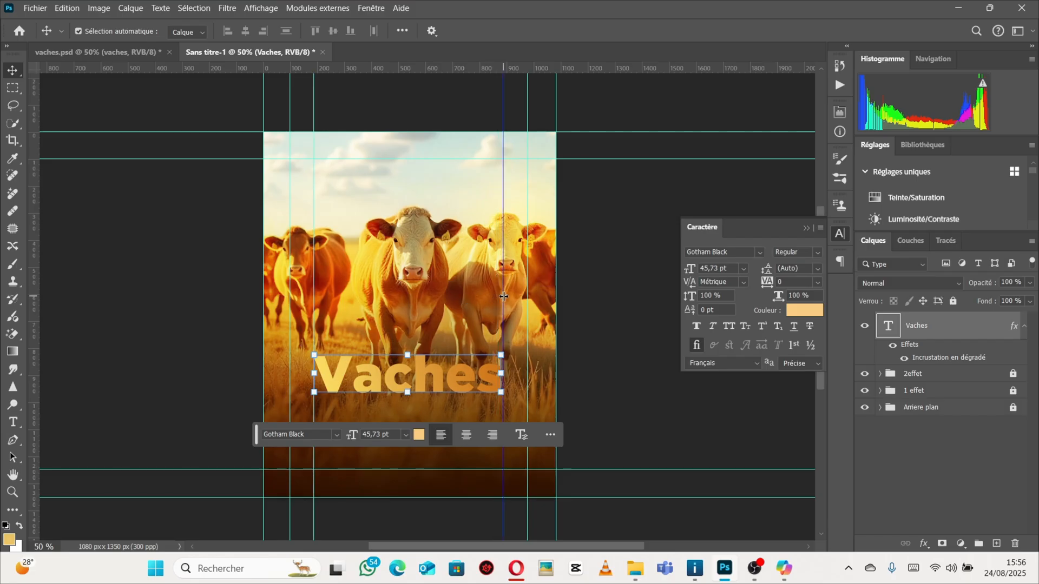
pyautogui.click(581, 331)
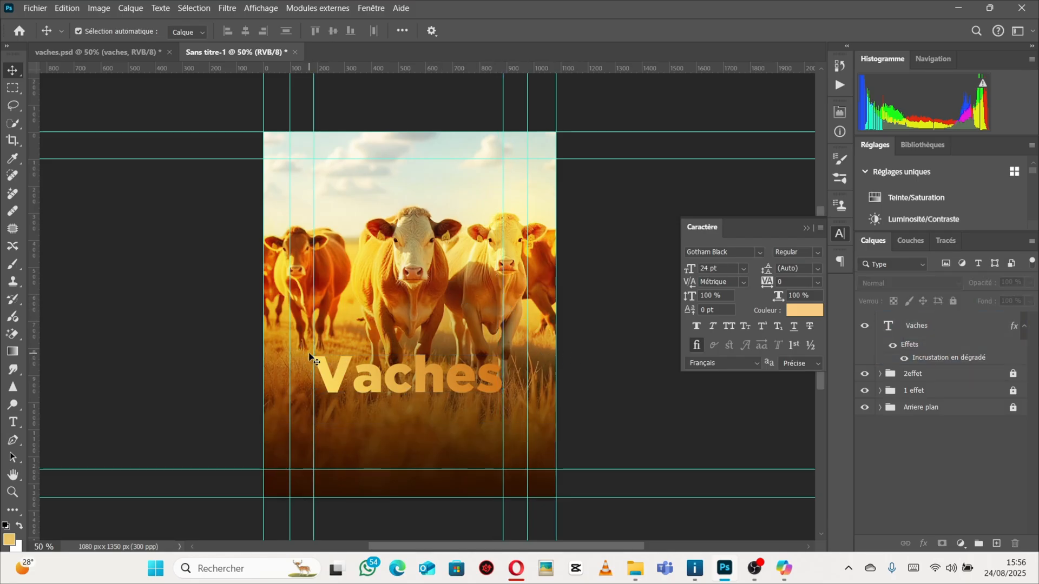
pyautogui.moveTo(528, 379); pyautogui.dragTo(530, 379)
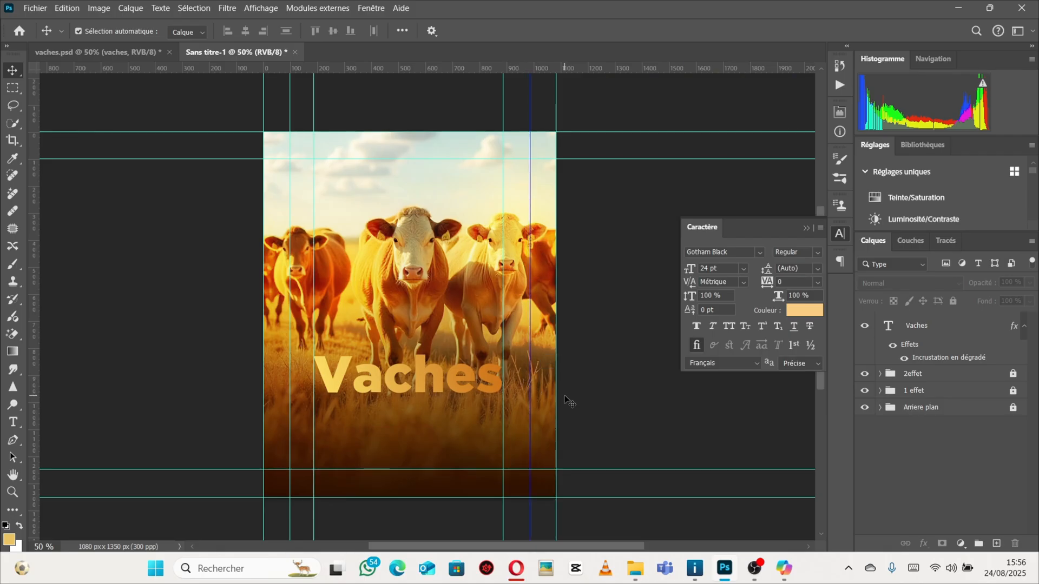
pyautogui.click(379, 382)
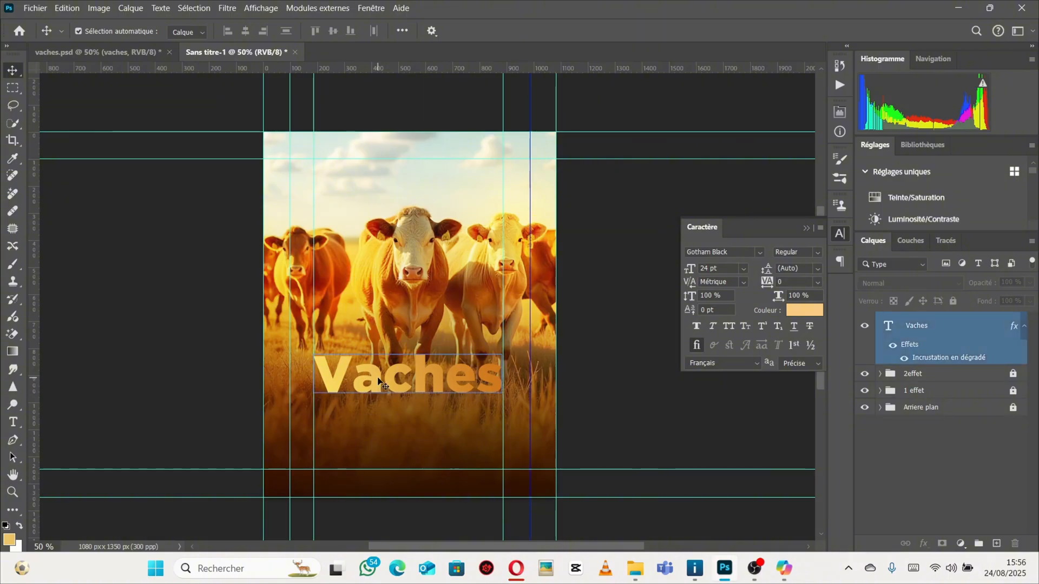
pyautogui.click(140, 213)
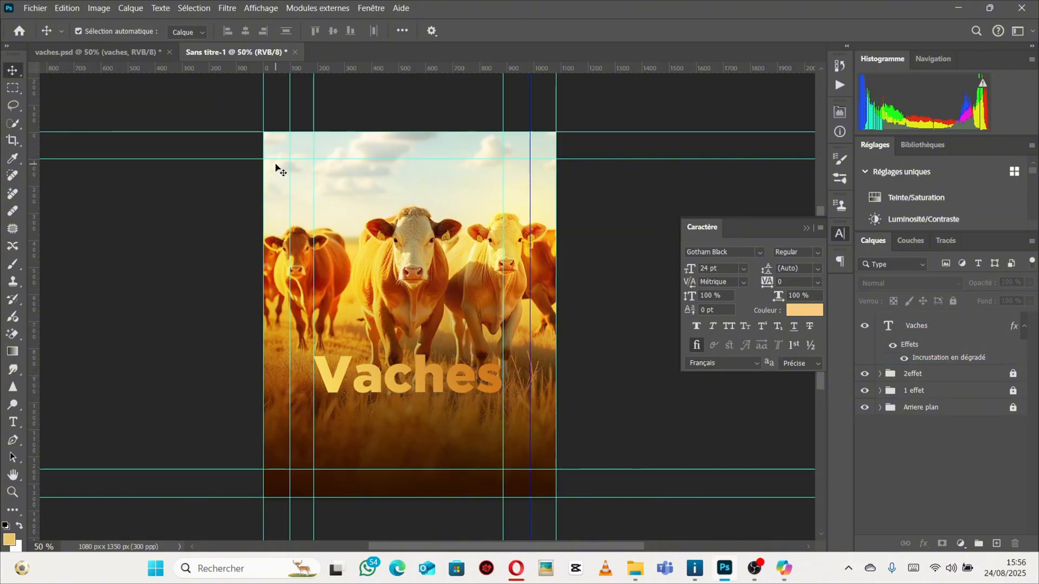
# Compare with the reference poster, then duplicate the Vaches text layer.
pyautogui.click(97, 51)
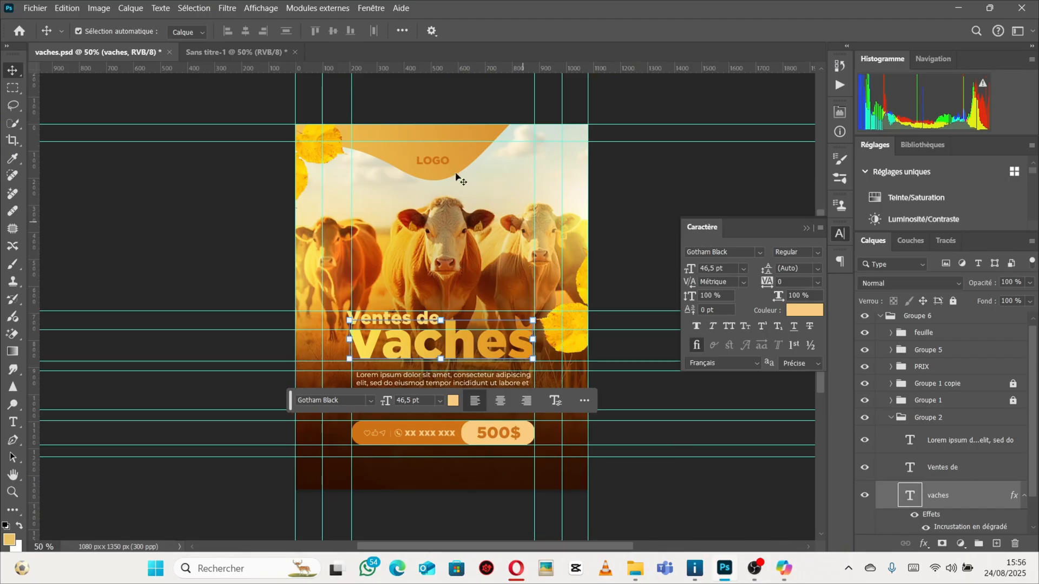
pyautogui.click(232, 52)
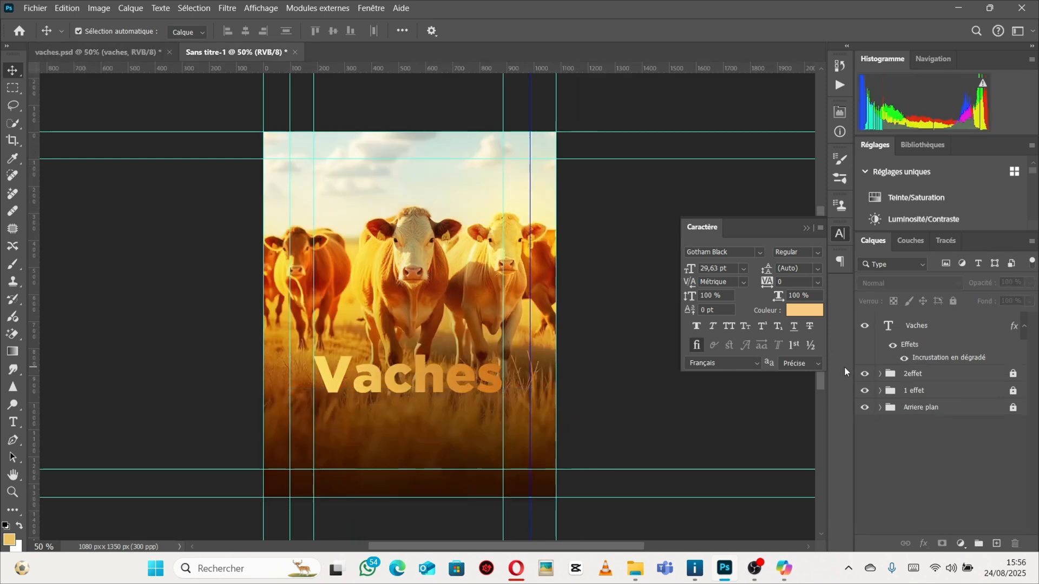
pyautogui.click(427, 390)
pyautogui.moveTo(428, 391); pyautogui.dragTo(429, 392)
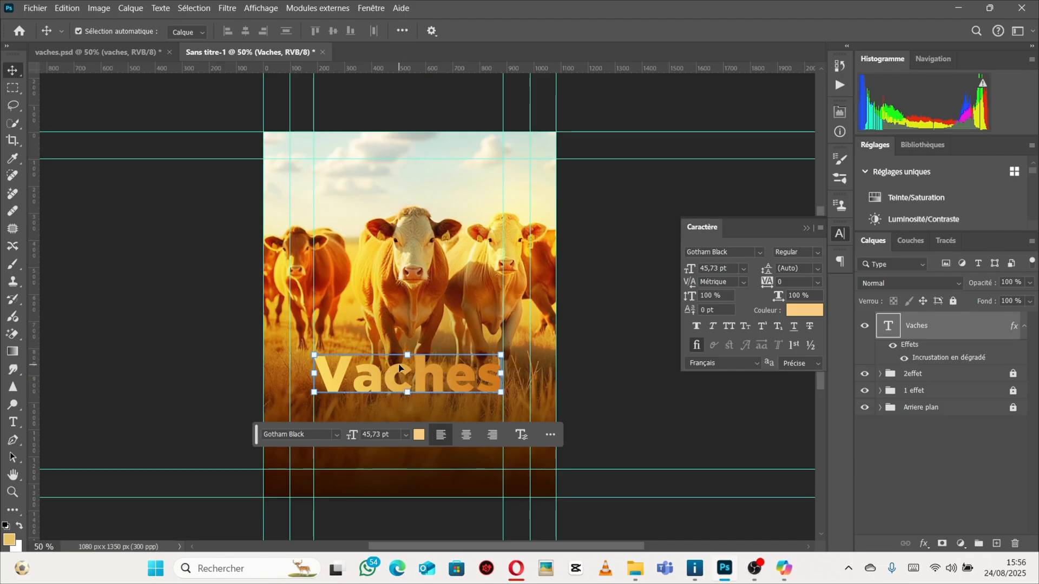
pyautogui.hotkey('ctrl', 'j')
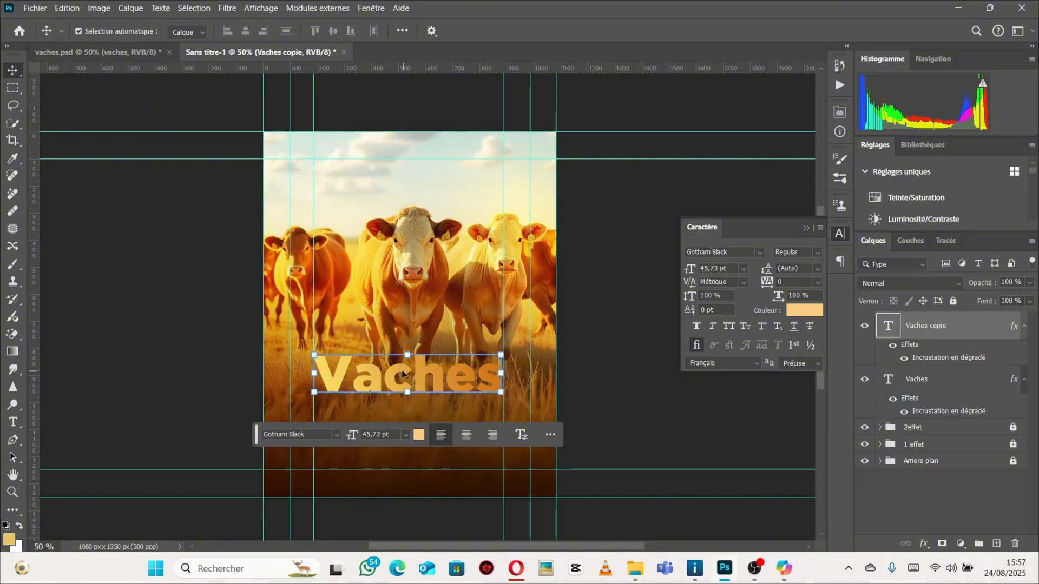
# Move the duplicated Vaches text up so it sits just above the original title.
pyautogui.moveTo(402, 374); pyautogui.dragTo(401, 326)
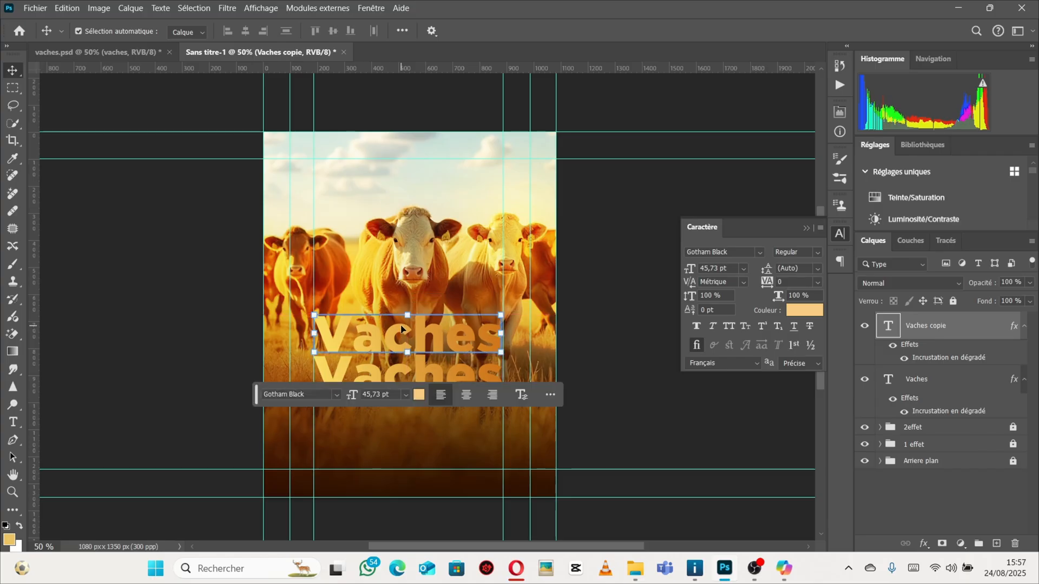
pyautogui.hotkey('ctrl', 'z')
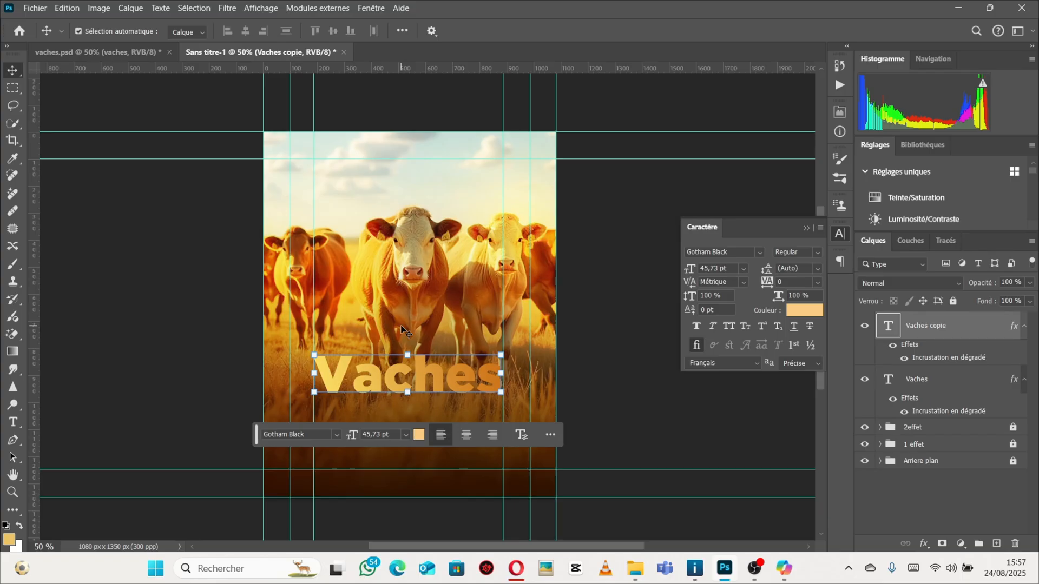
pyautogui.press('Up')
pyautogui.press('Up')
pyautogui.press('Up')
pyautogui.press('Up')
pyautogui.press('Up')
pyautogui.press('Up')
pyautogui.press('Up')
pyautogui.press('Up')
pyautogui.press('Up')
pyautogui.press('Up')
pyautogui.press('Up')
pyautogui.press('Up')
pyautogui.press('Up')
pyautogui.press('Up')
pyautogui.press('Up')
pyautogui.press('Up')
pyautogui.press('Up')
pyautogui.press('Up')
pyautogui.press('Up')
pyautogui.press('Up')
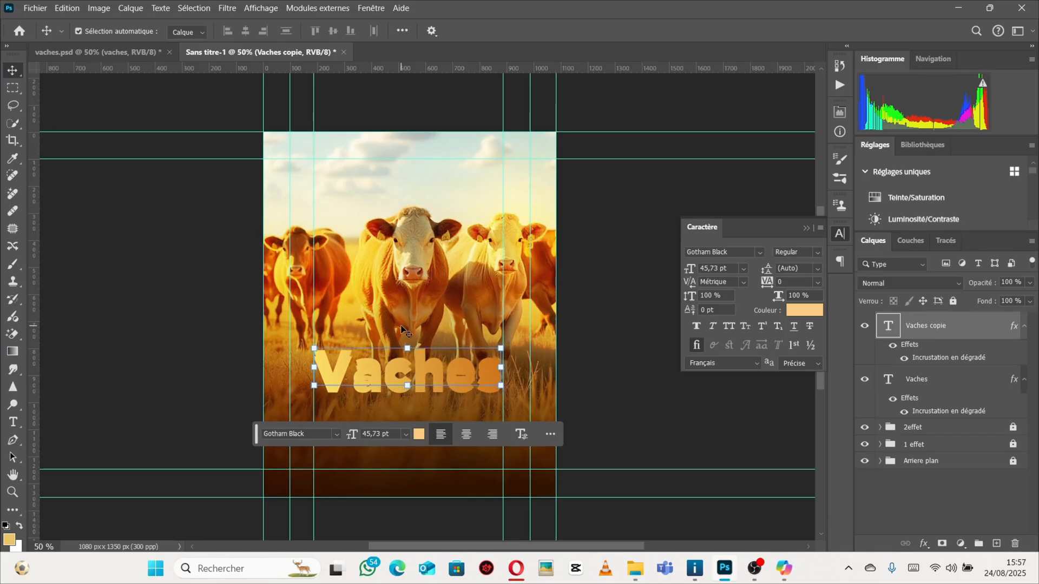
pyautogui.press('Up')
pyautogui.press('Up')
pyautogui.press('Up')
pyautogui.press('Up')
pyautogui.press('Up')
pyautogui.press('Up')
pyautogui.press('Up')
pyautogui.press('Up')
pyautogui.press('Up')
pyautogui.press('Up')
pyautogui.press('Up')
pyautogui.press('Up')
pyautogui.press('Up')
pyautogui.press('Up')
pyautogui.press('Up')
pyautogui.press('Up')
pyautogui.press('Up')
pyautogui.press('Up')
pyautogui.press('Up')
pyautogui.press('Up')
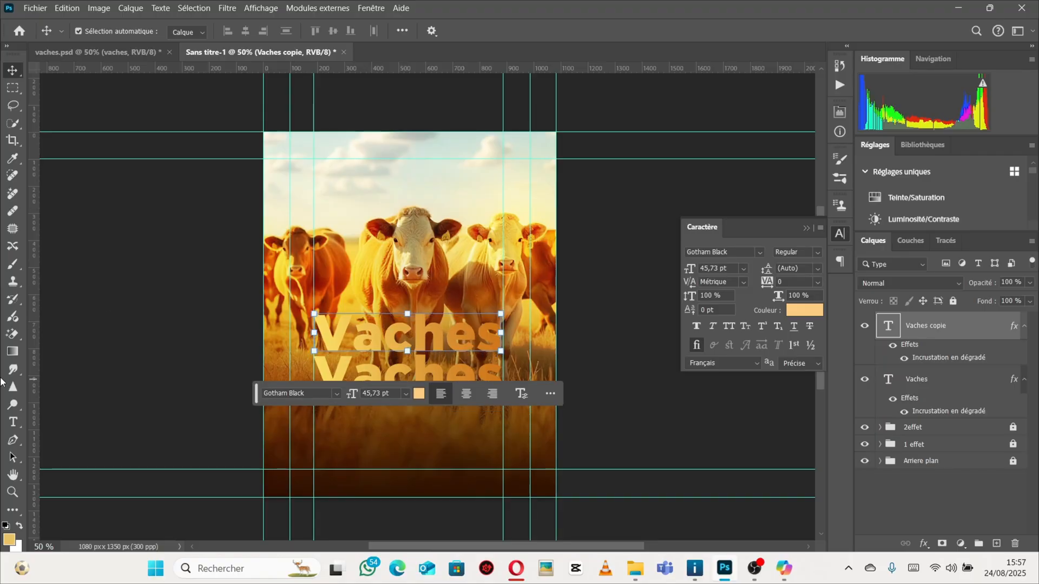
# Replace the duplicated layer's text with "ventes de", checking the reference wording.
pyautogui.click(16, 419)
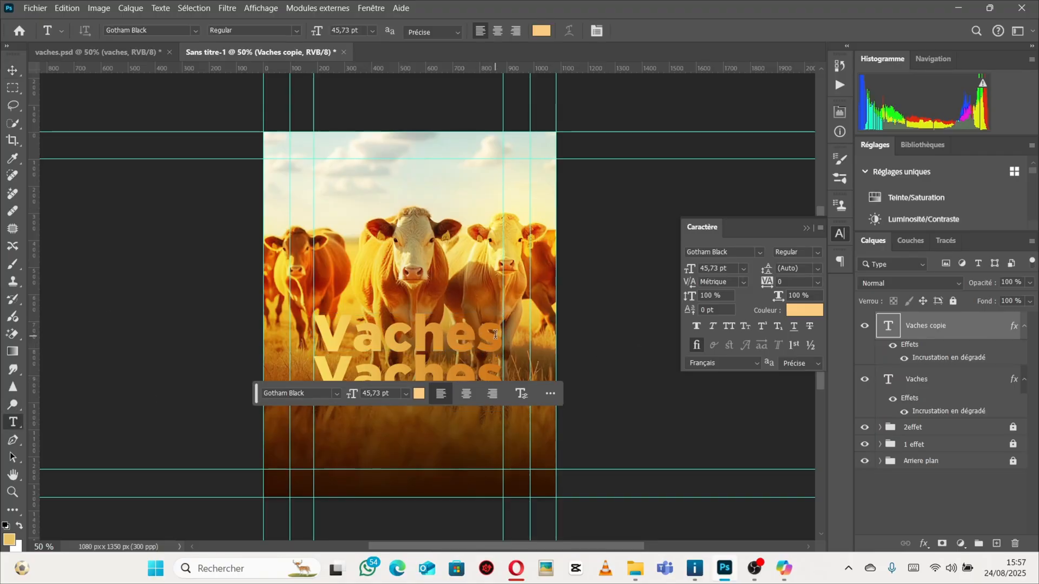
pyautogui.moveTo(503, 341); pyautogui.dragTo(299, 327)
pyautogui.press('BackSpace')
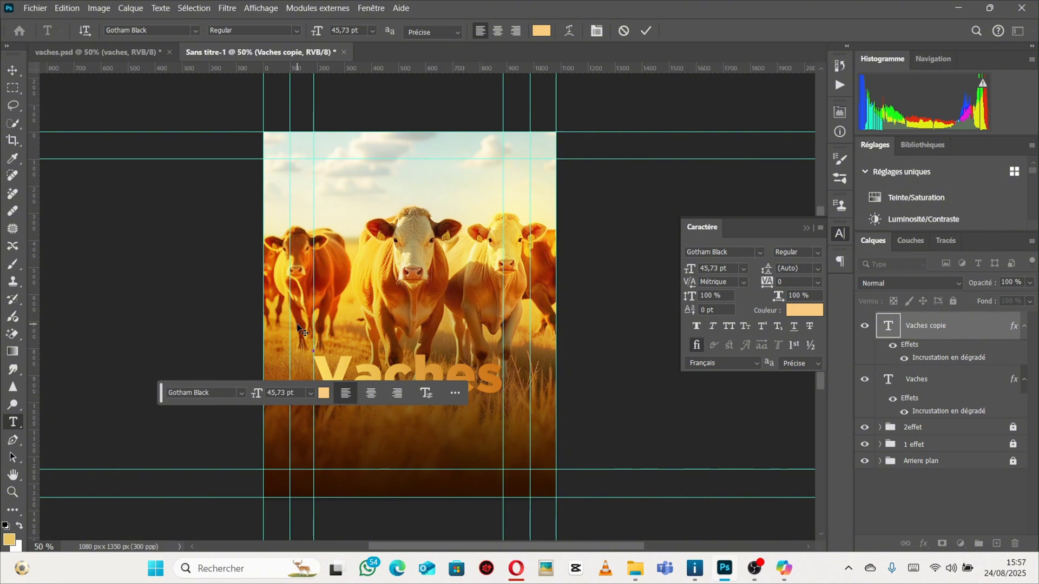
pyautogui.write('V')
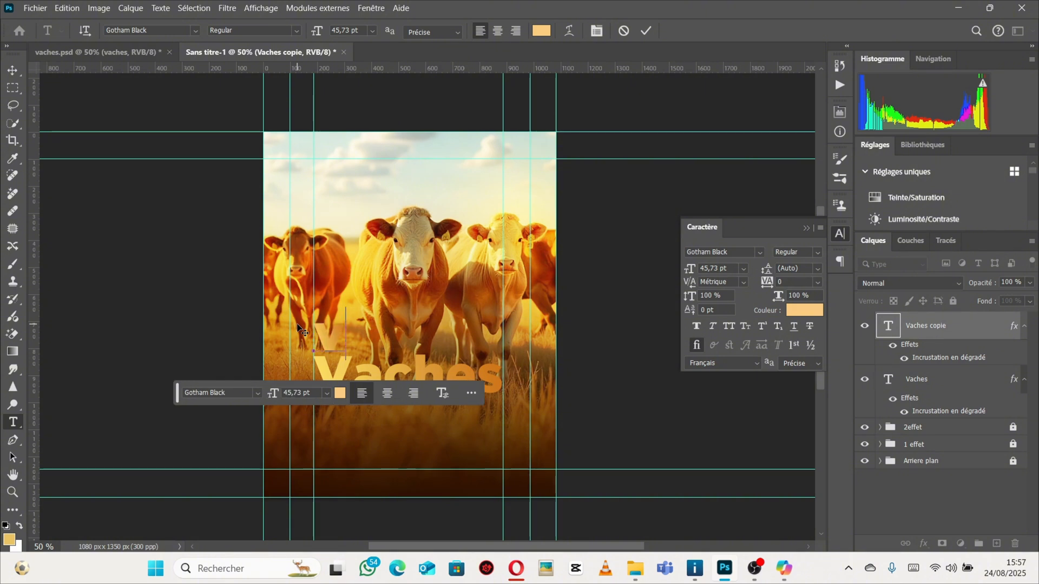
pyautogui.write('entes')
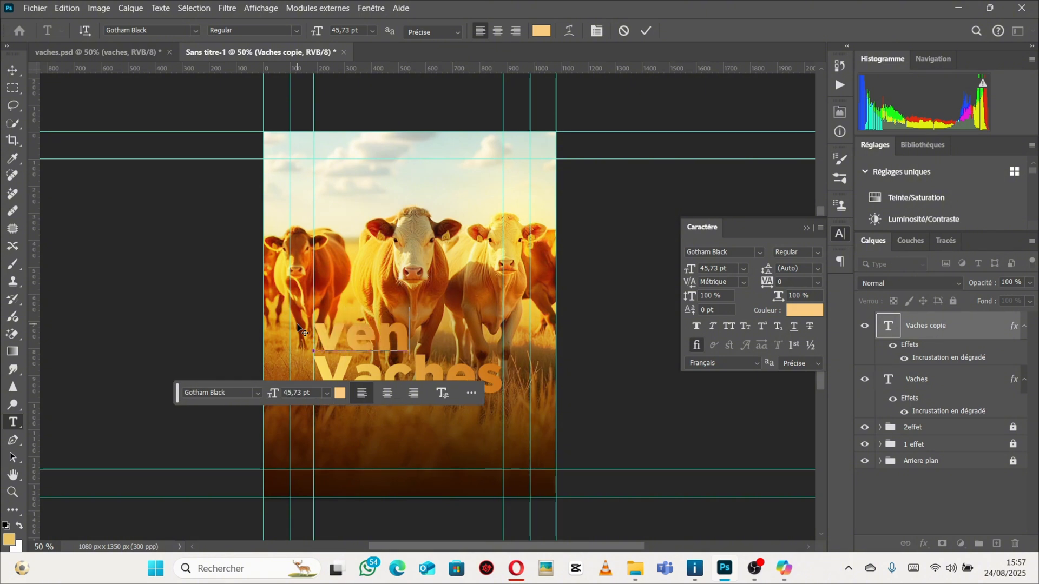
pyautogui.click(44, 53)
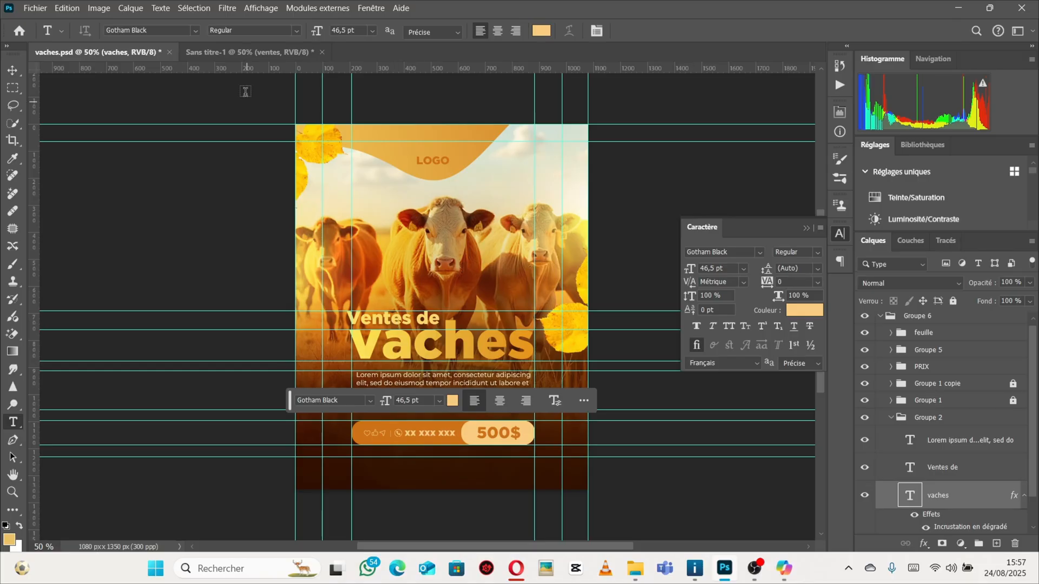
pyautogui.click(227, 52)
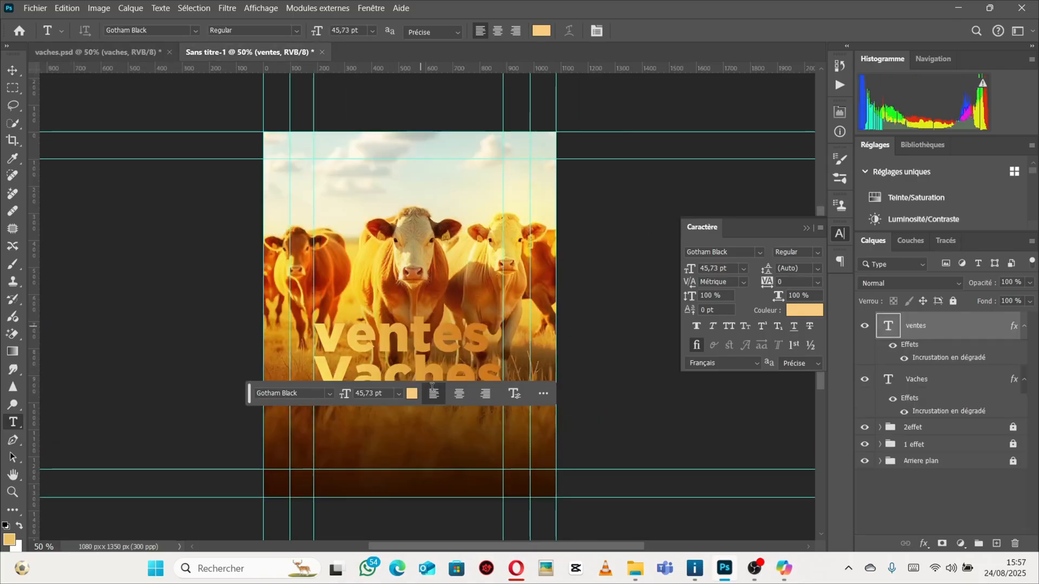
pyautogui.click(486, 334)
pyautogui.write('de')
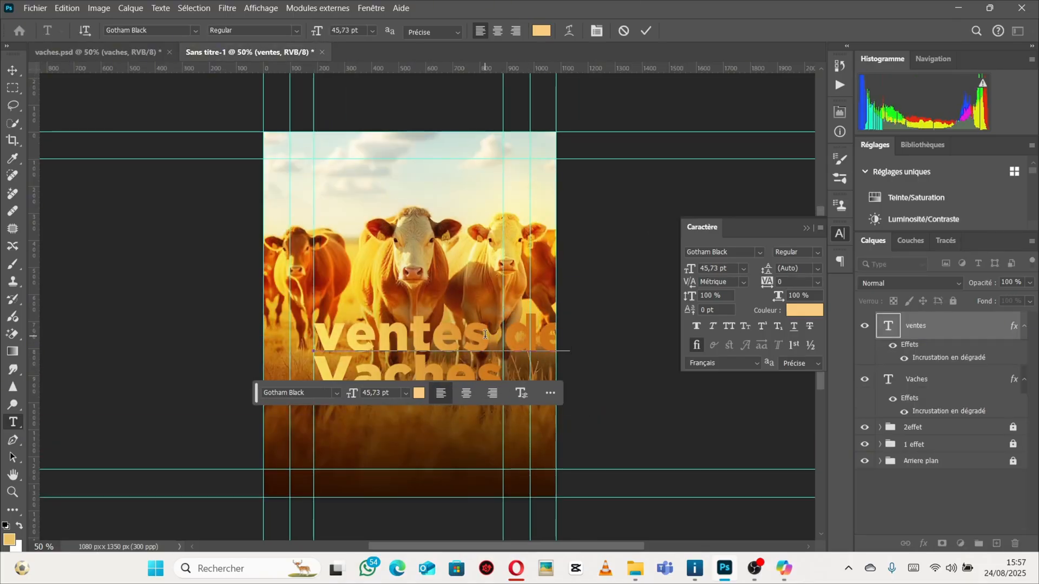
pyautogui.click(10, 73)
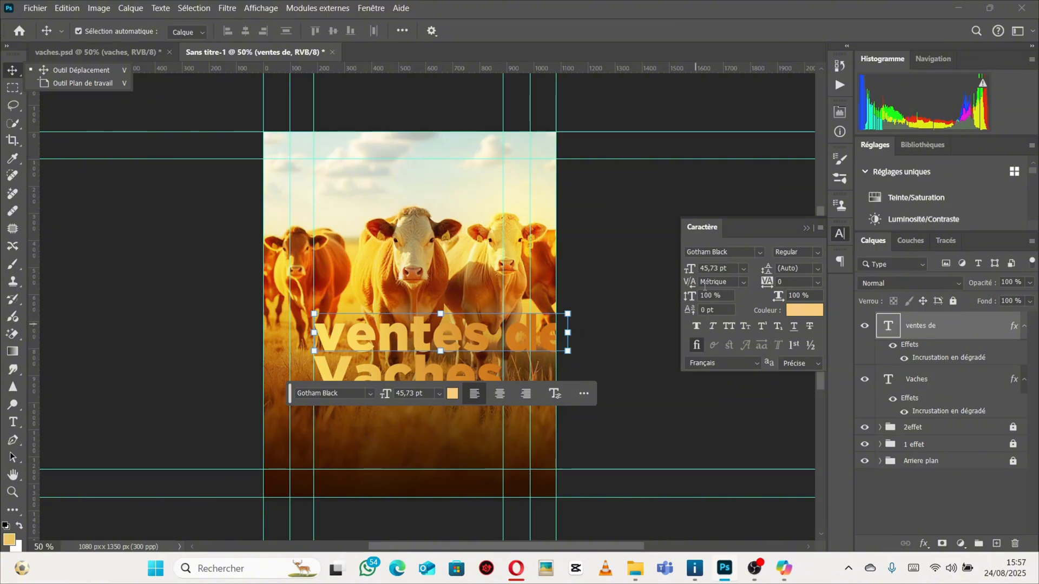
# Scale the "ventes de" text down to about 17 pt and nudge it slightly upward.
pyautogui.moveTo(694, 271); pyautogui.dragTo(690, 270)
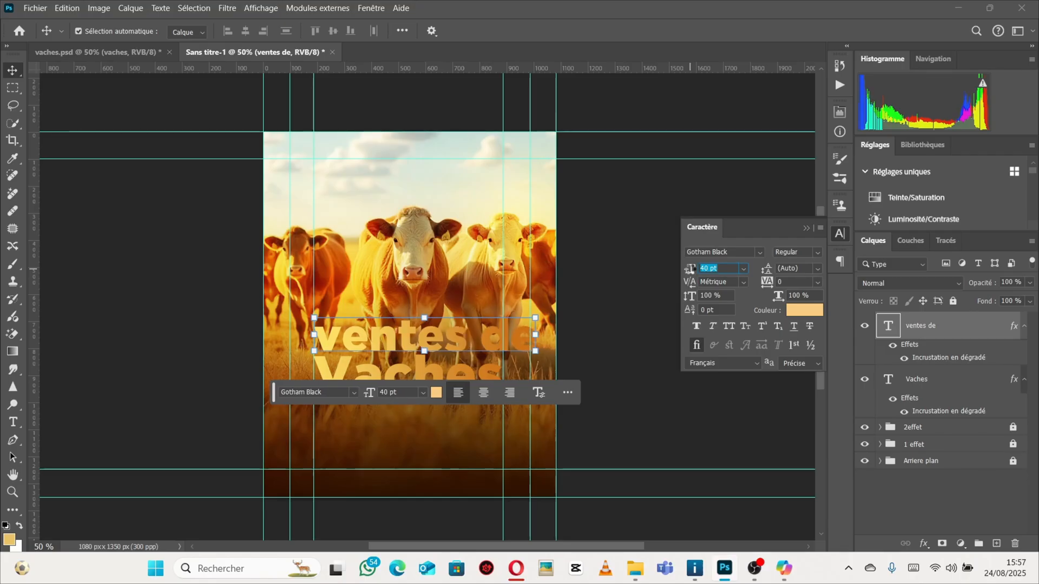
pyautogui.moveTo(690, 270); pyautogui.dragTo(690, 270)
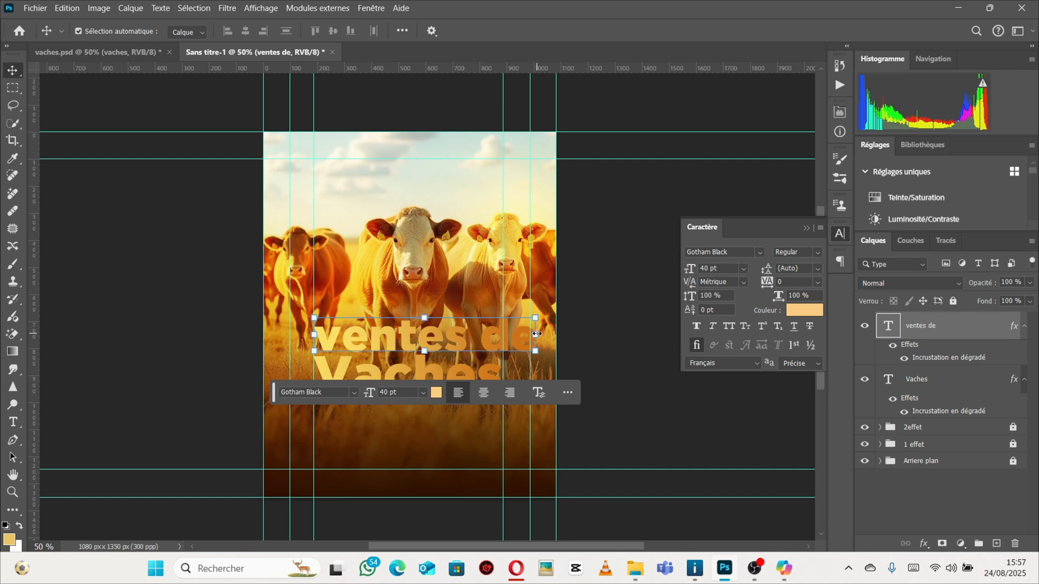
pyautogui.moveTo(534, 334); pyautogui.dragTo(387, 350)
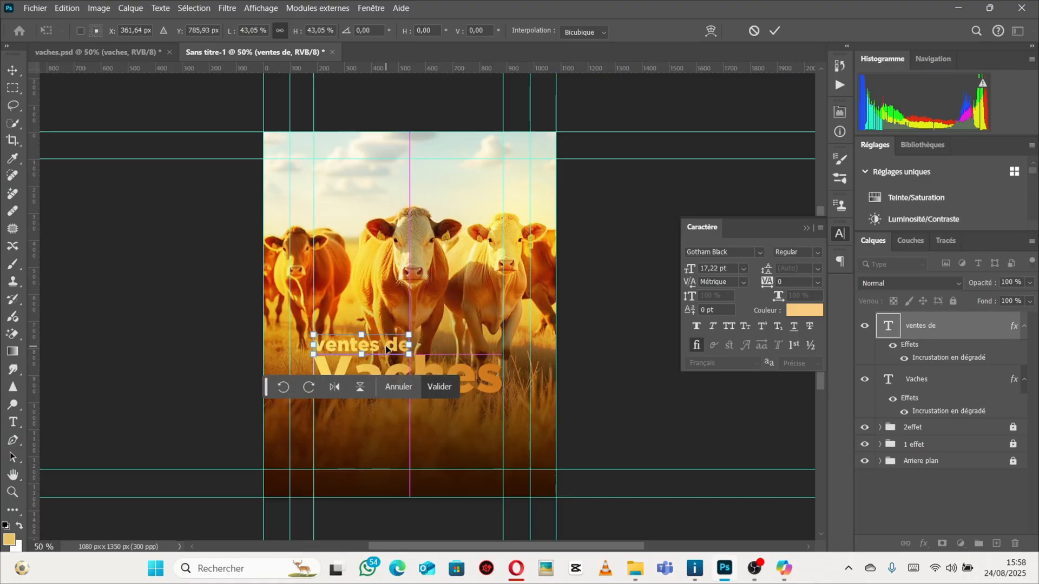
pyautogui.press('Up')
pyautogui.press('Up')
pyautogui.press('Up')
pyautogui.press('Up')
pyautogui.press('Up')
pyautogui.press('Up')
pyautogui.press('Up')
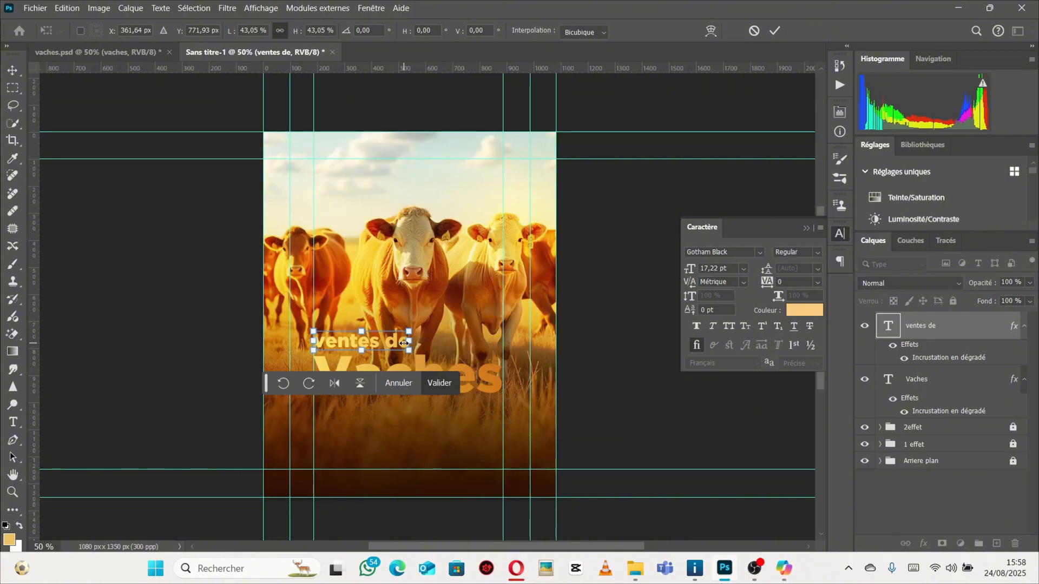
pyautogui.press('Return')
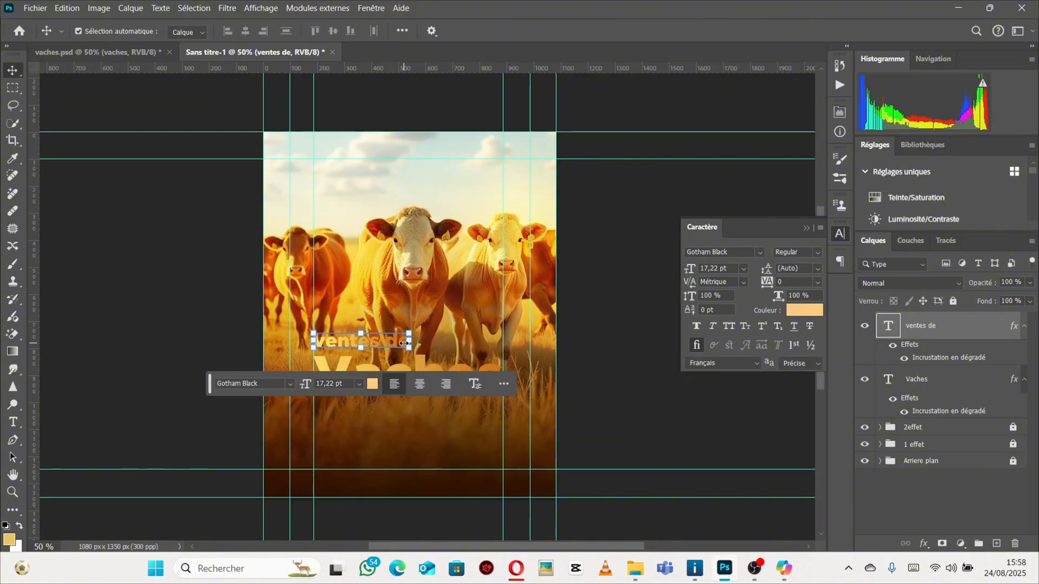
# Add a horizontal guide just below the "ventes de" text, after checking the reference layout.
pyautogui.click(97, 52)
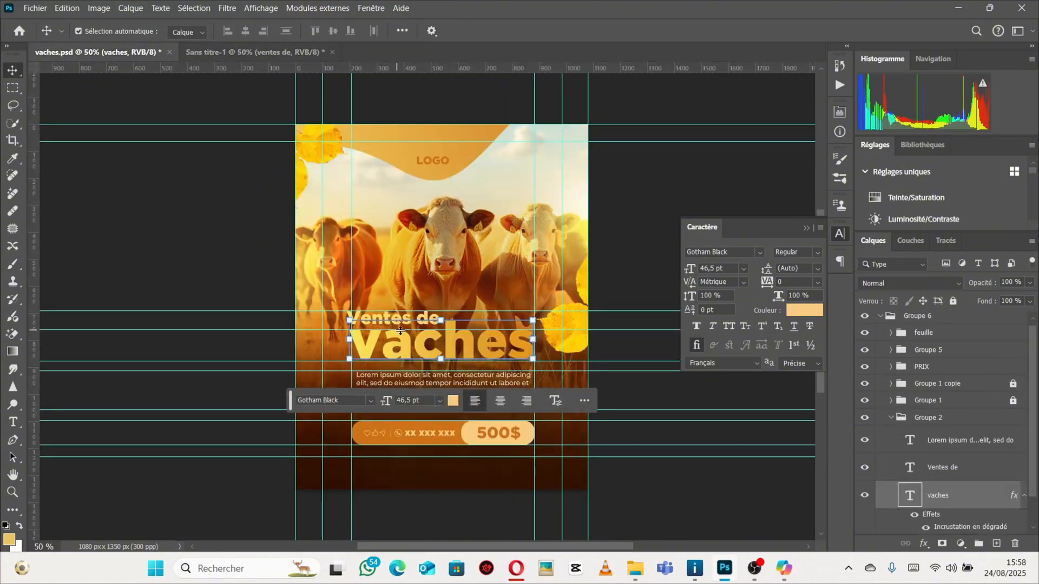
pyautogui.click(398, 325)
pyautogui.moveTo(394, 302); pyautogui.dragTo(430, 299)
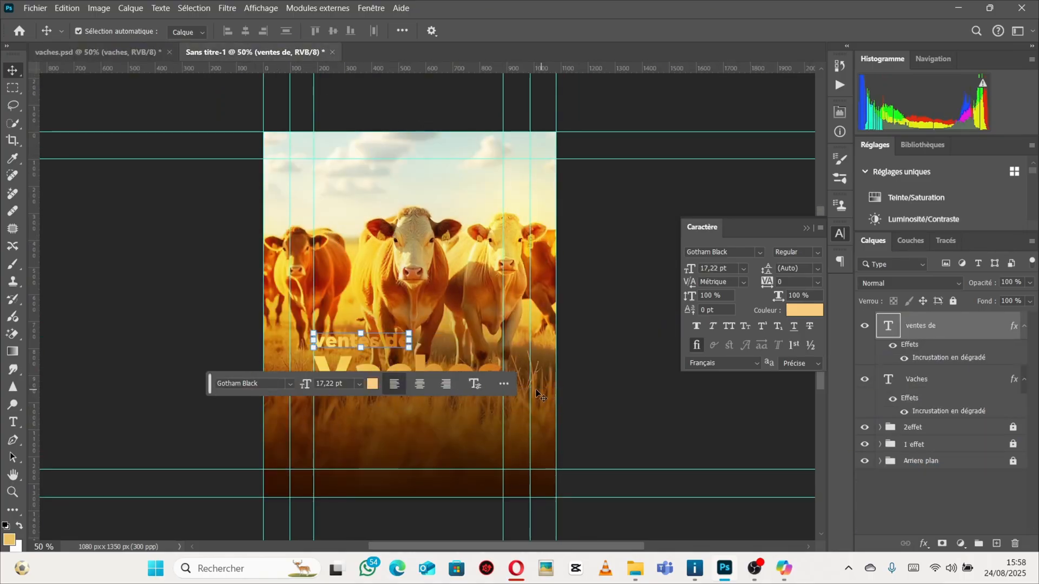
pyautogui.keyDown('ctrl'); pyautogui.click(376, 419); pyautogui.keyUp('ctrl')
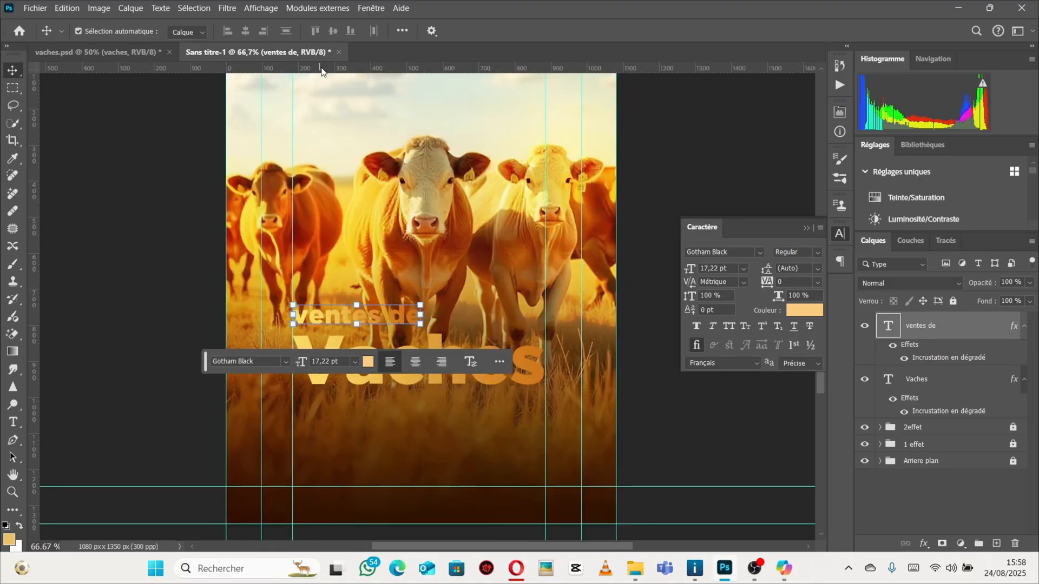
pyautogui.moveTo(323, 69); pyautogui.dragTo(333, 336)
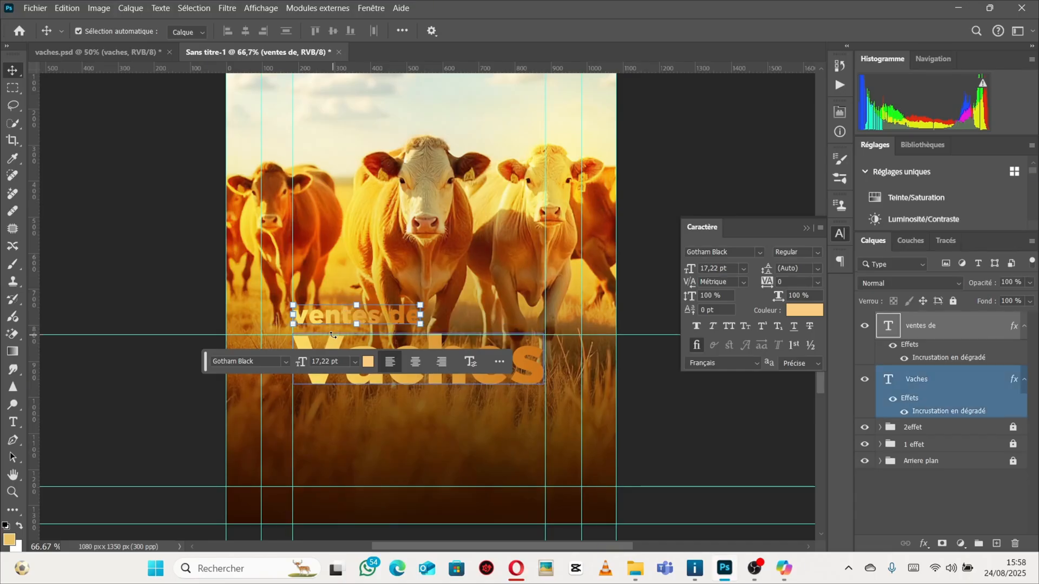
# Change the title's capital V to lowercase so it reads "vaches".
pyautogui.click(98, 52)
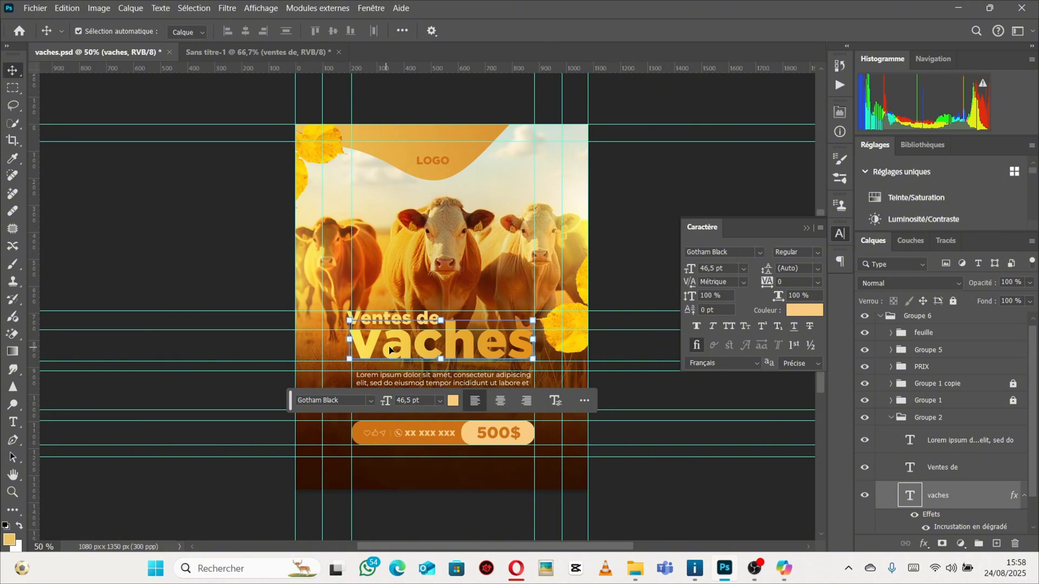
pyautogui.click(279, 57)
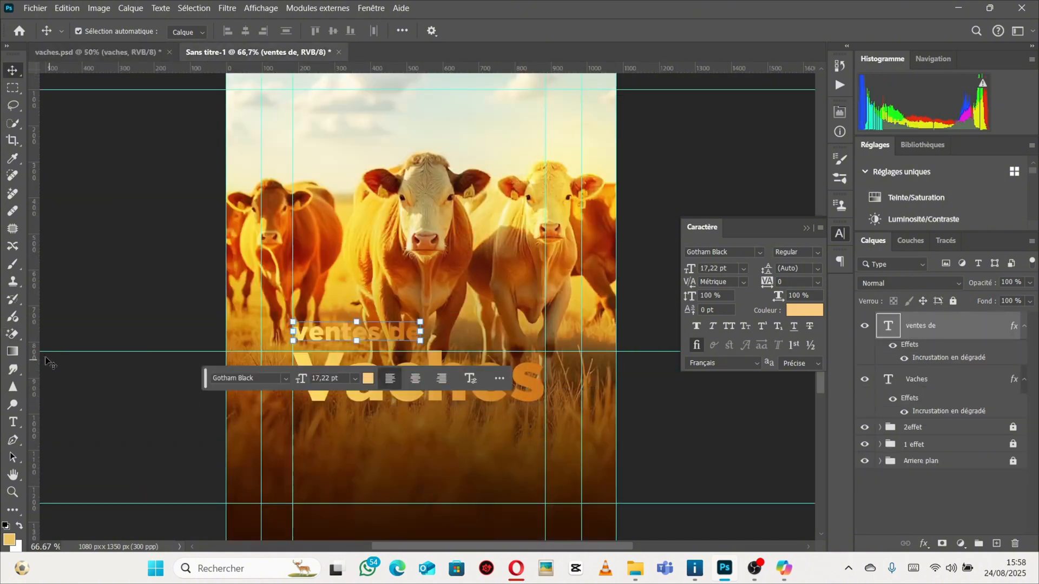
pyautogui.click(12, 423)
pyautogui.click(350, 363)
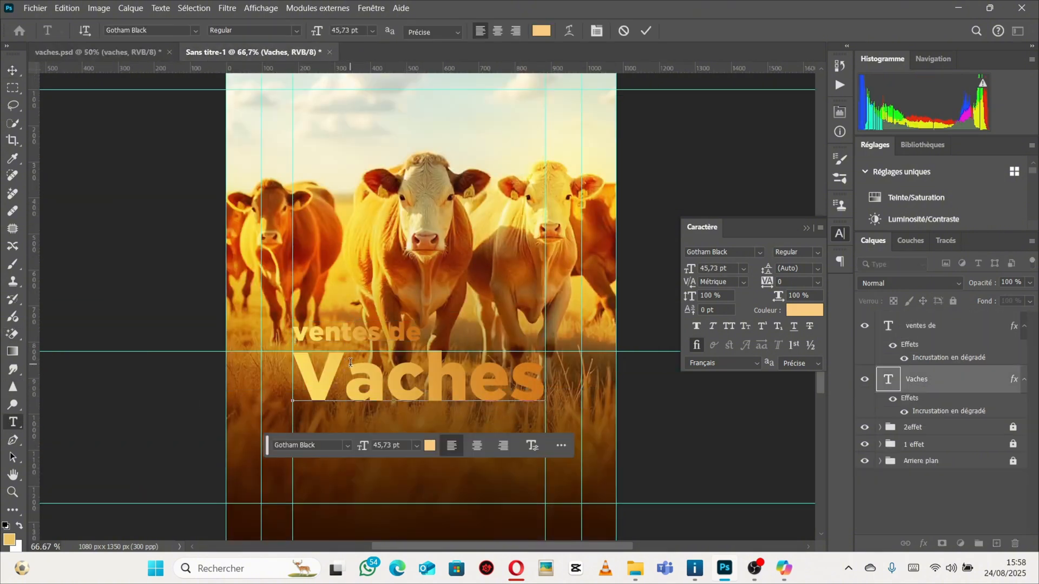
pyautogui.press('BackSpace')
pyautogui.write('v')
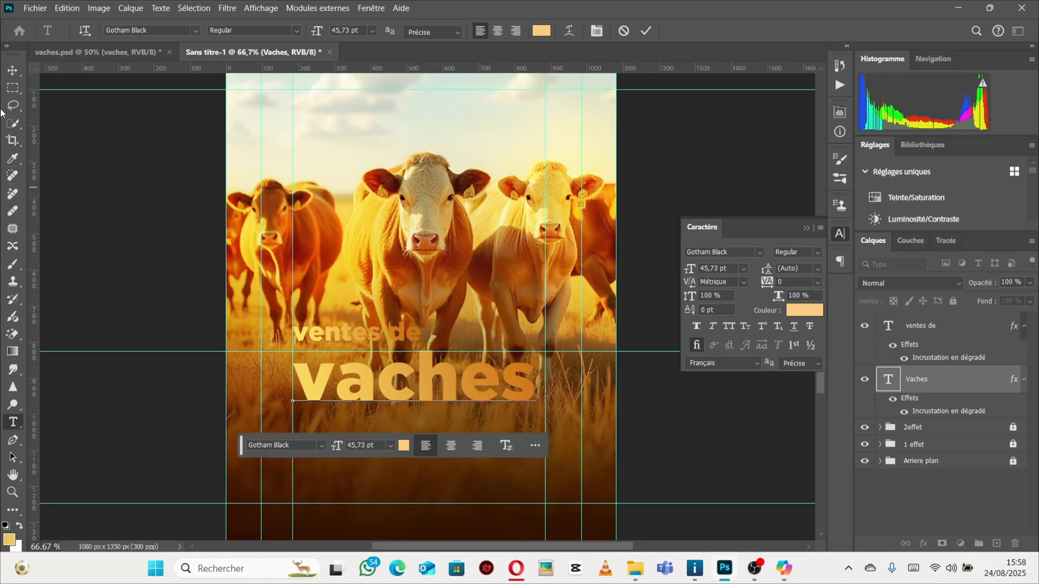
pyautogui.click(11, 71)
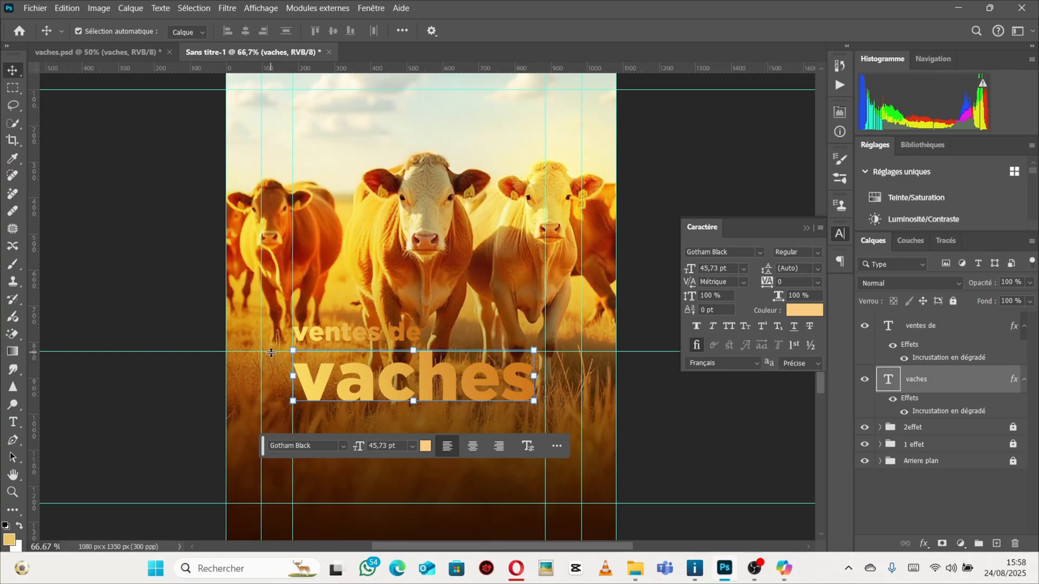
# Reposition the horizontal guide below the "ventes de" text and add another horizontal guide just above the "vaches" title.
pyautogui.moveTo(271, 352); pyautogui.dragTo(278, 361)
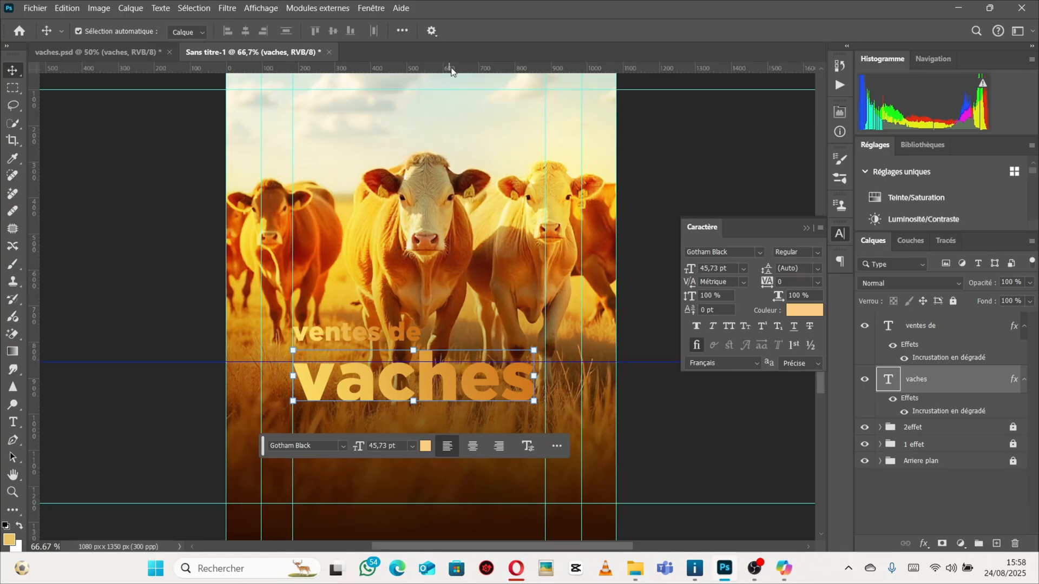
pyautogui.moveTo(451, 72); pyautogui.dragTo(429, 350)
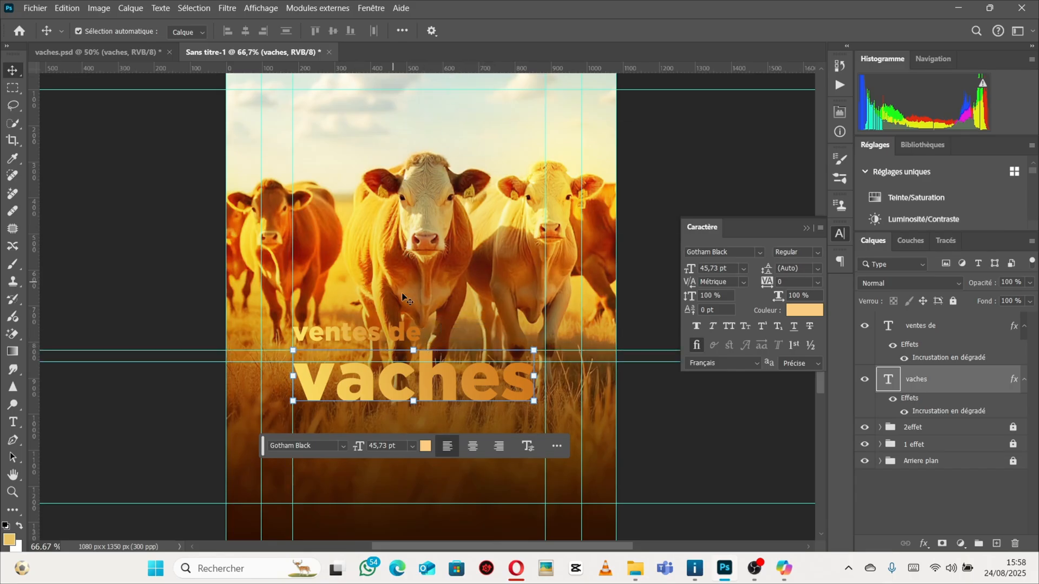
# Move the "ventes de" text down so it sits just above the "vaches" title on the guide.
pyautogui.press('ctrl')
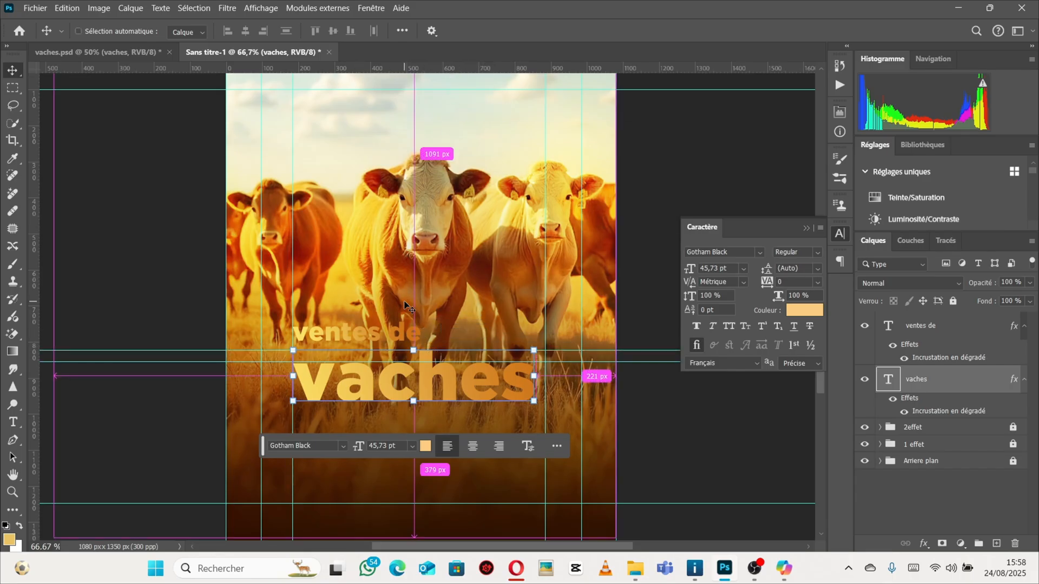
pyautogui.keyDown('ctrl'); pyautogui.click(383, 356); pyautogui.keyUp('ctrl')
pyautogui.moveTo(417, 314); pyautogui.dragTo(417, 328)
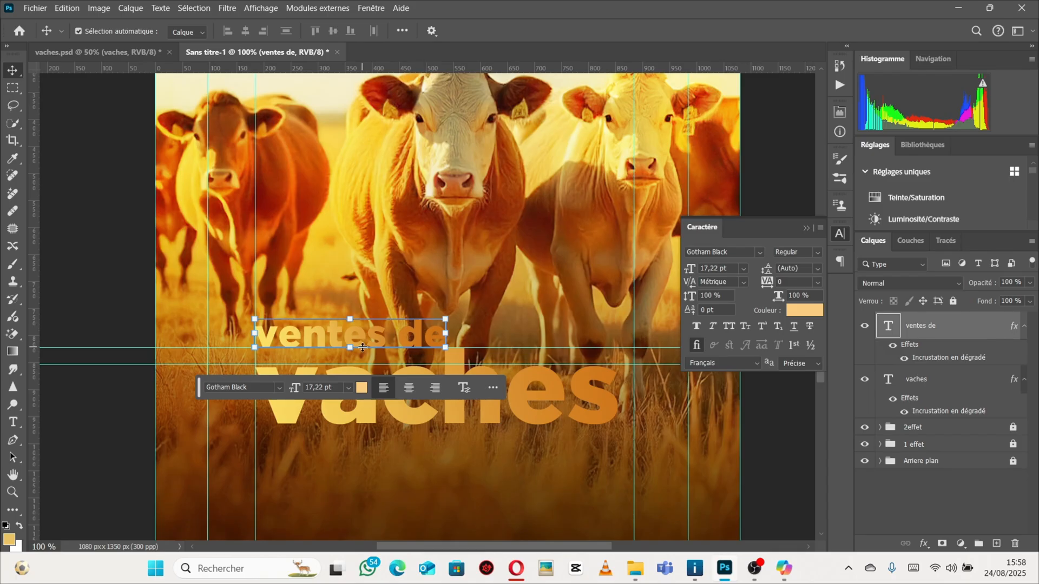
pyautogui.scroll(3, 264, 338)
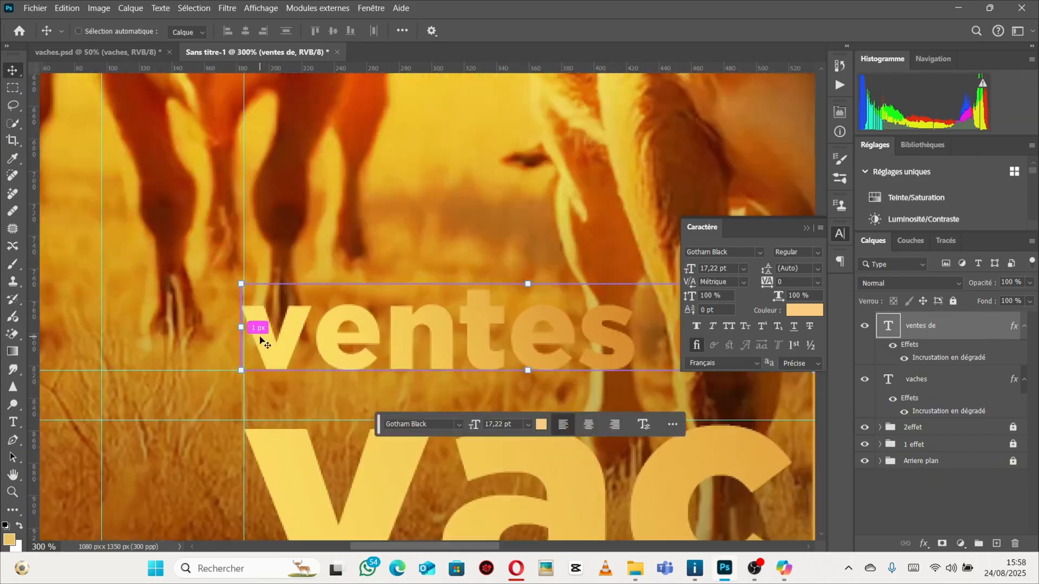
pyautogui.moveTo(274, 331); pyautogui.dragTo(289, 343)
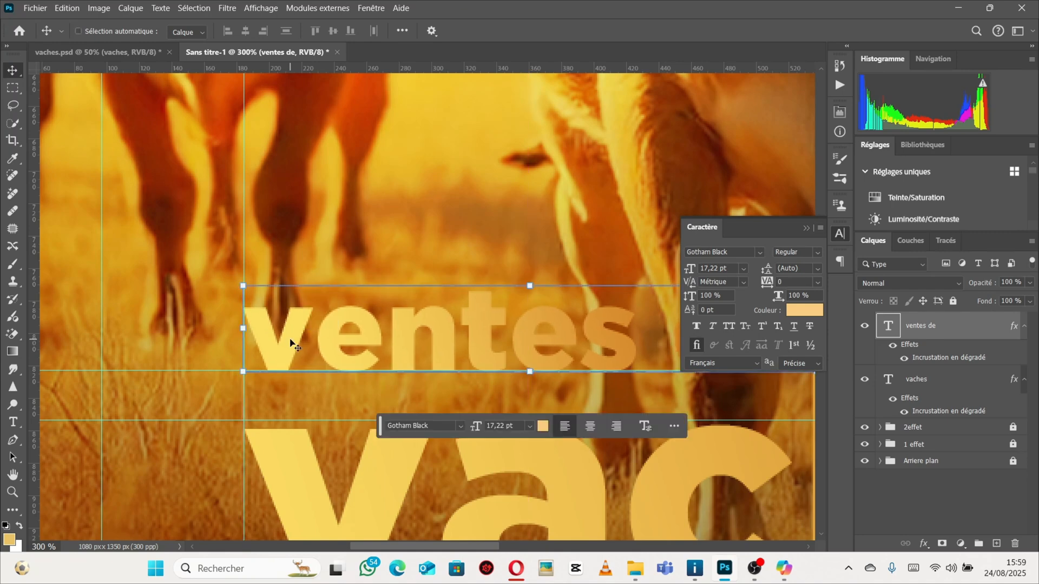
pyautogui.scroll(-1, 493, 343)
pyautogui.scroll(-1, 493, 343)
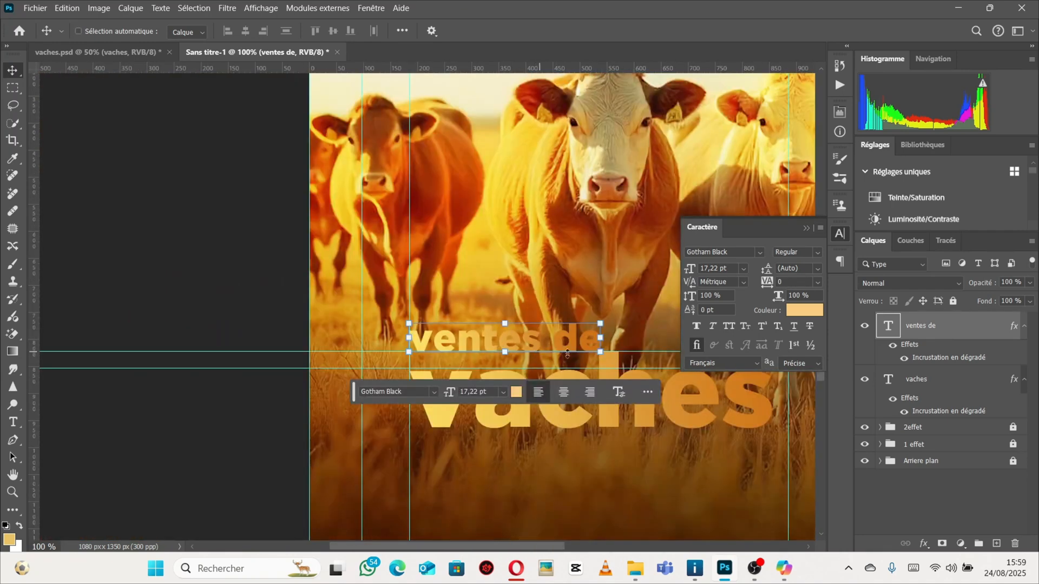
pyautogui.scroll(2, 602, 346)
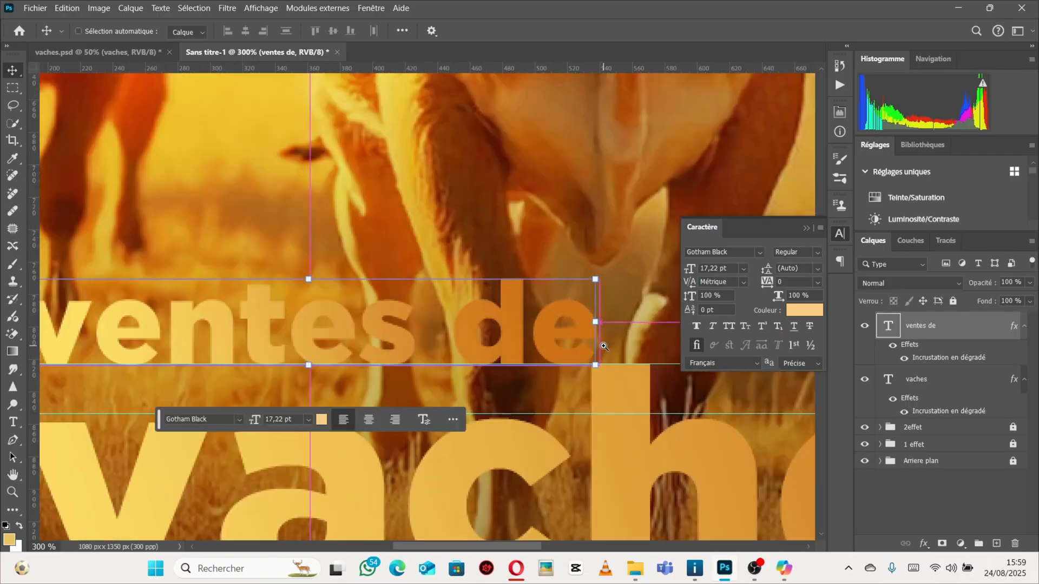
pyautogui.scroll(-1, 601, 336)
# Scale the "ventes de" text down slightly to about 16.93 pt and nudge it up one pixel.
pyautogui.moveTo(592, 267); pyautogui.dragTo(589, 271)
pyautogui.press('Return')
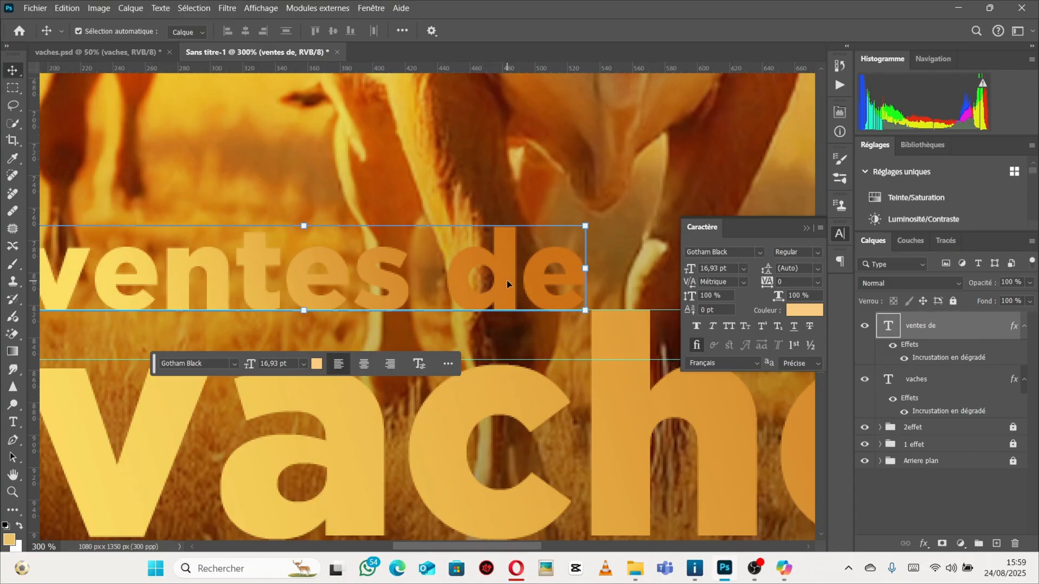
pyautogui.press('Up')
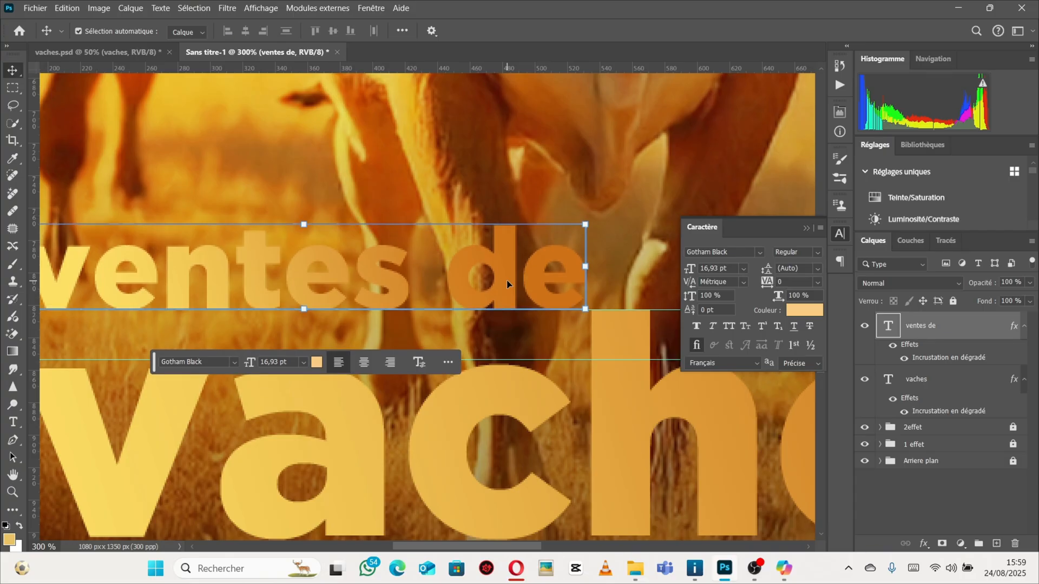
pyautogui.press('ctrl')
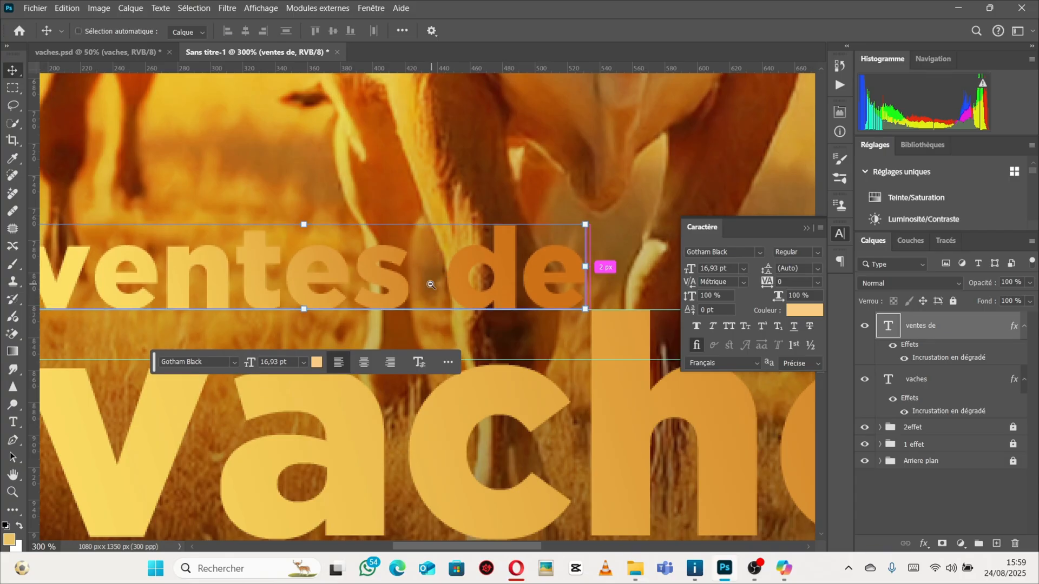
pyautogui.keyDown('ctrl'); pyautogui.keyDown('alt'); pyautogui.click(472, 316); pyautogui.keyUp('alt'); pyautogui.keyUp('ctrl')
pyautogui.keyDown('ctrl'); pyautogui.keyDown('alt'); pyautogui.click(472, 317); pyautogui.keyUp('alt'); pyautogui.keyUp('ctrl')
pyautogui.keyDown('ctrl'); pyautogui.keyDown('alt'); pyautogui.click(471, 317); pyautogui.keyUp('alt'); pyautogui.keyUp('ctrl')
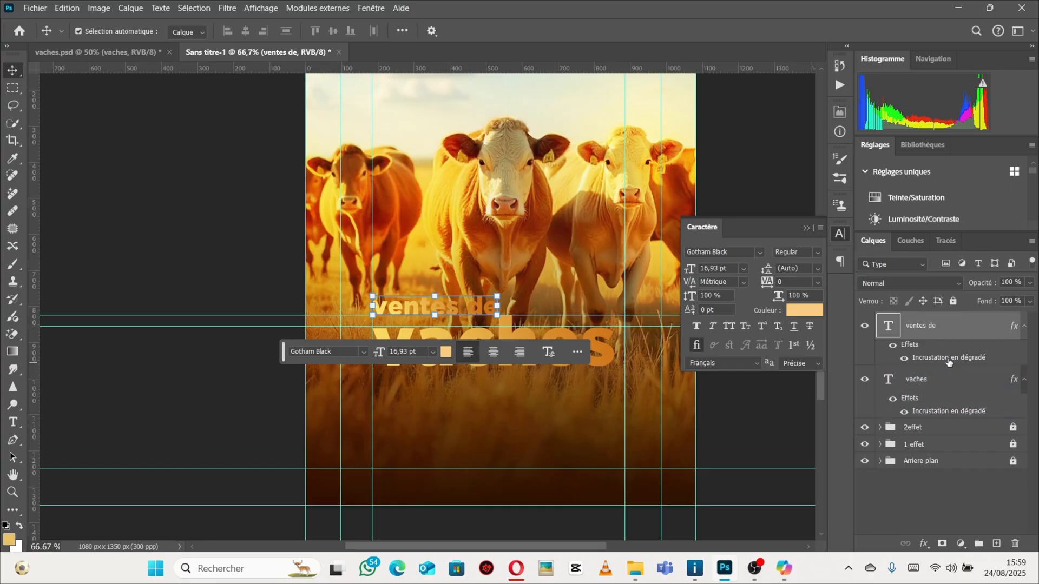
# Replace the "ventes de" gradient overlay with a color overlay using the light yellow fada5d sampled from the title.
pyautogui.doubleClick(966, 332)
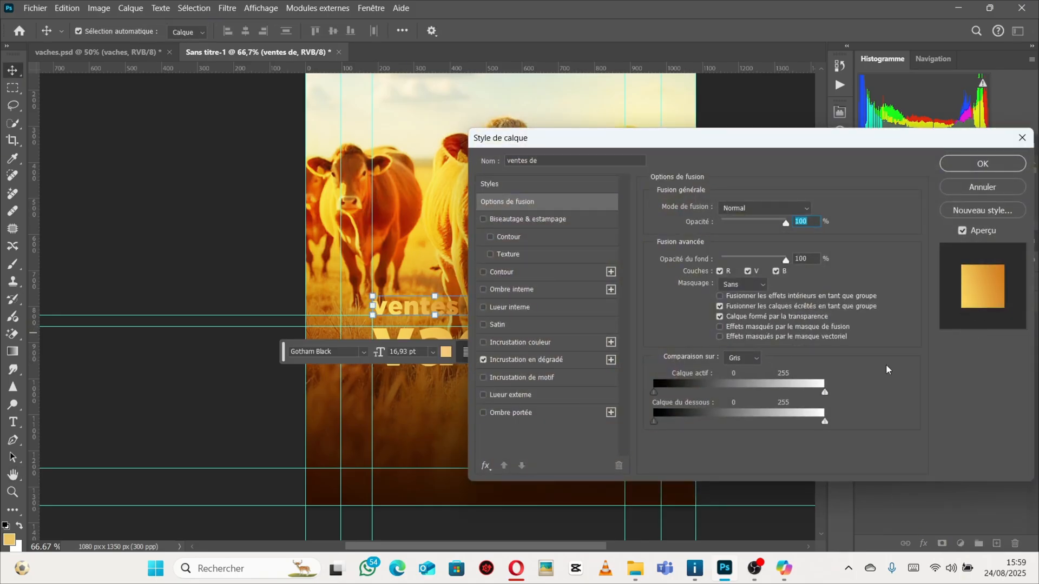
pyautogui.press('Escape')
pyautogui.doubleClick(966, 332)
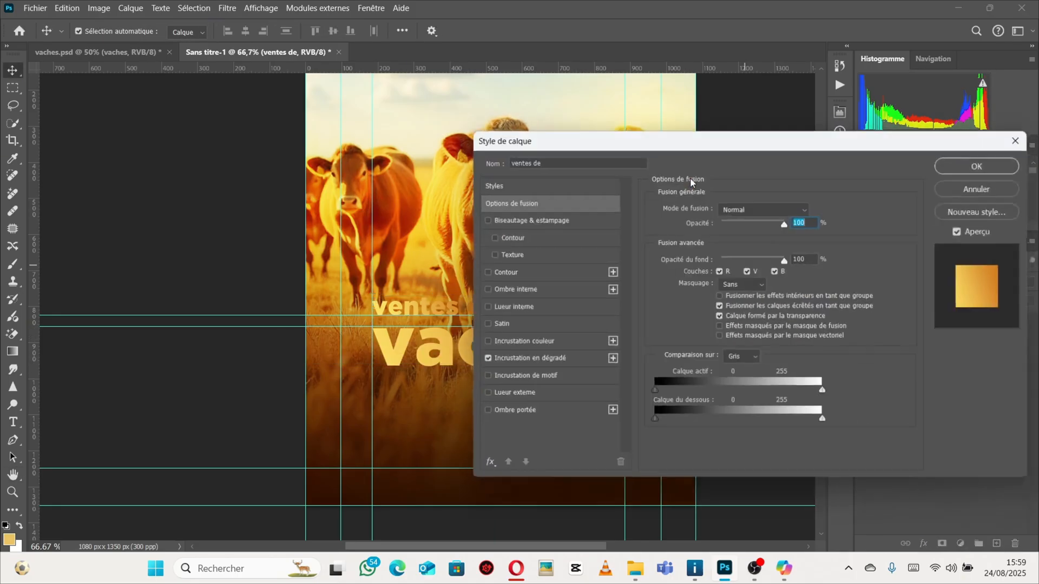
pyautogui.moveTo(557, 146); pyautogui.dragTo(737, 88)
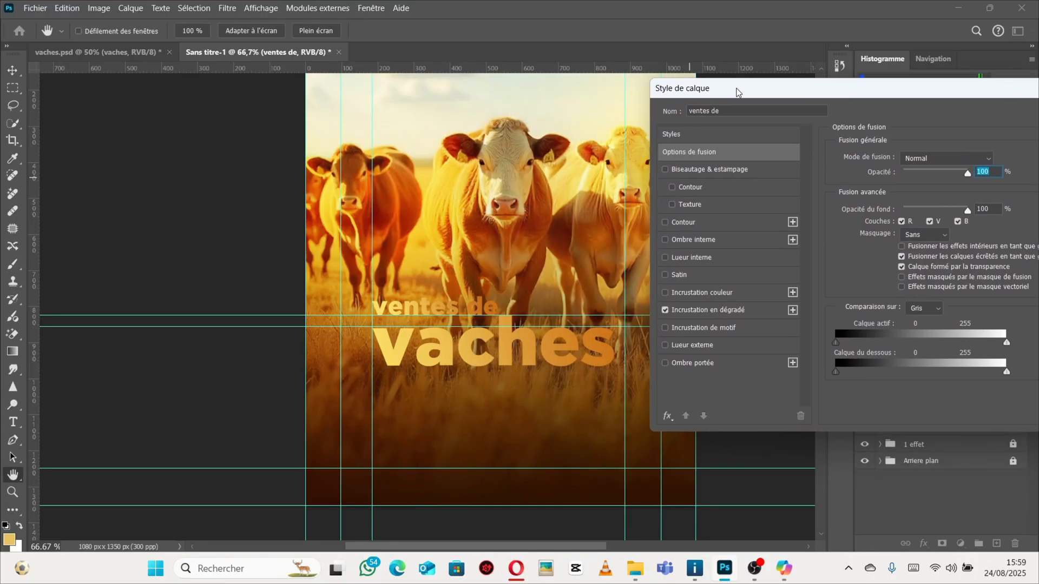
pyautogui.click(666, 310)
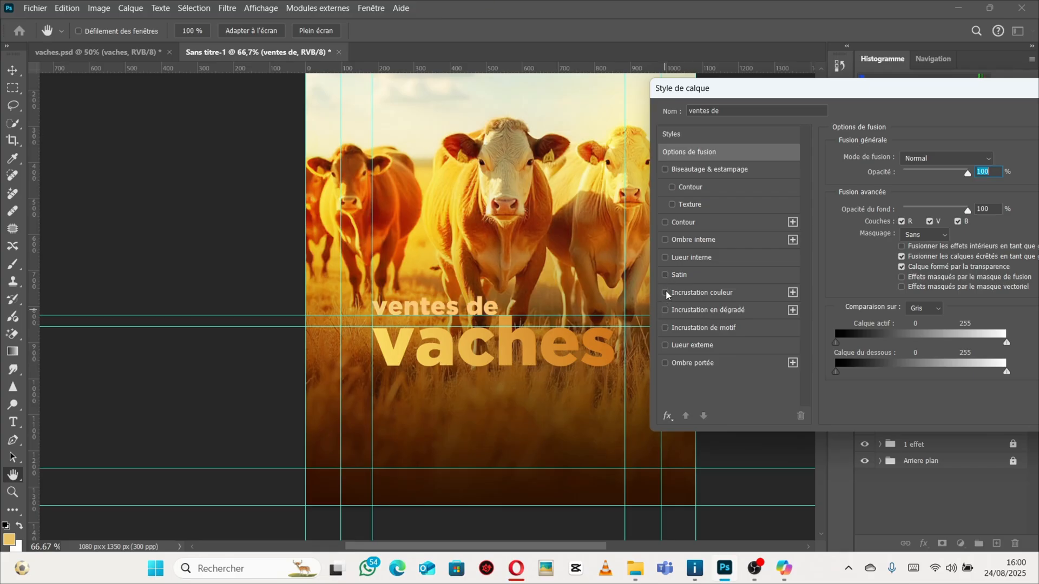
pyautogui.click(666, 293)
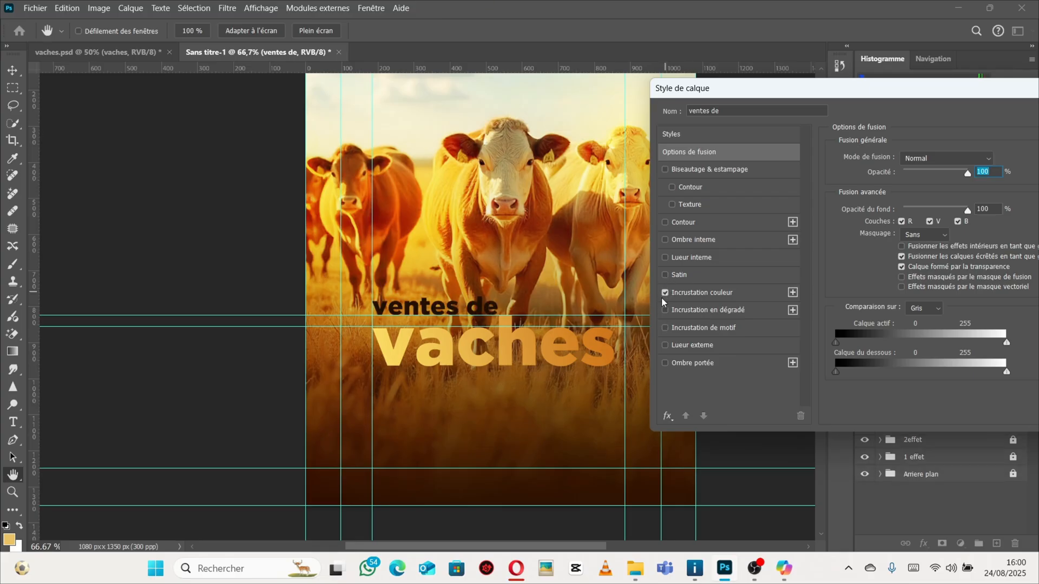
pyautogui.click(701, 293)
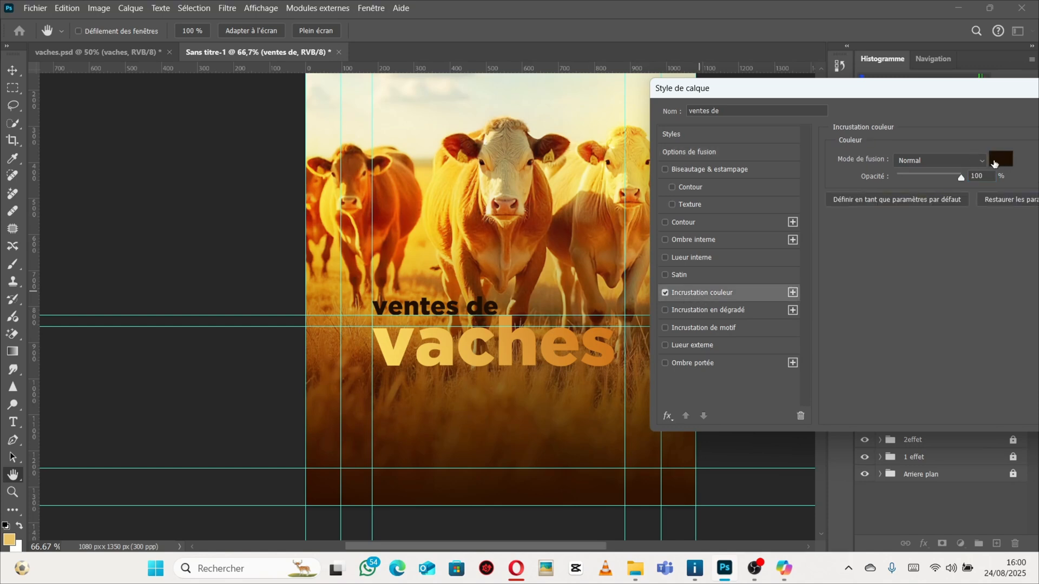
pyautogui.click(996, 160)
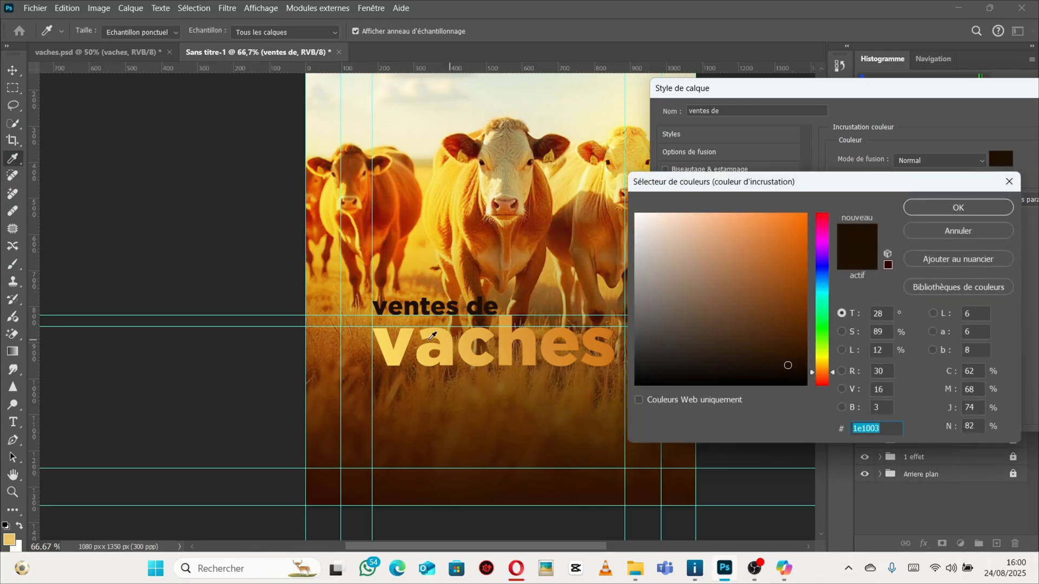
pyautogui.click(386, 332)
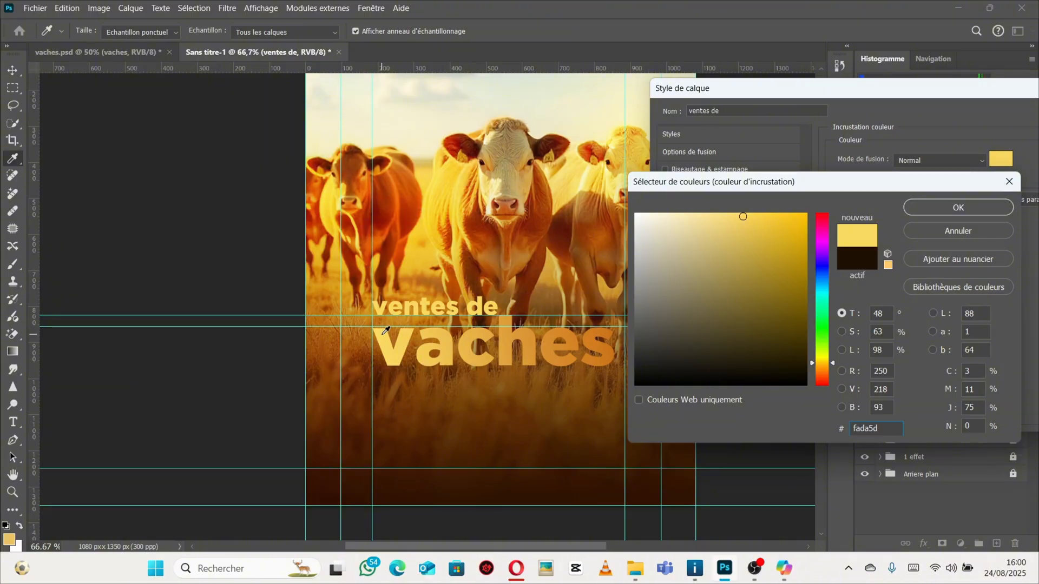
pyautogui.click(969, 214)
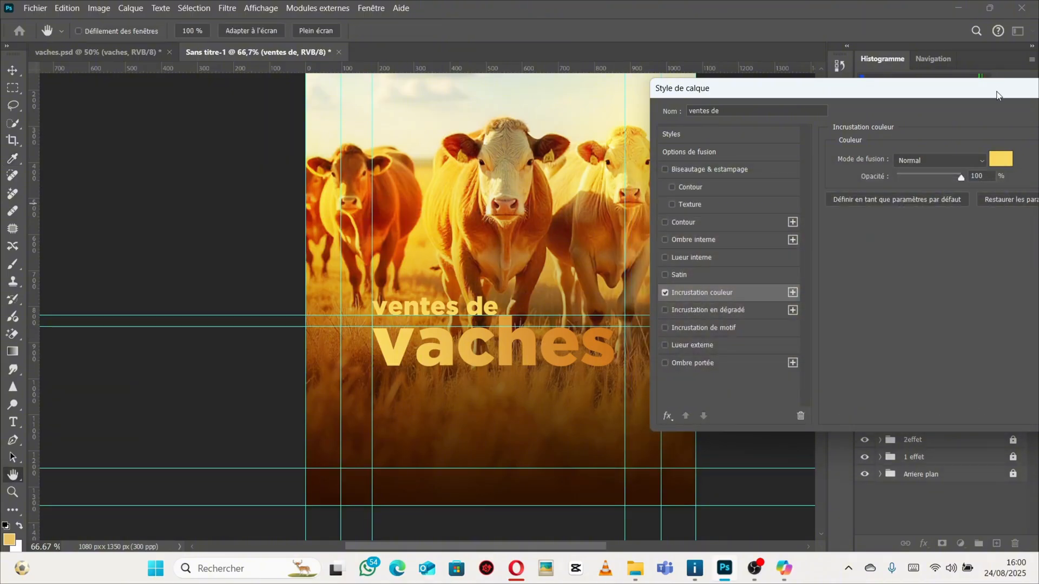
pyautogui.click(924, 145)
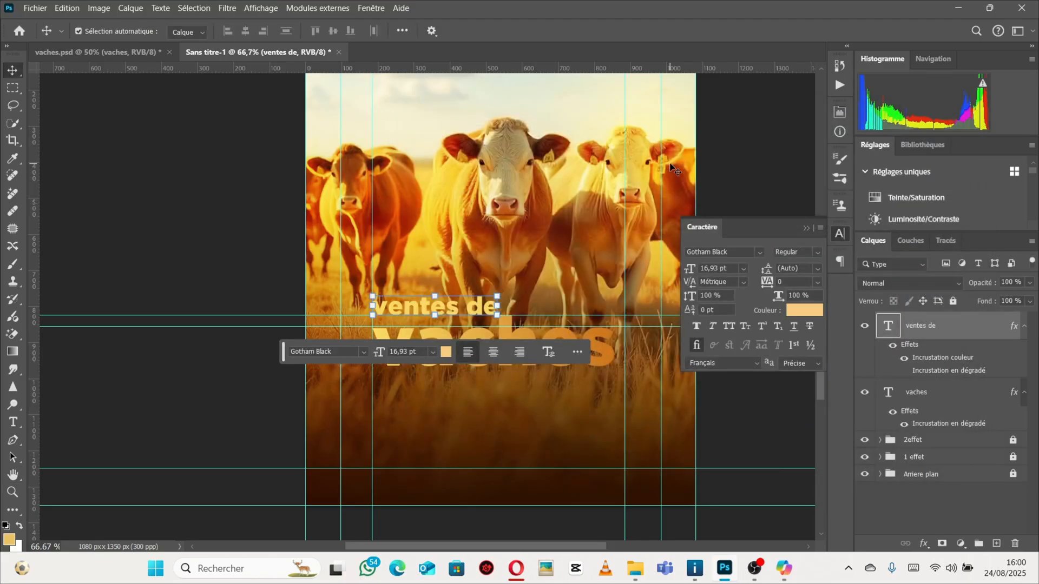
# Enlarge the "vaches" title slightly to about 47.48 pt so its right edge meets the guide.
pyautogui.hotkey('ctrl', 'alt', 'space')
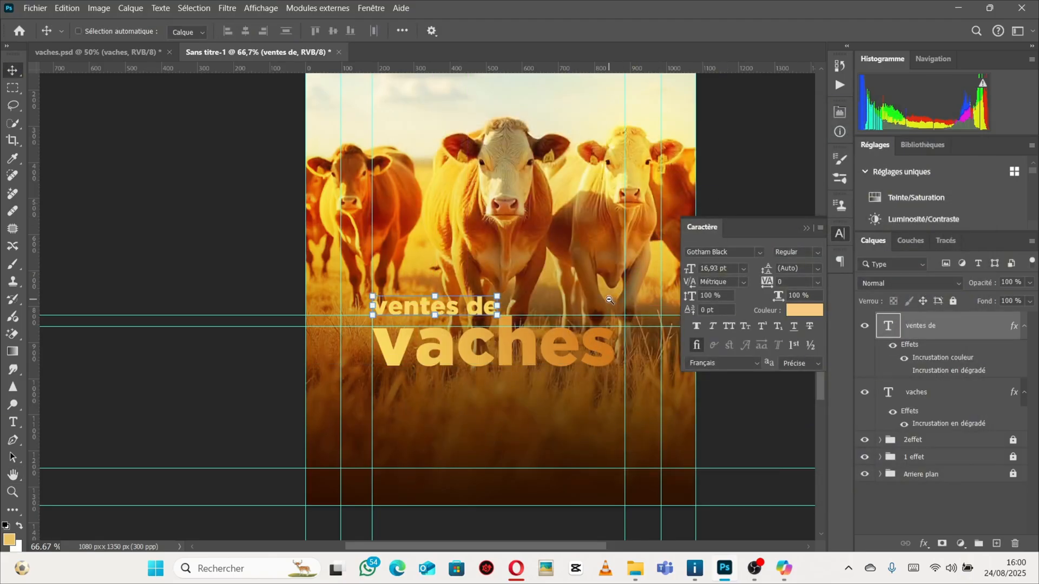
pyautogui.keyDown('ctrl'); pyautogui.keyDown('alt'); pyautogui.click(609, 300); pyautogui.keyUp('alt'); pyautogui.keyUp('ctrl')
pyautogui.keyDown('ctrl'); pyautogui.click(591, 276); pyautogui.keyUp('ctrl')
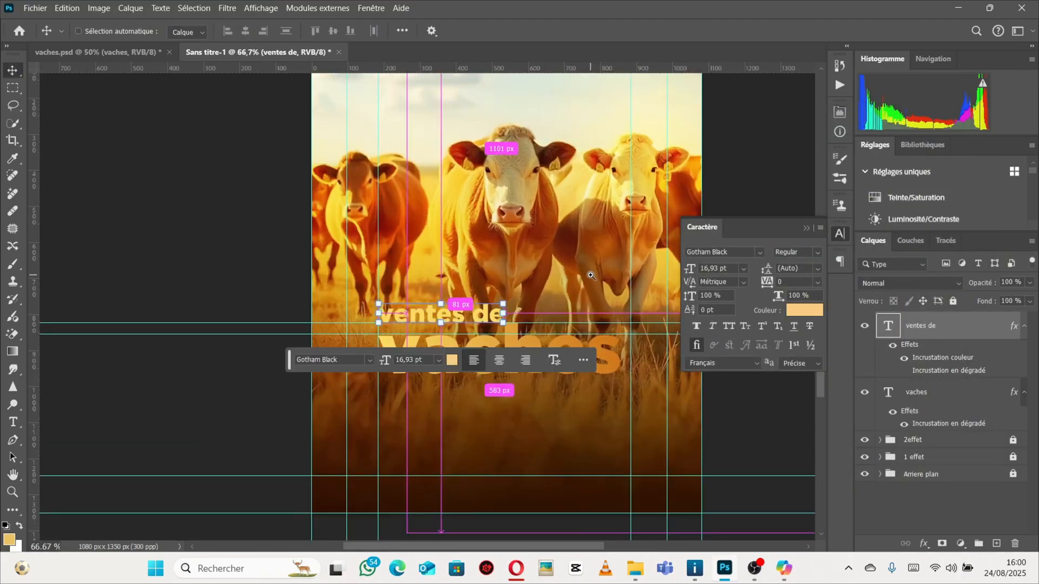
pyautogui.keyDown('ctrl'); pyautogui.keyDown('alt'); pyautogui.click(616, 367); pyautogui.keyUp('alt'); pyautogui.keyUp('ctrl')
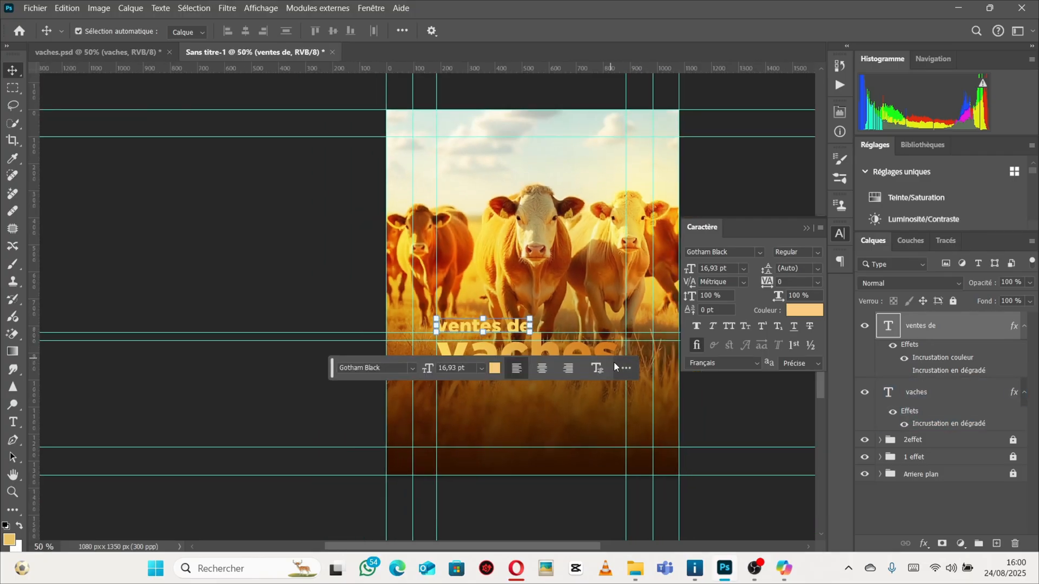
pyautogui.keyDown('ctrl'); pyautogui.click(616, 349); pyautogui.keyUp('ctrl')
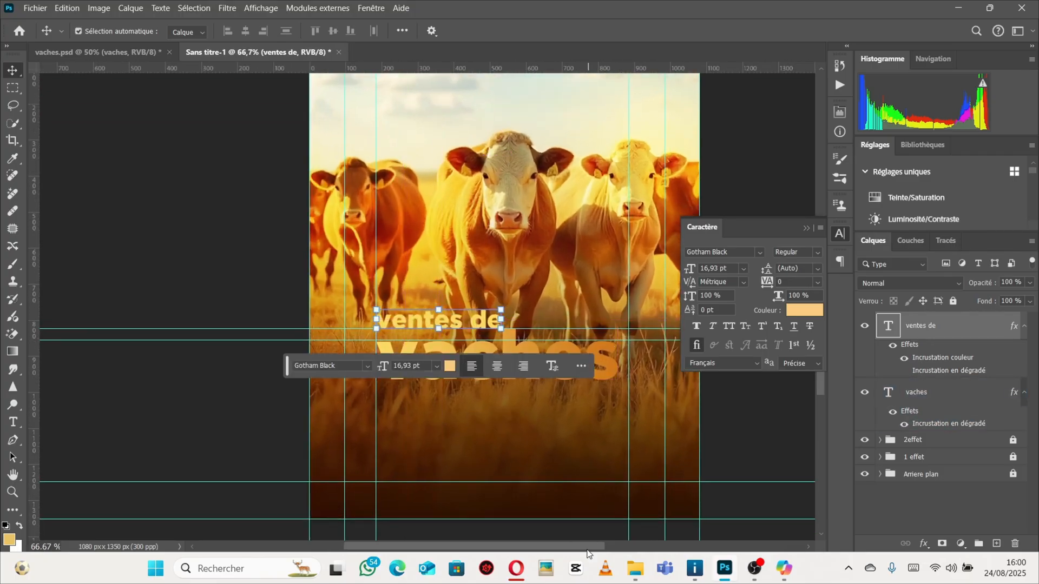
pyautogui.moveTo(586, 549); pyautogui.dragTo(607, 549)
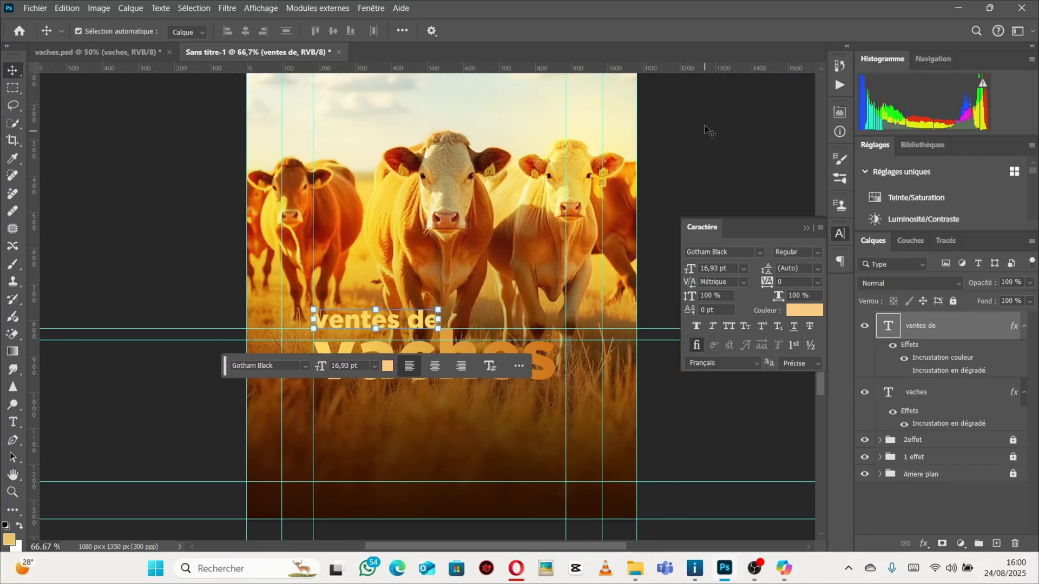
pyautogui.click(563, 429)
pyautogui.click(586, 339)
pyautogui.click(550, 353)
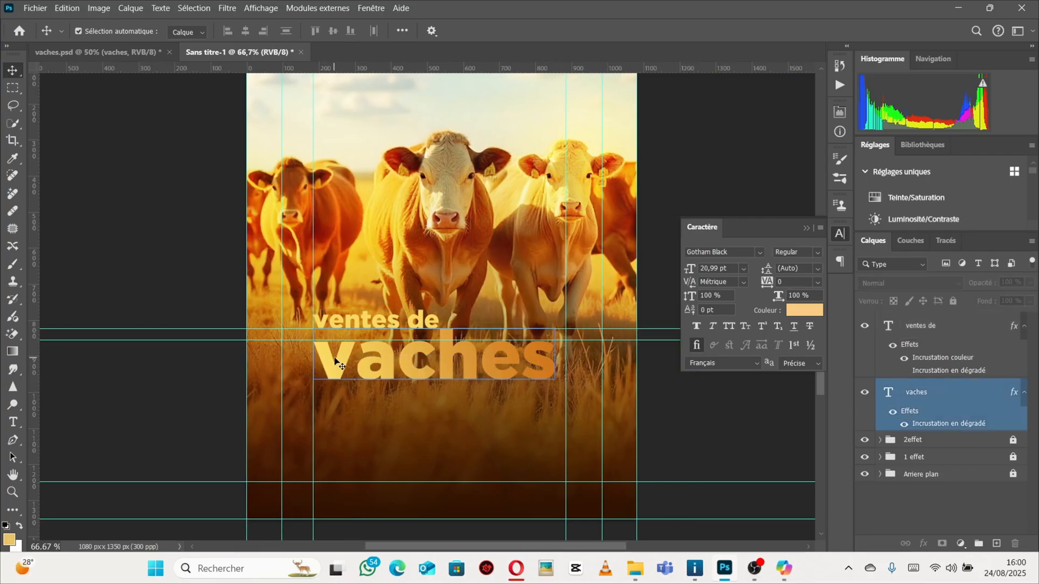
pyautogui.click(494, 410)
pyautogui.click(326, 366)
pyautogui.click(561, 366)
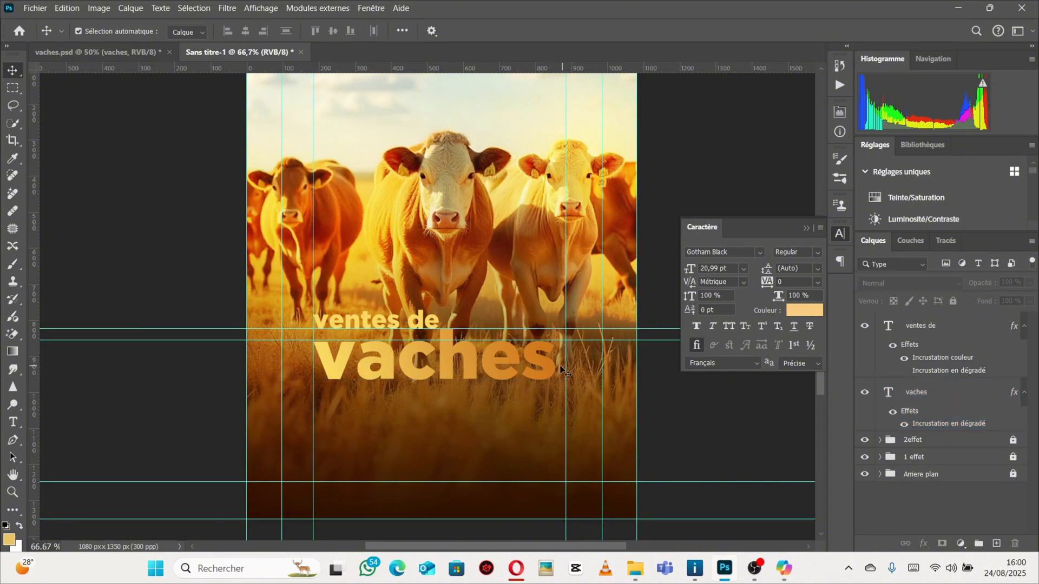
pyautogui.click(551, 371)
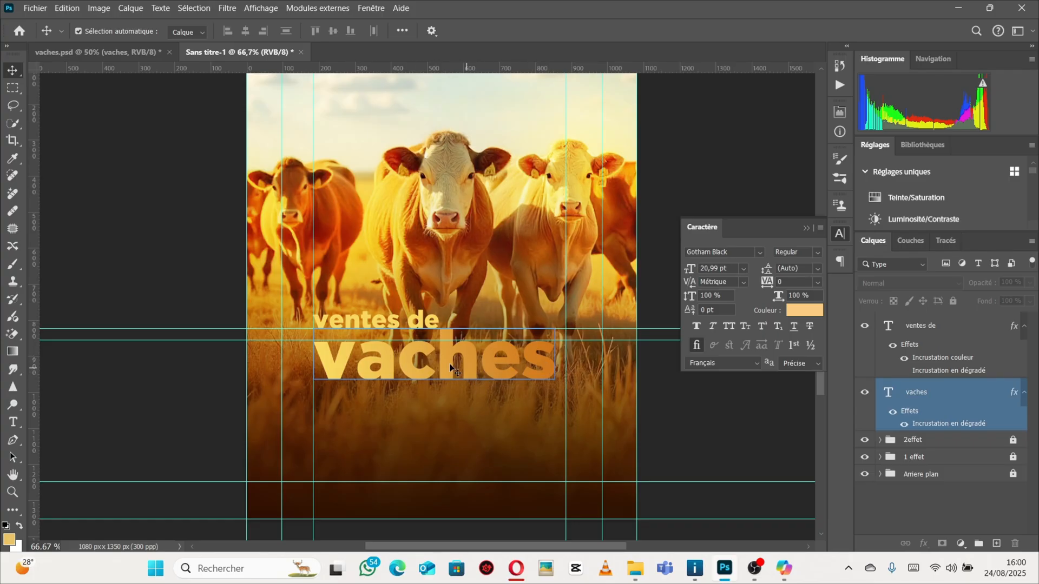
pyautogui.click(527, 387)
pyautogui.click(506, 366)
pyautogui.click(495, 371)
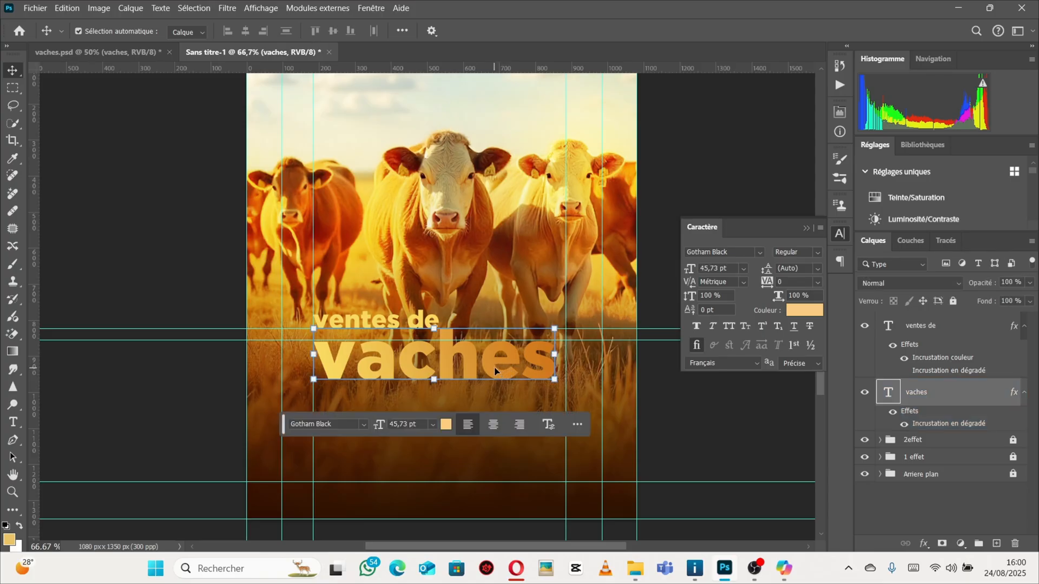
pyautogui.moveTo(554, 353); pyautogui.dragTo(566, 356)
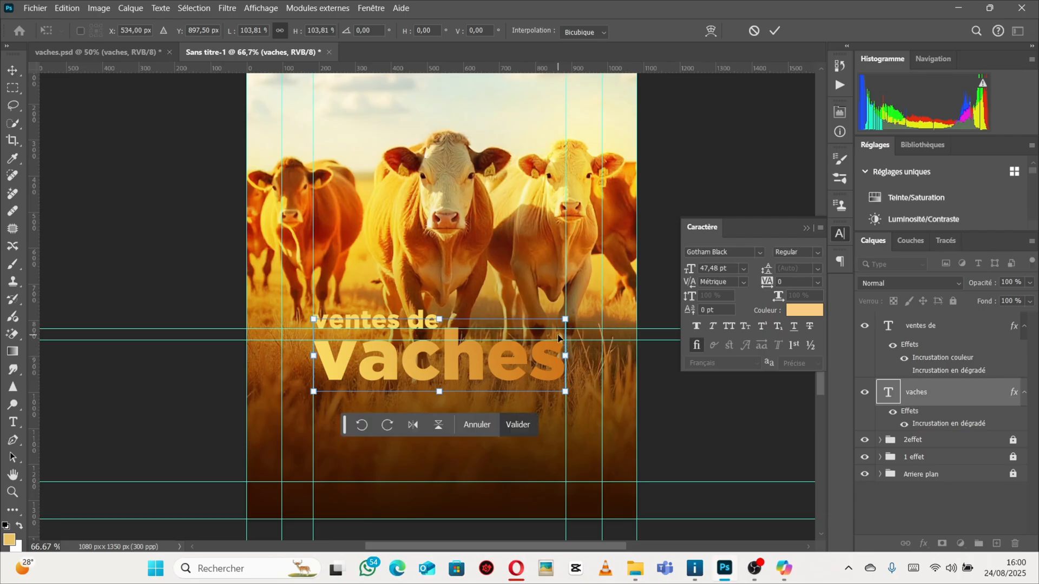
pyautogui.press('Return')
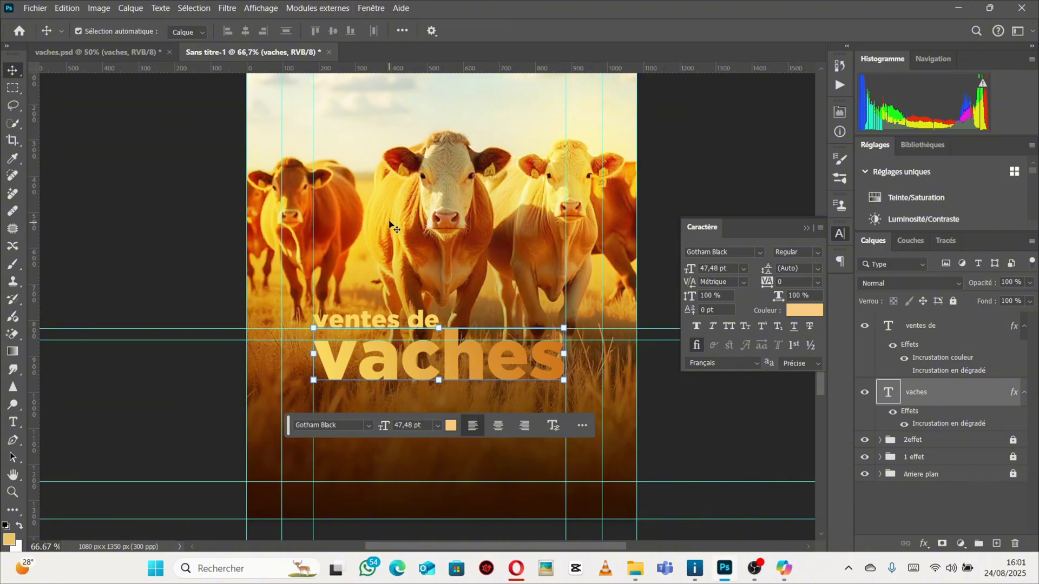
# Switch to the vaches.psd reference to compare the title layout.
pyautogui.hotkey('ctrl', '-')
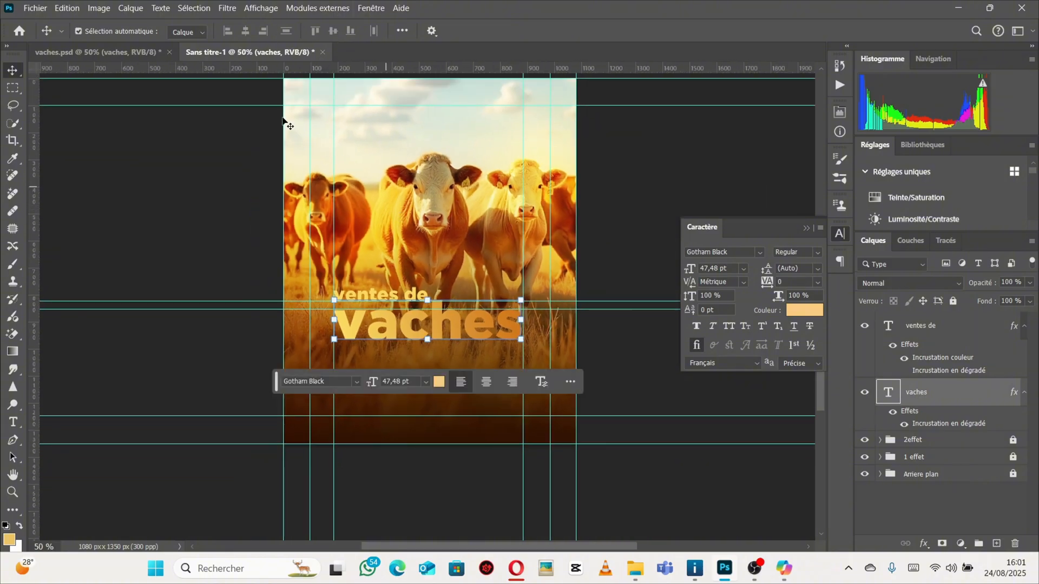
pyautogui.click(122, 54)
pyautogui.click(411, 403)
pyautogui.scroll(-1, 411, 379)
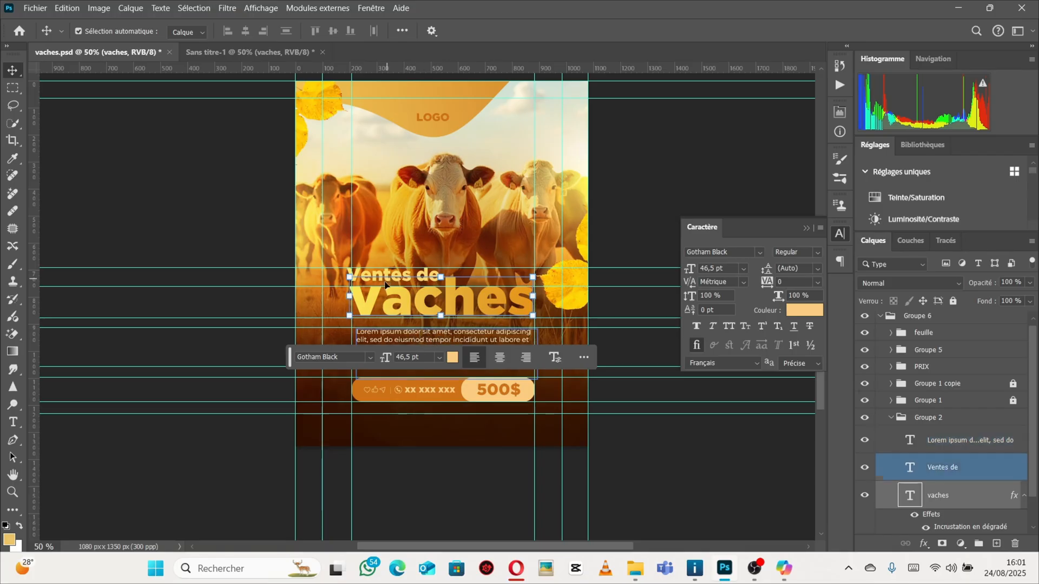
# Return to the working poster document and add a horizontal guide along the bottom edge of the "vaches" title.
pyautogui.click(215, 50)
pyautogui.scroll(-1, 513, 301)
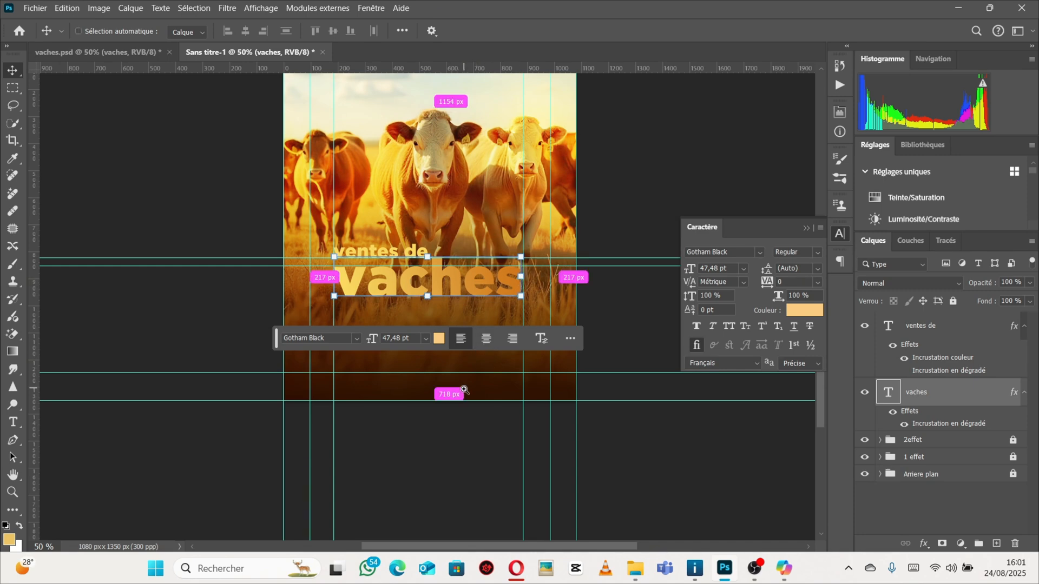
pyautogui.keyDown('ctrl'); pyautogui.click(454, 310); pyautogui.keyUp('ctrl')
pyautogui.keyDown('ctrl'); pyautogui.click(457, 311); pyautogui.keyUp('ctrl')
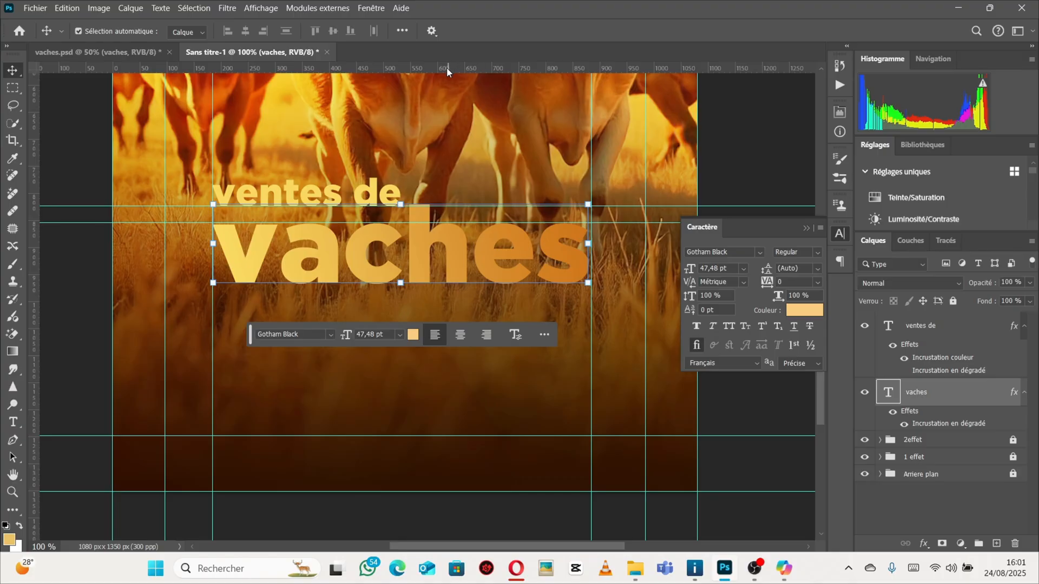
pyautogui.moveTo(446, 67); pyautogui.dragTo(414, 296)
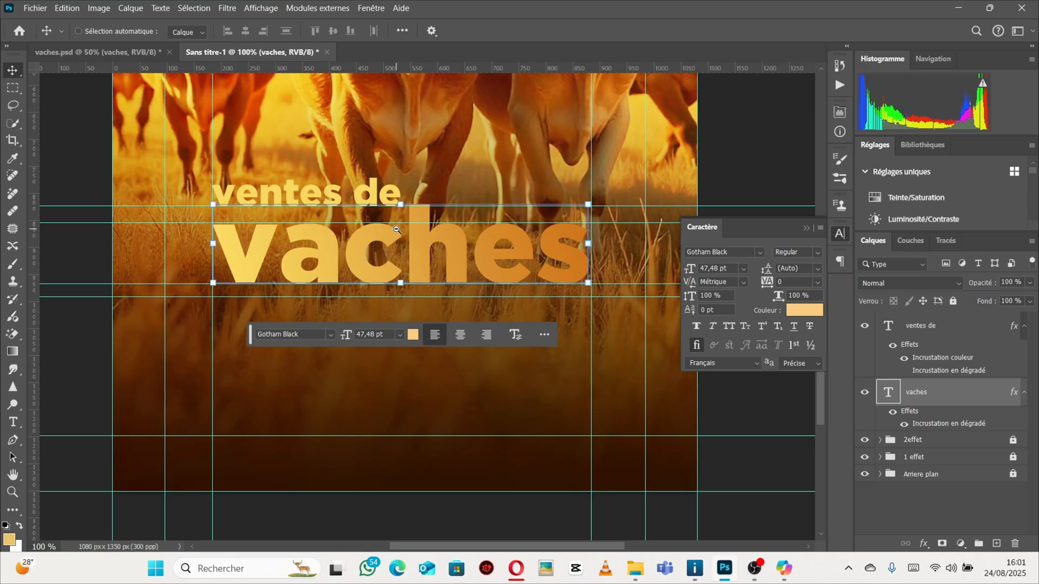
# Draw a paragraph text box below the "vaches" title with the Type tool.
pyautogui.hotkey('ctrl', '-')
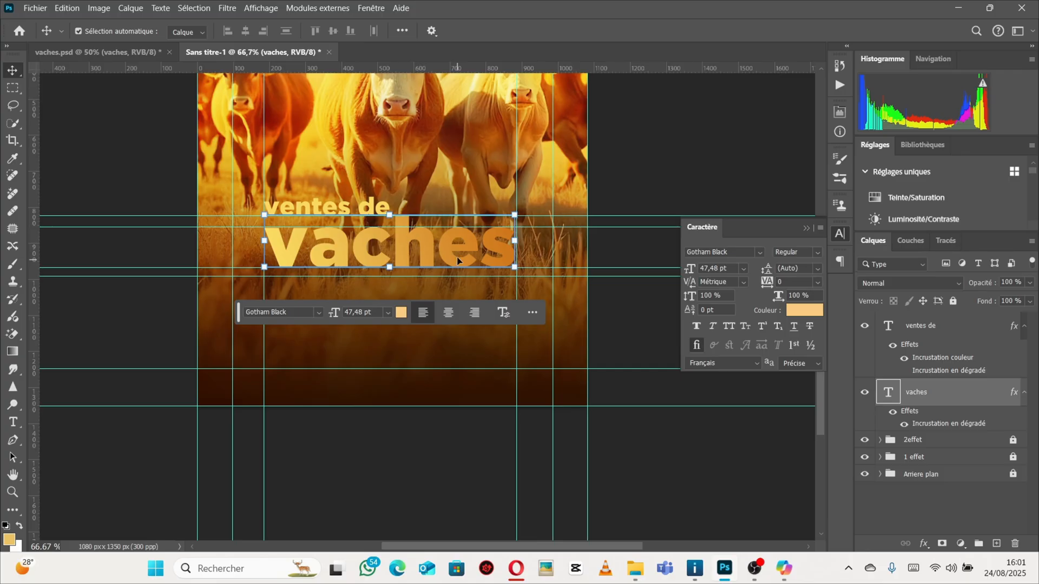
pyautogui.scroll(2, 456, 253)
pyautogui.scroll(-3, 455, 213)
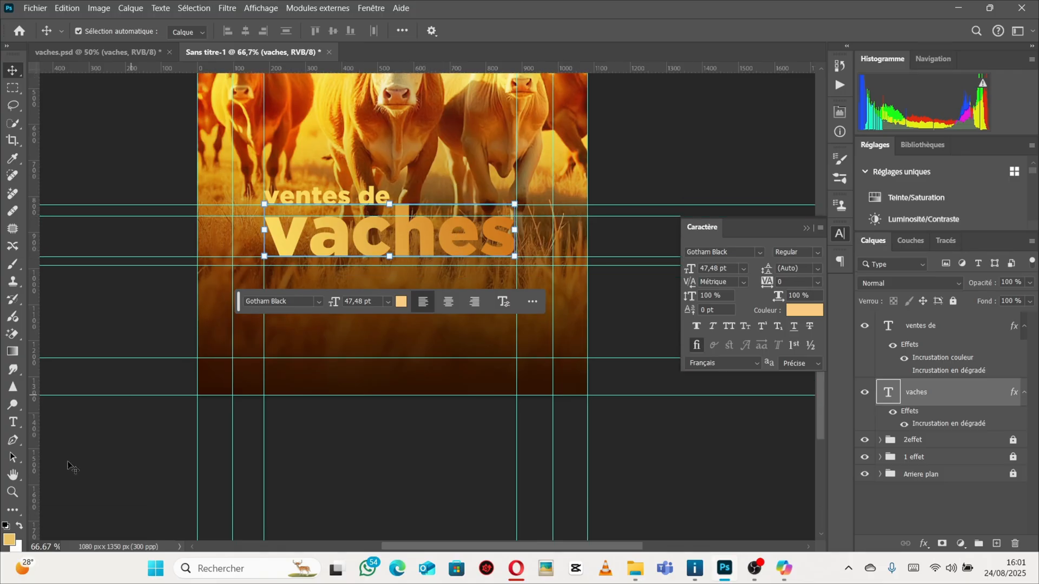
pyautogui.click(13, 422)
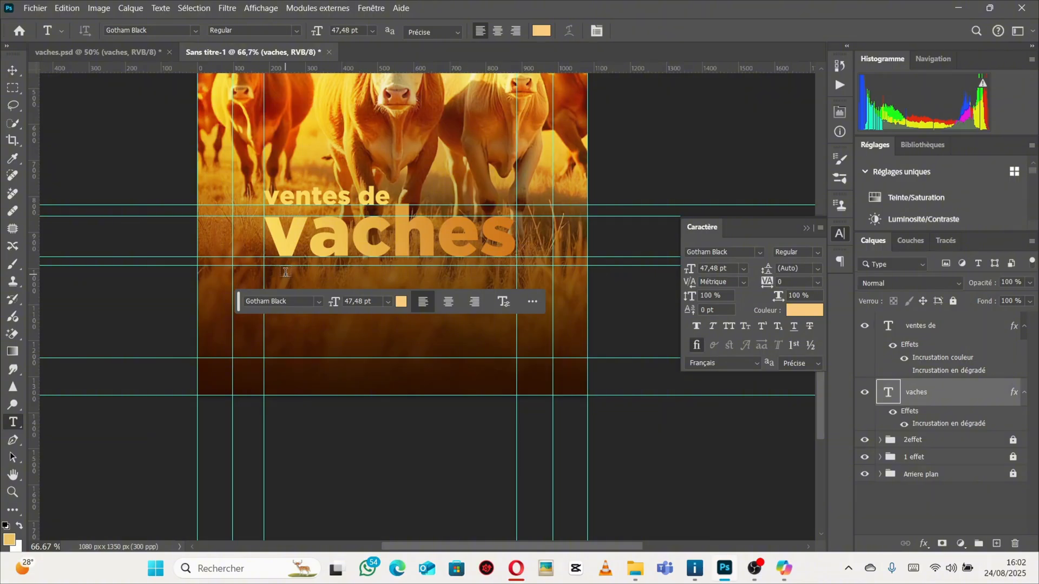
pyautogui.moveTo(286, 272); pyautogui.dragTo(498, 316)
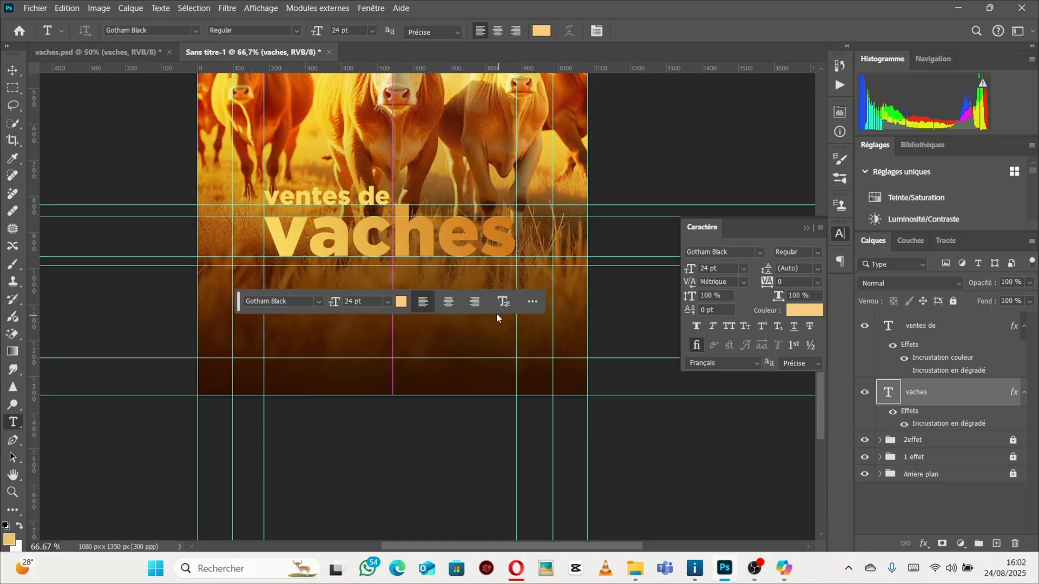
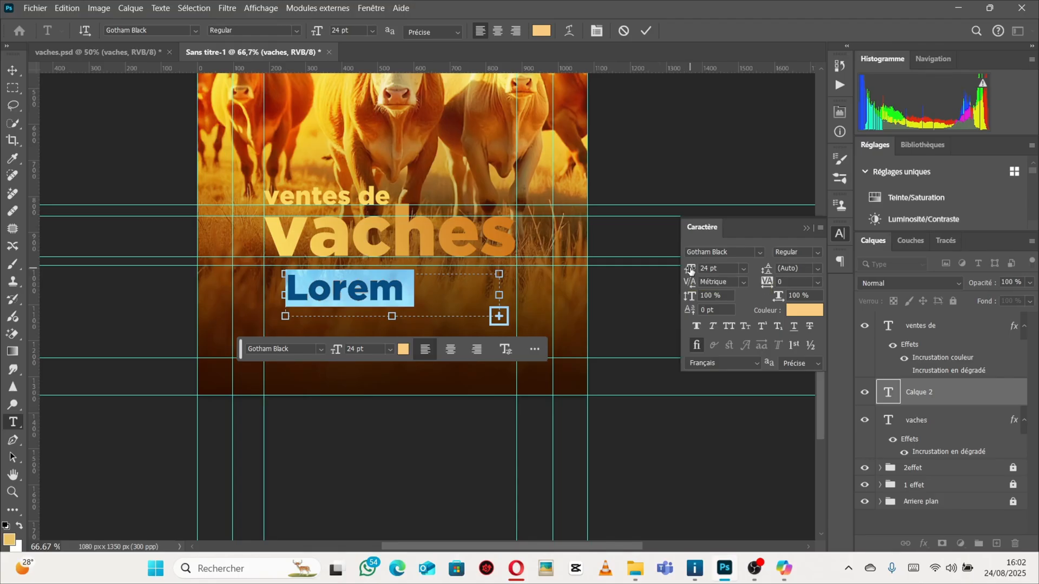
# Set the pasted paragraph text size to 5 pt and commit the text.
pyautogui.moveTo(690, 271); pyautogui.dragTo(679, 271)
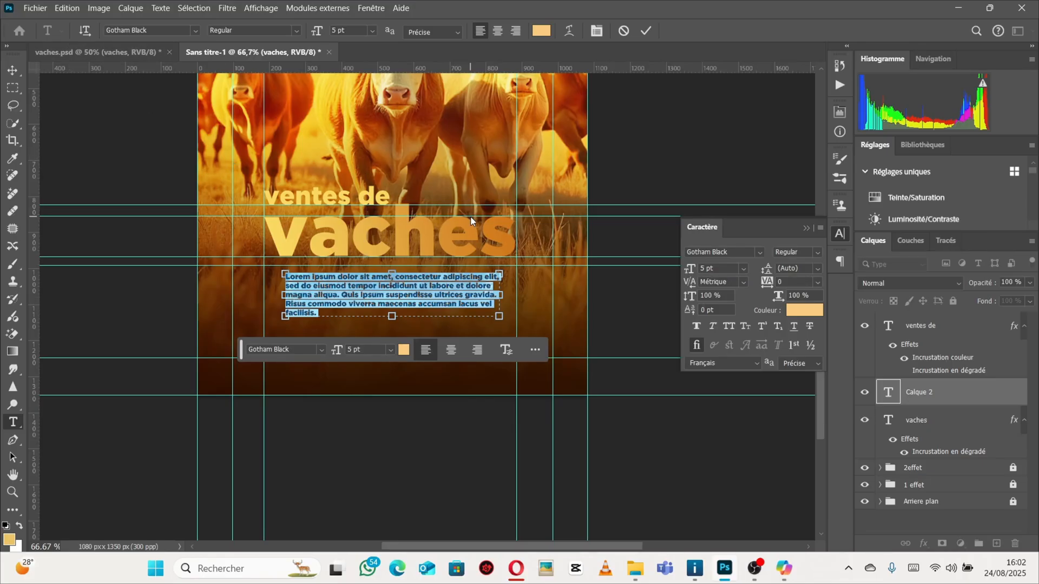
pyautogui.click(12, 70)
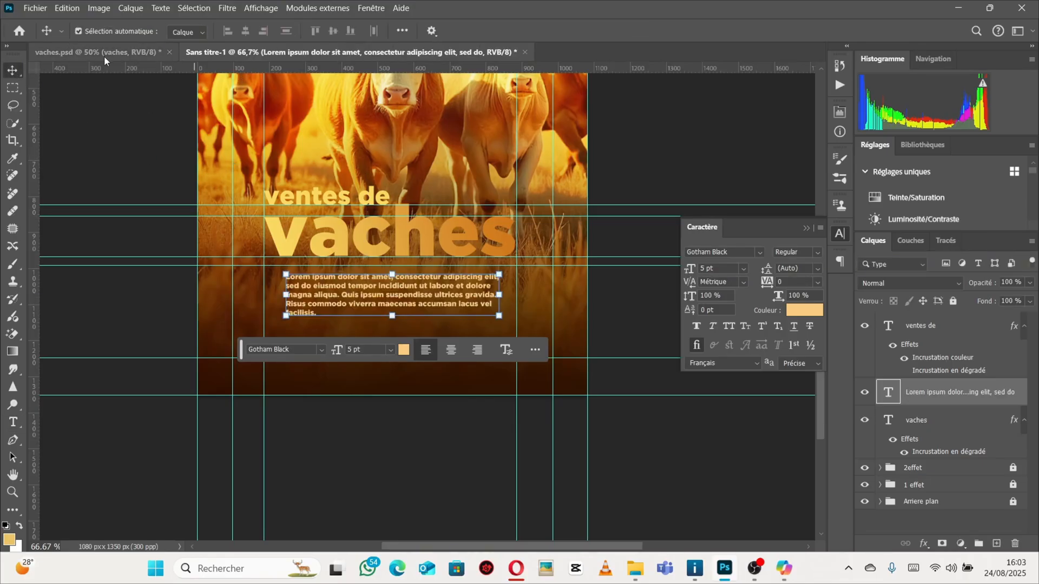
# Compare the body paragraph's font and size with the one in the vaches.psd reference.
pyautogui.click(141, 56)
pyautogui.click(492, 265)
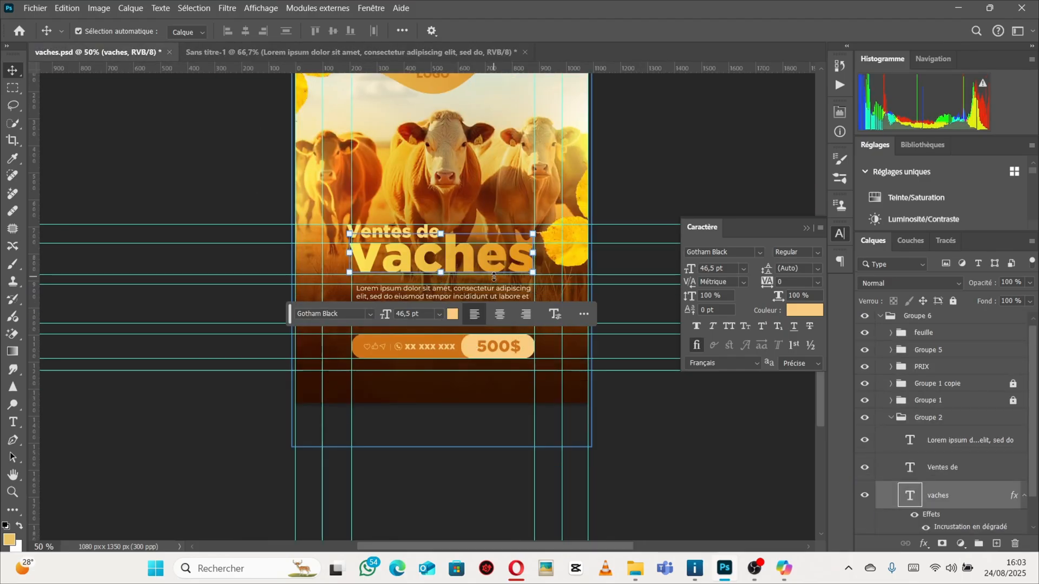
pyautogui.click(501, 294)
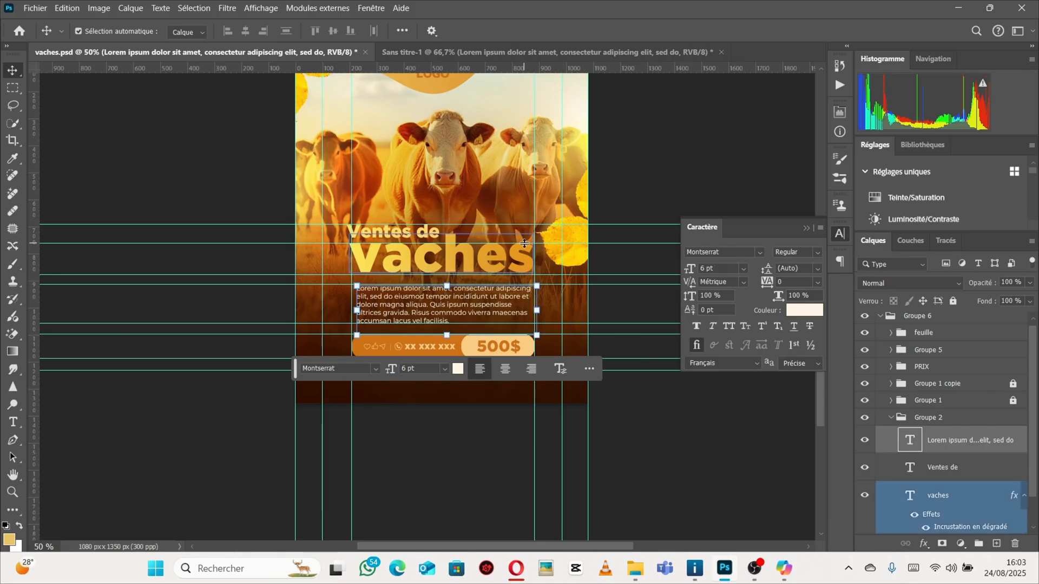
pyautogui.click(491, 54)
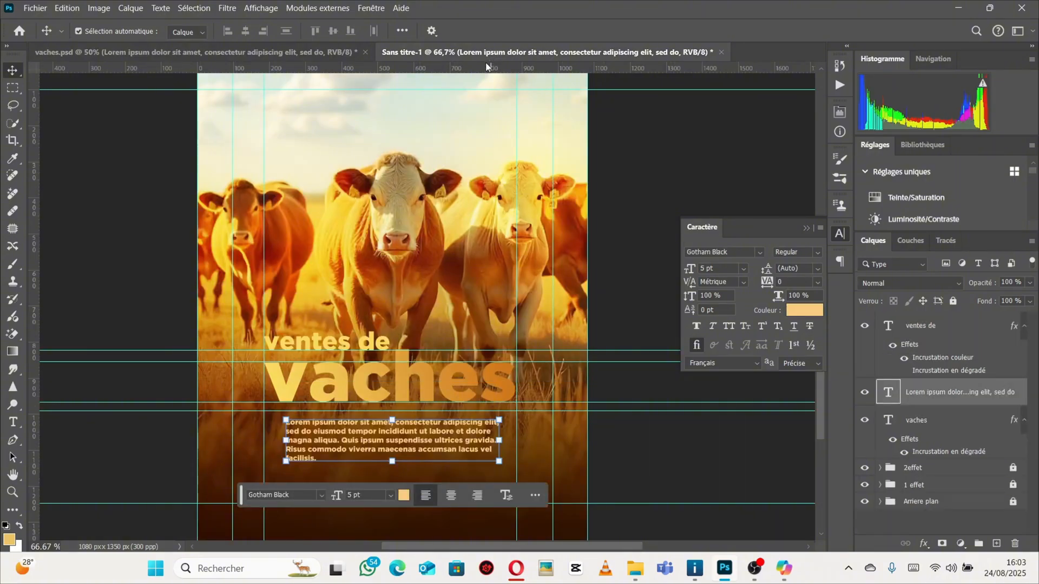
pyautogui.click(157, 51)
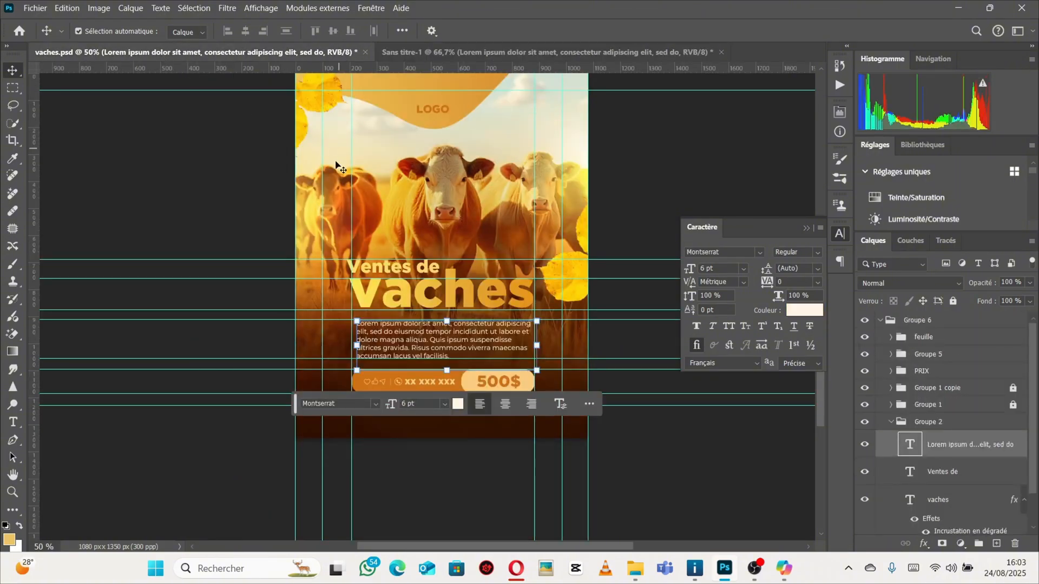
pyautogui.click(441, 52)
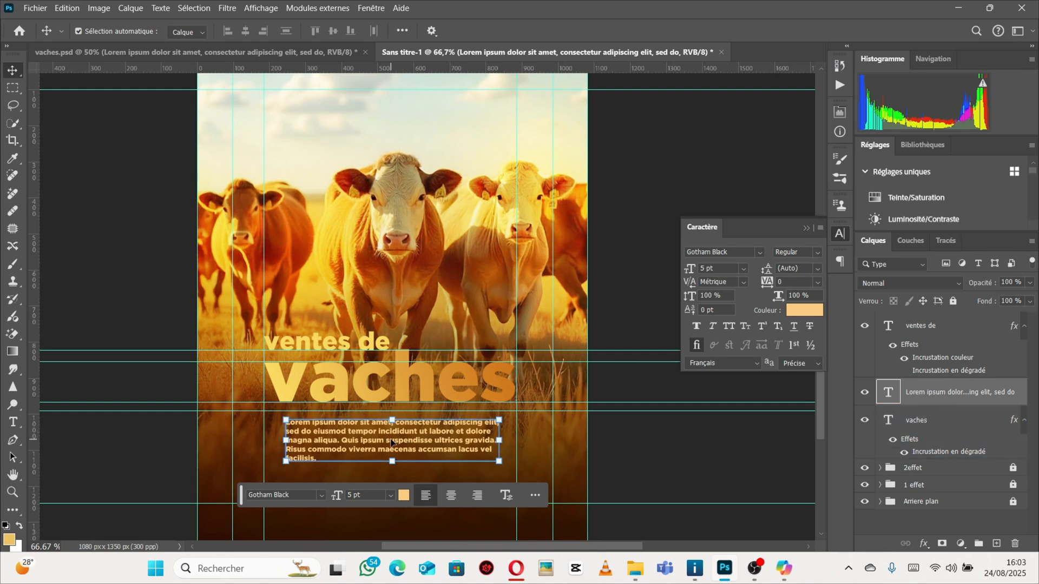
# Change the paragraph's font to Montserrat Regular.
pyautogui.click(741, 252)
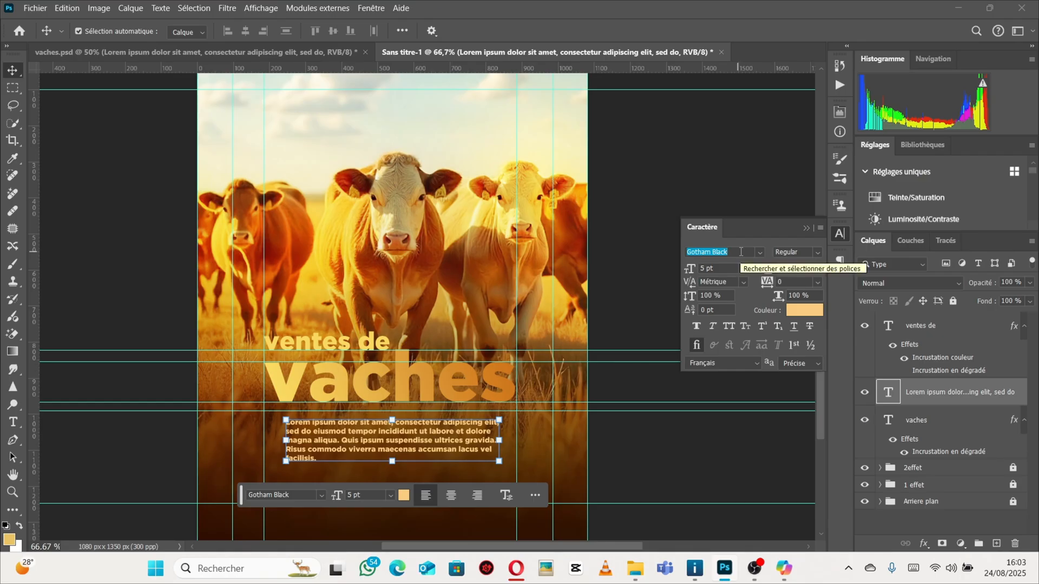
pyautogui.write('mont')
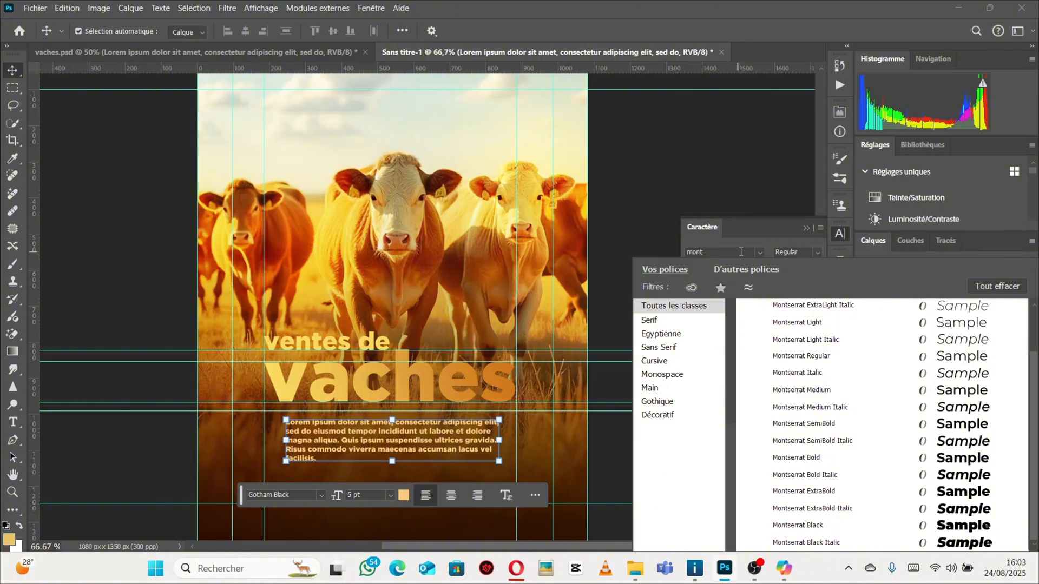
pyautogui.click(802, 356)
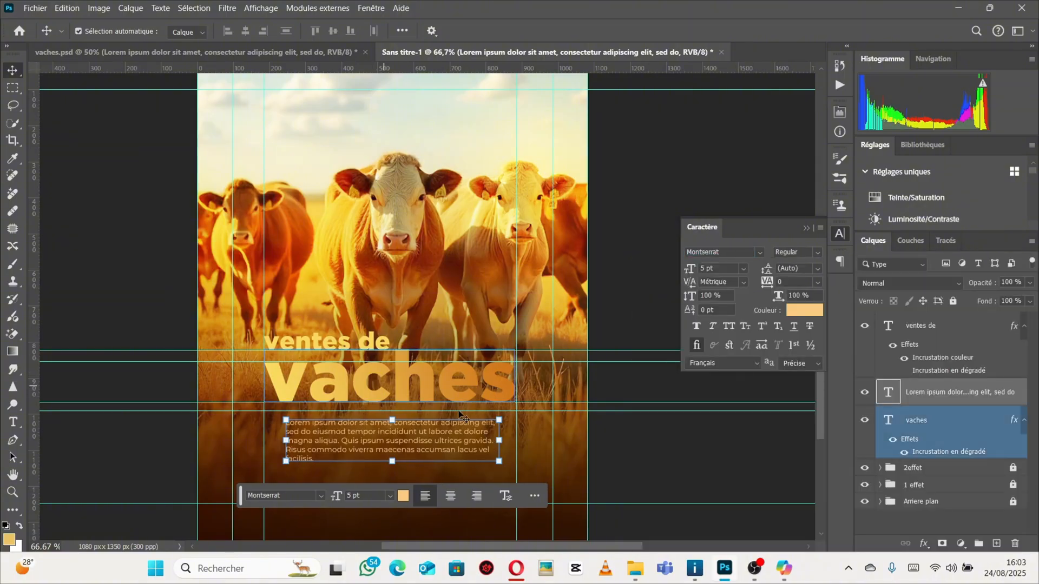
# Scale the paragraph text box wider to about 5.75 pt so it spans between the vertical guides.
pyautogui.moveTo(499, 440); pyautogui.dragTo(514, 440)
pyautogui.moveTo(286, 440); pyautogui.dragTo(270, 439)
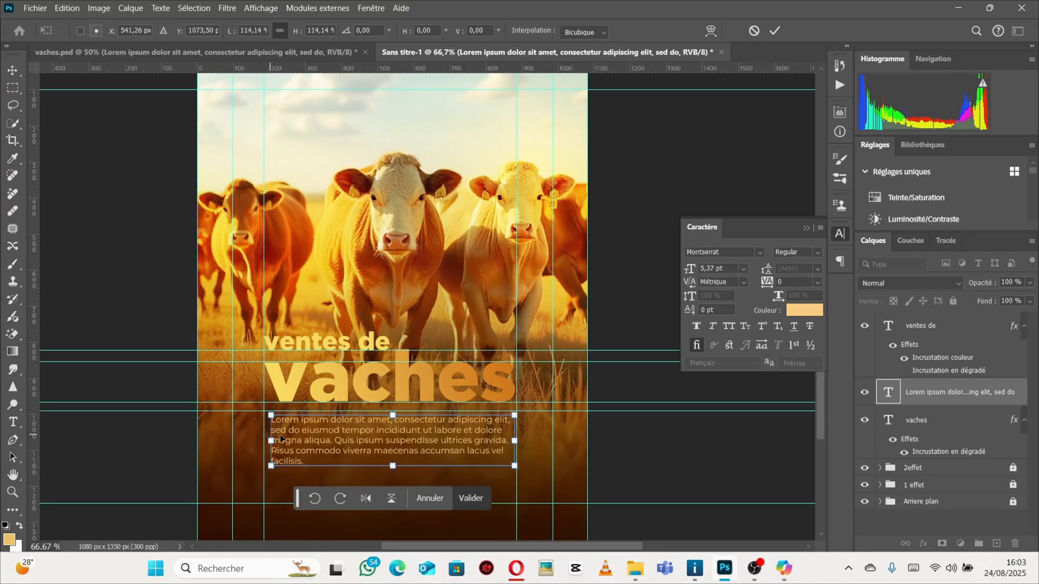
pyautogui.moveTo(517, 444); pyautogui.dragTo(520, 444)
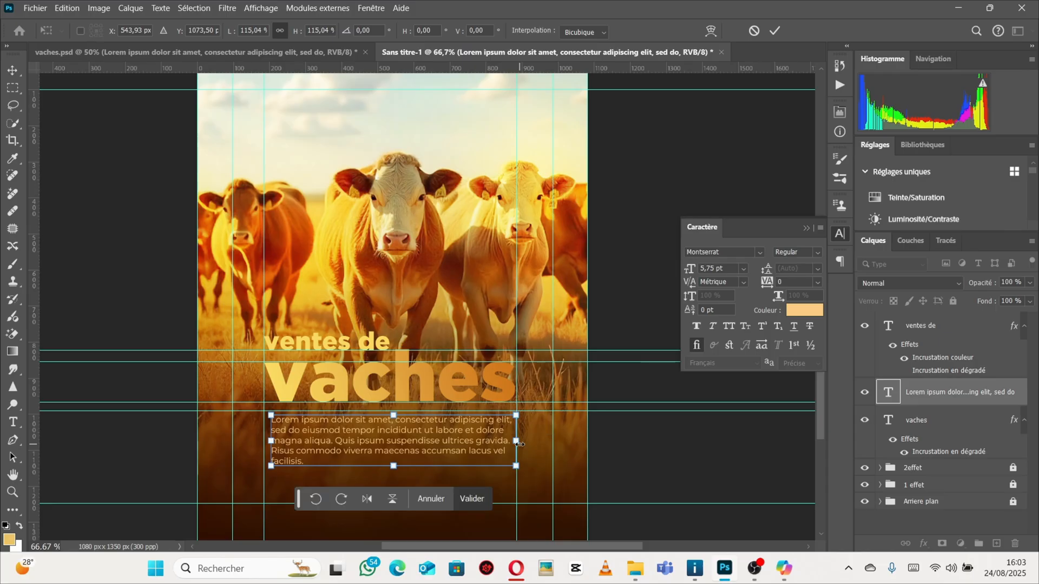
pyautogui.press('Return')
# Nudge the paragraph text upward slightly under the title.
pyautogui.scroll(-2, 495, 379)
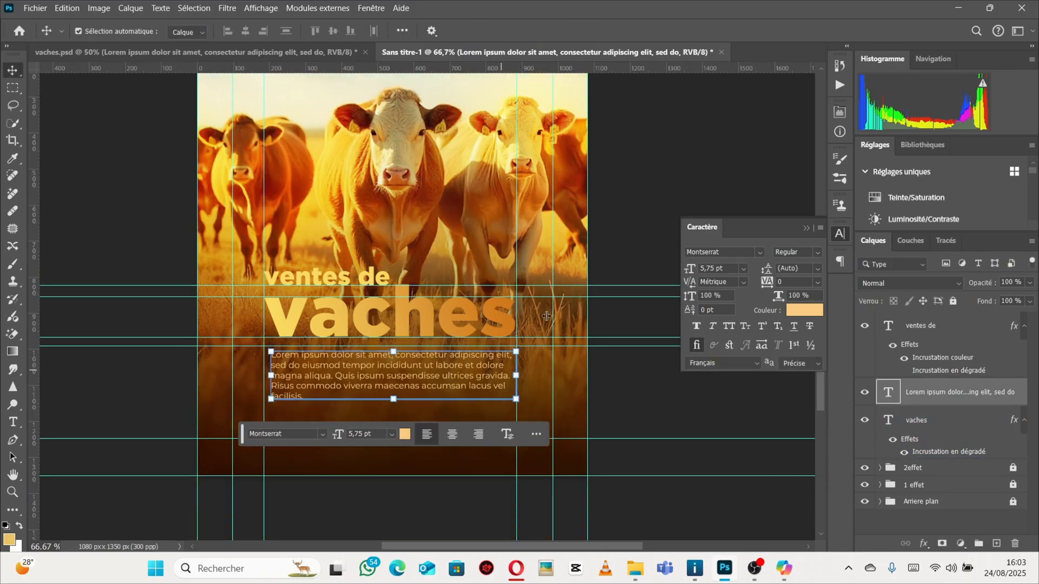
pyautogui.click(641, 191)
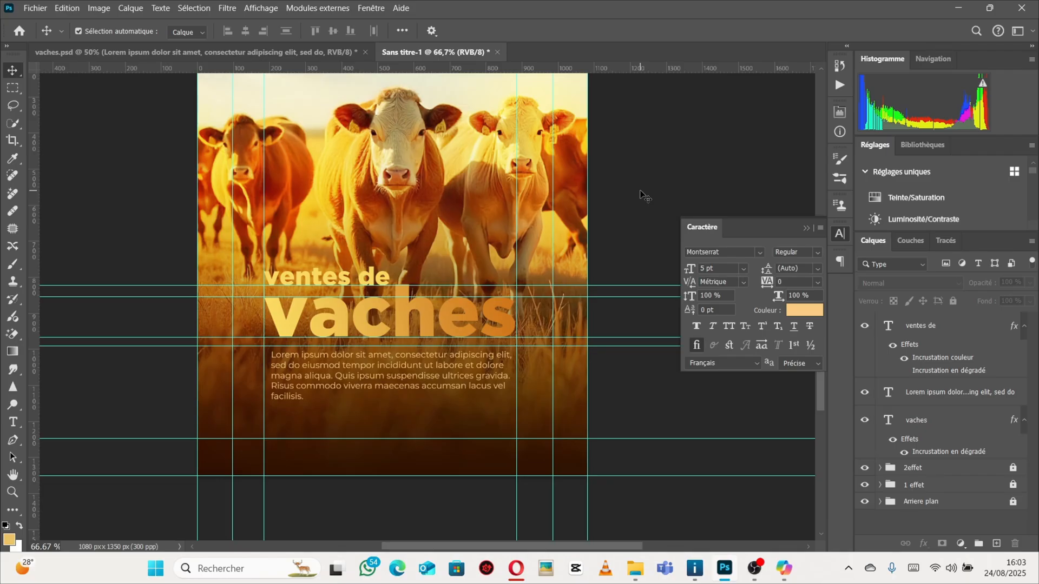
pyautogui.click(418, 365)
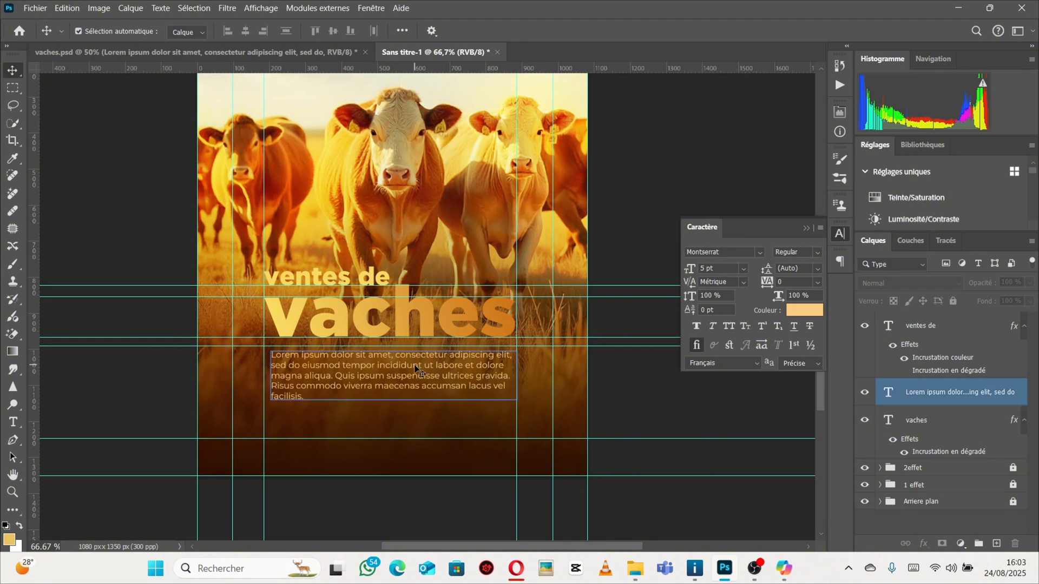
pyautogui.press('Up')
pyautogui.press('Up')
pyautogui.press('Up')
pyautogui.press('Up')
pyautogui.press('Up')
pyautogui.press('Up')
pyautogui.press('Up')
pyautogui.press('Up')
pyautogui.press('Up')
pyautogui.press('Up')
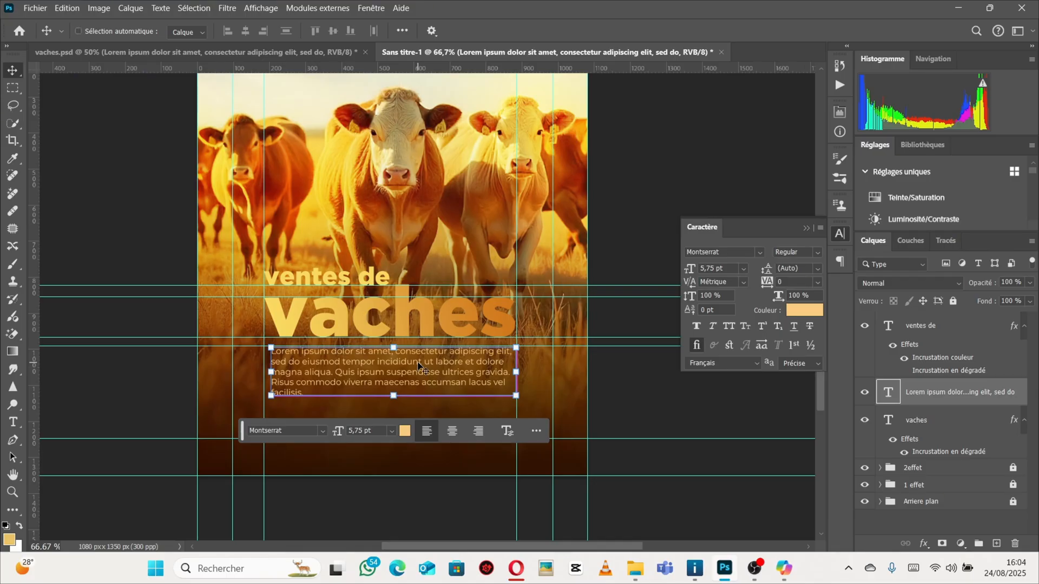
# Bring the paragraph layer to the top of the layer stack and review the layout without guides.
pyautogui.hotkey('ctrl', ']')
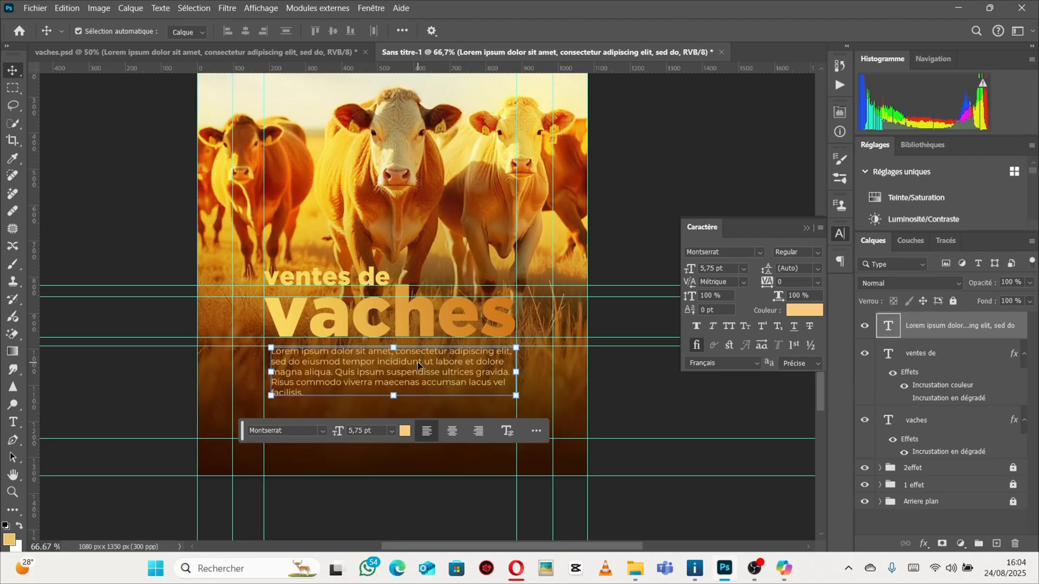
pyautogui.hotkey('ctrl', ';')
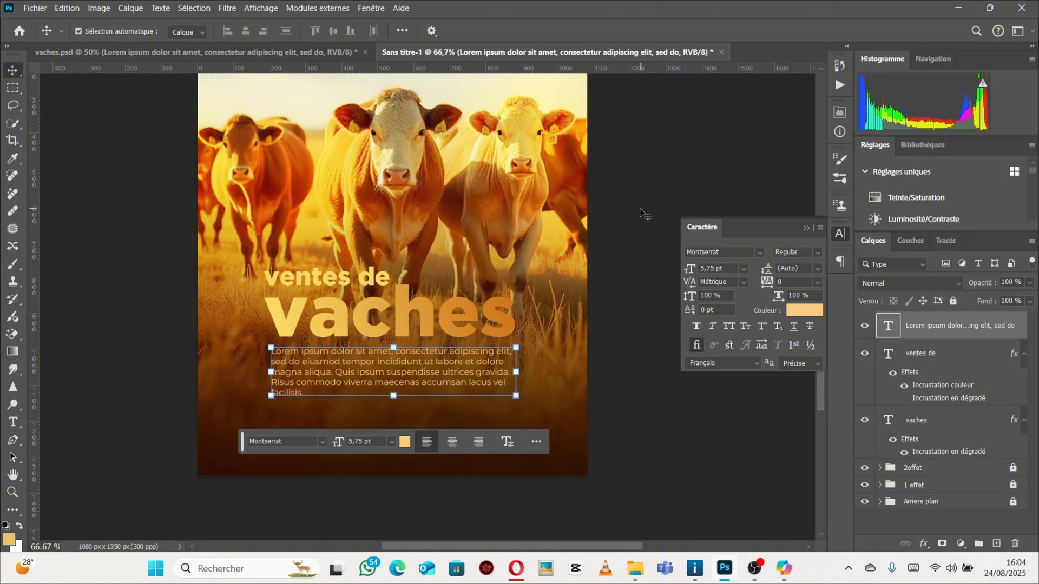
pyautogui.scroll(3, 644, 213)
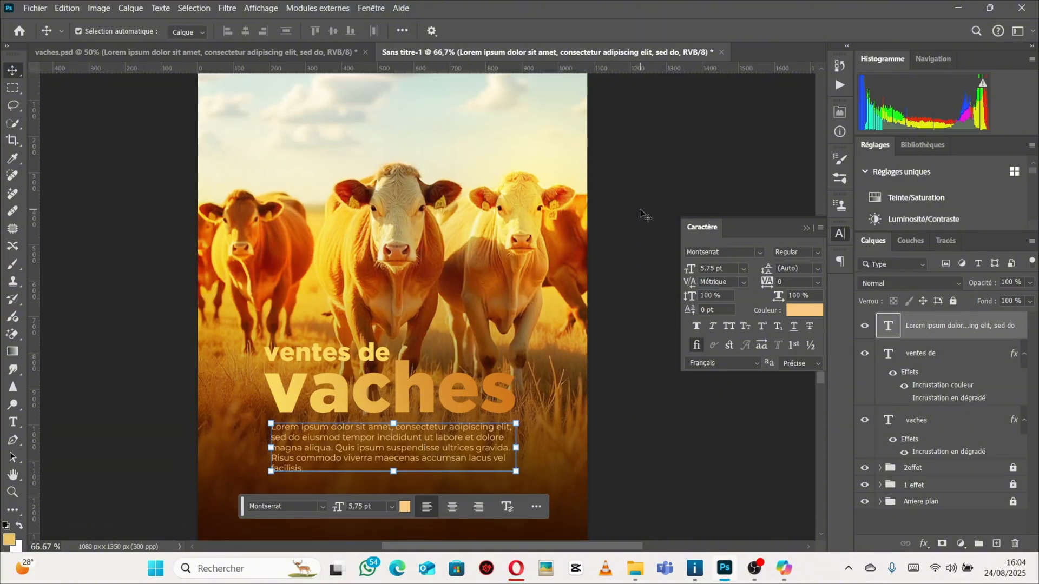
pyautogui.scroll(-1, 644, 215)
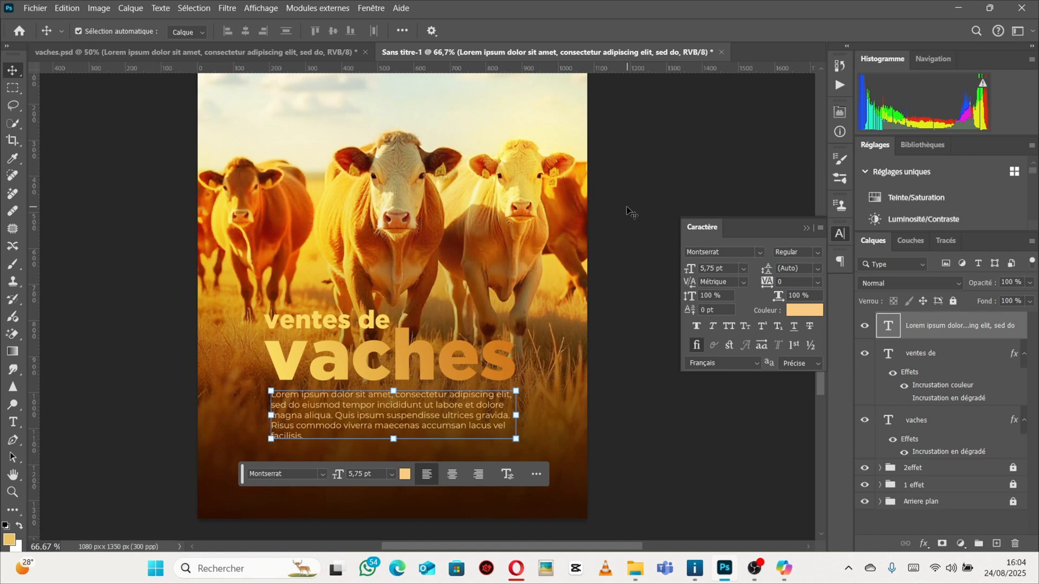
pyautogui.hotkey('ctrl', ';')
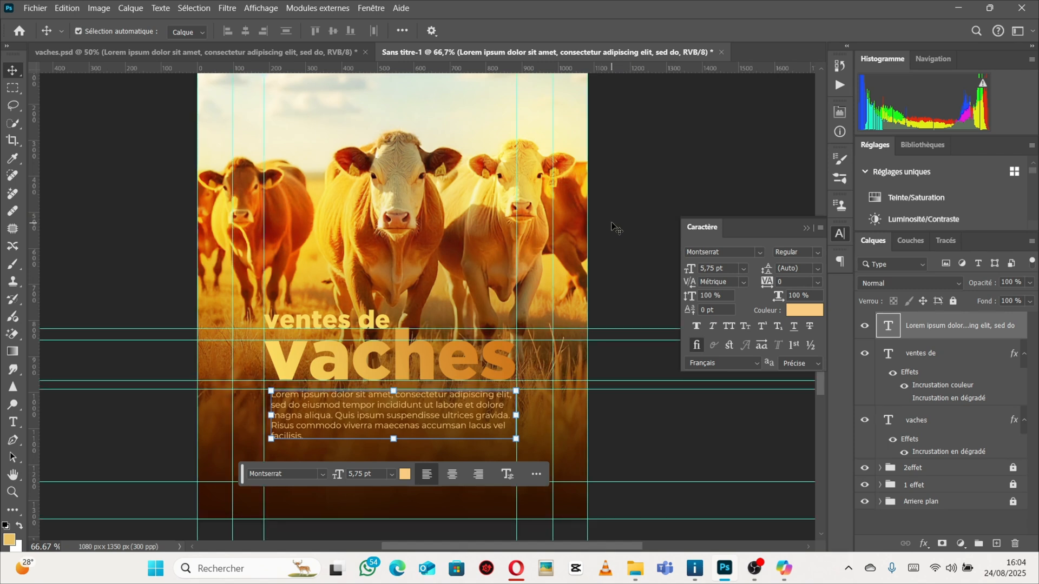
pyautogui.scroll(-2, 615, 230)
# Group the paragraph, "ventes de" and "vaches" layers and name the group texte.
pyautogui.click(954, 391)
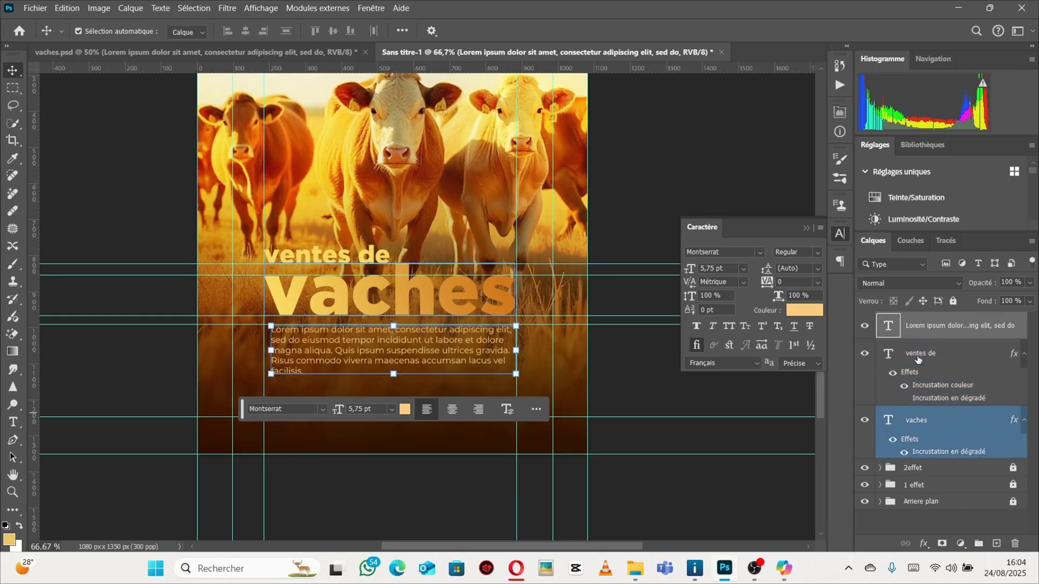
pyautogui.keyDown('shift'); pyautogui.click(919, 377); pyautogui.keyUp('shift')
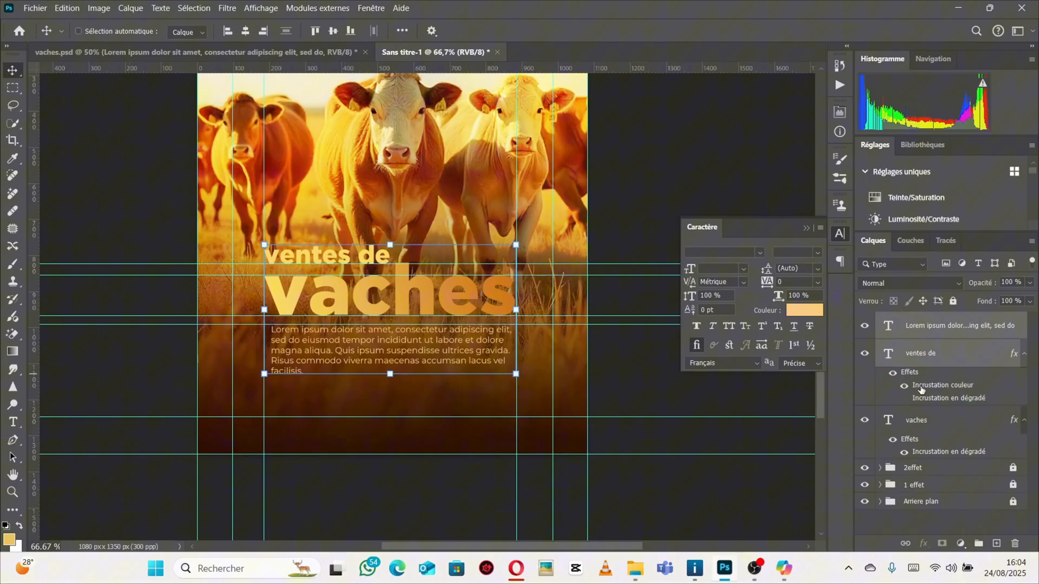
pyautogui.keyDown('shift'); pyautogui.click(929, 431); pyautogui.keyUp('shift')
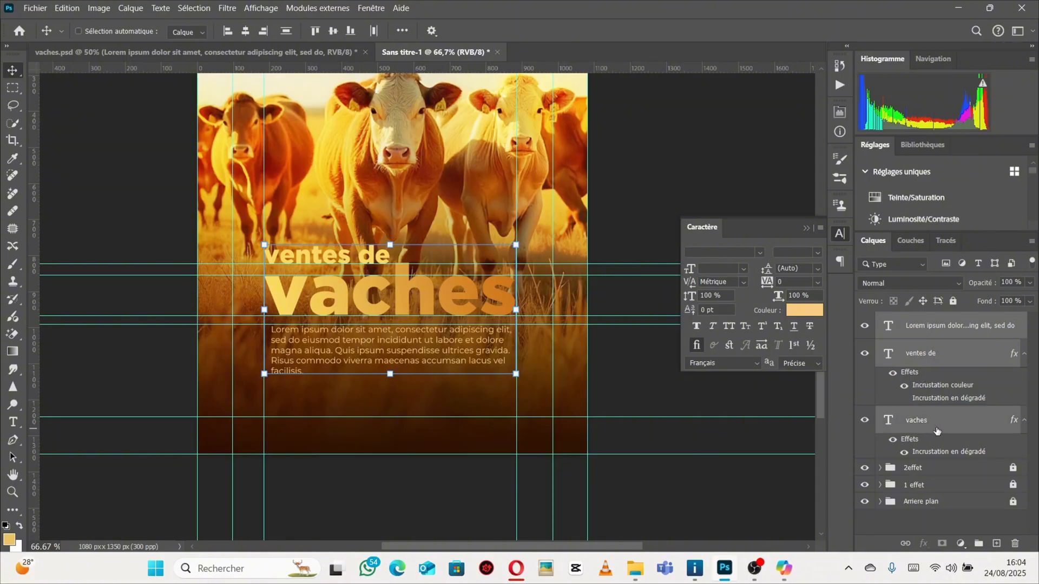
pyautogui.hotkey('ctrl', 'g')
pyautogui.doubleClick(910, 325)
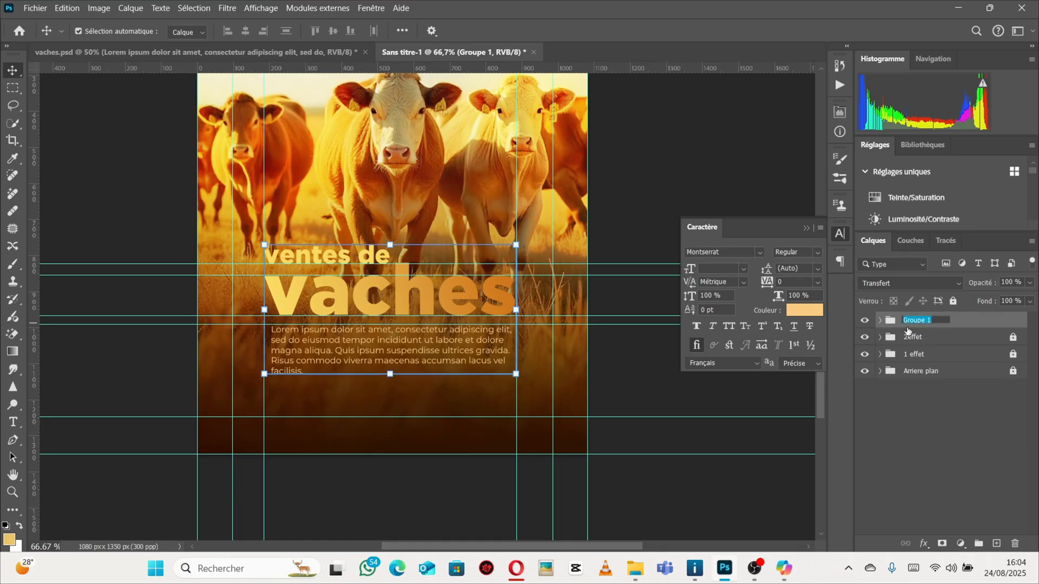
pyautogui.write('texte')
pyautogui.press('Return')
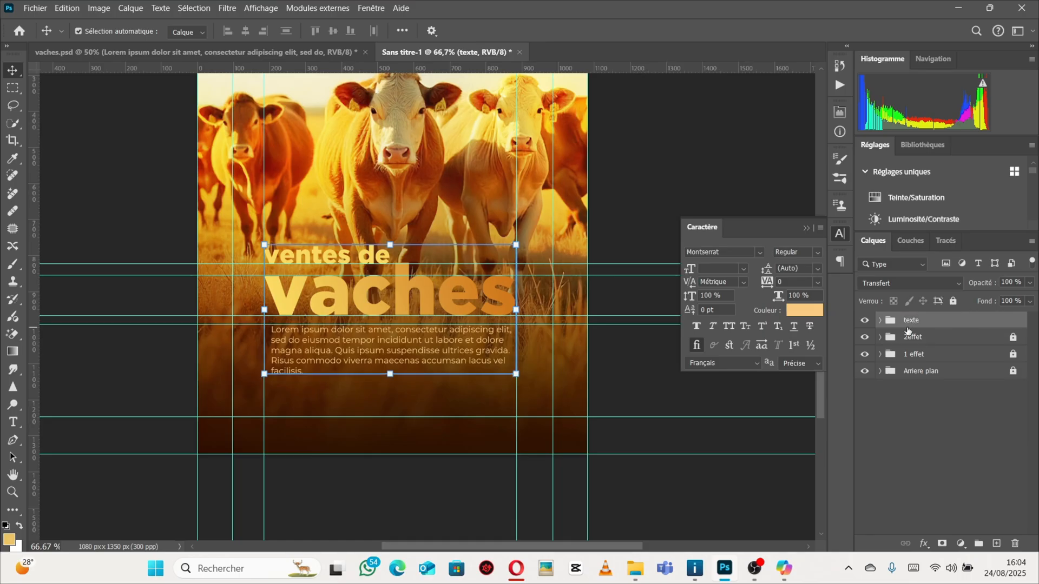
# Examine the price bar below the paragraph in the vaches.psd reference.
pyautogui.click(255, 50)
pyautogui.scroll(-1, 406, 316)
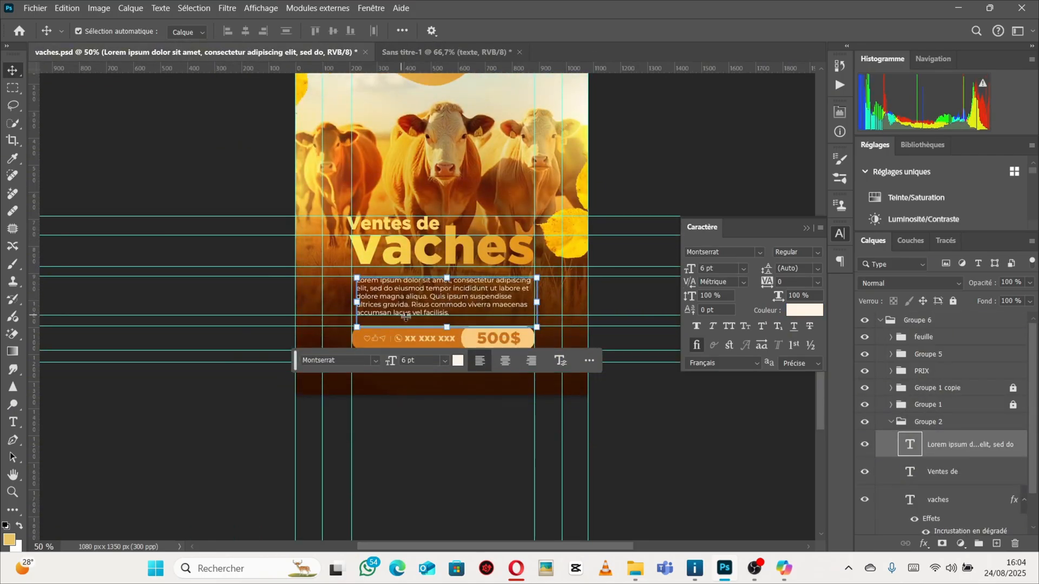
pyautogui.scroll(-1, 406, 317)
pyautogui.scroll(2, 606, 208)
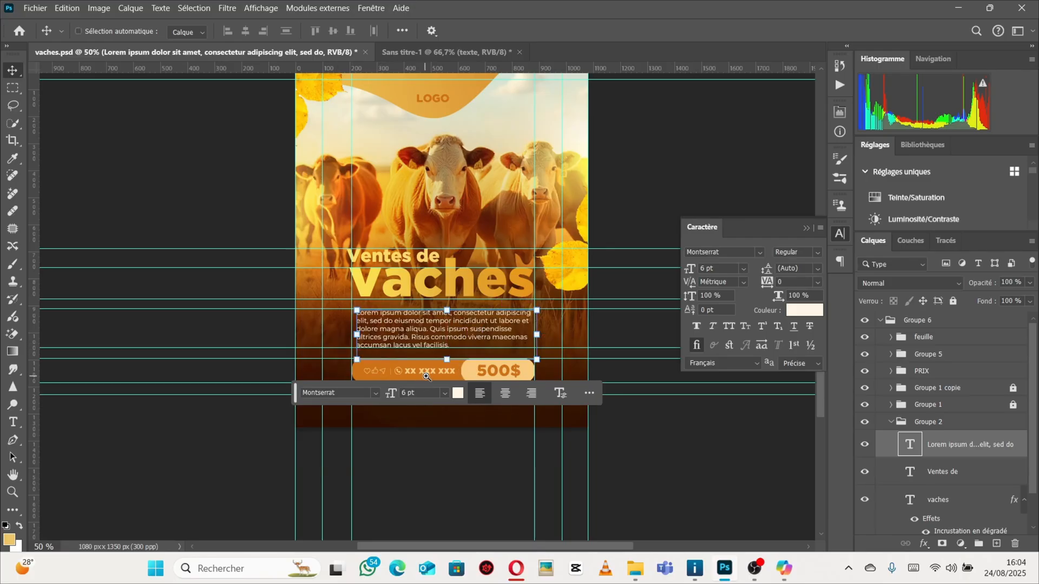
pyautogui.keyDown('ctrl'); pyautogui.click(427, 377); pyautogui.keyUp('ctrl')
pyautogui.keyDown('ctrl'); pyautogui.click(458, 376); pyautogui.keyUp('ctrl')
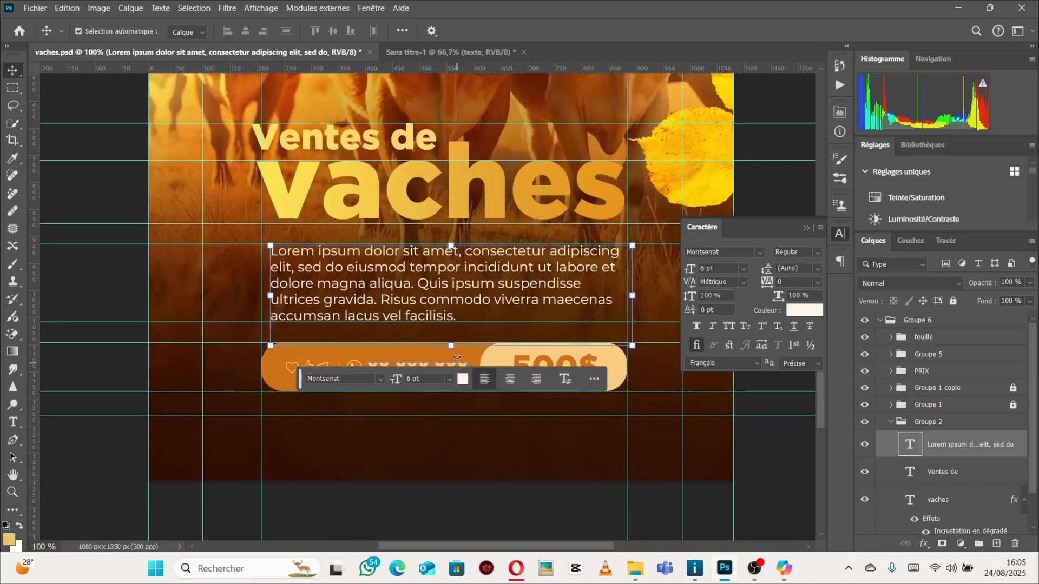
pyautogui.click(548, 476)
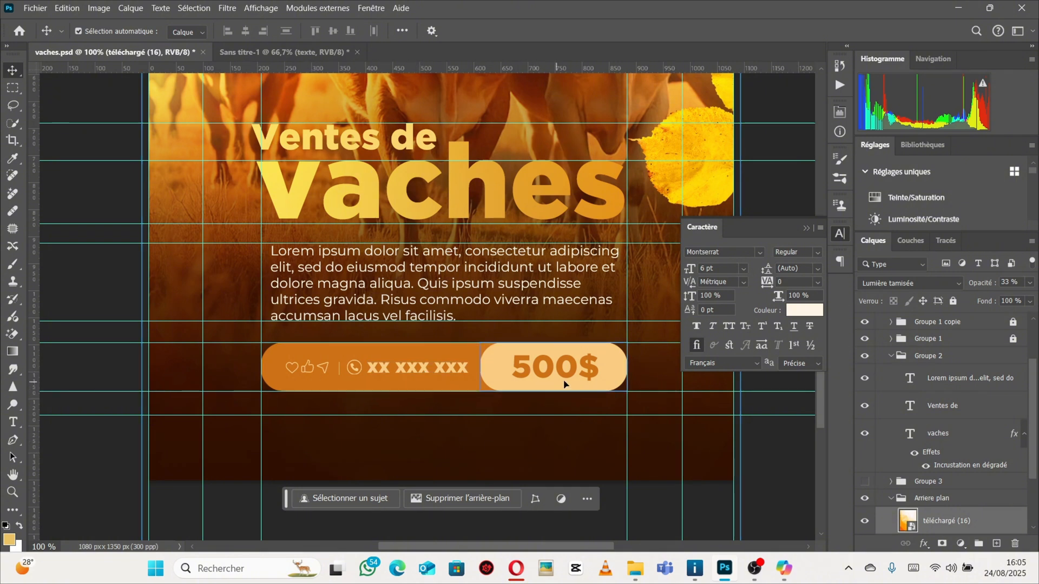
pyautogui.click(283, 52)
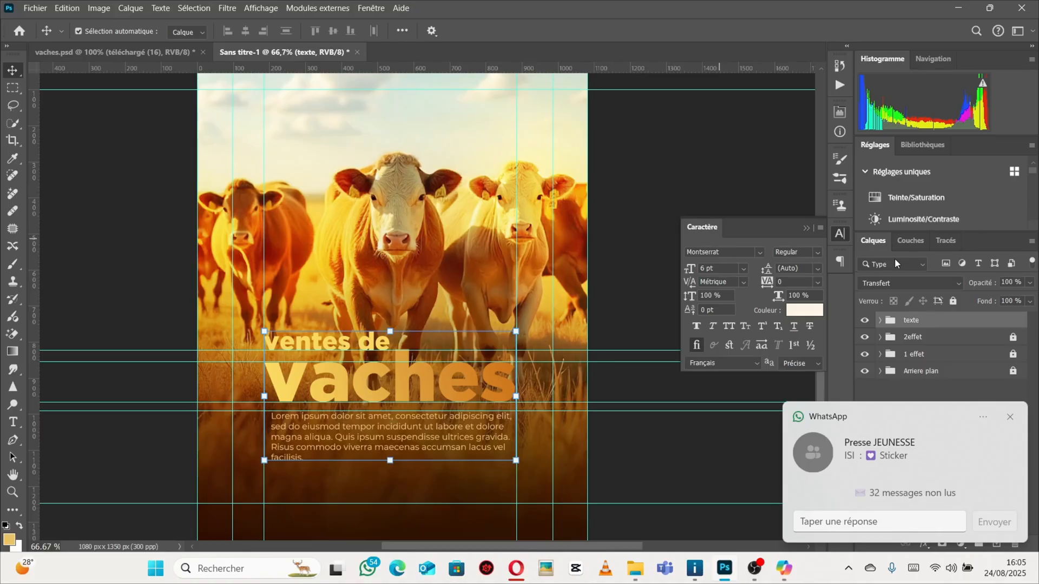
# Draw a rectangle about 673 × 69 px below the paragraph with the Rectangle tool.
pyautogui.click(1010, 417)
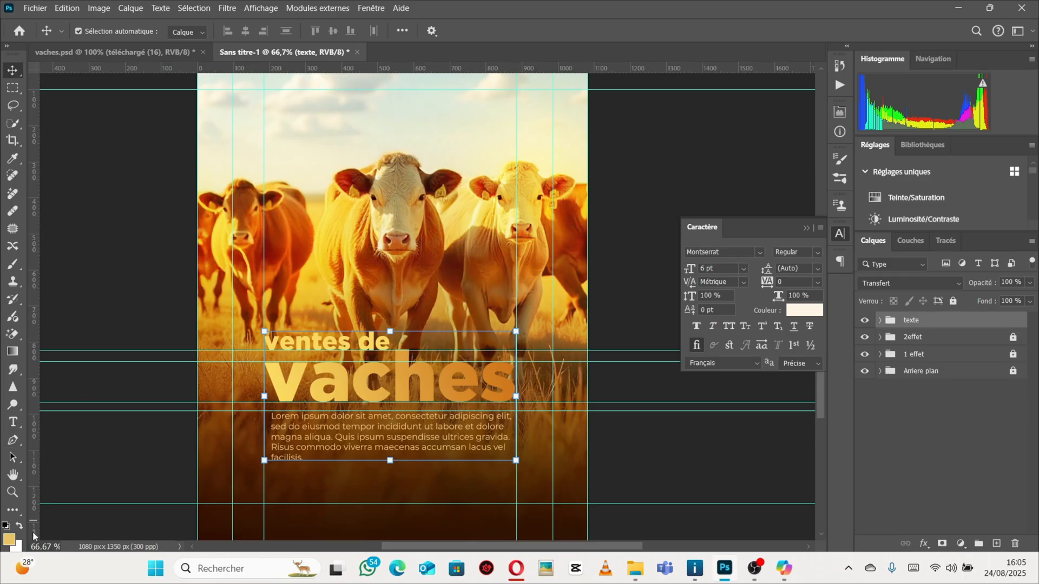
pyautogui.click(13, 512)
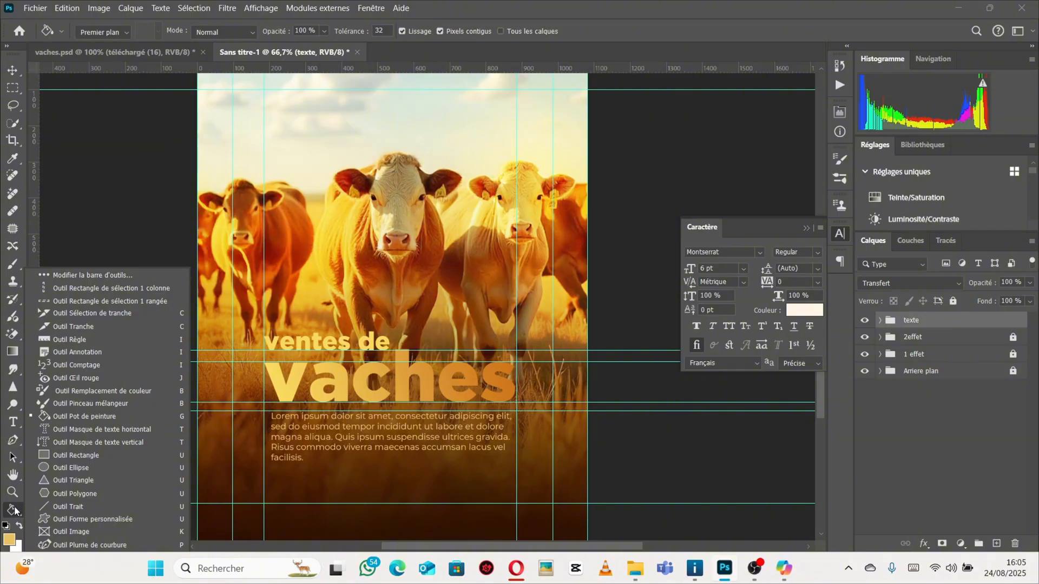
pyautogui.click(64, 457)
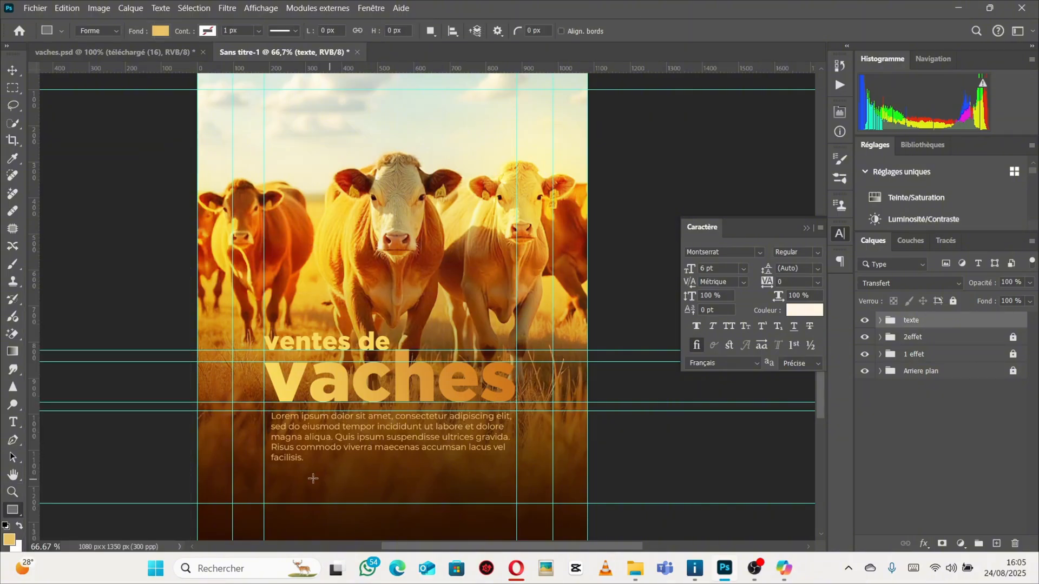
pyautogui.moveTo(275, 466); pyautogui.dragTo(515, 491)
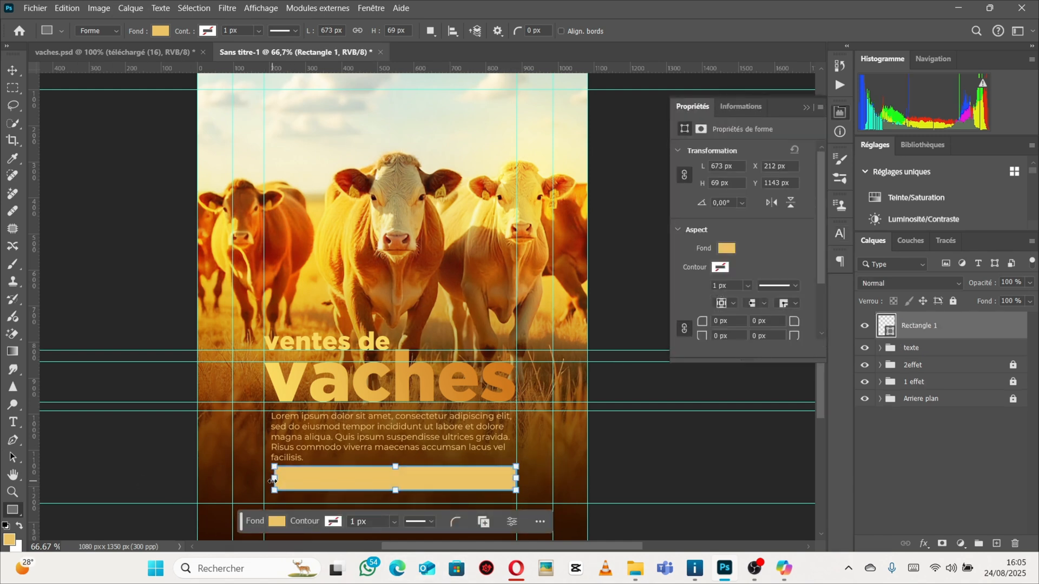
# Widen the rectangle from its left edge to about 700 px so it lines up with the paragraph.
pyautogui.moveTo(272, 480); pyautogui.dragTo(272, 481)
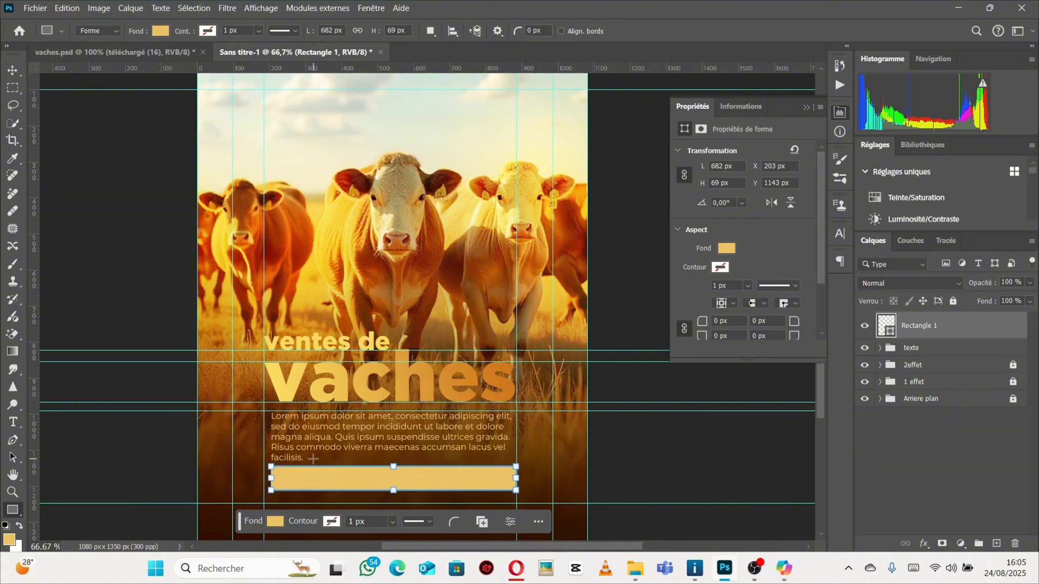
pyautogui.moveTo(273, 481); pyautogui.dragTo(270, 478)
pyautogui.moveTo(270, 478); pyautogui.dragTo(256, 482)
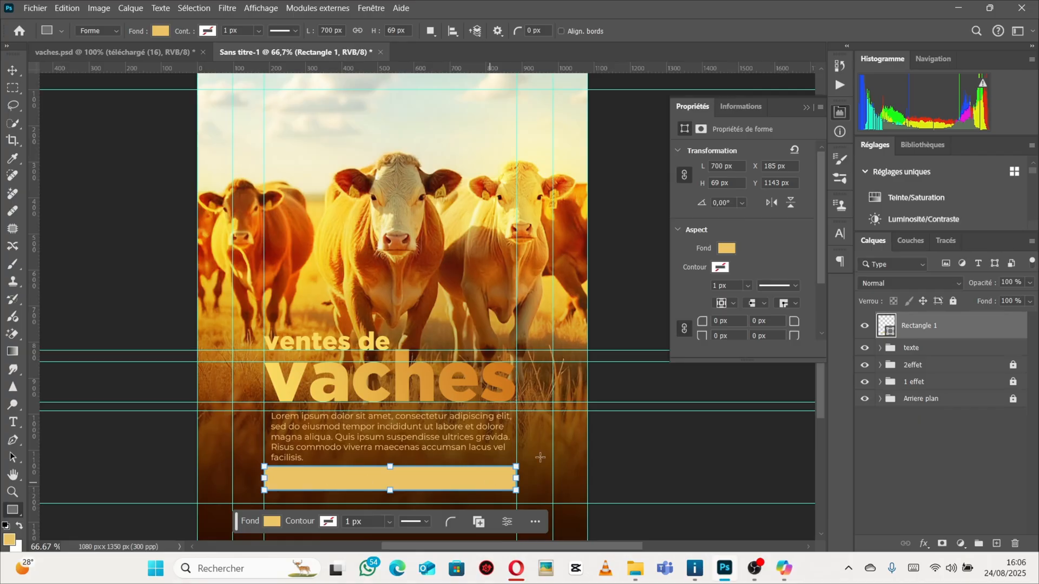
# Compare with the vaches.psd price bar, then round all four corners of the rectangle to 33 px for pill-shaped ends.
pyautogui.click(71, 57)
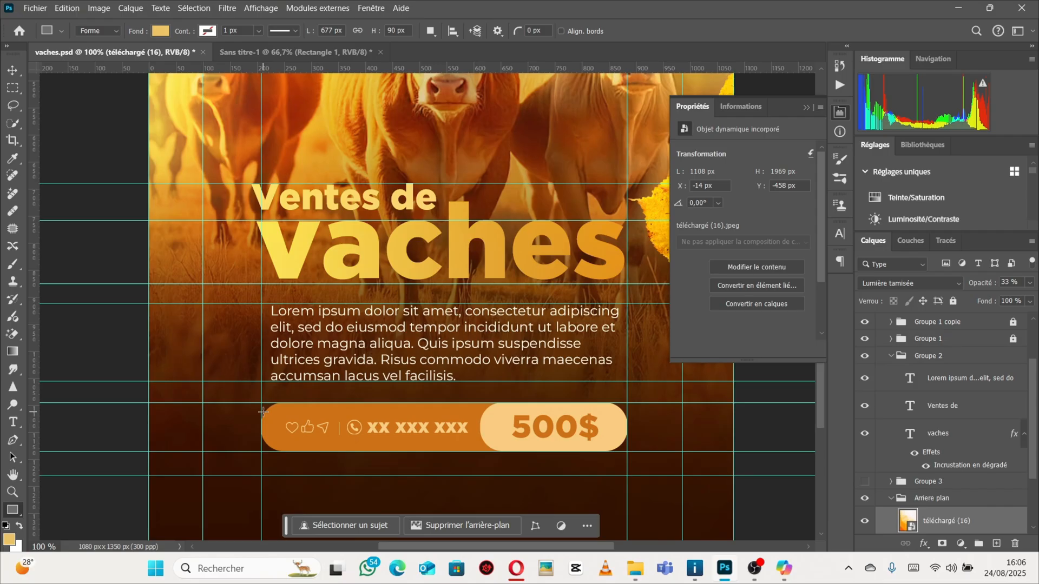
pyautogui.click(243, 52)
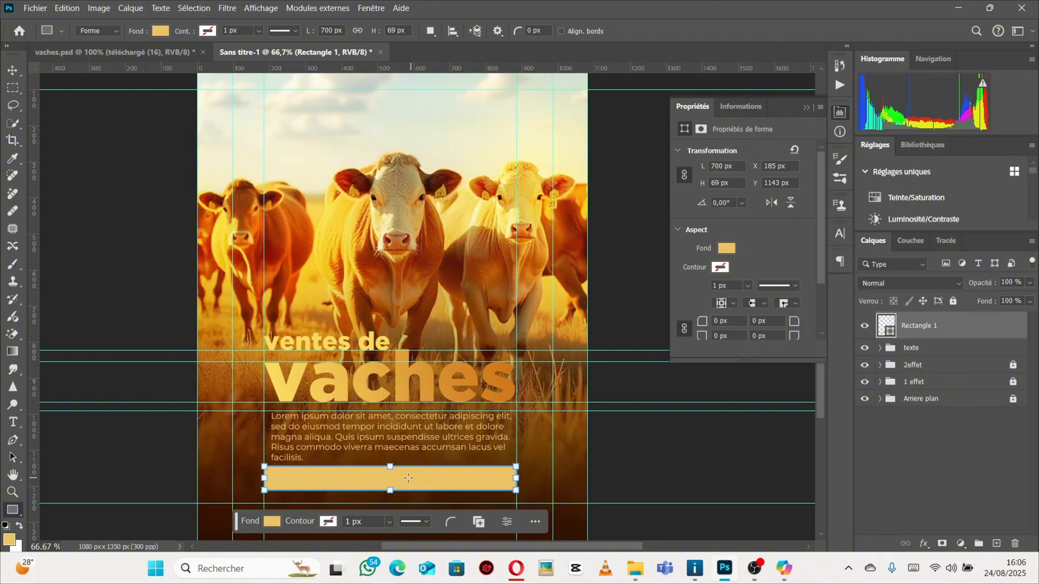
pyautogui.click(686, 331)
pyautogui.moveTo(705, 325); pyautogui.dragTo(774, 332)
pyautogui.scroll(2, 284, 486)
pyautogui.scroll(-1, 302, 406)
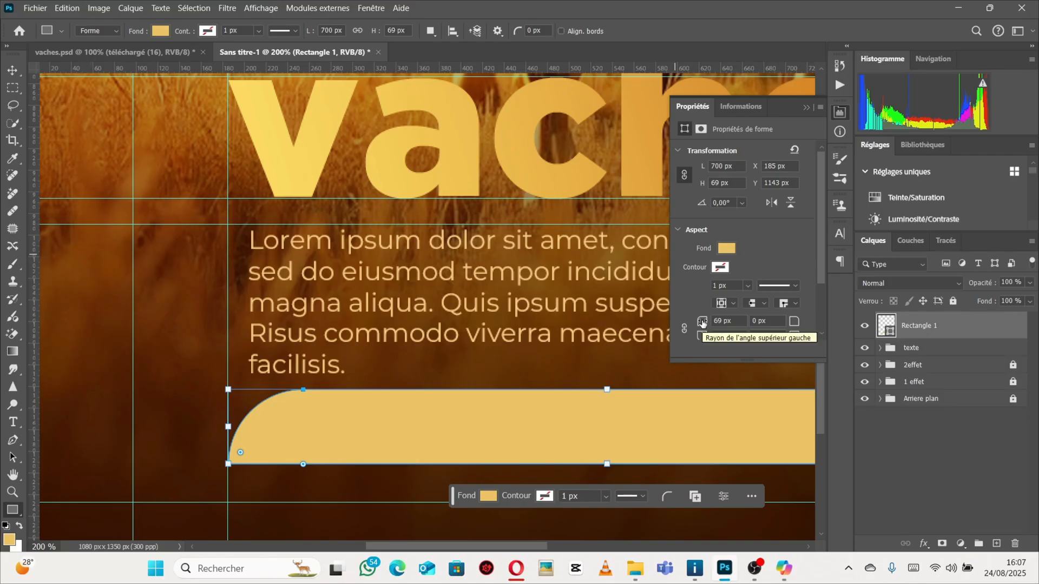
pyautogui.moveTo(702, 323); pyautogui.dragTo(622, 326)
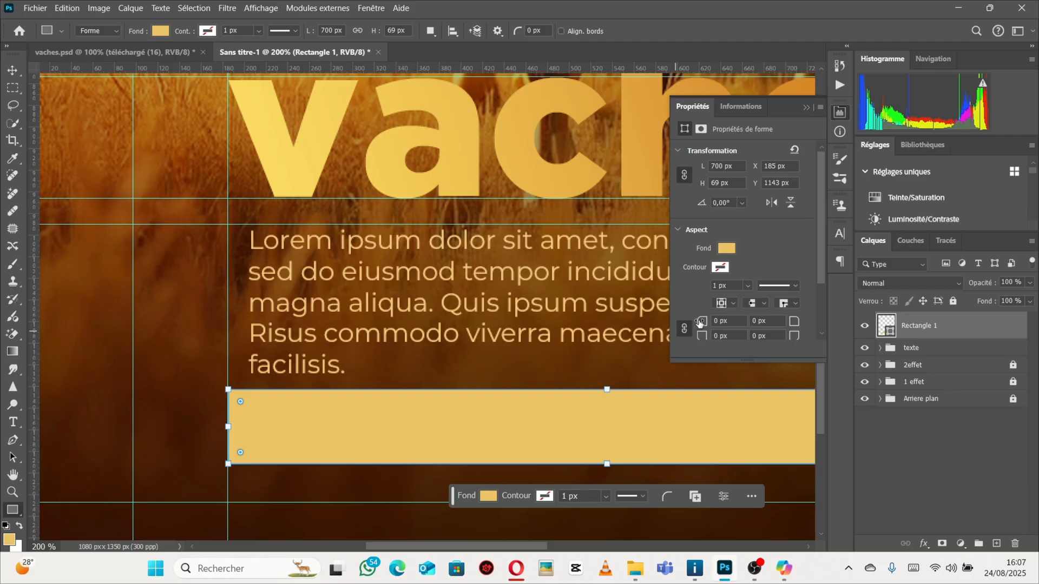
pyautogui.moveTo(703, 324); pyautogui.dragTo(723, 328)
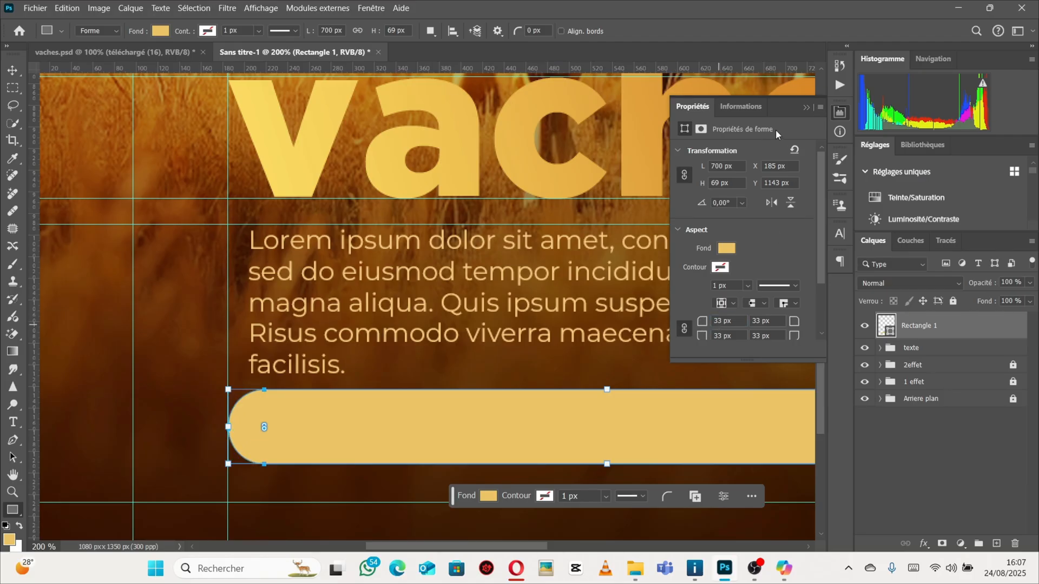
pyautogui.click(806, 107)
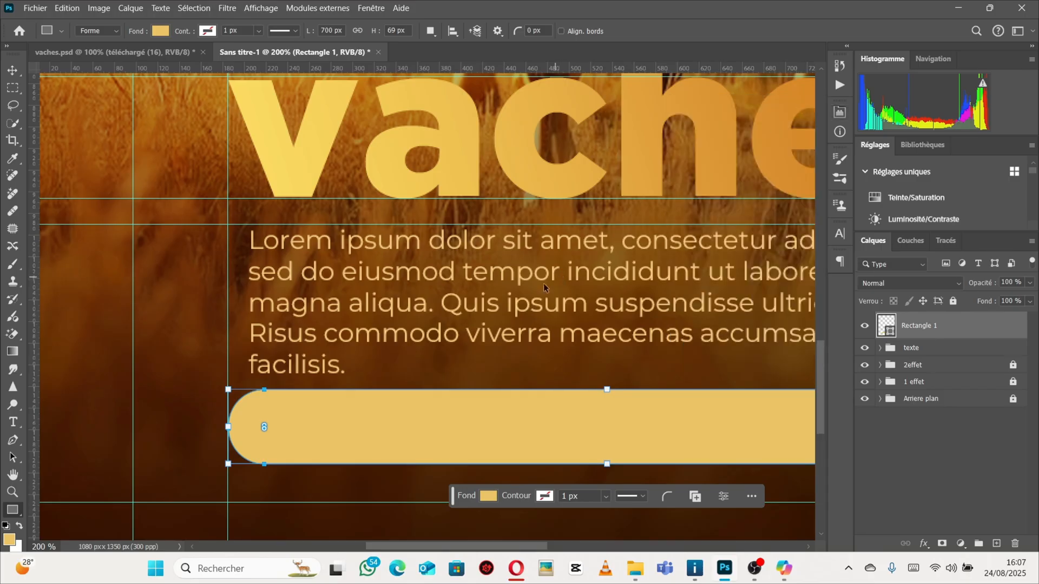
pyautogui.keyDown('ctrl'); pyautogui.keyDown('alt'); pyautogui.click(482, 313); pyautogui.keyUp('alt'); pyautogui.keyUp('ctrl')
pyautogui.keyDown('ctrl'); pyautogui.keyDown('alt'); pyautogui.click(481, 312); pyautogui.keyUp('alt'); pyautogui.keyUp('ctrl')
# Fill the bar with an orange #d07d1d sampled from the image.
pyautogui.scroll(1, 482, 307)
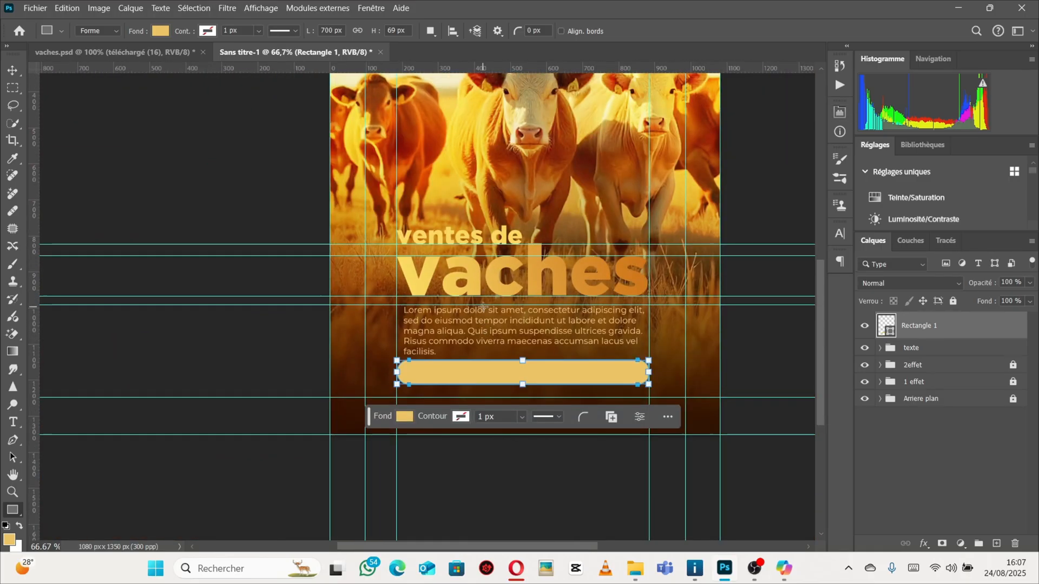
pyautogui.click(13, 69)
pyautogui.click(113, 52)
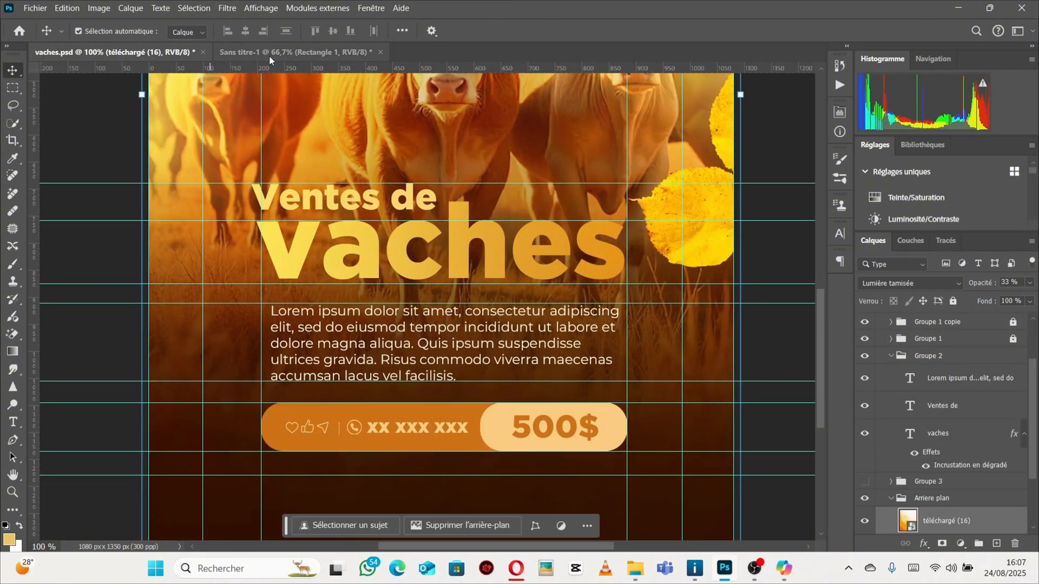
pyautogui.click(295, 51)
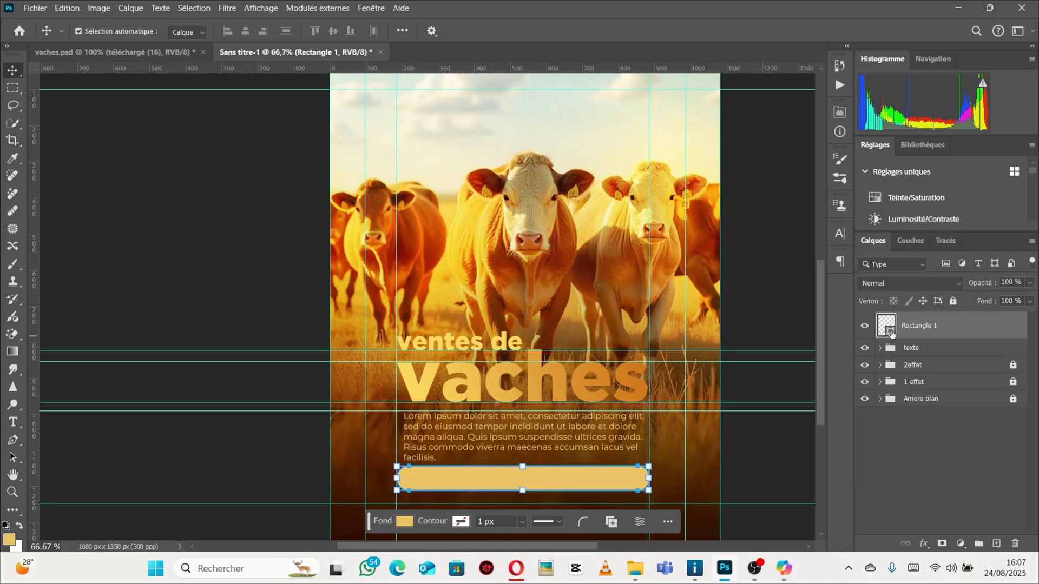
pyautogui.doubleClick(888, 327)
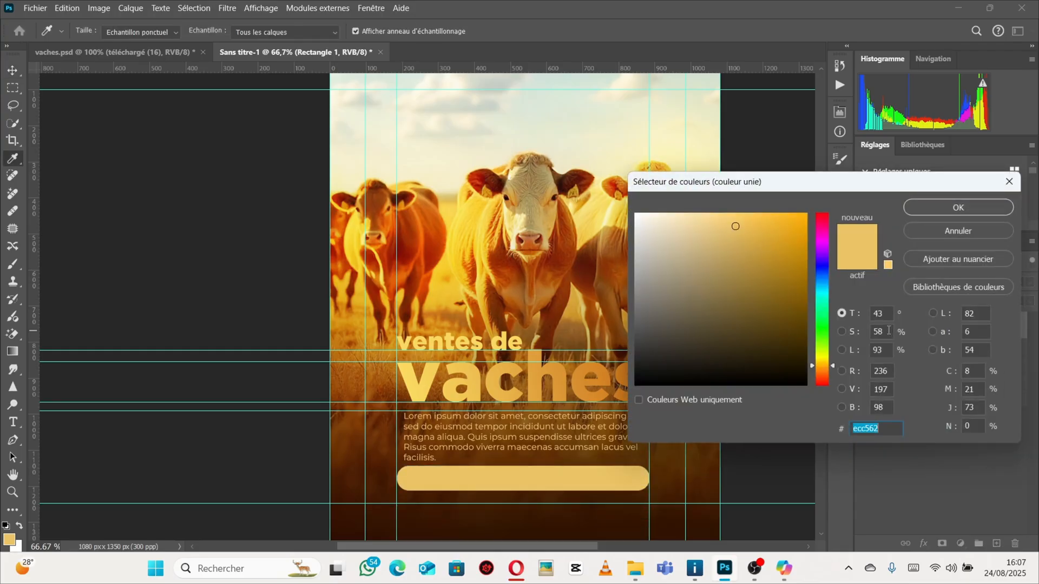
pyautogui.moveTo(786, 193); pyautogui.dragTo(900, 141)
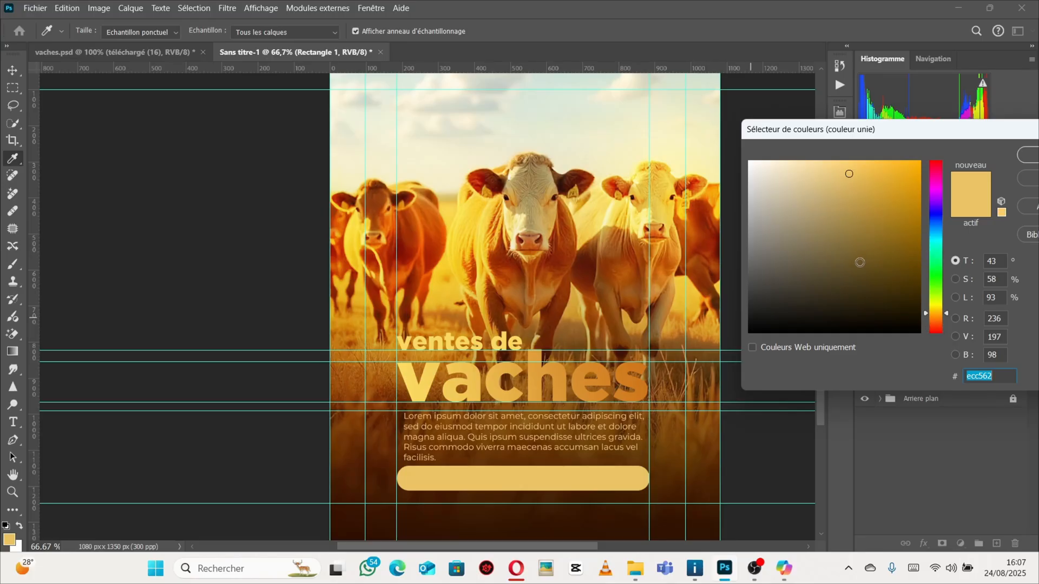
pyautogui.click(631, 380)
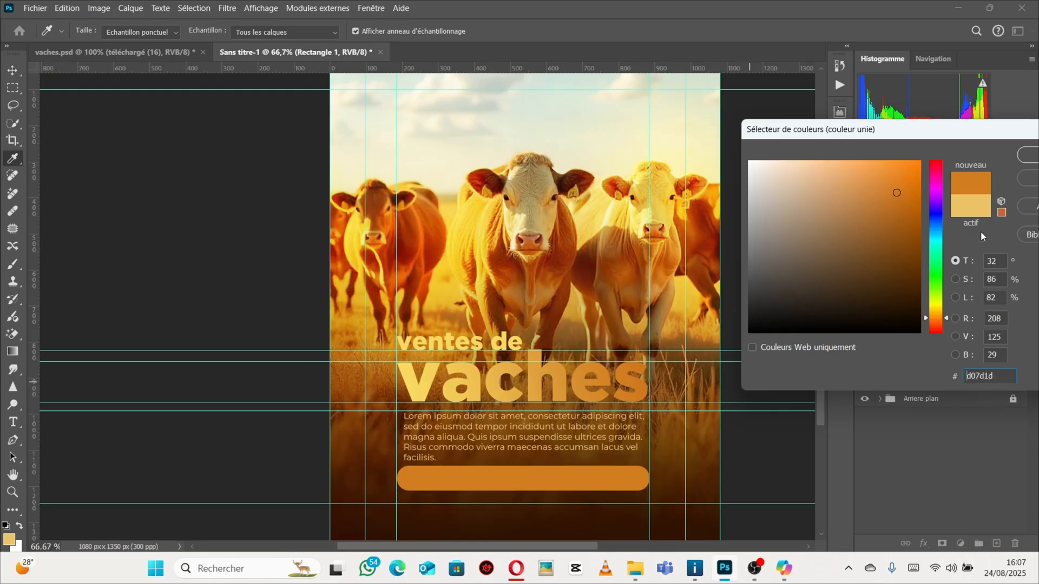
pyautogui.moveTo(944, 134); pyautogui.dragTo(859, 130)
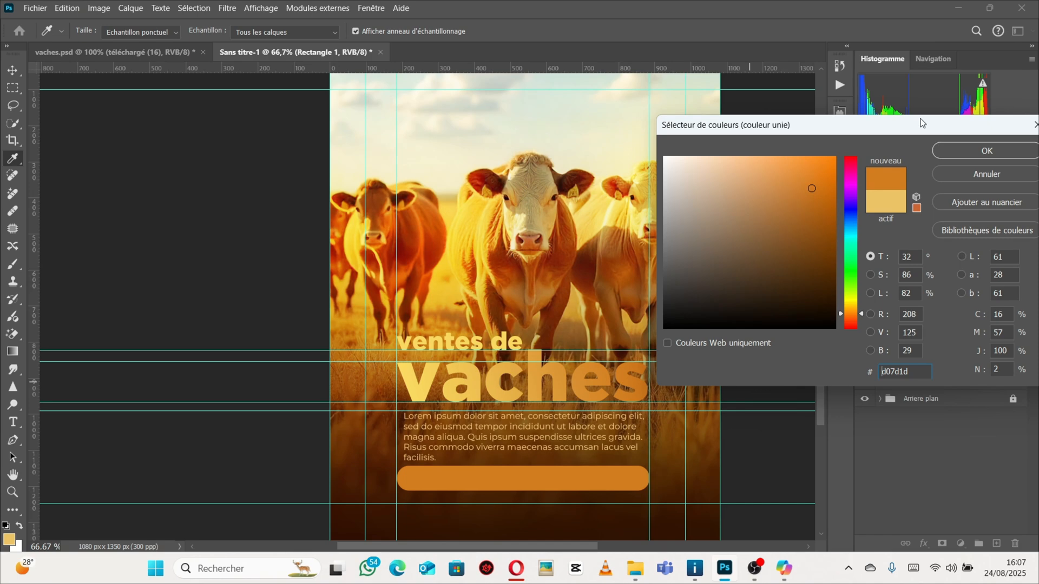
pyautogui.click(964, 153)
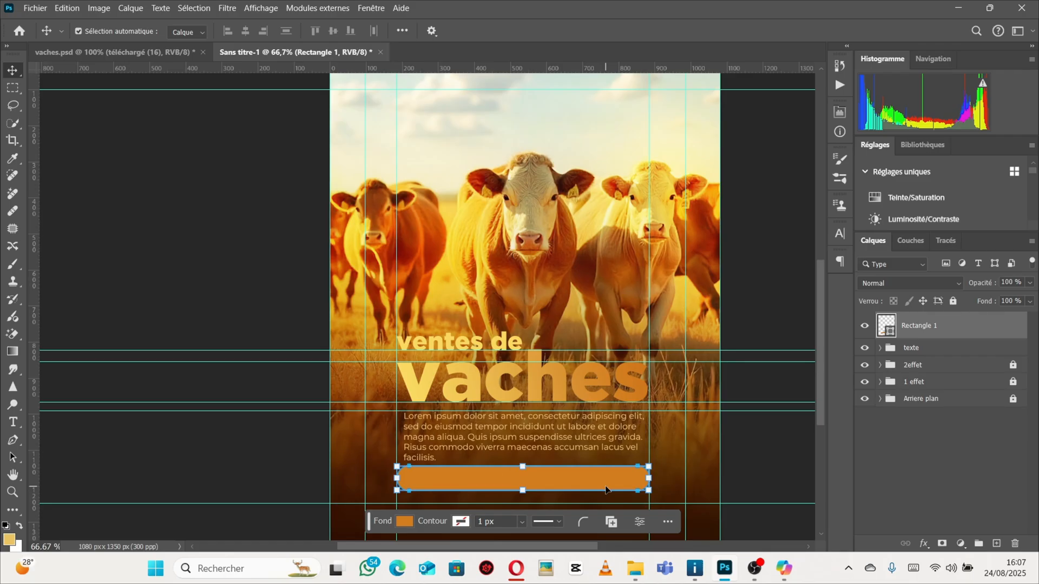
# Duplicate the bar and shrink the copy horizontally to about 36% width at the bar's right end.
pyautogui.click(124, 53)
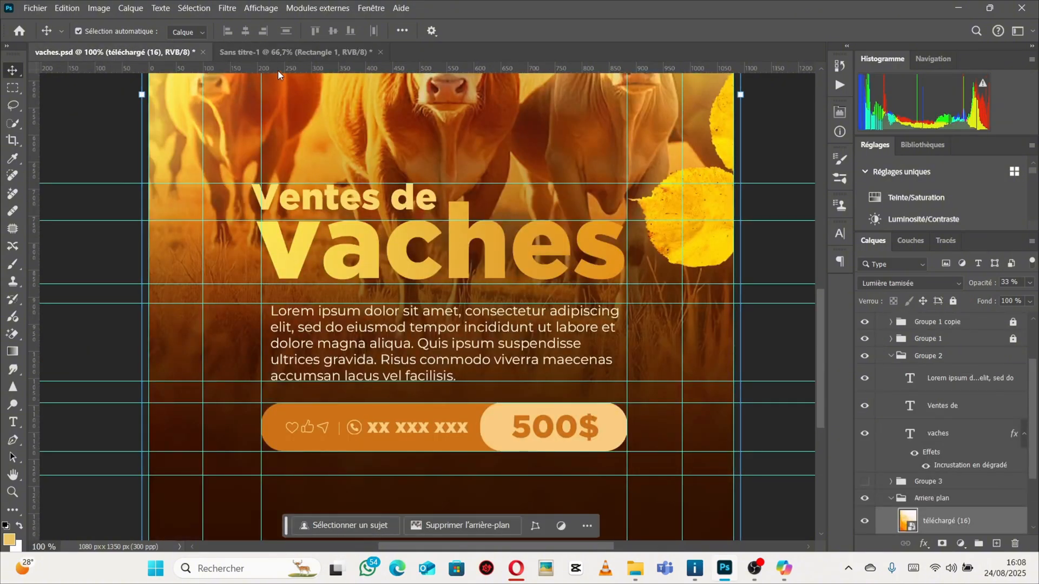
pyautogui.click(279, 53)
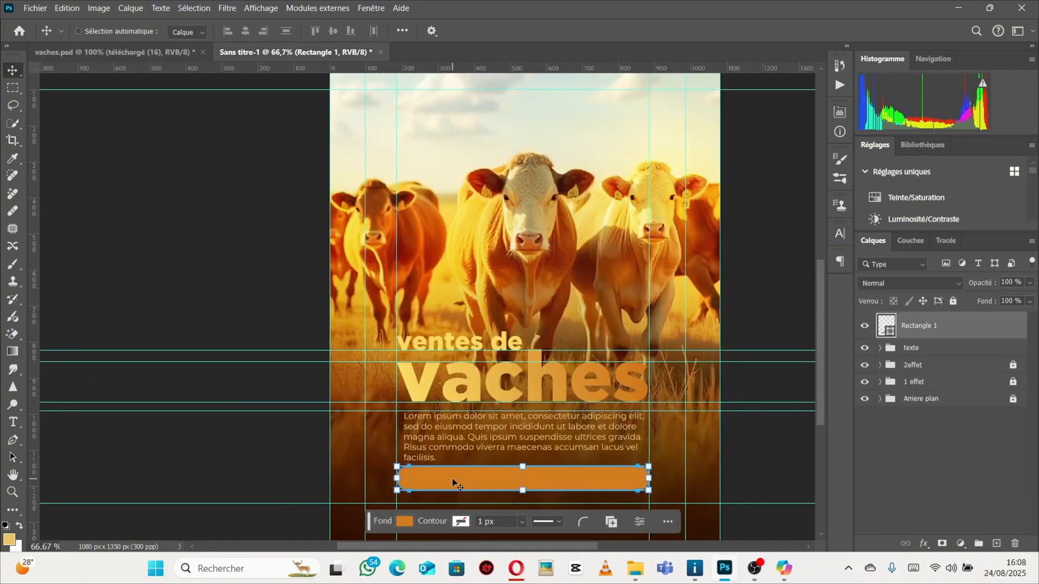
pyautogui.hotkey('ctrl', 'j')
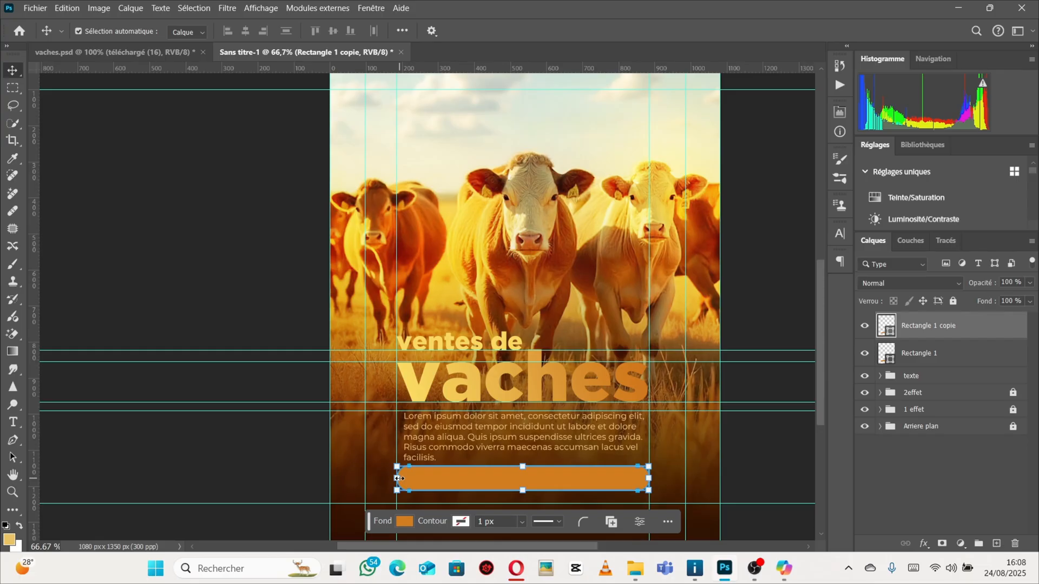
pyautogui.moveTo(399, 478); pyautogui.dragTo(561, 490)
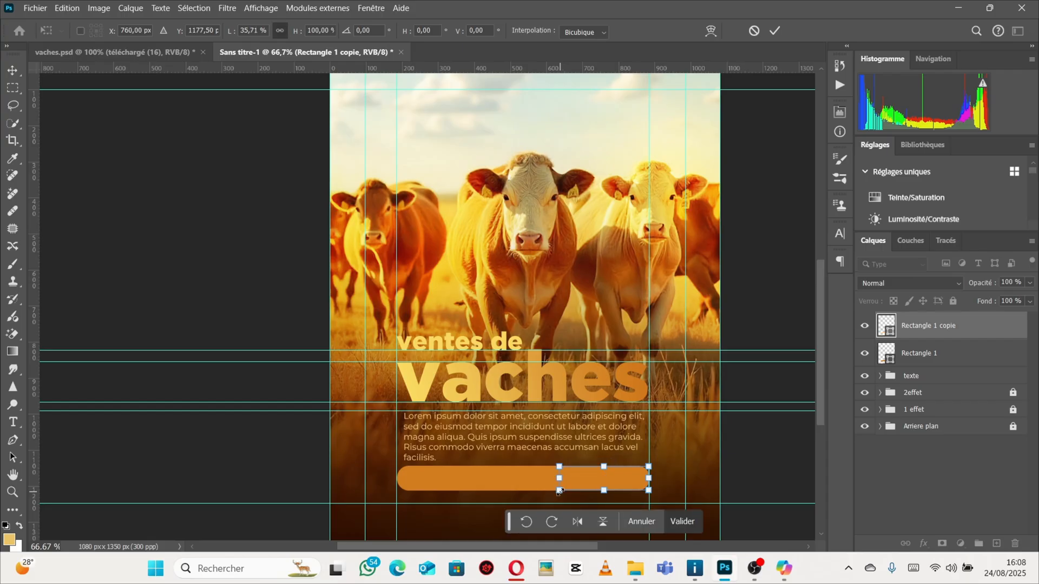
pyautogui.press('Return')
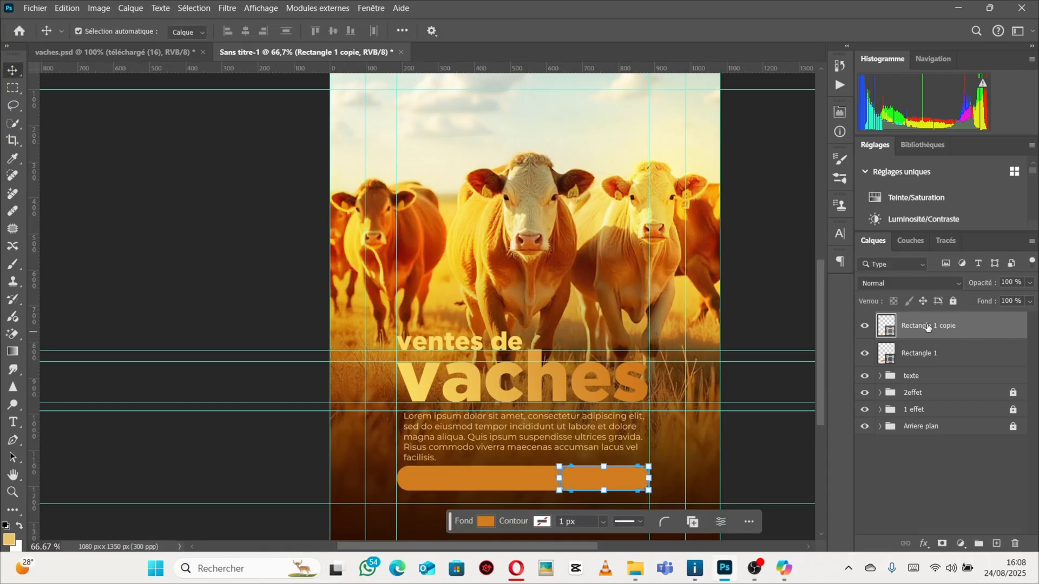
# Recolor the copy with a light yellow sampled from the 'vaches' title.
pyautogui.doubleClick(890, 332)
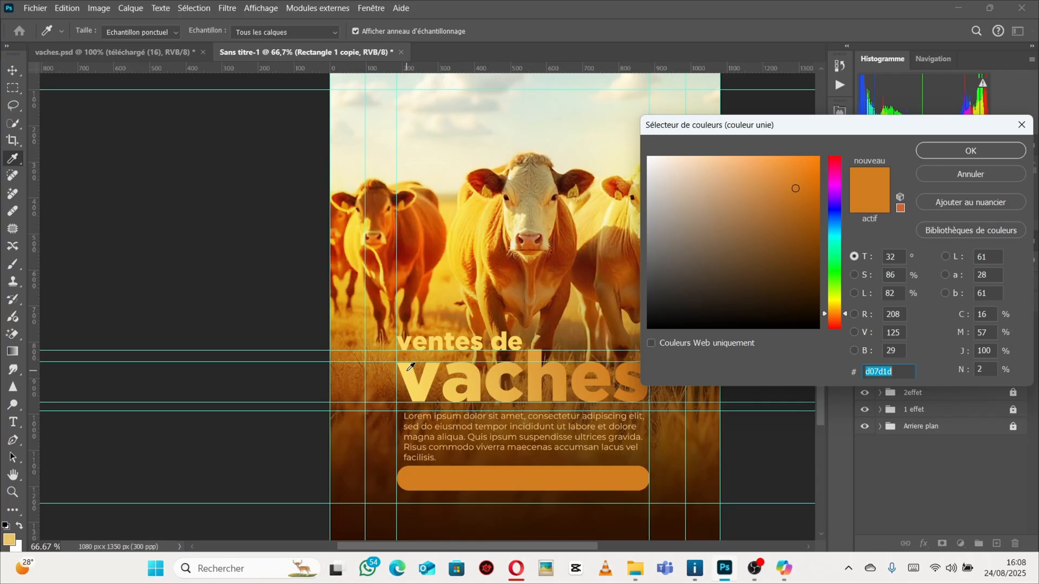
pyautogui.click(409, 370)
pyautogui.click(956, 146)
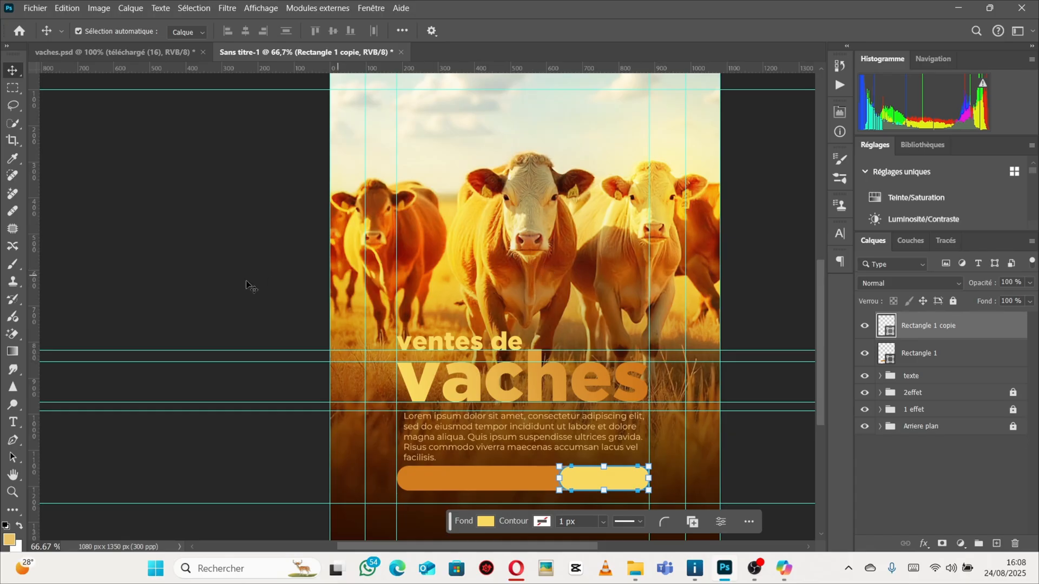
pyautogui.click(916, 413)
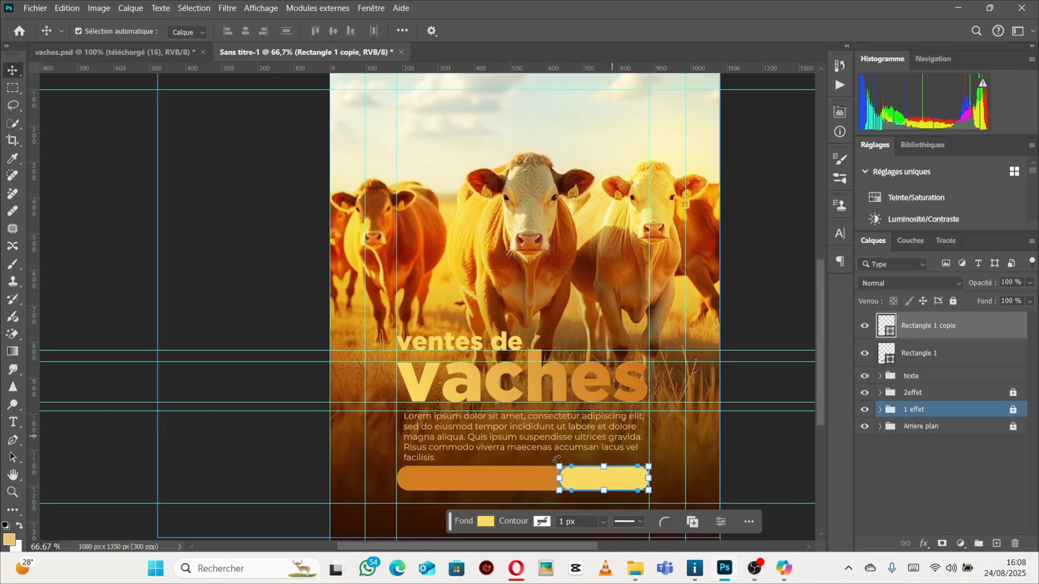
# Nudge the paragraph slightly left with Free Transform to align it with the bar's left edge.
pyautogui.click(443, 436)
pyautogui.hotkey('ctrl', 't')
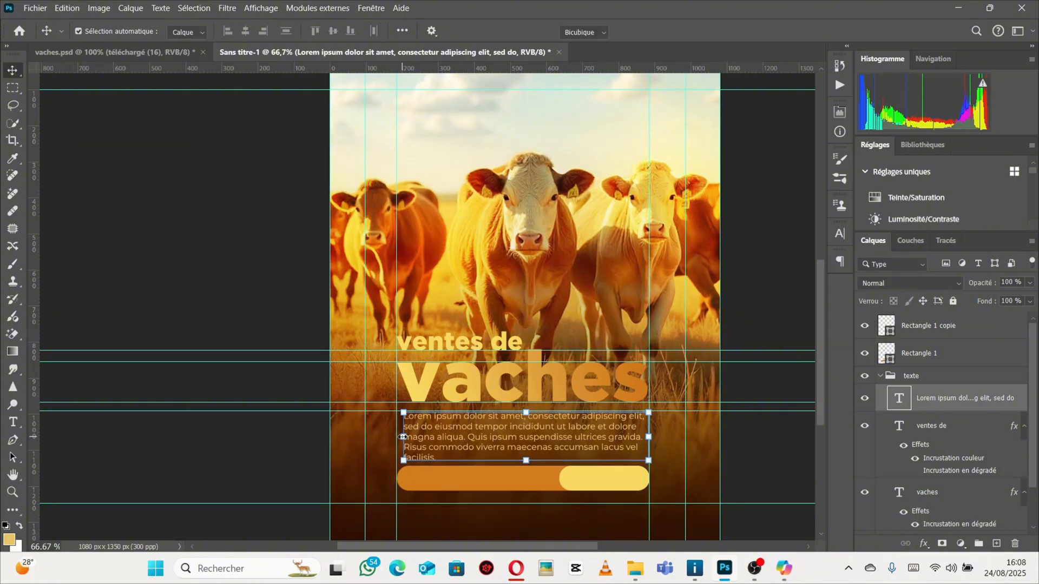
pyautogui.moveTo(403, 437); pyautogui.dragTo(398, 437)
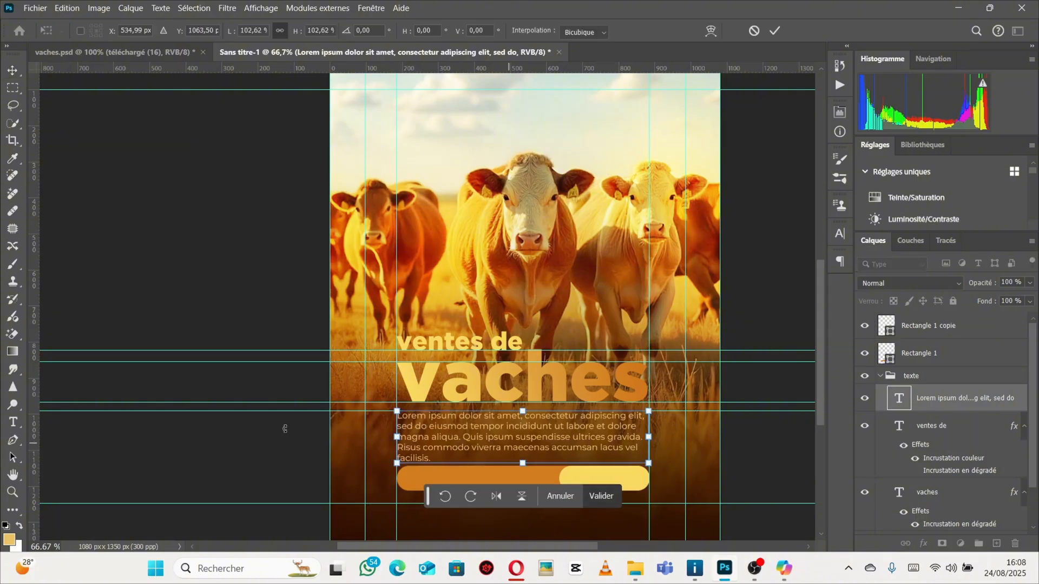
# Shorten the paragraph's text box so its last line no longer overlaps the price bar.
pyautogui.click(13, 422)
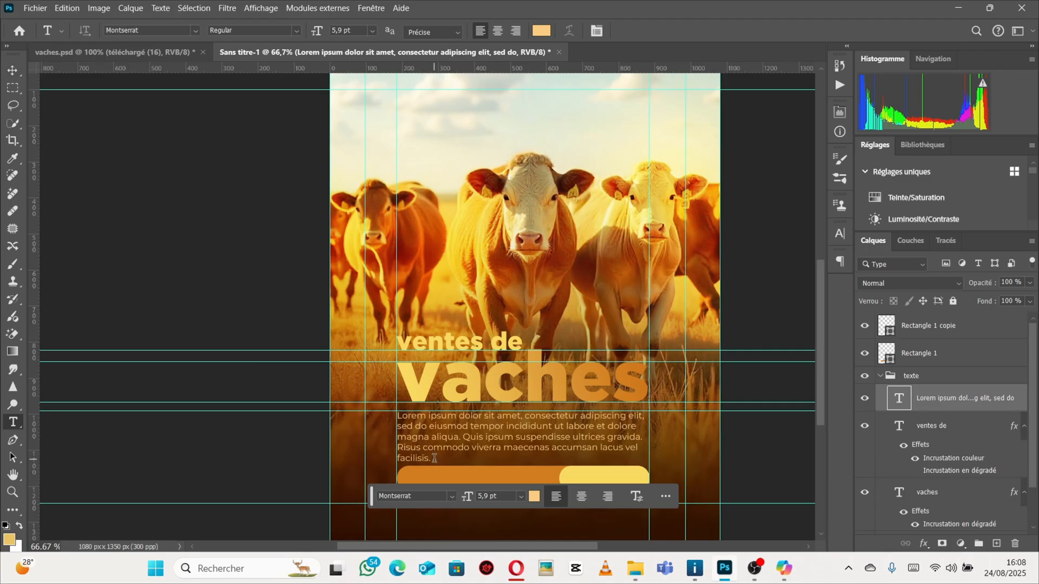
pyautogui.moveTo(434, 459); pyautogui.dragTo(394, 459)
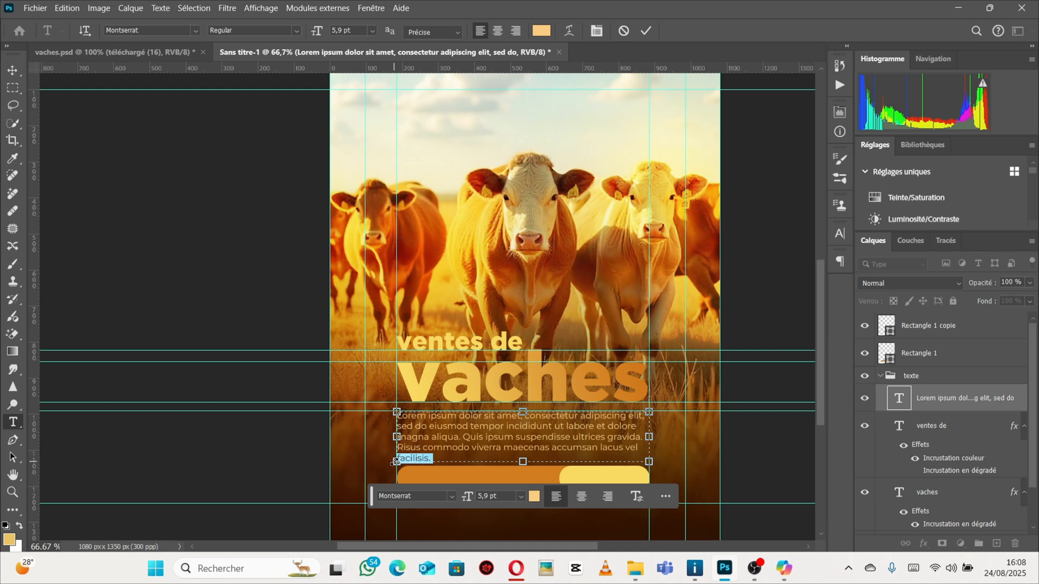
pyautogui.moveTo(522, 462); pyautogui.dragTo(524, 451)
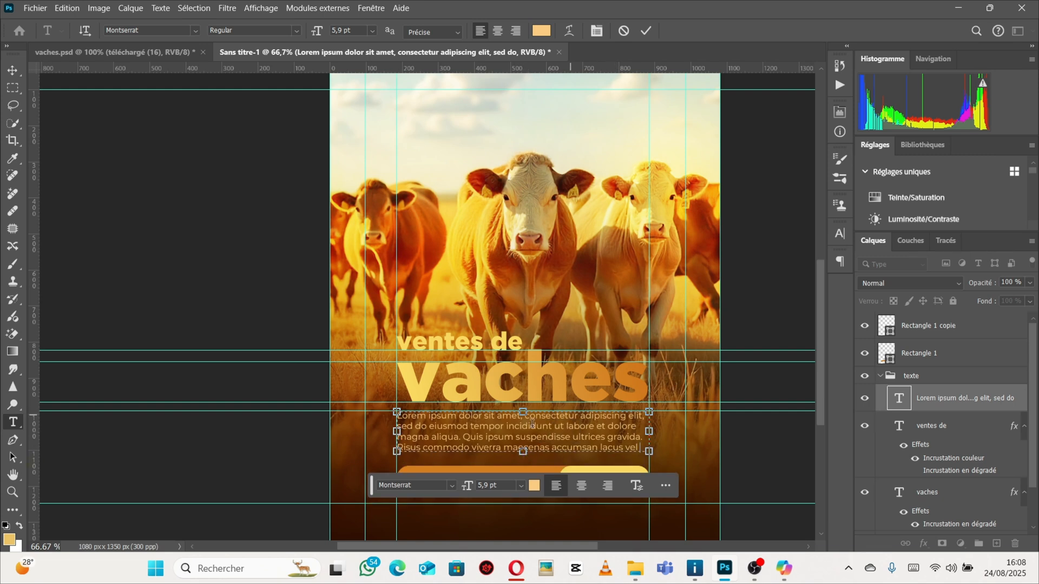
# Add two horizontal guides near the paragraph's bottom, the lower one at about Y 1130 px.
pyautogui.click(12, 70)
pyautogui.moveTo(468, 68); pyautogui.dragTo(495, 450)
pyautogui.moveTo(531, 69); pyautogui.dragTo(559, 461)
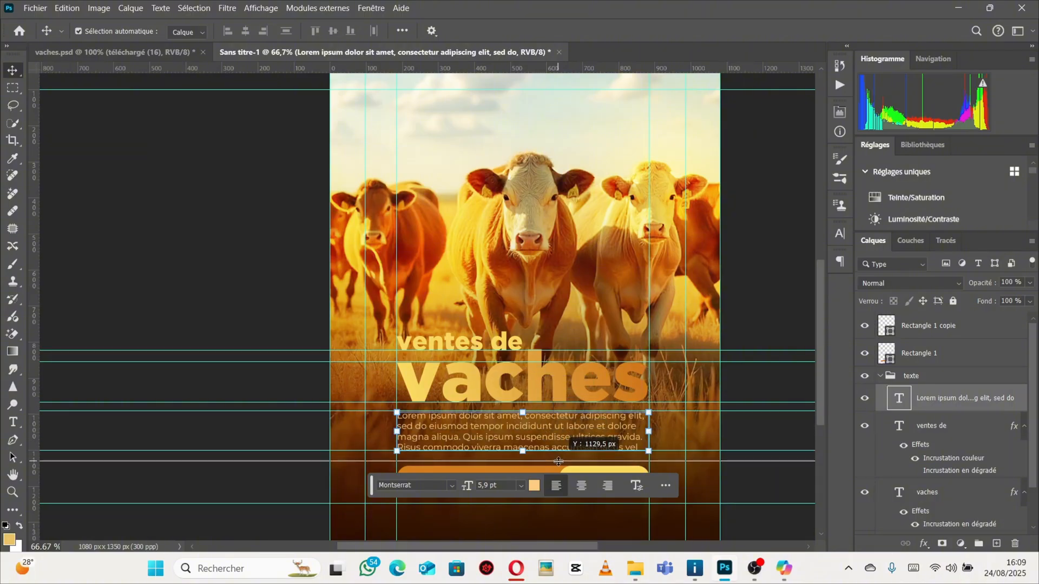
# Zoom in to inspect the spacing between the paragraph and the price bar.
pyautogui.moveTo(558, 461); pyautogui.dragTo(558, 461)
pyautogui.scroll(-2, 591, 375)
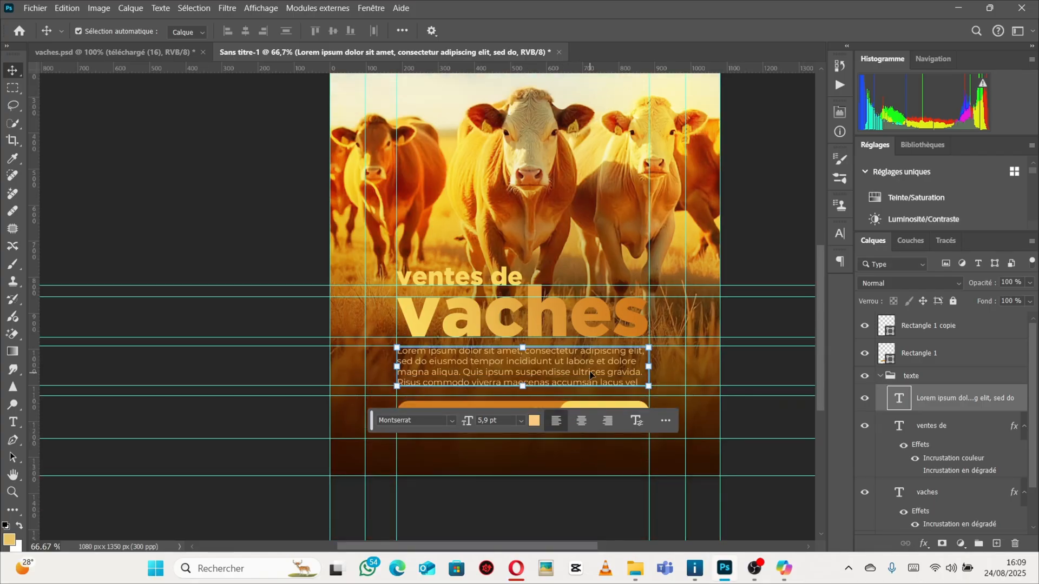
pyautogui.scroll(-1, 594, 375)
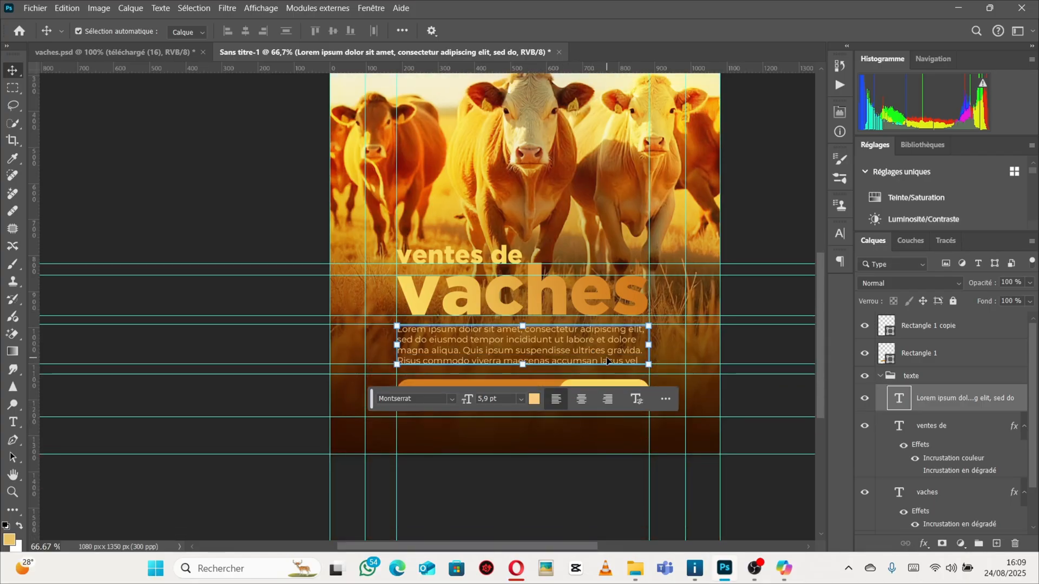
pyautogui.hotkey('ctrl', '+')
pyautogui.hotkey('ctrl', '+')
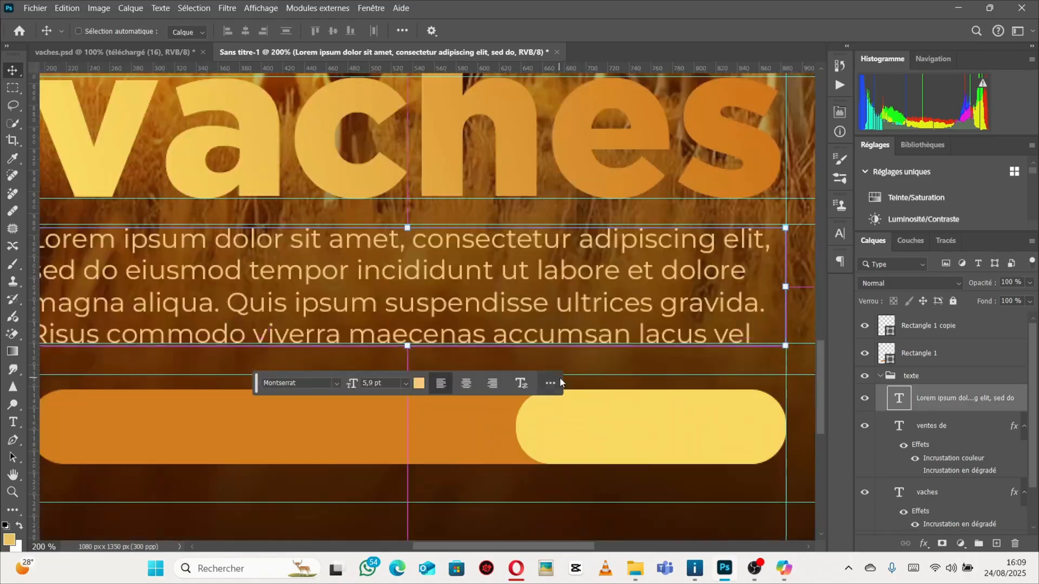
pyautogui.hotkey('ctrl', '-')
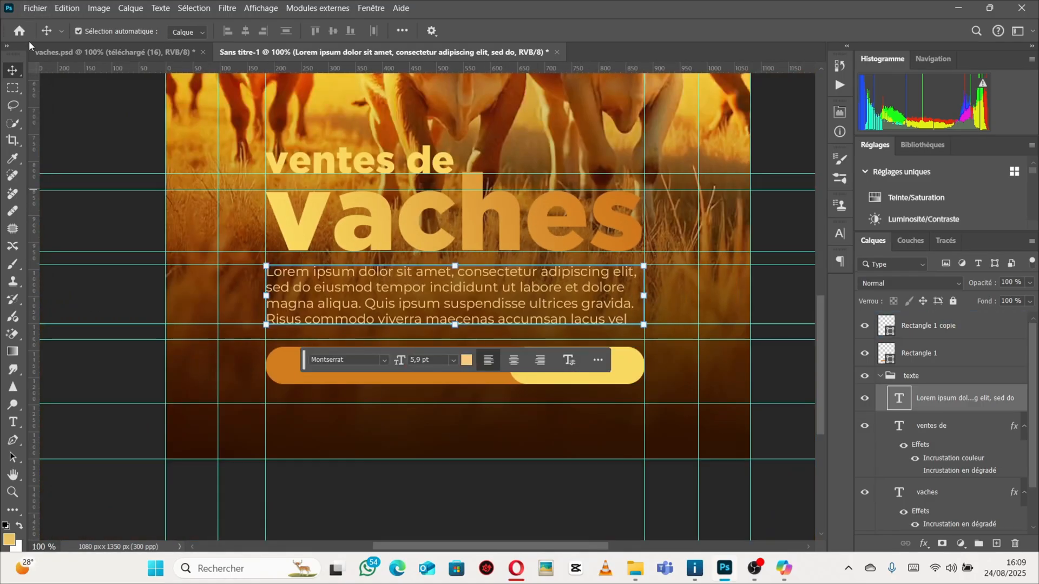
pyautogui.click(879, 381)
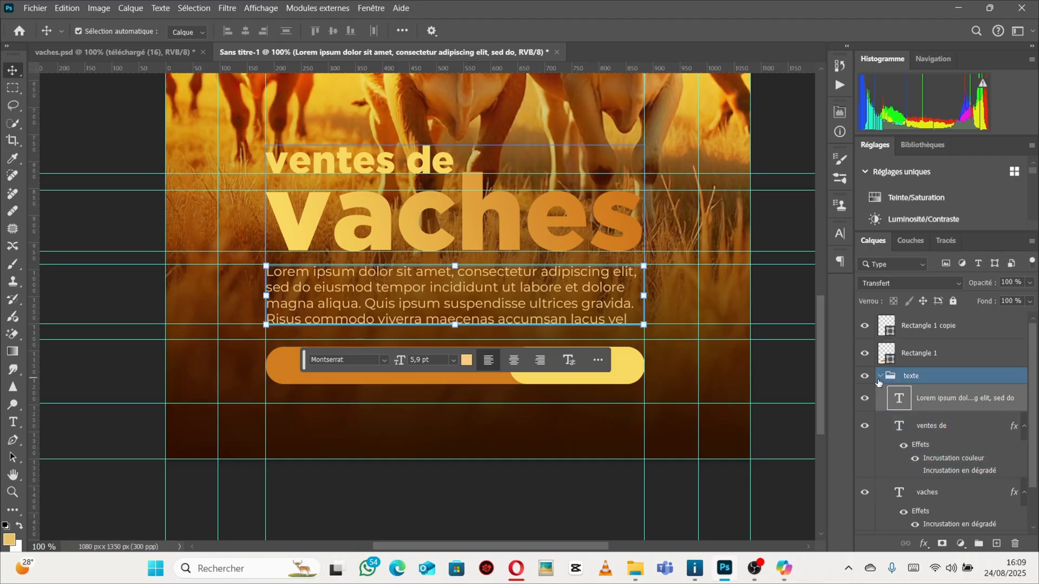
# Group the two price-bar rectangles into one layer group and rename it forme.
pyautogui.click(879, 377)
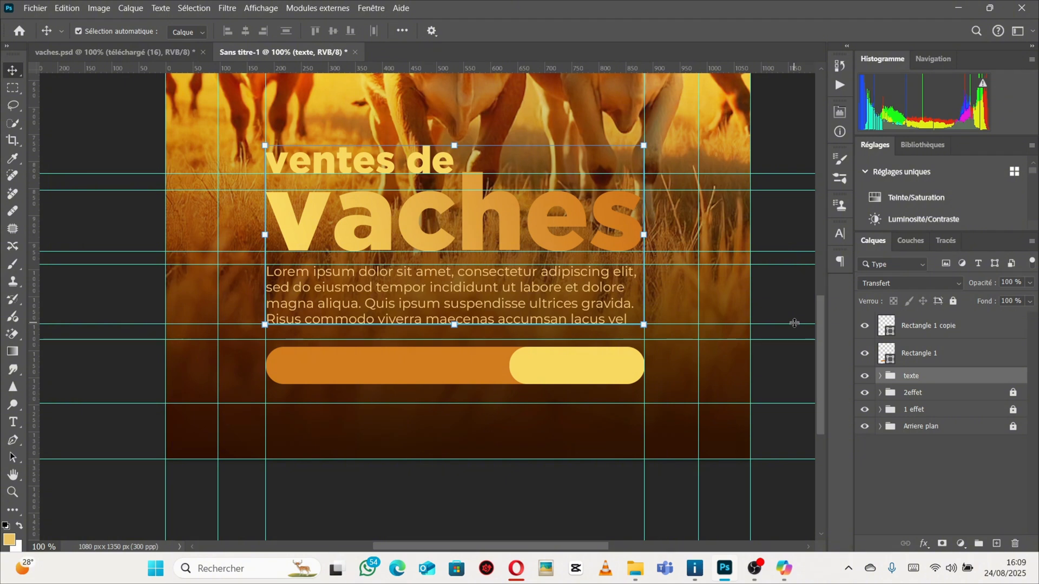
pyautogui.click(952, 326)
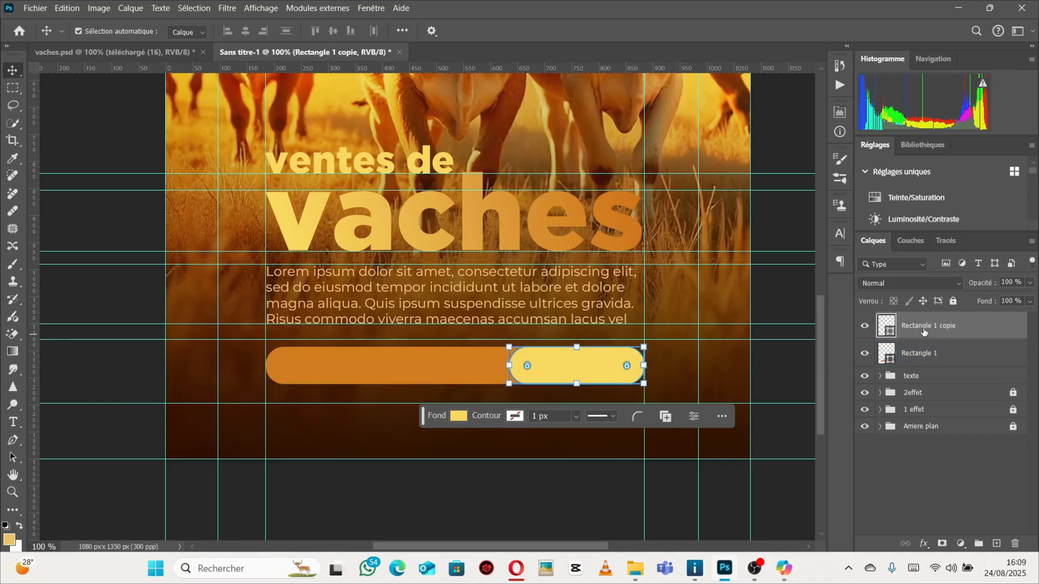
pyautogui.keyDown('shift'); pyautogui.click(955, 352); pyautogui.keyUp('shift')
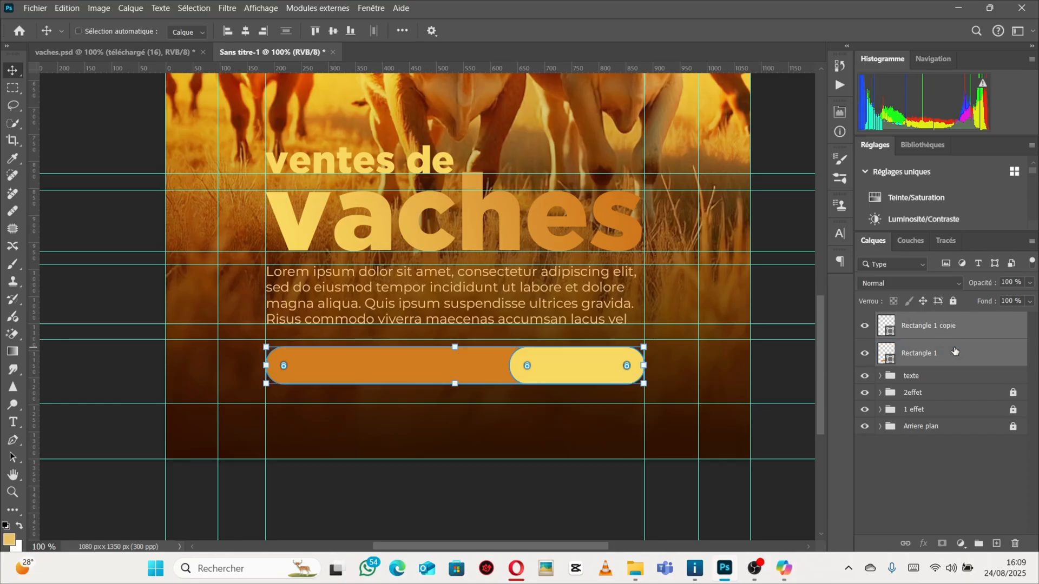
pyautogui.hotkey('ctrl', 'g')
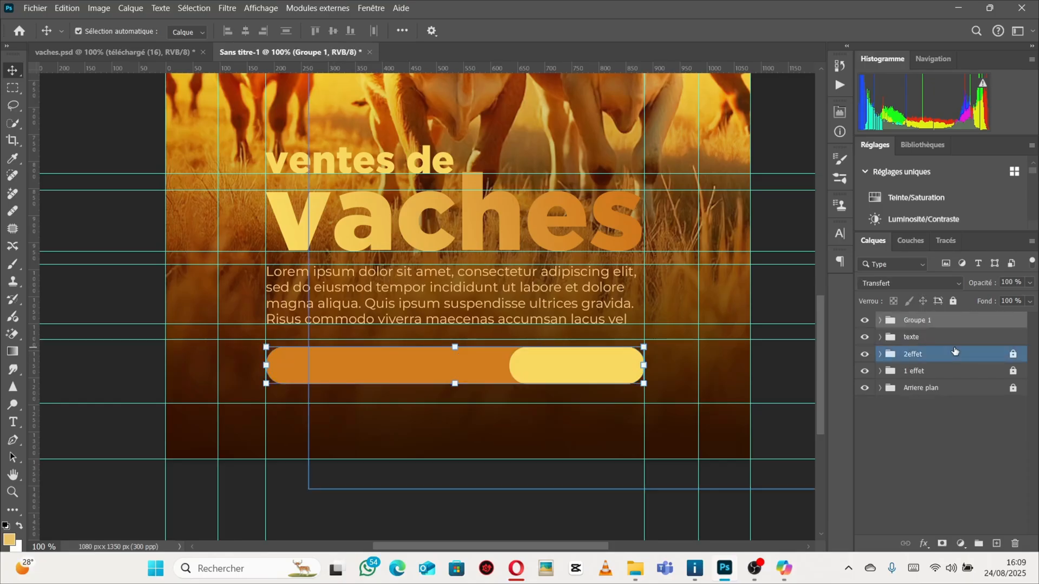
pyautogui.doubleClick(919, 320)
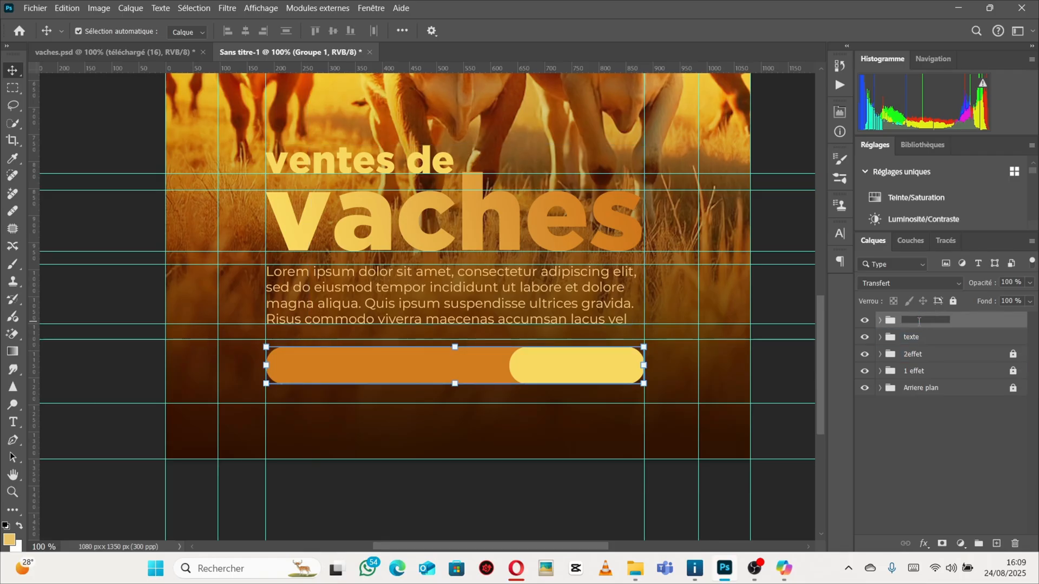
pyautogui.write('forme')
pyautogui.press('Return')
pyautogui.scroll(3, 482, 313)
pyautogui.scroll(-5, 481, 313)
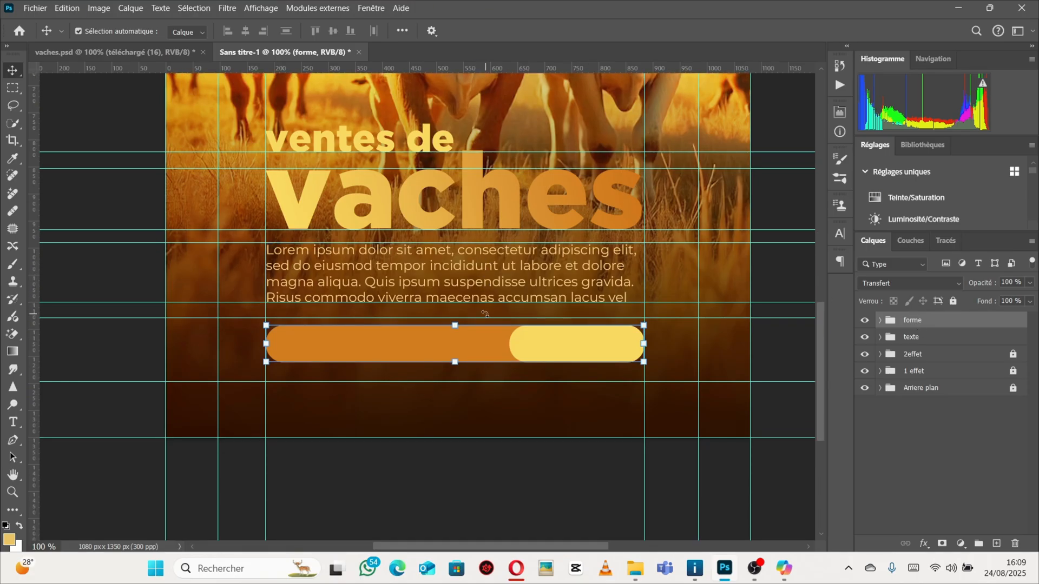
# Add a text layer on the orange part of the price bar and set its font to Gotham Black.
pyautogui.click(111, 52)
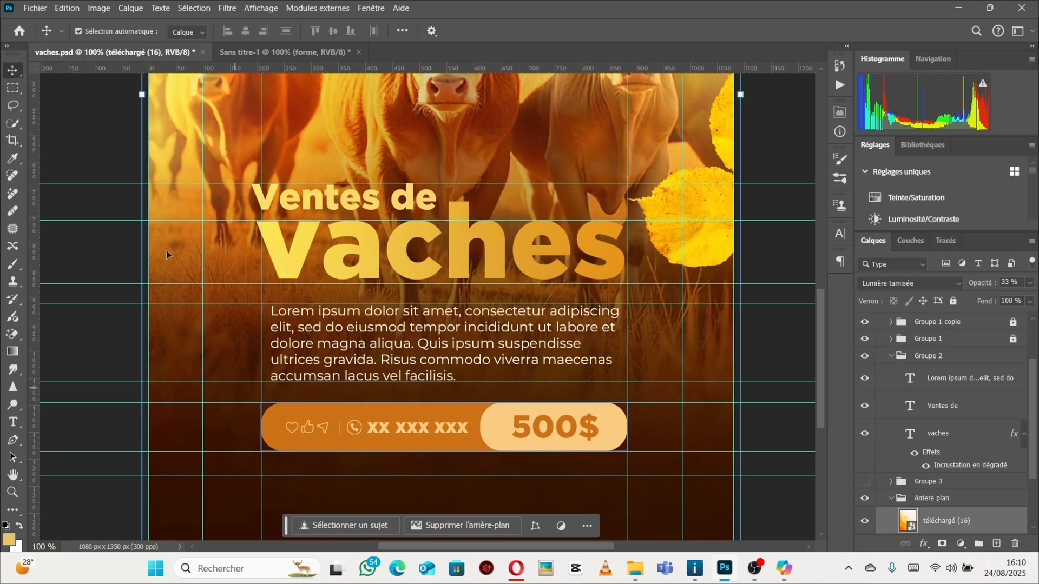
pyautogui.click(298, 52)
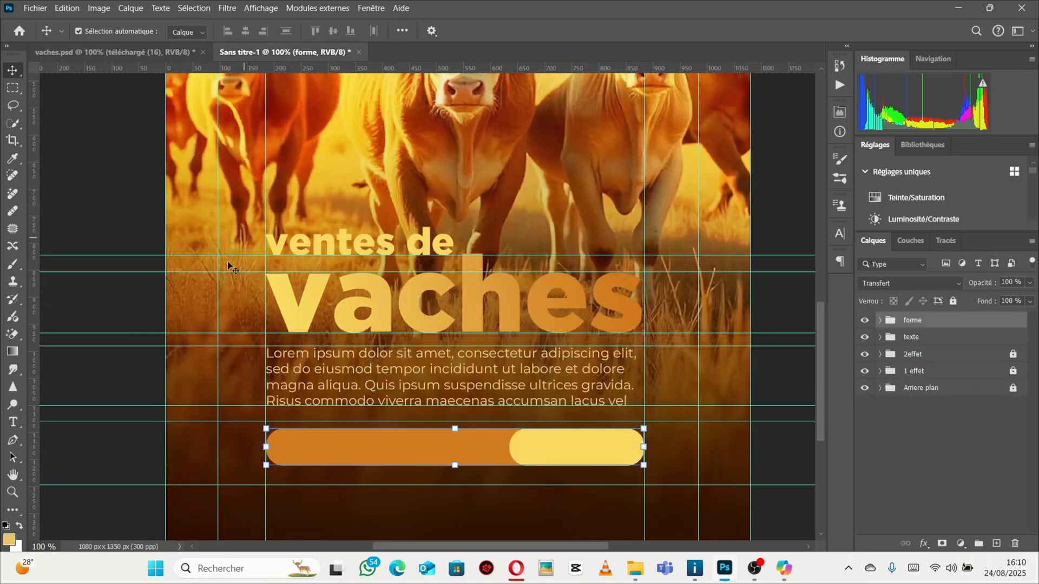
pyautogui.click(13, 423)
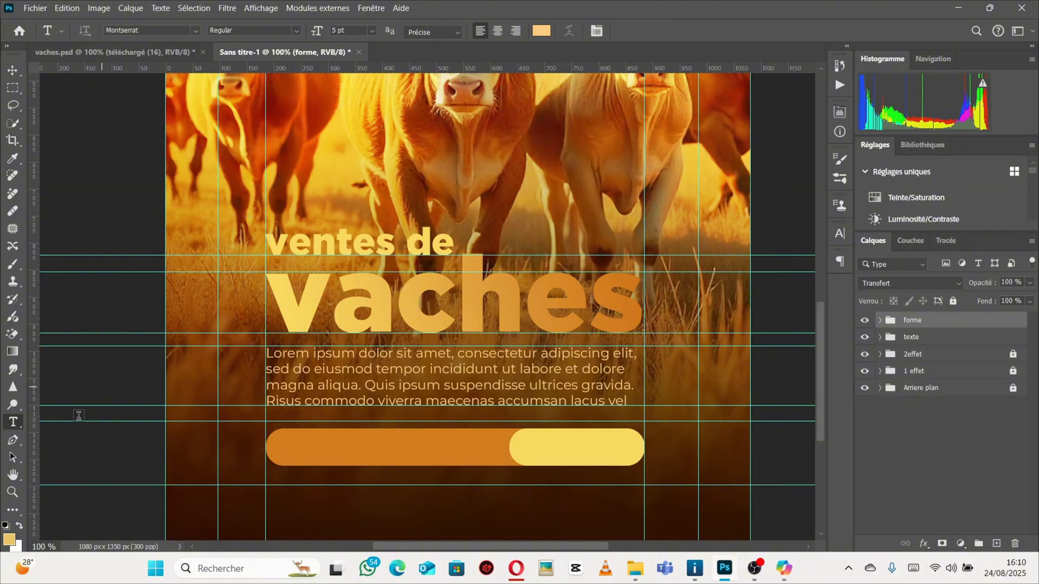
pyautogui.click(309, 445)
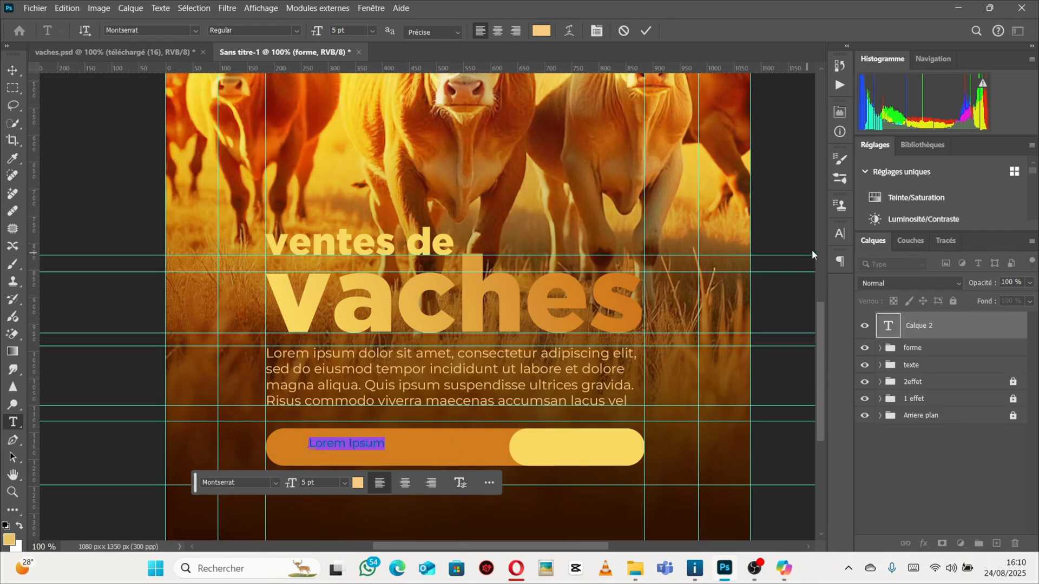
pyautogui.click(840, 234)
pyautogui.click(742, 253)
pyautogui.click(759, 253)
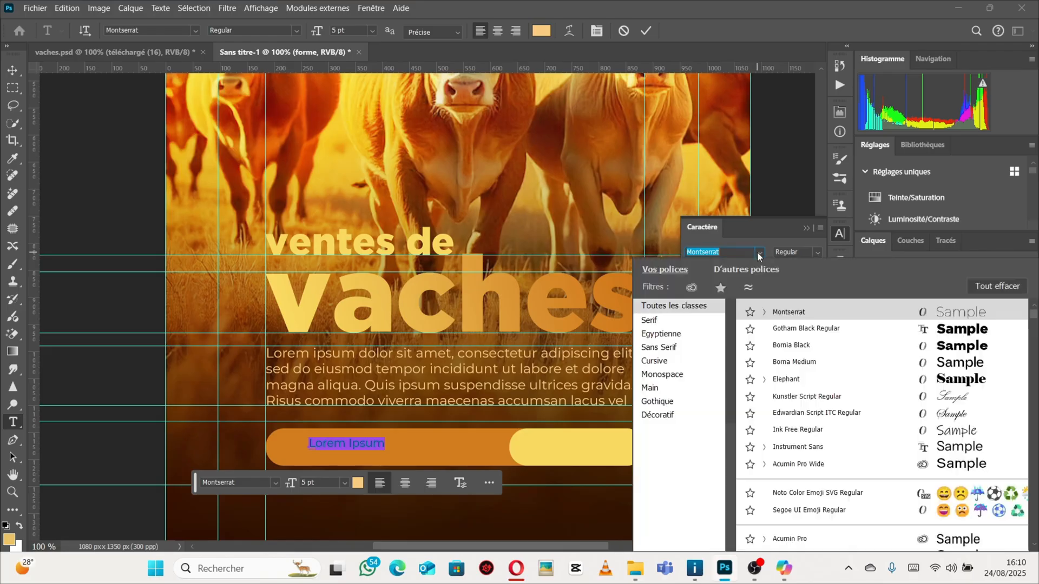
pyautogui.click(801, 329)
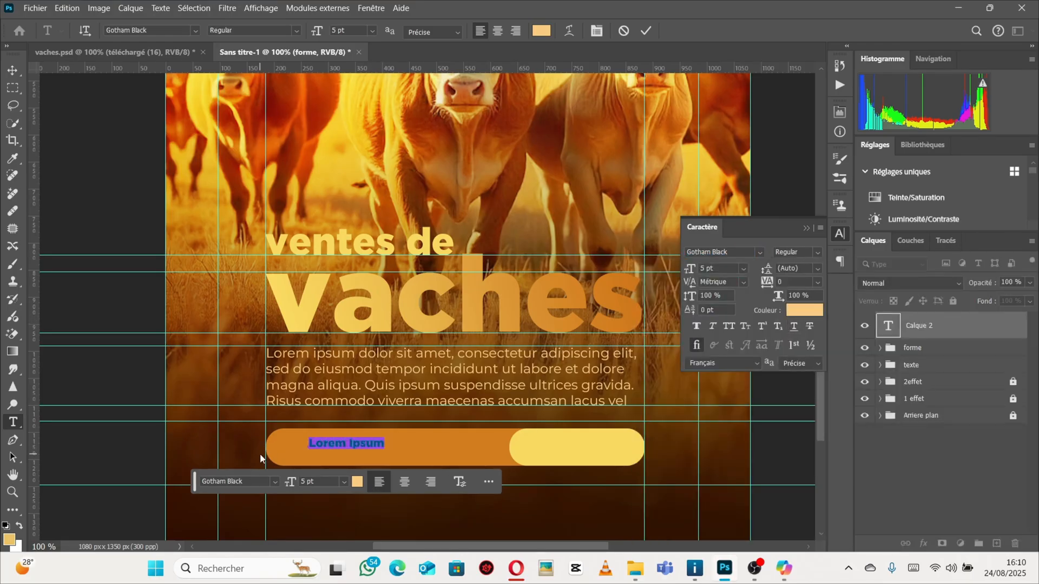
# Replace the placeholder text with a masked phone-number placeholder.
pyautogui.press('BackSpace')
pyautogui.write('0')
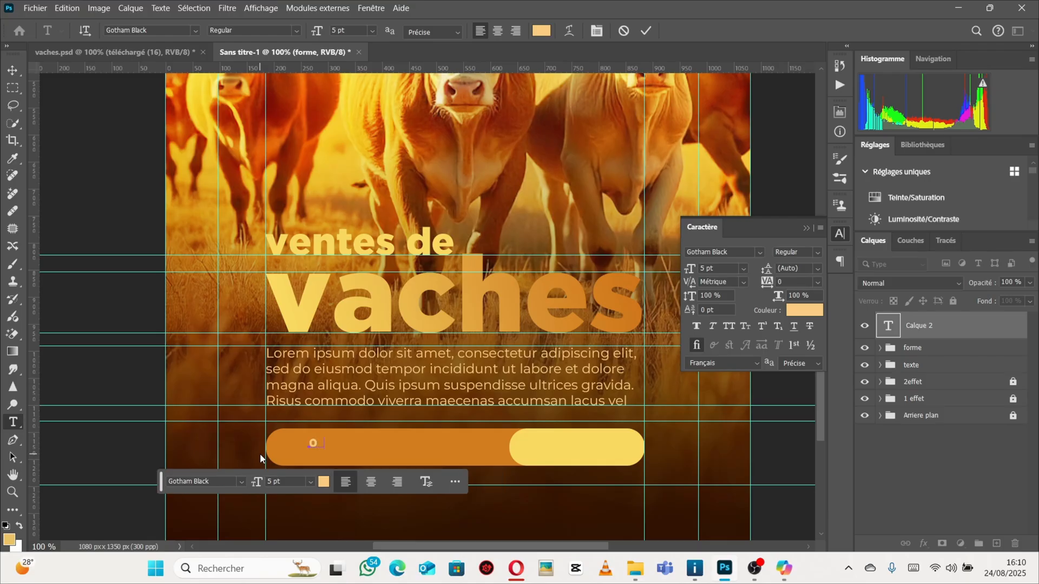
pyautogui.write('81xxxxxxxxxxx')
pyautogui.press('BackSpace')
pyautogui.press('BackSpace')
pyautogui.press('BackSpace')
pyautogui.press('BackSpace')
pyautogui.press('BackSpace')
pyautogui.press('BackSpace')
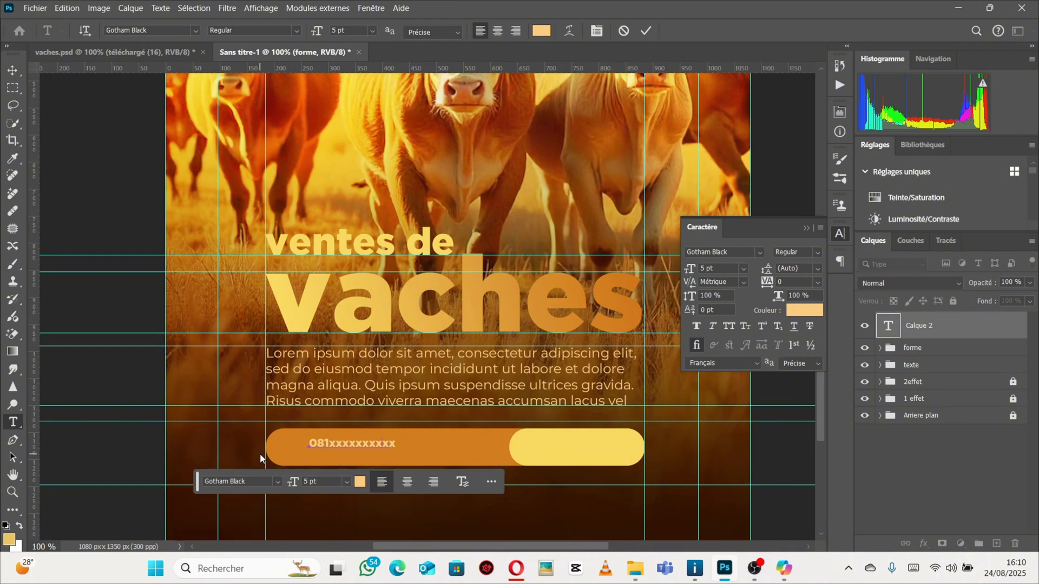
pyautogui.press('BackSpace')
pyautogui.press('BackSpace')
pyautogui.press('BackSpace')
pyautogui.press('BackSpace')
pyautogui.press('BackSpace')
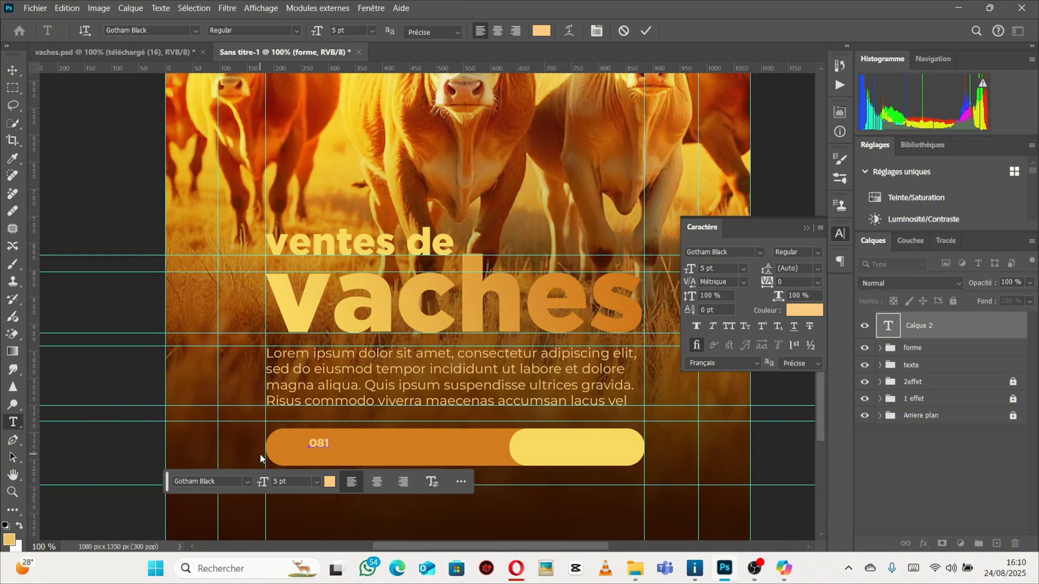
pyautogui.write('XXXXXXXXXXX')
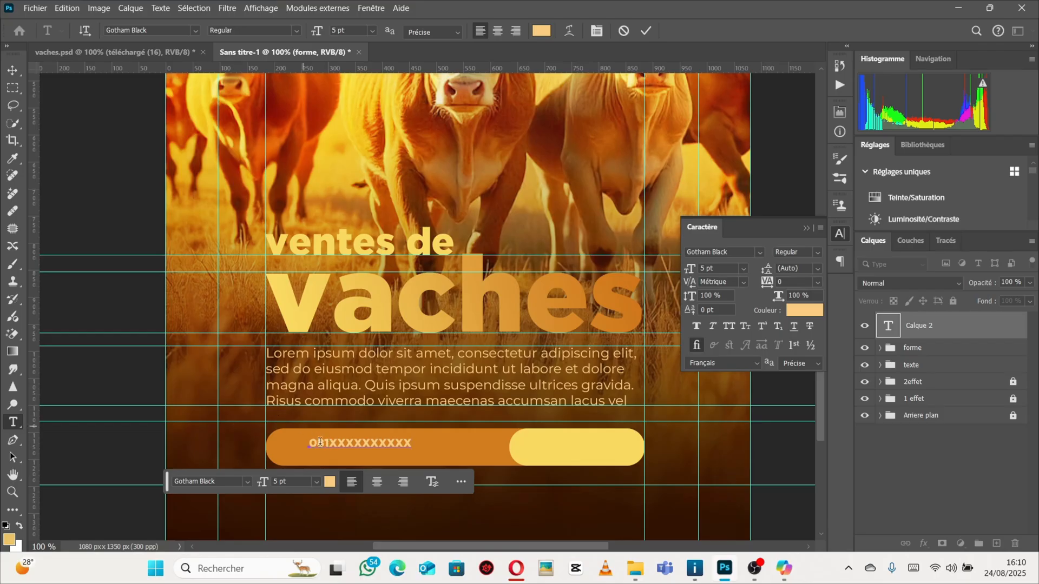
# Move the phone text into the orange part of the bar and scale it up to about 6.4 pt.
pyautogui.click(12, 71)
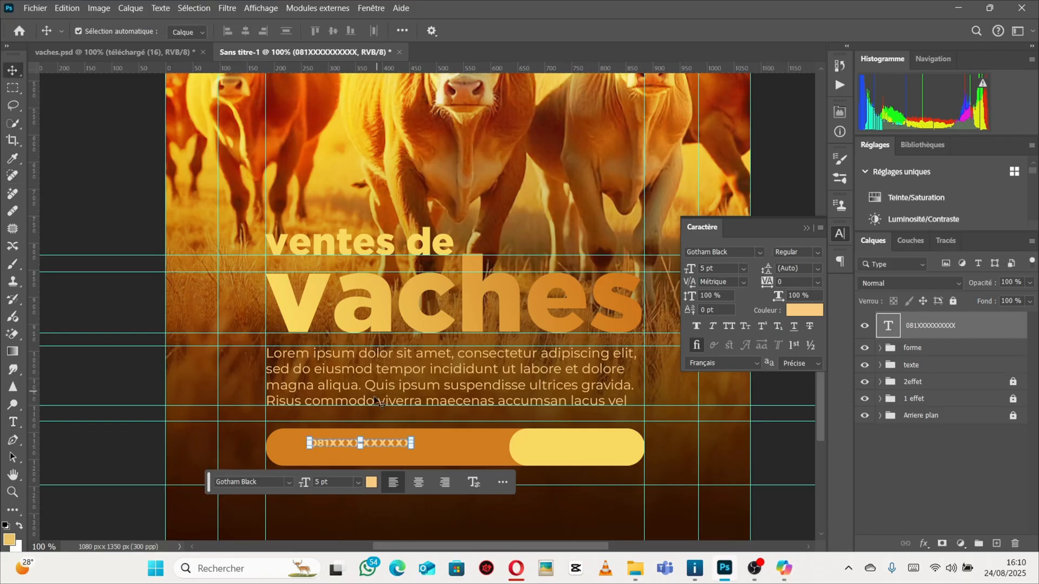
pyautogui.moveTo(387, 448); pyautogui.dragTo(437, 450)
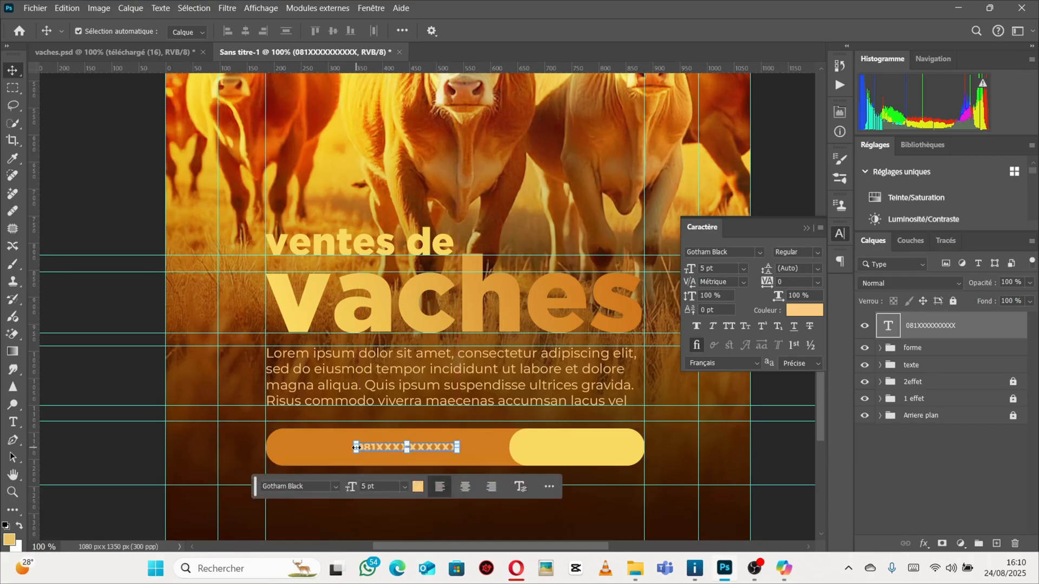
pyautogui.moveTo(354, 448); pyautogui.dragTo(346, 450)
pyautogui.moveTo(452, 449); pyautogui.dragTo(486, 449)
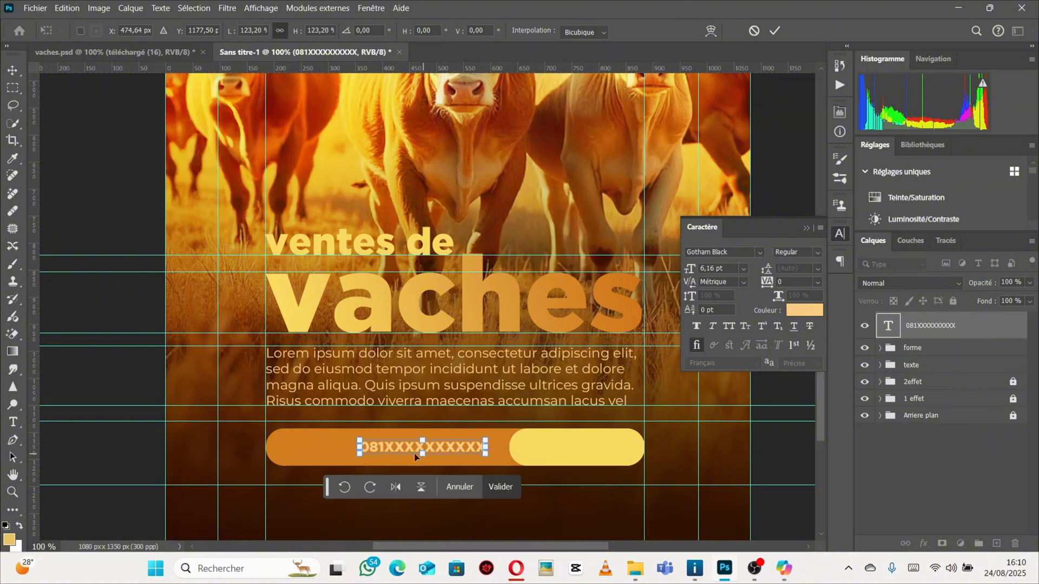
pyautogui.moveTo(358, 447); pyautogui.dragTo(348, 448)
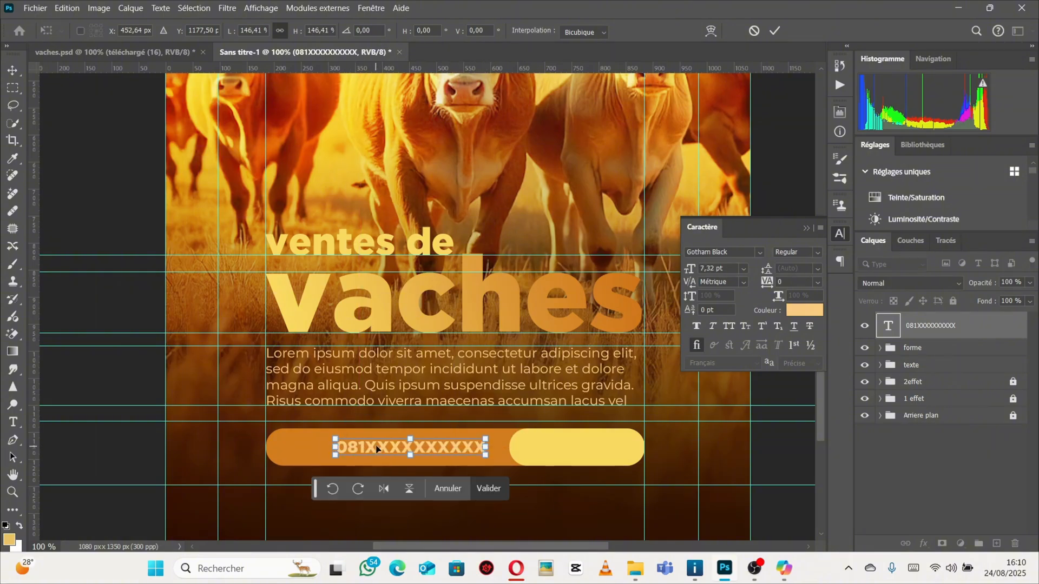
pyautogui.moveTo(417, 447); pyautogui.dragTo(409, 447)
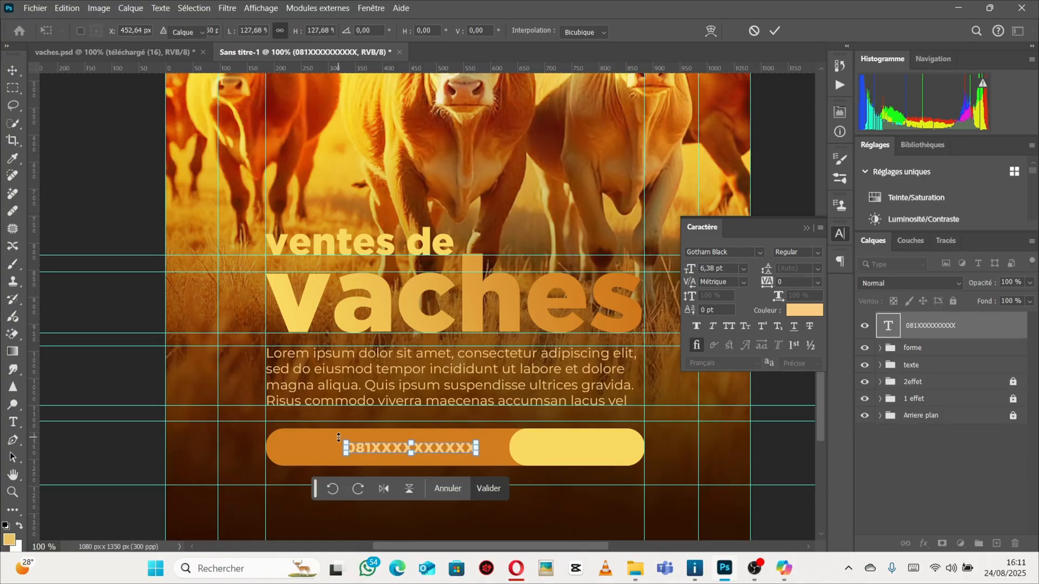
pyautogui.press('Return')
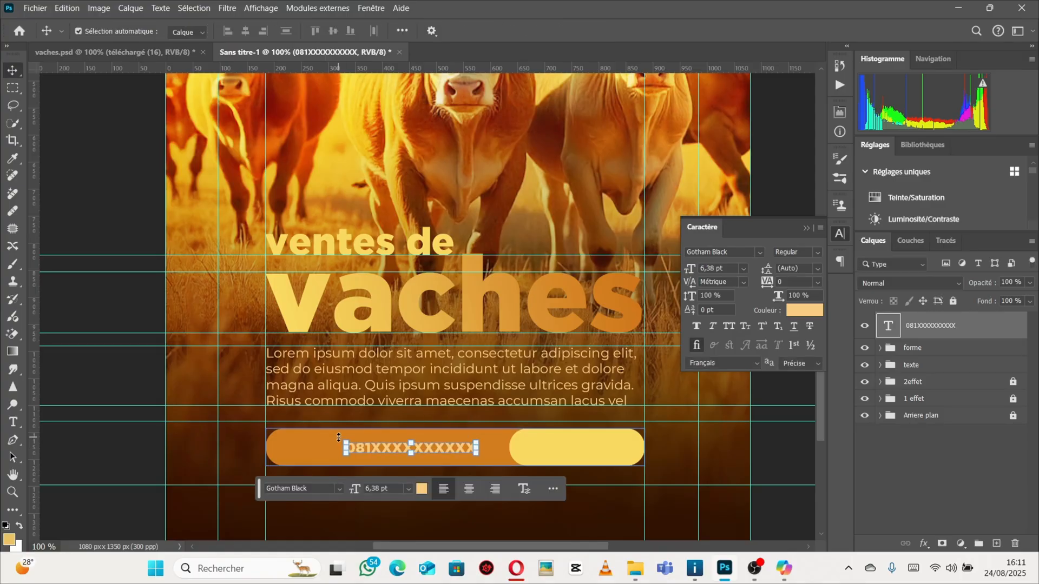
# Compare with the reference poster, then switch to the browser and open Flaticon in a new tab.
pyautogui.click(141, 50)
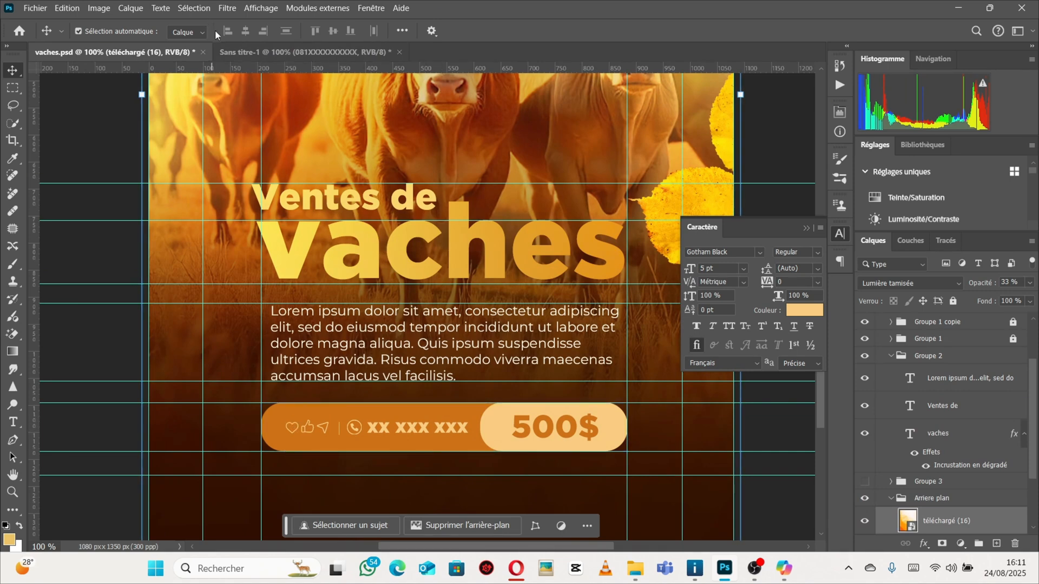
pyautogui.click(516, 570)
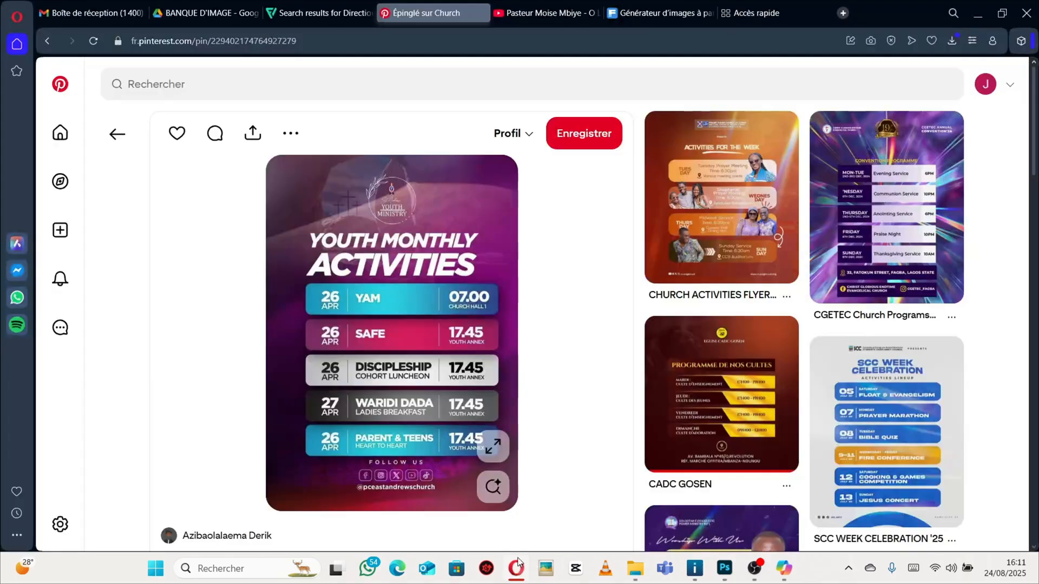
pyautogui.click(803, 18)
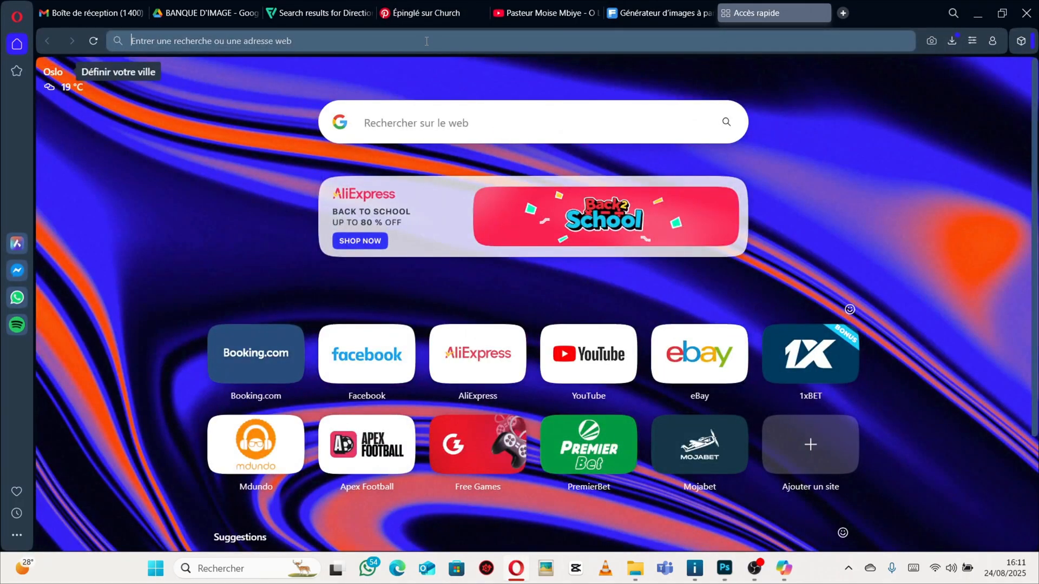
pyautogui.write('f')
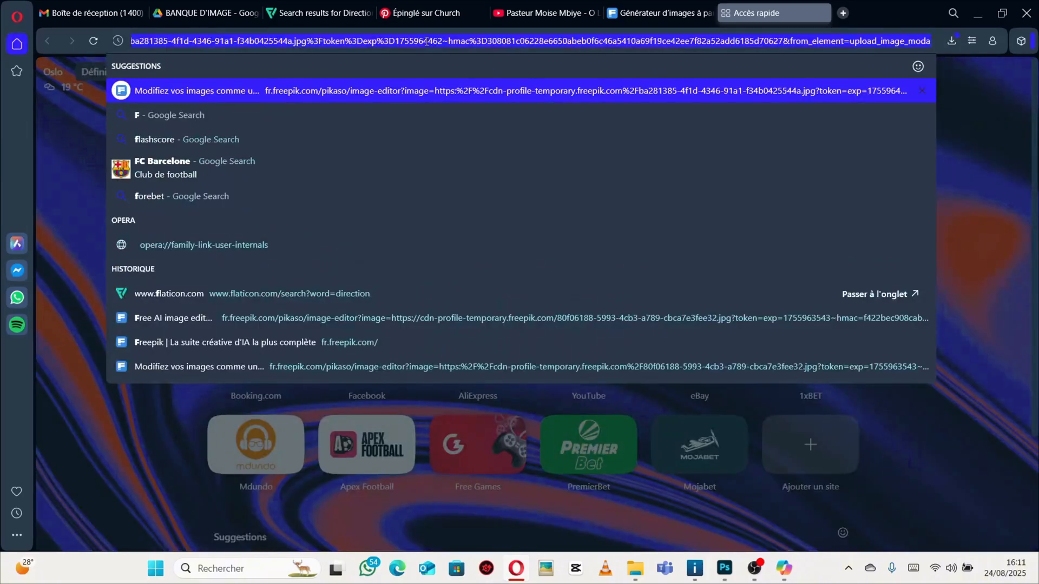
pyautogui.write('LATI')
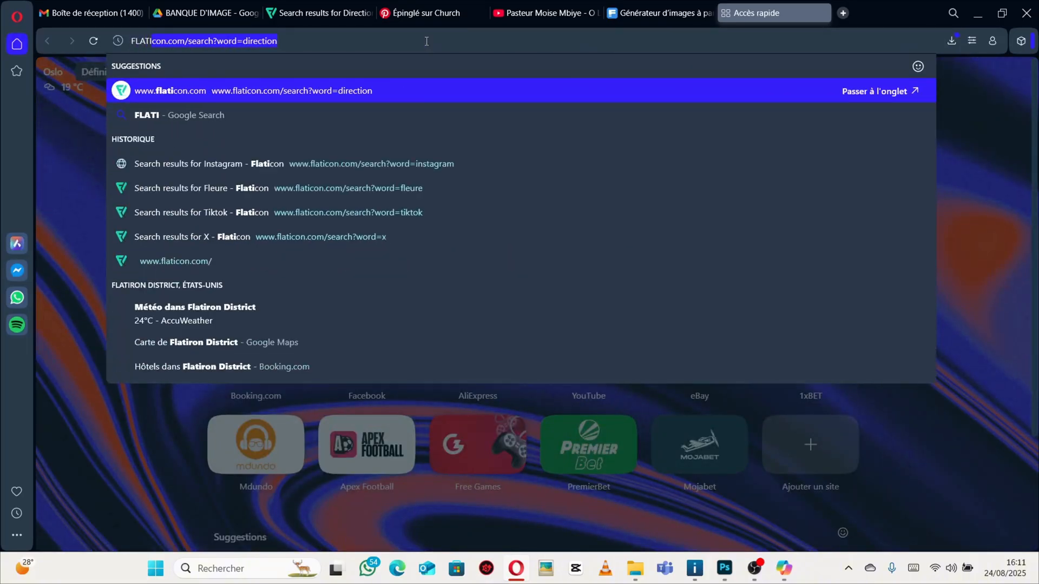
pyautogui.write('COB')
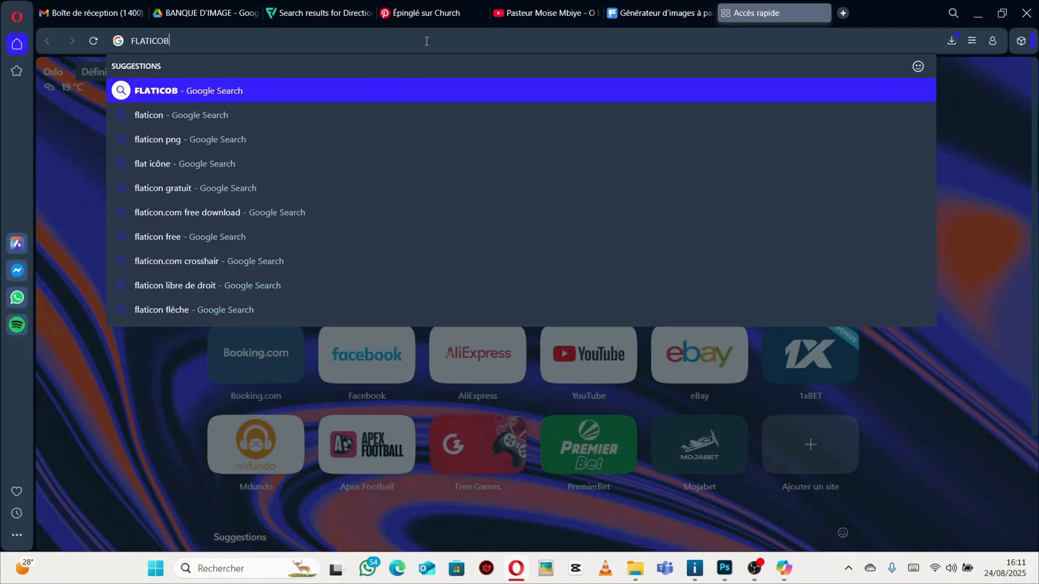
pyautogui.press('BackSpace')
pyautogui.write('N')
pyautogui.press('Return')
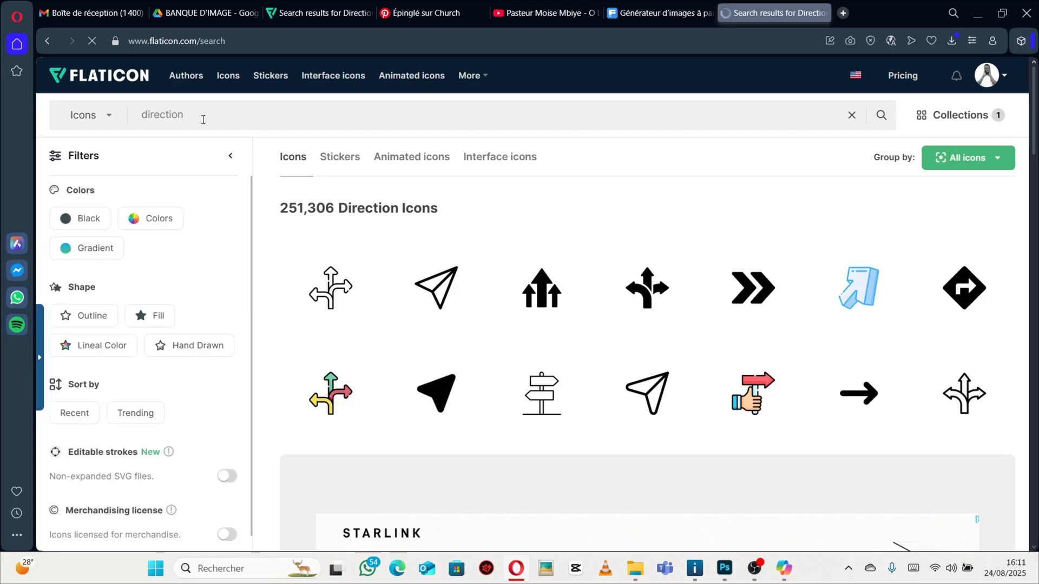
# Search Flaticon icons for facebook.
pyautogui.moveTo(197, 115); pyautogui.dragTo(73, 120)
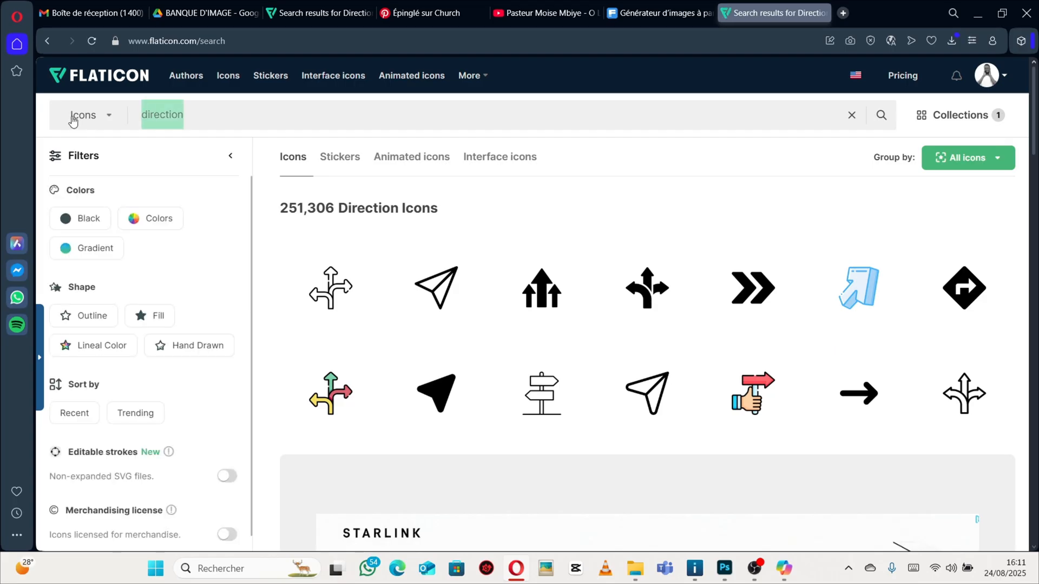
pyautogui.press('BackSpace')
pyautogui.write('FACEB')
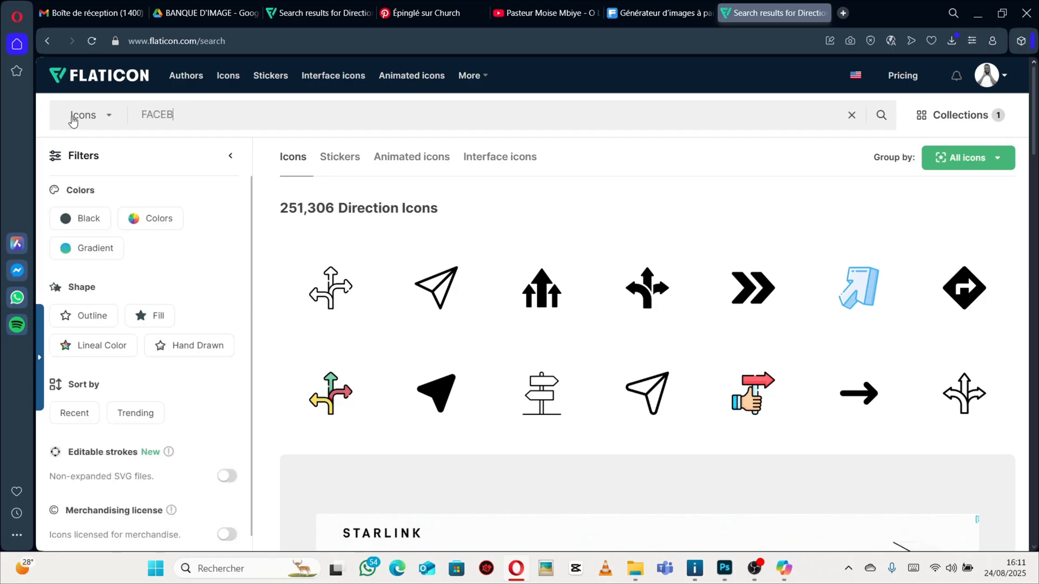
pyautogui.write('OOK')
pyautogui.press('Return')
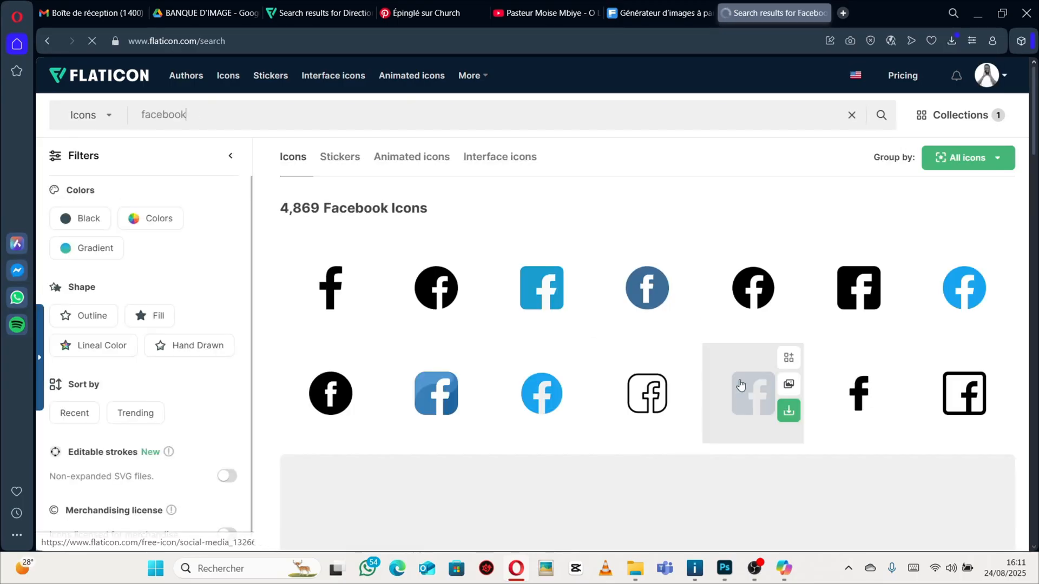
# Download the outlined circle Facebook icon from the Flaticon results as a free download.
pyautogui.scroll(-1, 618, 288)
pyautogui.scroll(-2, 618, 288)
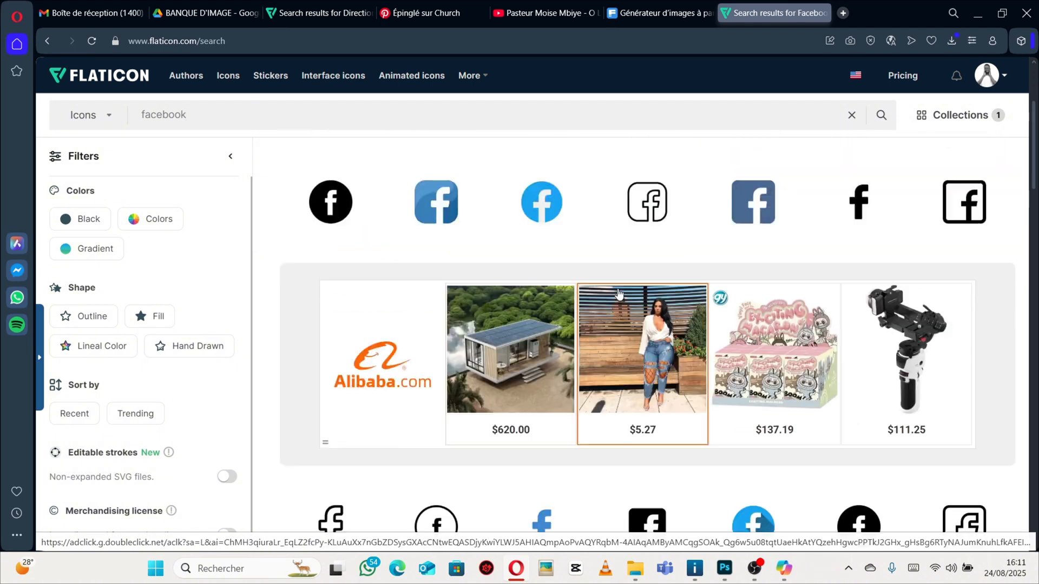
pyautogui.scroll(2, 620, 290)
pyautogui.scroll(-6, 619, 290)
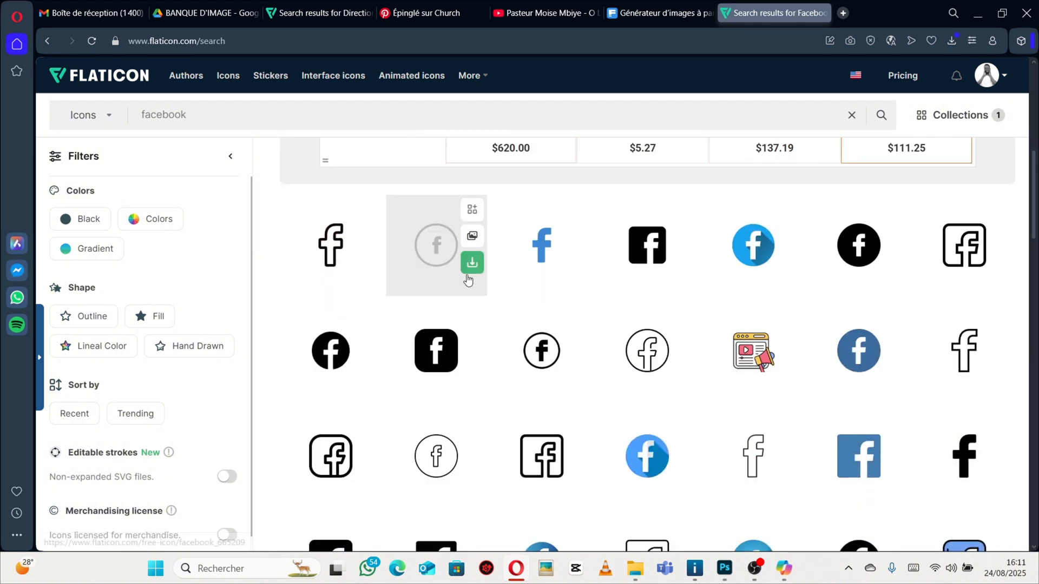
pyautogui.click(473, 263)
pyautogui.click(469, 349)
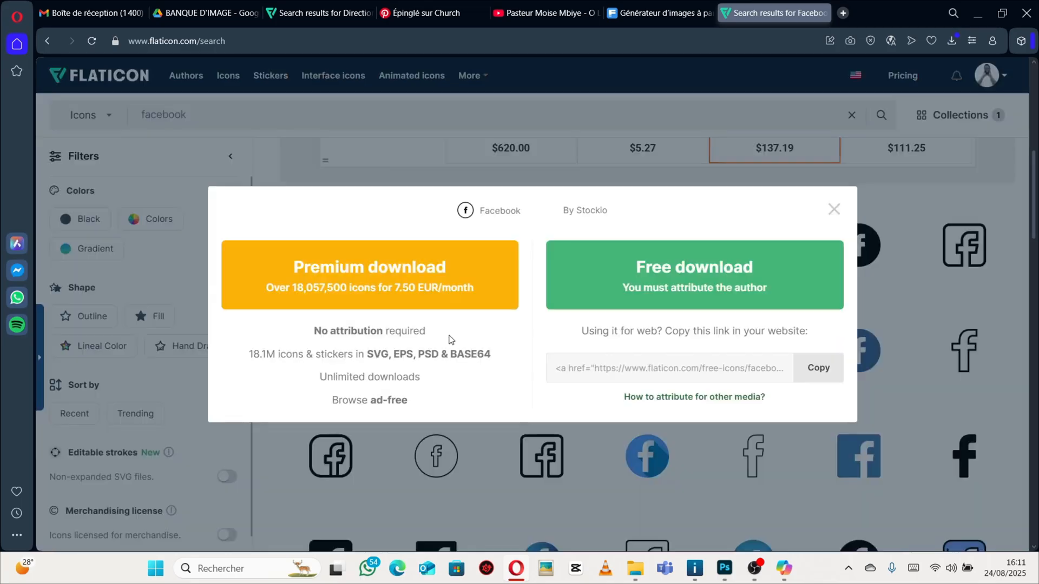
pyautogui.click(650, 295)
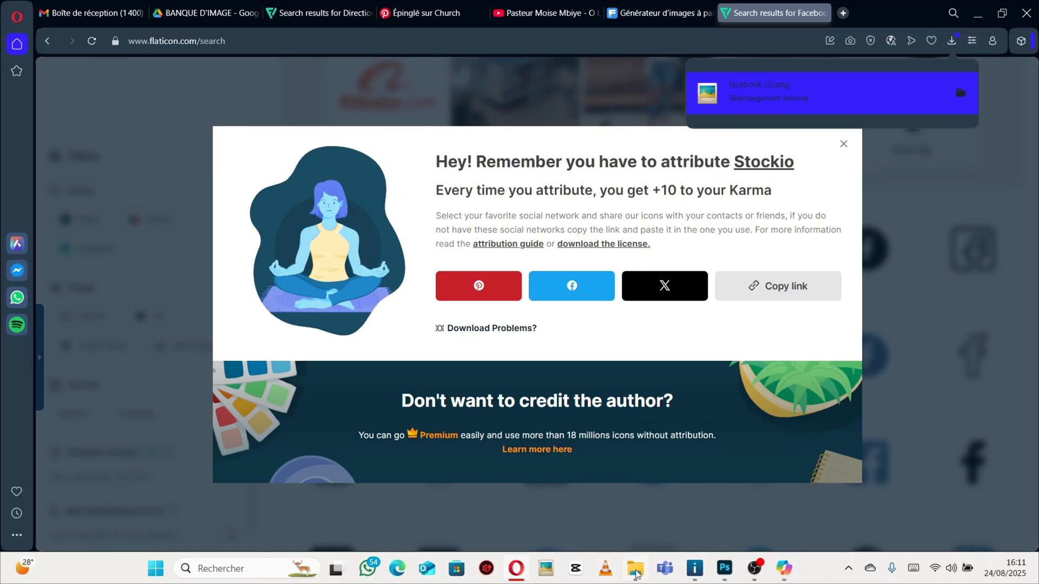
# Place the downloaded facebook (2) image into the Sans titre-1 poster document.
pyautogui.click(637, 572)
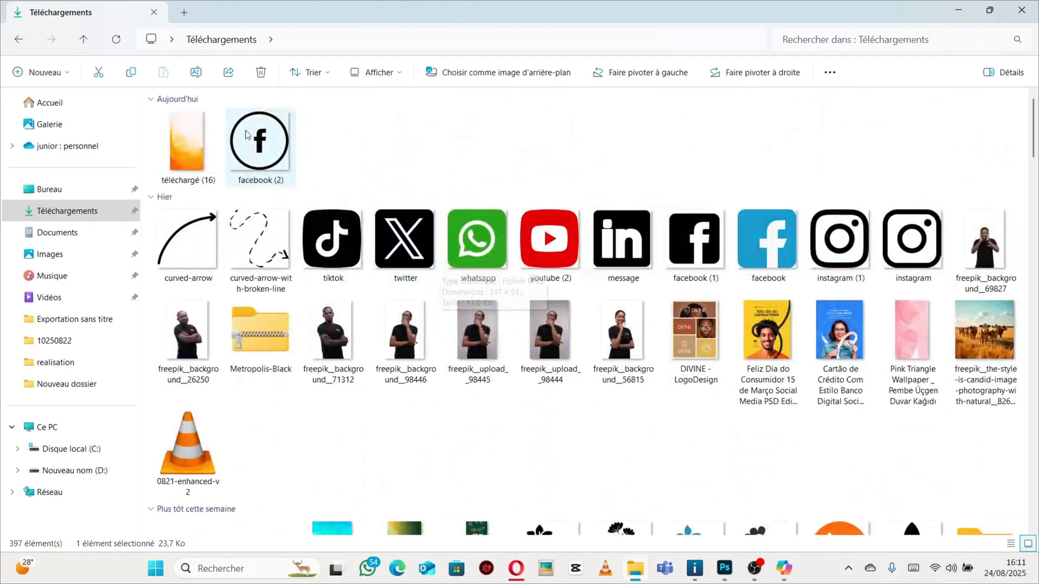
pyautogui.moveTo(245, 134); pyautogui.dragTo(811, 582)
pyautogui.click(939, 56)
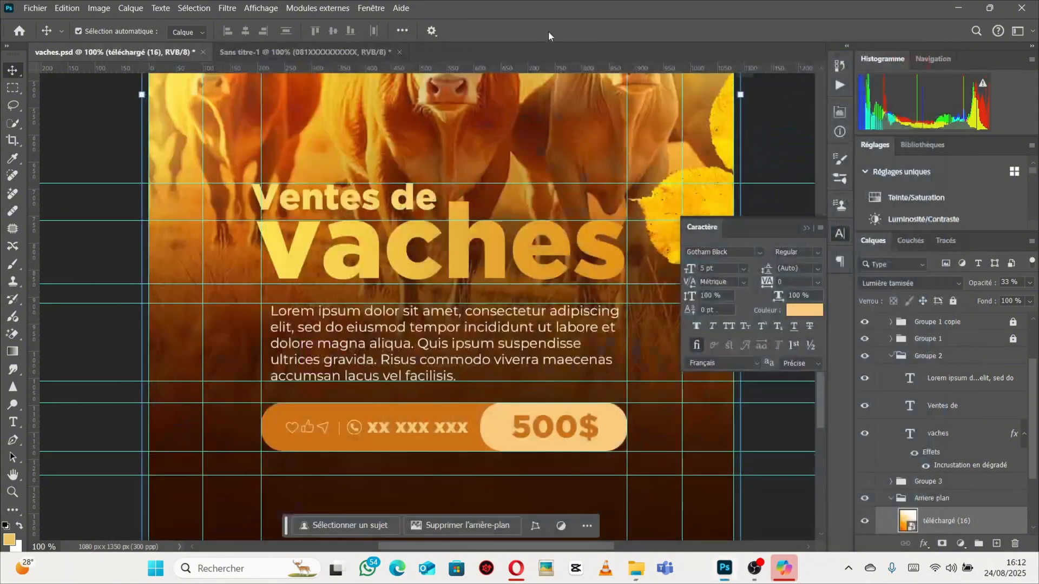
pyautogui.click(303, 52)
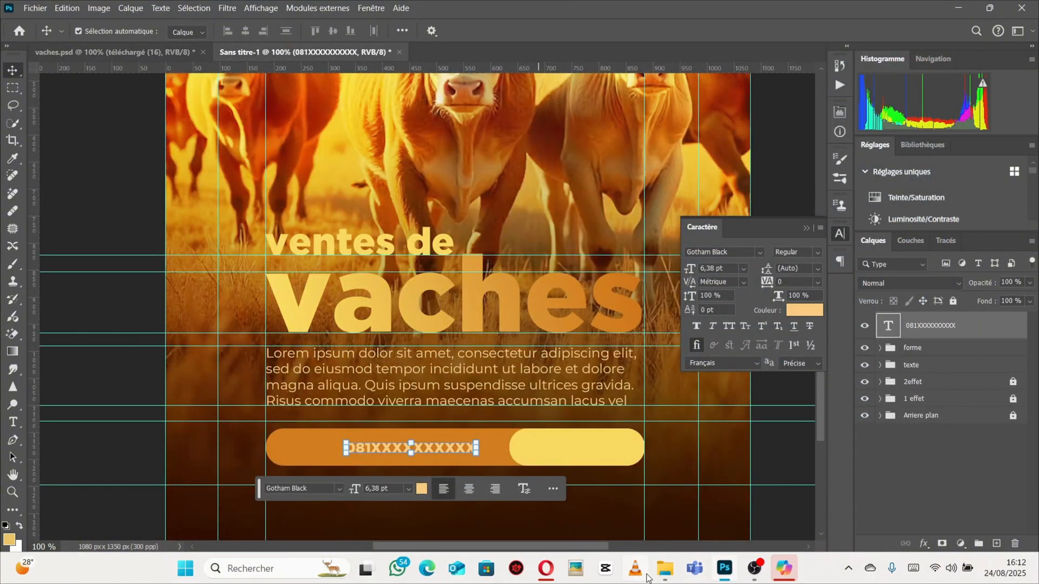
pyautogui.click(665, 568)
pyautogui.moveTo(249, 149); pyautogui.dragTo(363, 377)
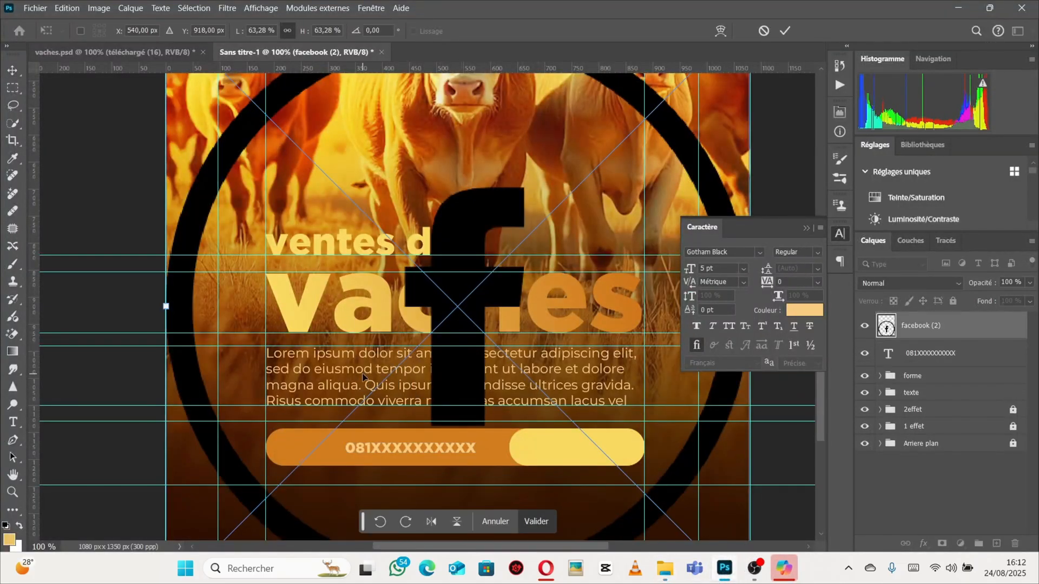
# Scale the Facebook icon down to about 1.3% and position it at the left end of the price bar.
pyautogui.moveTo(165, 306); pyautogui.dragTo(487, 316)
pyautogui.moveTo(753, 157); pyautogui.dragTo(311, 430)
pyautogui.moveTo(371, 370); pyautogui.dragTo(344, 407)
pyautogui.moveTo(252, 499); pyautogui.dragTo(297, 447)
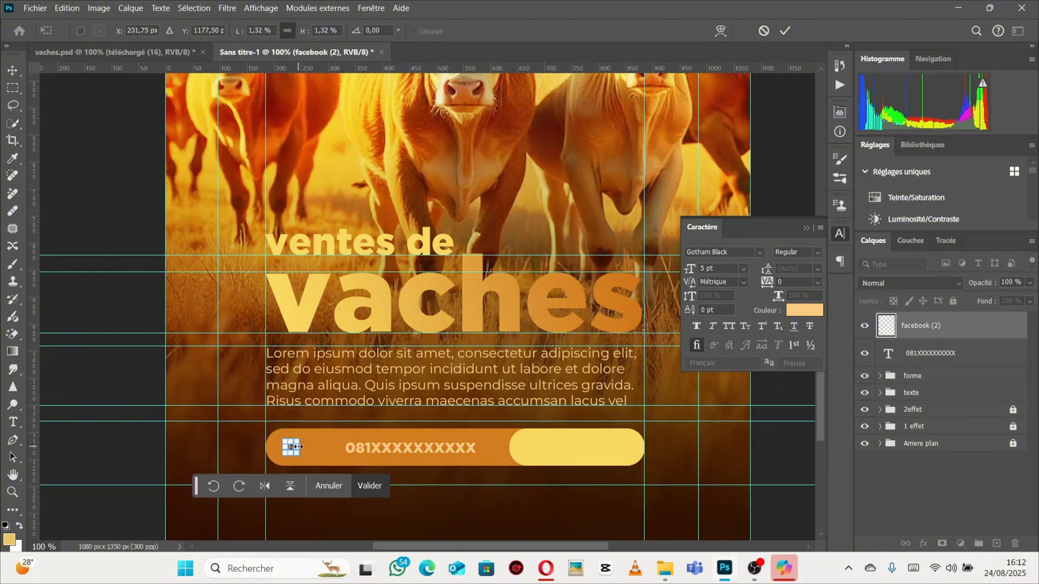
pyautogui.scroll(3, 300, 449)
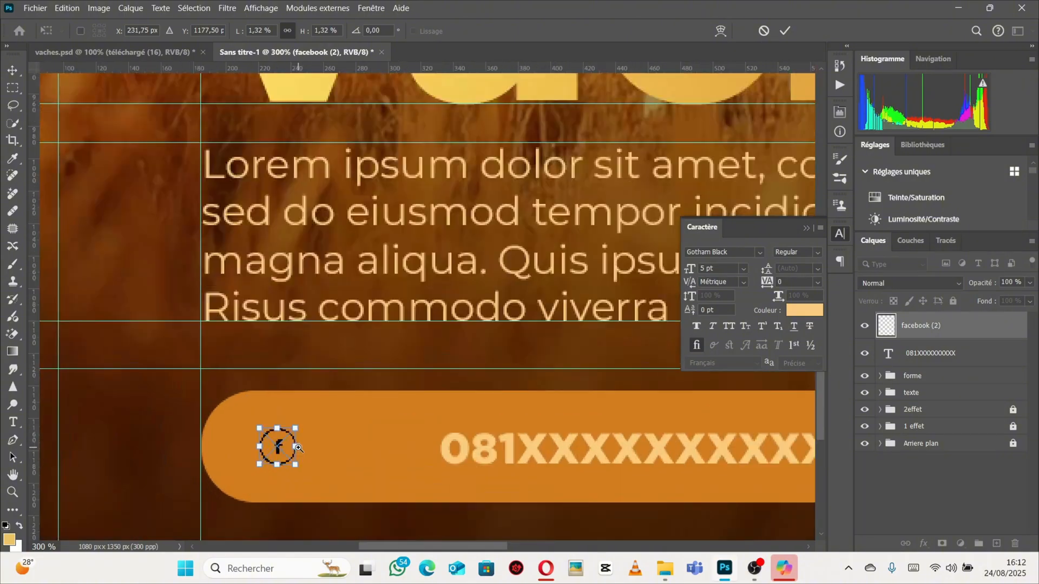
pyautogui.scroll(-1, 287, 428)
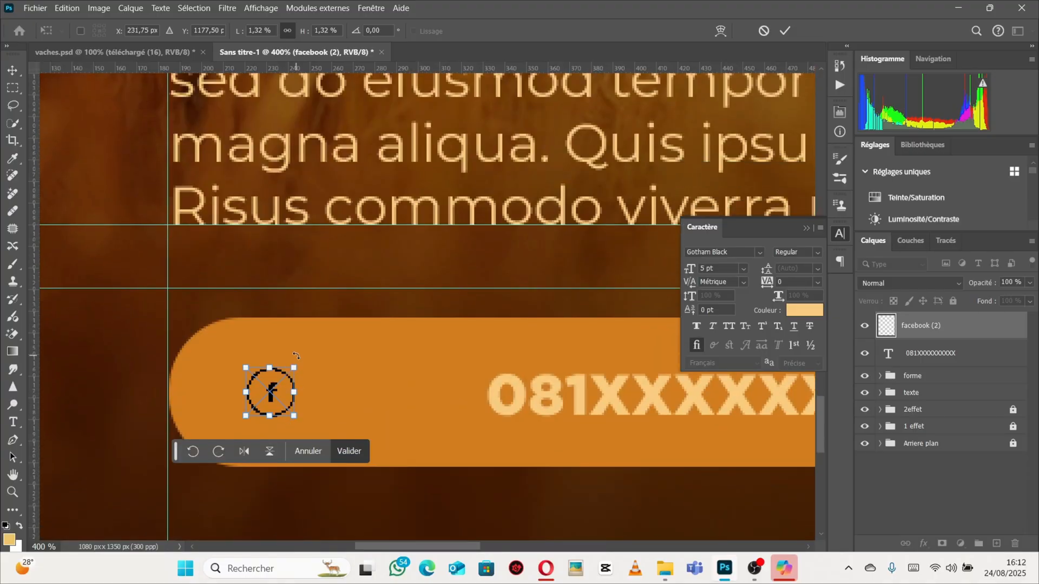
pyautogui.press('Return')
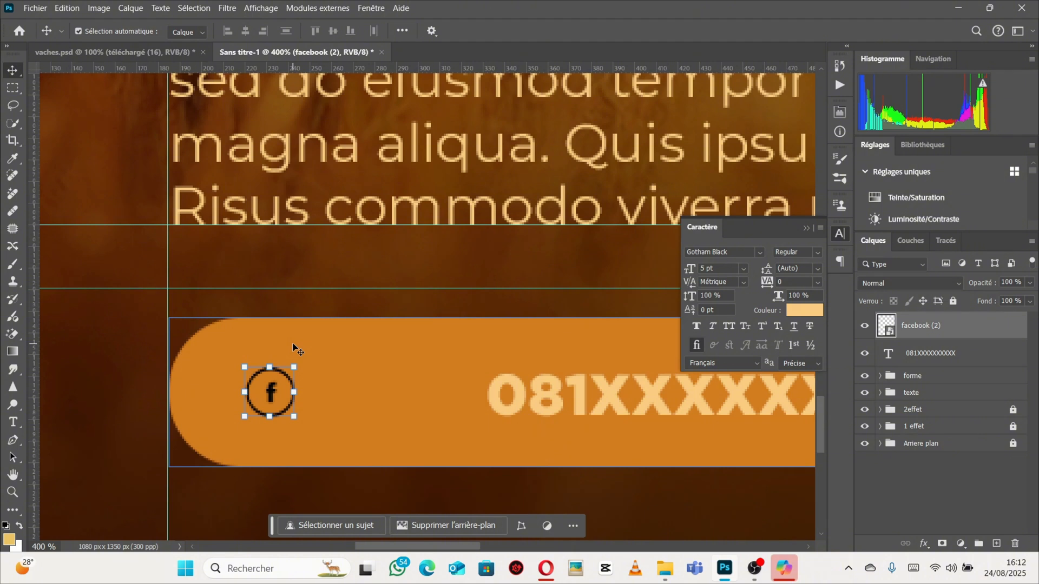
# Add a Color Overlay to the icon layer using the phone text's light orange colour f9cd7d.
pyautogui.doubleClick(998, 332)
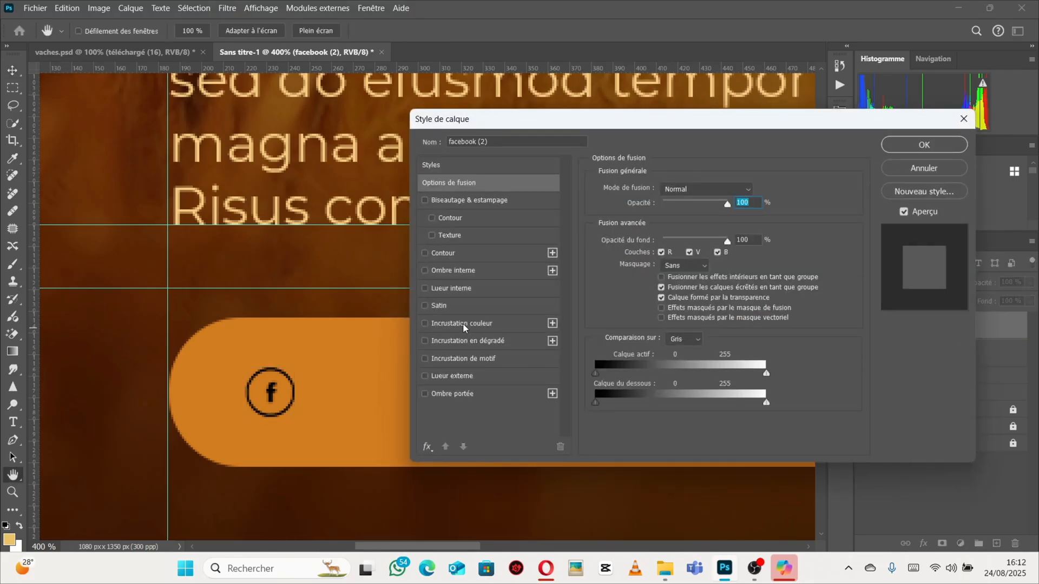
pyautogui.click(463, 323)
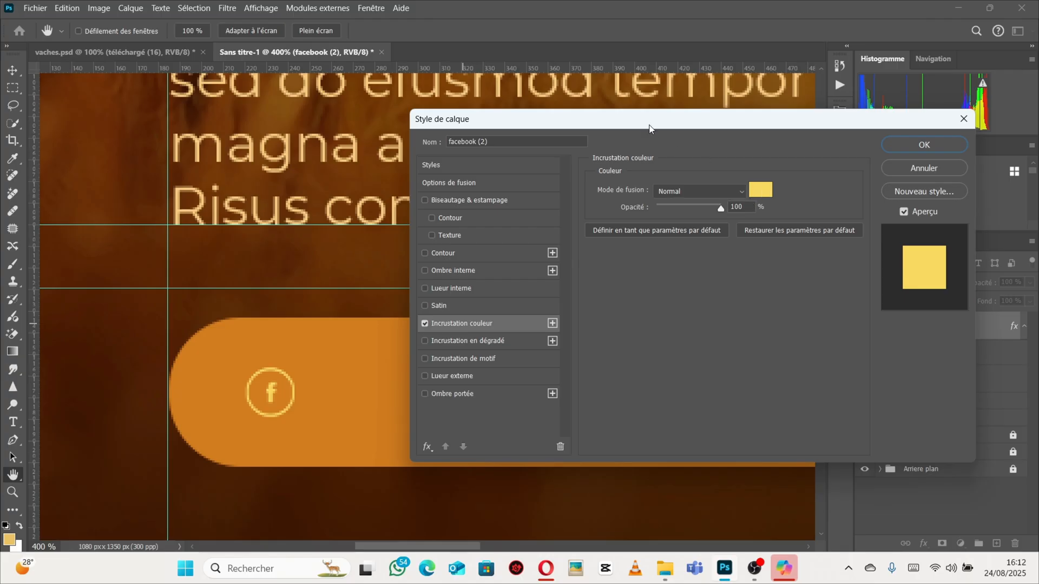
pyautogui.moveTo(650, 129); pyautogui.dragTo(827, 195)
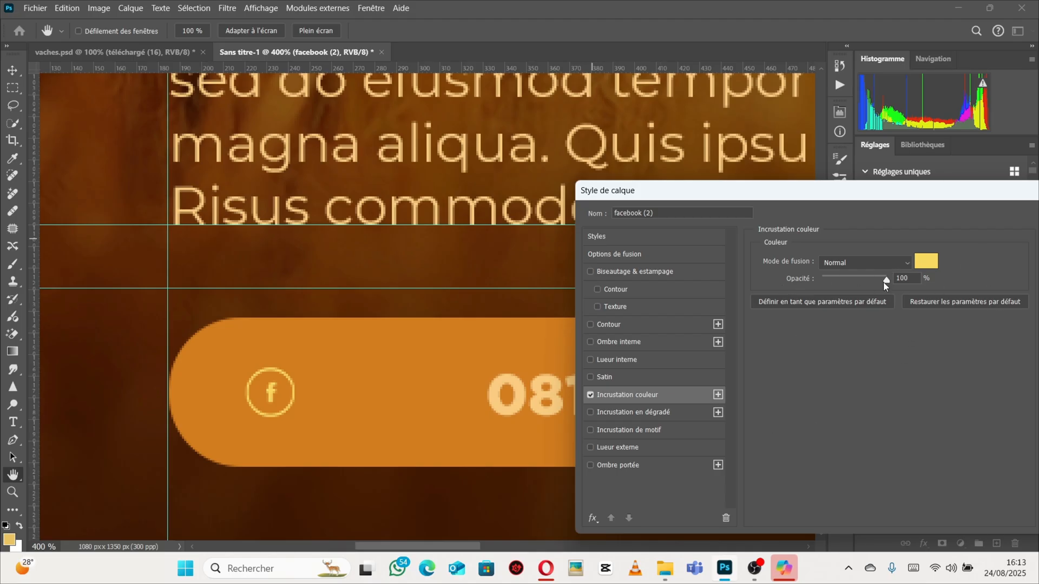
pyautogui.click(925, 265)
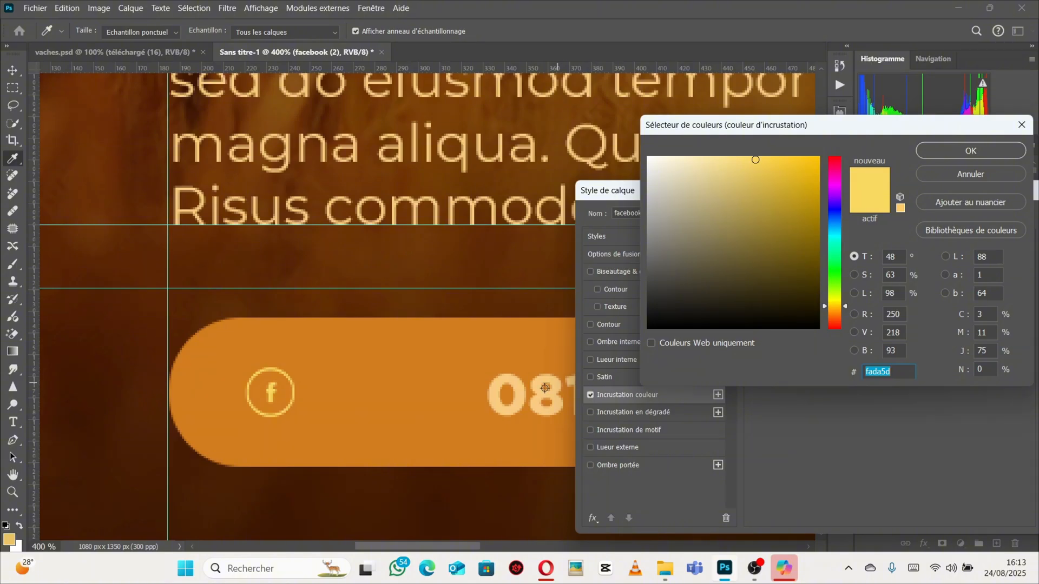
pyautogui.click(520, 395)
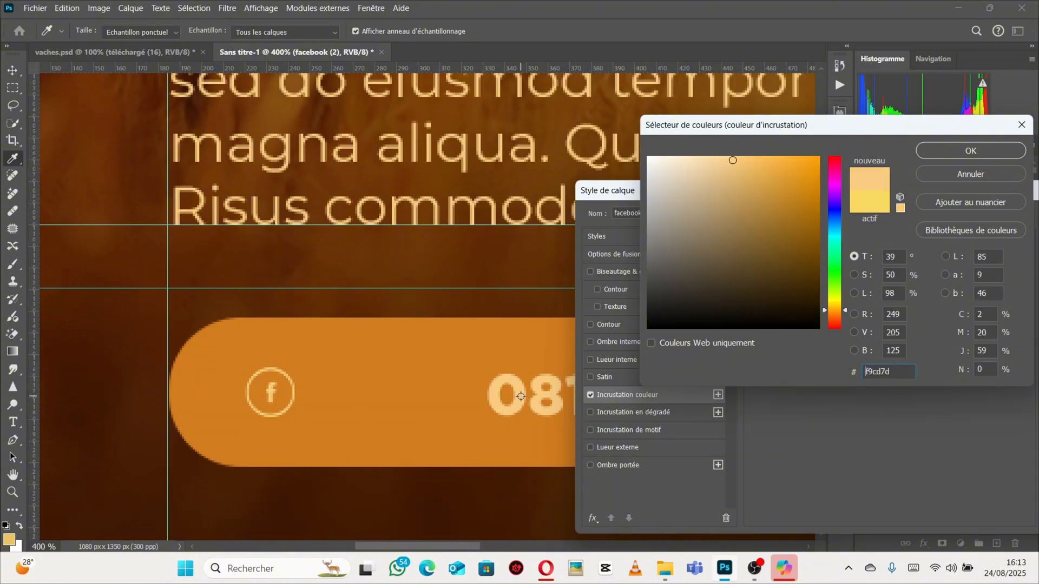
pyautogui.click(940, 156)
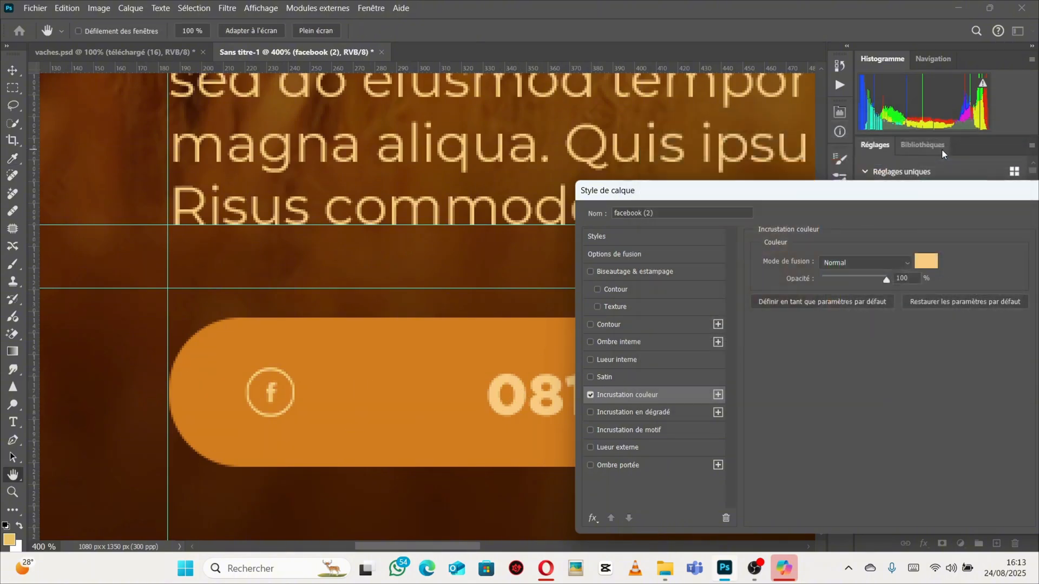
pyautogui.click(800, 291)
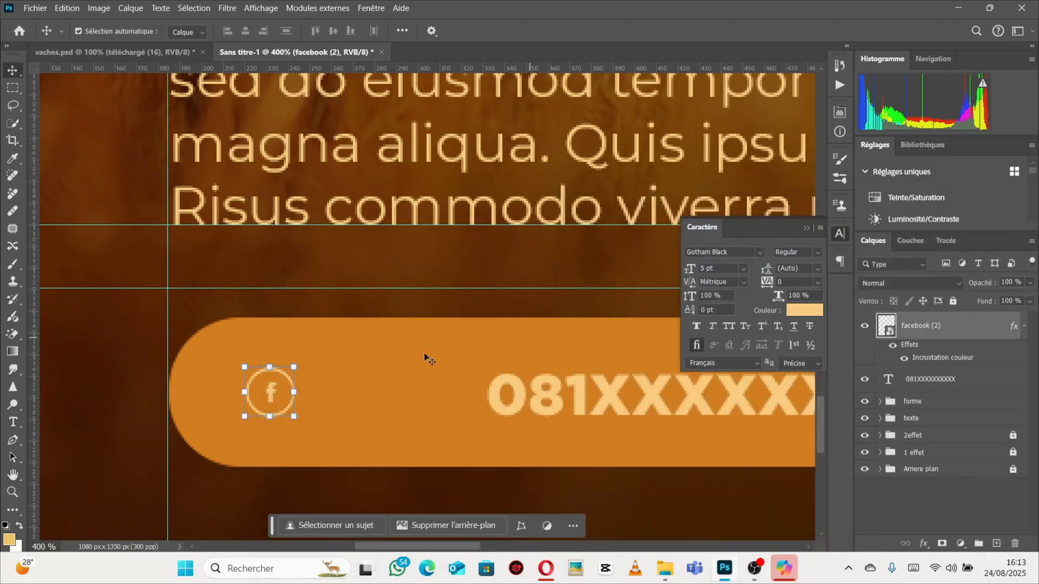
# Nudge the Facebook icon slightly to adjust its position in the price bar.
pyautogui.click(805, 228)
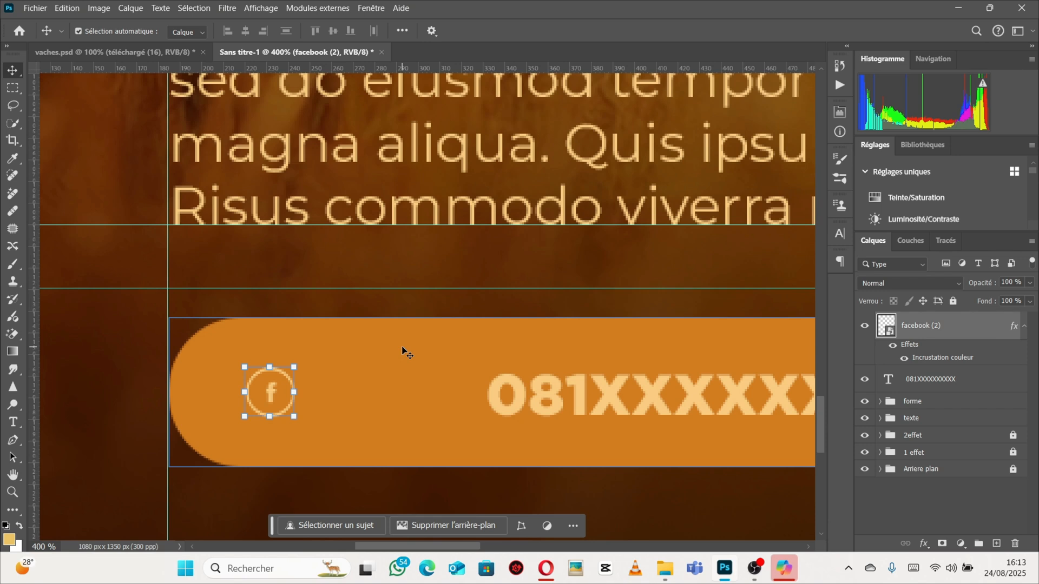
pyautogui.moveTo(374, 332); pyautogui.dragTo(333, 342)
pyautogui.moveTo(284, 386); pyautogui.dragTo(281, 392)
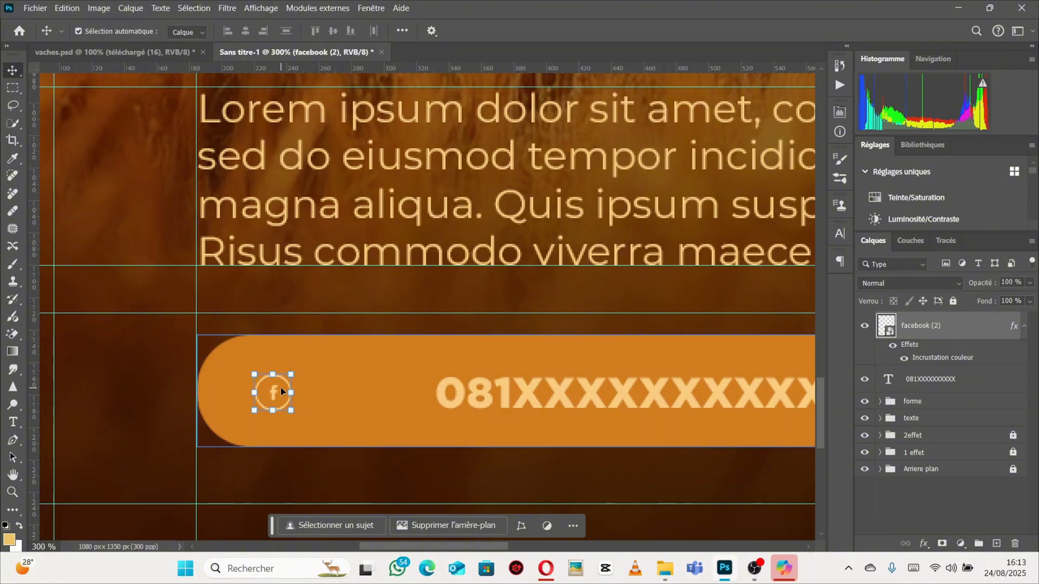
# Duplicate the icon twice and shift the copies into an evenly spaced row to its right.
pyautogui.hotkey('ctrl', 'j')
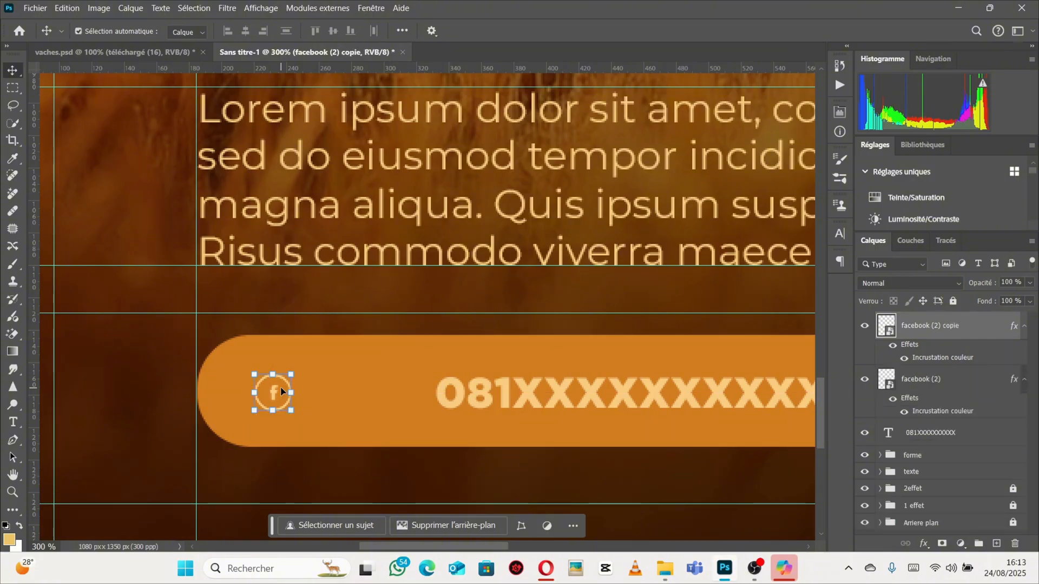
pyautogui.hotkey('shift', 'Right')
pyautogui.hotkey('shift', 'Right')
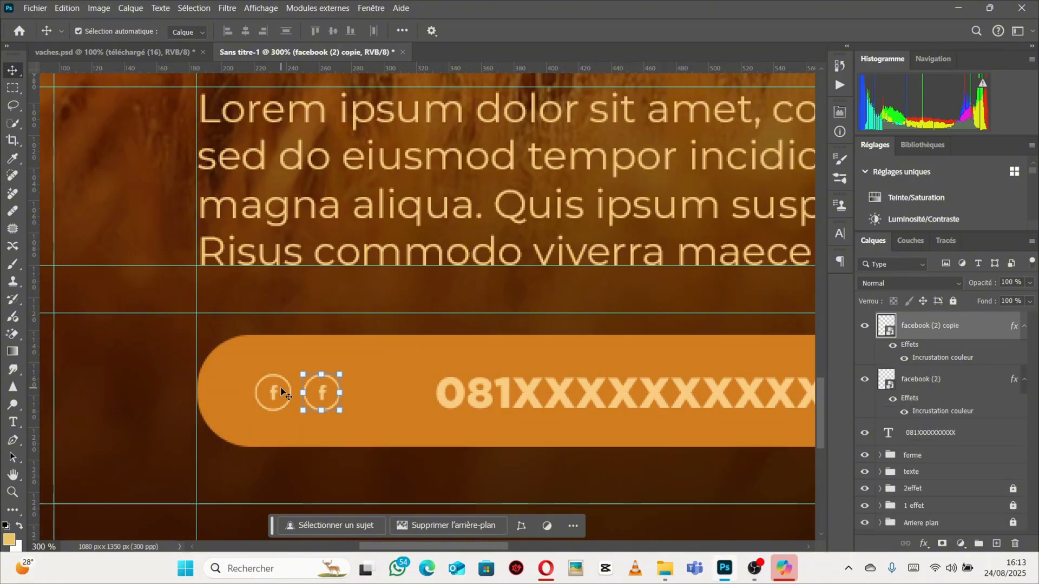
pyautogui.press('Right')
pyautogui.press('Right')
pyautogui.press('Right')
pyautogui.press('Right')
pyautogui.press('Right')
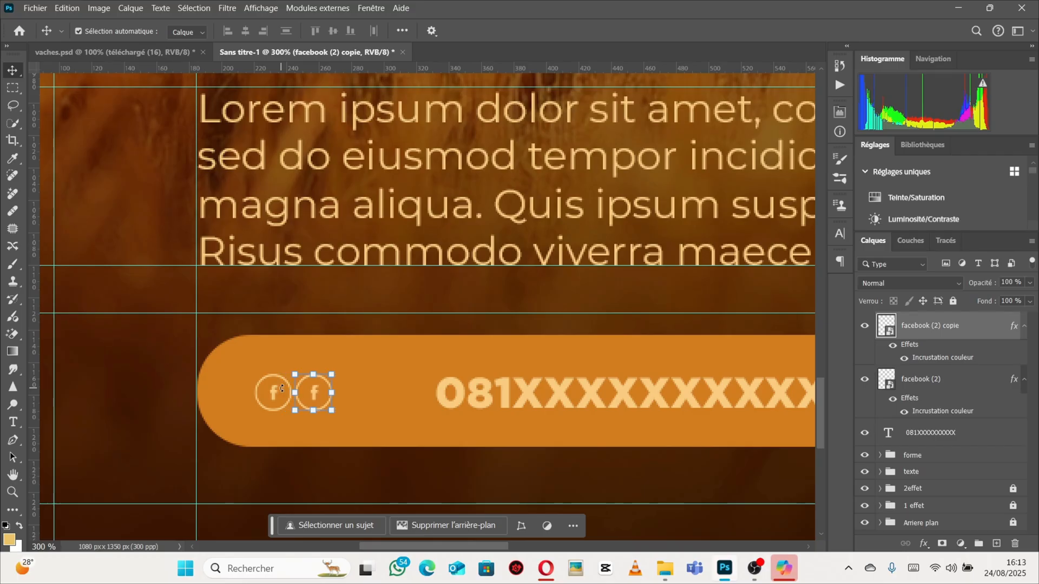
pyautogui.hotkey('ctrl', 'j')
pyautogui.hotkey('shift', 'Right')
pyautogui.hotkey('shift', 'Right')
pyautogui.hotkey('shift', 'Right')
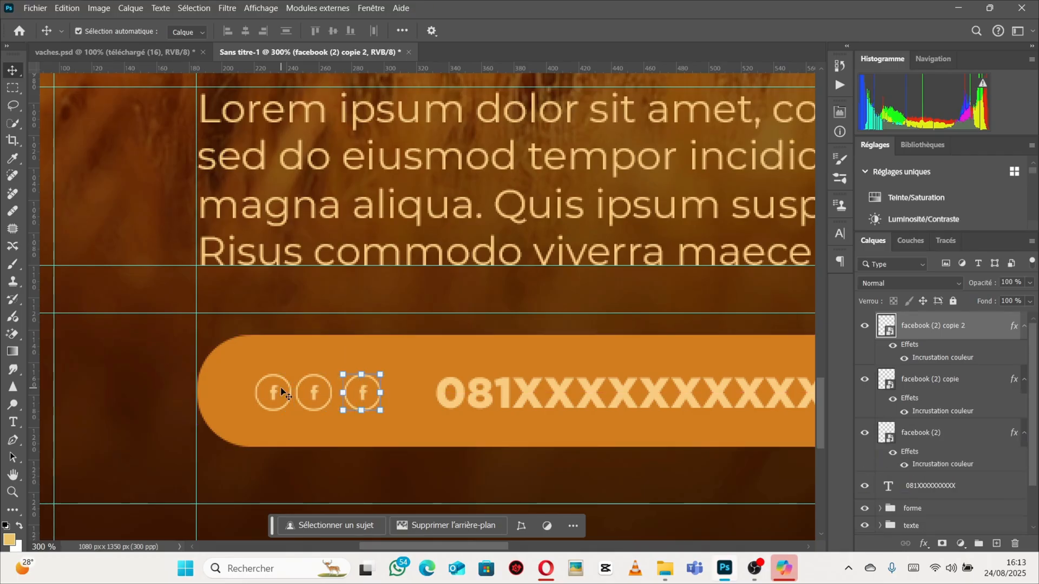
pyautogui.press('Left')
pyautogui.press('Left')
pyautogui.press('Left')
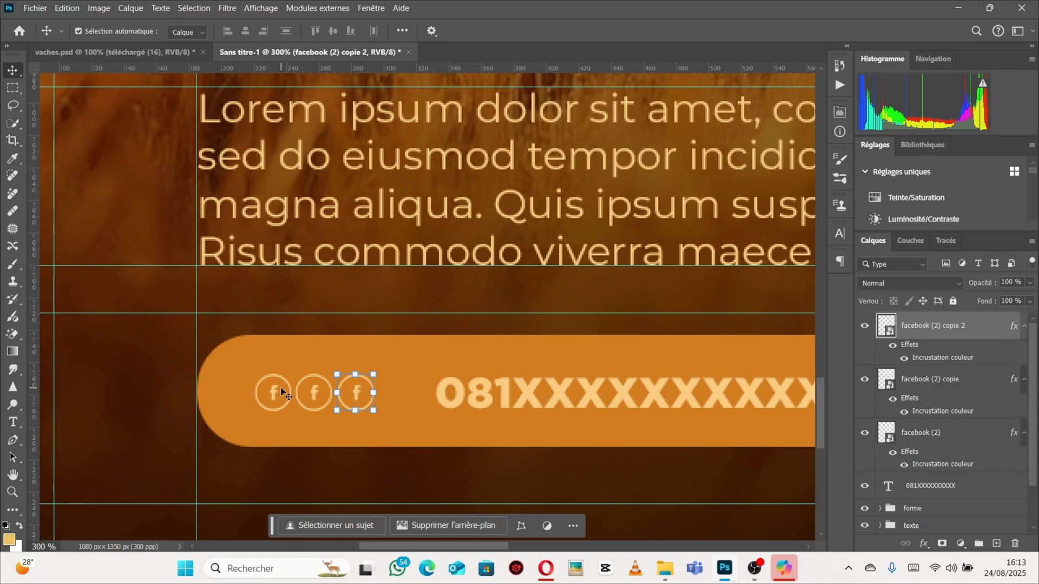
# Compare the icon row in the price bar with the reference poster vaches.psd.
pyautogui.keyDown('ctrl'); pyautogui.keyDown('alt'); pyautogui.click(329, 391); pyautogui.keyUp('alt'); pyautogui.keyUp('ctrl')
pyautogui.keyDown('ctrl'); pyautogui.keyDown('alt'); pyautogui.click(330, 391); pyautogui.keyUp('alt'); pyautogui.keyUp('ctrl')
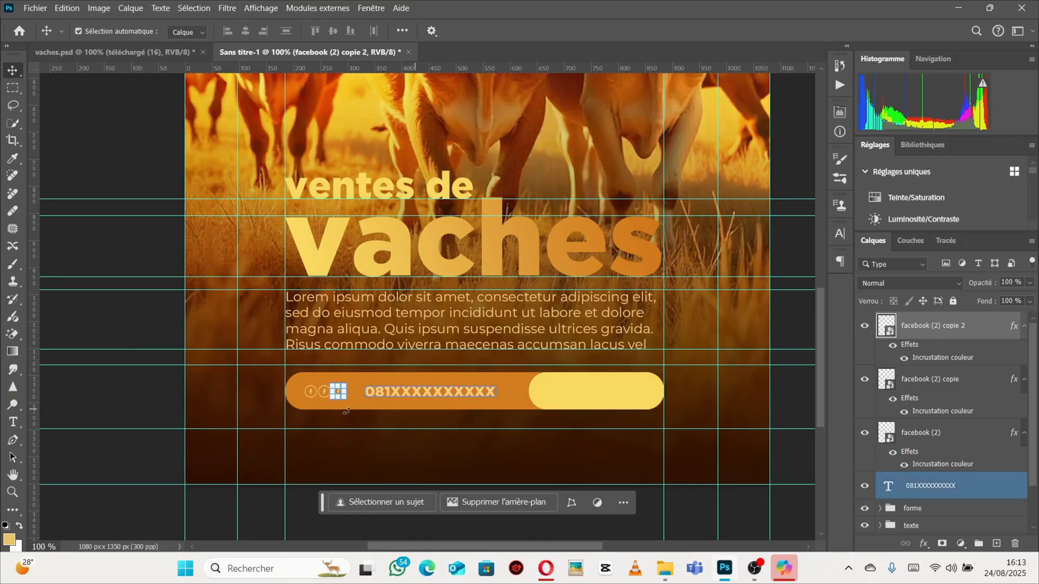
pyautogui.click(77, 52)
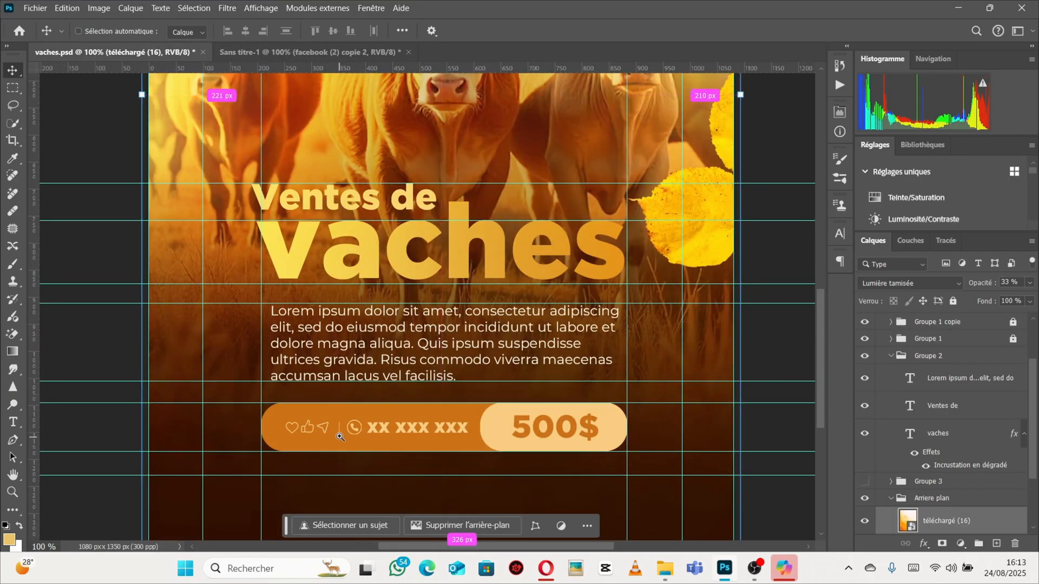
pyautogui.keyDown('ctrl'); pyautogui.click(339, 436); pyautogui.keyUp('ctrl')
pyautogui.keyDown('ctrl'); pyautogui.click(339, 437); pyautogui.keyUp('ctrl')
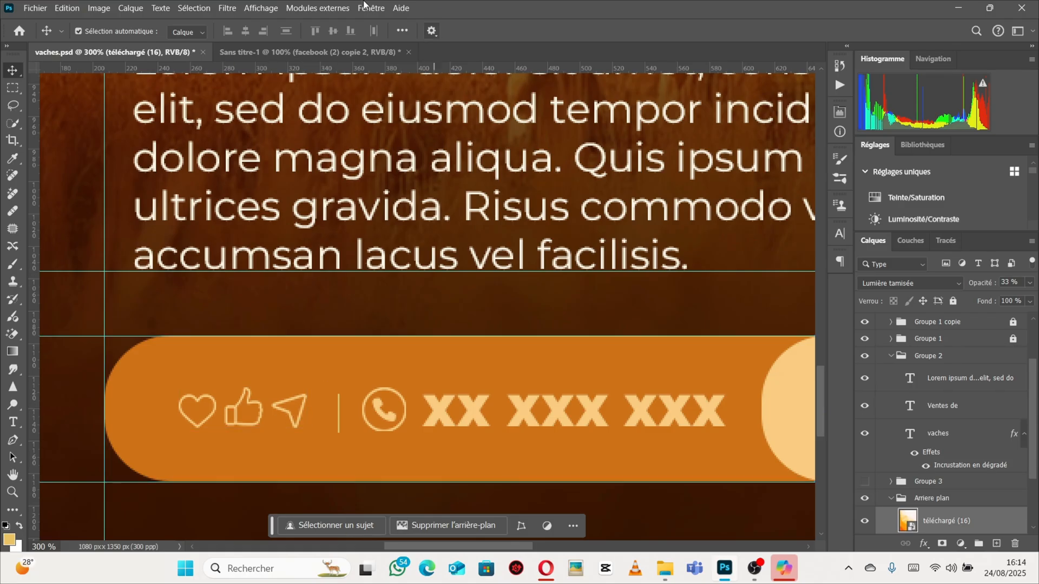
pyautogui.click(348, 184)
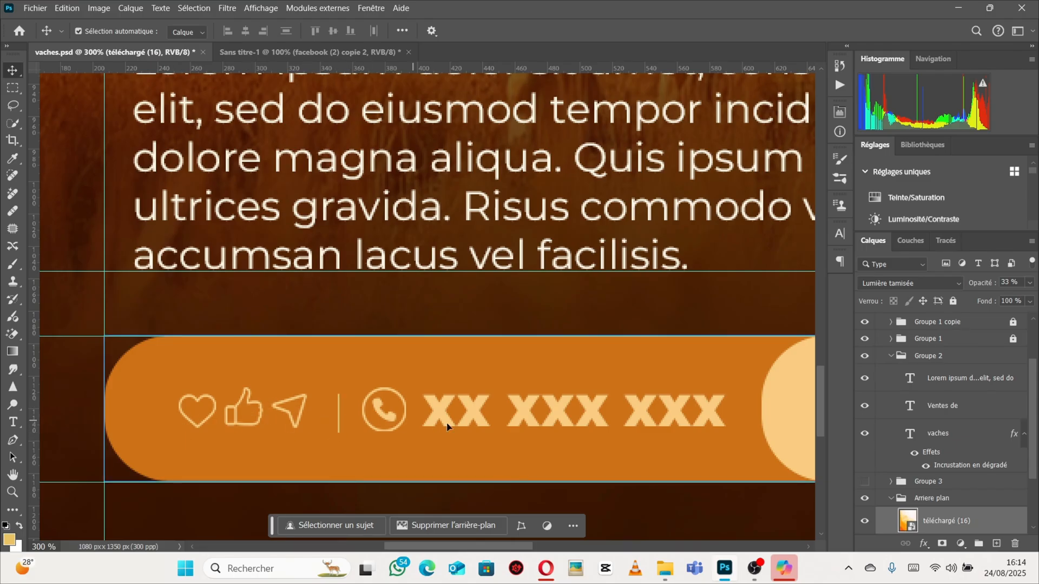
pyautogui.click(301, 53)
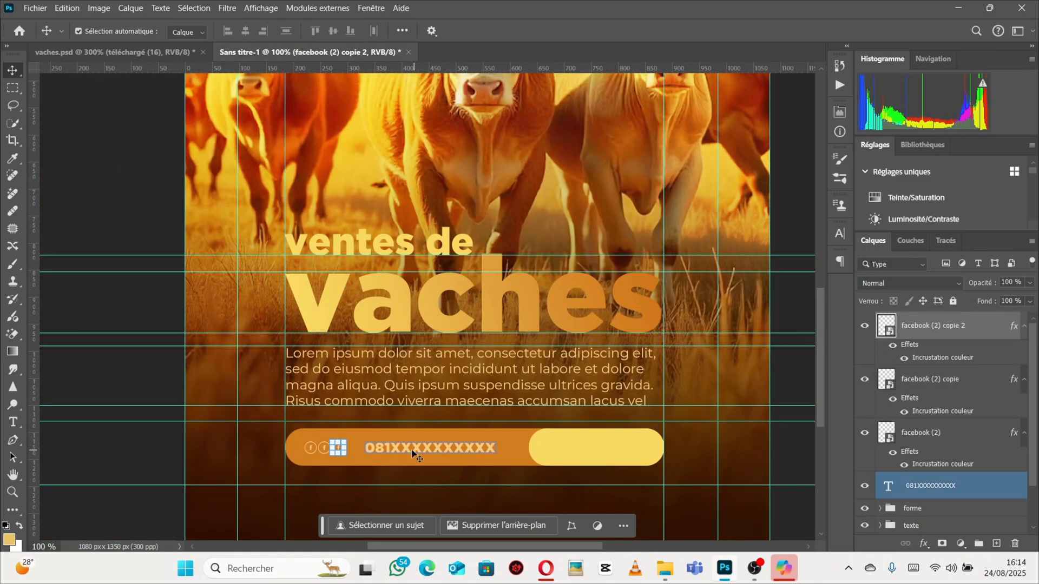
pyautogui.keyDown('ctrl'); pyautogui.click(354, 457); pyautogui.keyUp('ctrl')
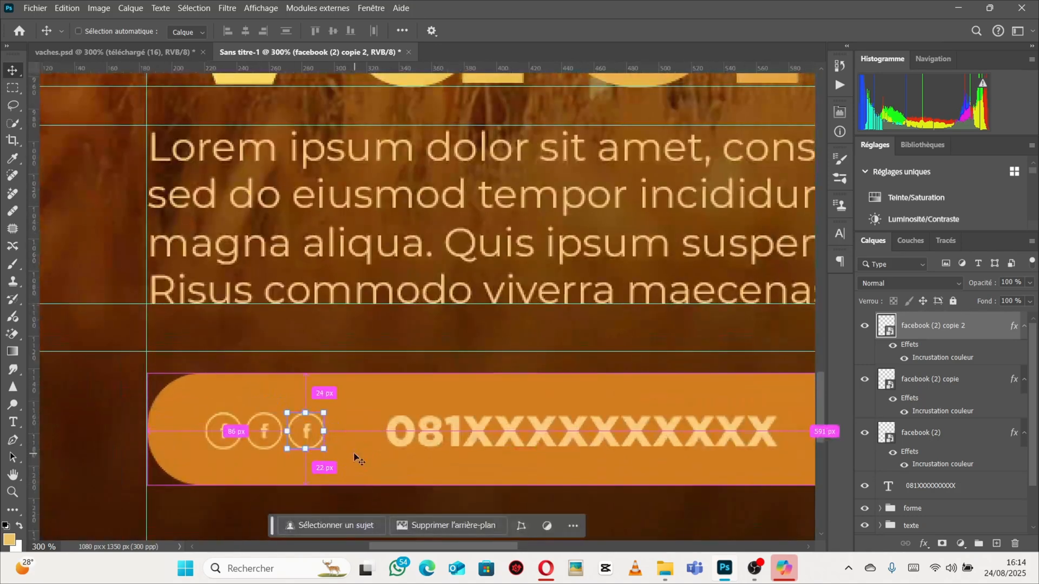
# Draw a short vertical divider line about 24 px tall between the icon row and the phone number.
pyautogui.click(12, 511)
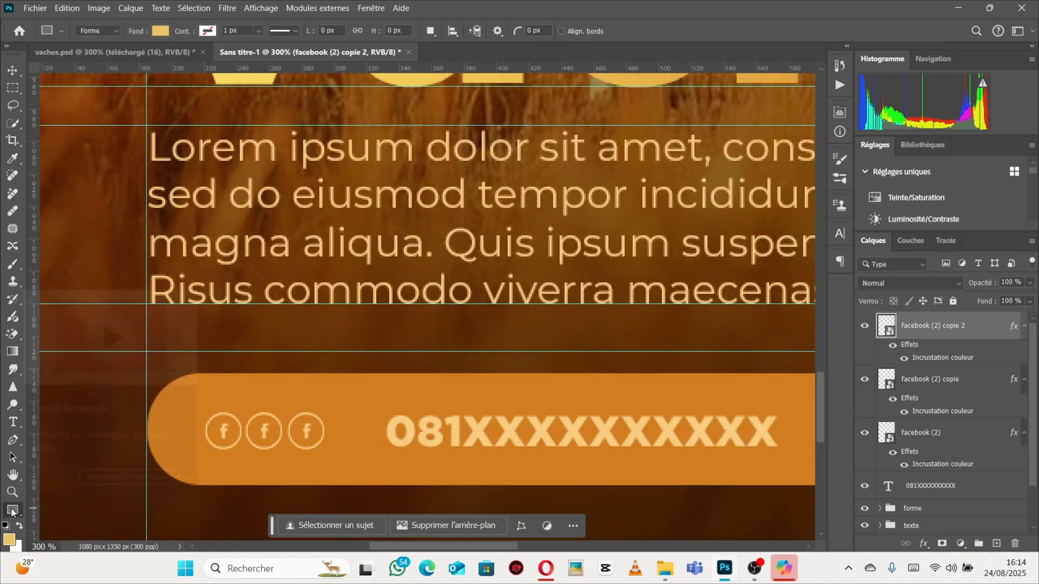
pyautogui.click(12, 510)
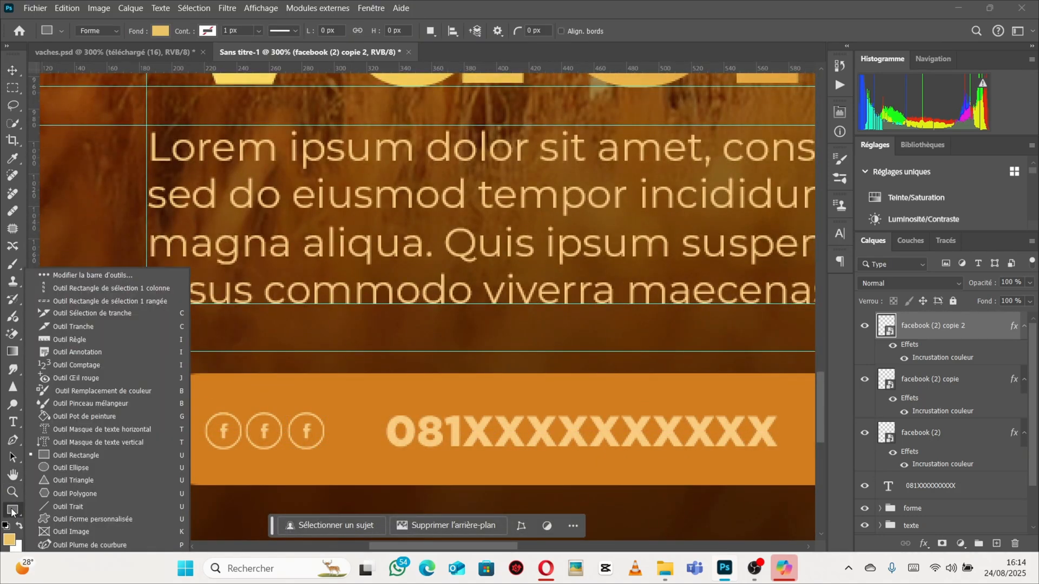
pyautogui.click(60, 507)
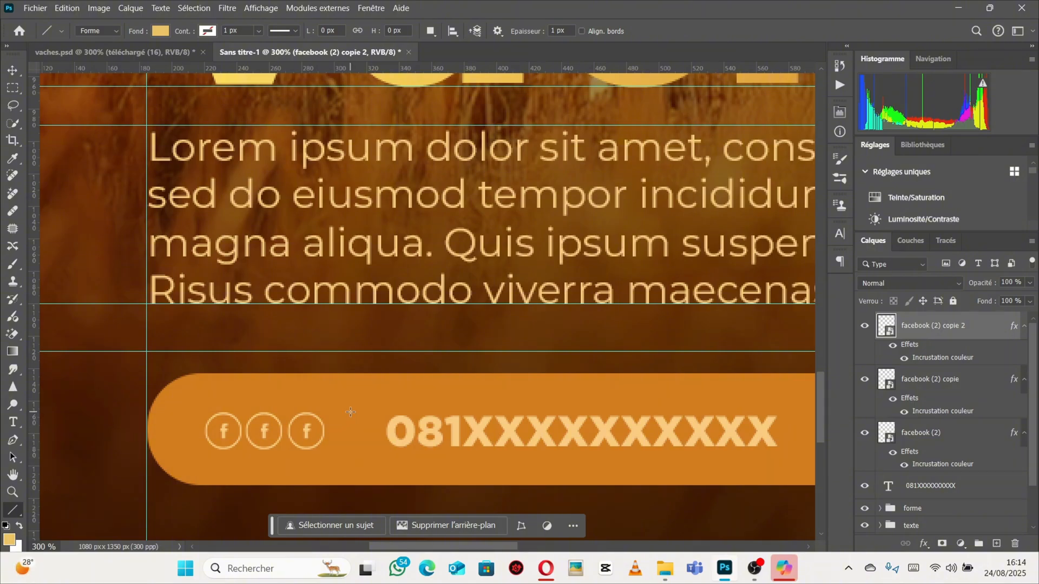
pyautogui.moveTo(350, 412); pyautogui.dragTo(348, 452)
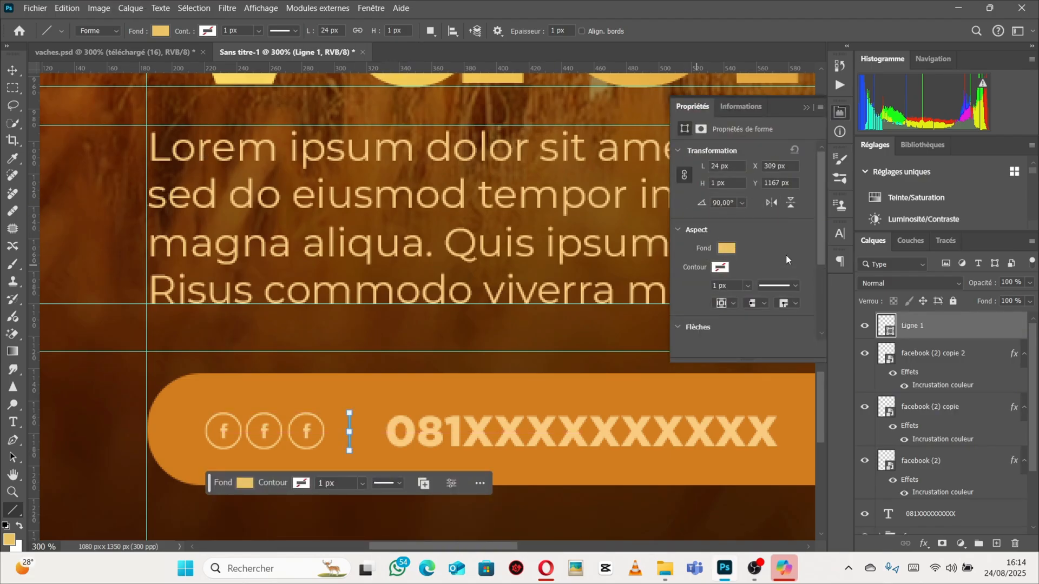
pyautogui.click(12, 72)
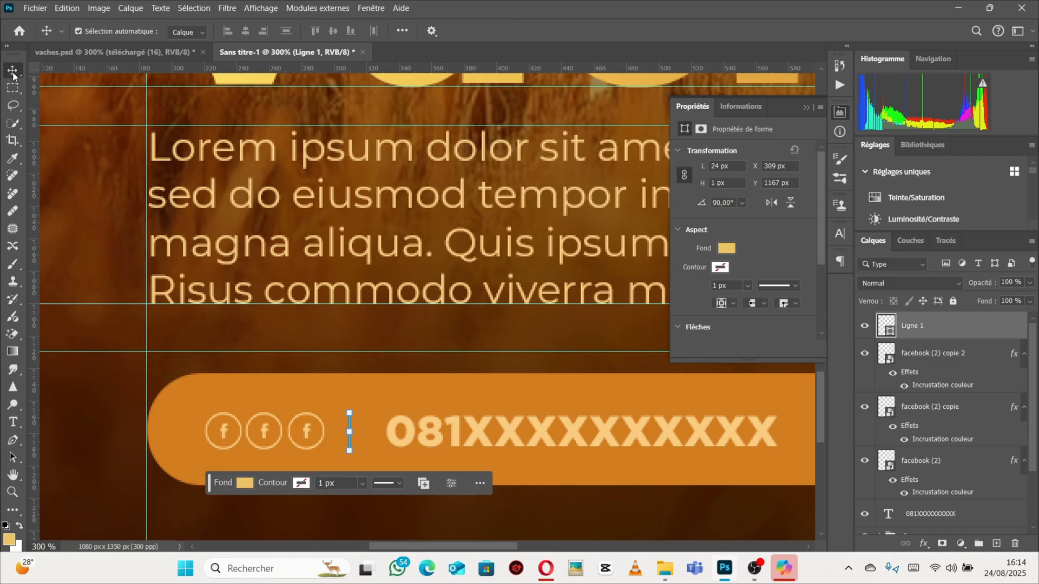
pyautogui.click(301, 342)
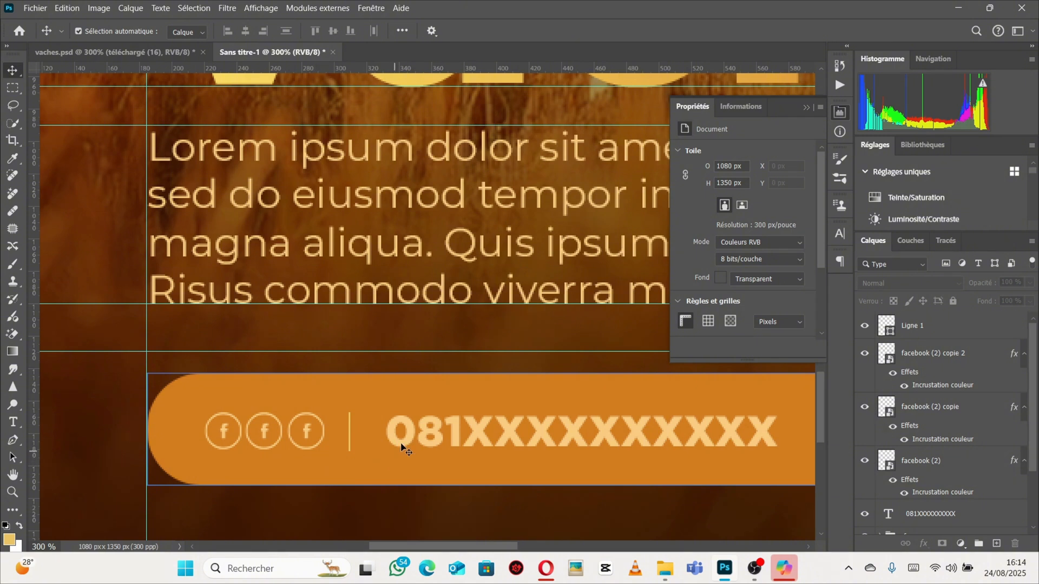
# Set the divider line's fill colour to f9cd7d, sampled from the phone number text.
pyautogui.click(961, 325)
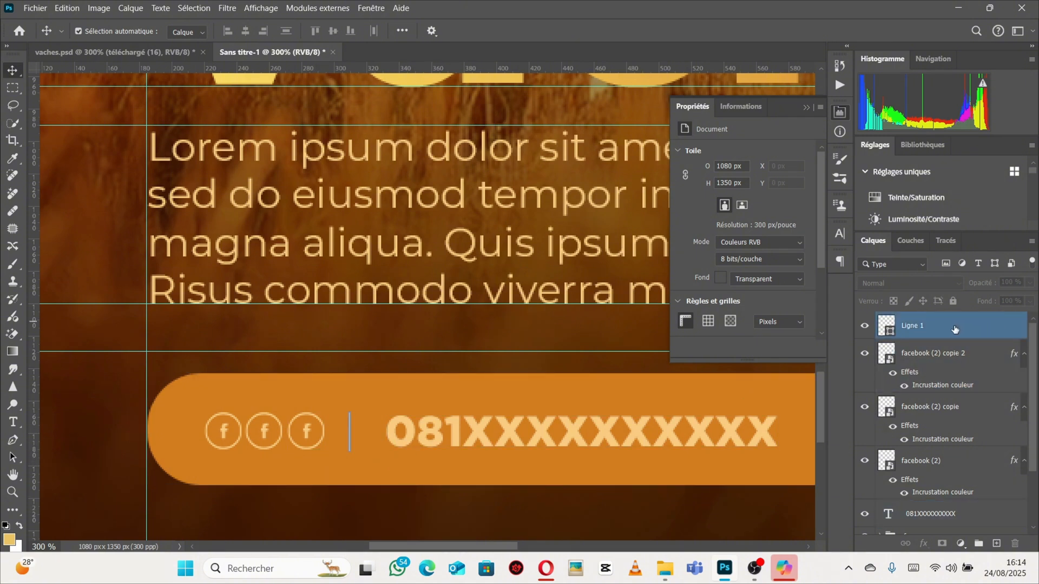
pyautogui.click(727, 249)
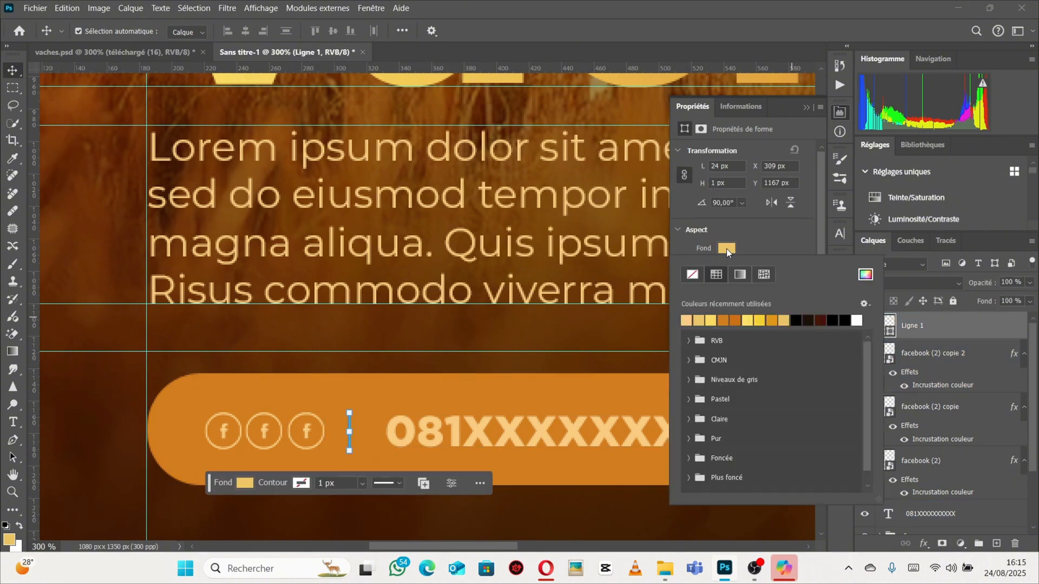
pyautogui.click(726, 250)
pyautogui.click(725, 250)
pyautogui.click(724, 250)
pyautogui.click(724, 250)
pyautogui.click(865, 276)
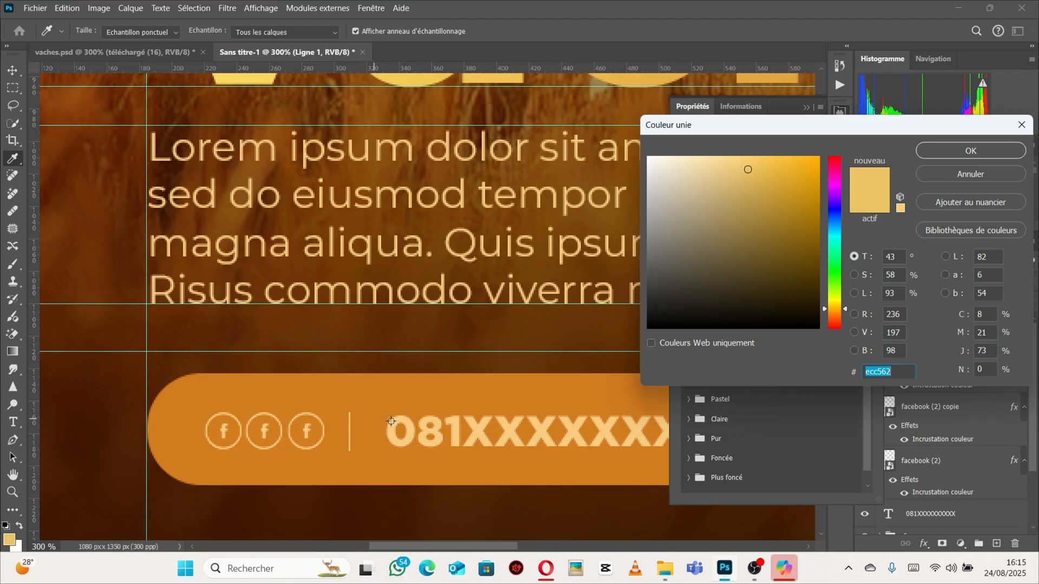
pyautogui.click(411, 429)
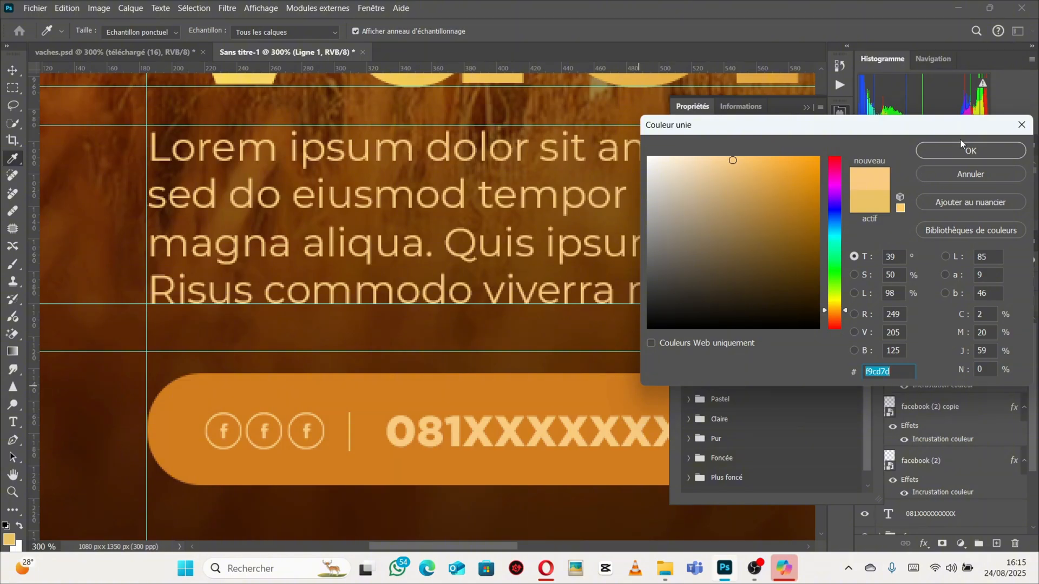
pyautogui.click(972, 152)
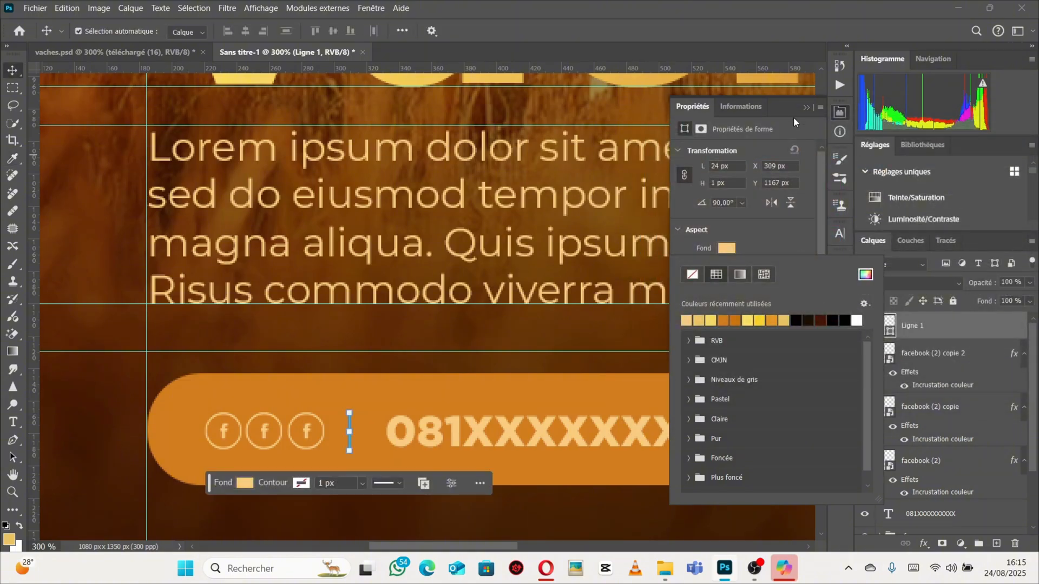
pyautogui.click(806, 108)
pyautogui.click(806, 107)
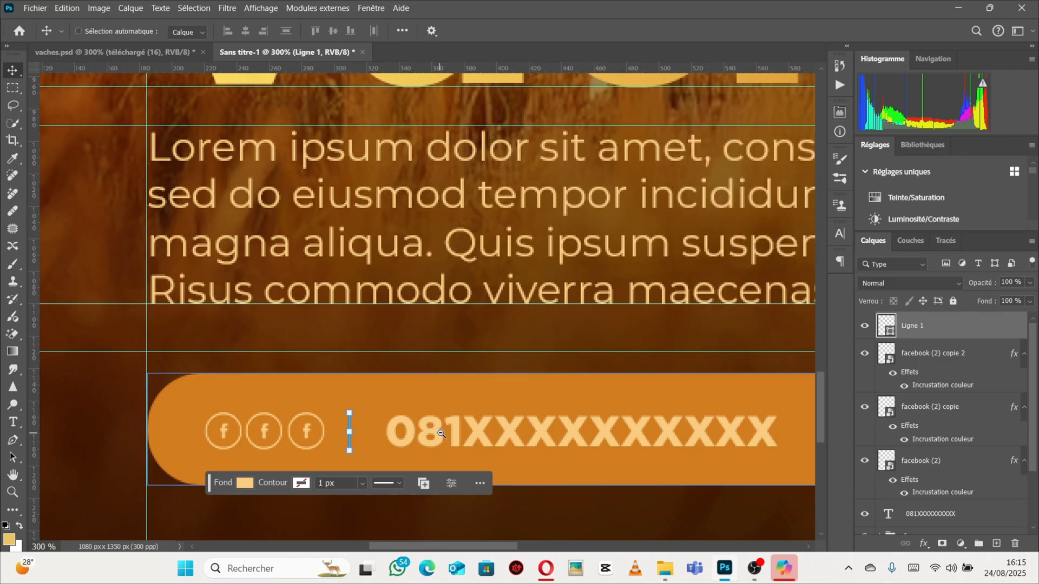
# Nudge the phone number text slightly left toward the divider.
pyautogui.scroll(-1, 441, 433)
pyautogui.click(485, 434)
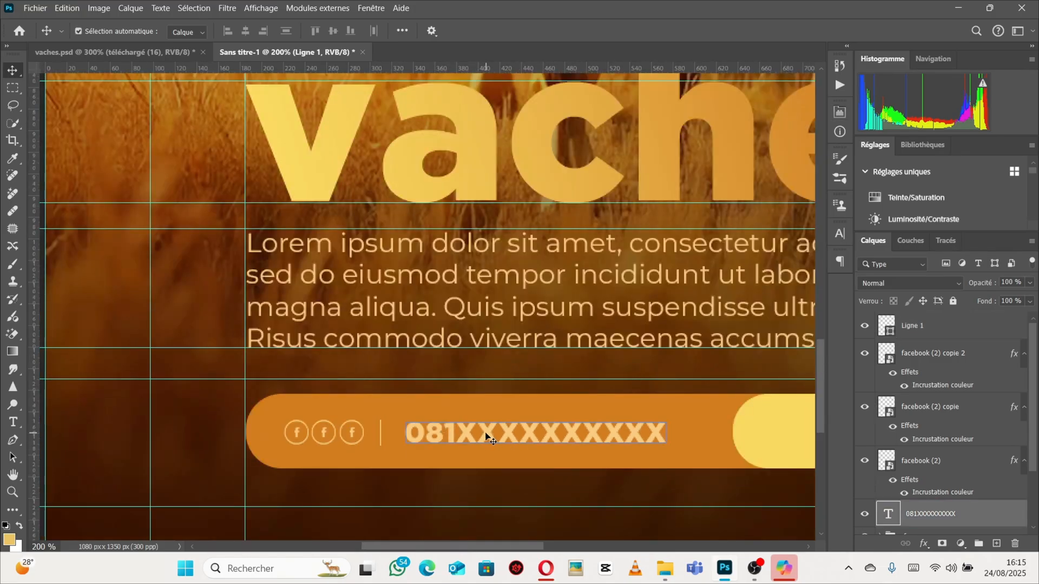
pyautogui.moveTo(486, 433); pyautogui.dragTo(474, 433)
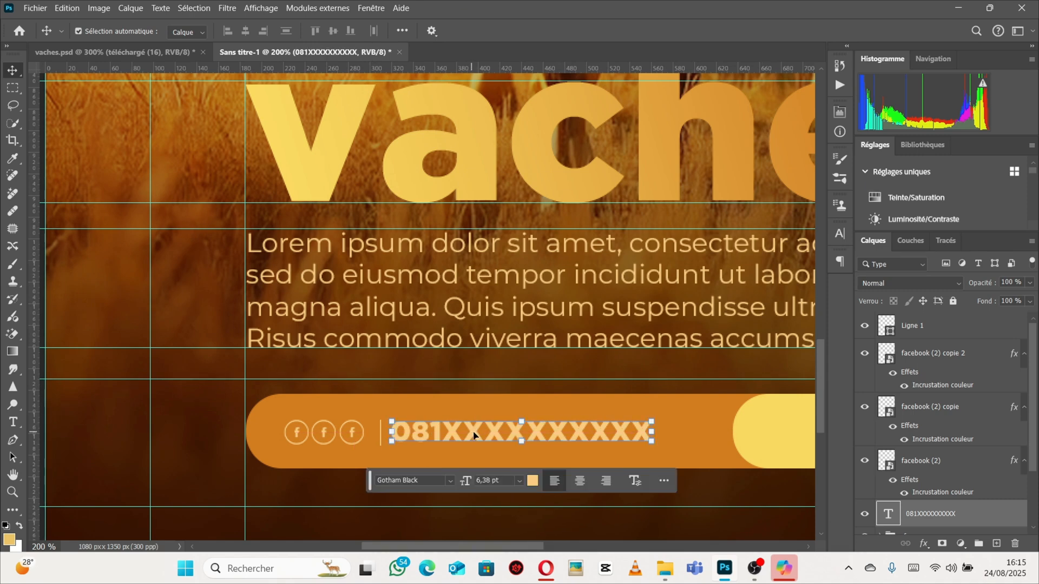
# Switch to the browser and search Flaticon for like icons.
pyautogui.click(546, 567)
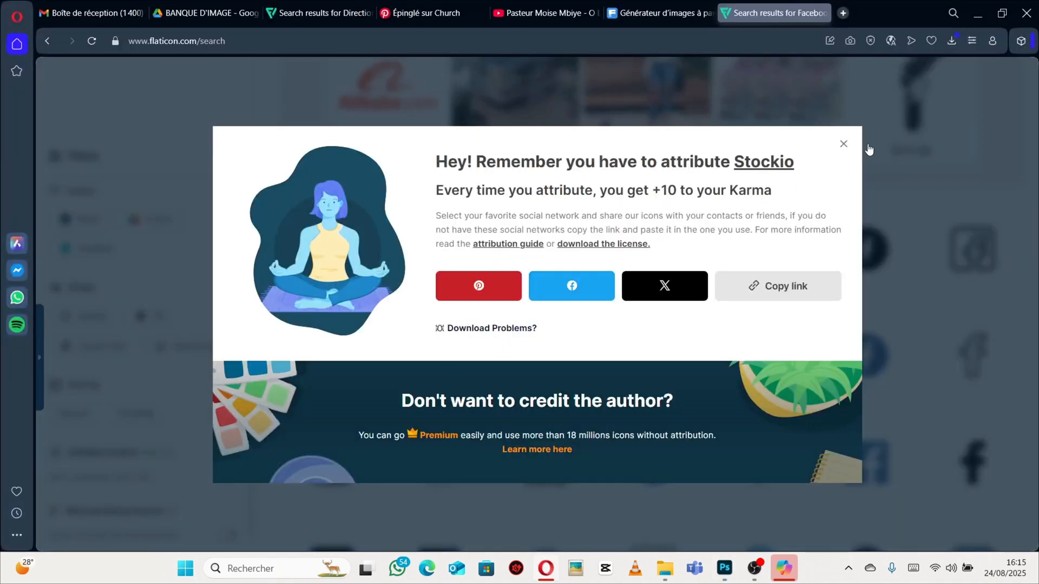
pyautogui.click(842, 145)
pyautogui.scroll(6, 368, 282)
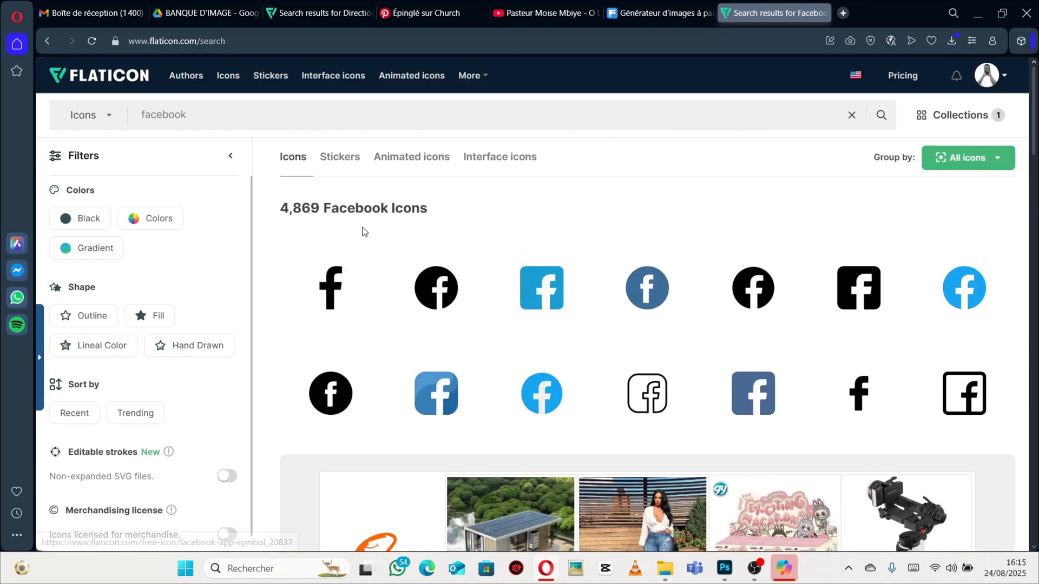
pyautogui.moveTo(188, 115); pyautogui.dragTo(124, 112)
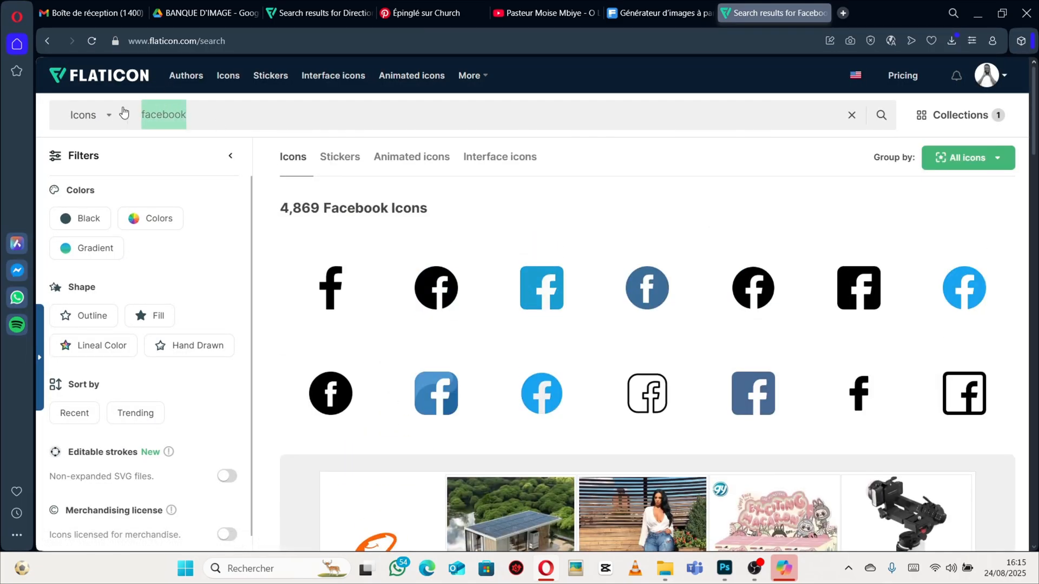
pyautogui.write('L')
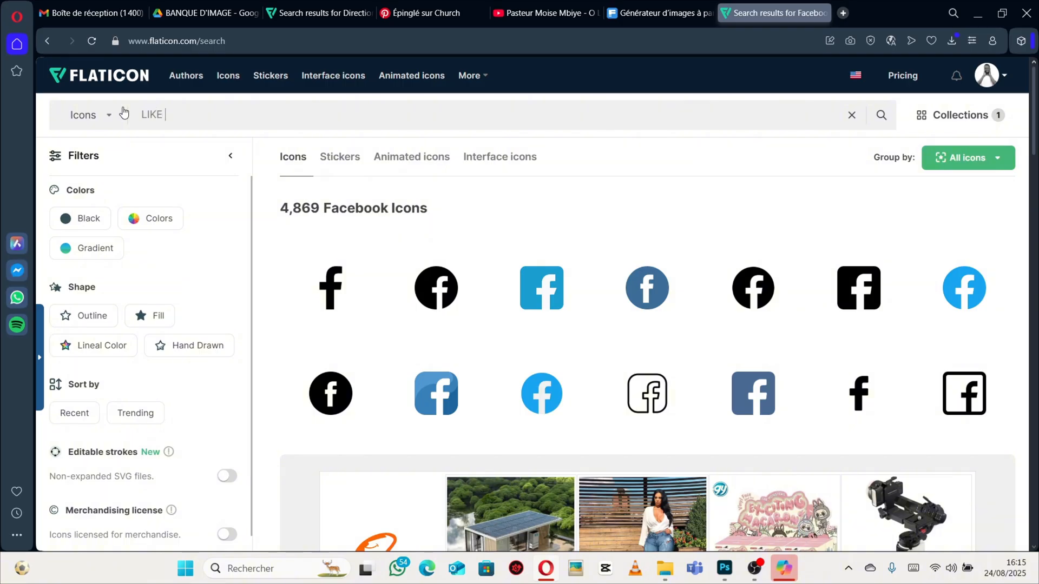
pyautogui.write('IKE')
pyautogui.press('Return')
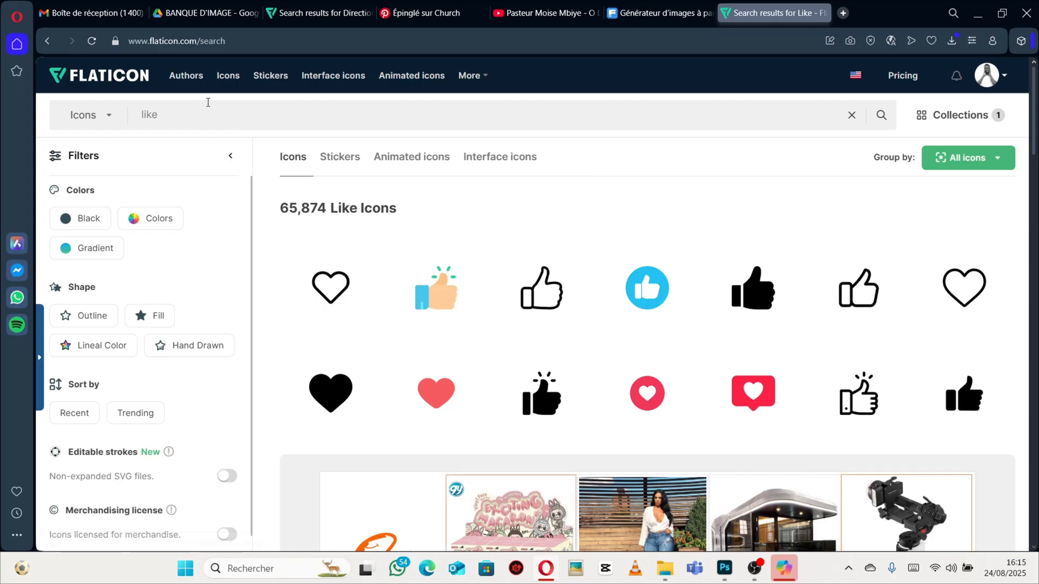
pyautogui.moveTo(193, 114); pyautogui.dragTo(100, 114)
pyautogui.press('BackSpace')
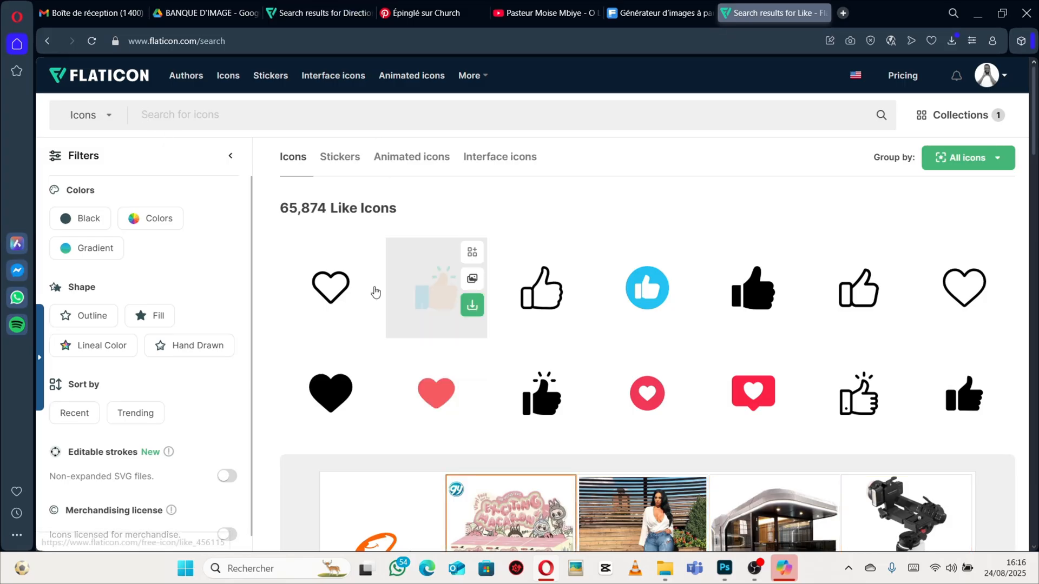
pyautogui.scroll(-3, 587, 348)
pyautogui.scroll(3, 378, 292)
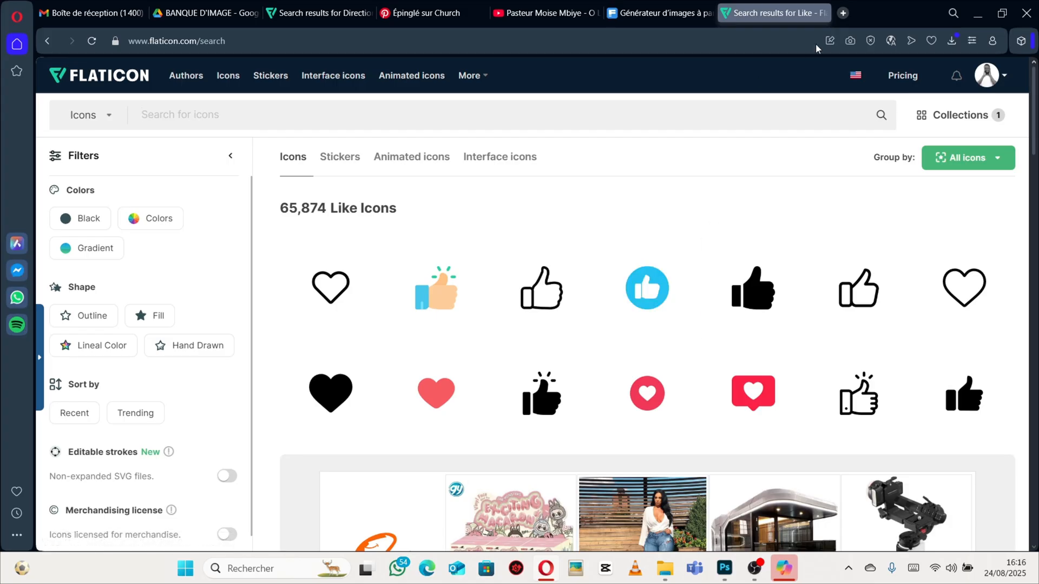
# Back in Photoshop, duplicate the phone number text and shift the copy right into the yellow section of the price bar.
pyautogui.click(725, 568)
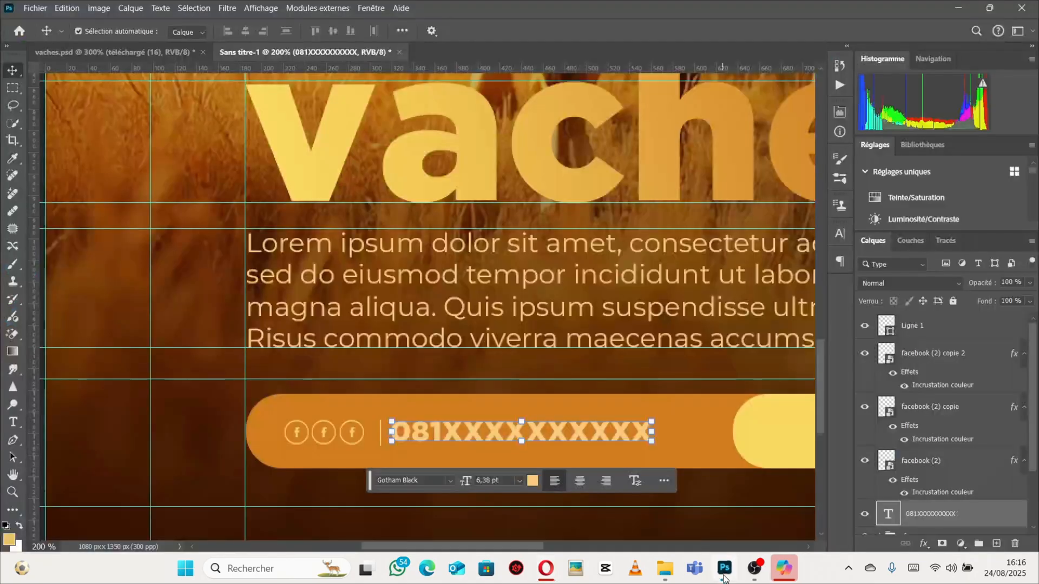
pyautogui.keyDown('ctrl'); pyautogui.keyDown('alt'); pyautogui.click(660, 410); pyautogui.keyUp('alt'); pyautogui.keyUp('ctrl')
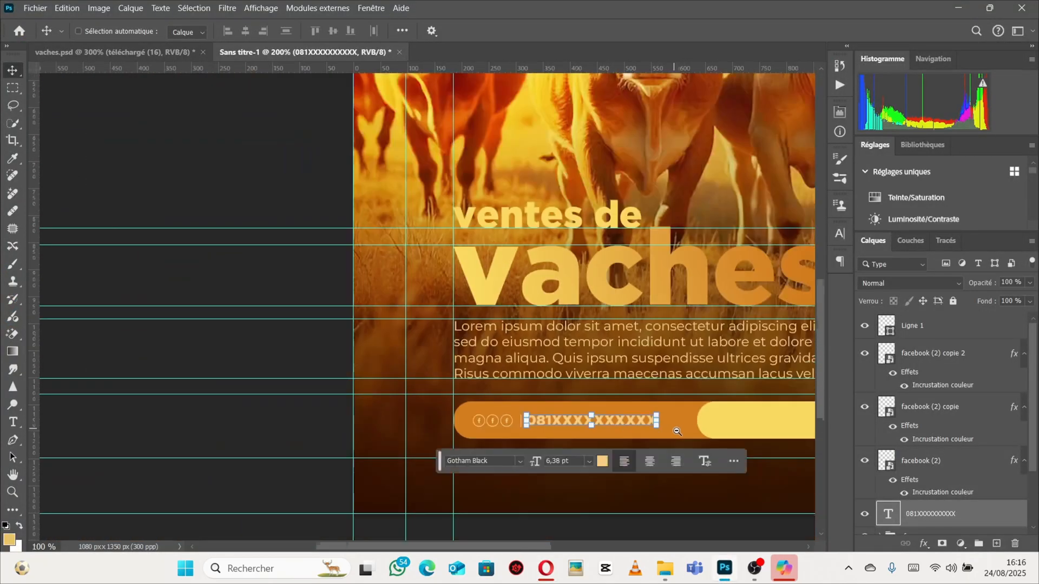
pyautogui.keyDown('ctrl'); pyautogui.keyDown('alt'); pyautogui.click(678, 431); pyautogui.keyUp('alt'); pyautogui.keyUp('ctrl')
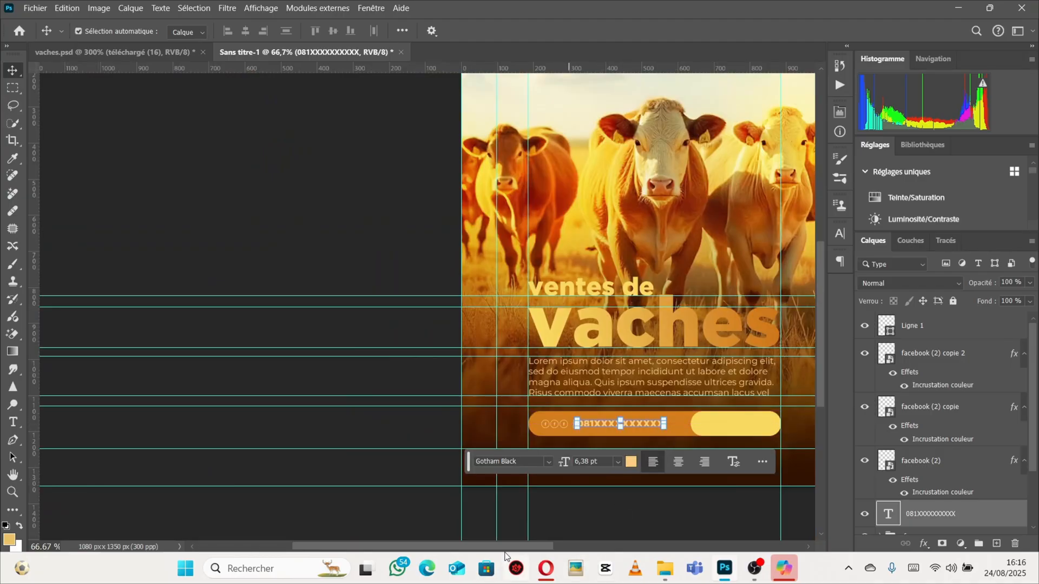
pyautogui.moveTo(509, 547); pyautogui.dragTo(586, 548)
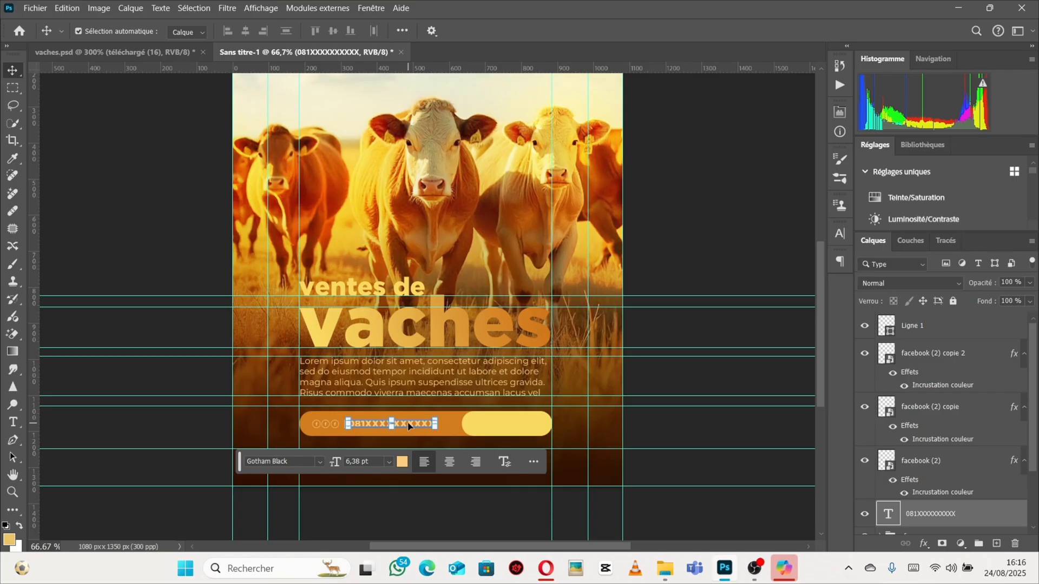
pyautogui.press('ctrl')
pyautogui.hotkey('ctrl', 'j')
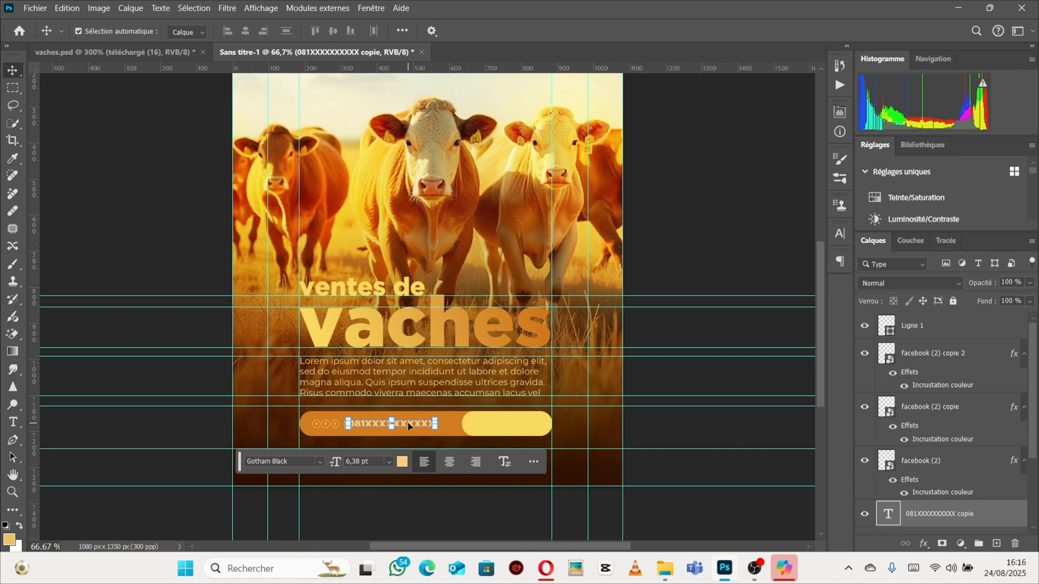
pyautogui.hotkey('shift', 'Right')
pyautogui.hotkey('shift', 'Right')
pyautogui.hotkey('shift', 'Right')
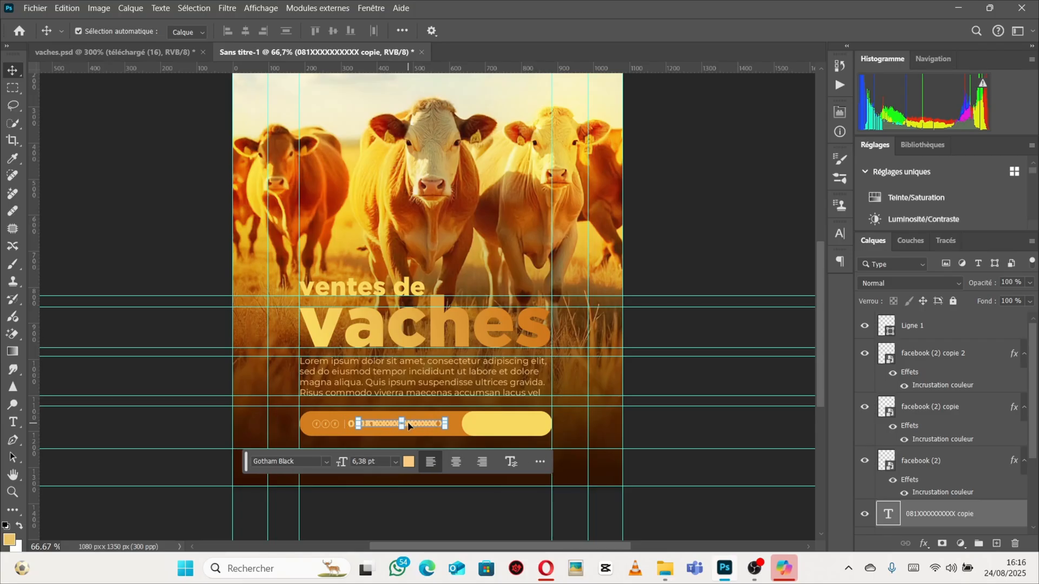
pyautogui.hotkey('shift', 'Right')
pyautogui.hotkey('shift', 'Right')
pyautogui.hotkey('shift', 'Right')
pyautogui.hotkey('shift', 'Right')
pyautogui.hotkey('shift', 'Right')
pyautogui.hotkey('shift', 'Right')
pyautogui.hotkey('shift', 'Right')
pyautogui.hotkey('shift', 'Right')
pyautogui.hotkey('shift', 'Right')
pyautogui.hotkey('shift', 'Right')
pyautogui.hotkey('shift', 'Right')
pyautogui.hotkey('shift', 'Right')
pyautogui.hotkey('shift', 'Right')
pyautogui.hotkey('shift', 'Right')
pyautogui.hotkey('shift', 'Right')
pyautogui.hotkey('shift', 'Right')
pyautogui.hotkey('shift', 'Right')
pyautogui.hotkey('shift', 'Right')
pyautogui.hotkey('shift', 'Right')
pyautogui.hotkey('shift', 'Right')
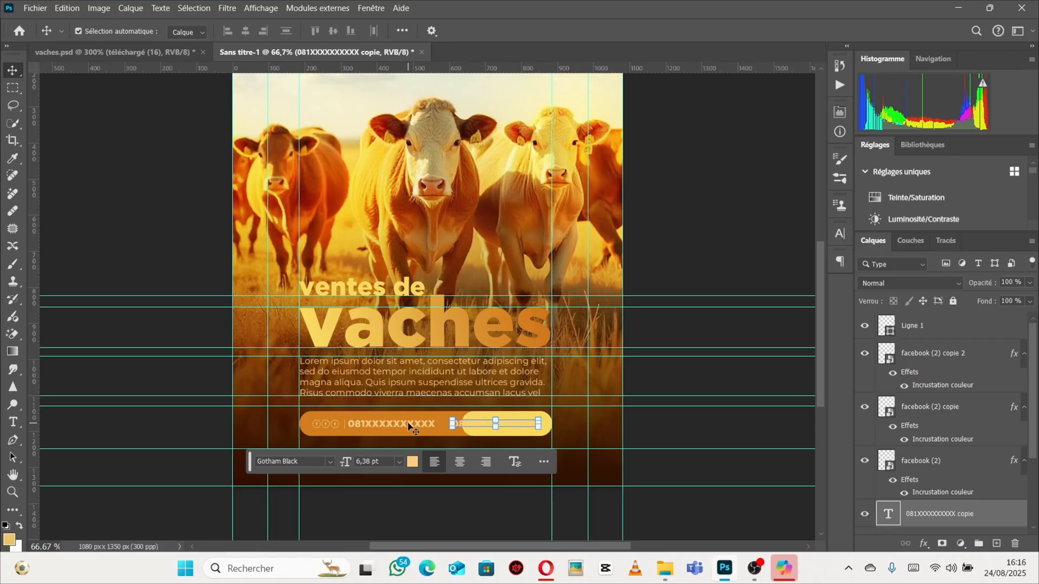
pyautogui.hotkey('shift', 'Right')
pyautogui.hotkey('shift', 'Right')
pyautogui.hotkey('shift', 'Right')
pyautogui.hotkey('shift', 'Right')
pyautogui.hotkey('shift', 'Right')
pyautogui.hotkey('shift', 'Left')
pyautogui.hotkey('shift', 'Left')
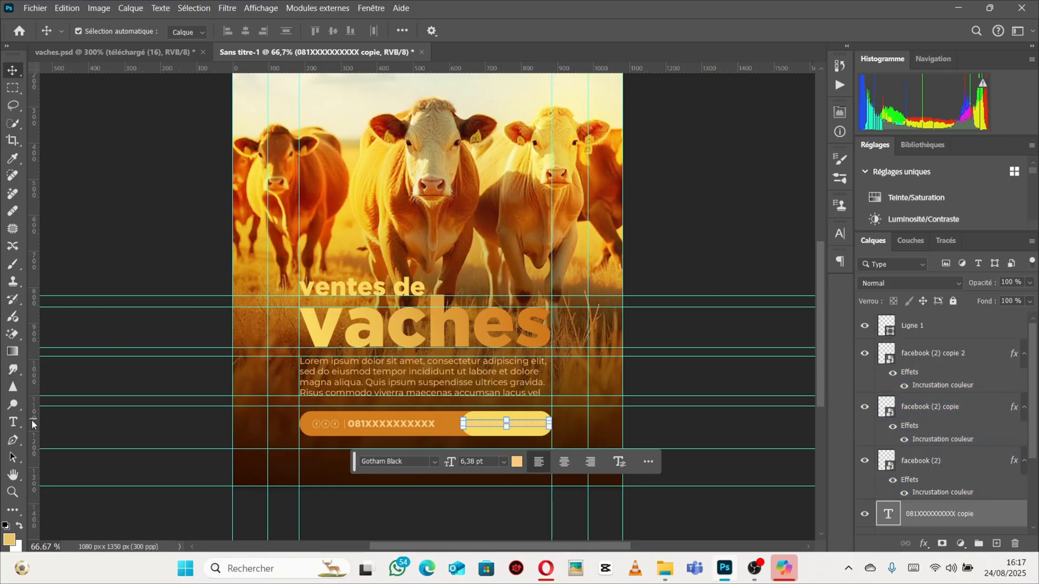
# Delete all characters from the duplicated text layer in the yellow section.
pyautogui.click(14, 424)
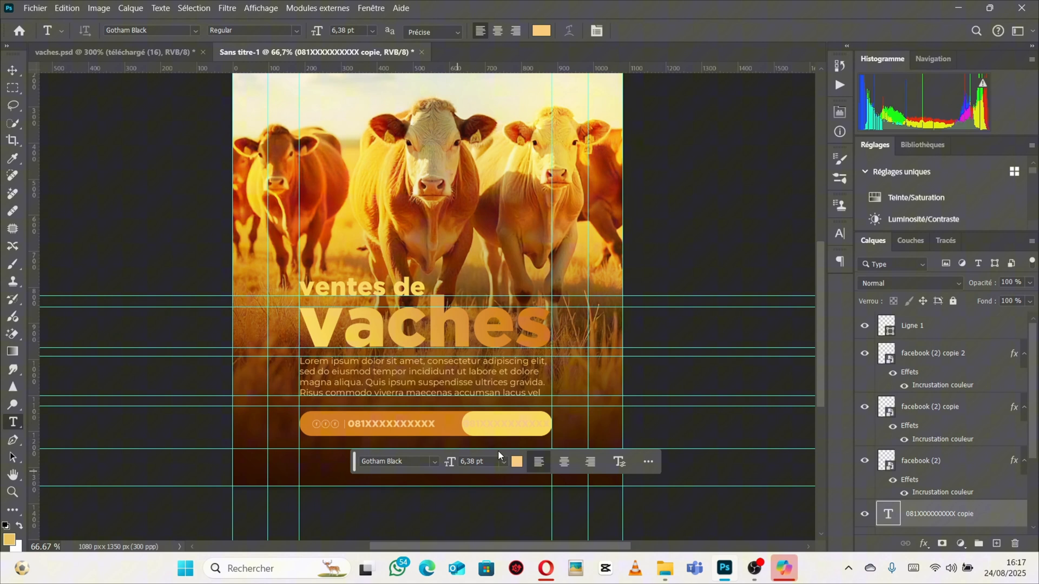
pyautogui.click(514, 423)
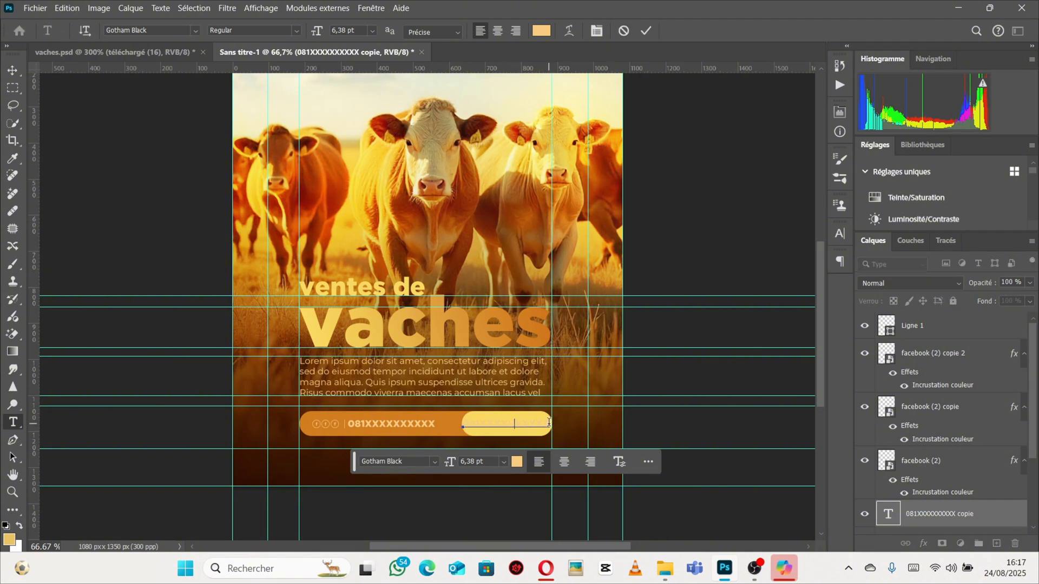
pyautogui.hotkey('ctrl', 'a')
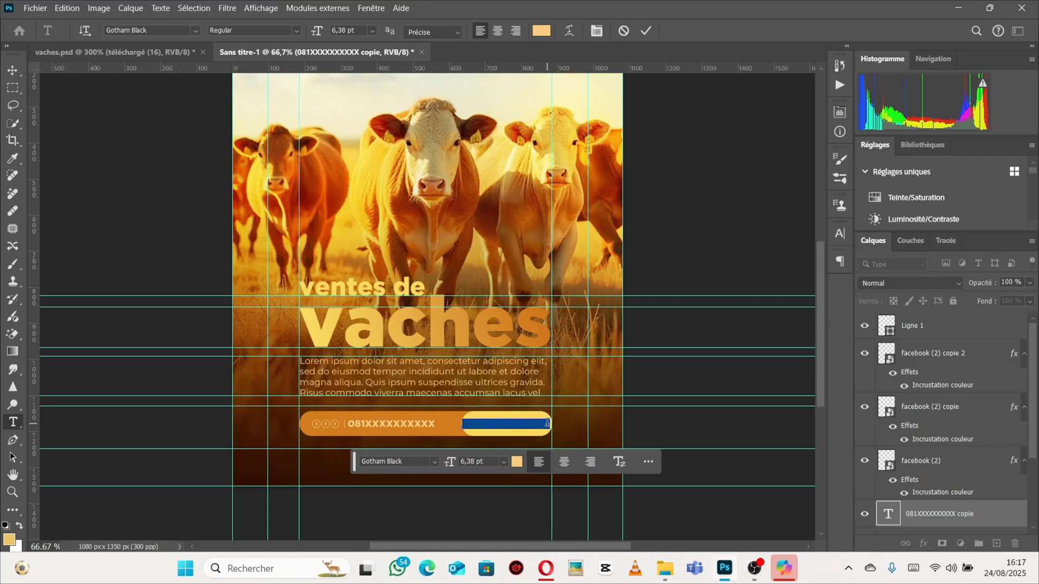
pyautogui.press('BackSpace')
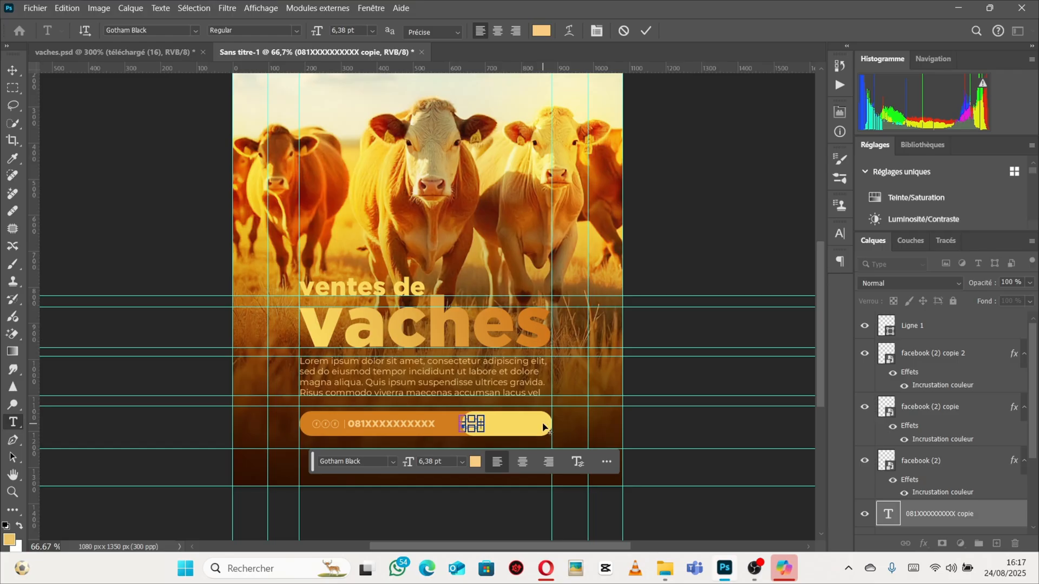
pyautogui.keyDown('ctrl'); pyautogui.click(485, 424); pyautogui.keyUp('ctrl')
pyautogui.keyDown('ctrl'); pyautogui.click(479, 425); pyautogui.keyUp('ctrl')
pyautogui.keyDown('ctrl'); pyautogui.click(479, 425); pyautogui.keyUp('ctrl')
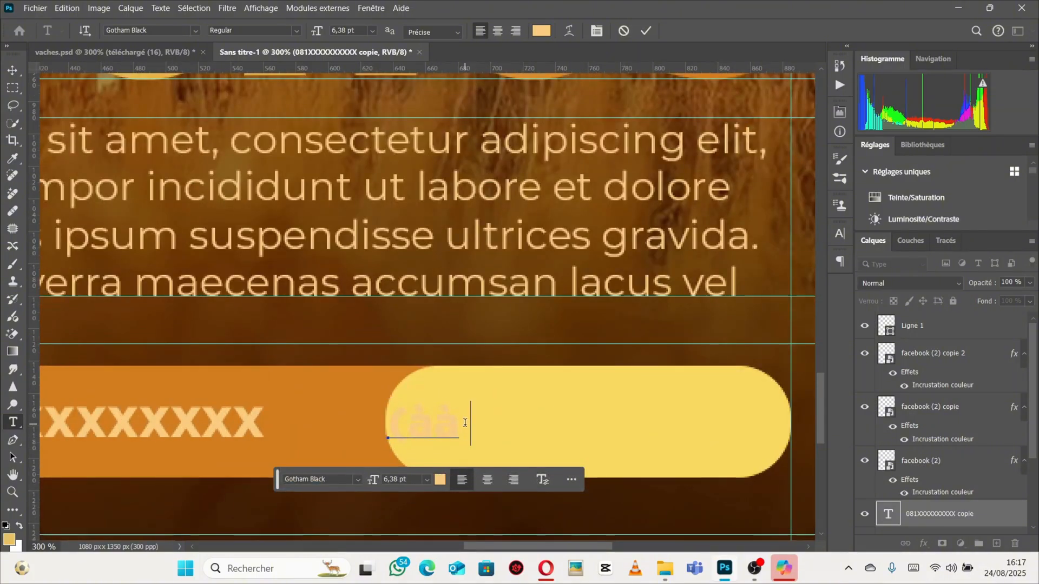
pyautogui.moveTo(470, 423); pyautogui.dragTo(385, 424)
pyautogui.press('BackSpace')
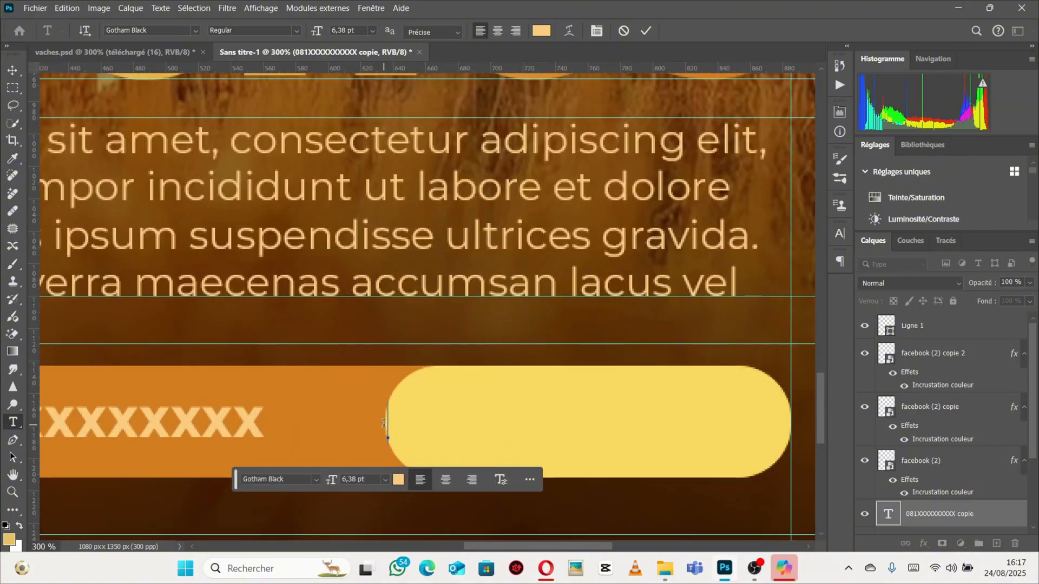
# Enter "500 $" as the text of the duplicated layer in the yellow section and commit it.
pyautogui.write('5')
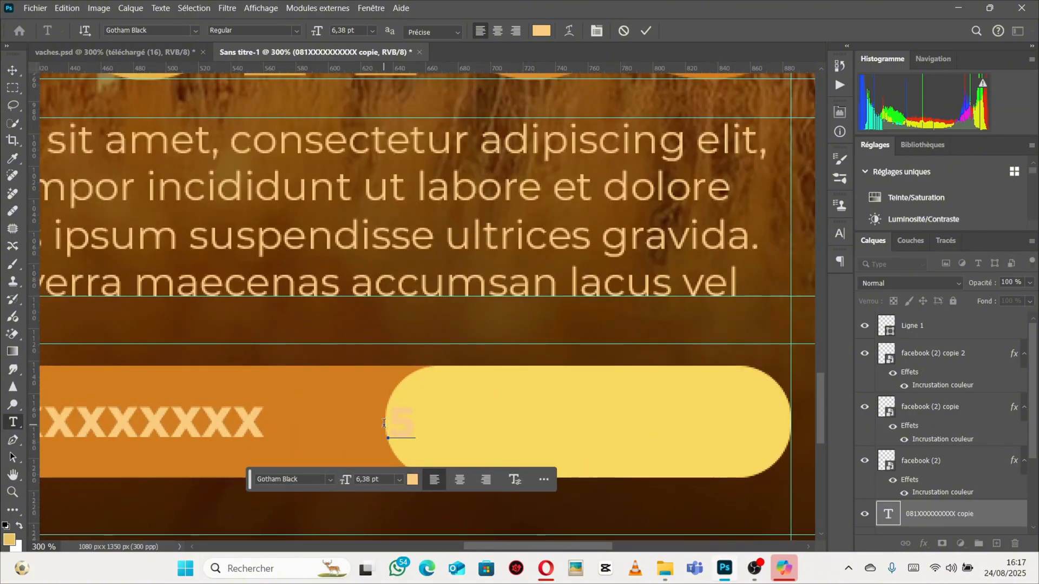
pyautogui.write('00')
pyautogui.click(913, 568)
pyautogui.click(145, 566)
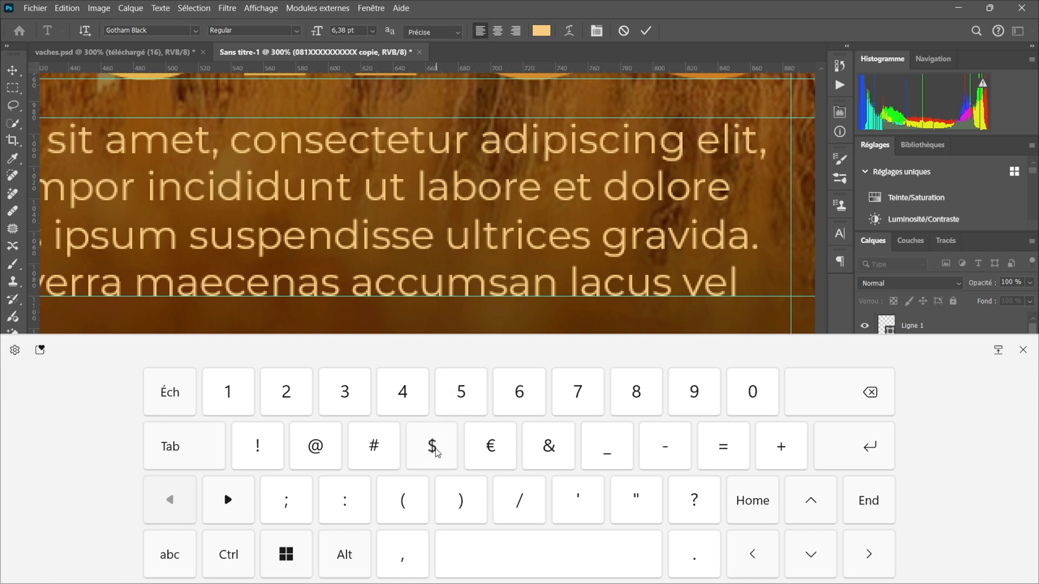
pyautogui.click(1023, 350)
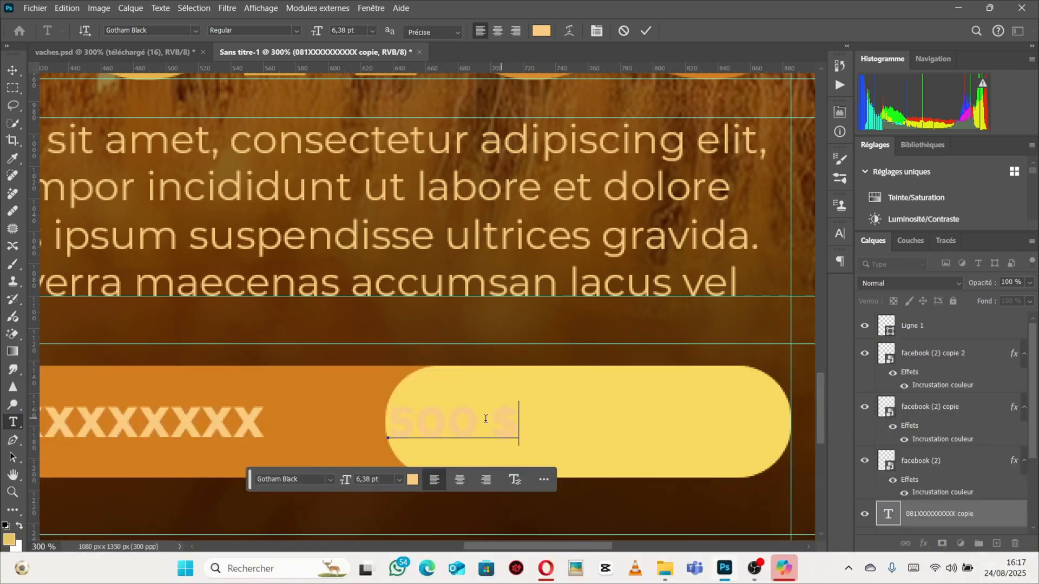
pyautogui.click(13, 70)
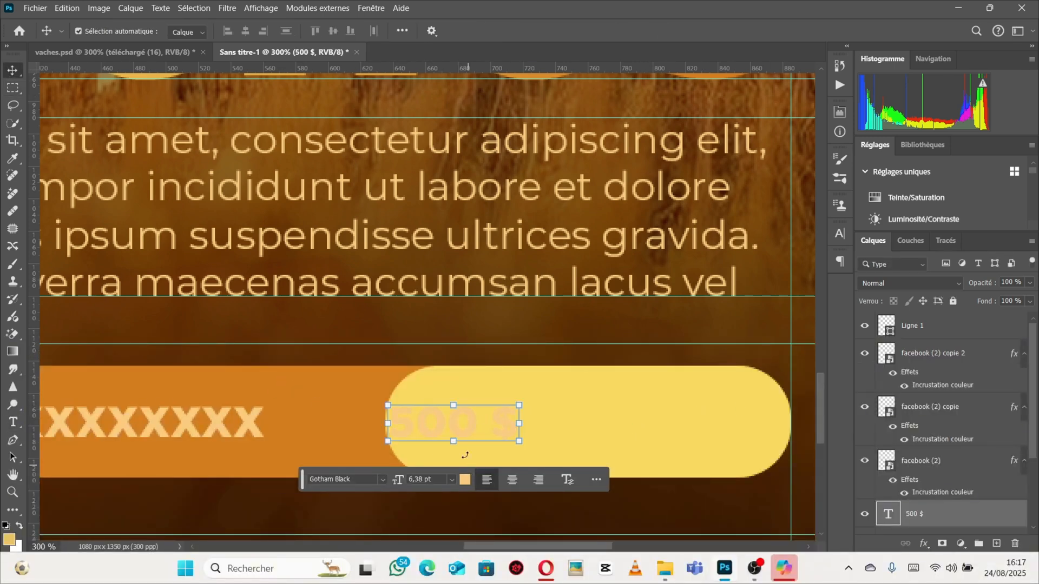
# Center the price text in the yellow section and set its color to the orange sampled from the price bar.
pyautogui.moveTo(450, 419); pyautogui.dragTo(571, 423)
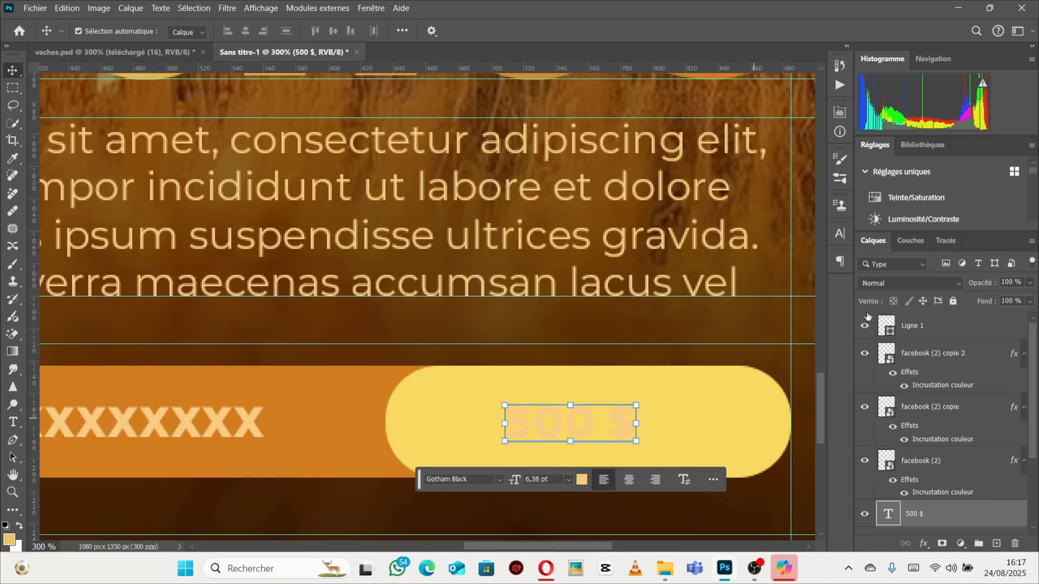
pyautogui.click(840, 235)
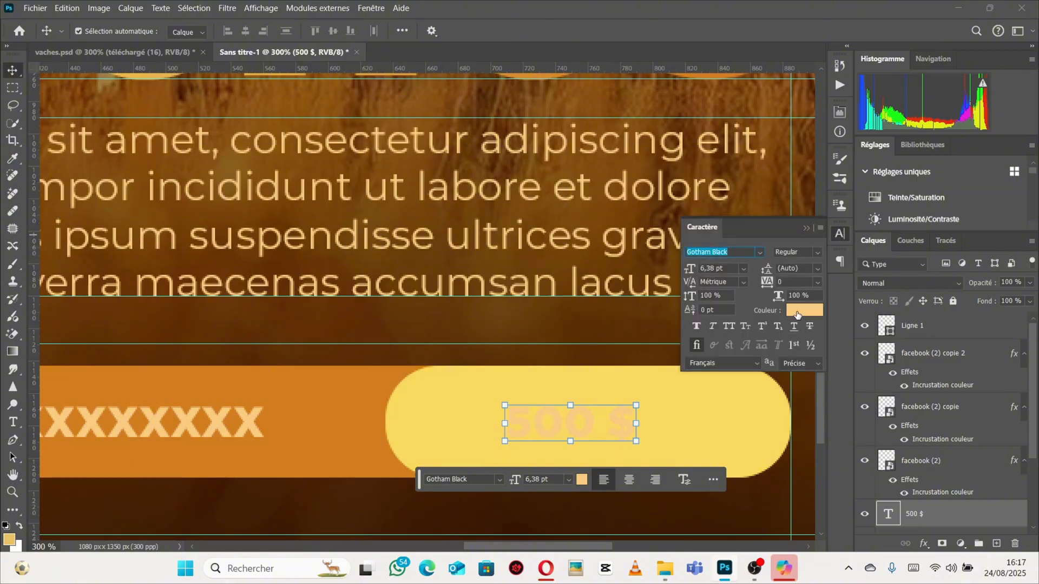
pyautogui.click(797, 312)
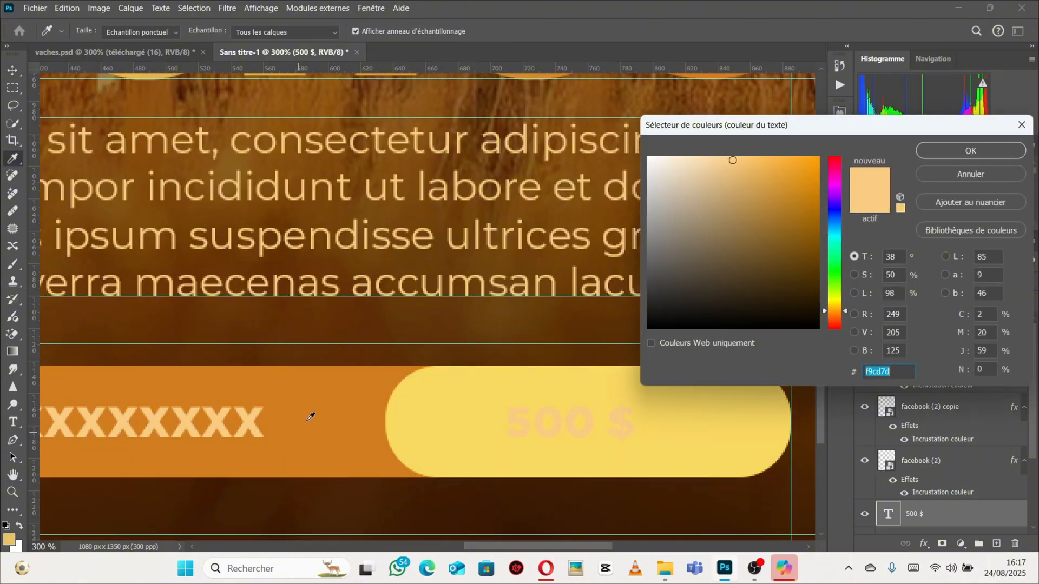
pyautogui.click(310, 419)
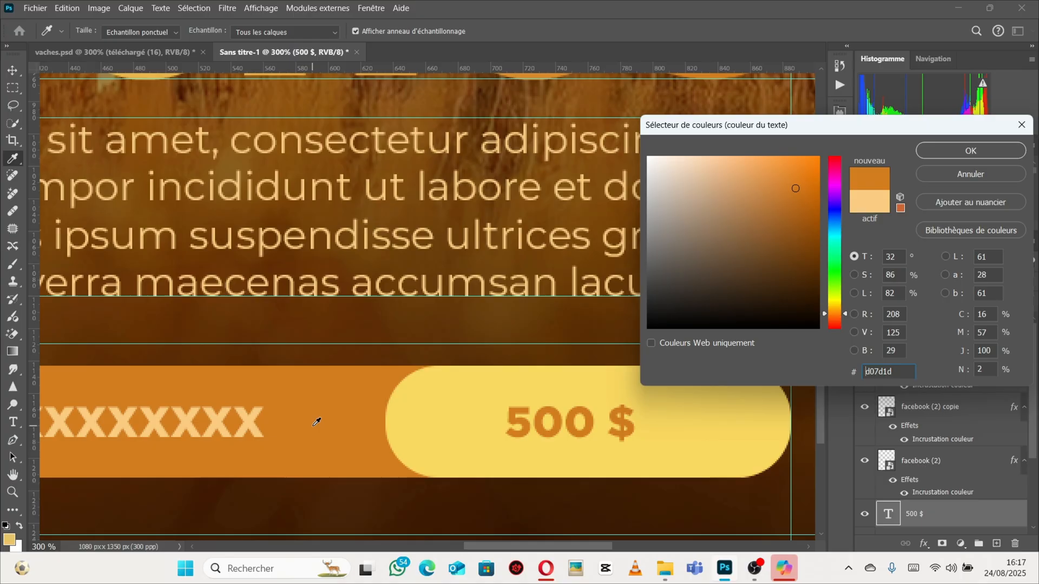
pyautogui.click(925, 152)
# Scale the price text up to about 13 pt and shift it left within the yellow section.
pyautogui.hotkey('ctrl', 't')
pyautogui.moveTo(635, 424); pyautogui.dragTo(708, 426)
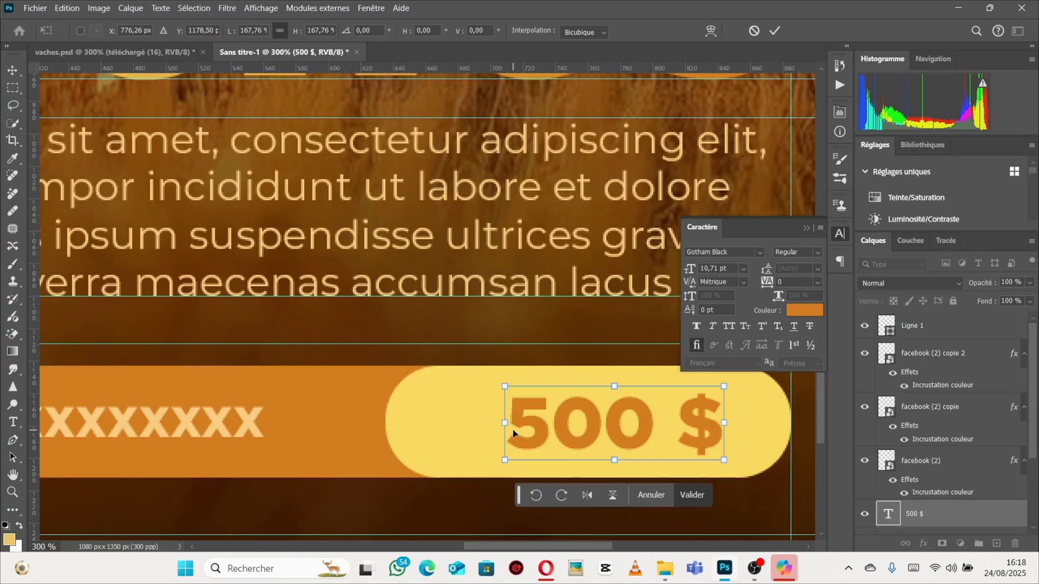
pyautogui.moveTo(504, 423); pyautogui.dragTo(456, 436)
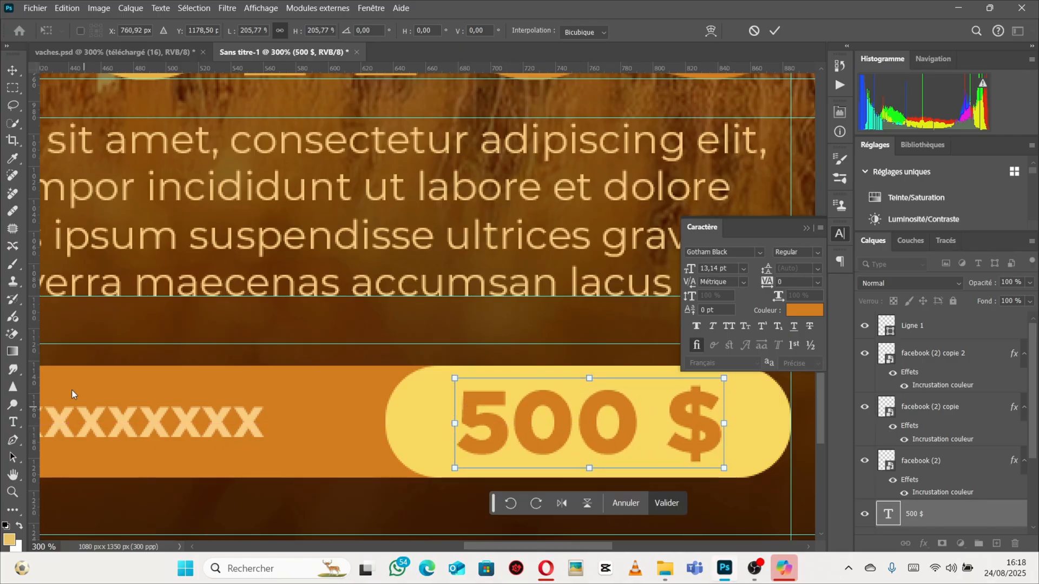
# Delete the space between 500 and $ in the price text.
pyautogui.click(13, 423)
pyautogui.click(660, 418)
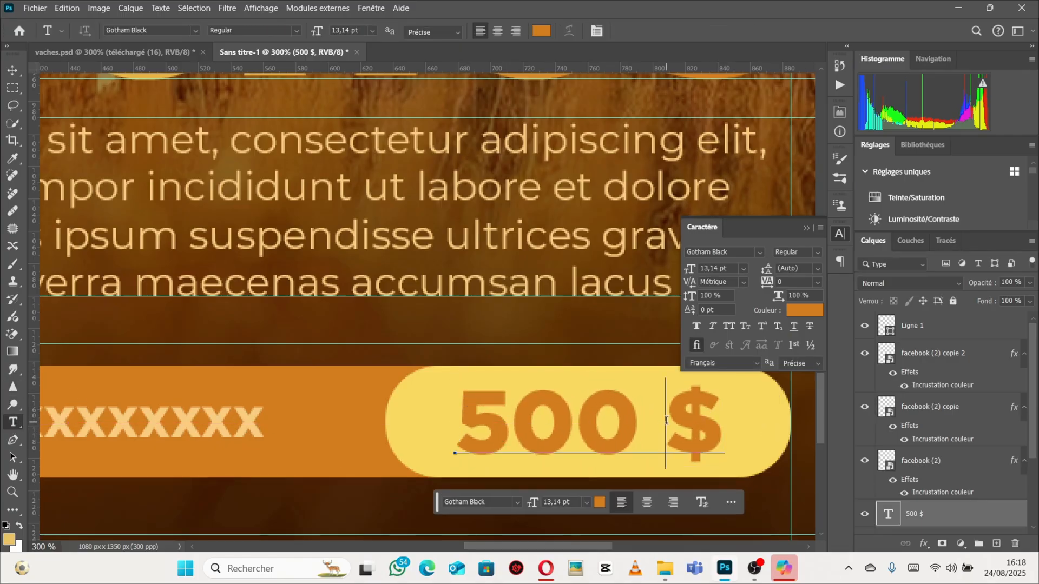
pyautogui.press('BackSpace')
pyautogui.click(12, 70)
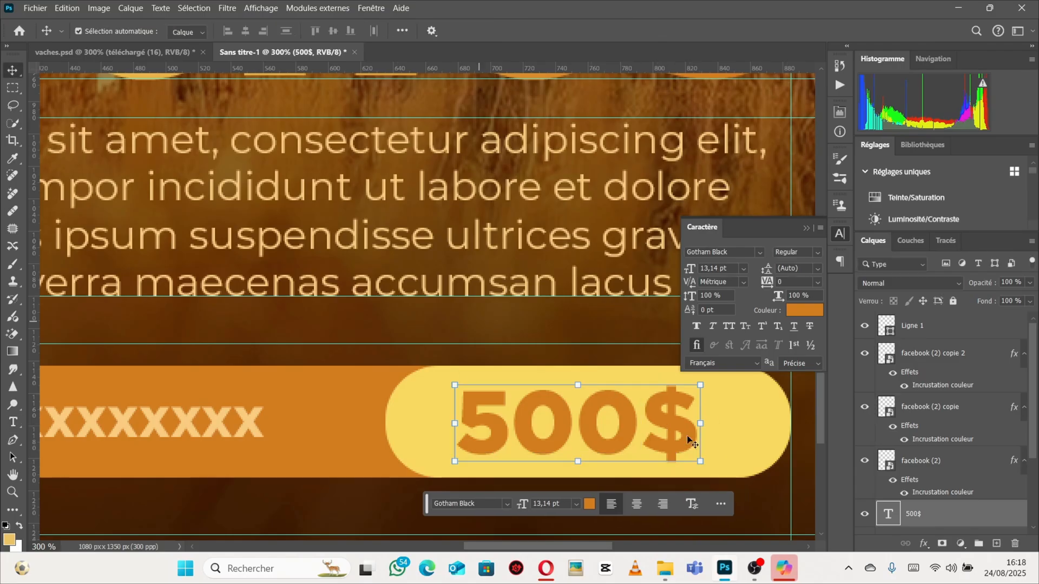
# Enlarge the 500$ text slightly to about 14 pt and re-center it in the yellow section.
pyautogui.hotkey('ctrl', 't')
pyautogui.moveTo(700, 422); pyautogui.dragTo(717, 422)
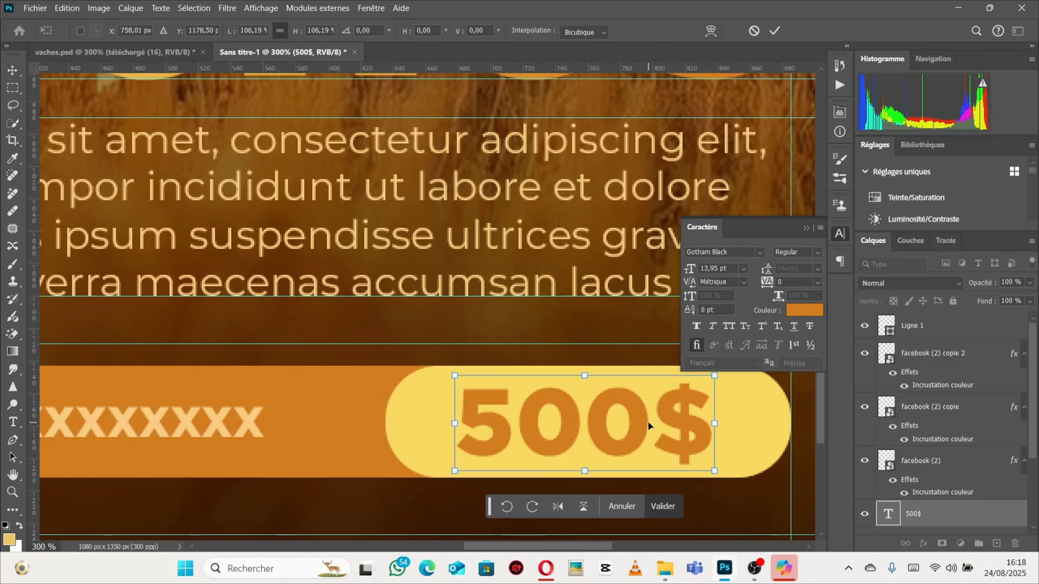
pyautogui.moveTo(637, 423); pyautogui.dragTo(640, 421)
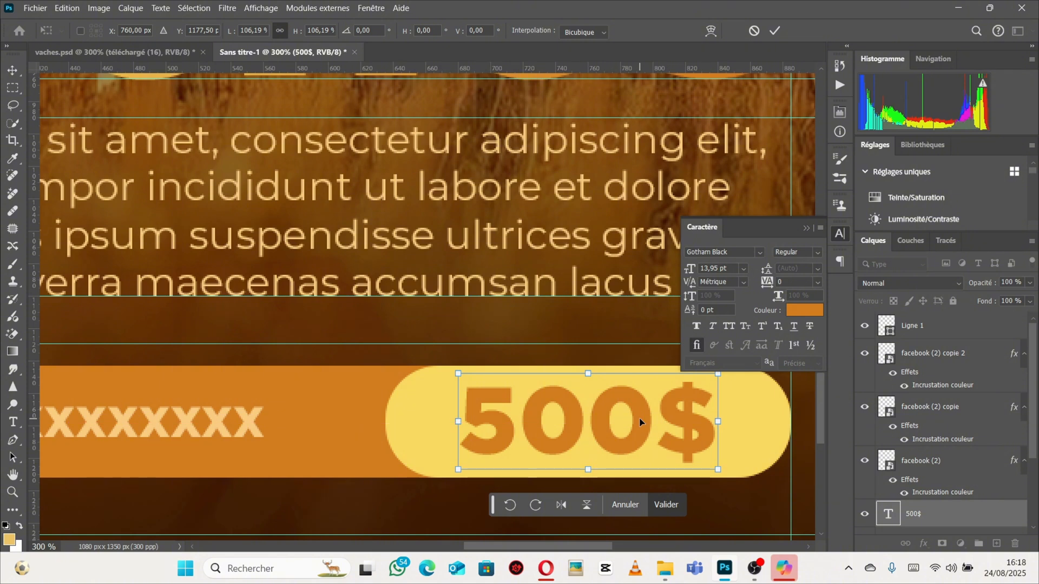
pyautogui.scroll(-3, 390, 403)
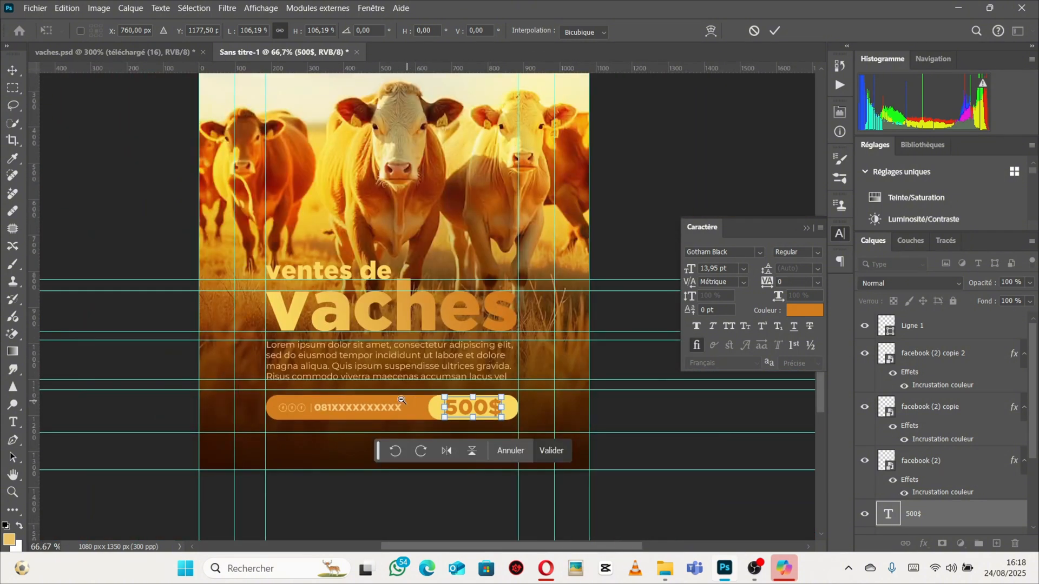
pyautogui.scroll(-1, 400, 399)
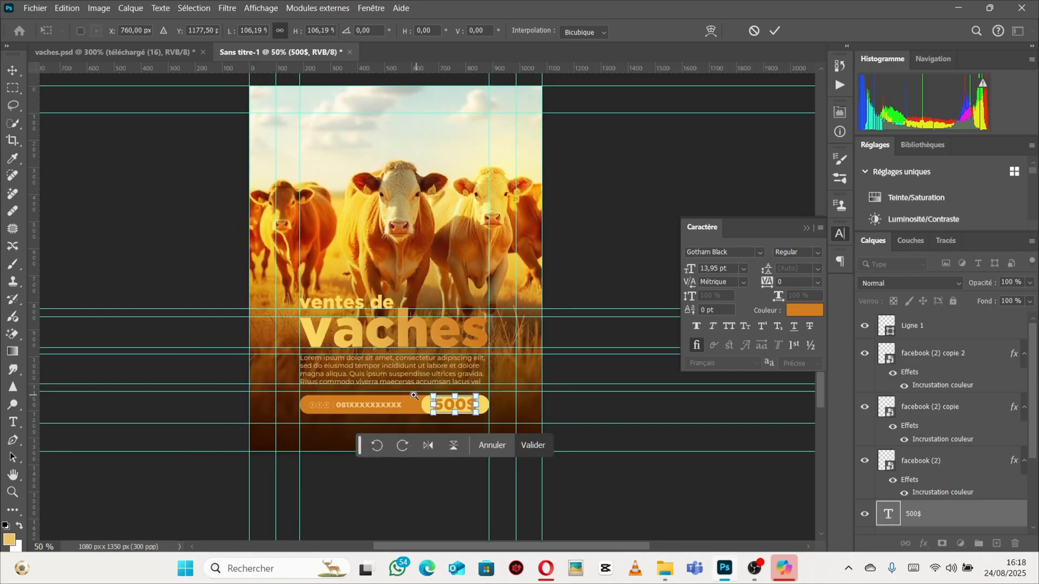
pyautogui.scroll(1, 409, 398)
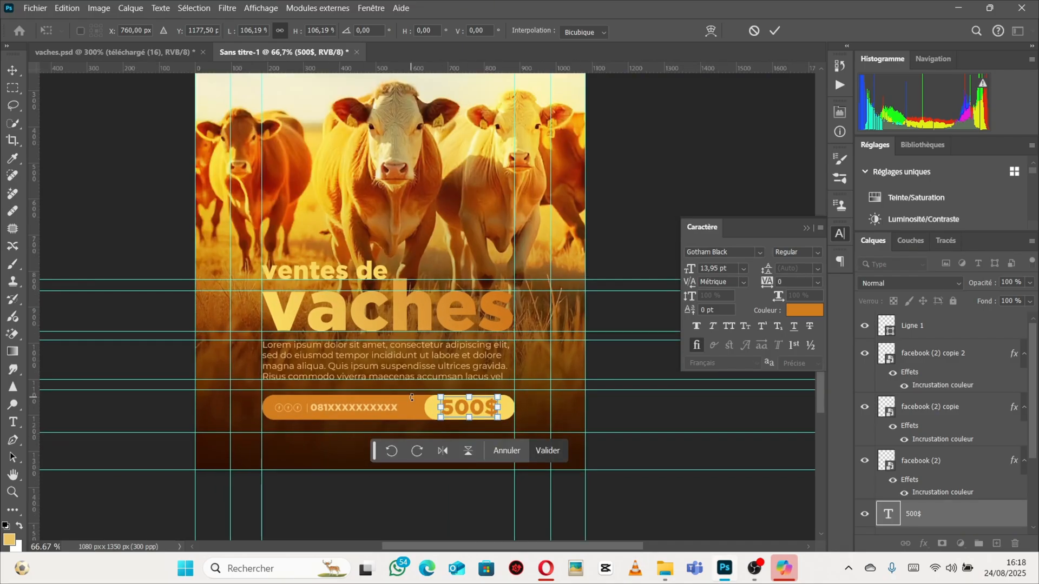
# Compare the poster layout with the vaches.psd reference document.
pyautogui.click(109, 50)
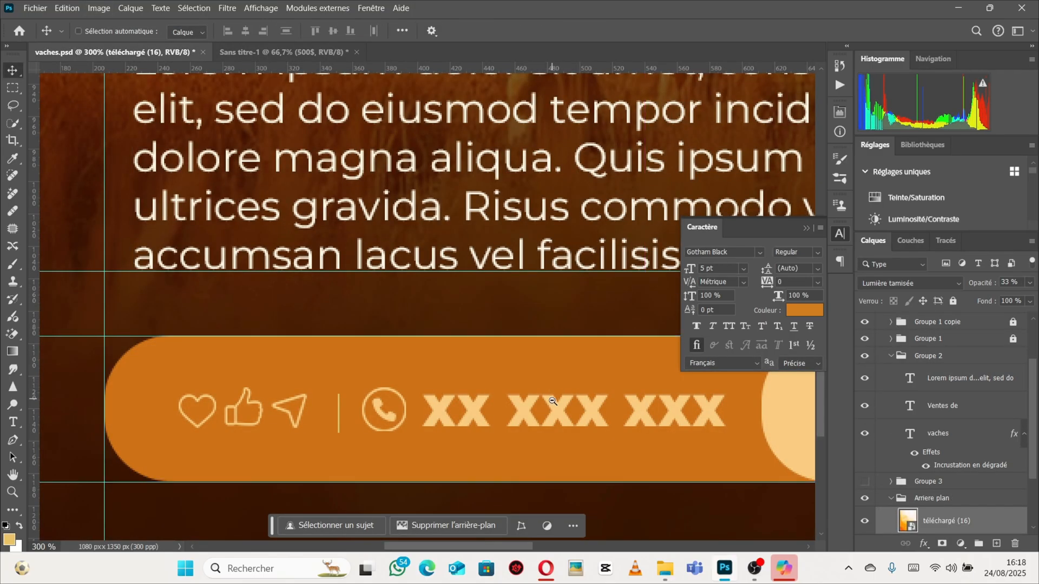
pyautogui.hotkey('ctrl', '-')
pyautogui.hotkey('ctrl', '-')
pyautogui.hotkey('ctrl', '-')
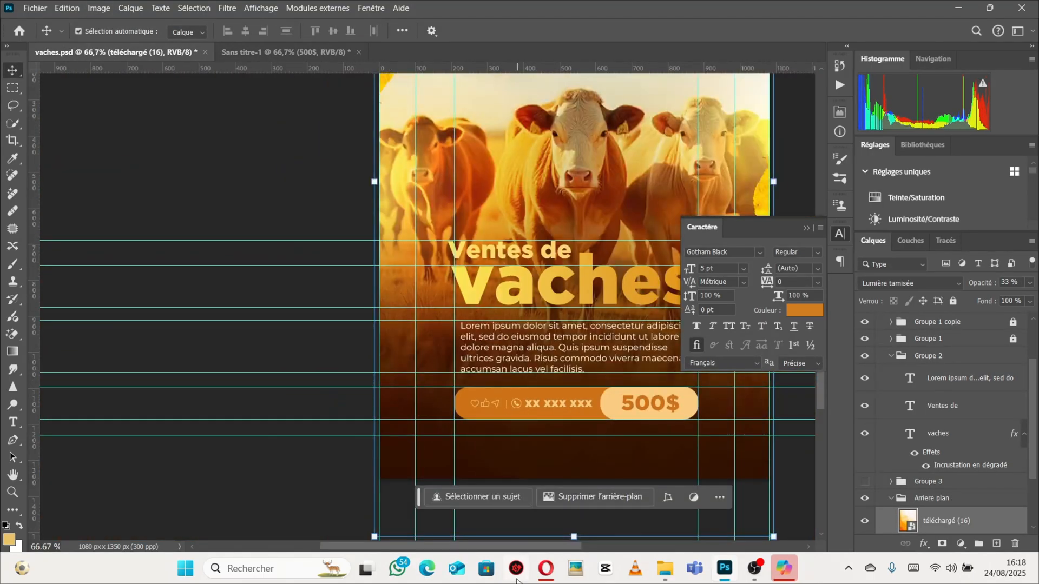
pyautogui.hscroll(5, 527, 550)
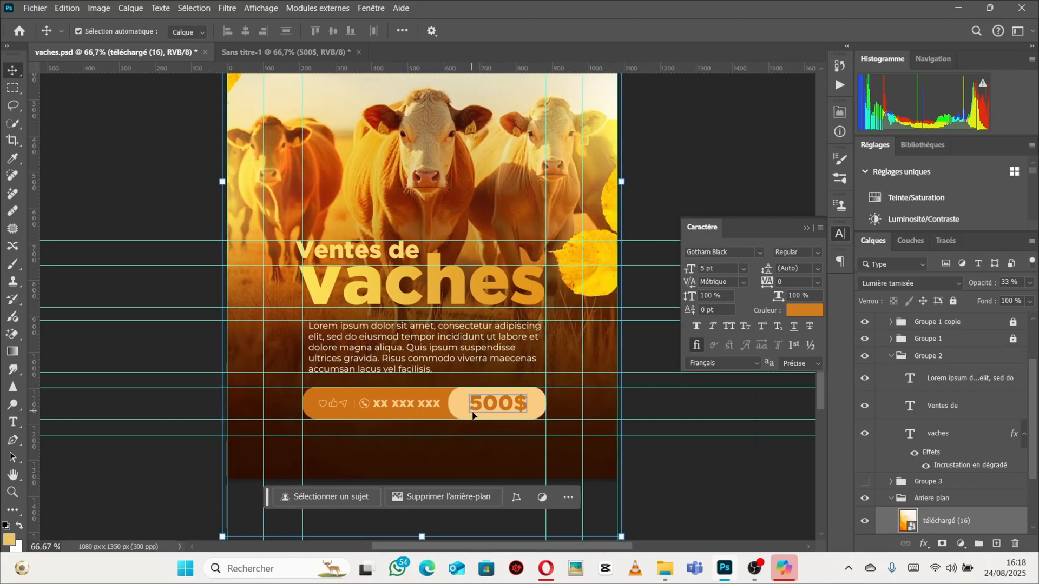
pyautogui.click(285, 52)
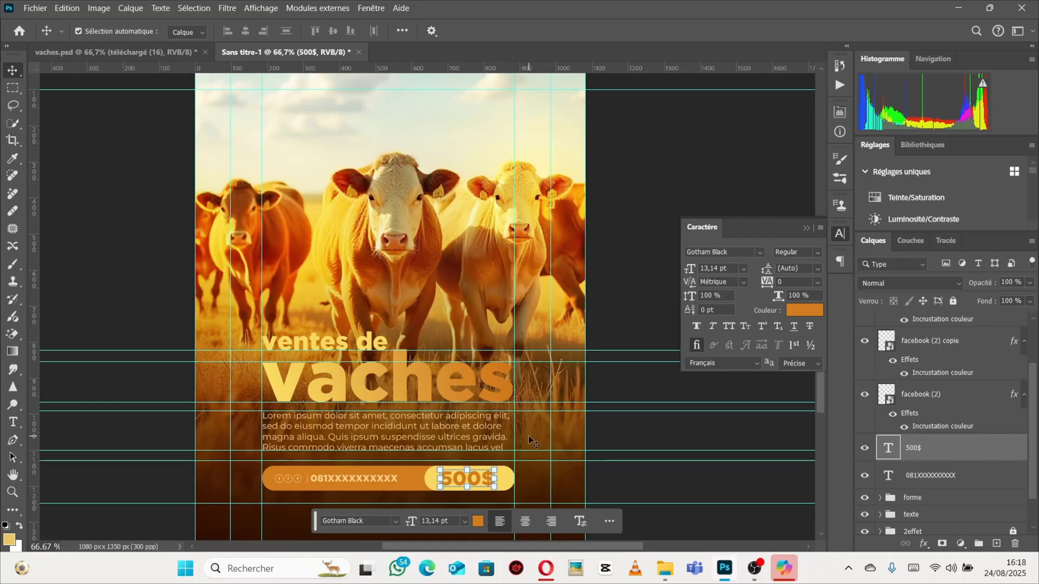
pyautogui.click(81, 52)
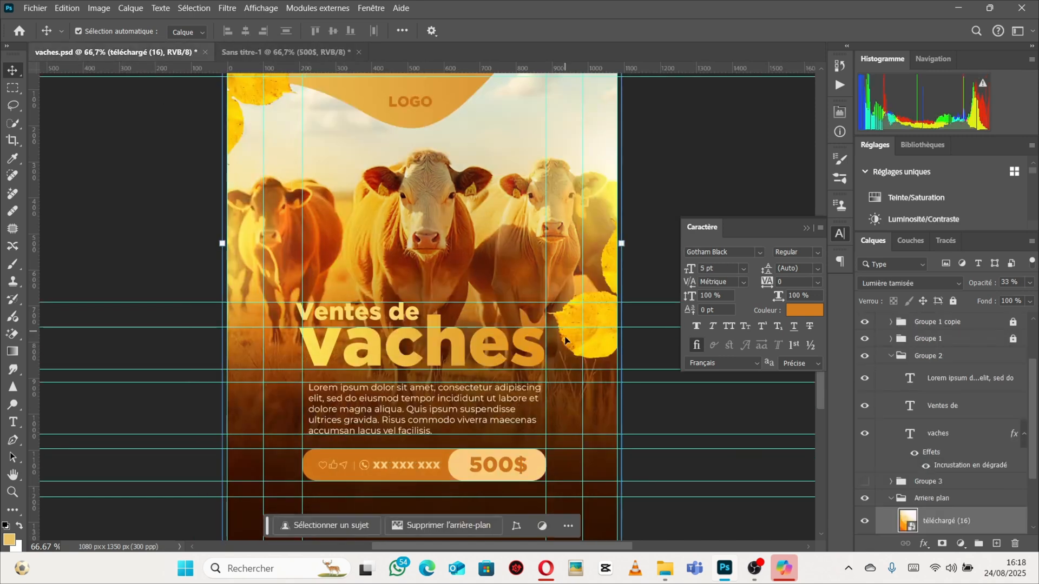
# In vaches.psd, copy the hex color code of the light price rectangle's fill.
pyautogui.click(537, 470)
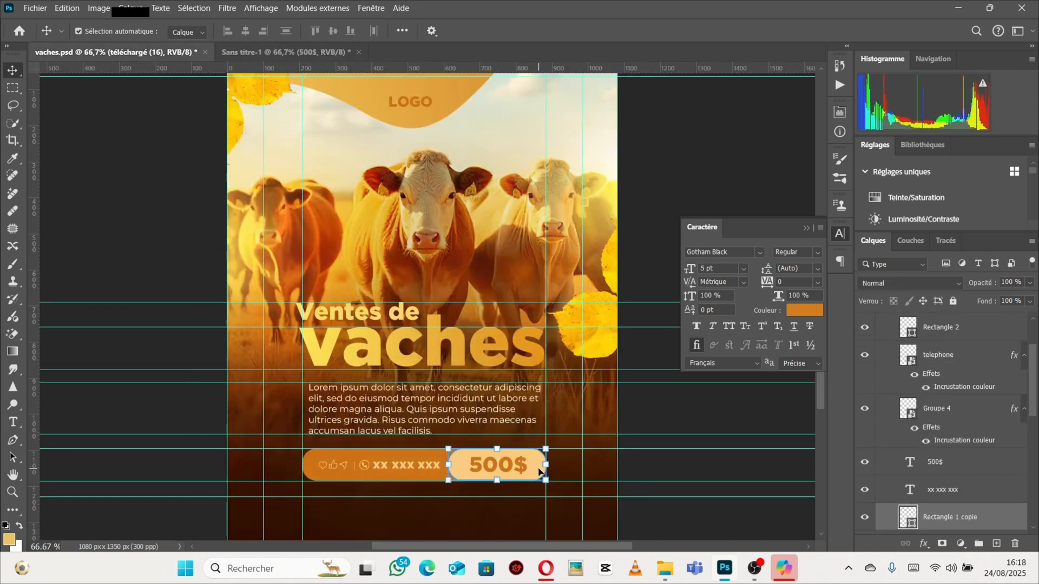
pyautogui.doubleClick(909, 523)
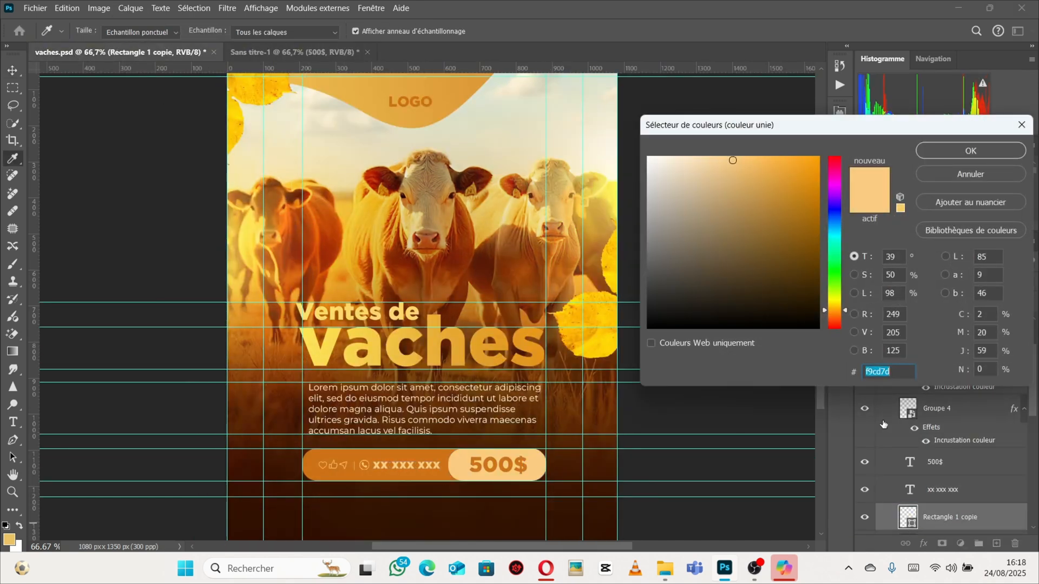
pyautogui.rightClick(891, 372)
pyautogui.click(860, 249)
pyautogui.click(966, 154)
# Set the yellow price-bar rectangle's fill to the copied color f9cd7d.
pyautogui.click(352, 52)
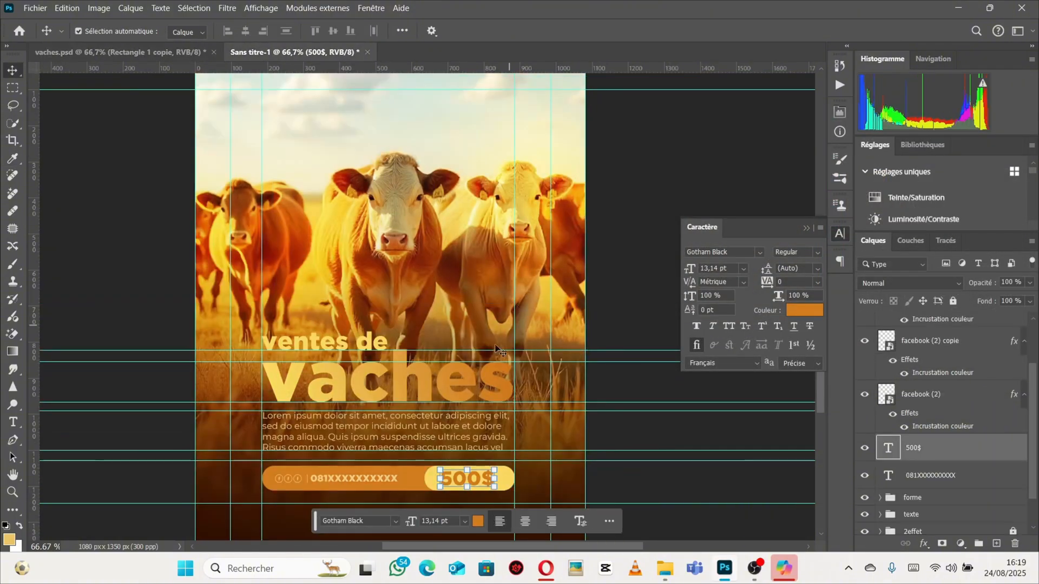
pyautogui.click(620, 494)
pyautogui.click(501, 483)
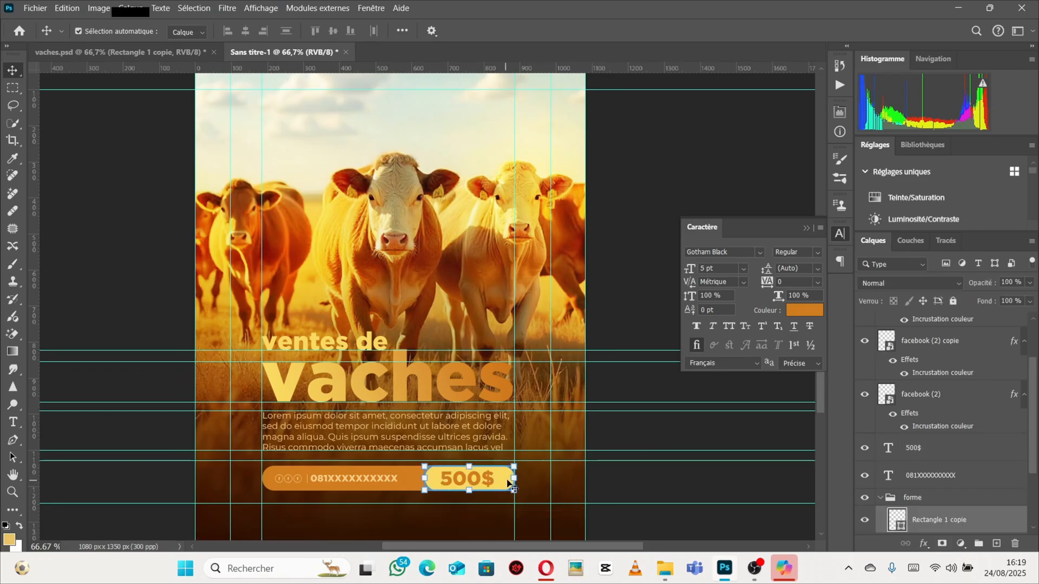
pyautogui.doubleClick(899, 522)
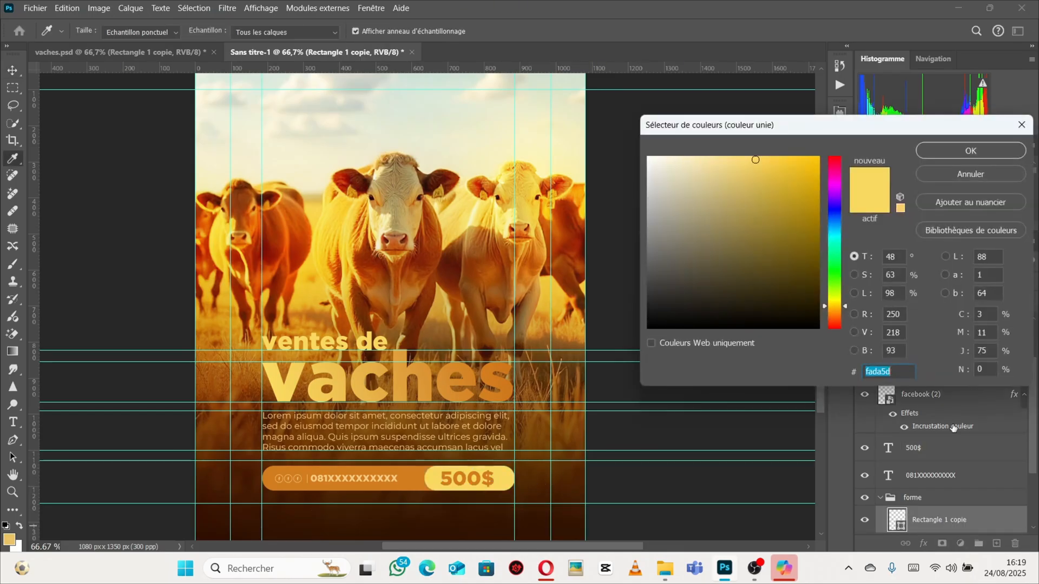
pyautogui.click(1022, 125)
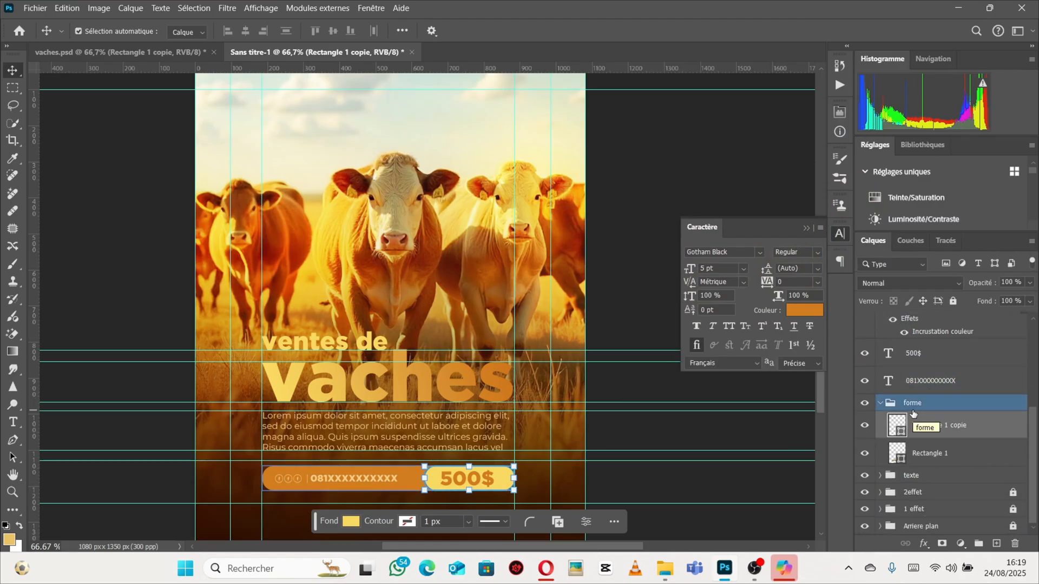
pyautogui.doubleClick(898, 426)
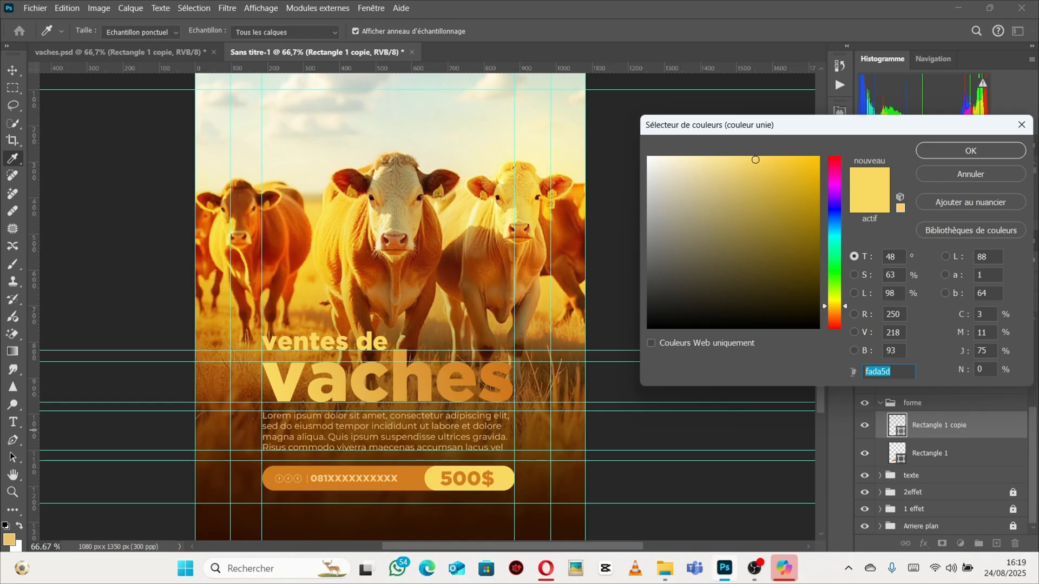
pyautogui.press('BackSpace')
pyautogui.write('f9cd7d')
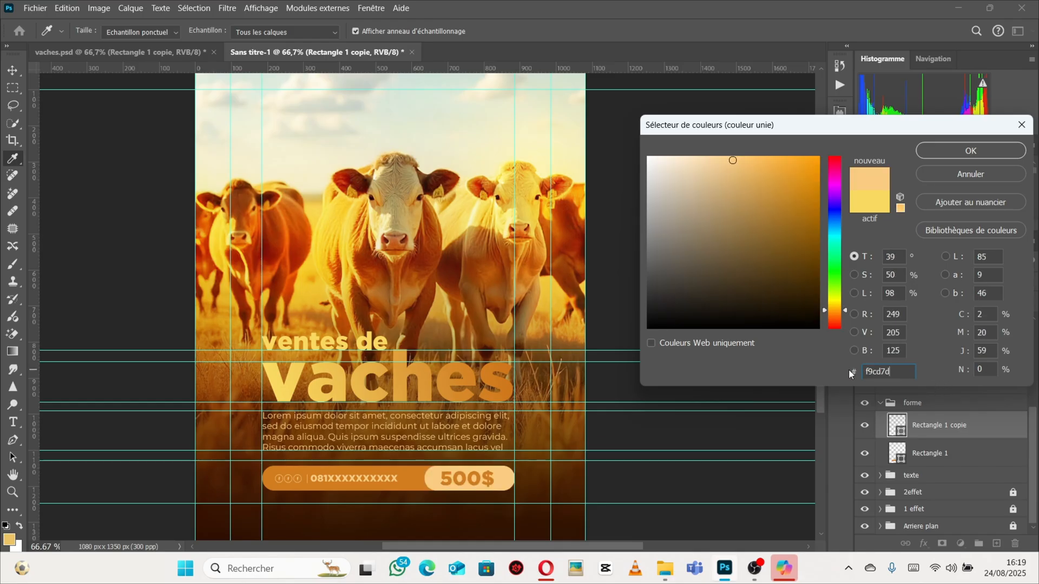
pyautogui.click(965, 156)
# Collapse the forme group and select the Ligne 1 layer.
pyautogui.click(871, 406)
pyautogui.click(880, 404)
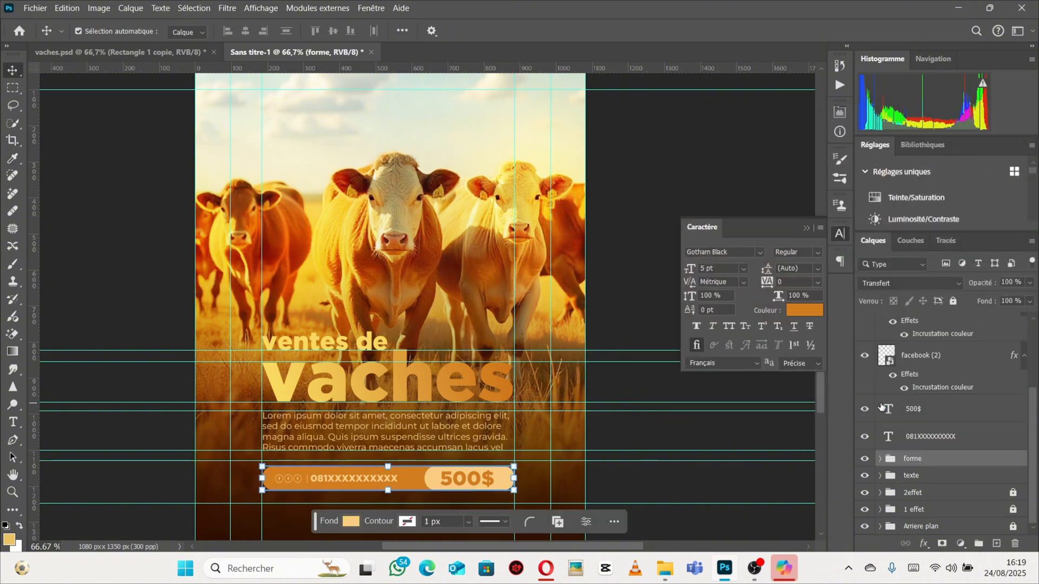
pyautogui.click(887, 404)
pyautogui.scroll(1, 905, 416)
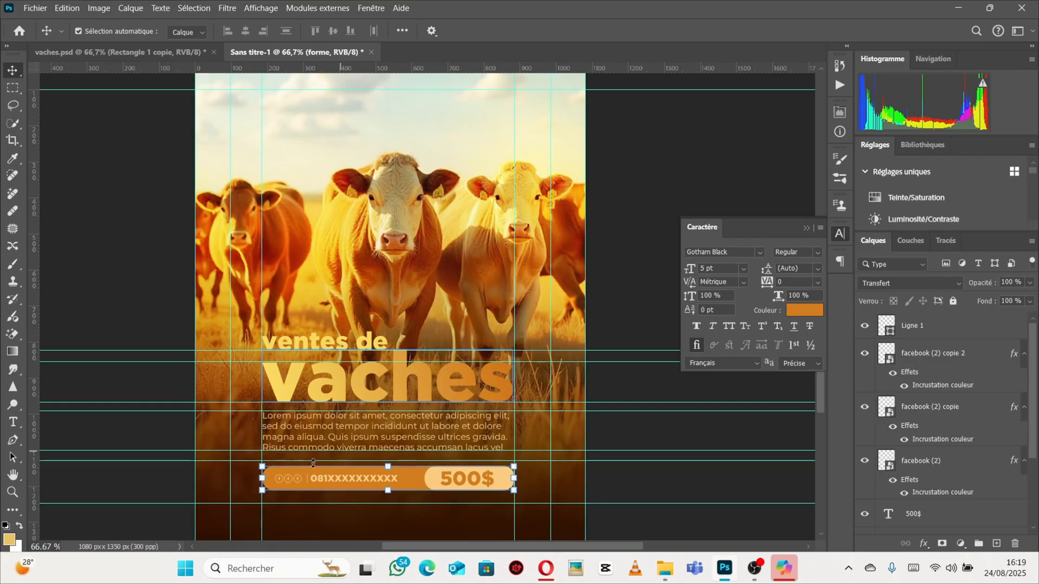
pyautogui.scroll(-3, 963, 471)
pyautogui.click(968, 436)
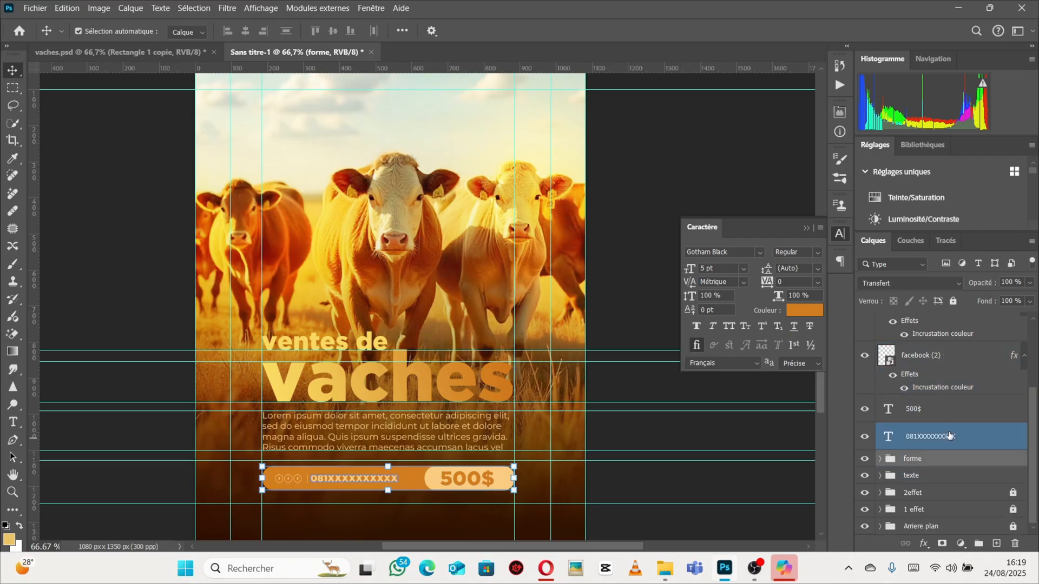
pyautogui.press('Return')
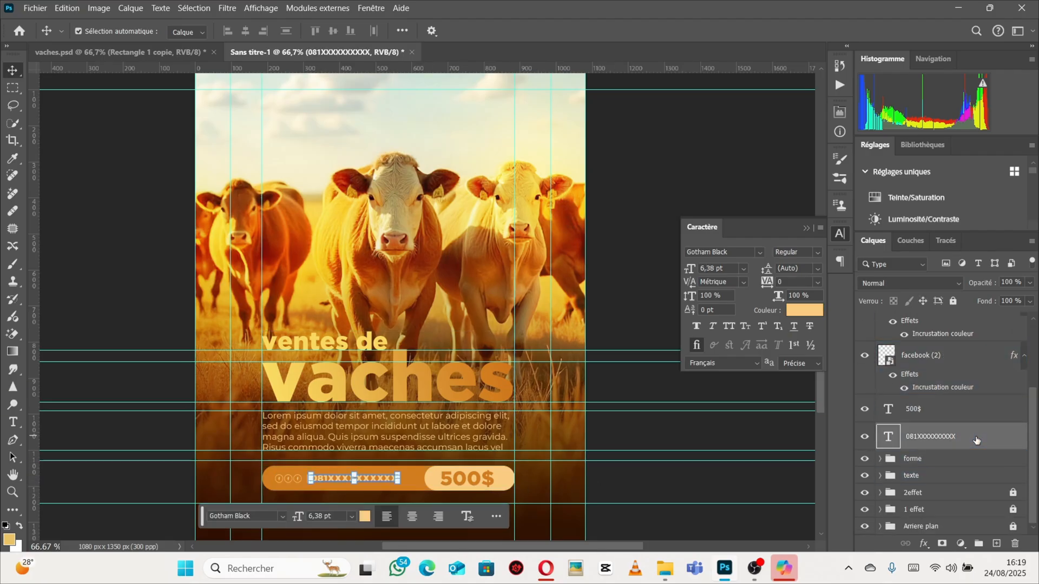
pyautogui.scroll(5, 975, 422)
pyautogui.click(954, 329)
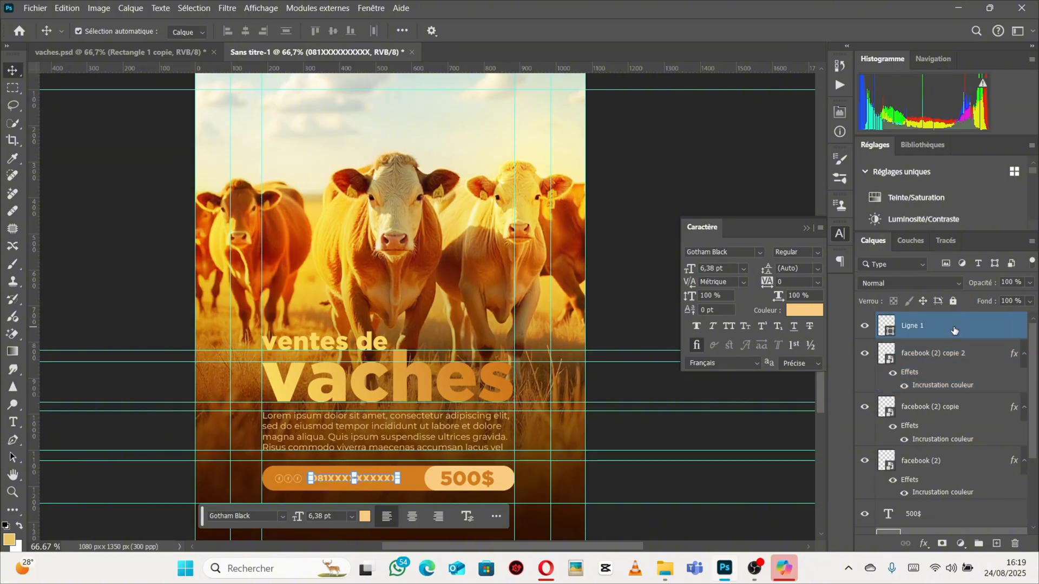
# Group the price-bar layers together and name the group prix.
pyautogui.keyDown('ctrl'); pyautogui.click(954, 329); pyautogui.keyUp('ctrl')
pyautogui.keyDown('ctrl'); pyautogui.click(954, 329); pyautogui.keyUp('ctrl')
pyautogui.keyDown('ctrl'); pyautogui.click(954, 329); pyautogui.keyUp('ctrl')
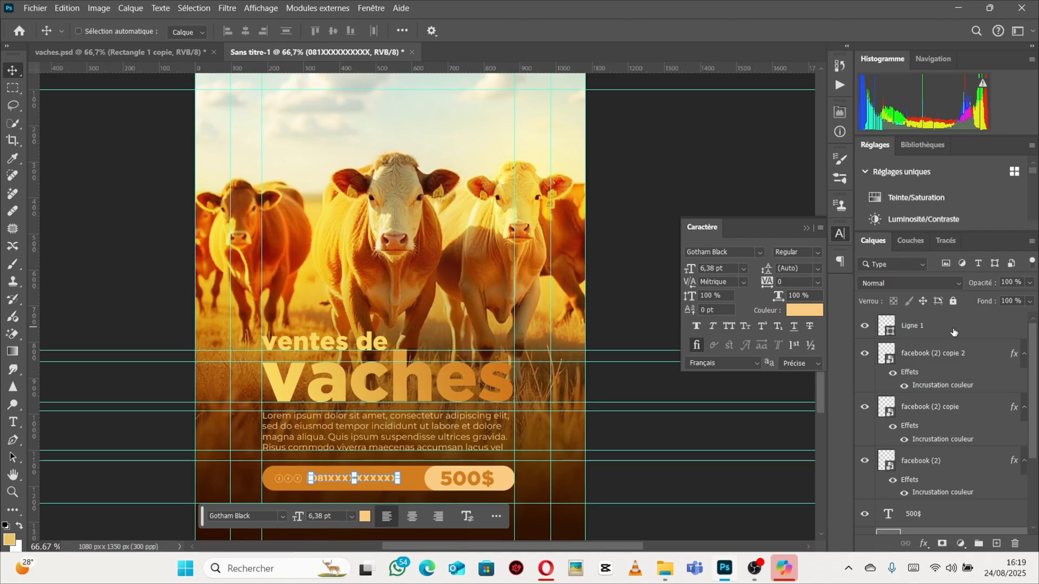
pyautogui.keyDown('shift'); pyautogui.click(954, 329); pyautogui.keyUp('shift')
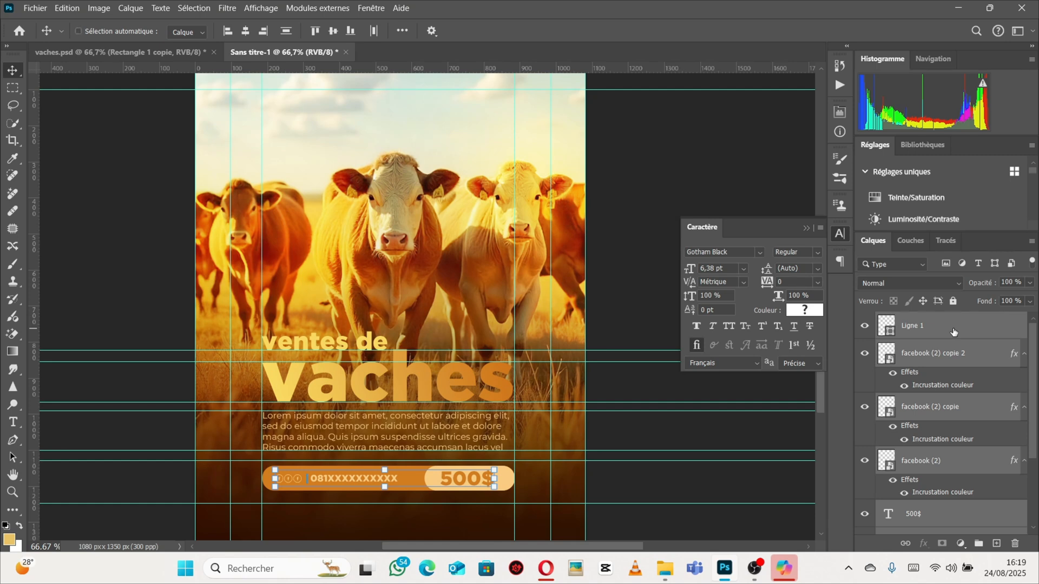
pyautogui.hotkey('ctrl', 'g')
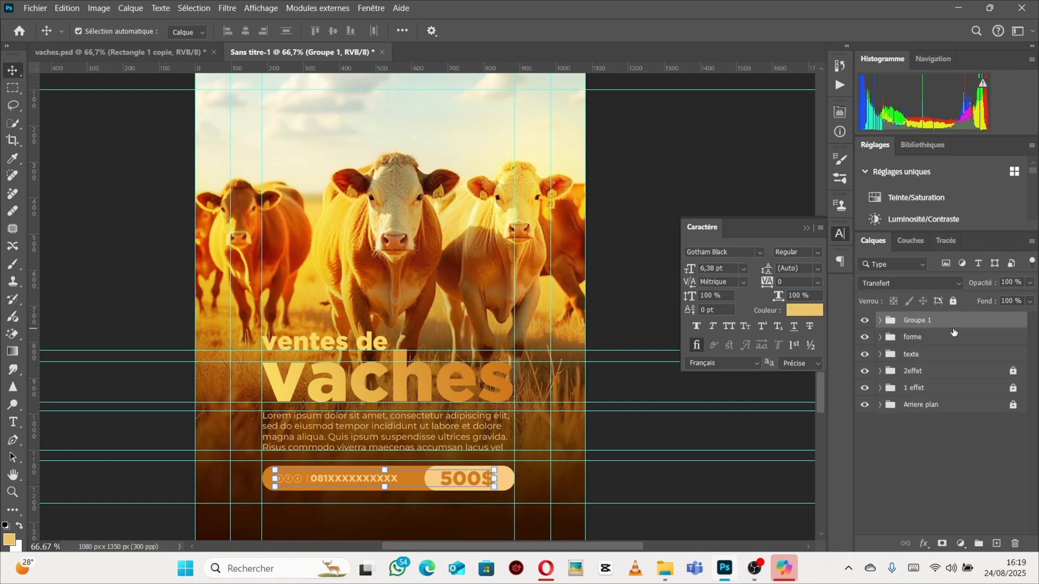
pyautogui.doubleClick(914, 321)
pyautogui.press('BackSpace')
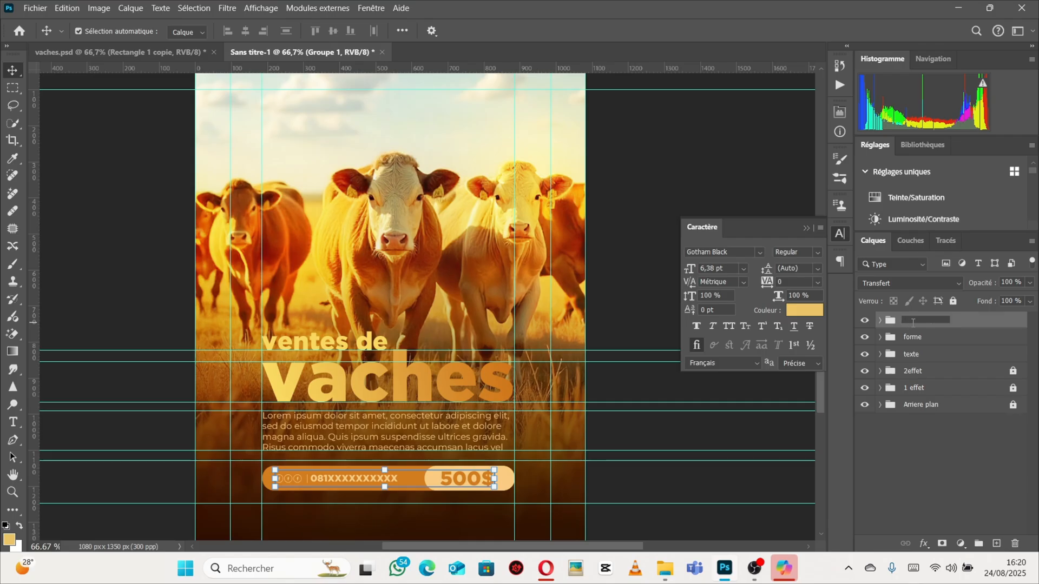
pyautogui.write('prix')
pyautogui.press('Return')
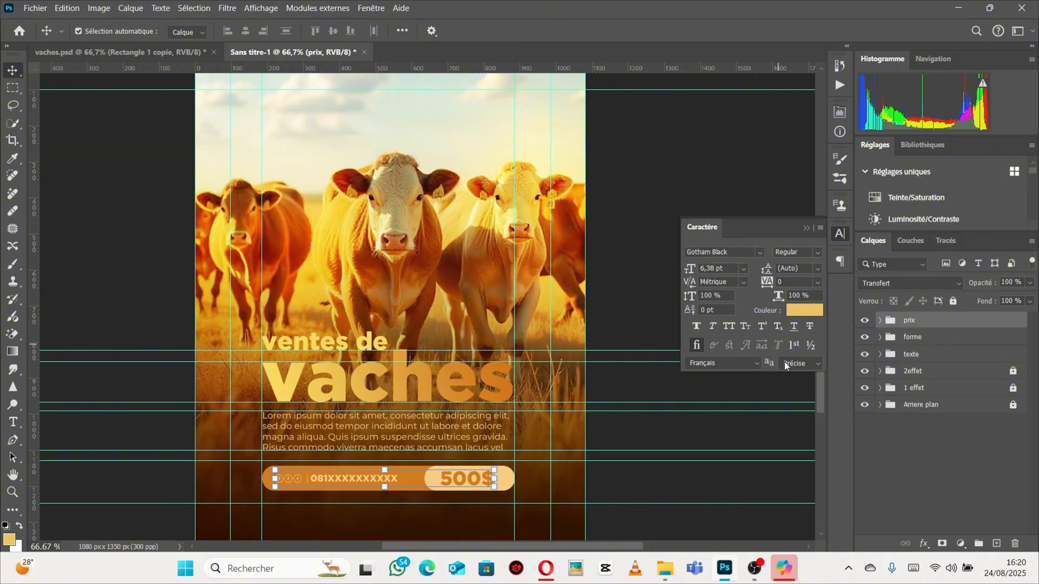
pyautogui.doubleClick(936, 322)
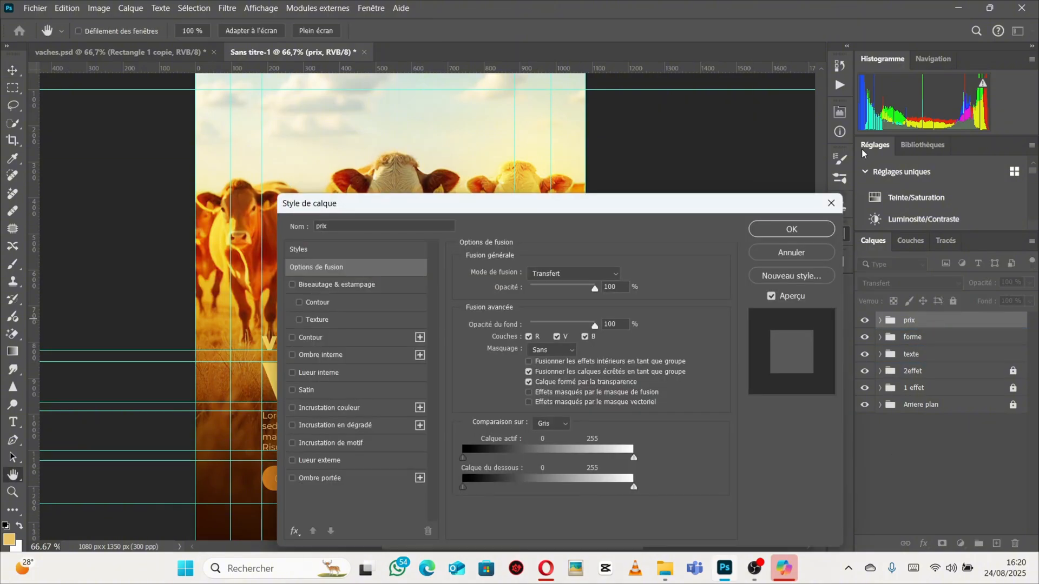
pyautogui.press('Escape')
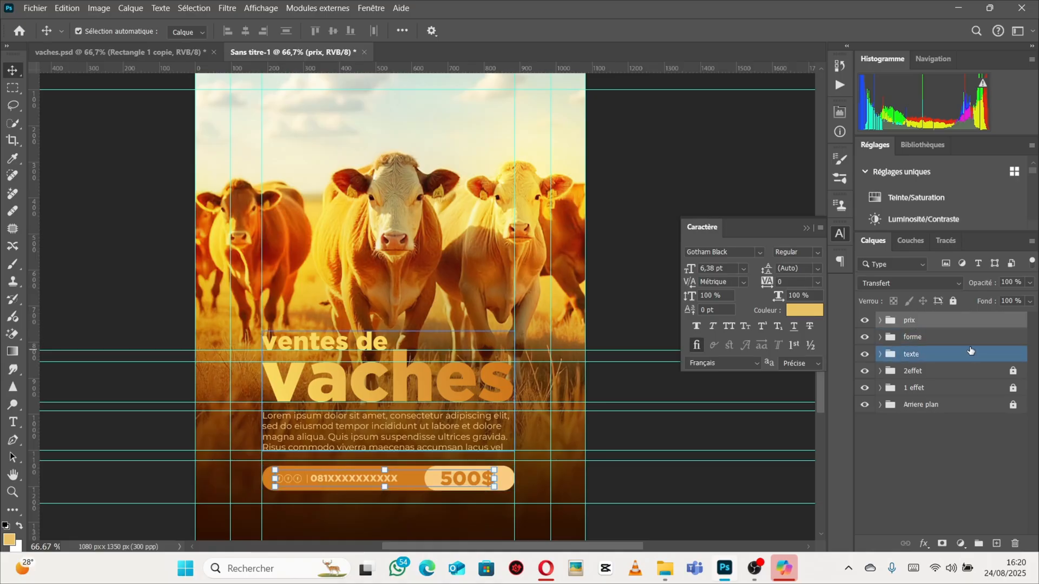
# Nudge the price bar up about 13 px.
pyautogui.keyDown('ctrl'); pyautogui.click(938, 338); pyautogui.keyUp('ctrl')
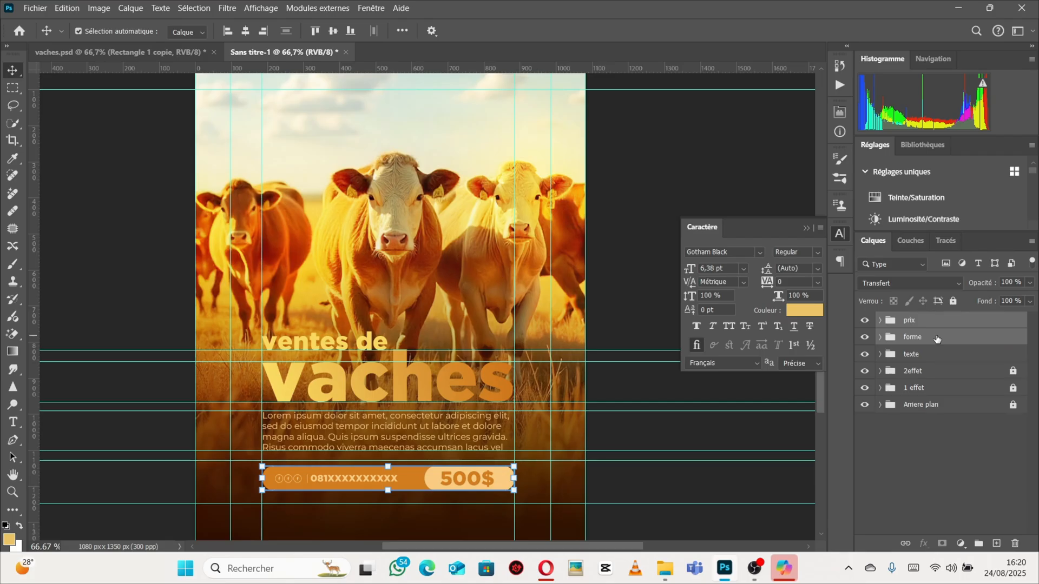
pyautogui.hotkey('shift', 'Up')
pyautogui.press('Up')
pyautogui.press('Up')
pyautogui.press('Up')
pyautogui.press('Up')
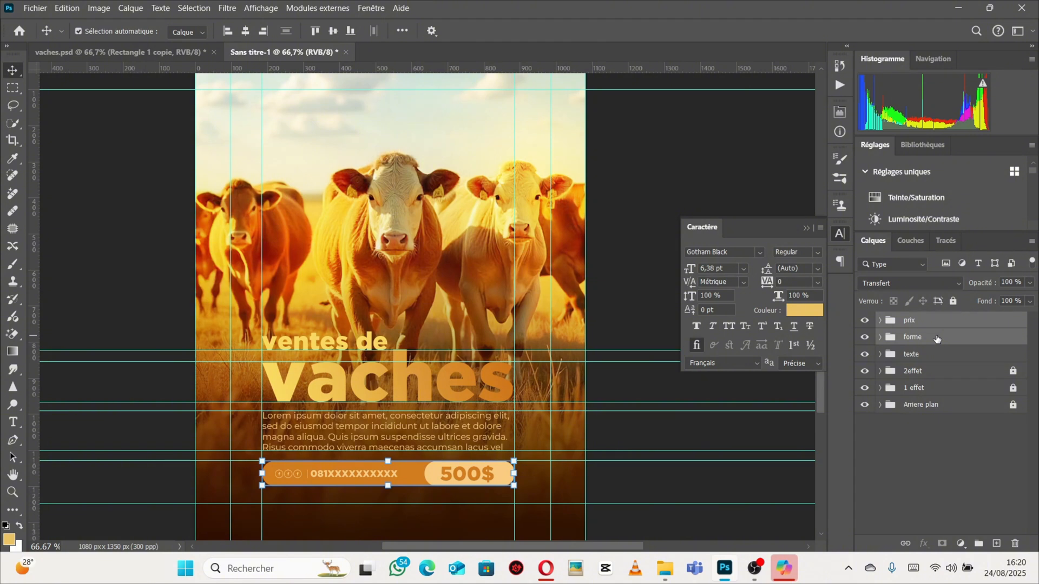
# Compare the top logo area of the vaches.psd reference with the new poster.
pyautogui.press('ctrl')
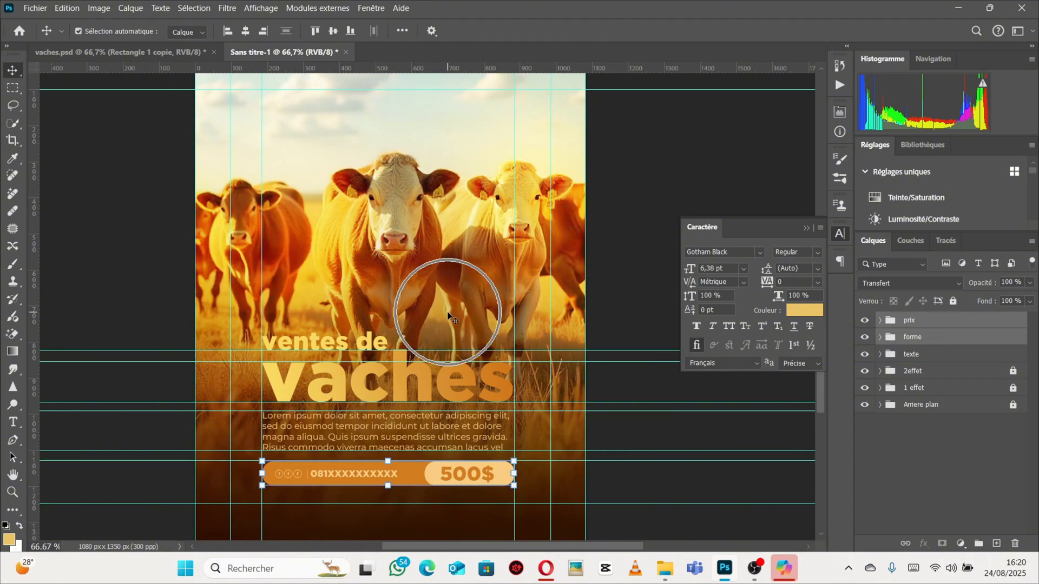
pyautogui.hotkey('ctrl', '-')
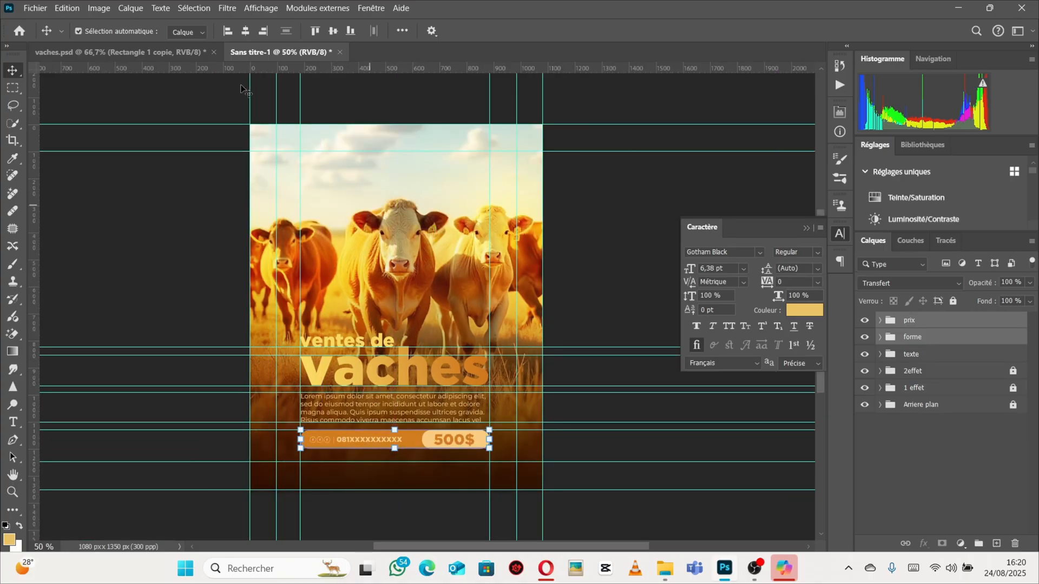
pyautogui.click(119, 51)
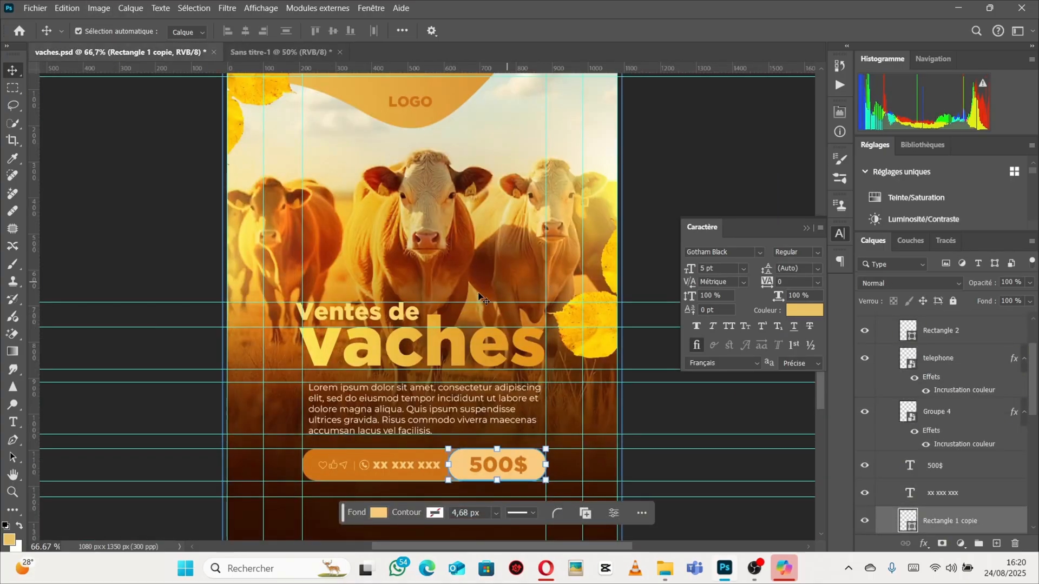
pyautogui.scroll(5, 460, 287)
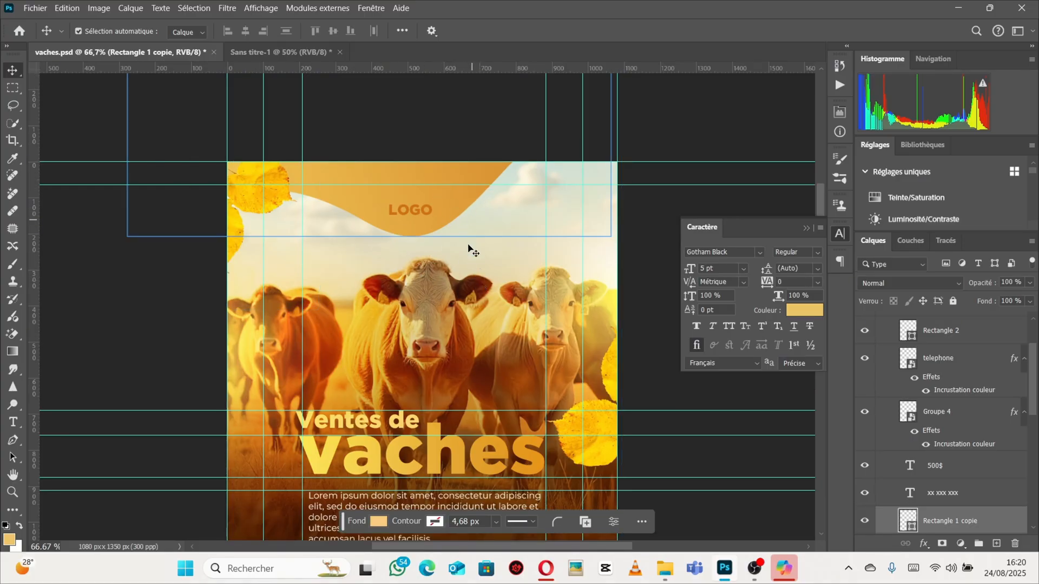
pyautogui.click(281, 52)
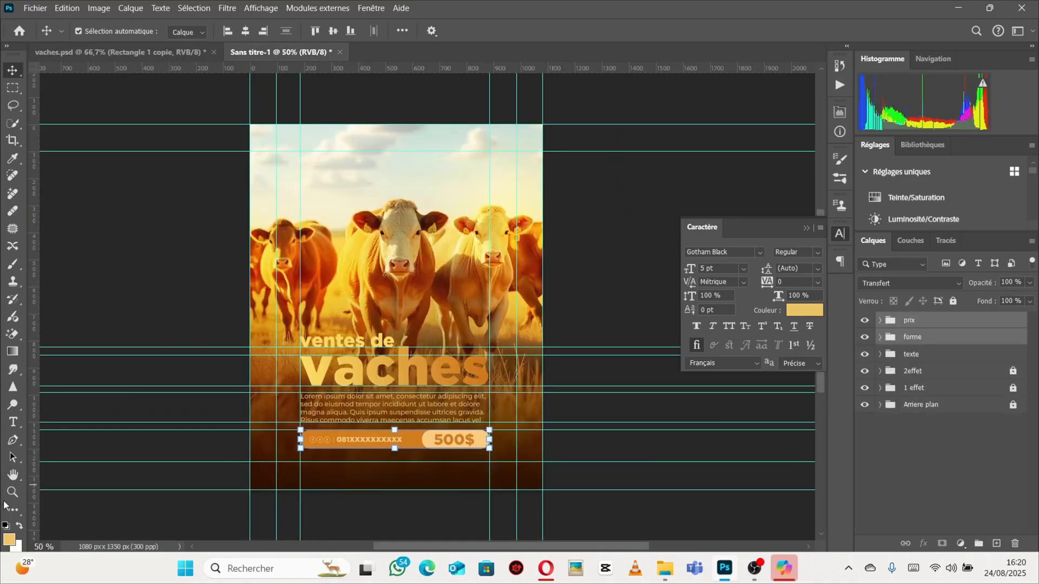
# Switch to the Ellipse shape tool to start drawing a shape.
pyautogui.click(16, 513)
pyautogui.rightClick(15, 509)
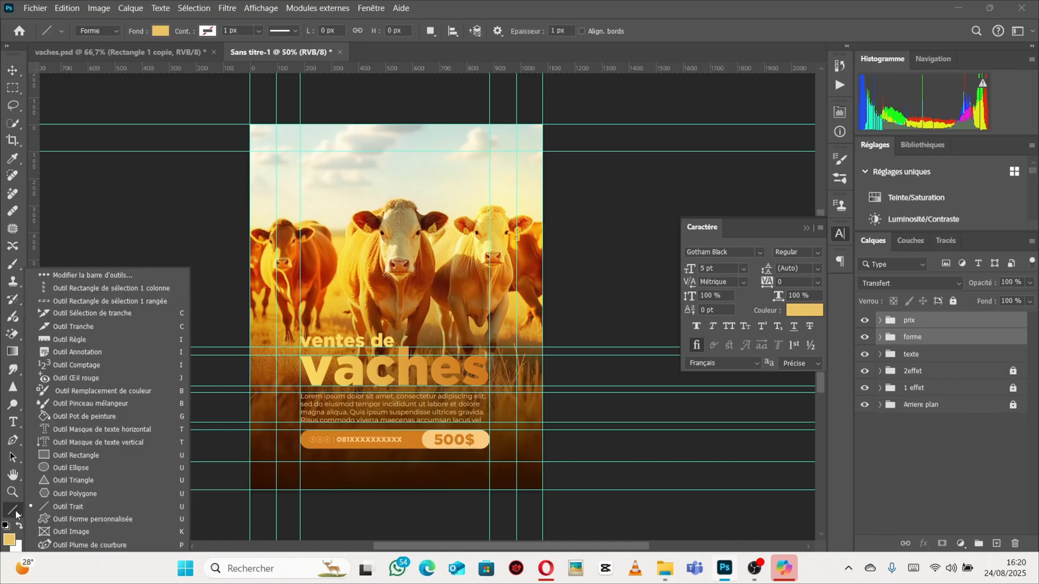
pyautogui.click(14, 510)
pyautogui.rightClick(14, 510)
pyautogui.click(50, 469)
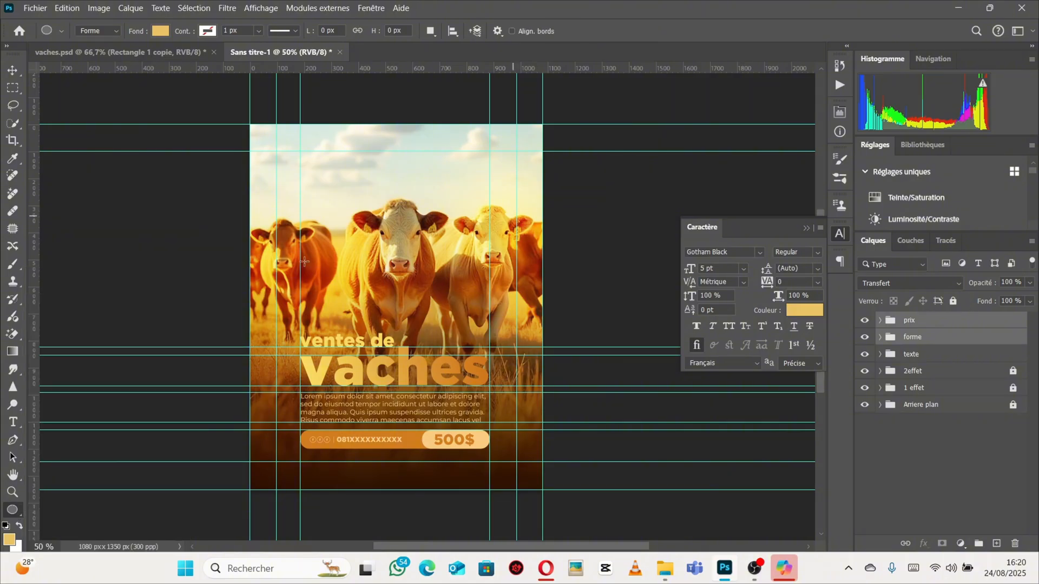
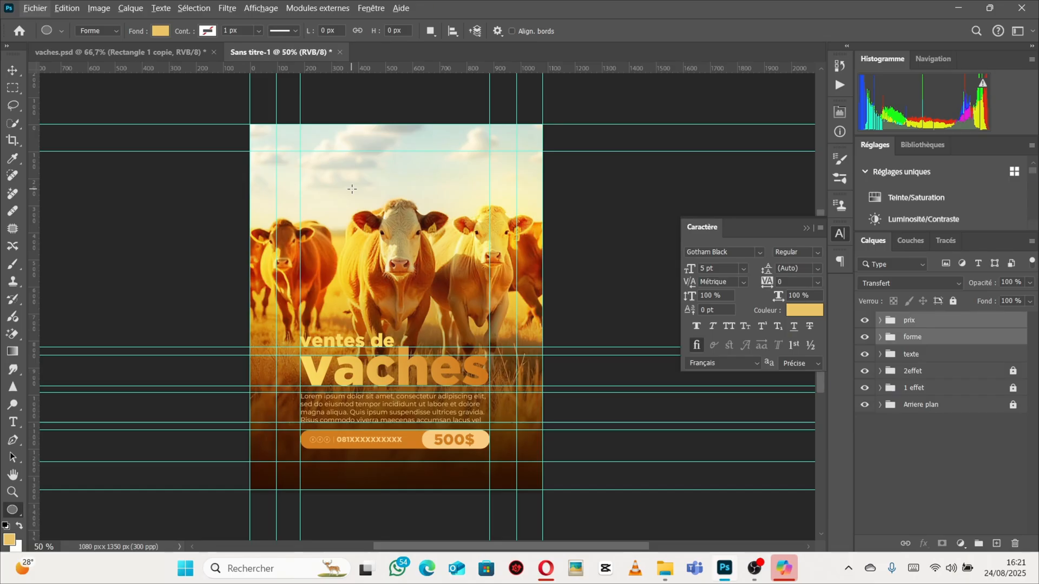
# Draw a circle about 509 × 509 px over the cows with the Ellipse tool and move it up slightly.
pyautogui.moveTo(352, 189); pyautogui.dragTo(489, 425)
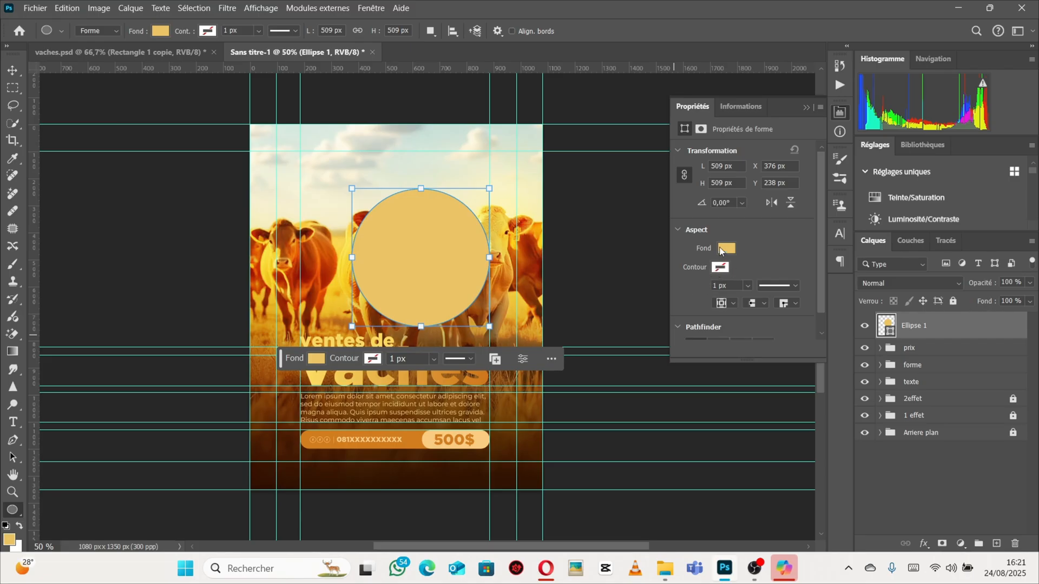
pyautogui.click(809, 107)
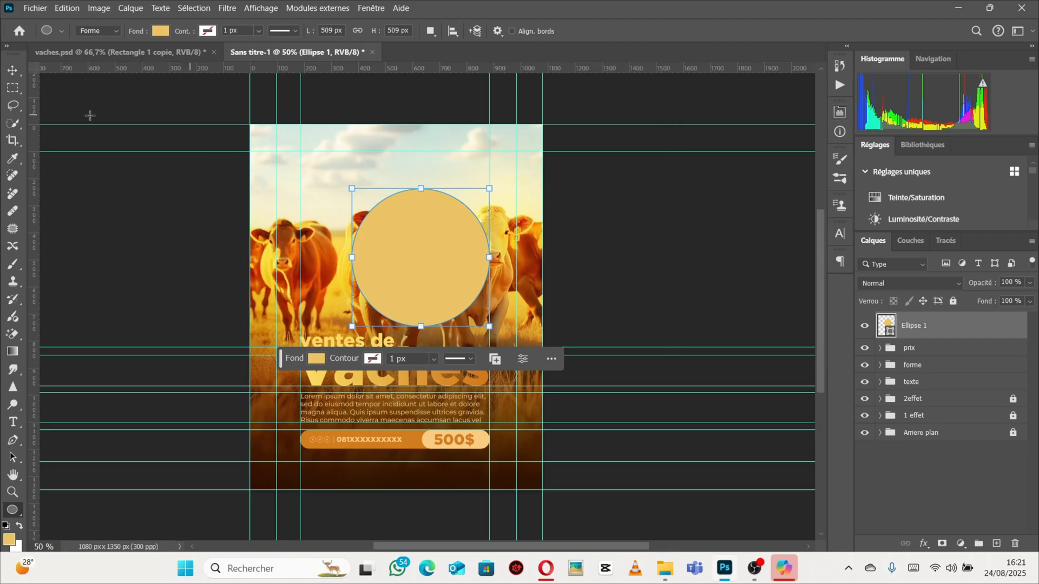
pyautogui.click(14, 71)
pyautogui.moveTo(405, 259); pyautogui.dragTo(403, 234)
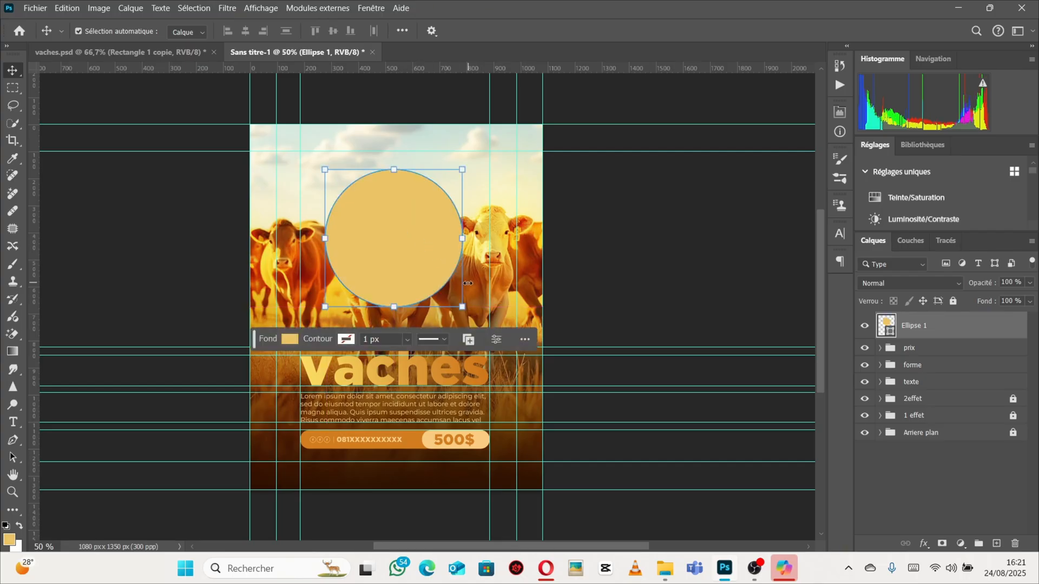
# Warp the circle into an irregular blob shape by pulling its warp grid points and handles.
pyautogui.click(142, 52)
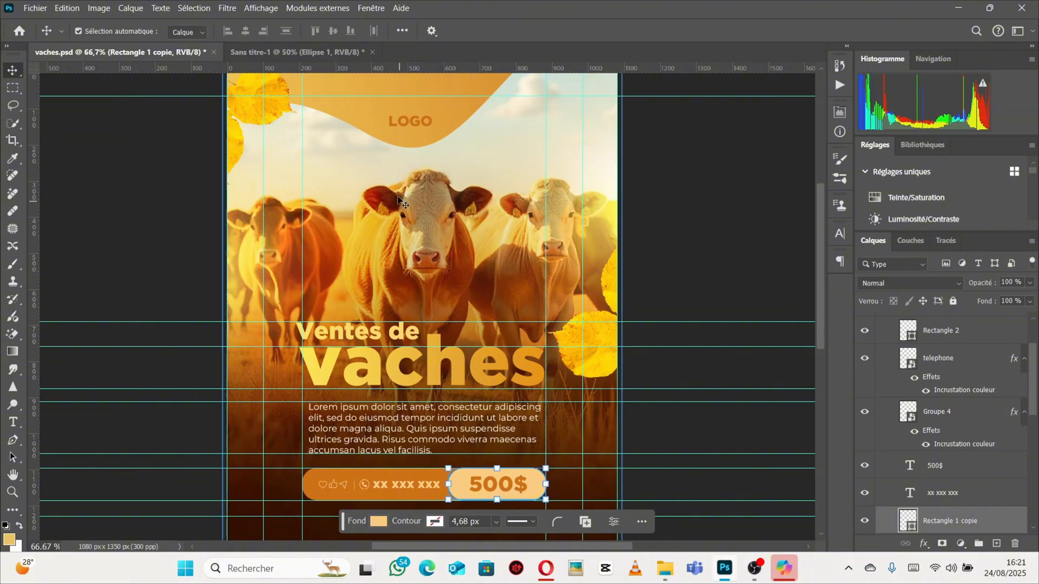
pyautogui.click(257, 51)
pyautogui.hotkey('ctrl', 't')
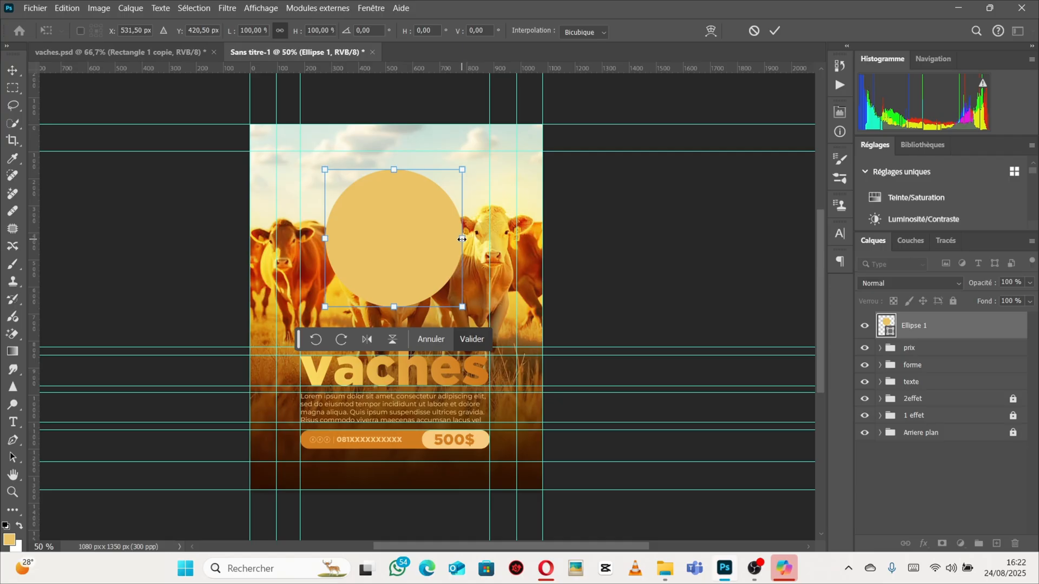
pyautogui.rightClick(461, 239)
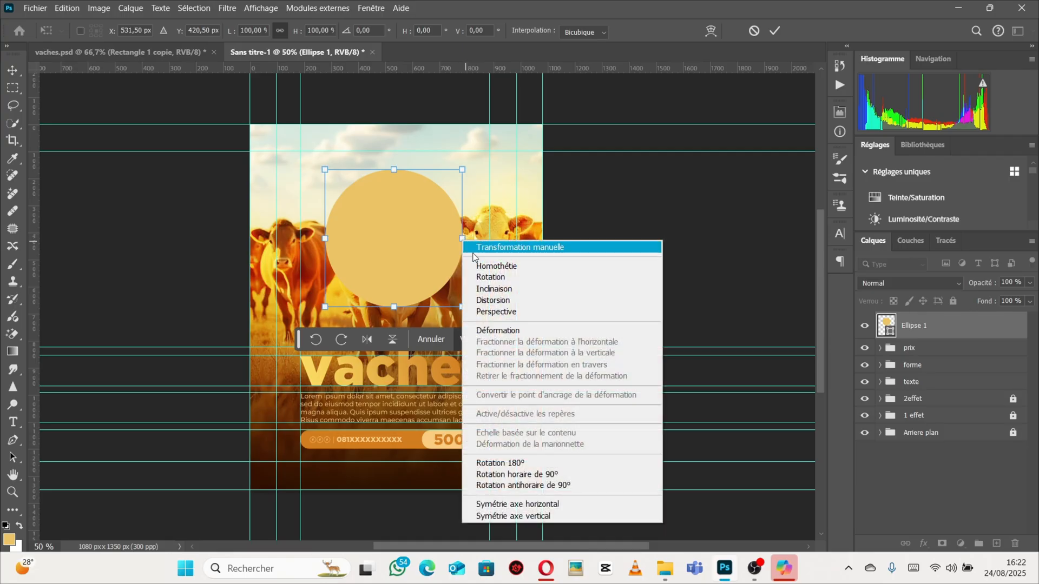
pyautogui.click(487, 332)
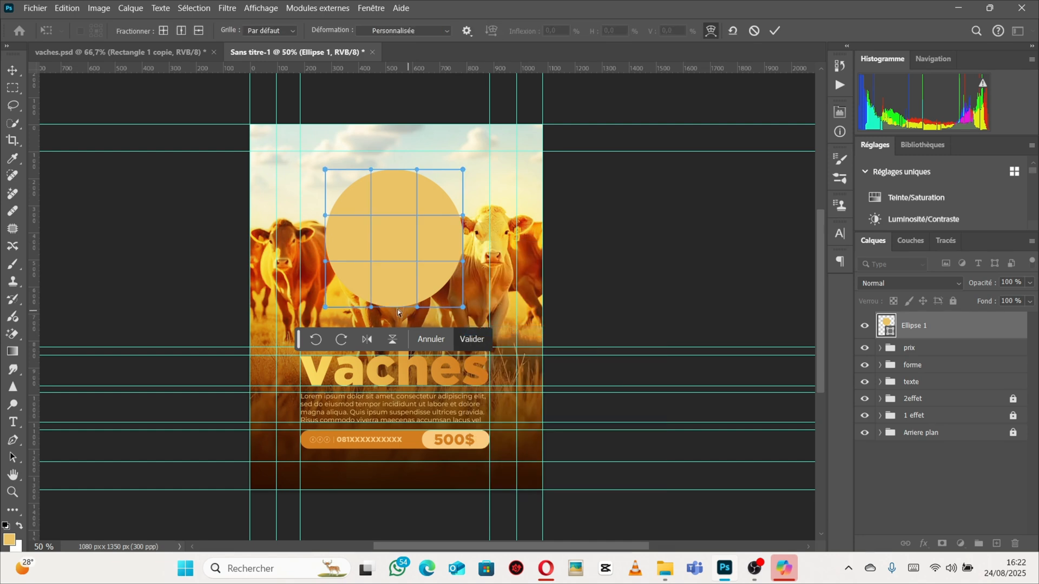
pyautogui.moveTo(371, 308); pyautogui.dragTo(396, 228)
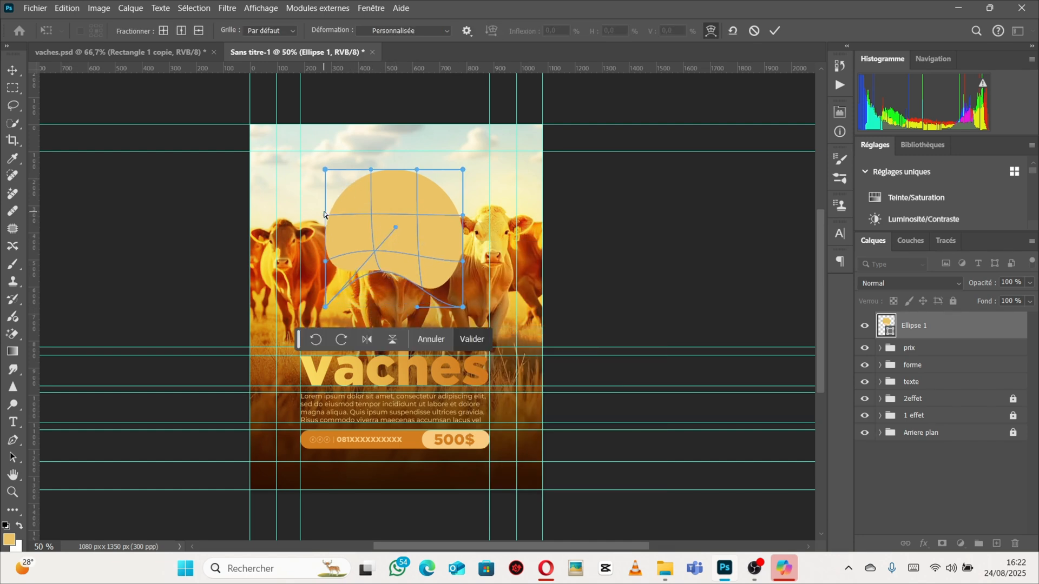
pyautogui.moveTo(368, 174); pyautogui.dragTo(395, 131)
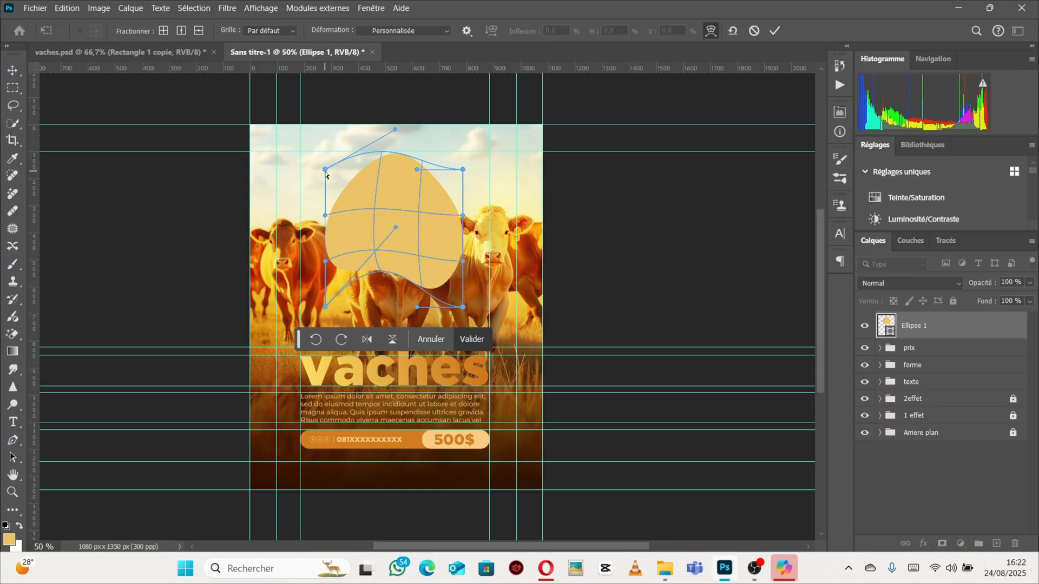
pyautogui.moveTo(338, 242); pyautogui.dragTo(319, 251)
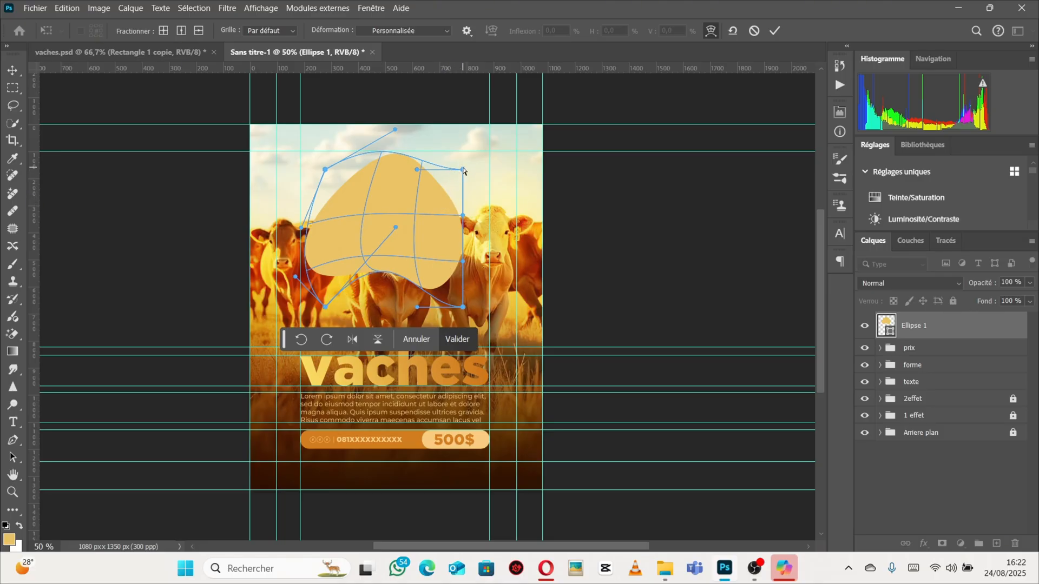
pyautogui.moveTo(464, 171); pyautogui.dragTo(479, 151)
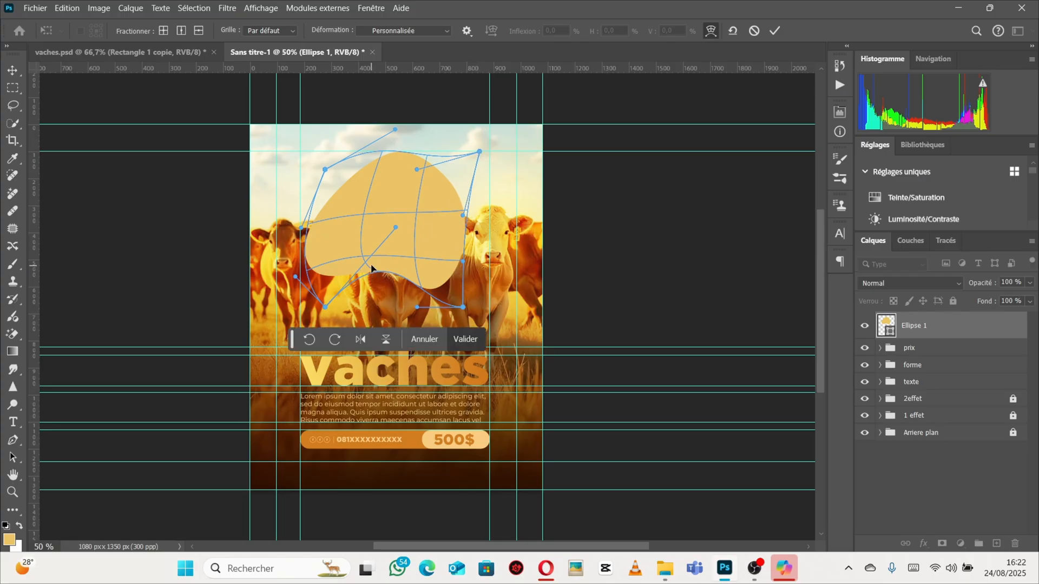
pyautogui.moveTo(371, 269); pyautogui.dragTo(351, 280)
pyautogui.moveTo(343, 206); pyautogui.dragTo(422, 178)
pyautogui.moveTo(432, 192); pyautogui.dragTo(419, 263)
pyautogui.moveTo(330, 237); pyautogui.dragTo(345, 243)
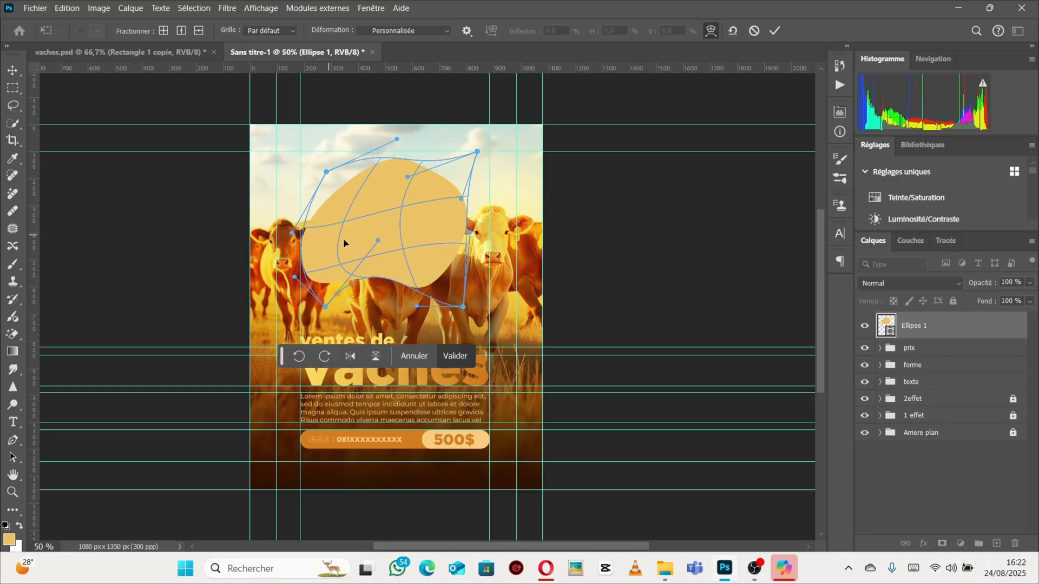
pyautogui.click(15, 75)
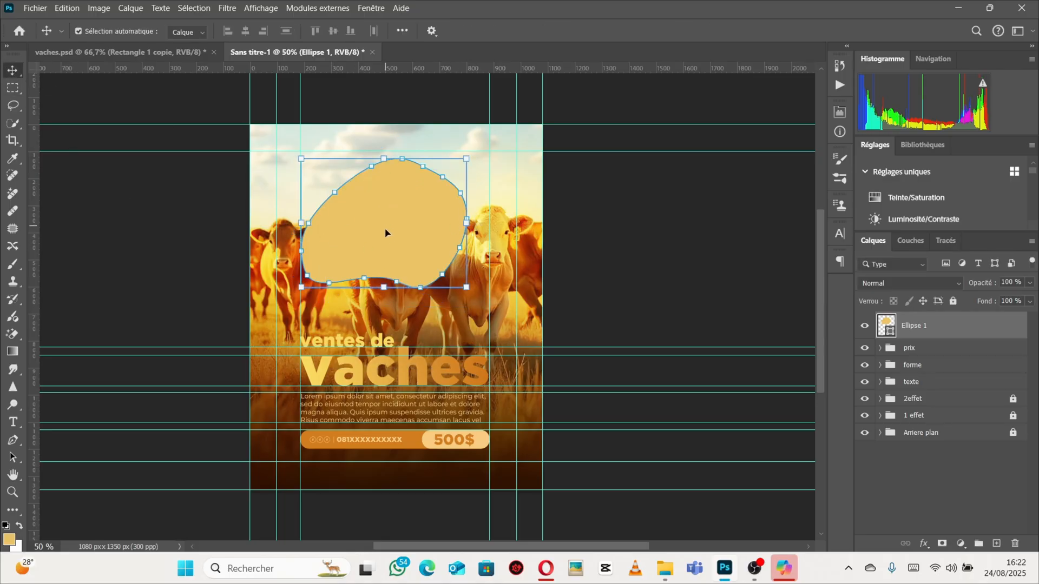
# Move the blob to the poster's top edge and enlarge it to about 146%.
pyautogui.moveTo(393, 259); pyautogui.dragTo(382, 160)
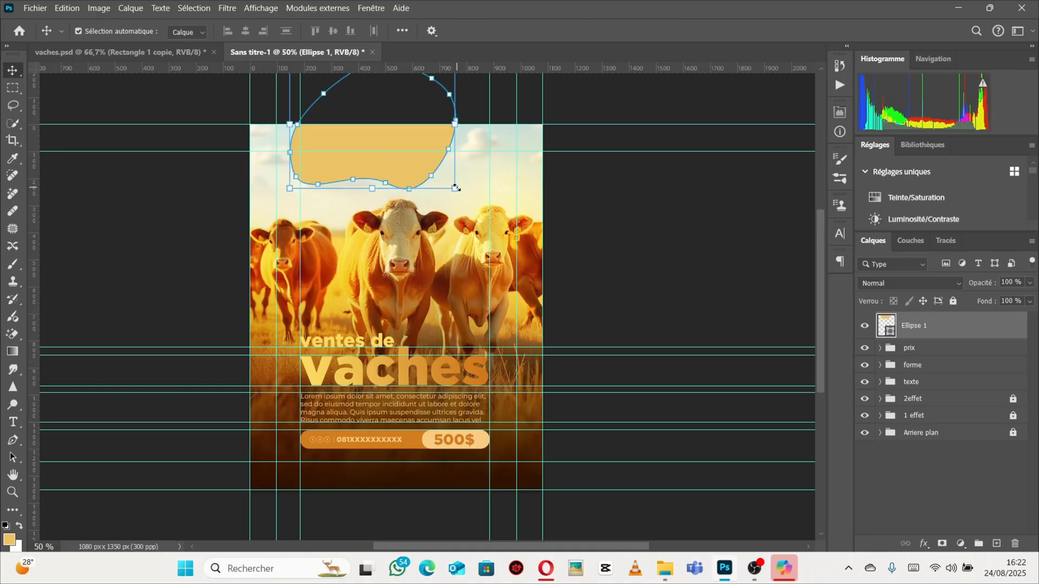
pyautogui.moveTo(453, 188); pyautogui.dragTo(608, 205)
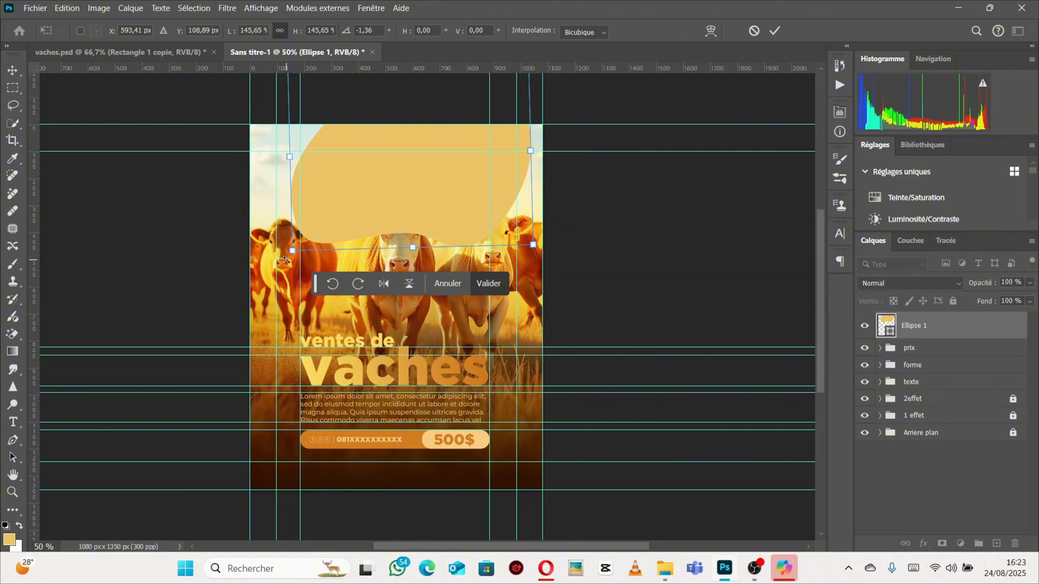
pyautogui.moveTo(287, 260); pyautogui.dragTo(287, 260)
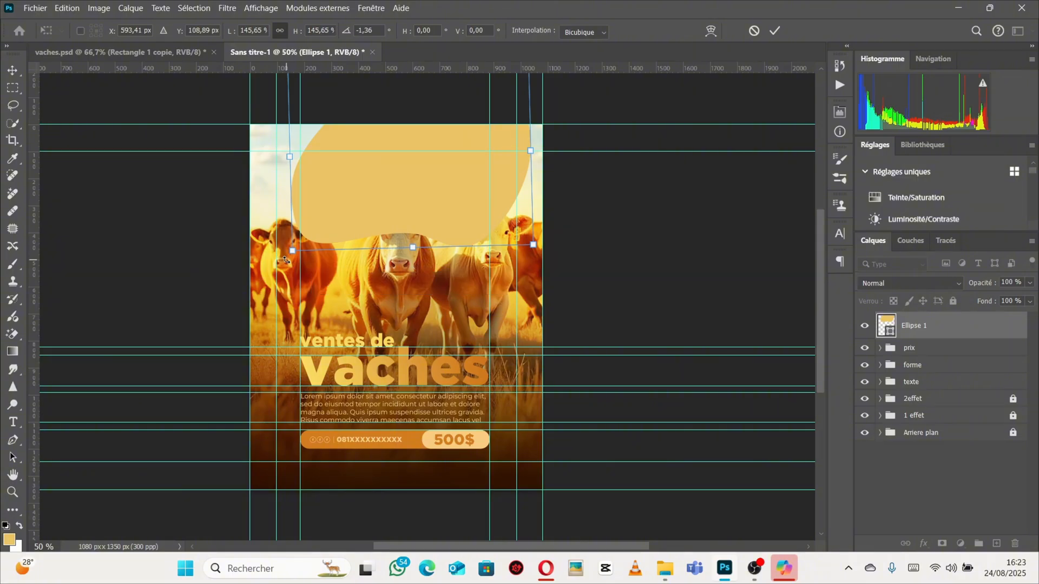
# Rotate the blob about 30°, confirm the transform, and shift it up to form the top logo banner.
pyautogui.moveTo(286, 260); pyautogui.dragTo(357, 162)
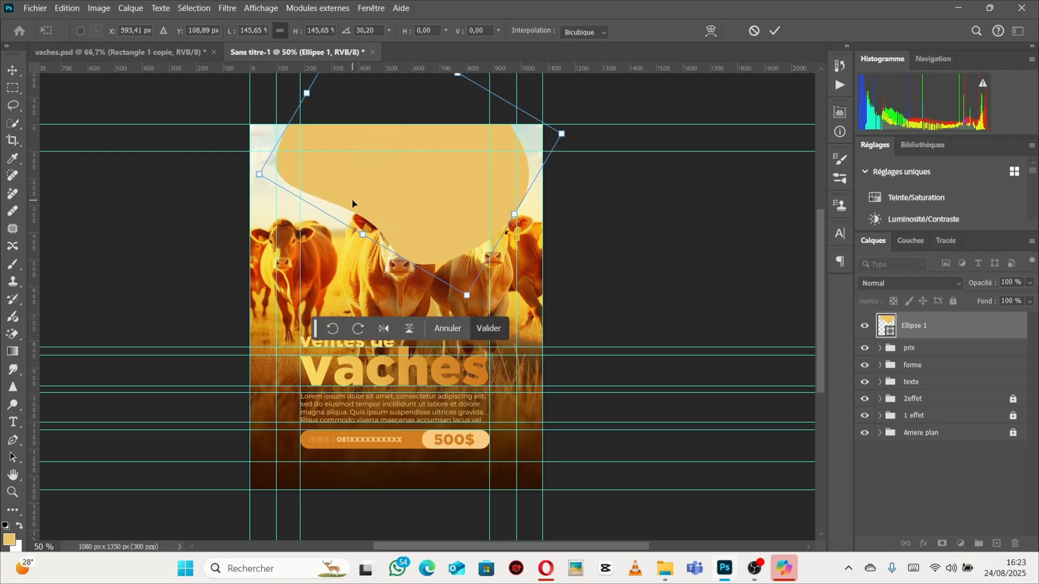
pyautogui.press('Return')
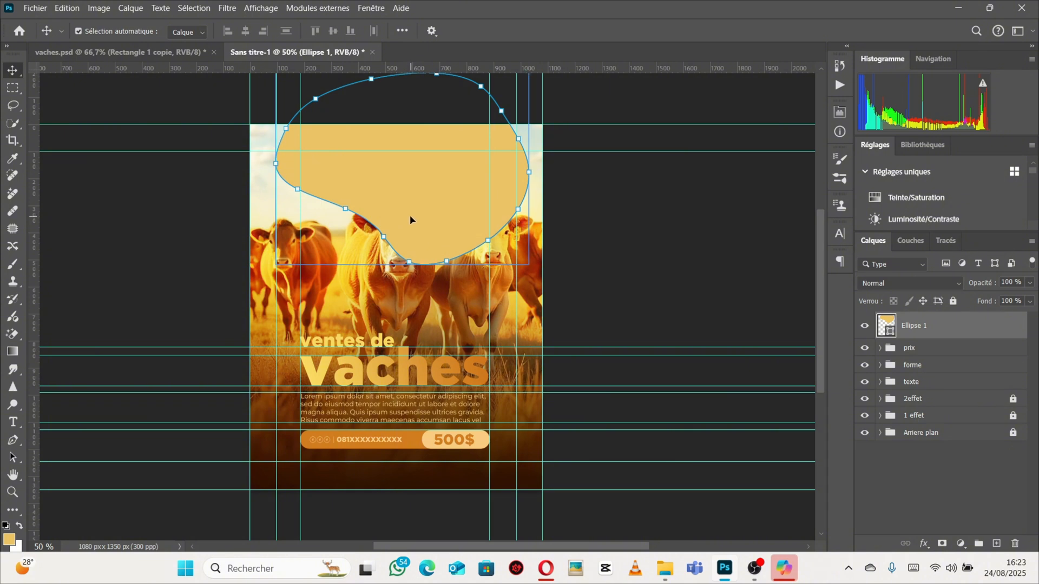
pyautogui.moveTo(410, 219); pyautogui.dragTo(384, 169)
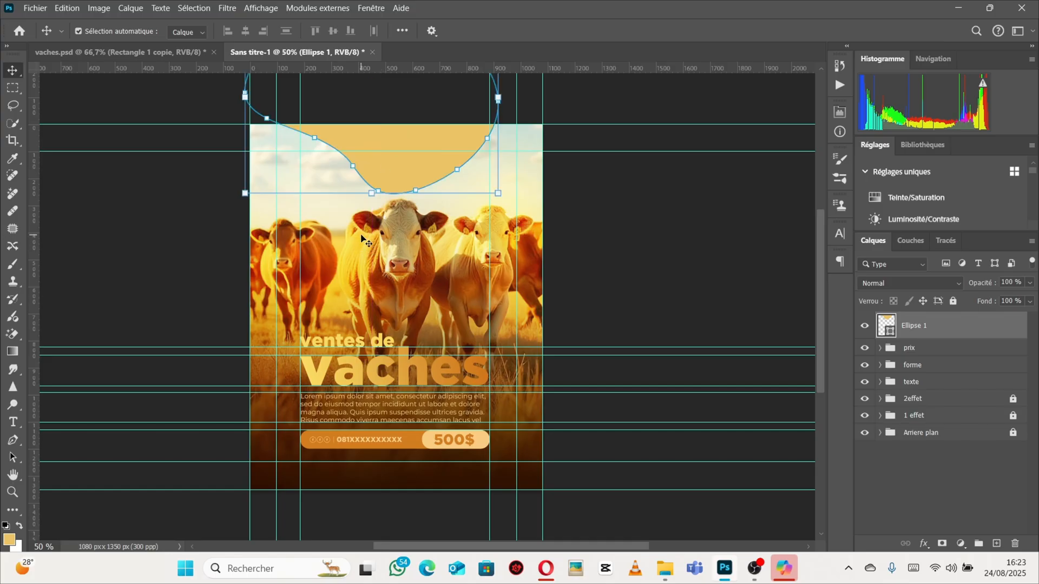
# Compare the top logo banner shape in the vaches.psd reference with the new poster.
pyautogui.click(76, 51)
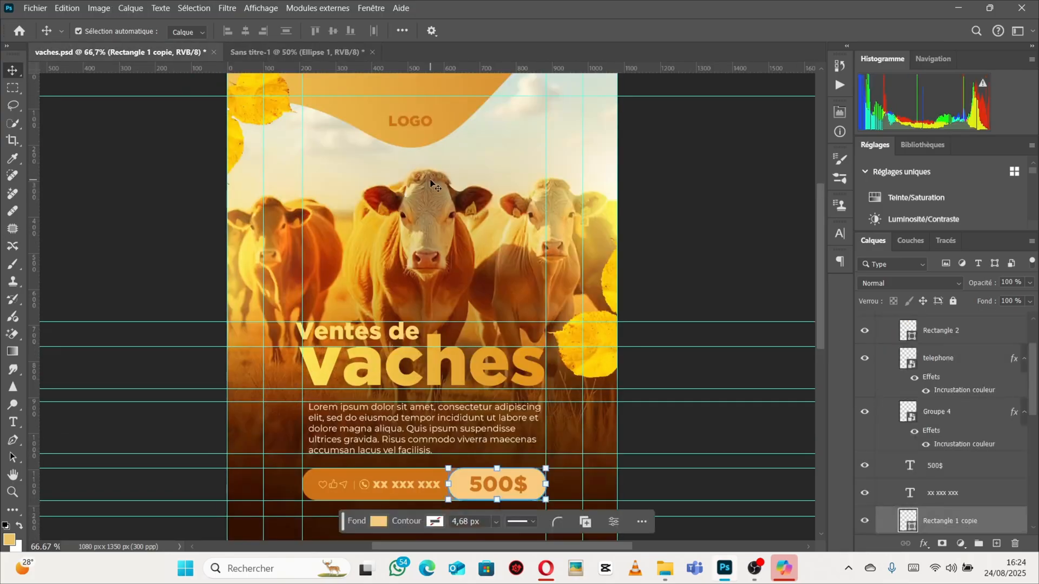
pyautogui.scroll(2, 361, 150)
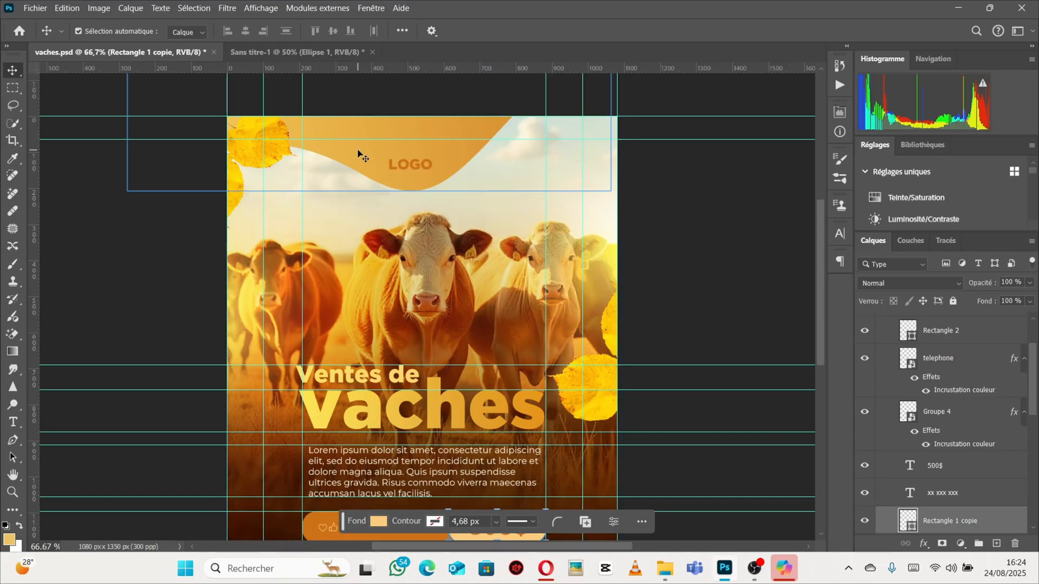
pyautogui.click(258, 54)
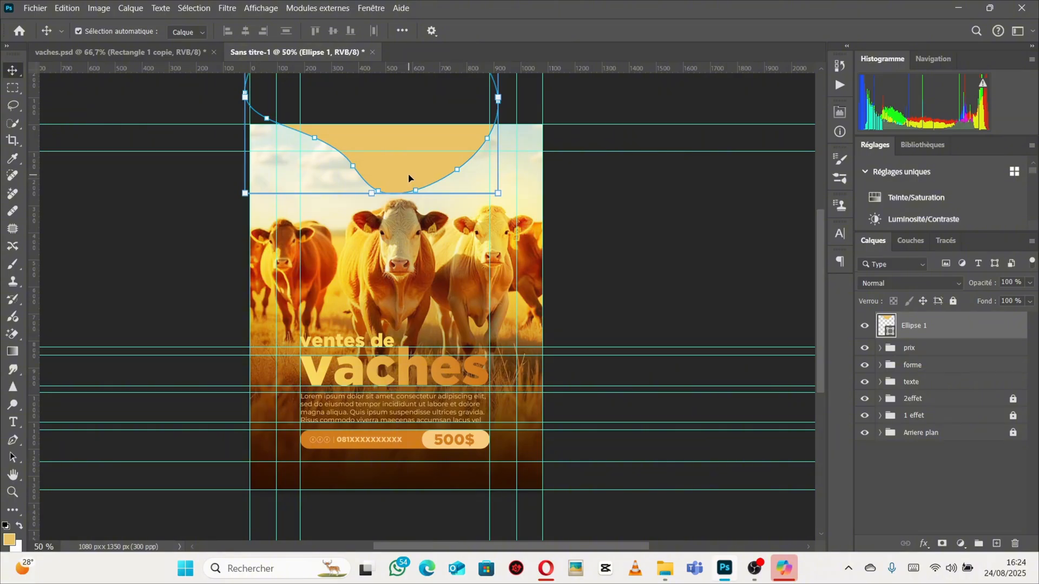
pyautogui.click(129, 53)
pyautogui.click(298, 52)
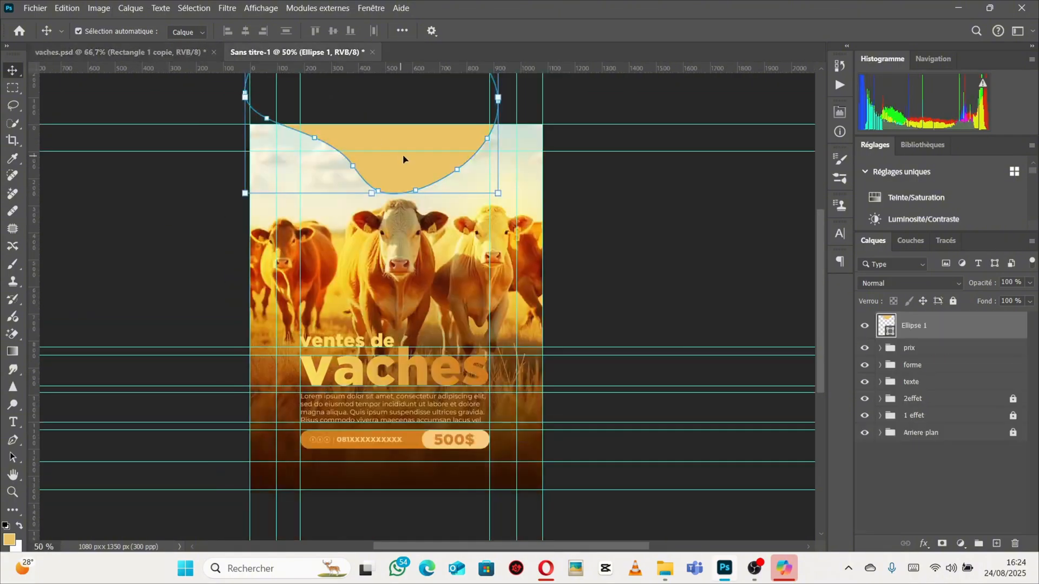
pyautogui.click(145, 57)
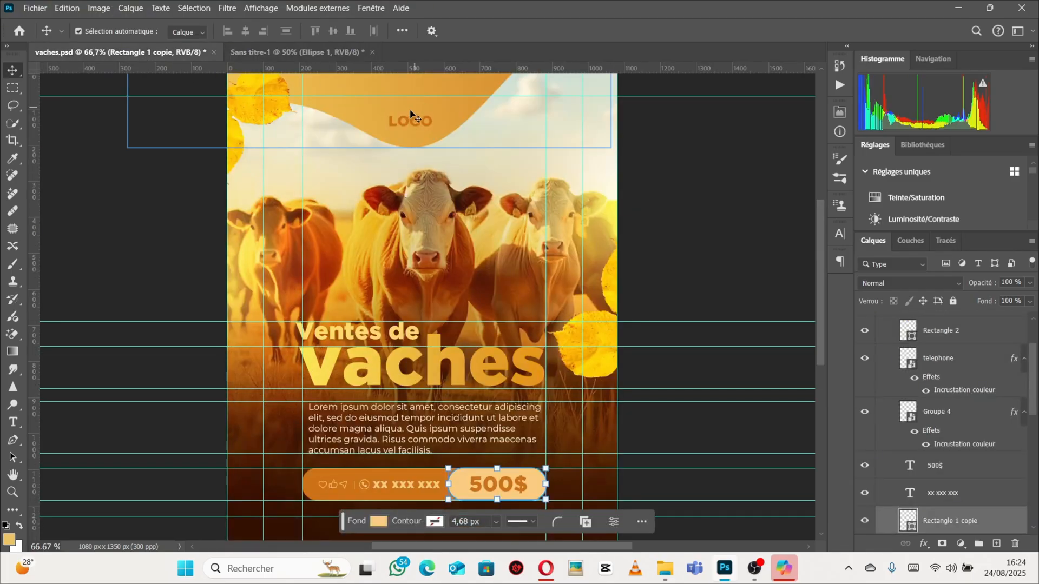
pyautogui.click(296, 50)
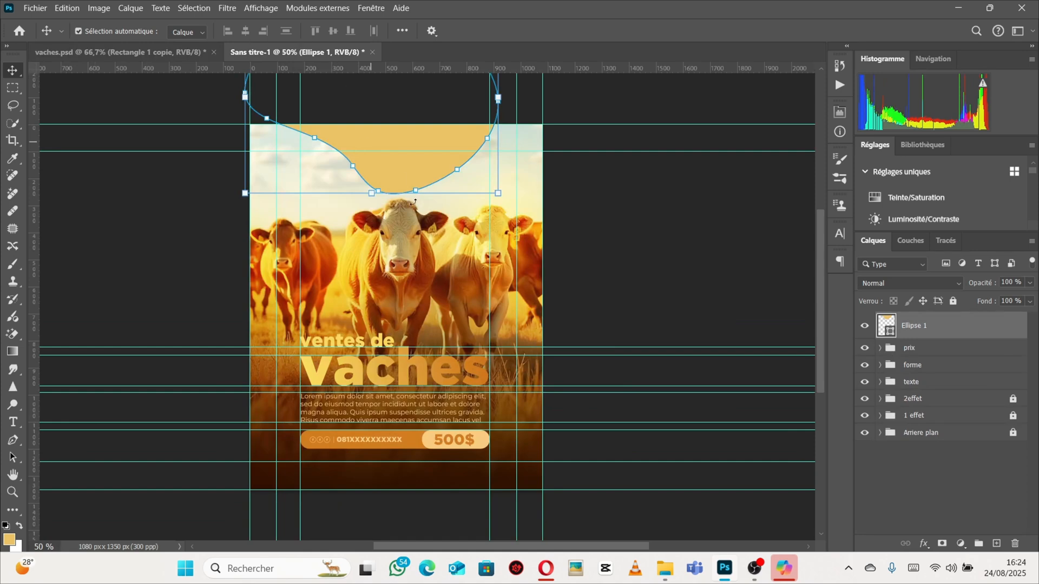
pyautogui.click(142, 52)
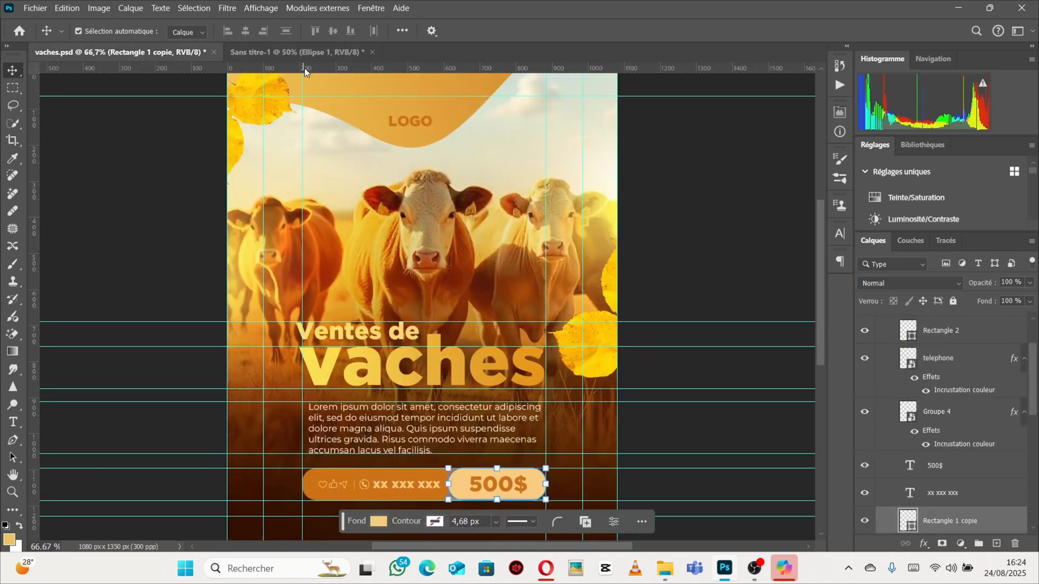
pyautogui.click(297, 53)
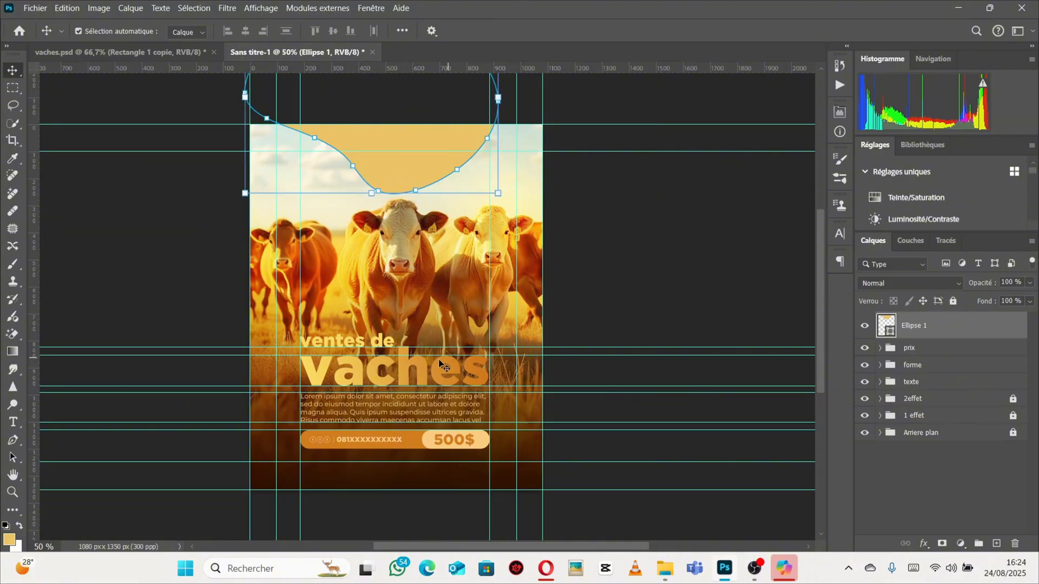
# Copy the layer style of the vaches title text layer.
pyautogui.click(405, 371)
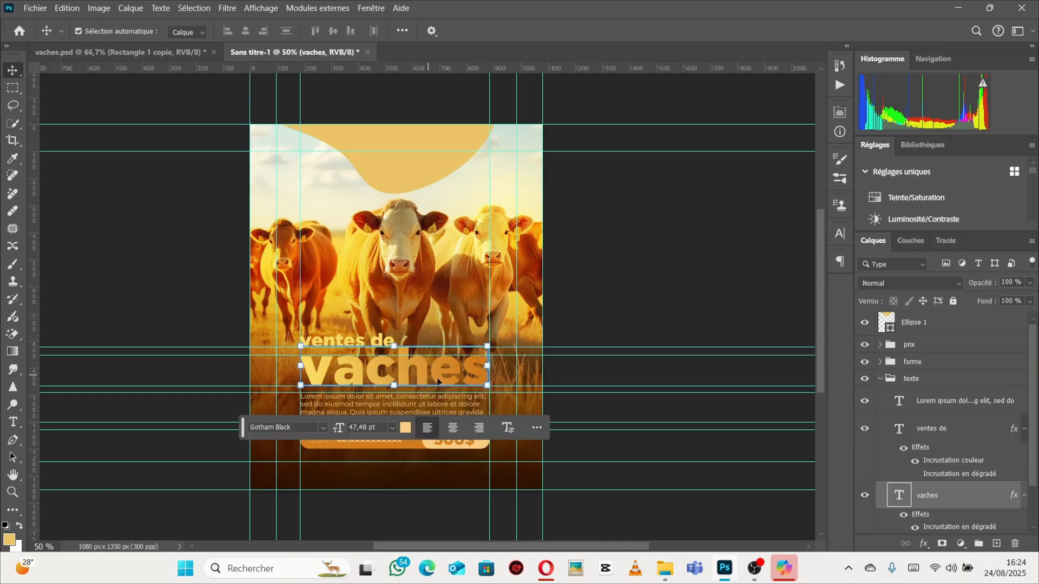
pyautogui.rightClick(967, 496)
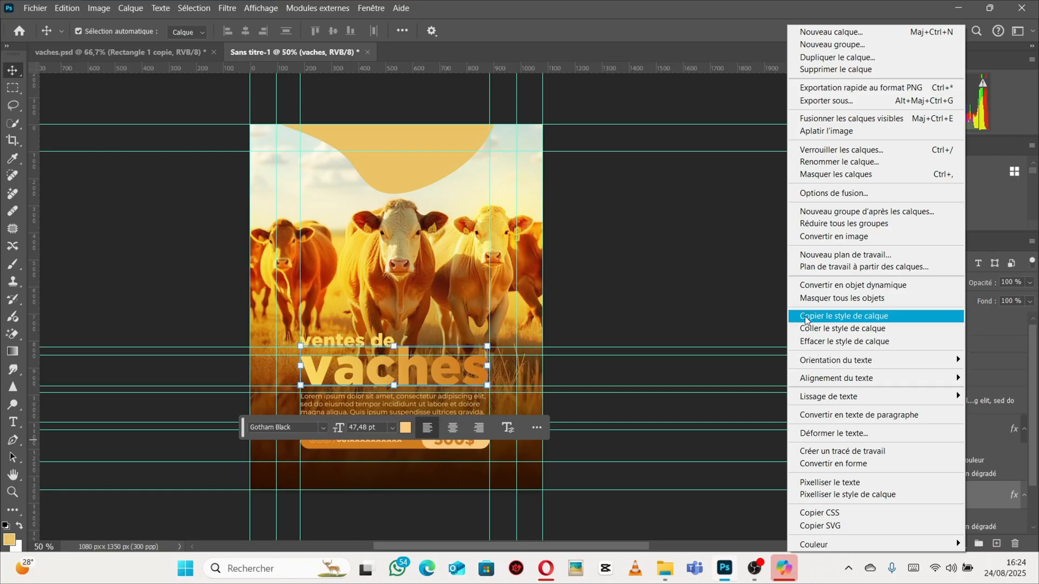
pyautogui.click(806, 319)
# Paste the copied layer style onto the Ellipse 1 banner shape and collapse the texte group.
pyautogui.click(384, 167)
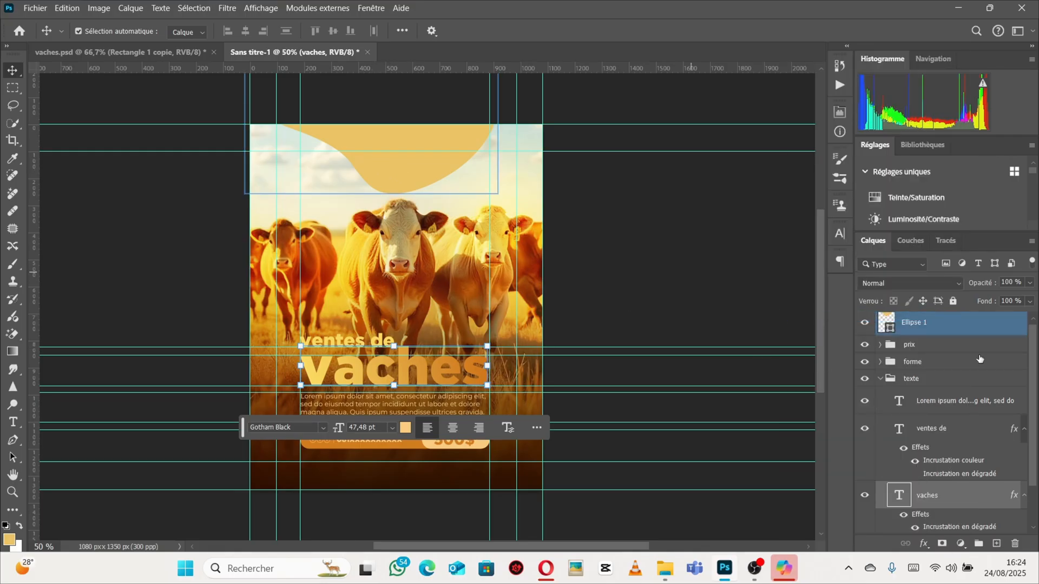
pyautogui.click(953, 367)
pyautogui.click(953, 331)
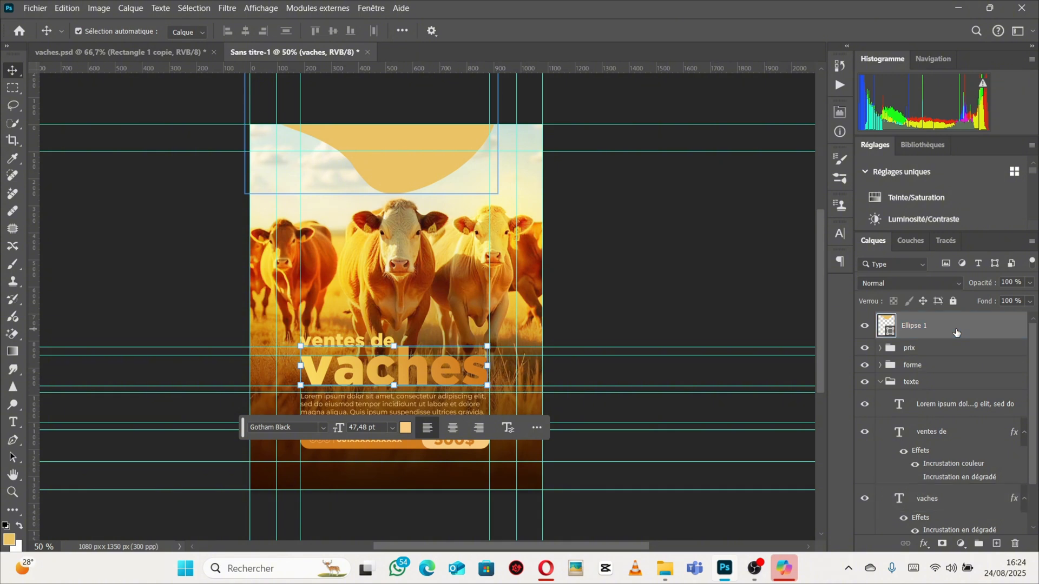
pyautogui.rightClick(967, 333)
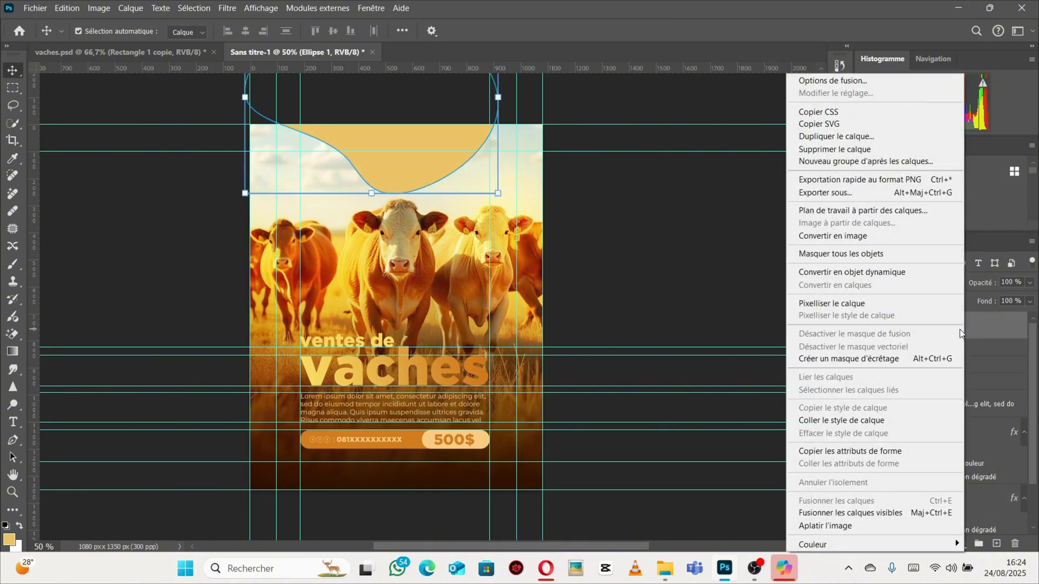
pyautogui.click(831, 426)
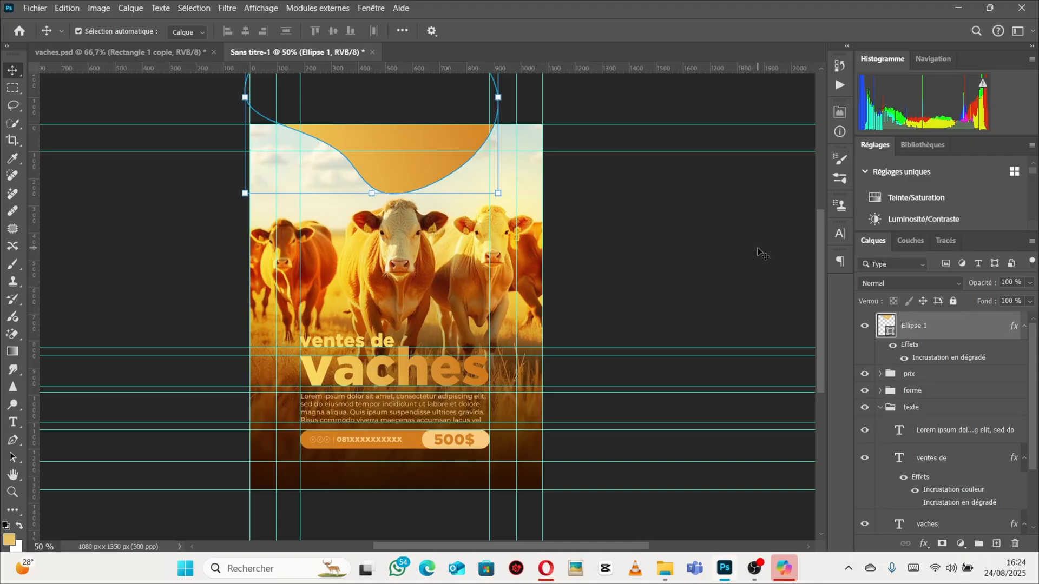
pyautogui.click(890, 407)
pyautogui.click(881, 407)
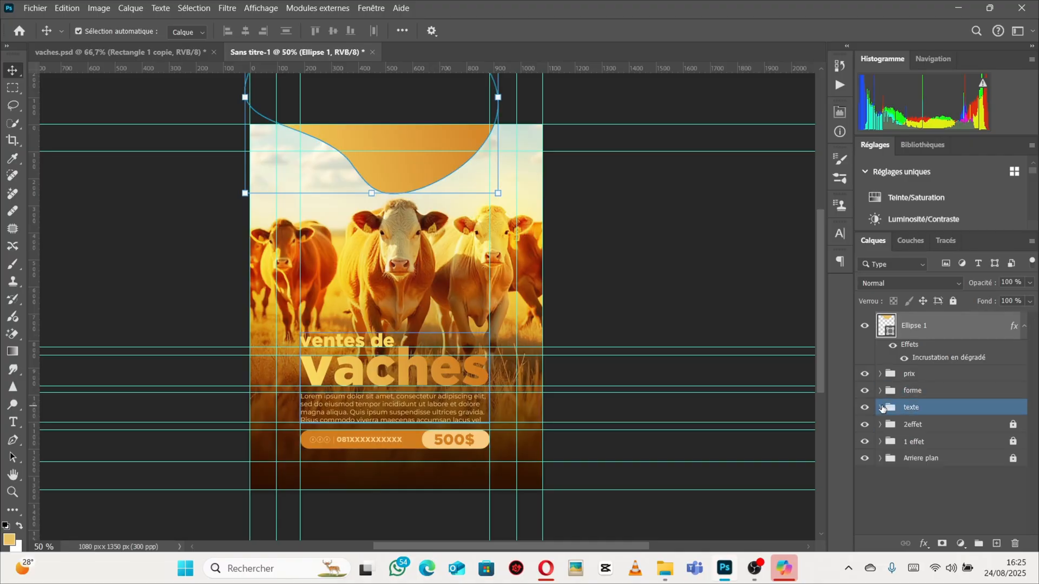
pyautogui.click(926, 345)
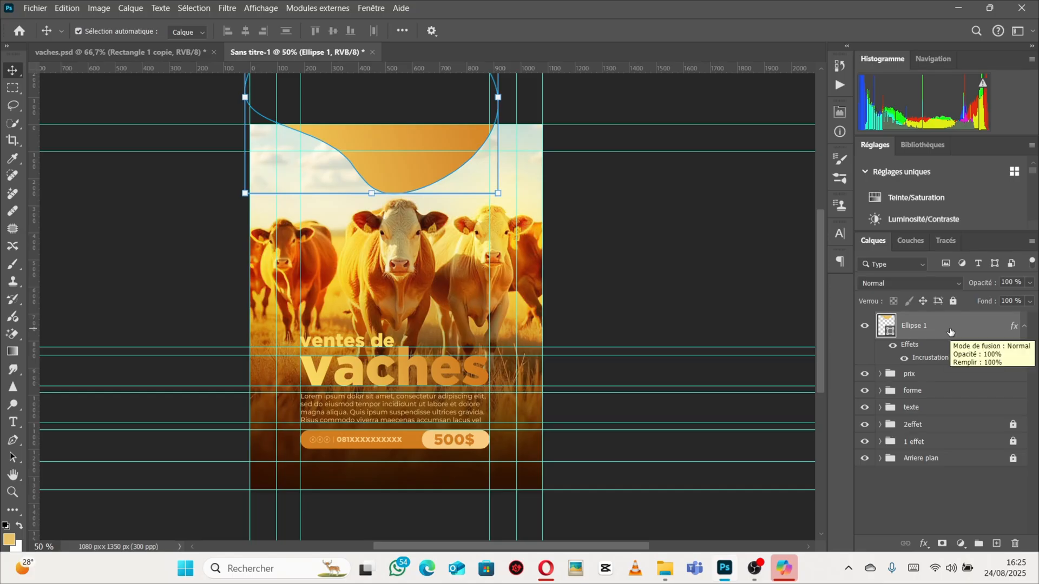
# Group the Ellipse 1 banner shape and rename the new group forme.
pyautogui.hotkey('ctrl', 'g')
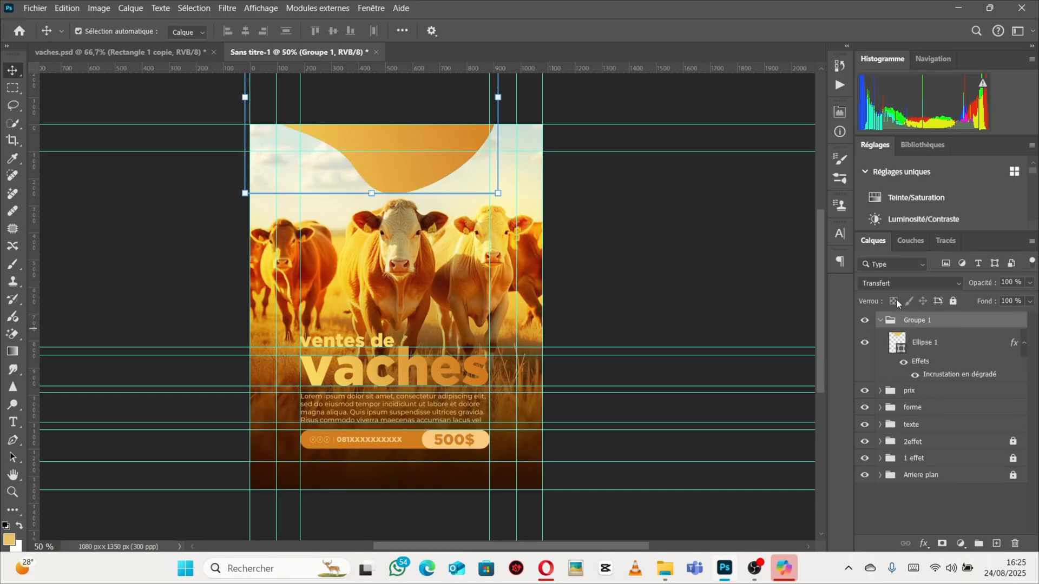
pyautogui.click(880, 321)
pyautogui.doubleClick(919, 320)
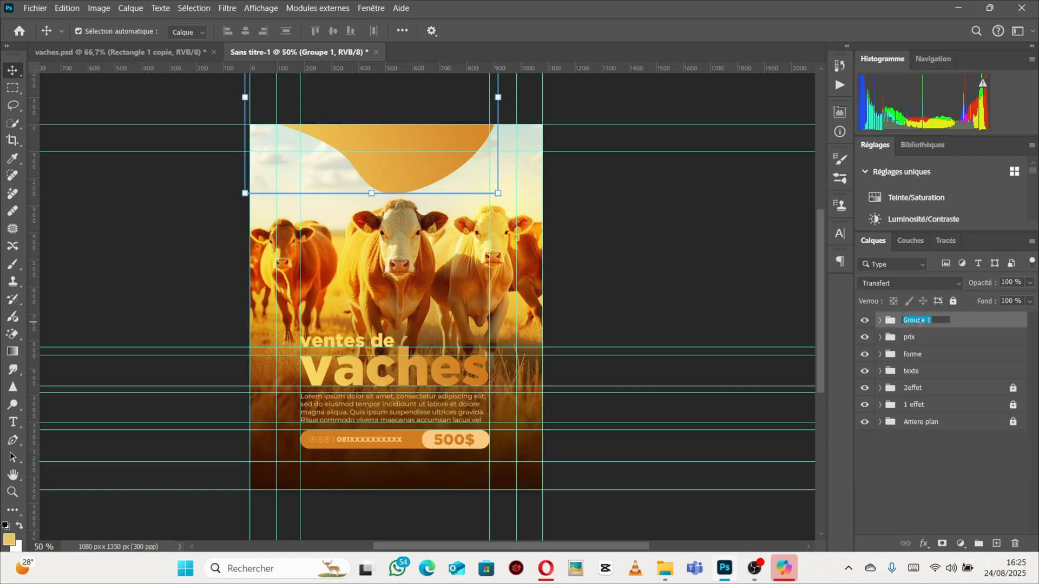
pyautogui.press('BackSpace')
pyautogui.press('Return')
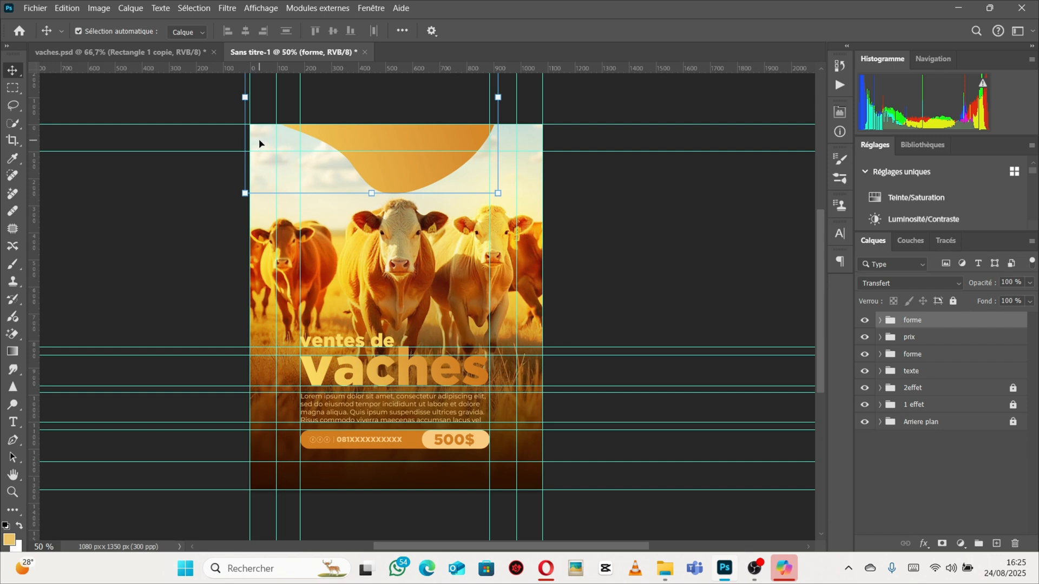
# Compare the new poster with the vaches.psd reference, zooming out on the reference.
pyautogui.click(412, 179)
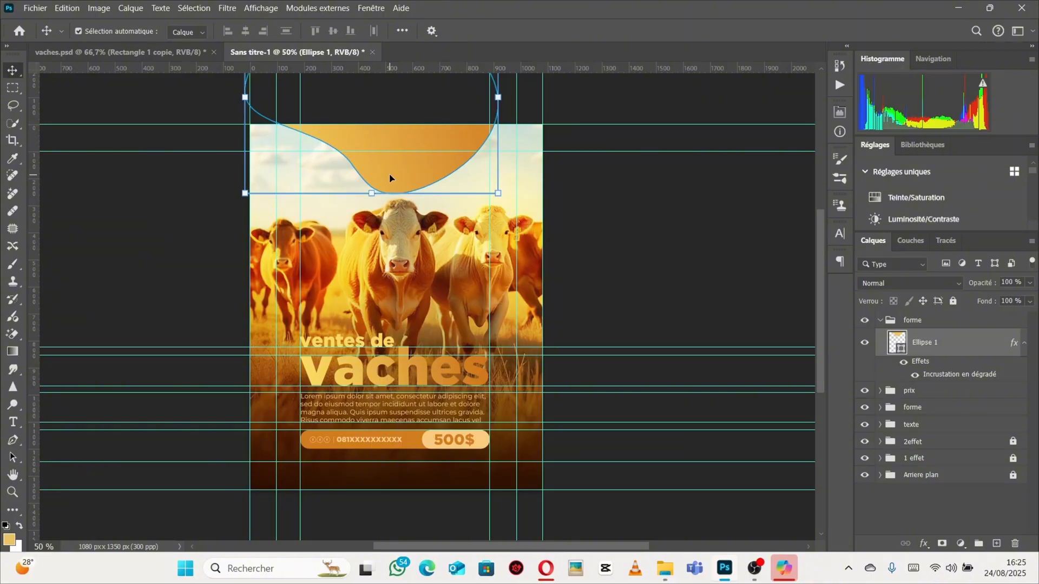
pyautogui.click(119, 52)
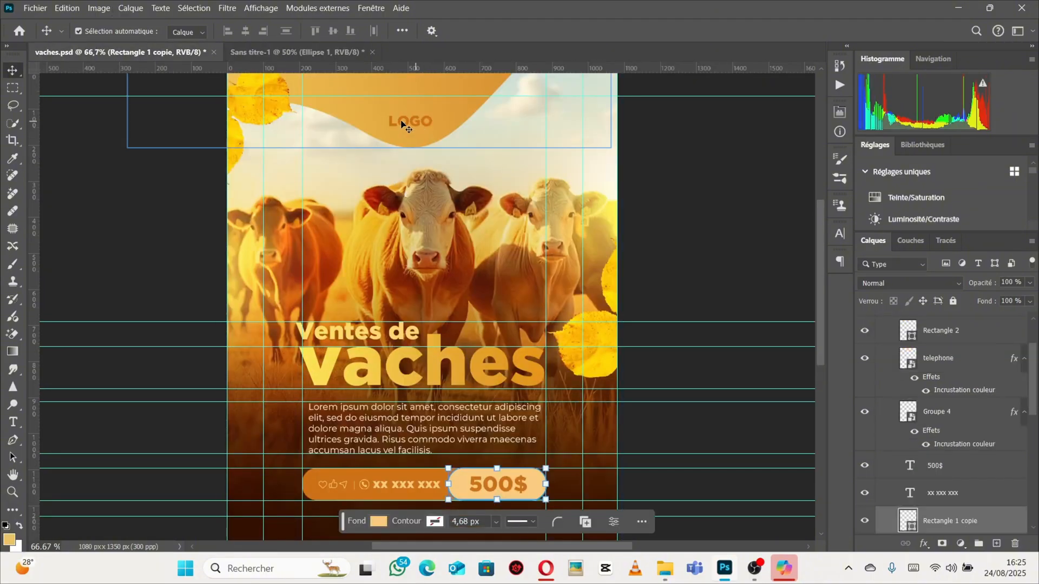
pyautogui.click(298, 52)
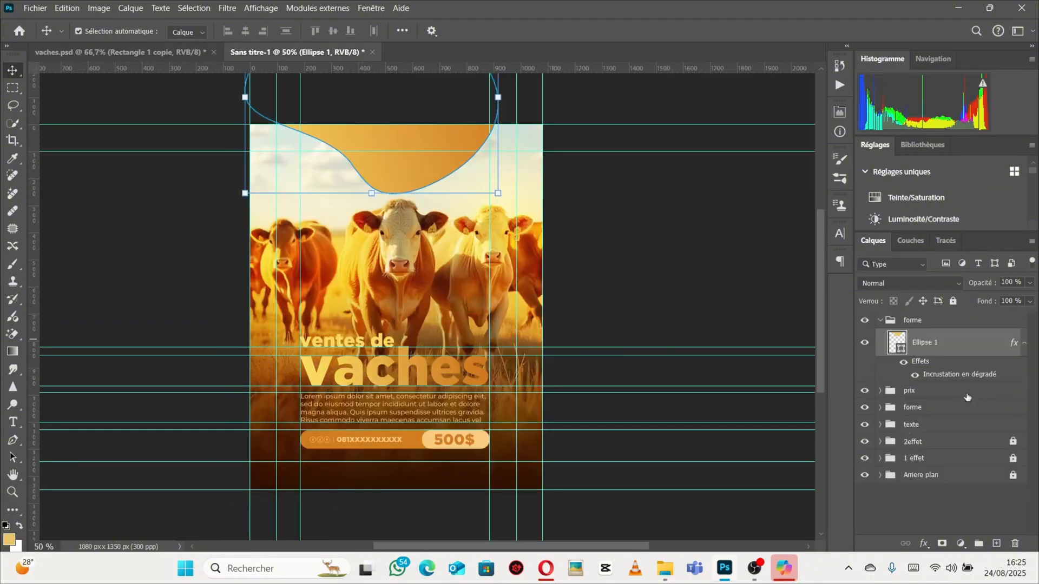
pyautogui.click(890, 321)
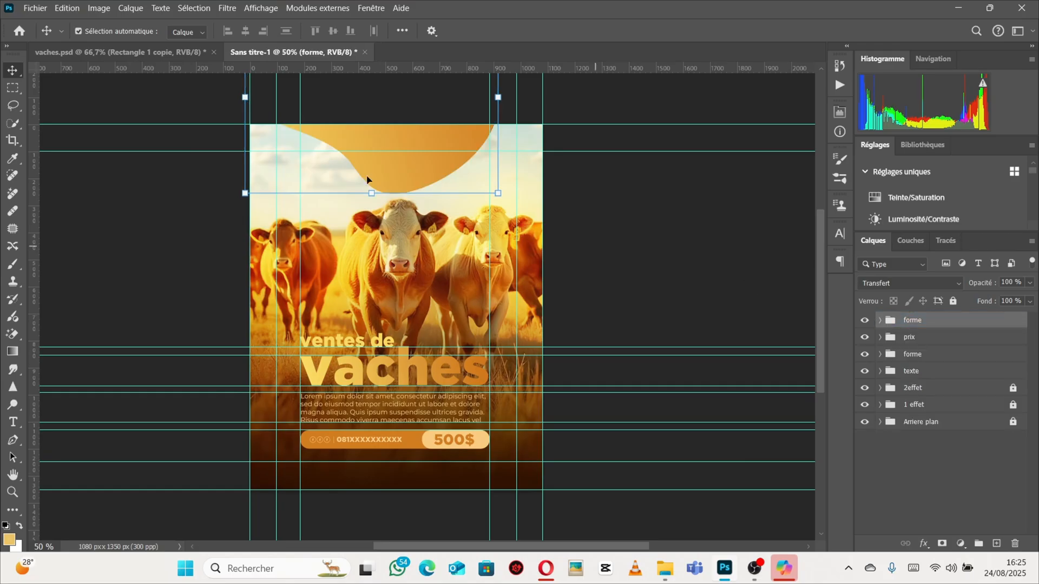
pyautogui.click(60, 57)
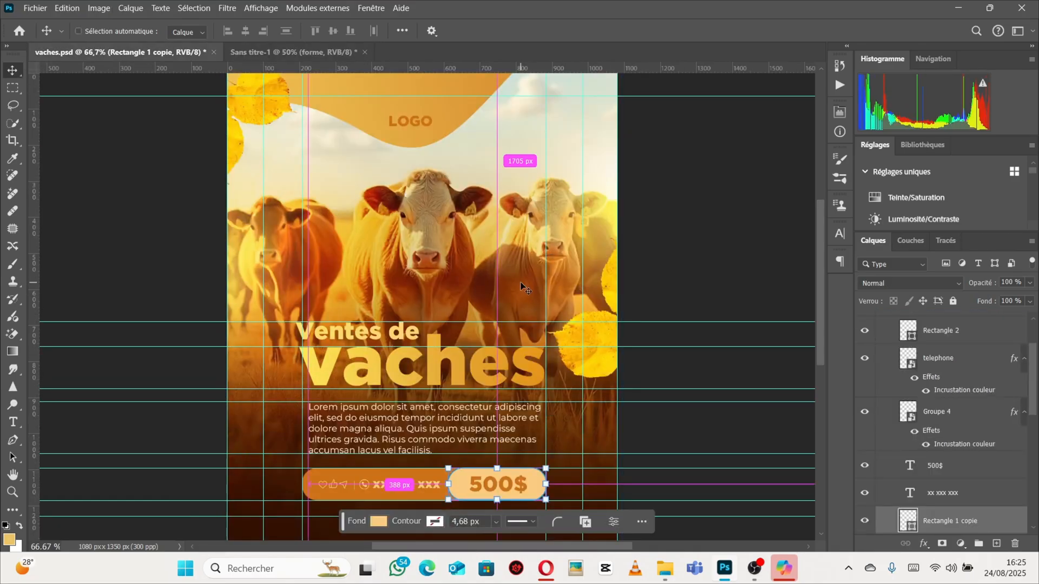
pyautogui.hotkey('ctrl', '-')
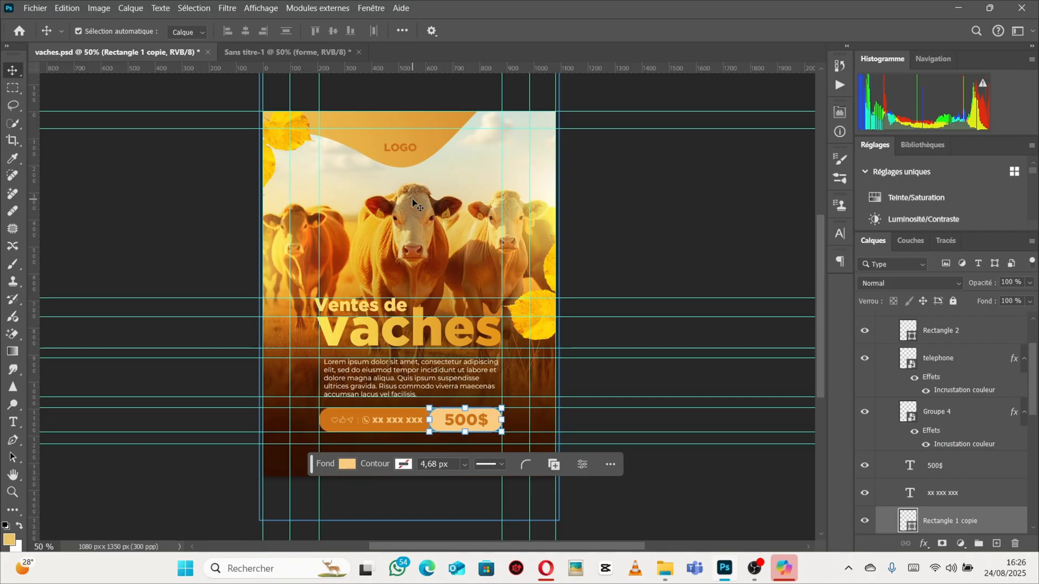
pyautogui.click(277, 58)
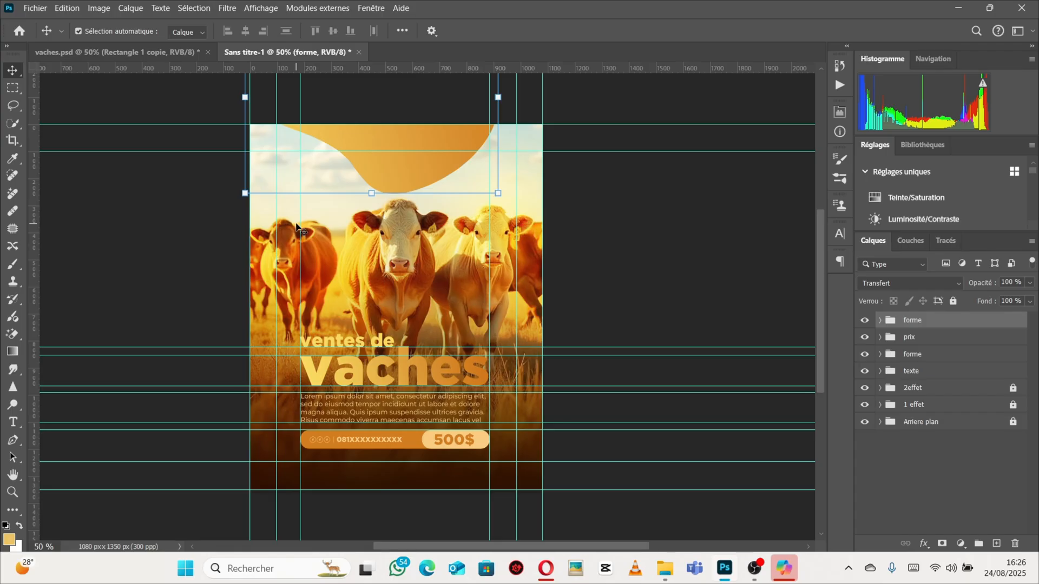
pyautogui.click(119, 63)
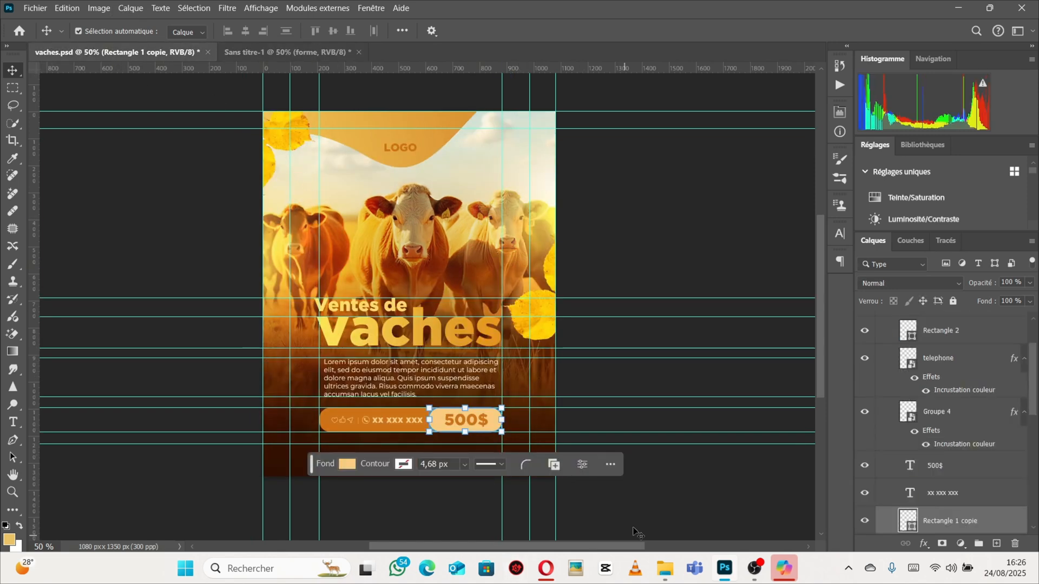
# Drag the leaf image from the Images folder into the poster and rotate it about -50° along the right edge.
pyautogui.click(665, 568)
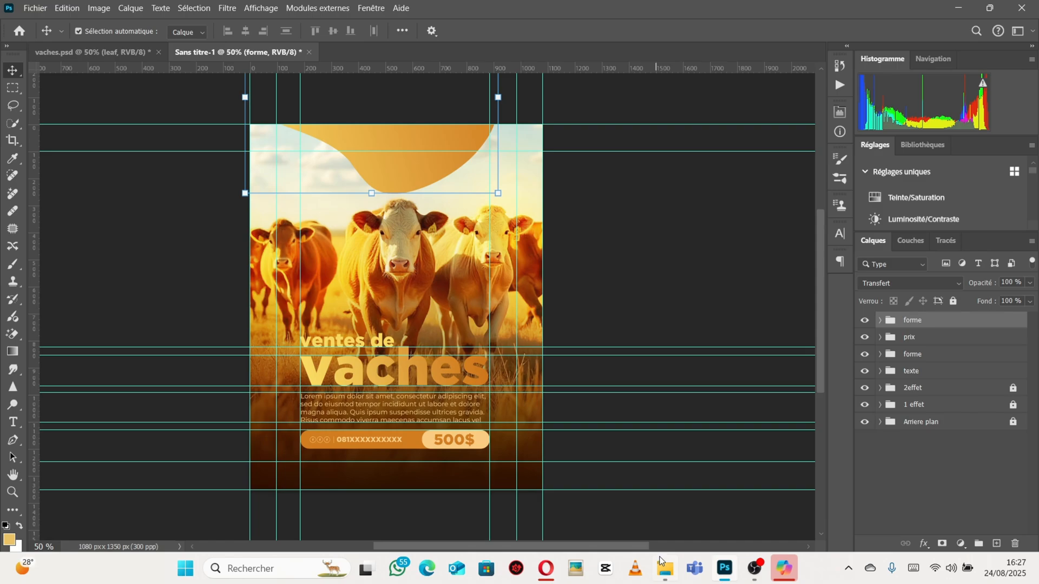
pyautogui.click(665, 568)
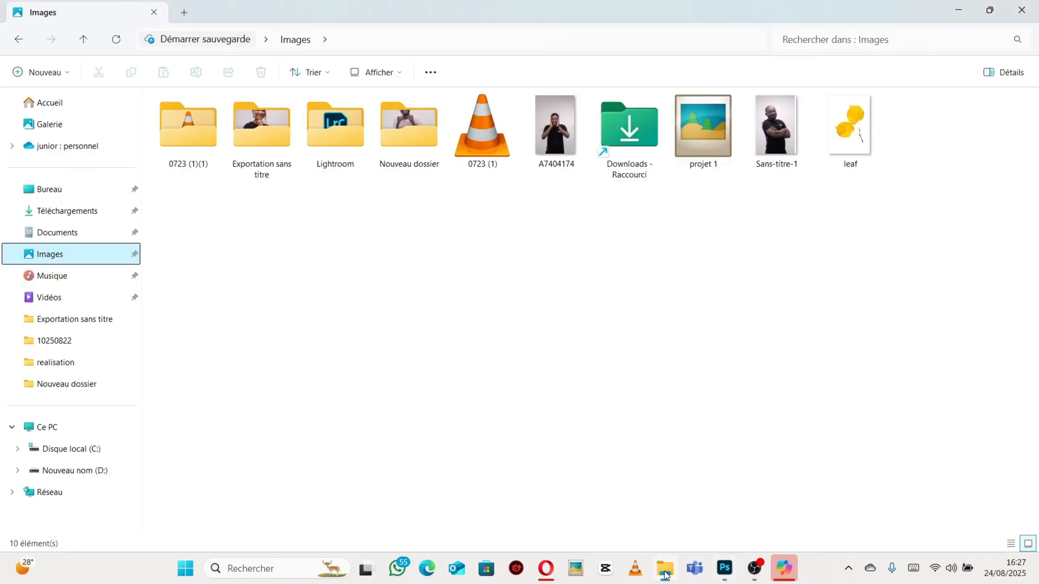
pyautogui.click(858, 142)
pyautogui.moveTo(849, 130); pyautogui.dragTo(334, 185)
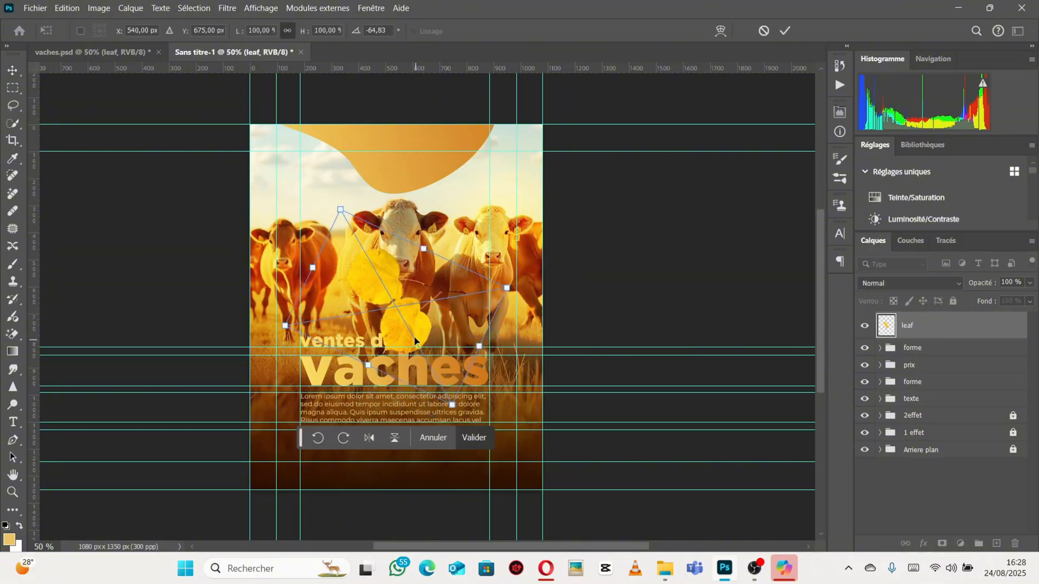
pyautogui.moveTo(416, 333); pyautogui.dragTo(553, 327)
pyautogui.moveTo(691, 312); pyautogui.dragTo(646, 306)
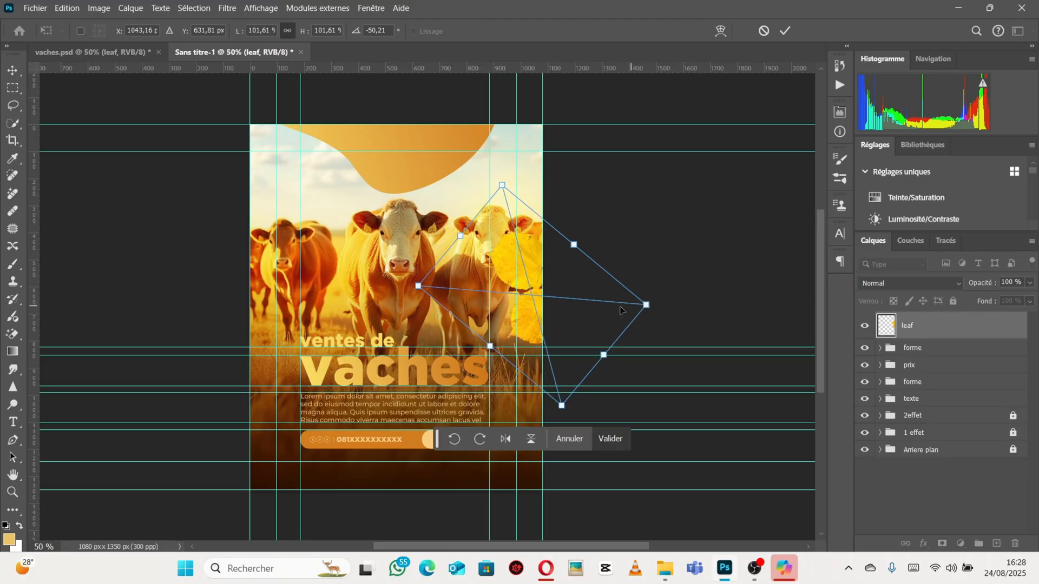
pyautogui.moveTo(520, 279); pyautogui.dragTo(525, 291)
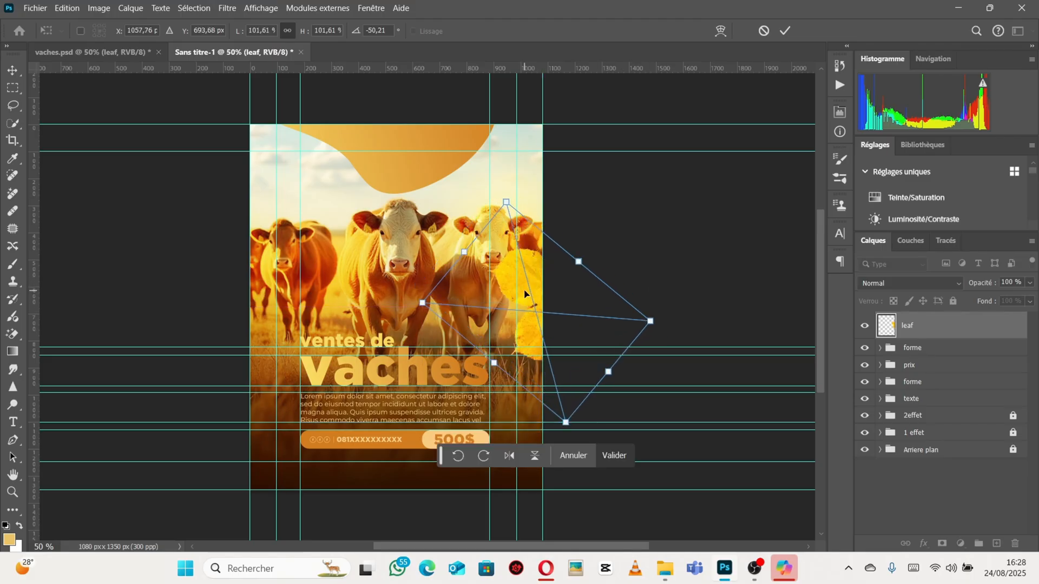
pyautogui.press('Return')
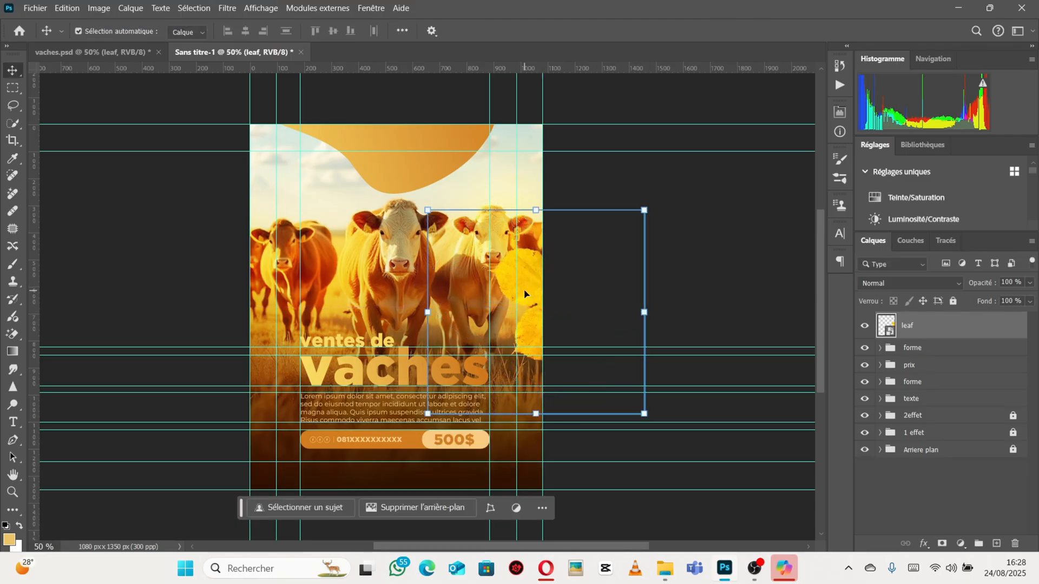
# Duplicate the leaf and place the copy at the top-left corner, scaled about 107% and rotated about -167°.
pyautogui.hotkey('ctrl', 'j')
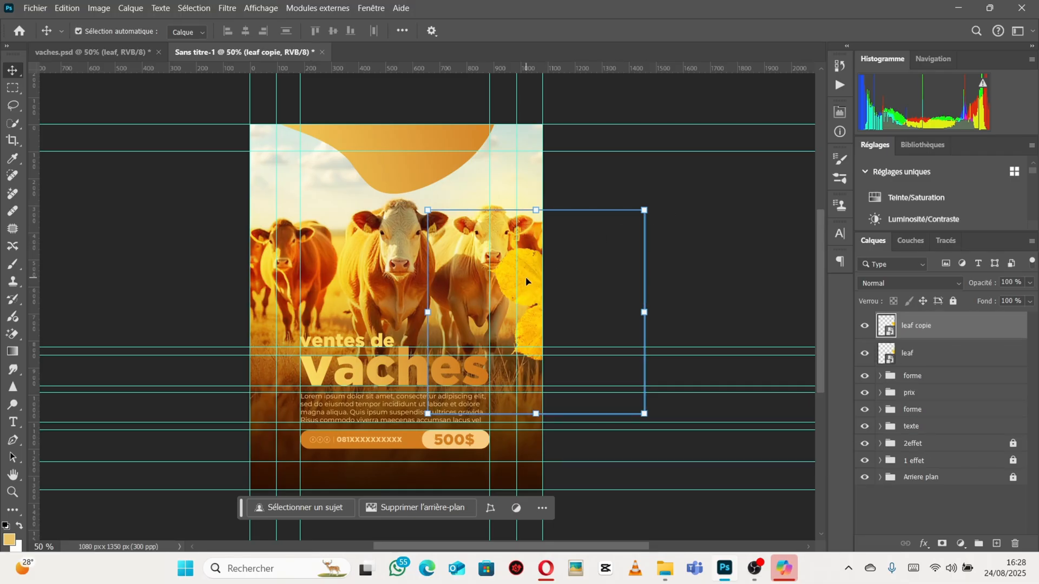
pyautogui.moveTo(528, 282); pyautogui.dragTo(304, 162)
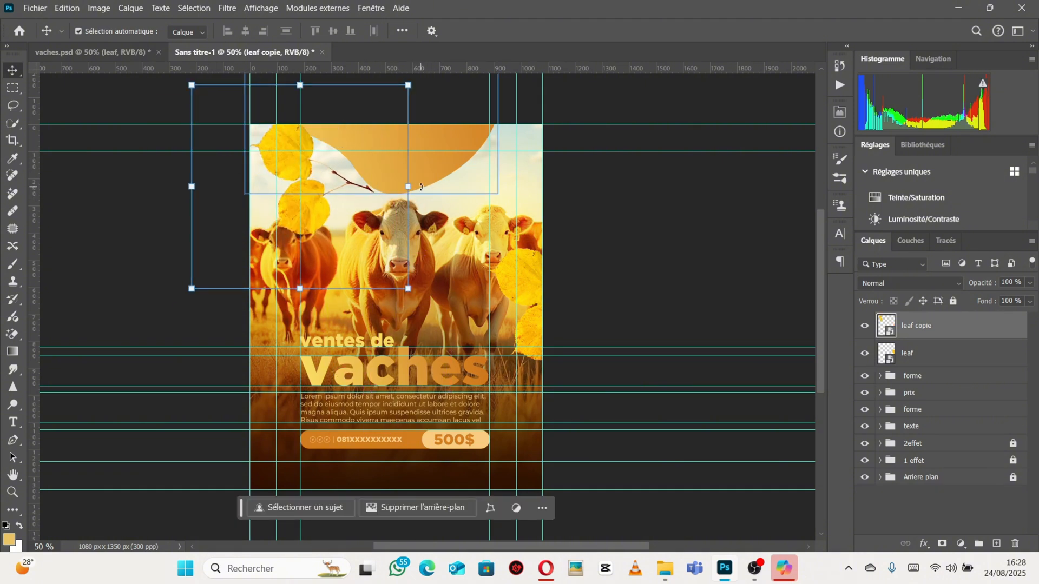
pyautogui.click(412, 299)
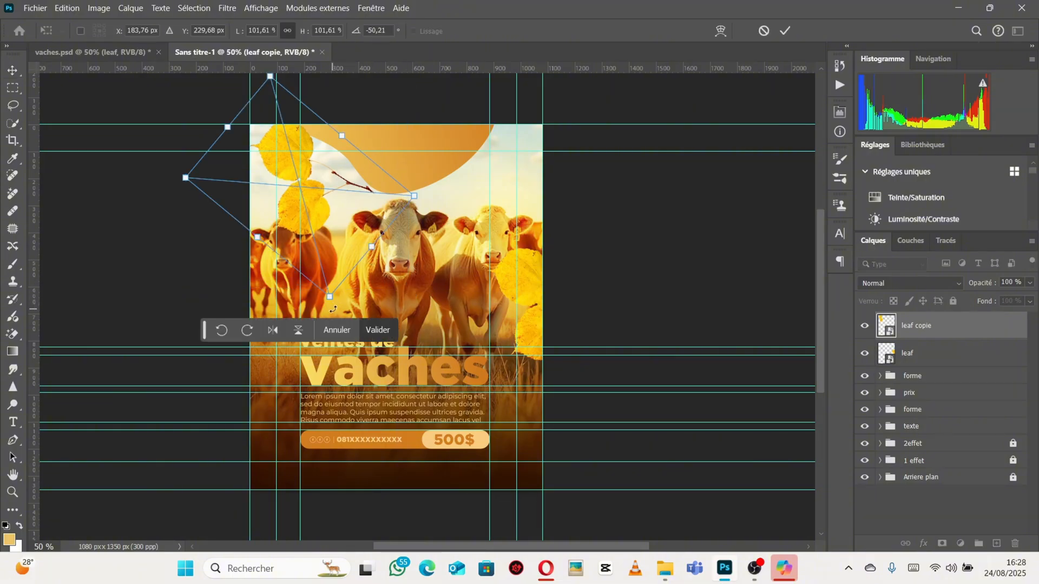
pyautogui.moveTo(330, 306); pyautogui.dragTo(333, 311)
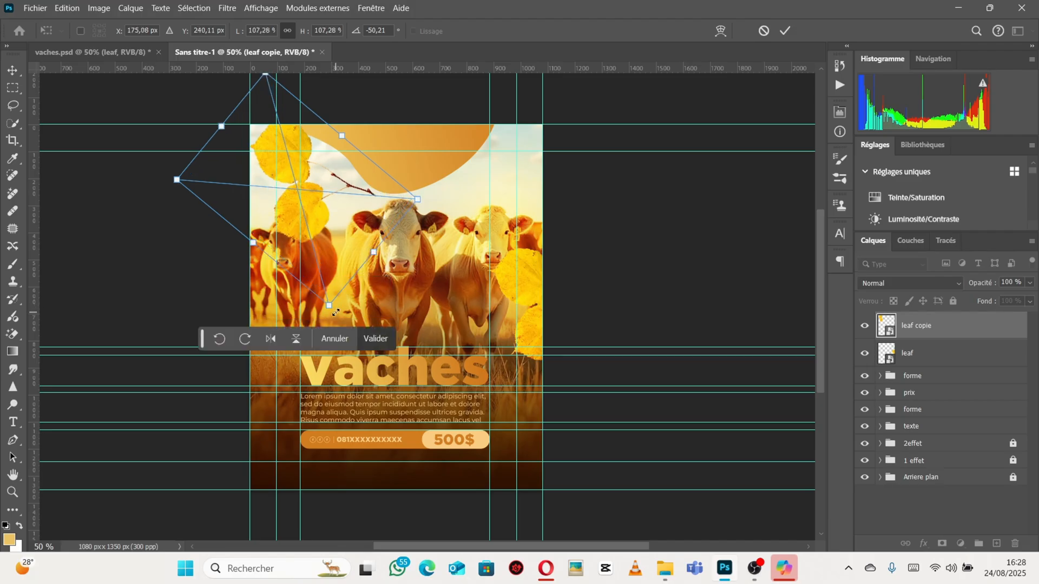
pyautogui.moveTo(338, 320); pyautogui.dragTo(352, 137)
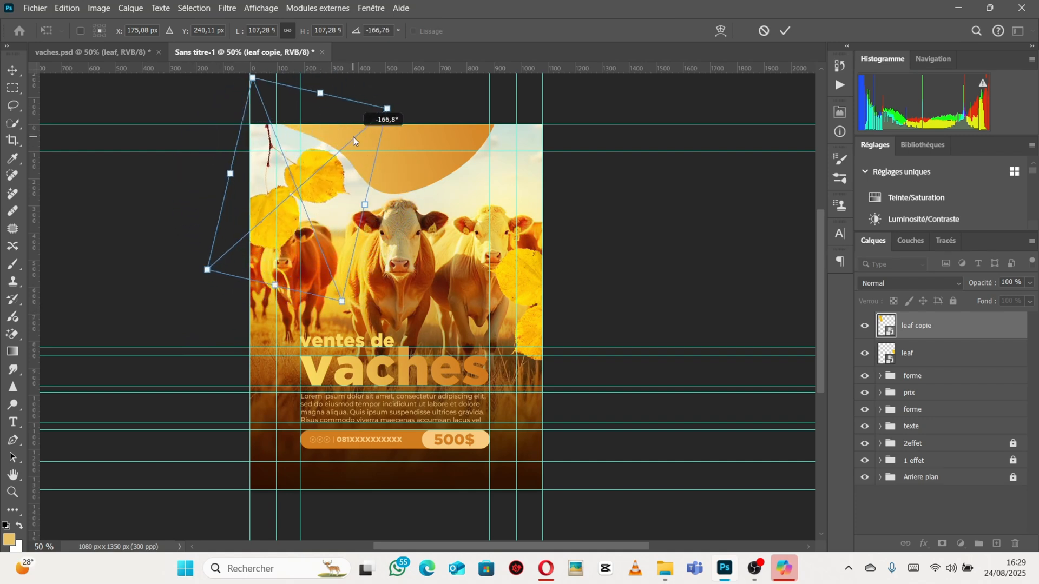
pyautogui.moveTo(313, 179); pyautogui.dragTo(275, 144)
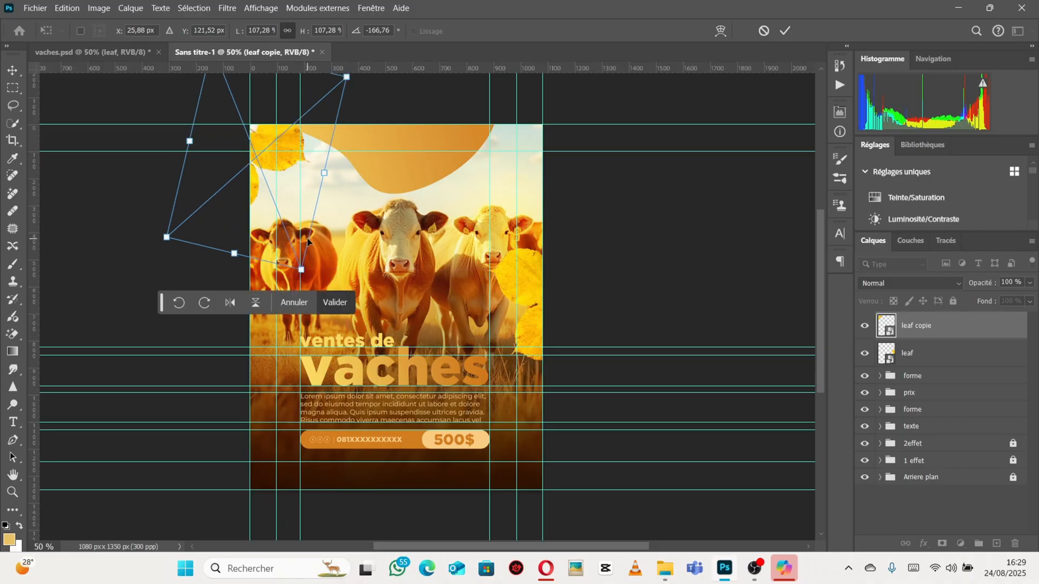
pyautogui.press('Return')
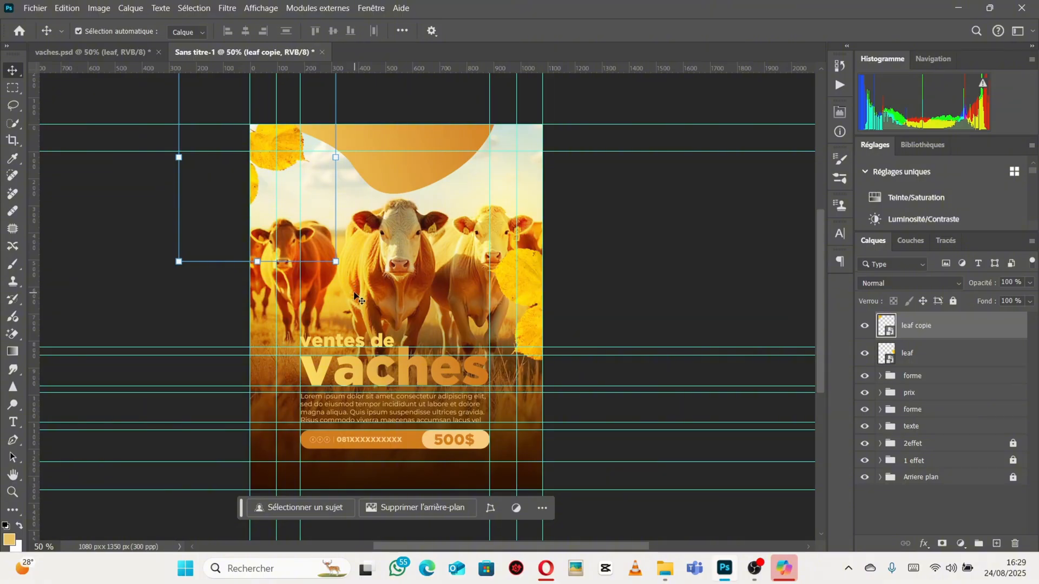
# Rotate the leaf copy further to about -175° at the top-left corner.
pyautogui.hotkey('ctrl', 't')
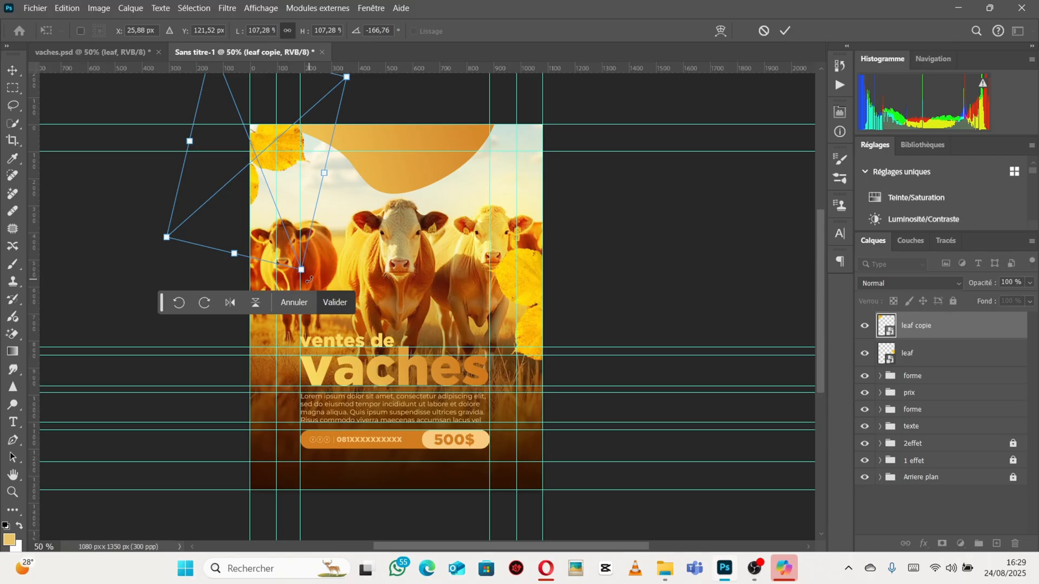
pyautogui.moveTo(309, 280); pyautogui.dragTo(330, 288)
pyautogui.moveTo(289, 146)
pyautogui.mouseDown()
pyautogui.moveTo(319, 112)
pyautogui.moveTo(293, 154)
pyautogui.moveTo(288, 142)
pyautogui.mouseUp()
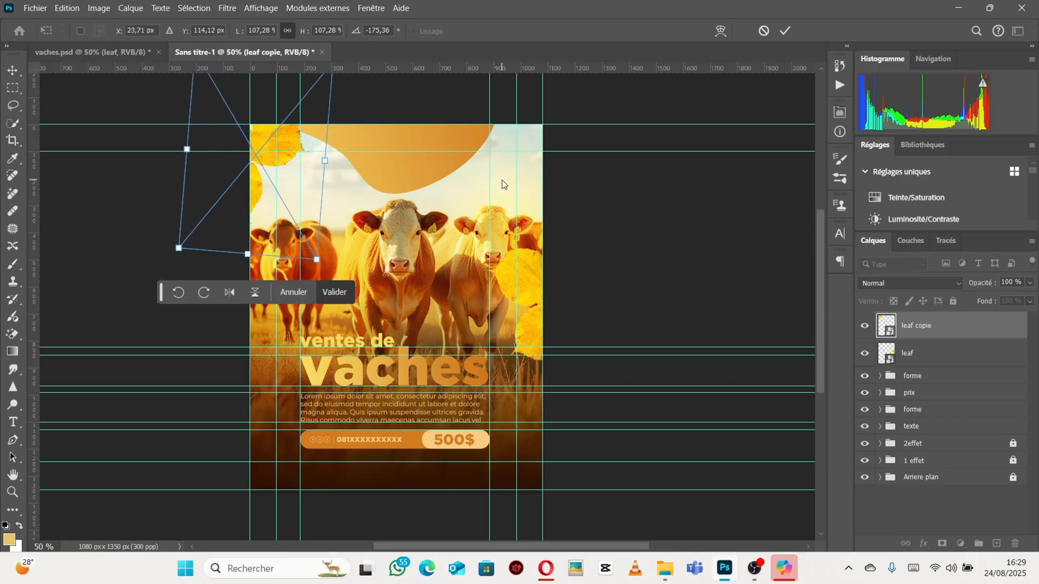
pyautogui.press('Return')
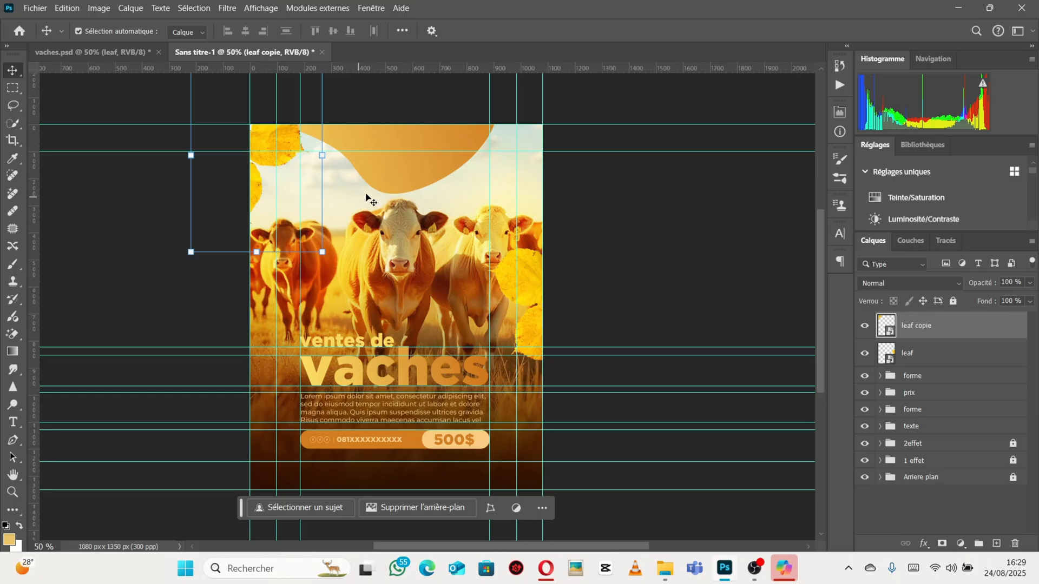
# Enlarge the top banner shape to about 120% and collapse its forme group.
pyautogui.click(388, 177)
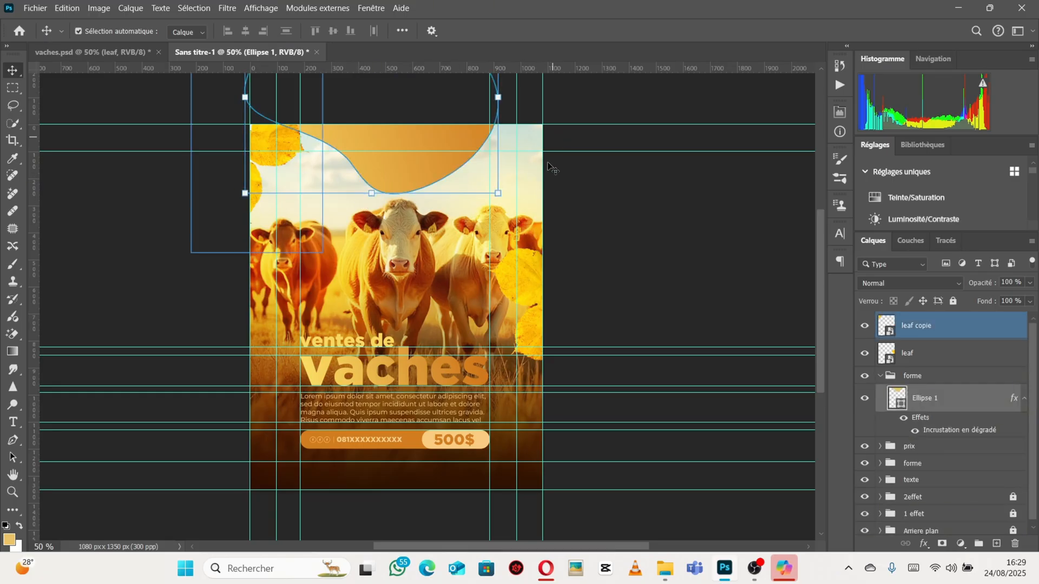
pyautogui.moveTo(374, 192); pyautogui.dragTo(408, 172)
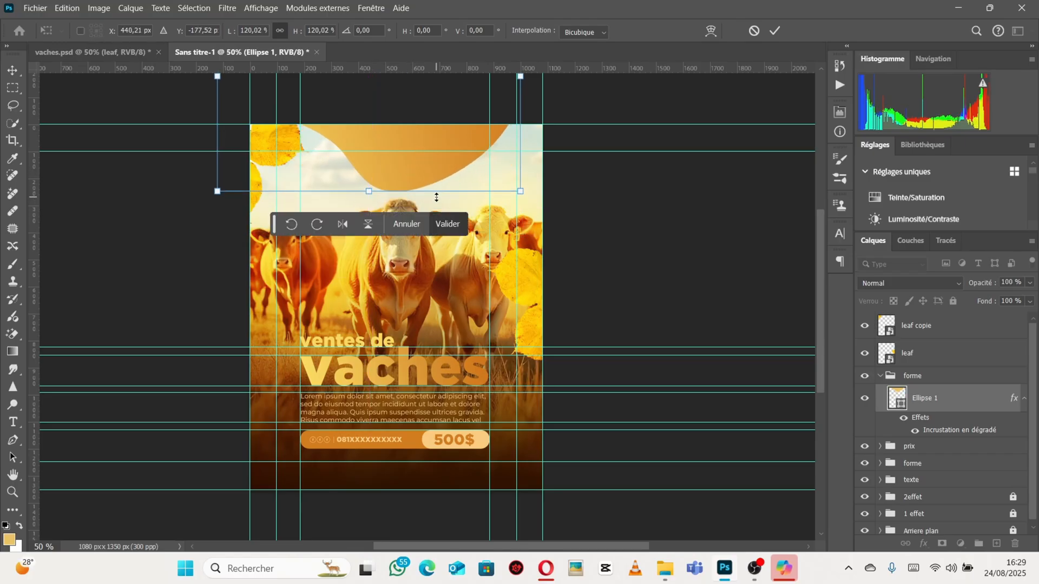
pyautogui.press('Return')
pyautogui.click(916, 376)
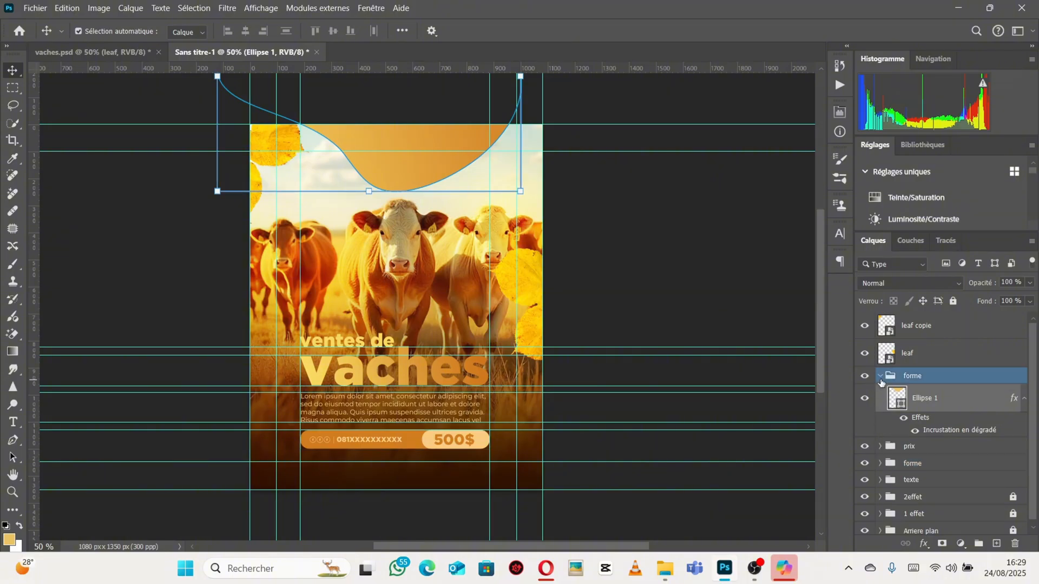
pyautogui.click(880, 375)
# Group both leaf layers into a group named feuiles and hide the guides.
pyautogui.click(920, 354)
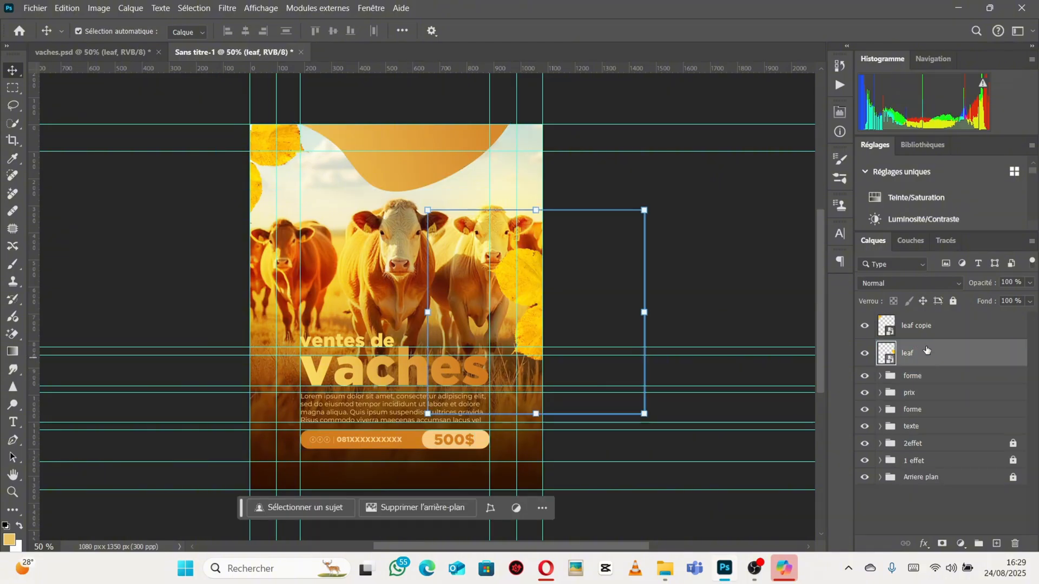
pyautogui.keyDown('shift'); pyautogui.click(925, 326); pyautogui.keyUp('shift')
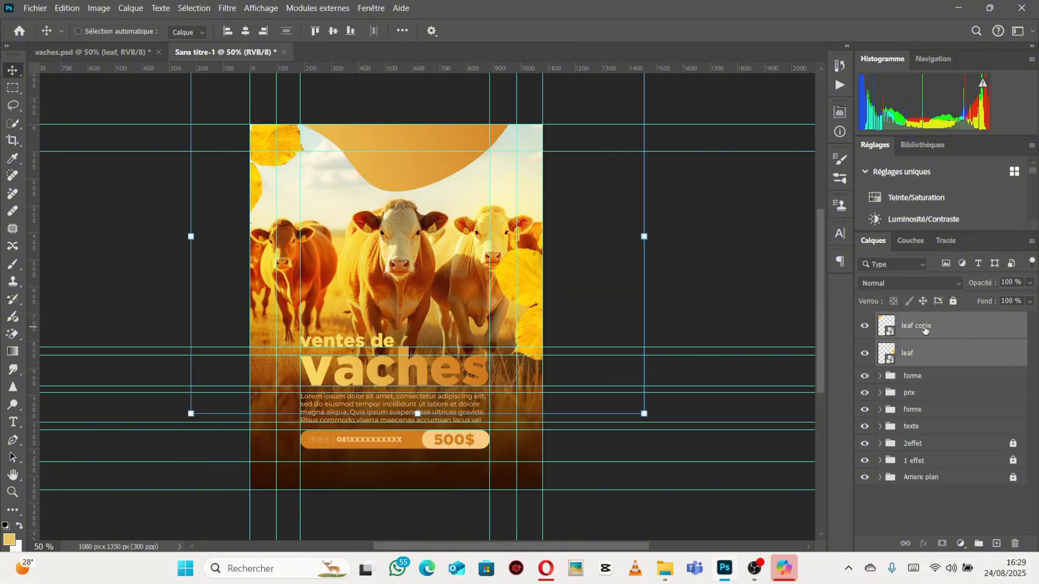
pyautogui.hotkey('ctrl', 'g')
pyautogui.doubleClick(921, 321)
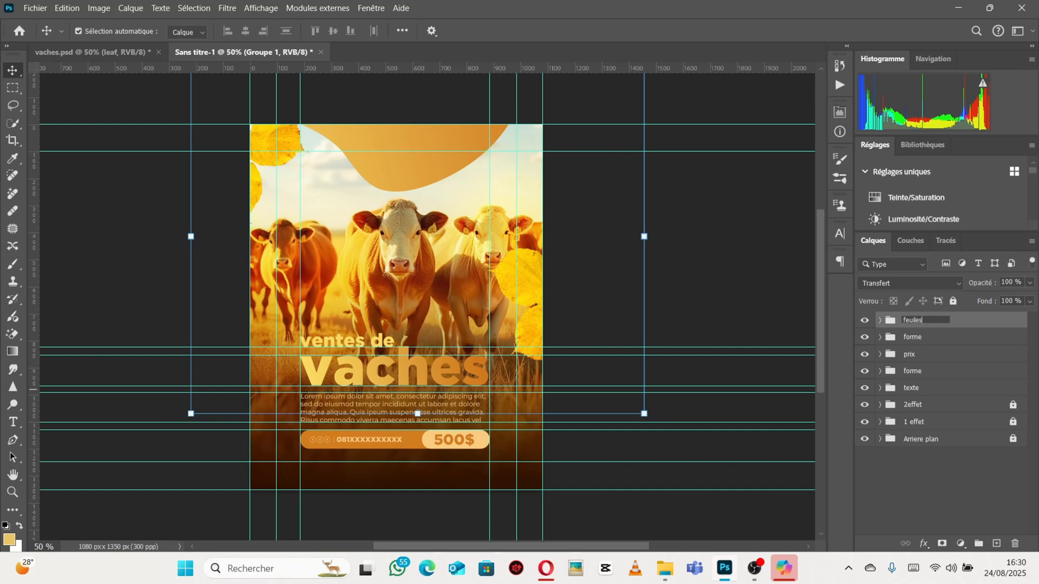
pyautogui.press('Return')
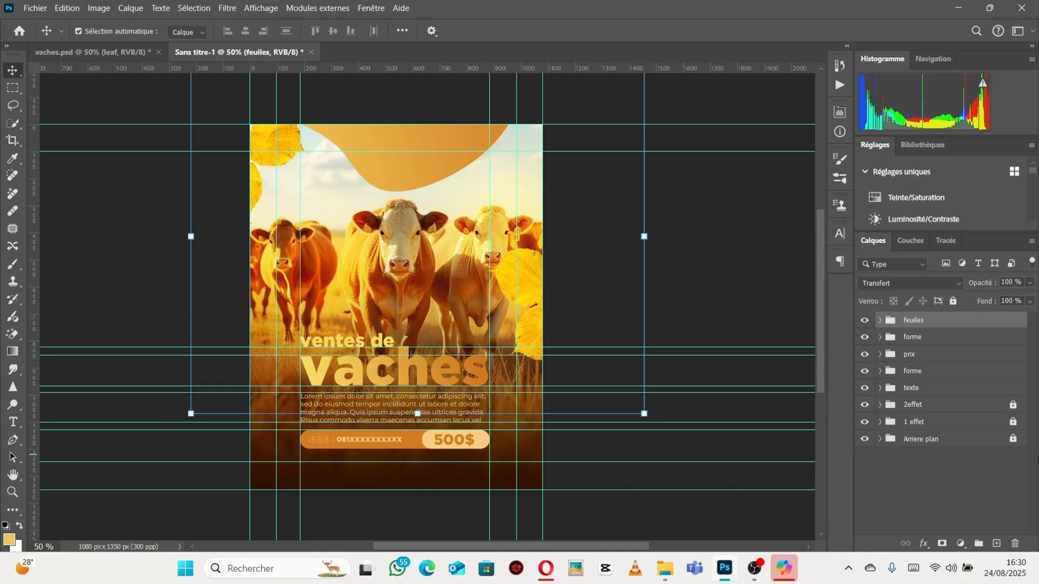
pyautogui.hotkey('ctrl', ';')
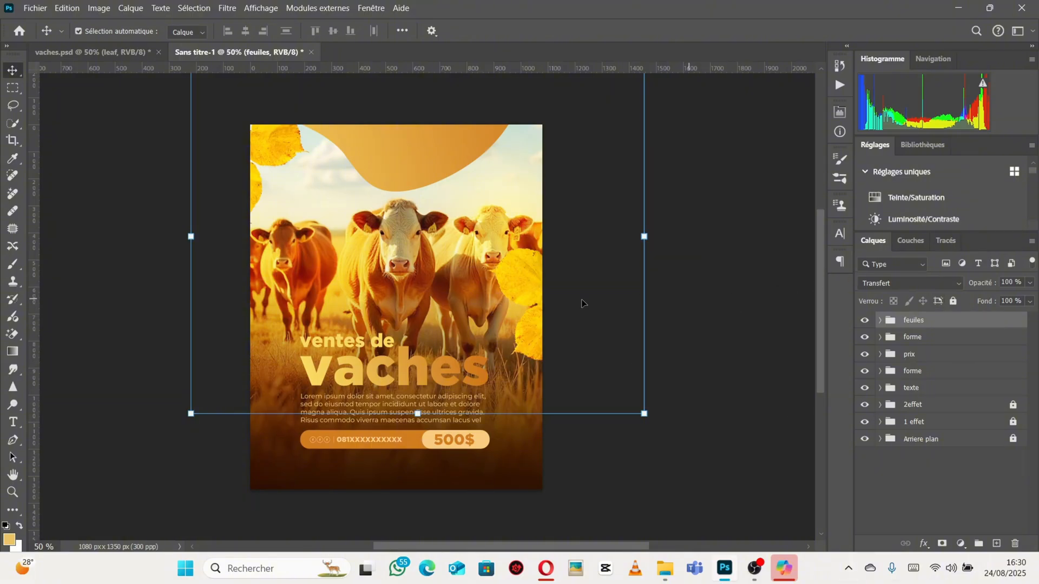
# Deselect the layers and save the document as projet in Photoshop format.
pyautogui.click(97, 291)
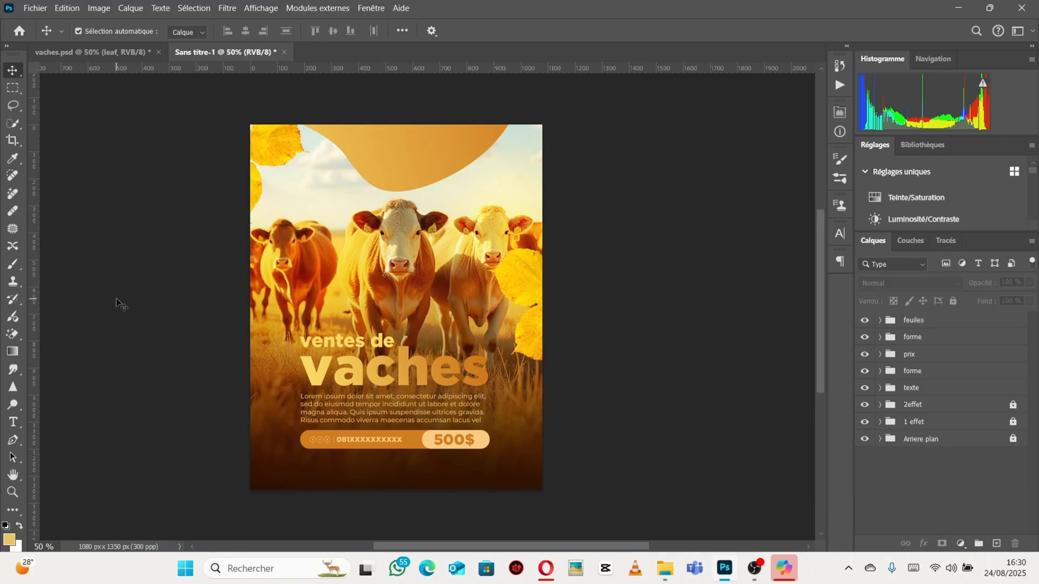
pyautogui.hotkey('ctrl', 's')
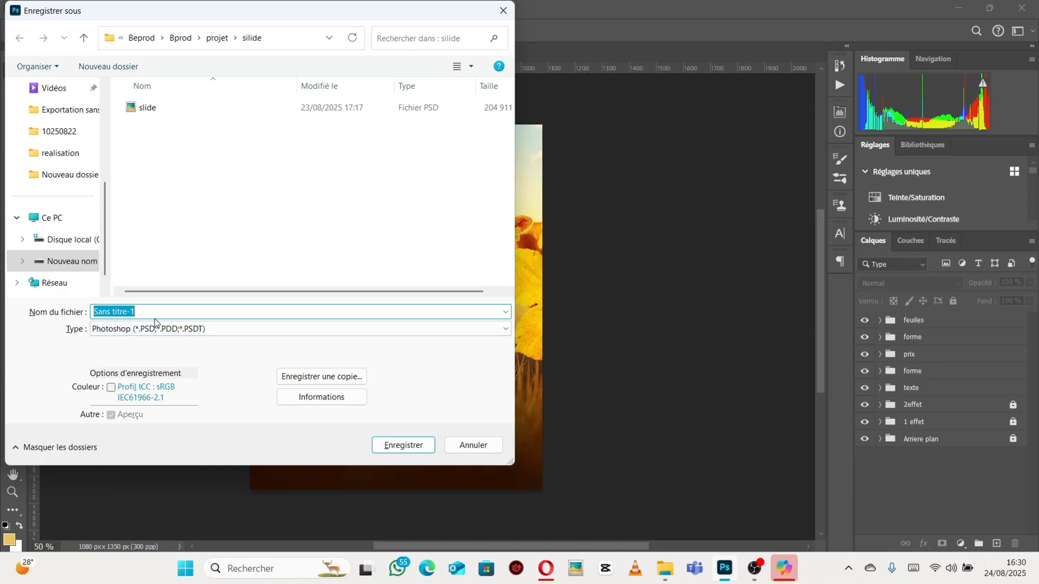
pyautogui.press('BackSpace')
pyautogui.write('projet')
pyautogui.press('Return')
pyautogui.press('Return')
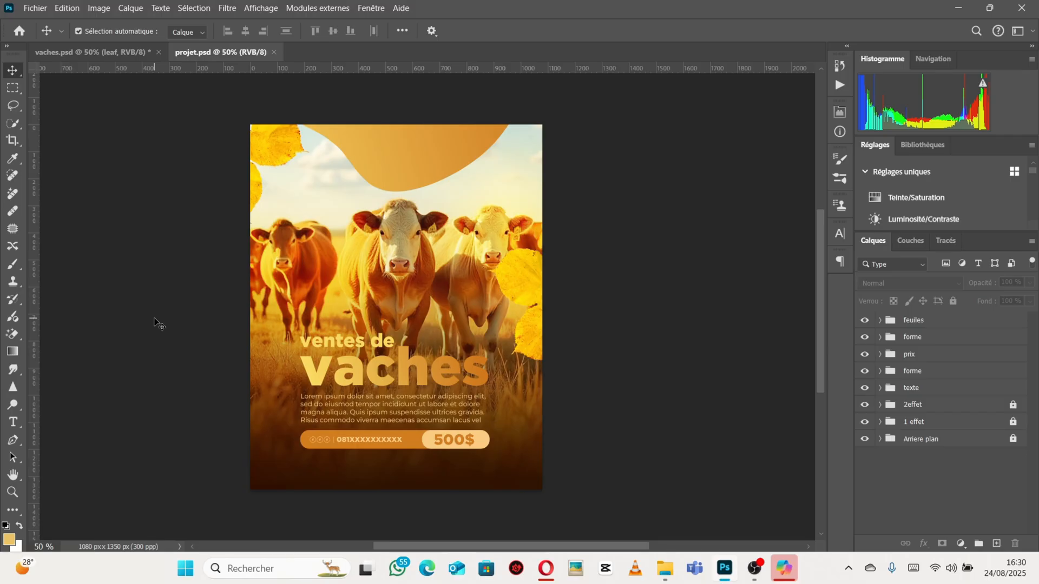
# Open the Export As dialog and set the export format to JPG.
pyautogui.click(36, 10)
pyautogui.moveTo(76, 211)
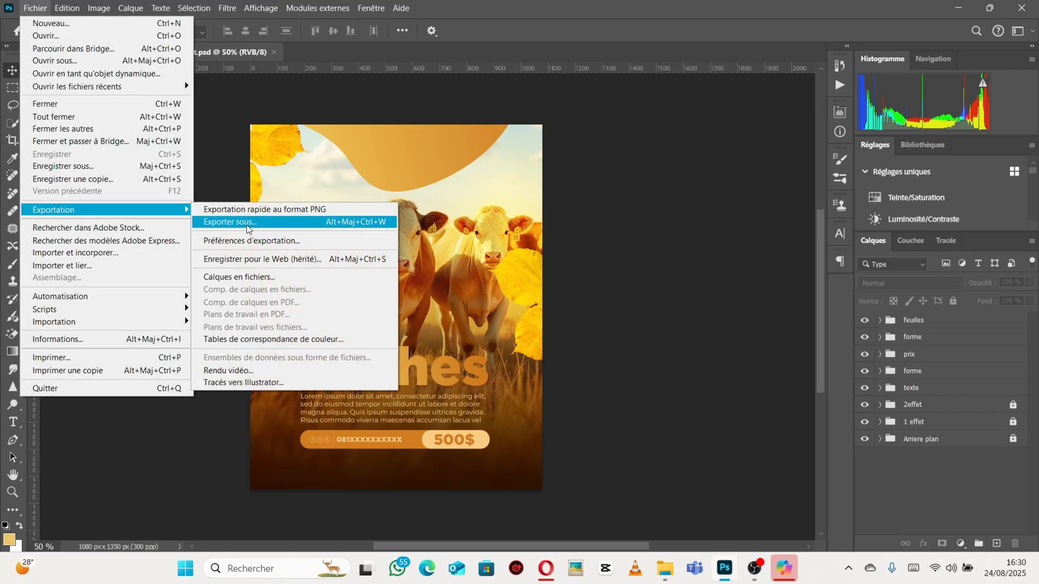
pyautogui.click(263, 228)
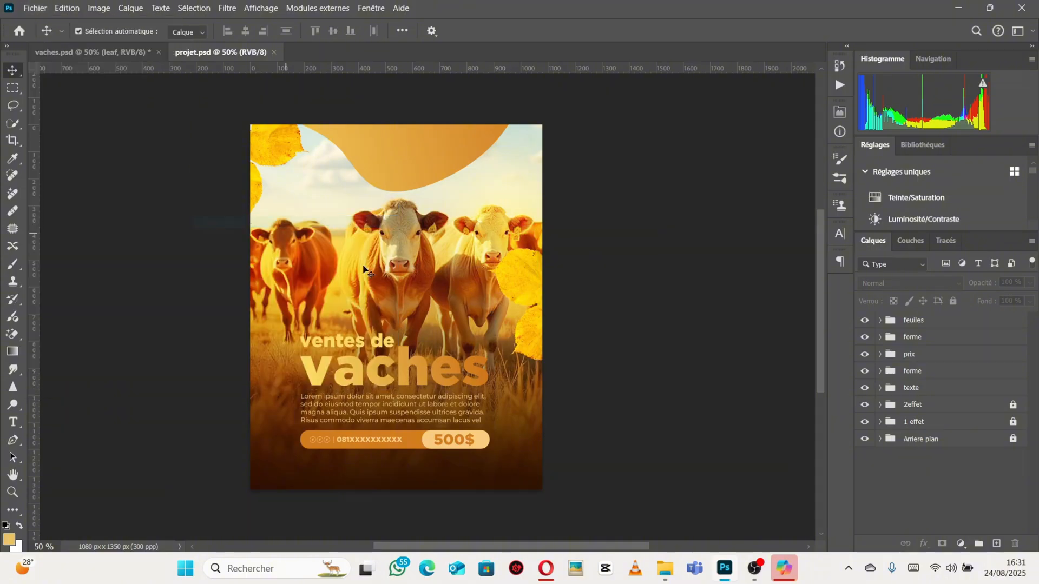
pyautogui.click(881, 61)
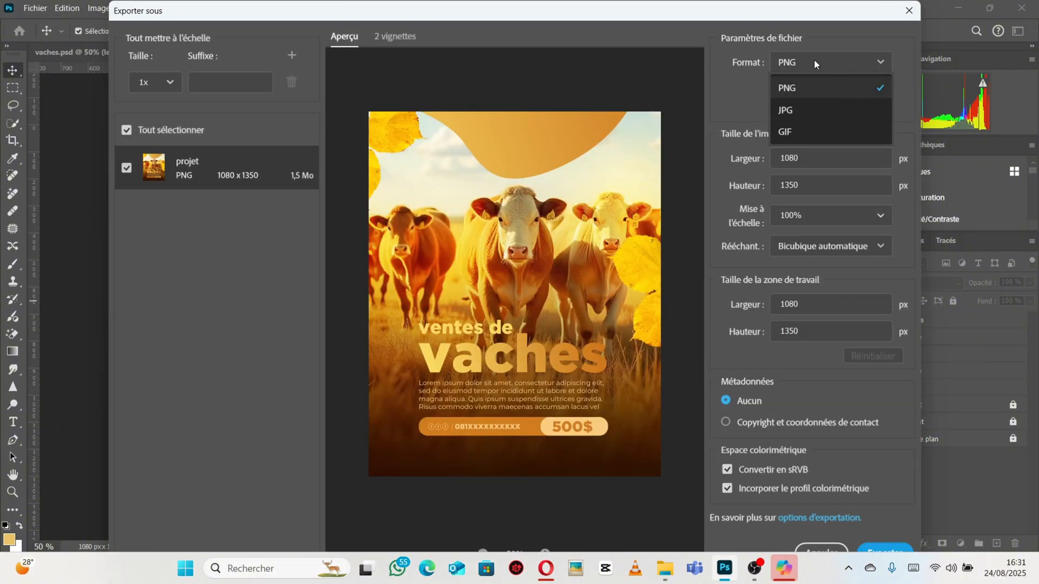
pyautogui.click(798, 112)
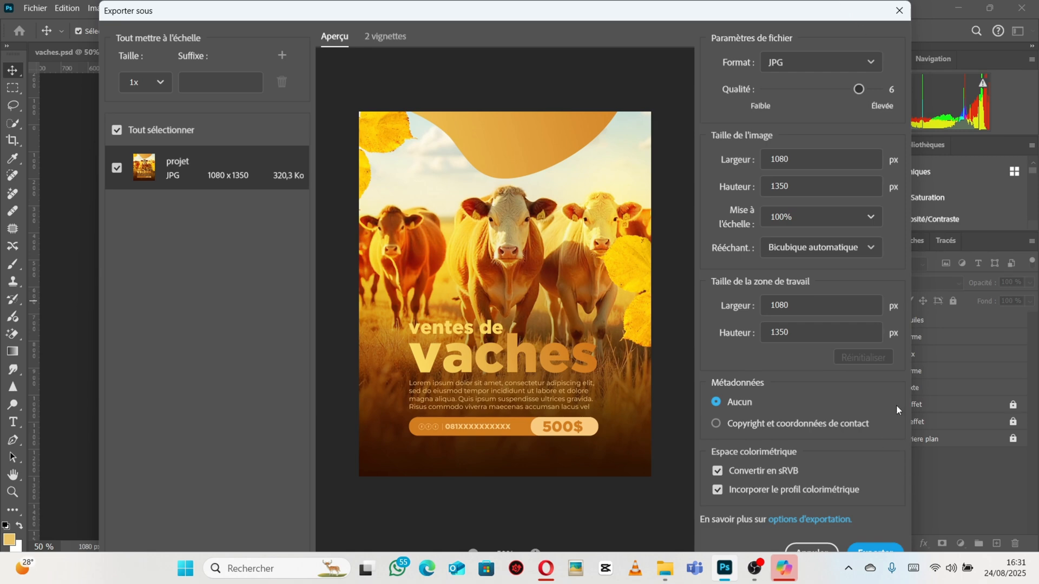
# Export the poster as projet into the Images folder.
pyautogui.moveTo(911, 374); pyautogui.dragTo(749, 414)
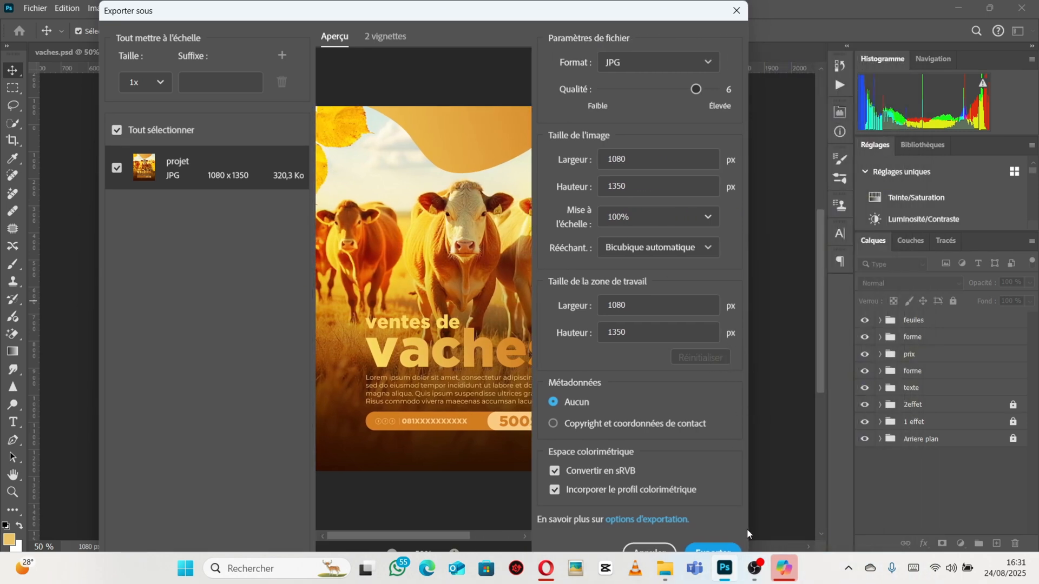
pyautogui.press('super')
pyautogui.press('super')
pyautogui.moveTo(103, 5); pyautogui.dragTo(262, 191)
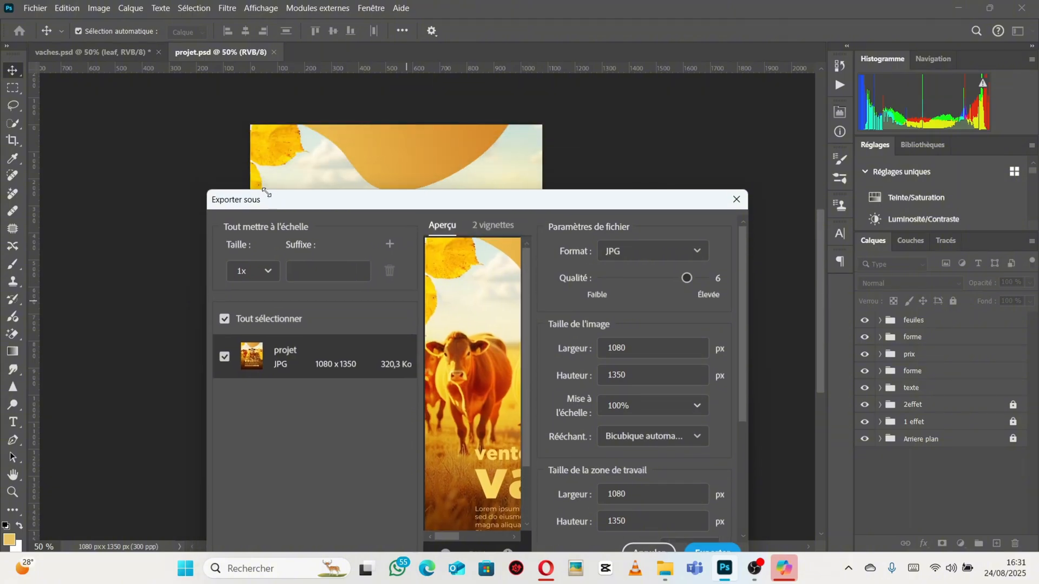
pyautogui.moveTo(488, 206); pyautogui.dragTo(692, 76)
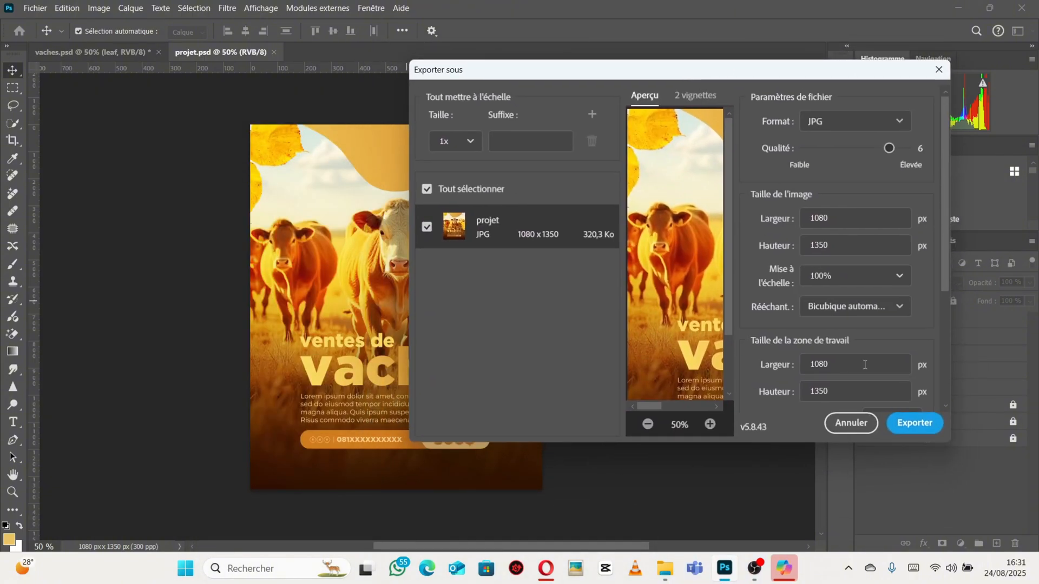
pyautogui.click(916, 424)
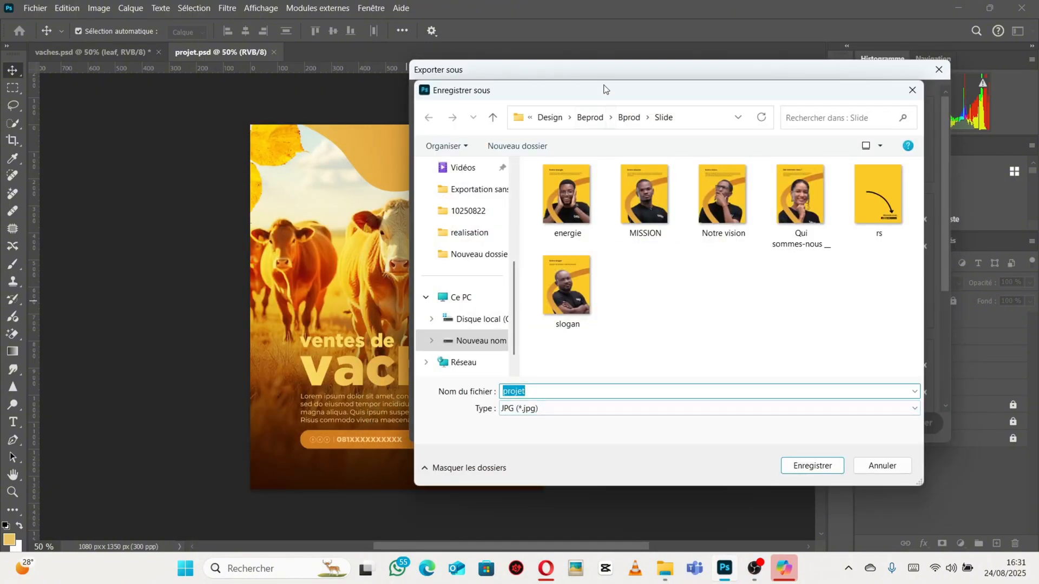
pyautogui.click(497, 119)
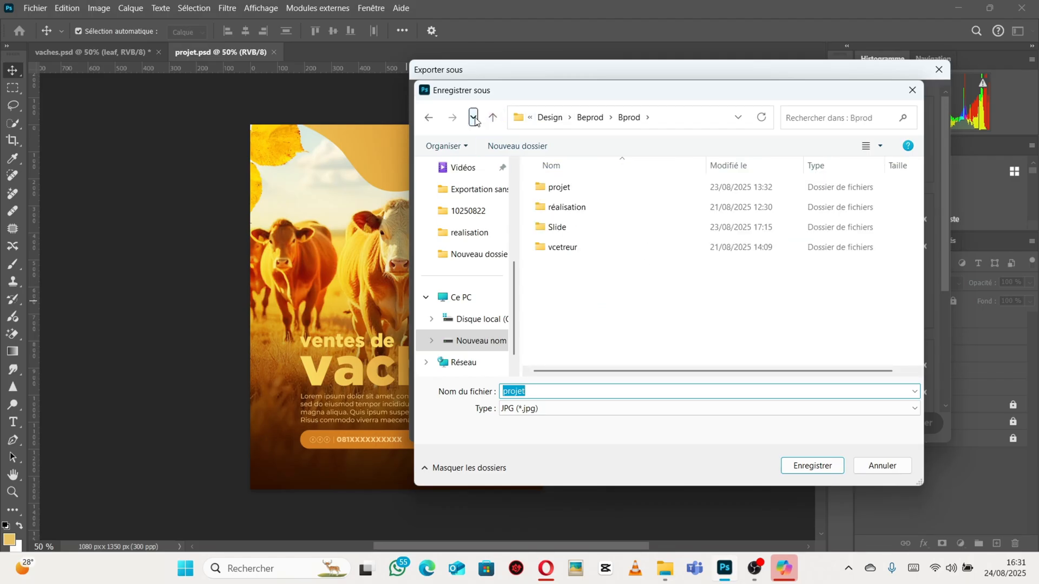
pyautogui.click(494, 120)
pyautogui.click(493, 118)
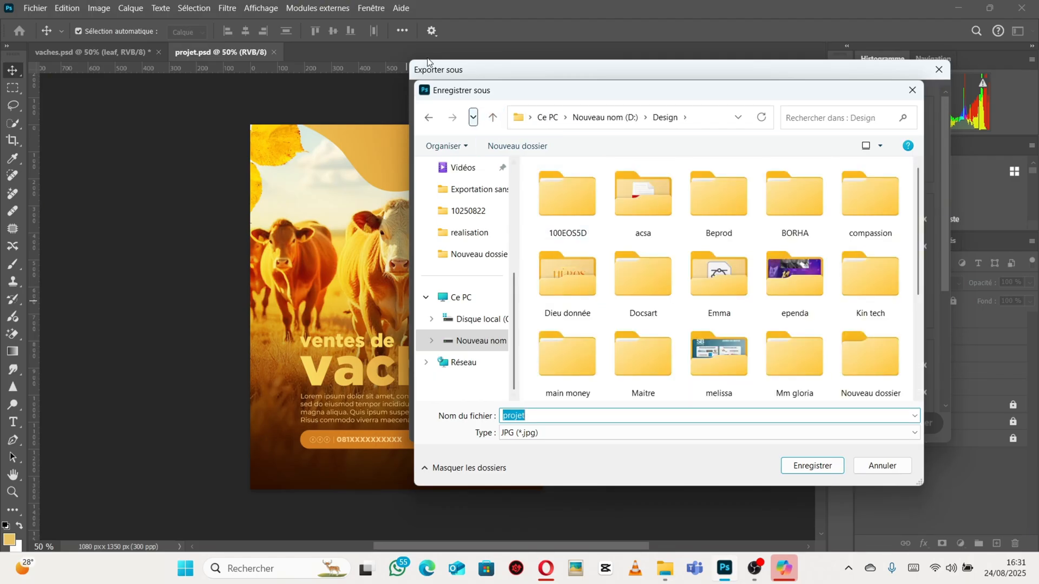
pyautogui.scroll(5, 482, 240)
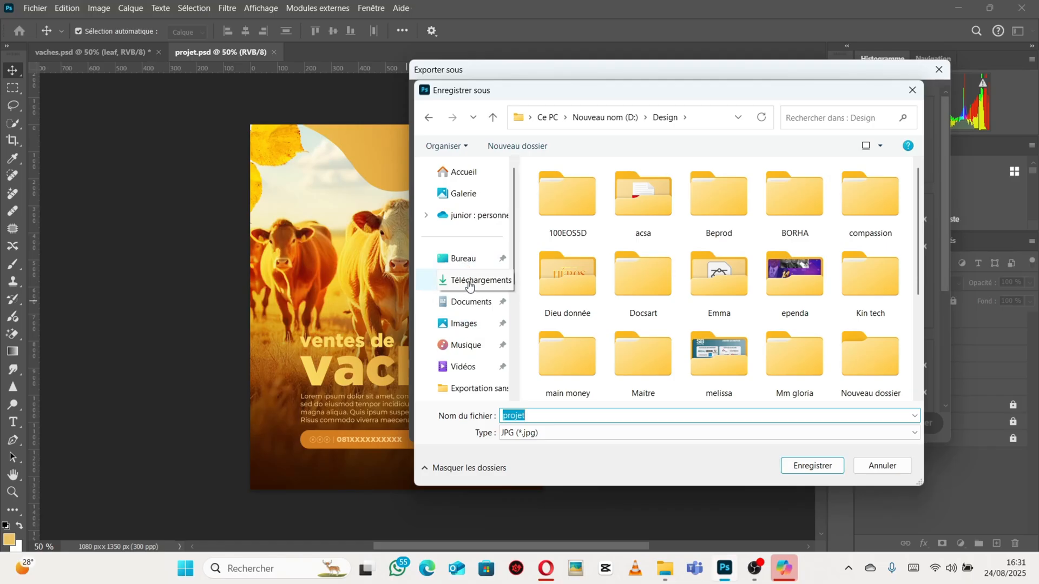
pyautogui.click(471, 323)
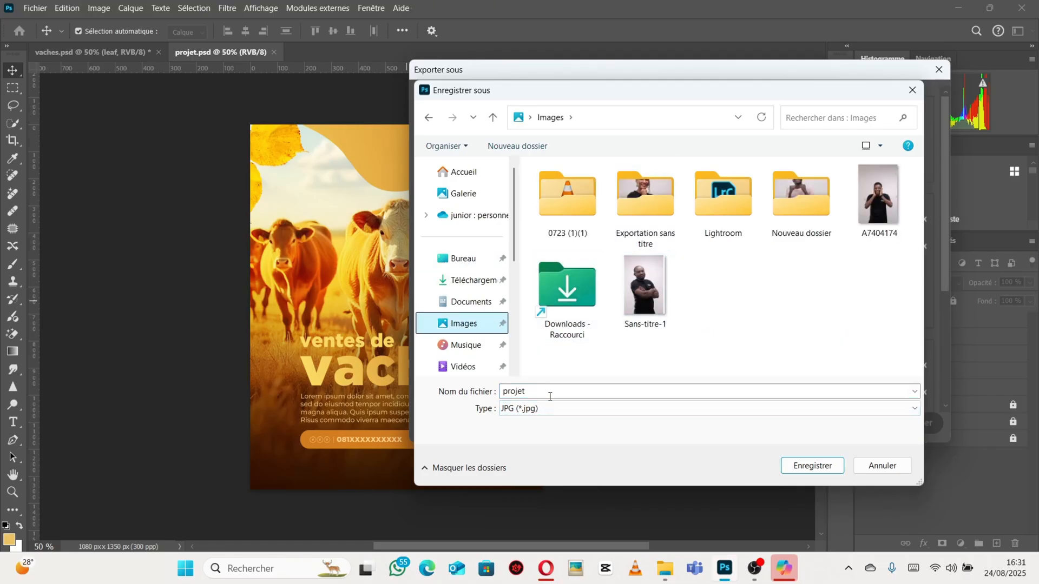
pyautogui.click(813, 466)
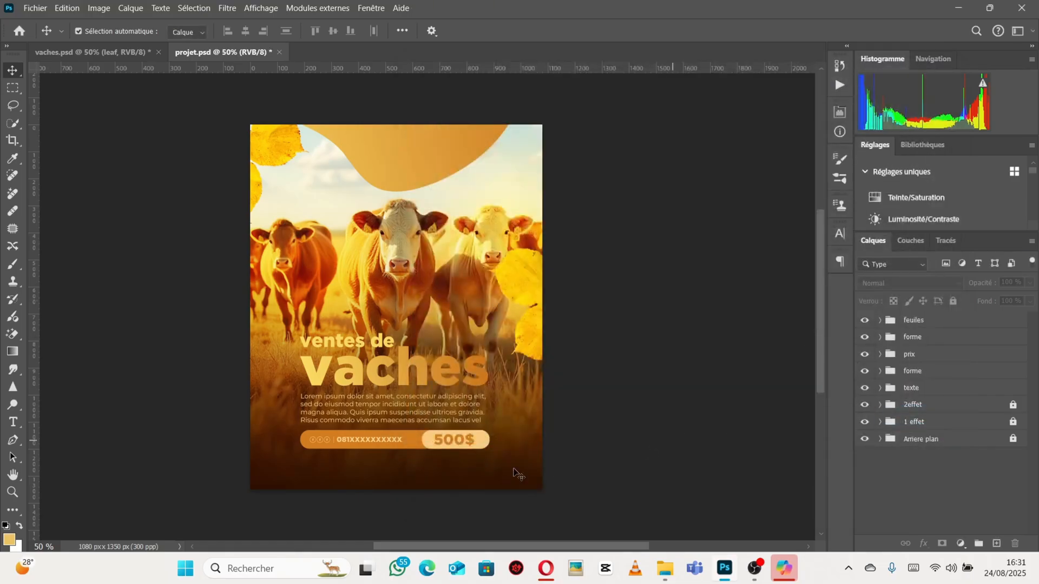
# Open the exported poster image from the Images folder to review it.
pyautogui.moveTo(656, 562)
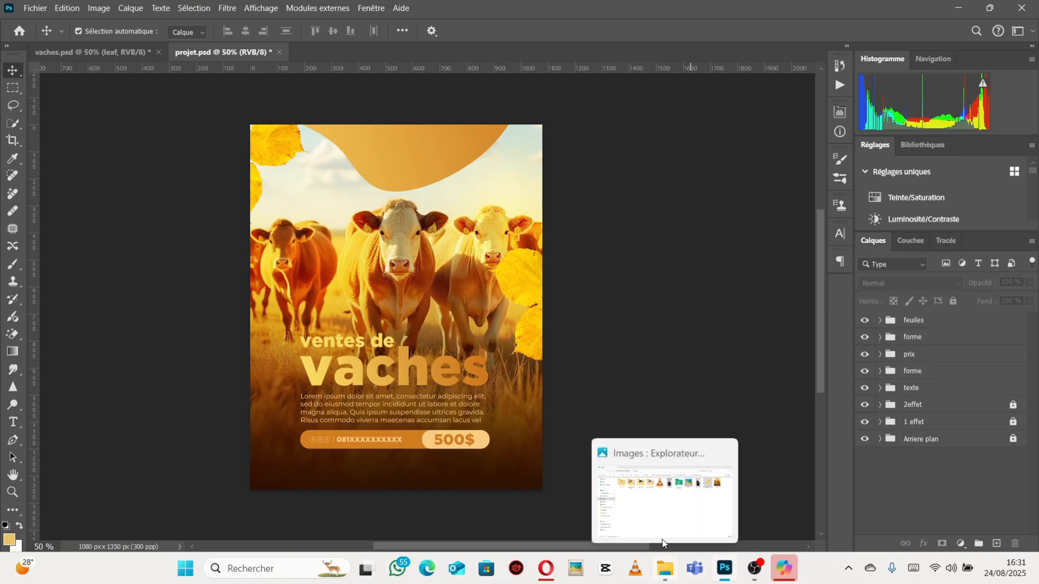
pyautogui.click(663, 498)
pyautogui.doubleClick(929, 141)
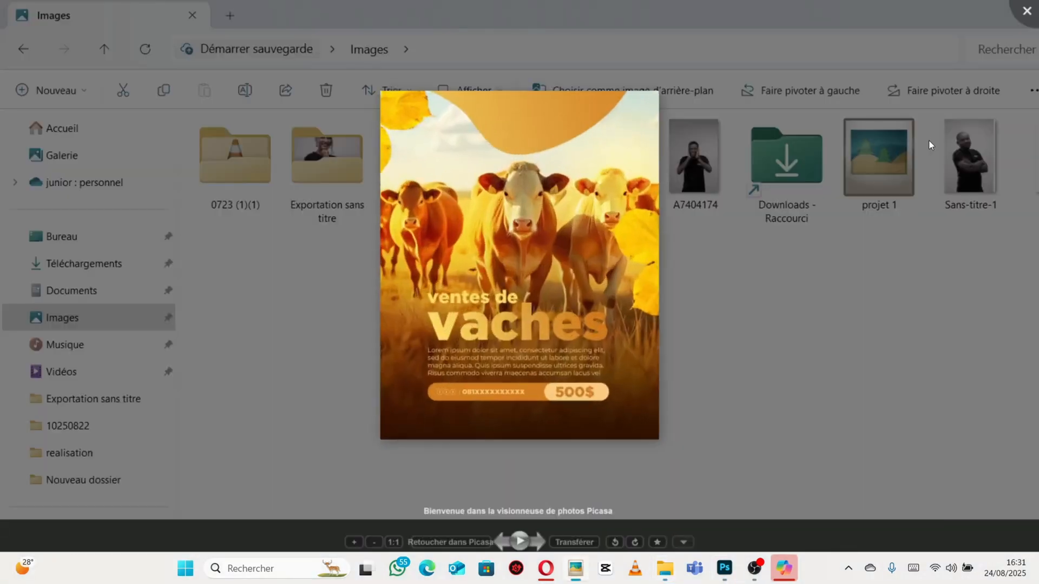